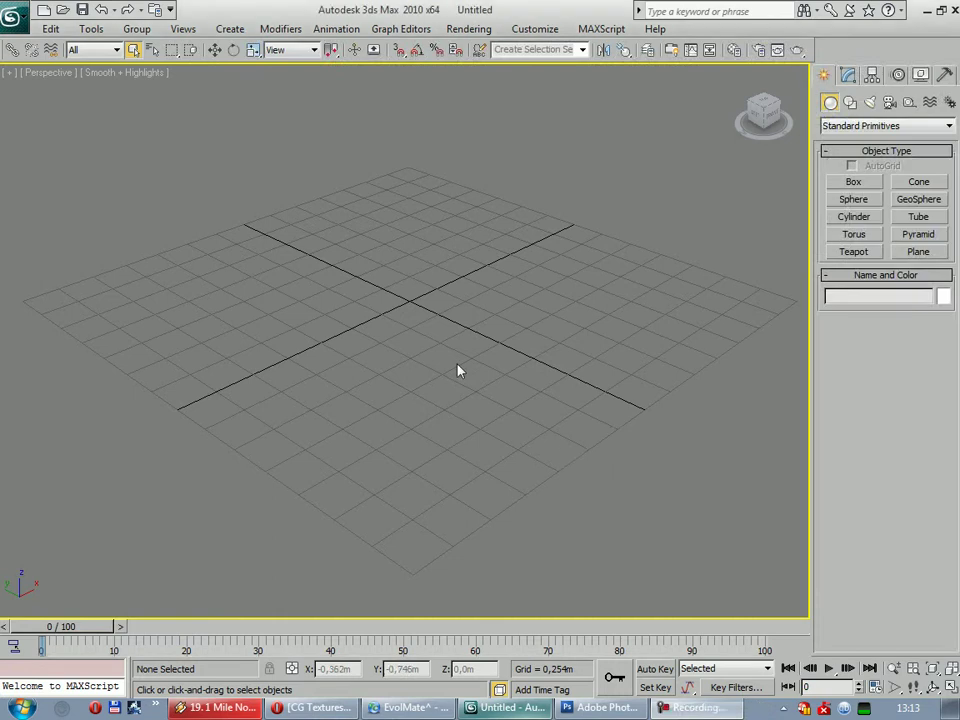
Create a flat 8-sided base cylinder at the grid centre, radius 0.444m and height 0.122m
left_click(854, 217)
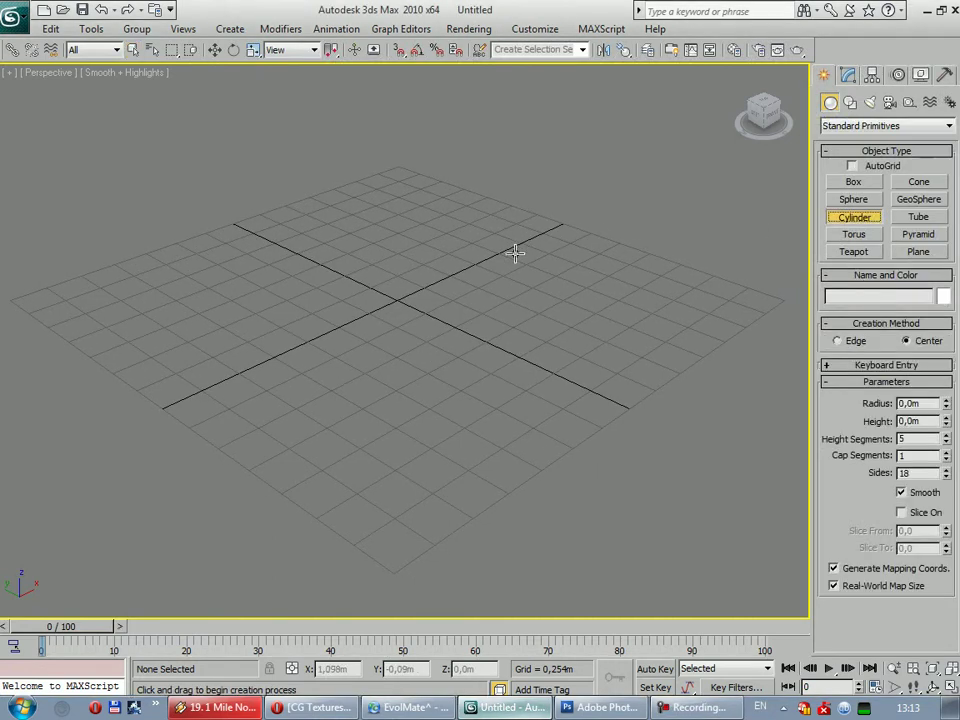
double_click(918, 438)
type("1")
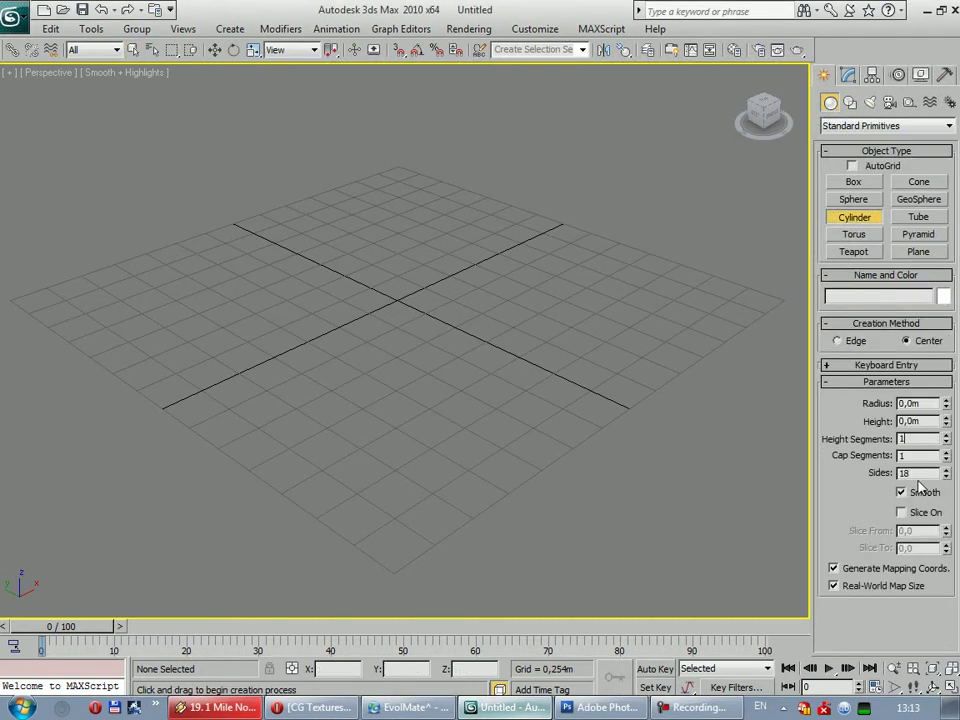
type("3")
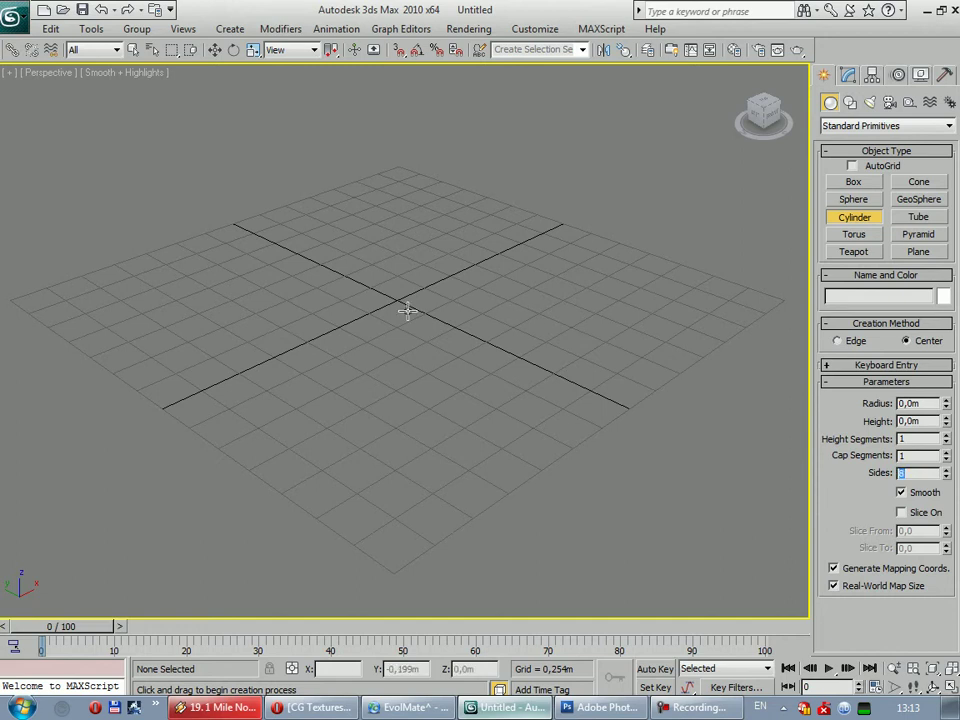
left_click_drag(398, 297, 412, 327)
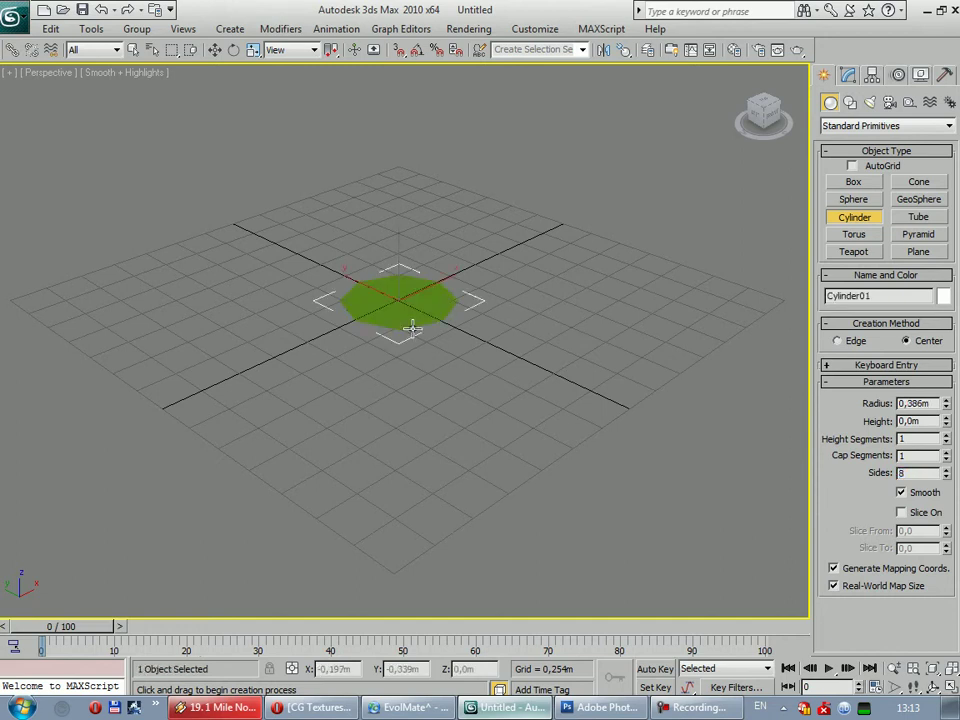
left_click(417, 313)
mouse_move(413, 300)
middle_mouse_down("alt")
mouse_move(452, 362)
mouse_move(401, 377)
mouse_move(509, 386)
mouse_move(506, 444)
mouse_move(521, 392)
middle_mouse_up("alt")
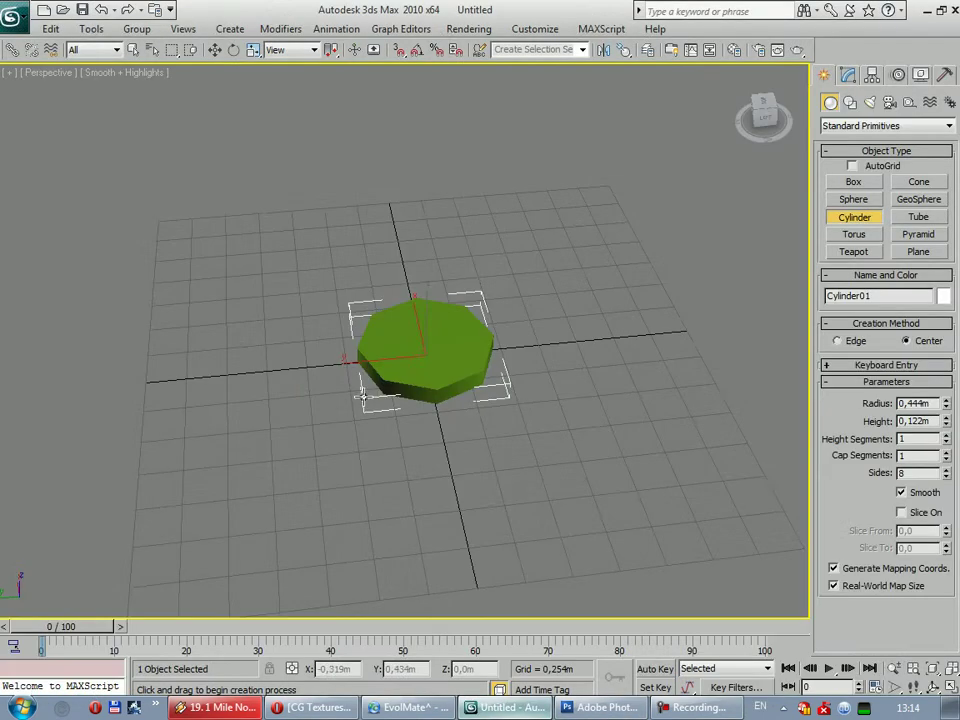
Set the base cylinder's side count to 8
middle_click_drag(364, 395, 273, 310, "alt")
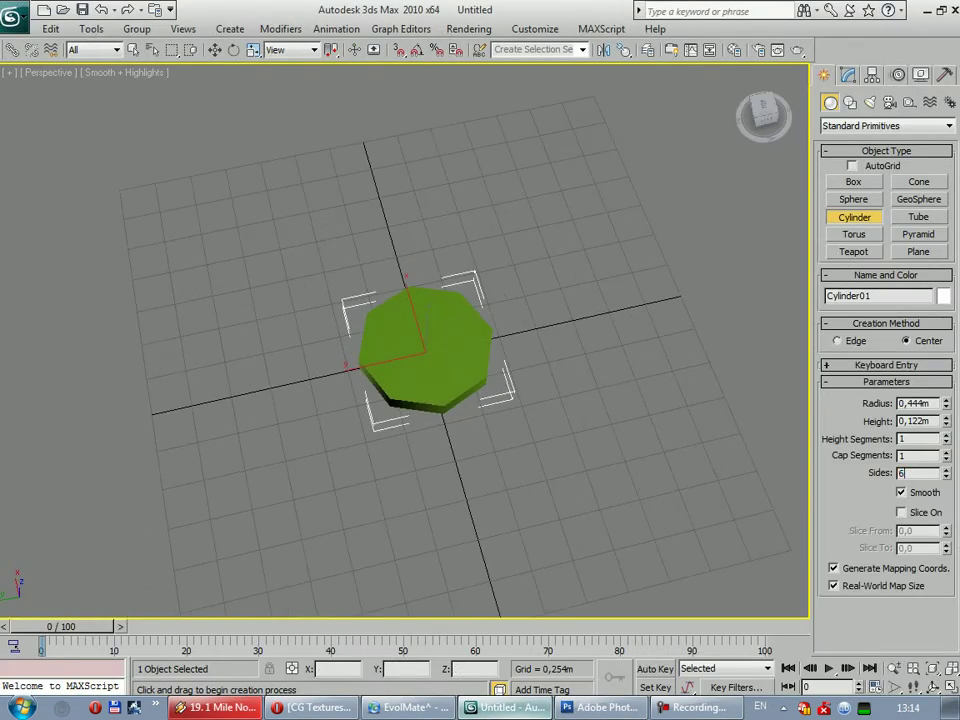
type("6")
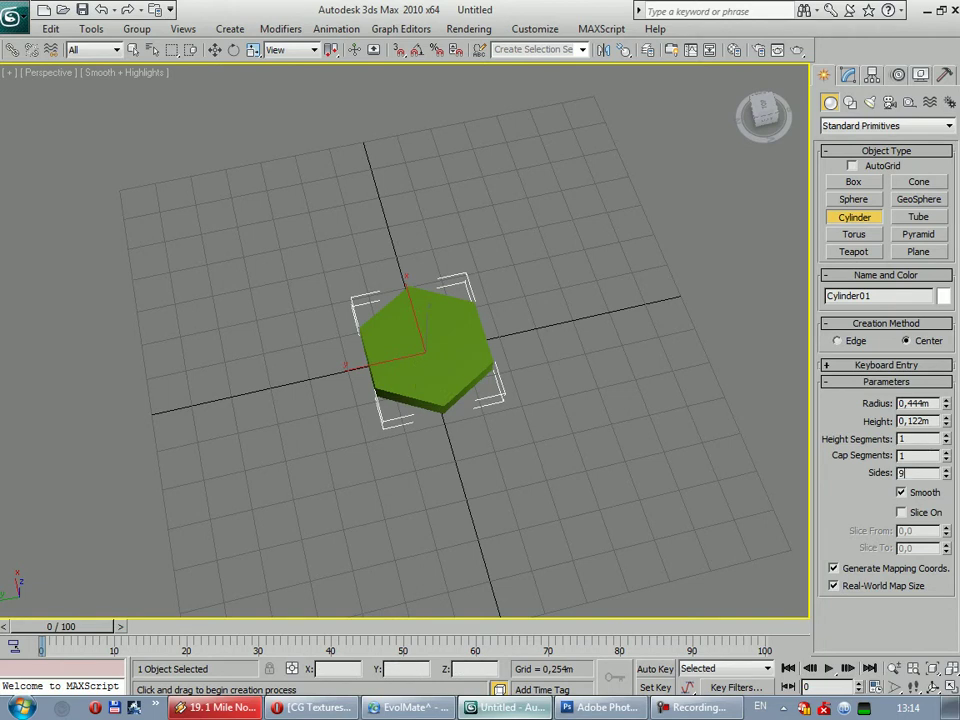
key("Return")
Add a thin 8-sided pole cylinder beside the base, radius 0.085m and height 2.371m
left_click(854, 213)
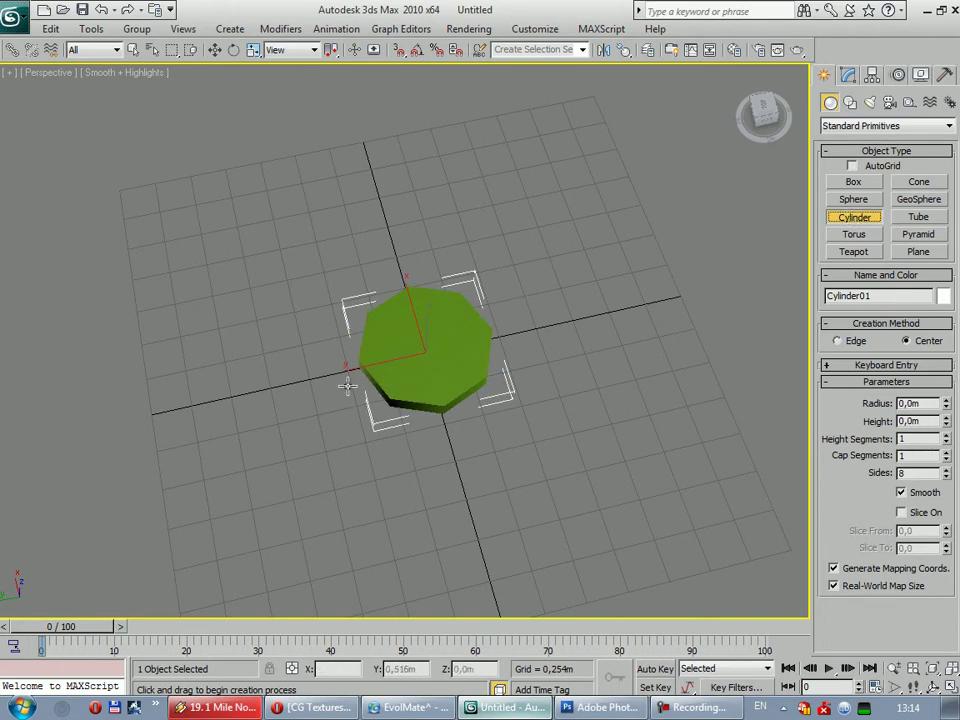
left_click_drag(325, 362, 338, 368)
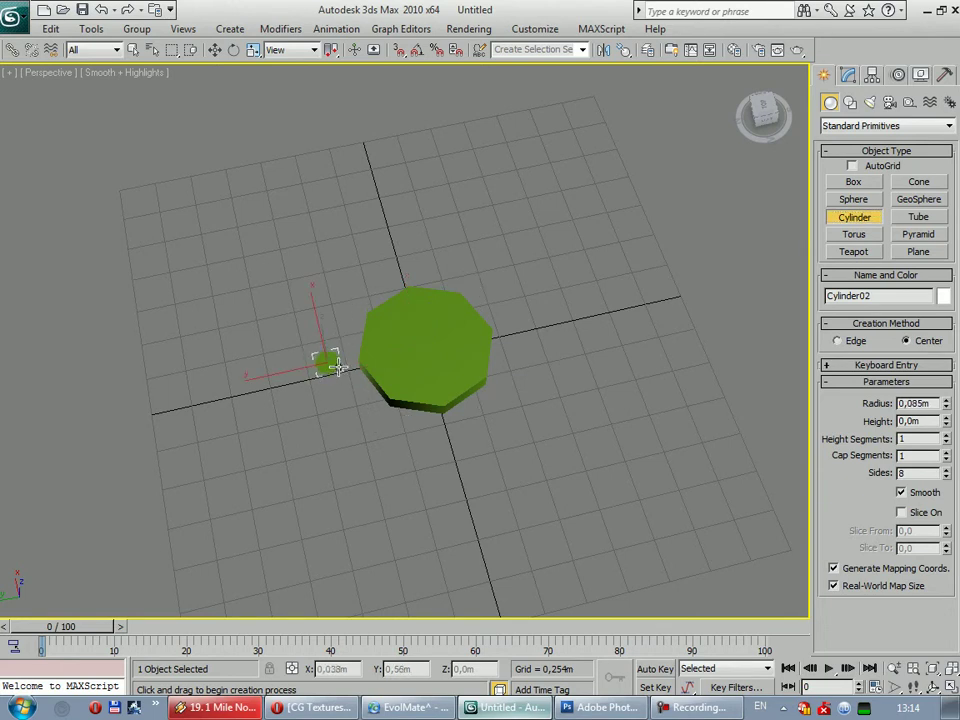
left_click(248, 197)
mouse_move(332, 262)
middle_mouse_down("alt")
mouse_move(326, 161)
mouse_move(326, 315)
mouse_move(282, 347)
mouse_move(336, 381)
middle_mouse_up("alt")
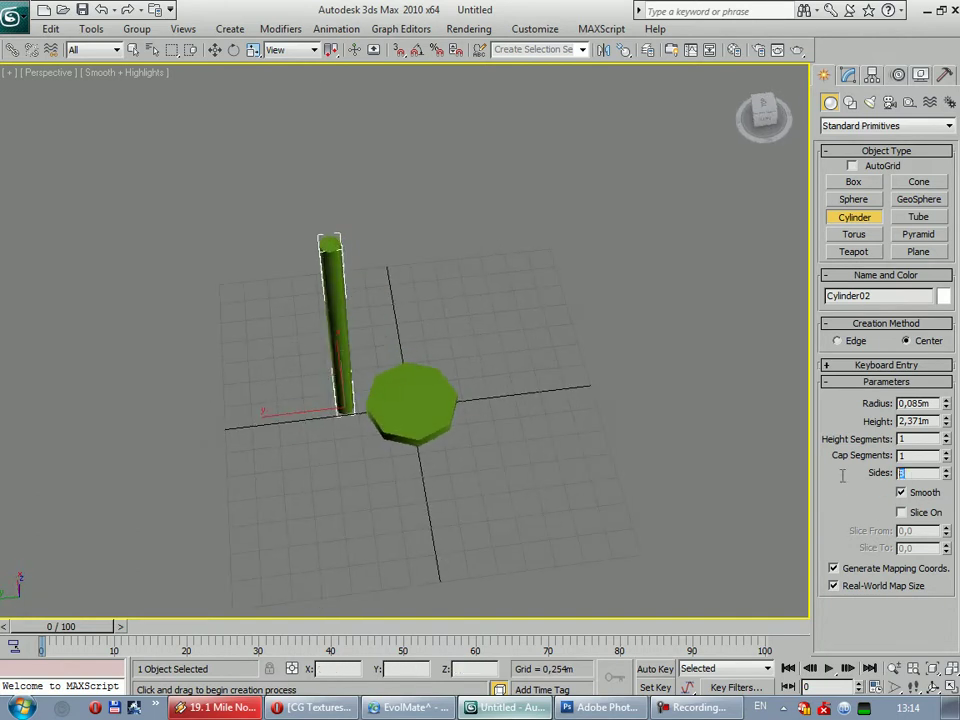
key("w")
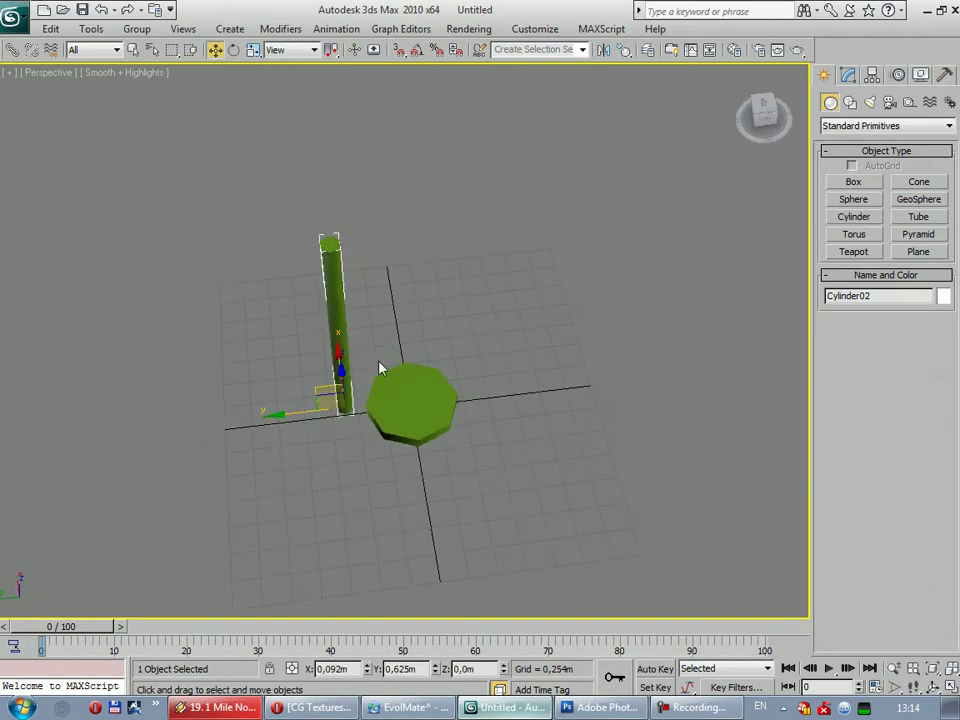
Zero the pole's X and Y position onto the base, then offset it about 0.253m along Y
right_click(436, 669)
middle_click_drag(432, 507, 285, 505, "alt")
right_click(367, 669)
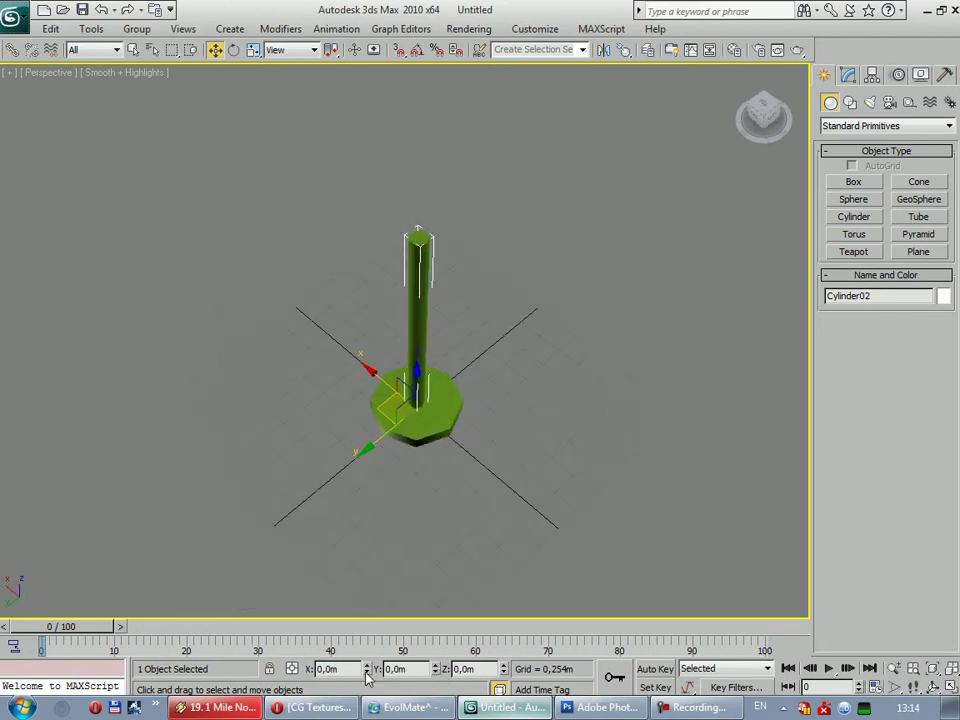
left_click_drag(369, 428, 345, 462)
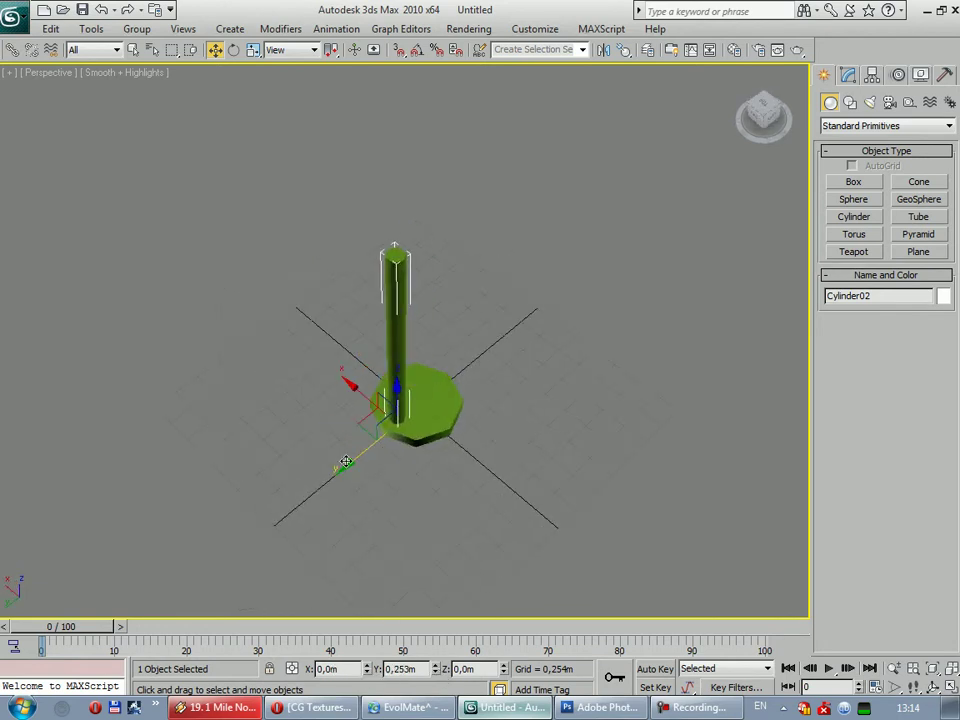
left_click(507, 481)
Check the pole's placement in the Front and Left views, then compare with the Photoshop sketch
key("f")
middle_click_drag(495, 446, 474, 465)
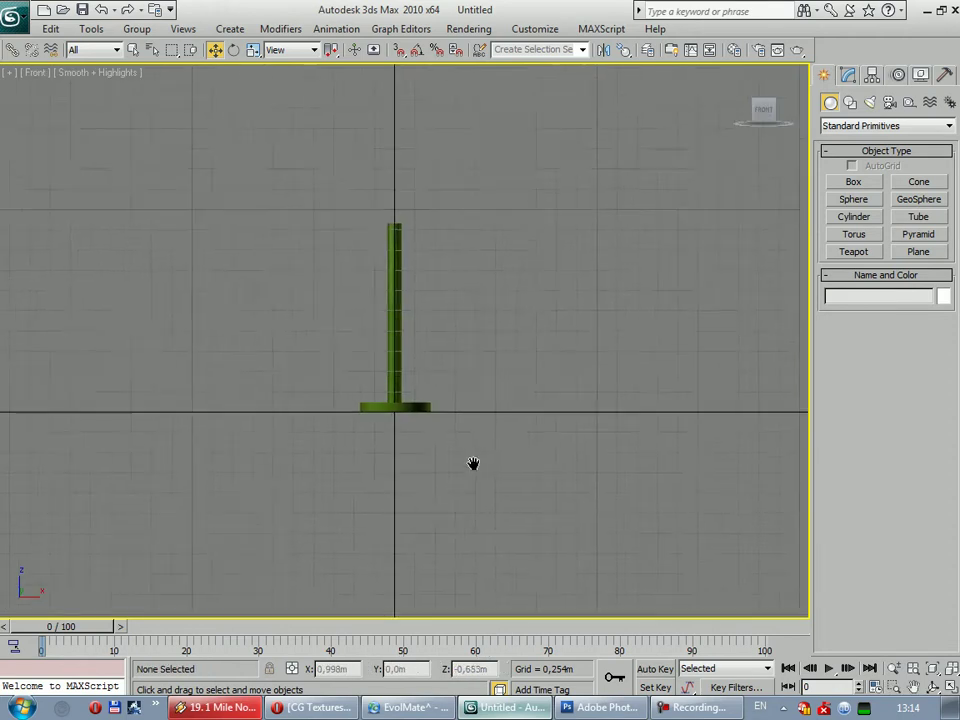
scroll(476, 476, "up", 4)
key("l")
middle_click_drag(424, 328, 396, 510)
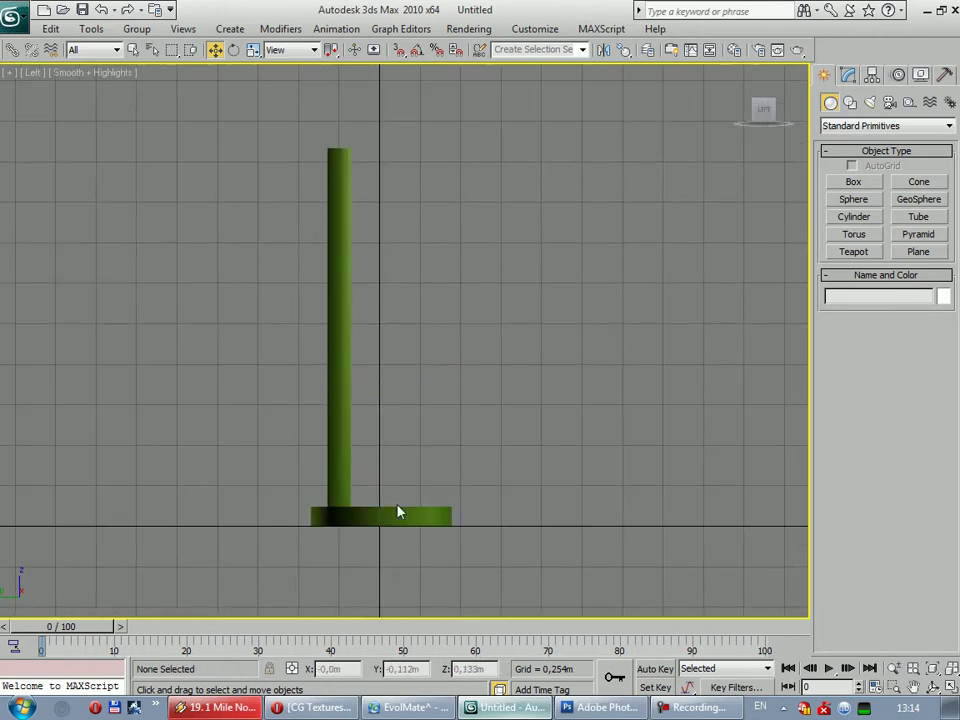
left_click(343, 326)
left_click(434, 324)
middle_click_drag(435, 281, 446, 362)
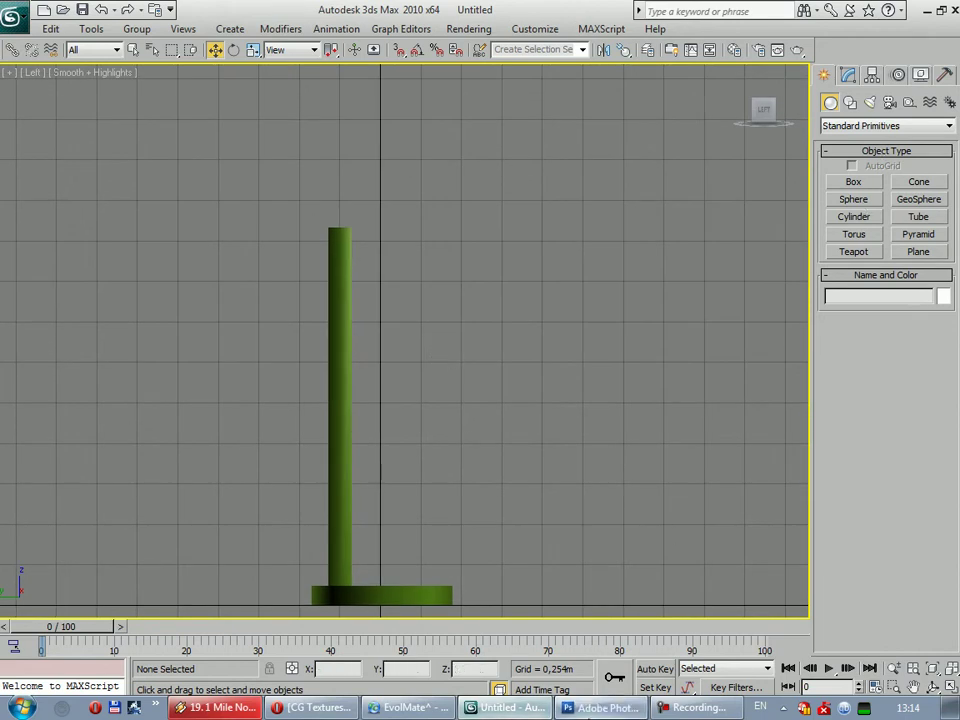
left_click(600, 707)
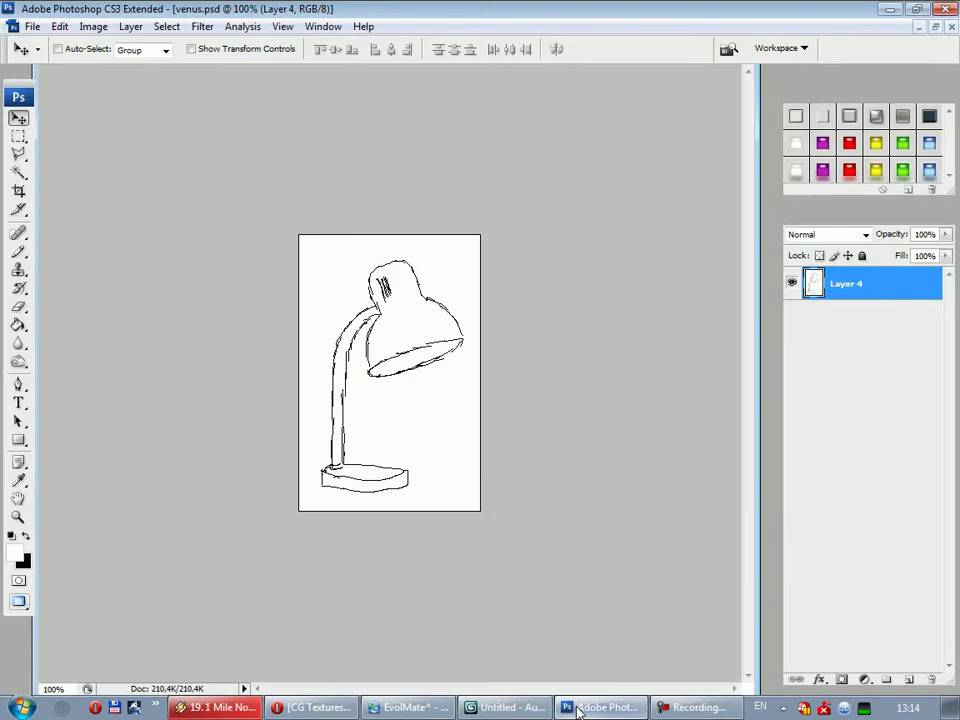
Back in 3ds Max, create Cylinder03 with 8 sides, radius 0.33m and height 1.222m
left_click(518, 710)
middle_click_drag(519, 386, 493, 343)
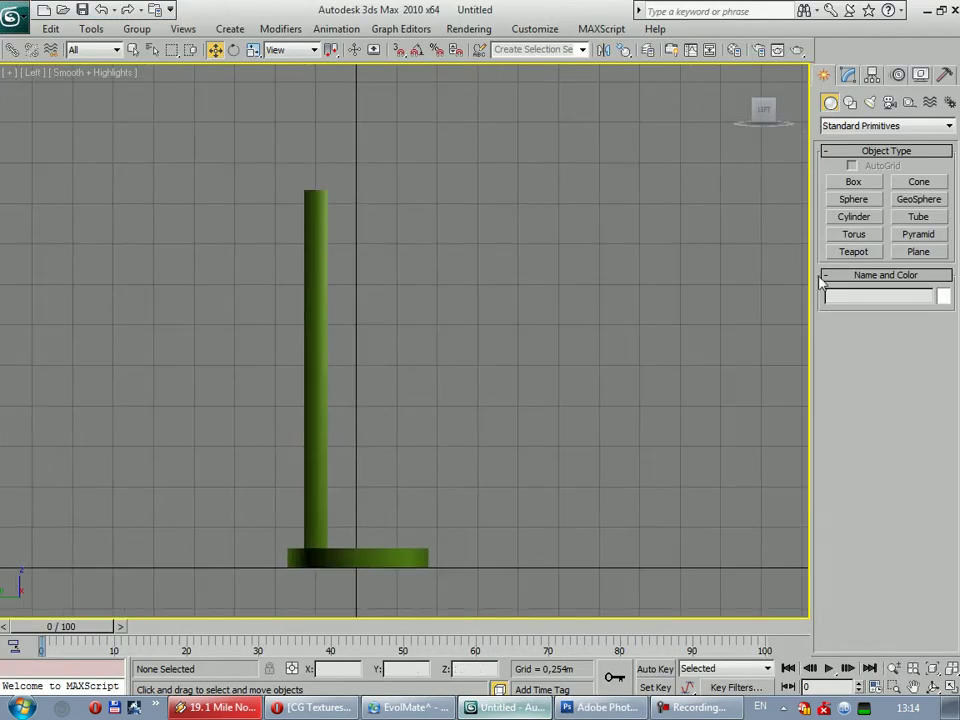
key("p")
mouse_move(613, 334)
middle_mouse_down("alt")
mouse_move(546, 343)
mouse_move(540, 396)
mouse_move(432, 502)
mouse_move(440, 495)
middle_mouse_up("alt")
left_click(855, 216)
mouse_move(446, 499)
left_mouse_down()
mouse_move(485, 538)
mouse_move(486, 572)
left_mouse_up()
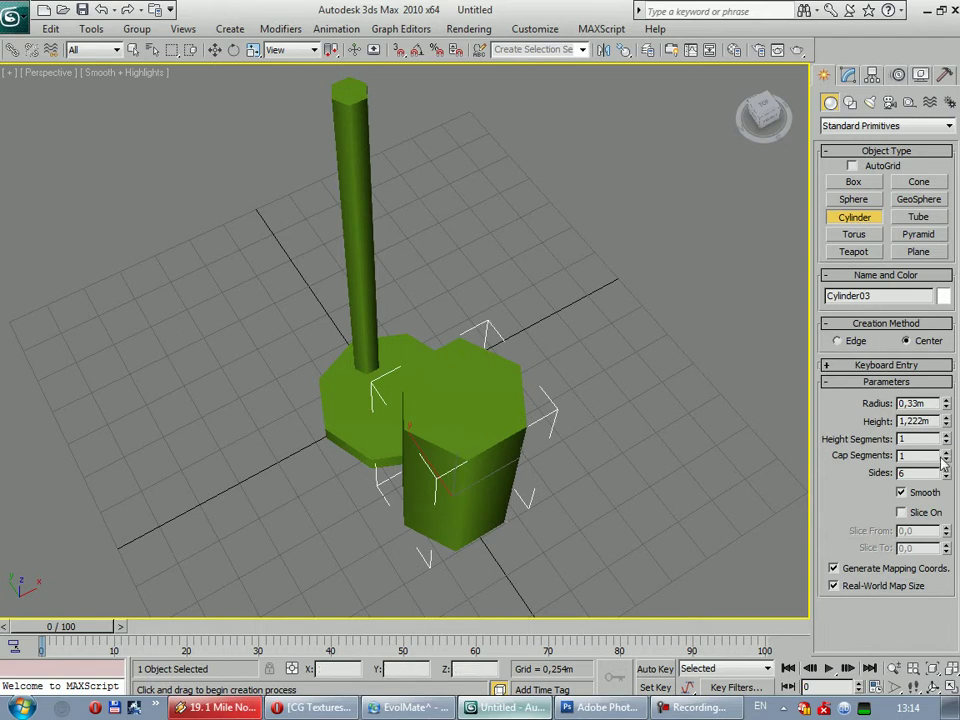
type("8")
key("Return")
mouse_move(336, 366)
middle_mouse_down("alt")
mouse_move(463, 456)
mouse_move(482, 450)
mouse_move(491, 409)
mouse_move(510, 399)
mouse_move(495, 429)
middle_mouse_up("alt")
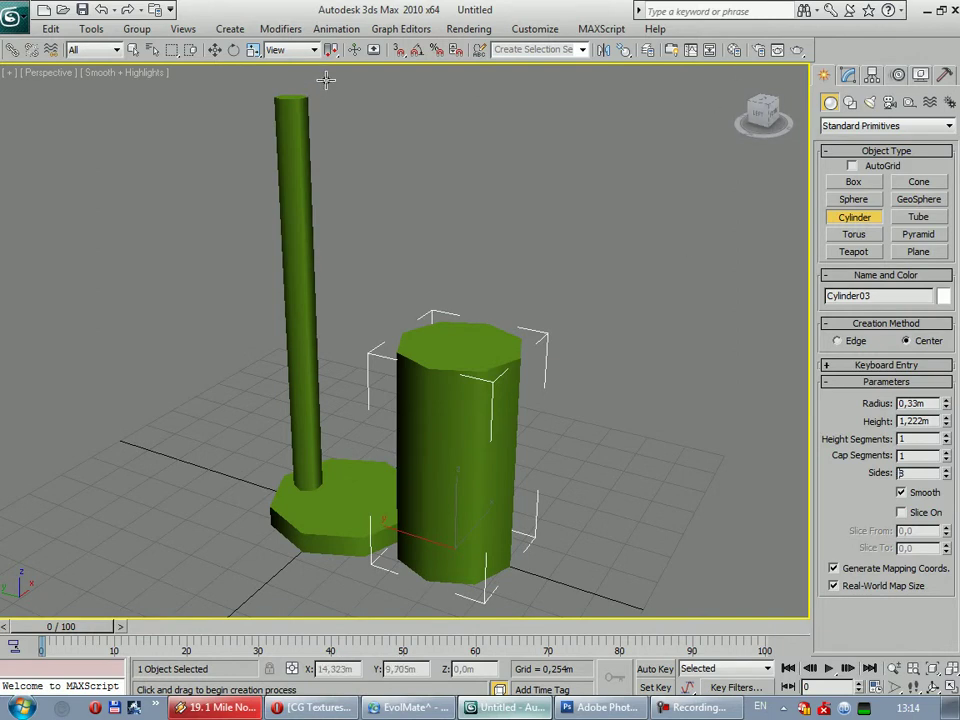
left_click(215, 49)
middle_click_drag(469, 379, 443, 392, "alt")
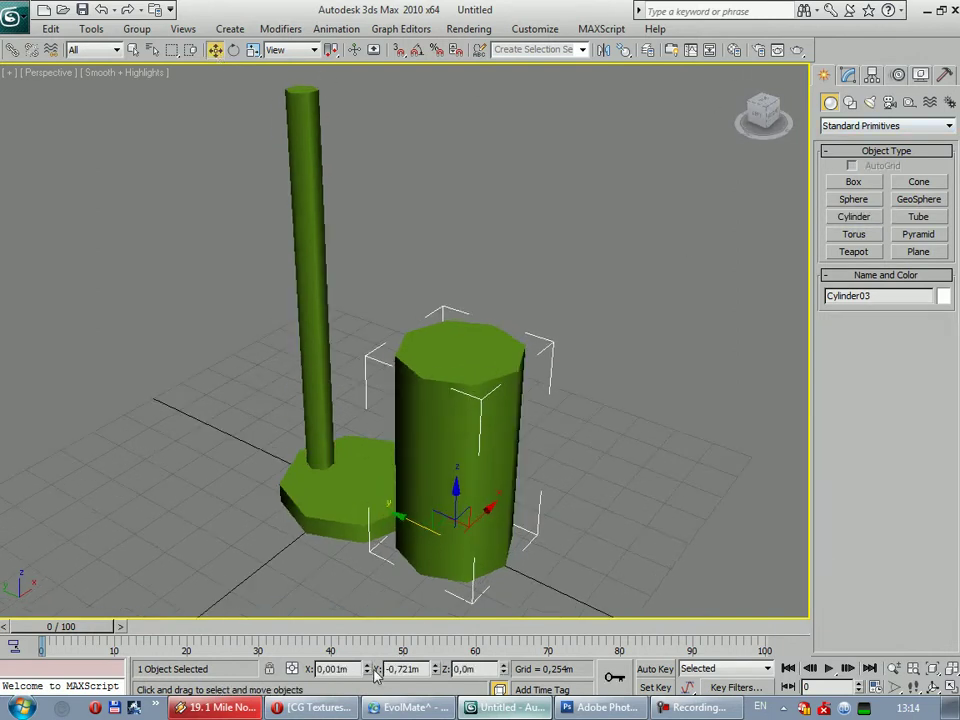
left_click_drag(441, 451, 481, 466)
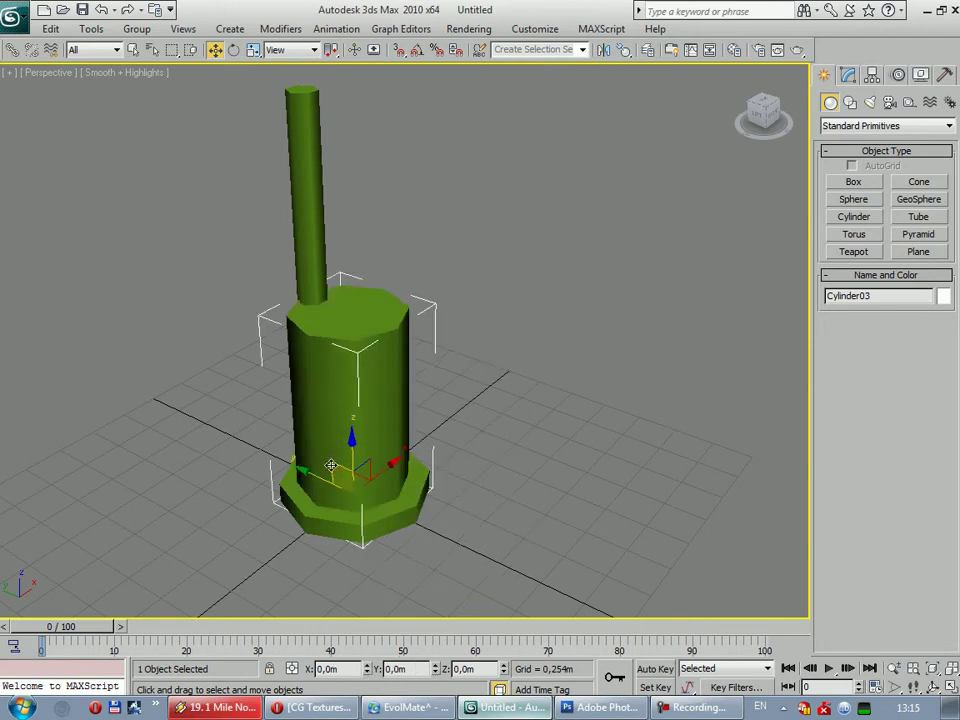
Convert Cylinder03 to an Editable Poly and lower its top face to shorten it
right_click(481, 466)
mouse_move(540, 595)
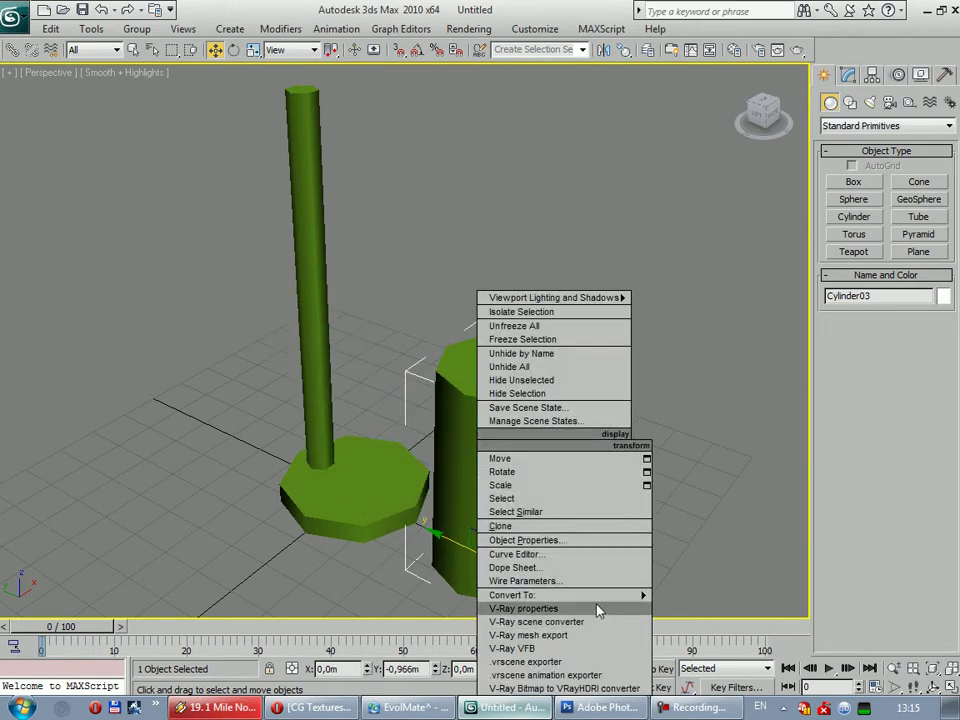
left_click(730, 609)
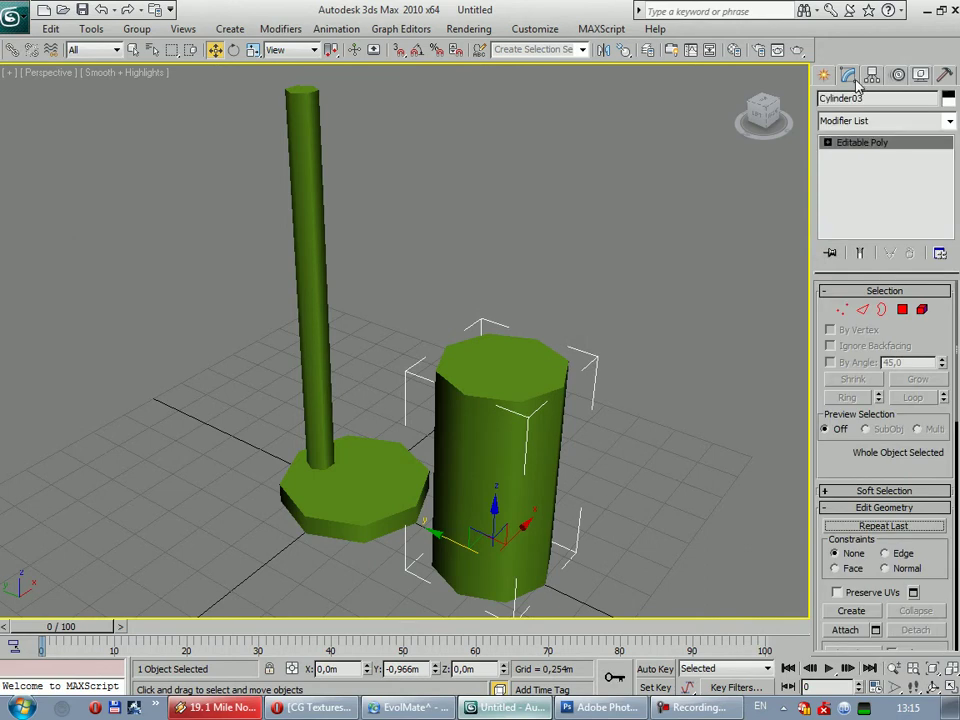
key("4")
left_click(501, 378)
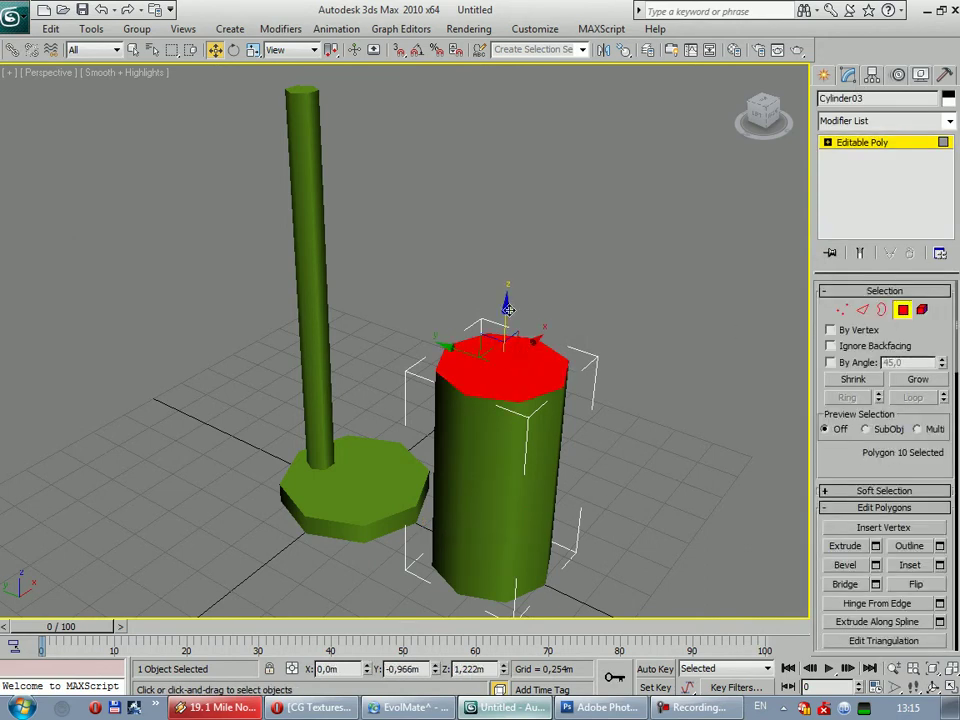
left_click_drag(503, 370, 517, 447)
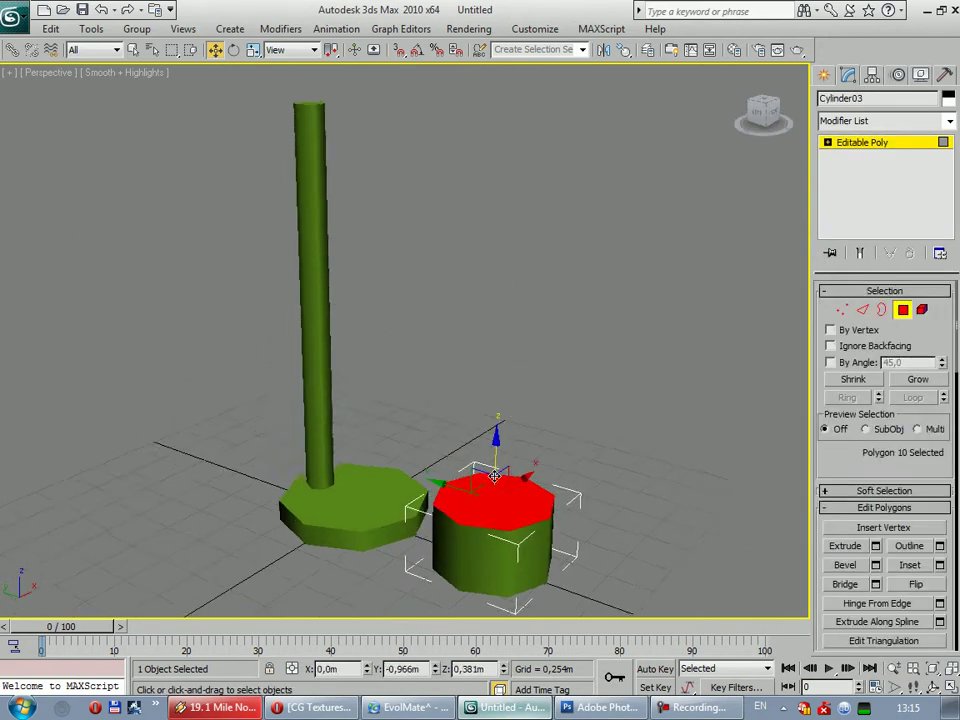
middle_click_drag(517, 447, 560, 470, "alt")
Extrude the top face, then shrink it and lower it slightly
left_click(875, 545)
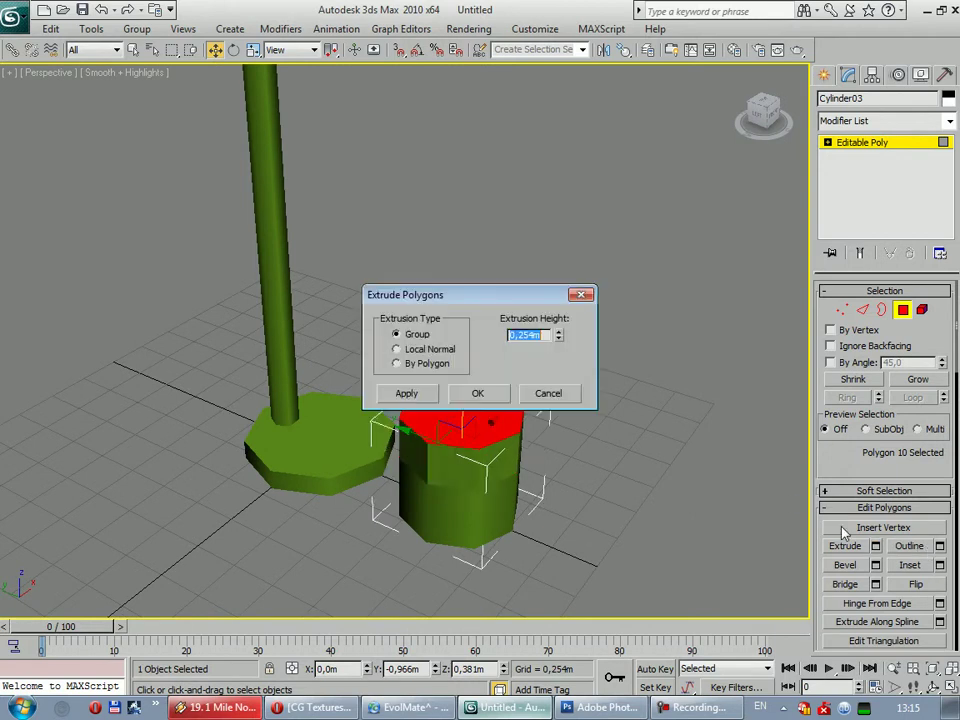
left_click(479, 393)
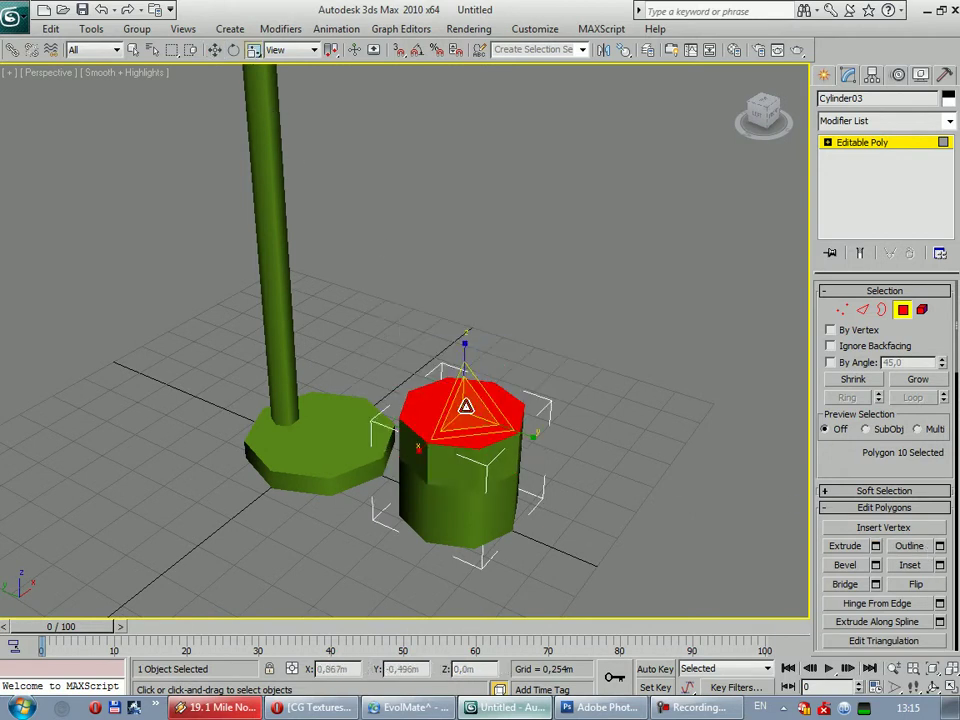
left_click_drag(473, 406, 452, 436)
key("w")
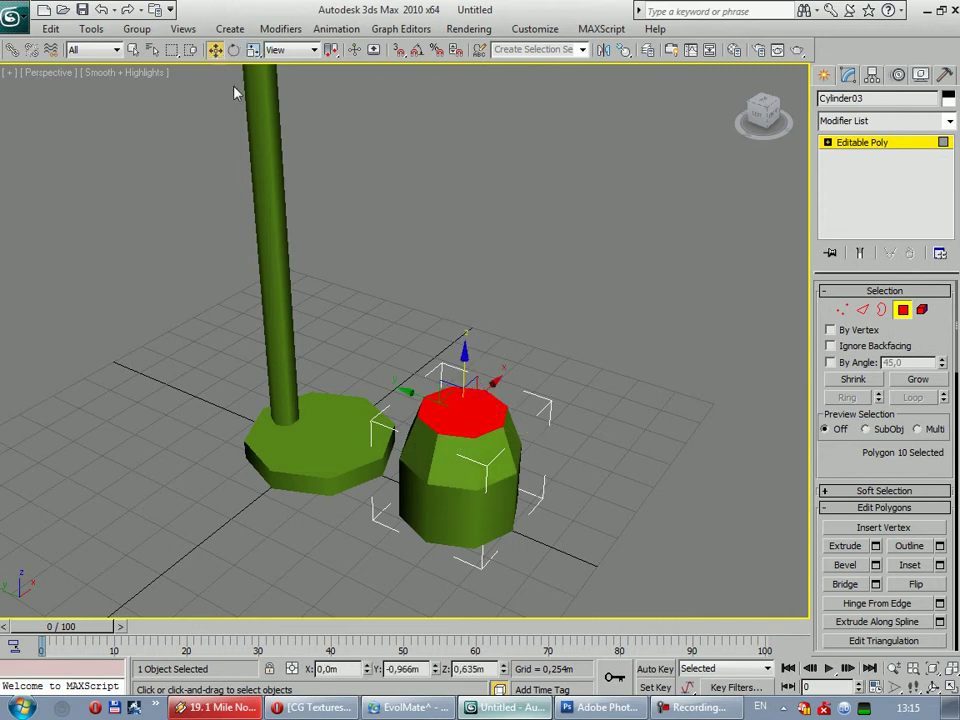
left_click_drag(464, 352, 464, 372)
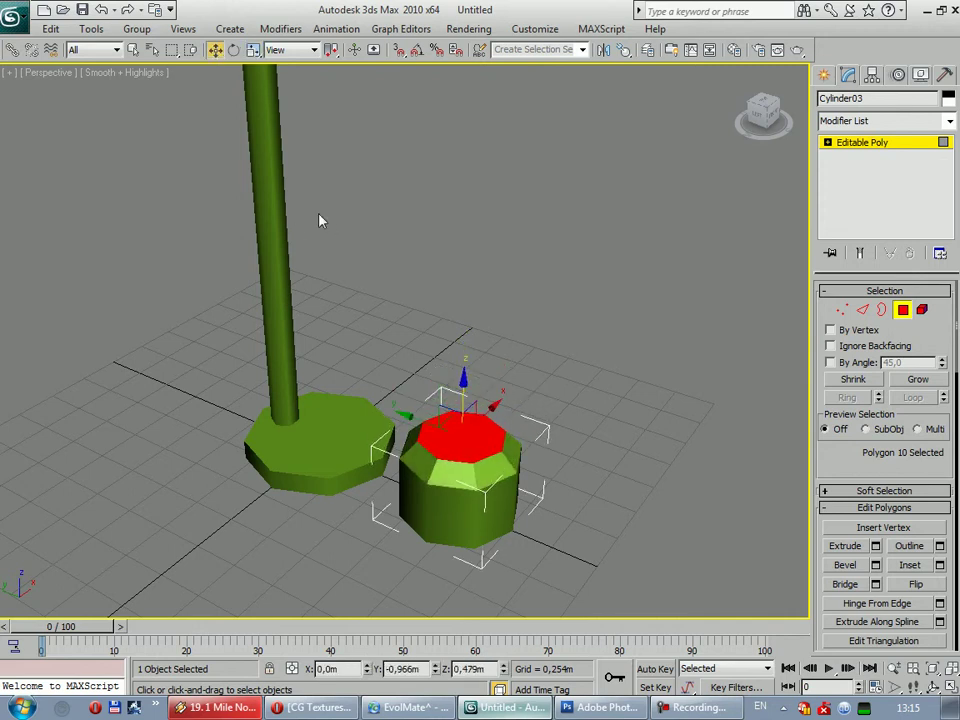
left_click(254, 50)
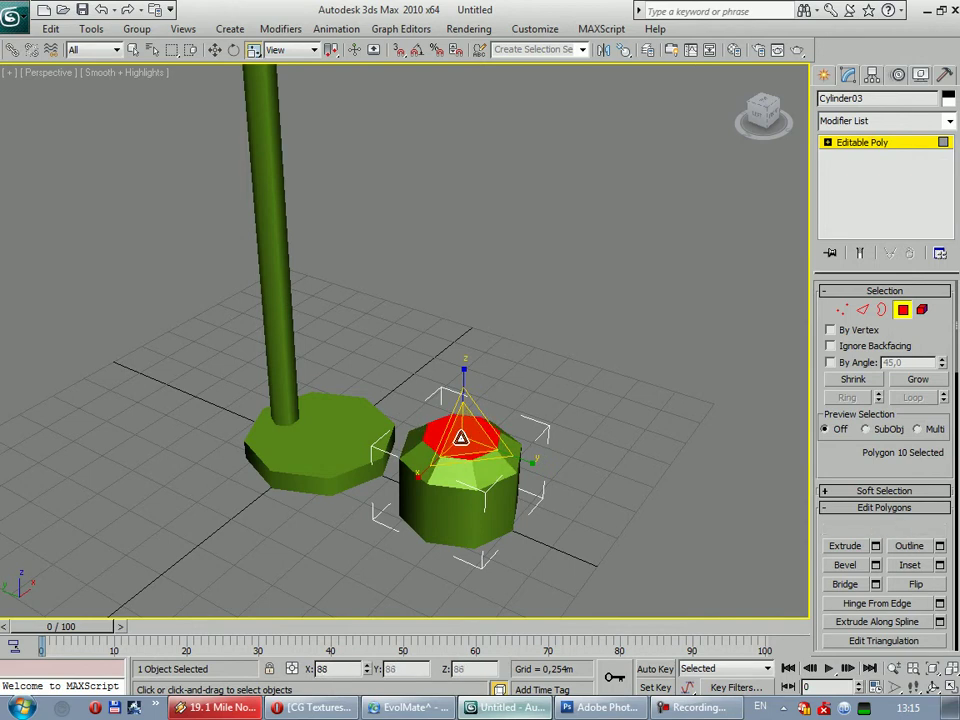
key("w")
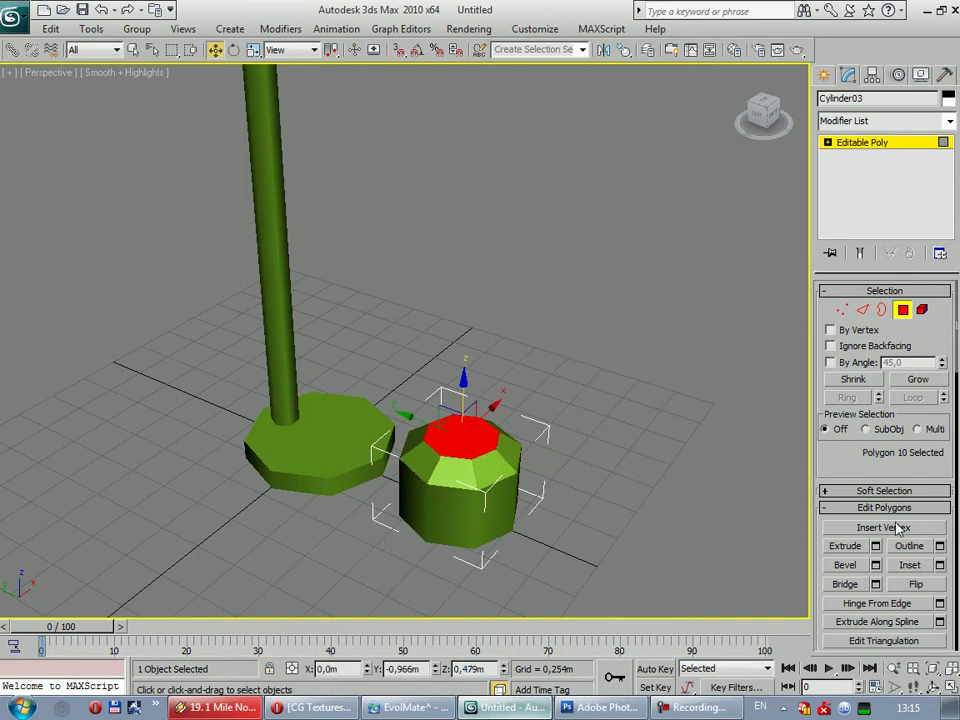
Extrude the top face upward again with about 0.837m height into a narrower neck
left_click(876, 548)
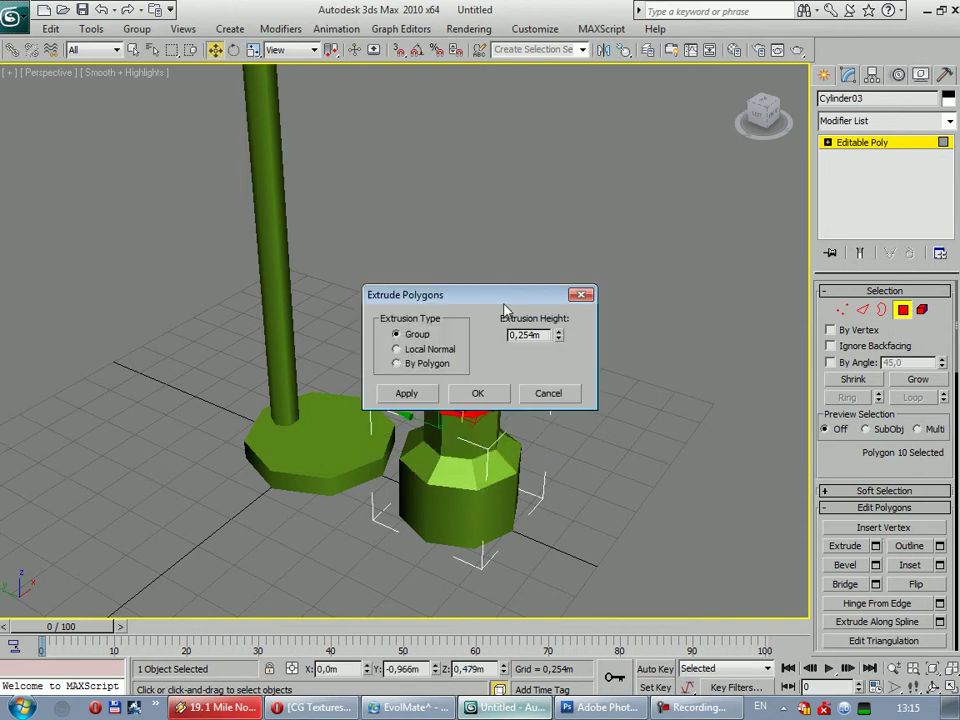
left_click_drag(505, 300, 487, 239)
left_click_drag(540, 276, 542, 250)
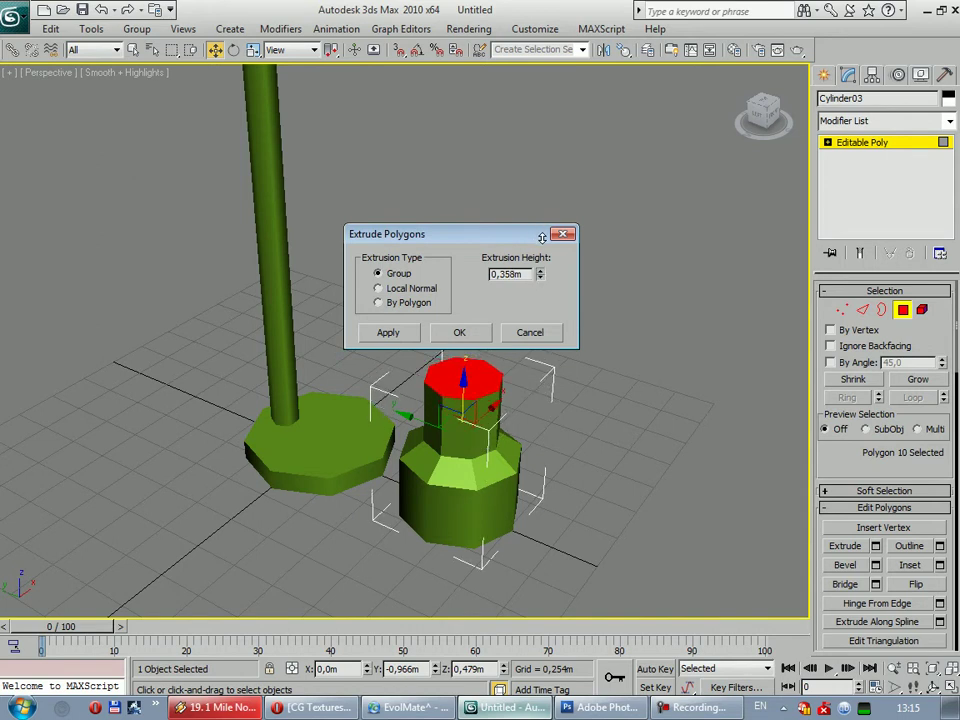
left_click(482, 332)
left_click(720, 362)
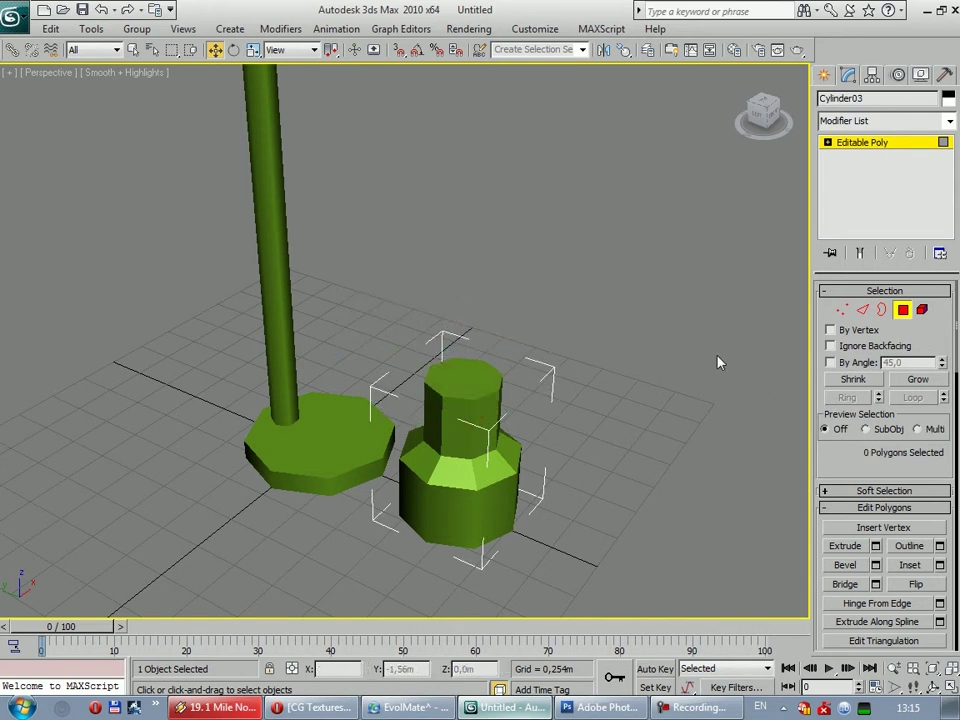
Select the neck's eight top rim edges and chamfer them 0.025m with 1 segment
key("2")
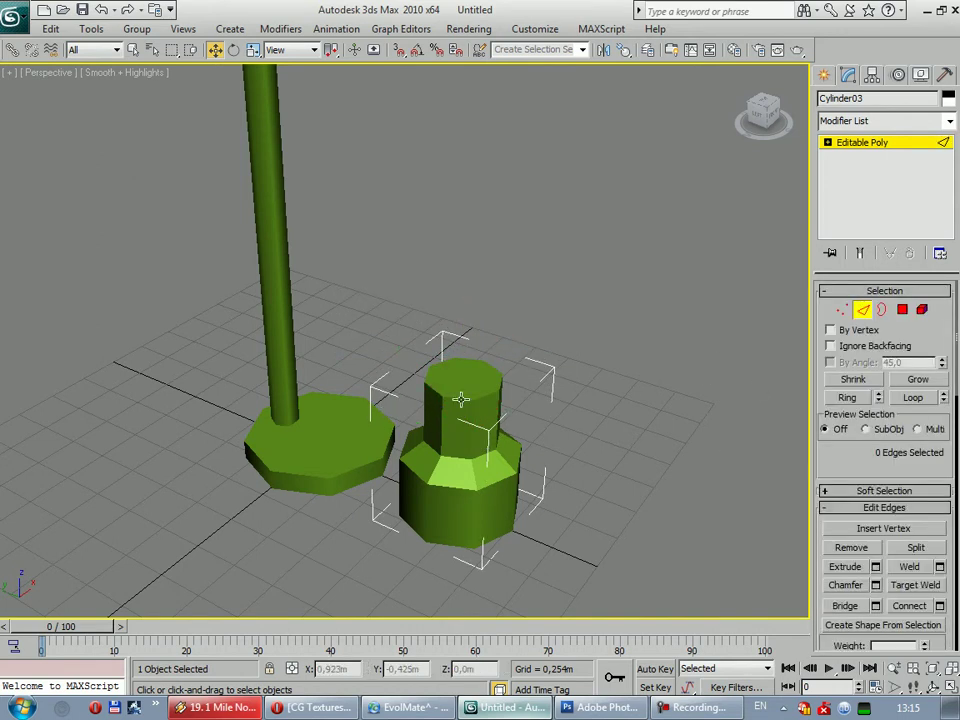
left_click(461, 399)
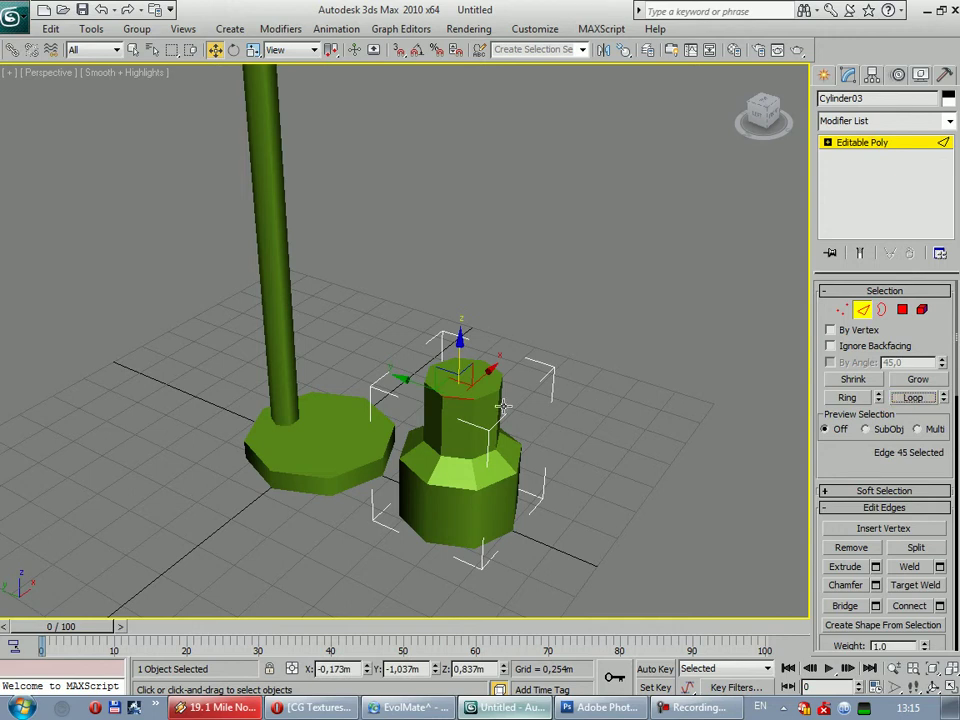
middle_click_drag(547, 413, 497, 353, "alt")
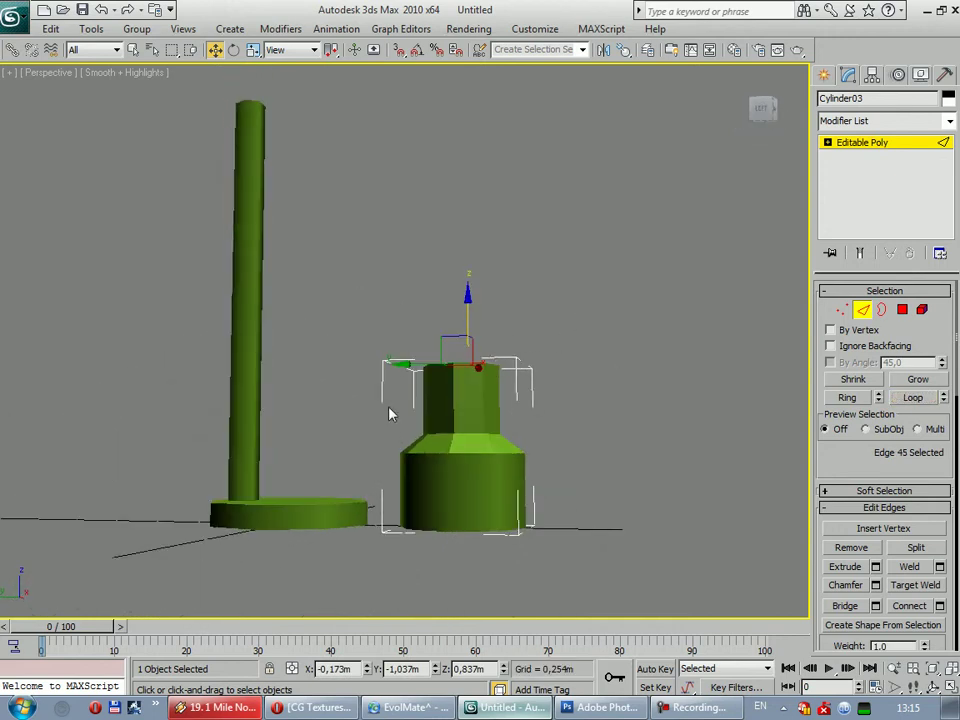
key("alt+l")
middle_click_drag(568, 366, 644, 461, "alt")
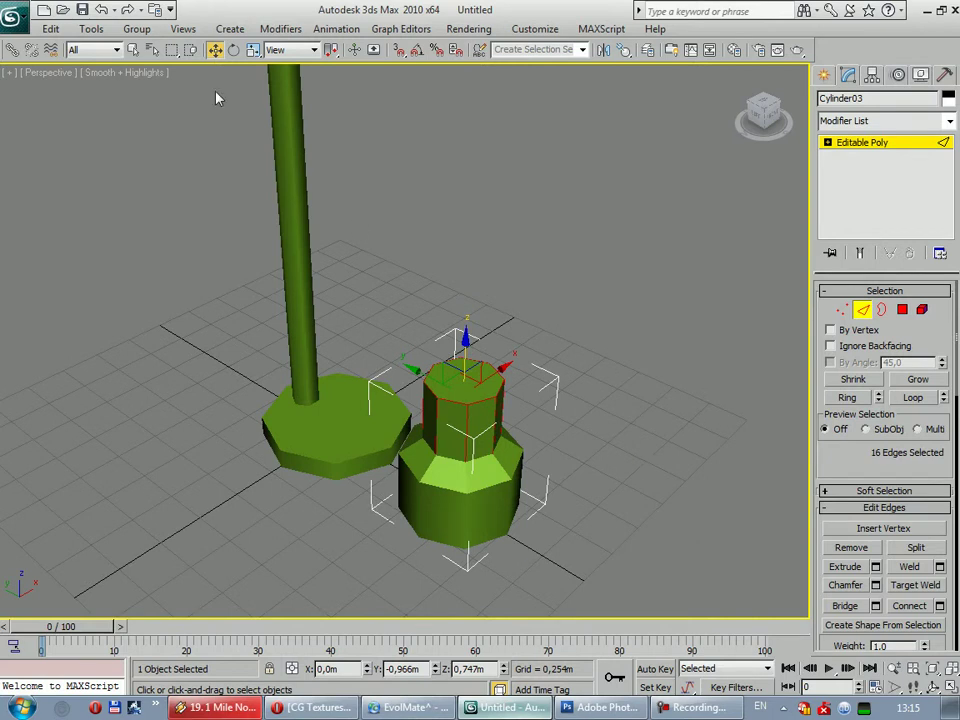
left_click(191, 50)
middle_click_drag(420, 230, 456, 265, "alt")
left_click_drag(459, 272, 443, 397)
middle_click_drag(443, 397, 481, 430, "alt")
left_click(876, 587)
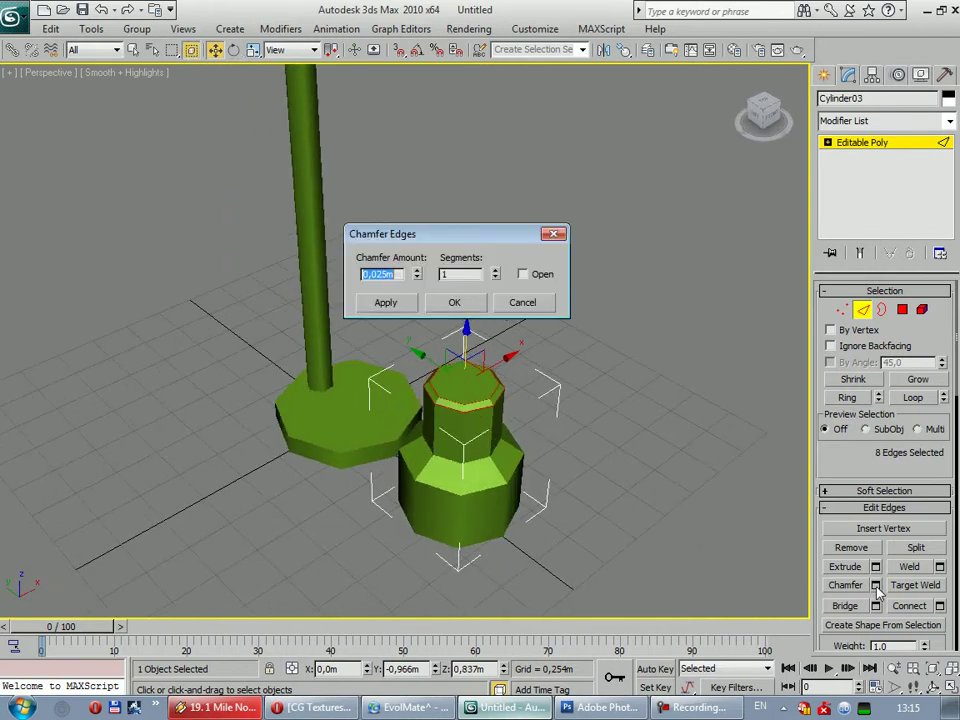
left_click(454, 302)
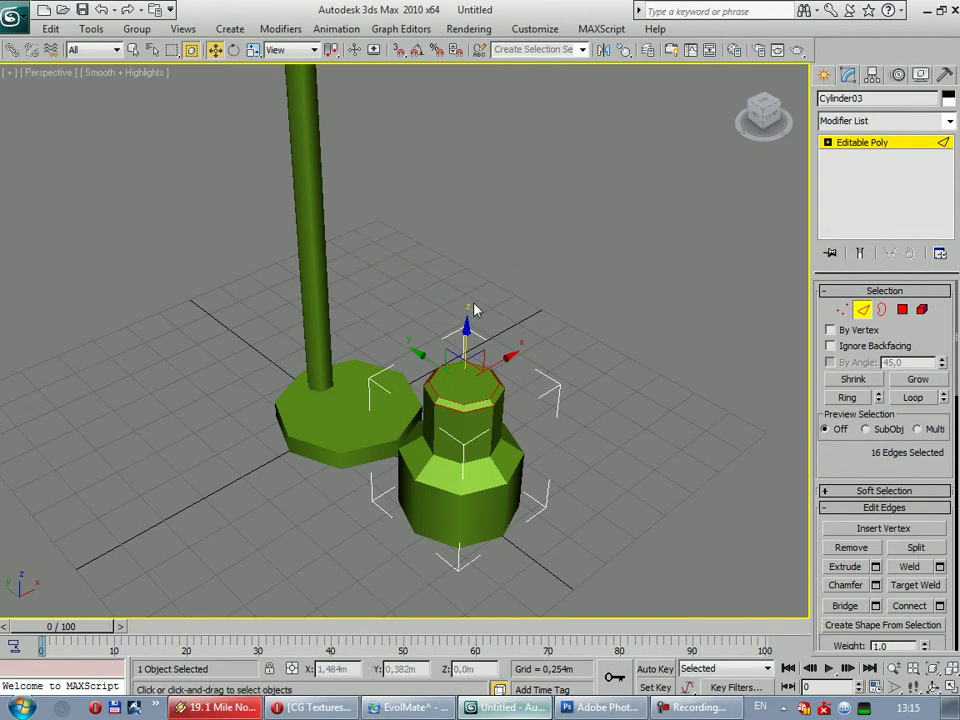
Box-select the bottom ring of edges on Cylinder03
left_click(590, 529)
middle_click_drag(590, 529, 593, 595, "alt")
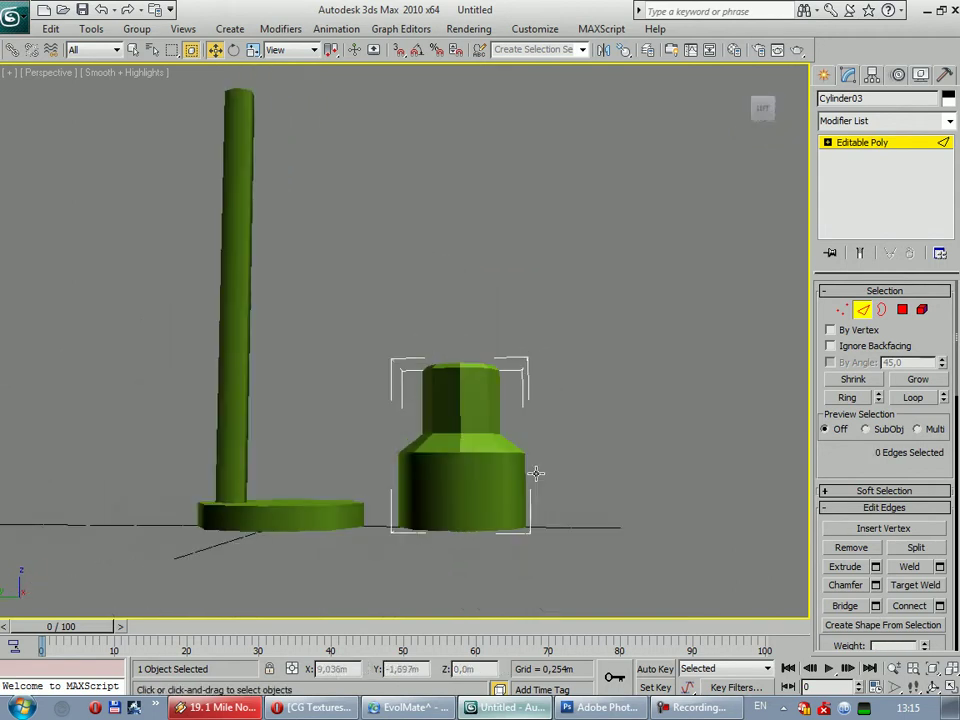
left_click_drag(593, 595, 362, 511)
mouse_move(407, 503)
middle_mouse_down("alt")
mouse_move(476, 542)
mouse_move(520, 550)
middle_mouse_up("alt")
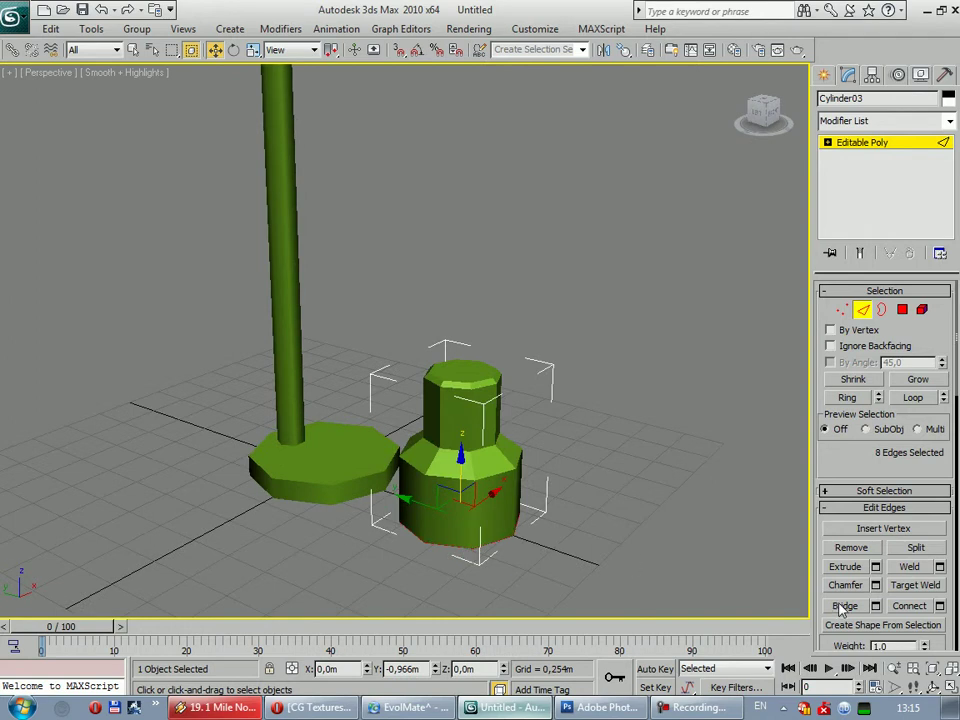
Bevel Cylinder03's bottom face inward with height -0.323m and outline -0.119m
middle_click_drag(455, 524, 498, 432, "alt")
left_click(902, 309)
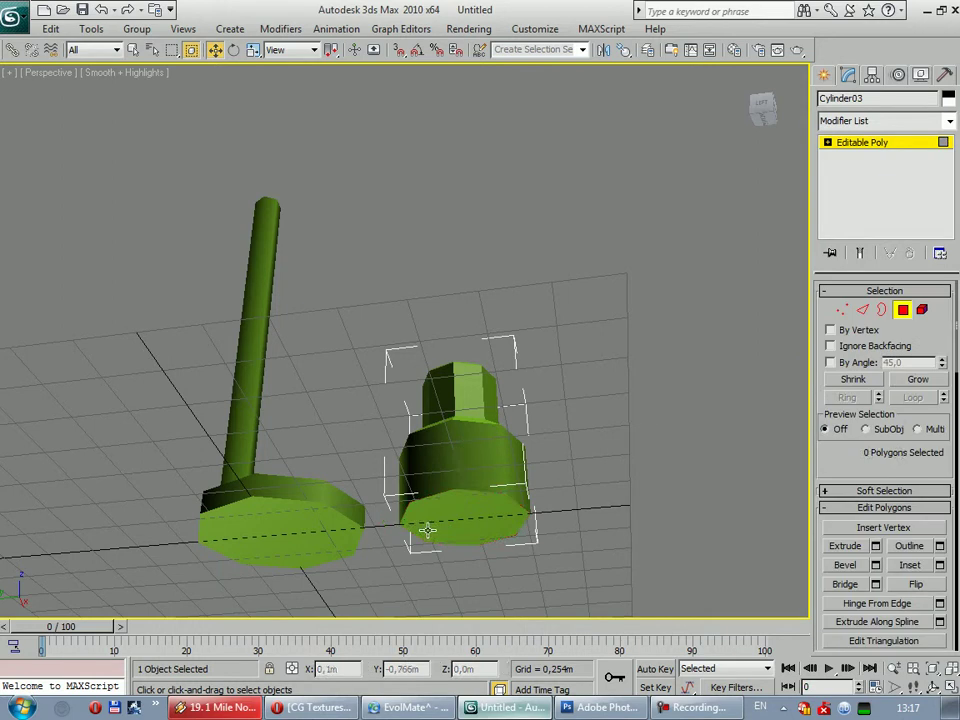
left_click(503, 520)
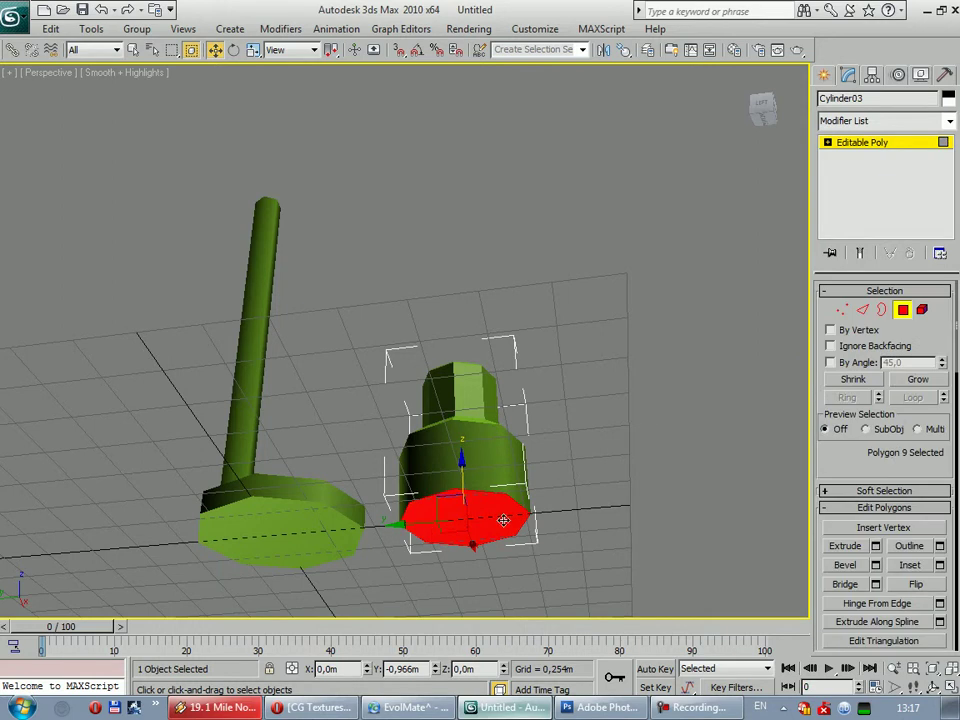
left_click(876, 566)
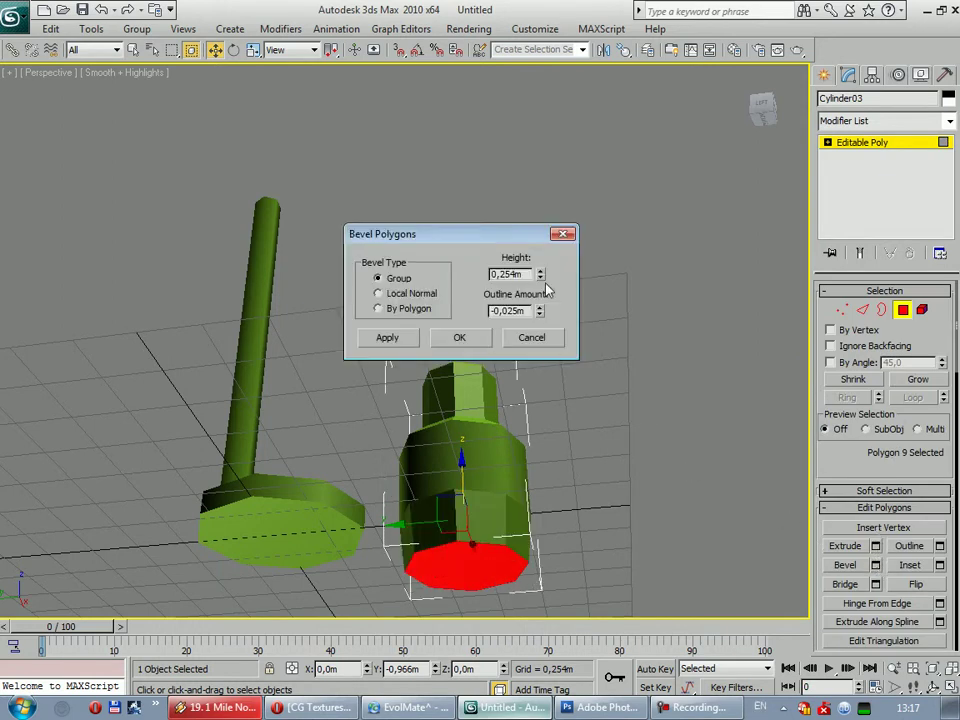
left_click_drag(540, 278, 547, 380)
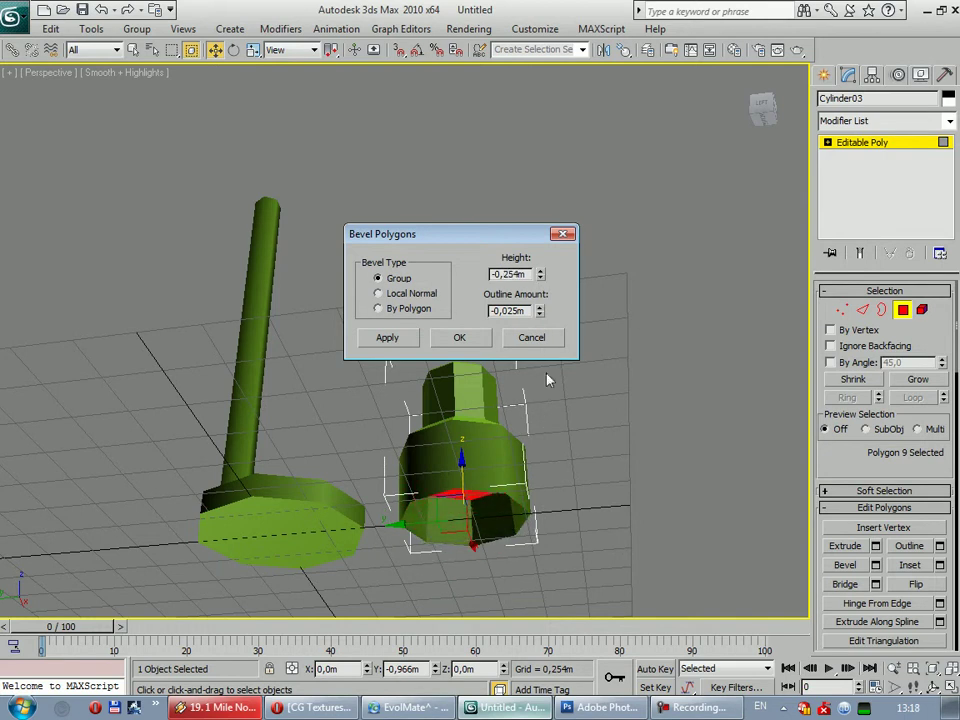
left_click_drag(541, 313, 546, 396)
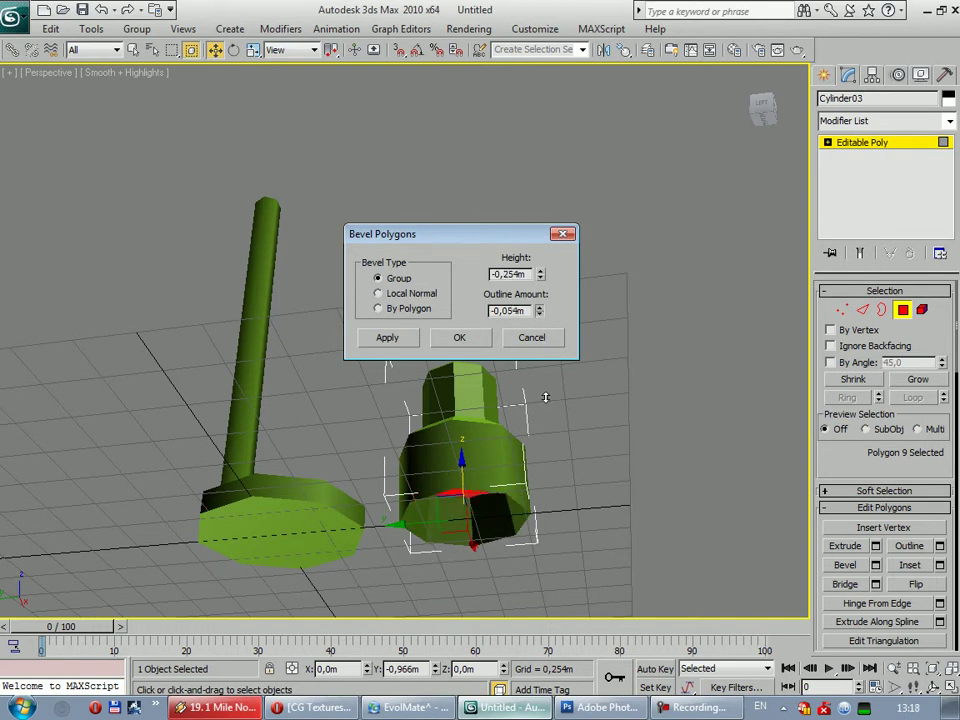
left_click_drag(541, 276, 544, 279)
middle_click_drag(488, 474, 493, 442, "alt")
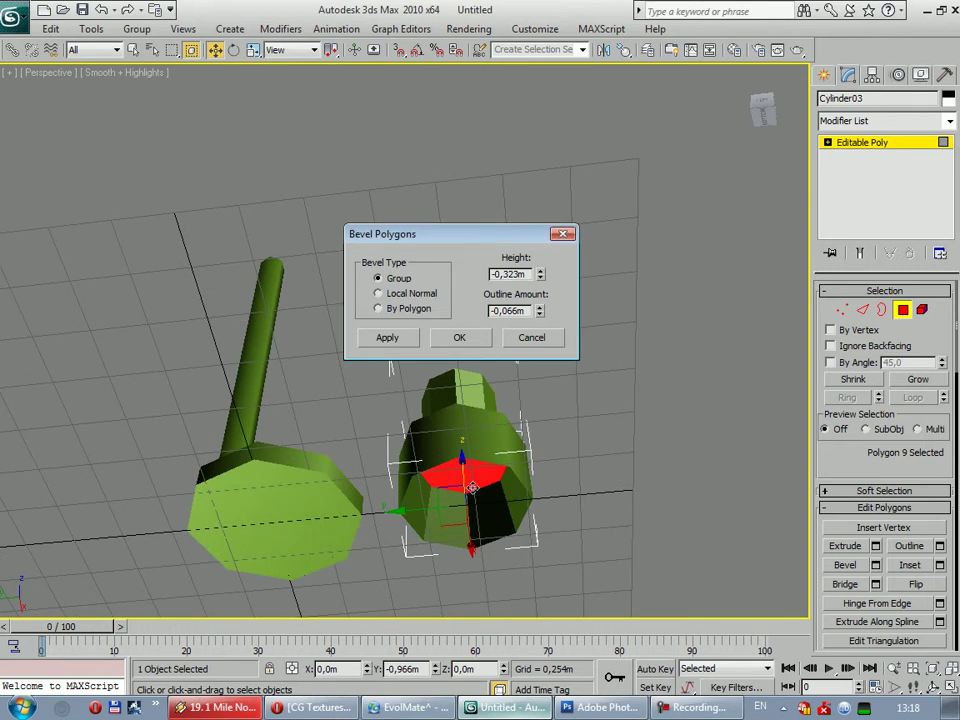
middle_click_drag(472, 487, 470, 440, "alt")
left_click_drag(541, 313, 537, 375)
mouse_move(537, 375)
middle_mouse_down("alt")
mouse_move(482, 493)
mouse_move(482, 568)
mouse_move(456, 521)
mouse_move(453, 456)
mouse_move(445, 520)
middle_mouse_up("alt")
left_click(476, 345)
Select the neck's top face and scale it down to 85%
left_click(681, 429)
middle_click_drag(441, 446, 266, 231, "alt")
left_click_drag(368, 343, 574, 420)
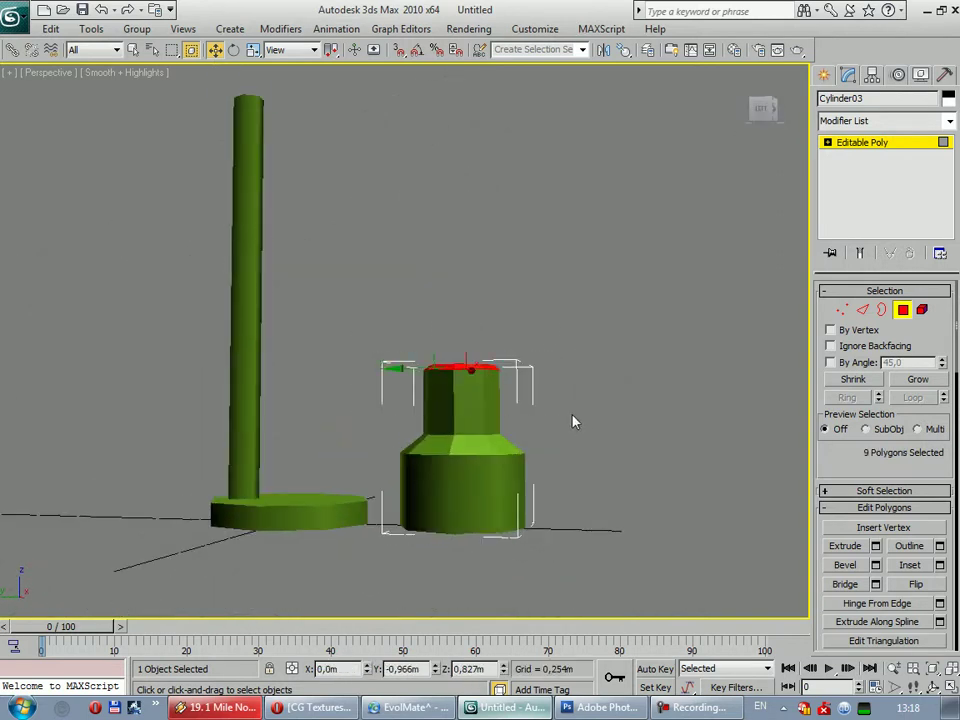
middle_click_drag(574, 420, 240, 82, "alt")
key("r")
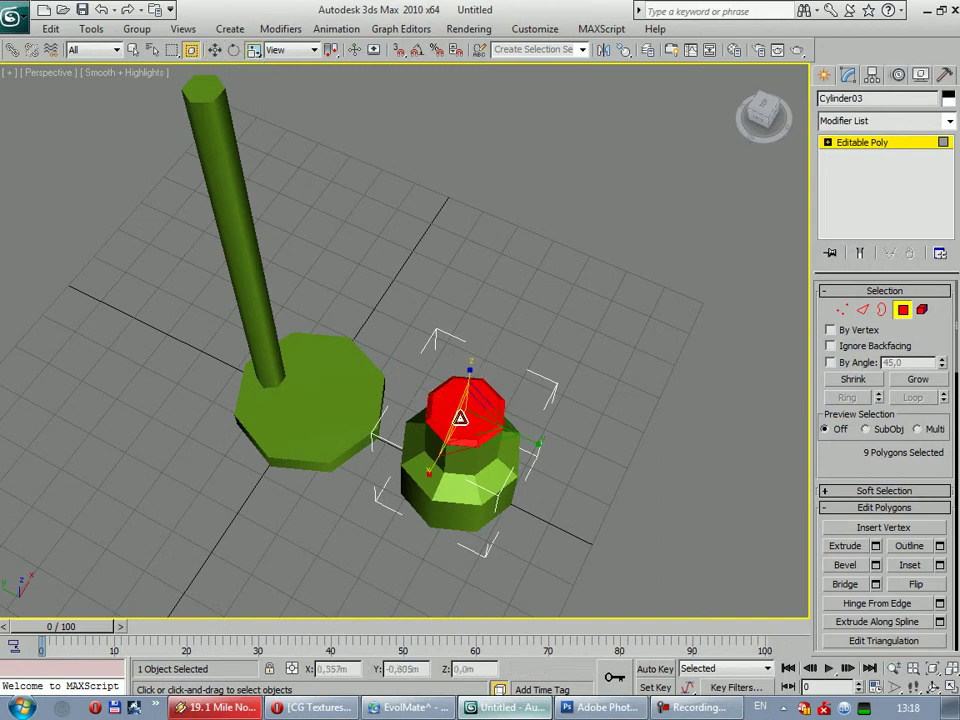
left_click_drag(456, 420, 469, 437)
middle_click_drag(469, 437, 484, 338, "alt")
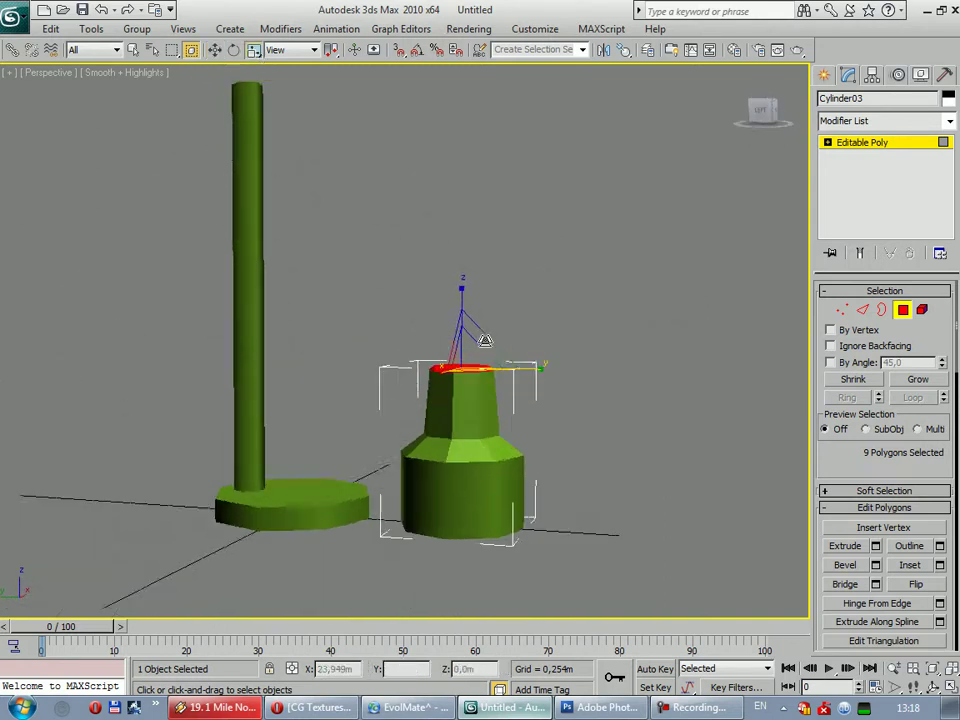
Compare the lamp body with the reference sketch and clear the polygon selection
key("alt+Tab")
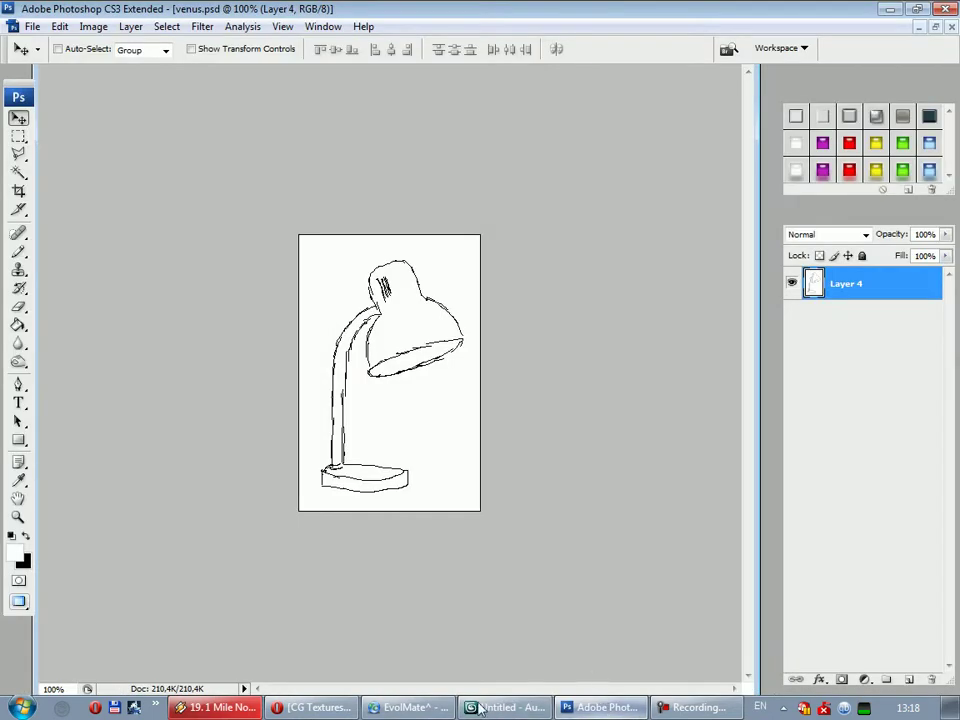
left_click(480, 708)
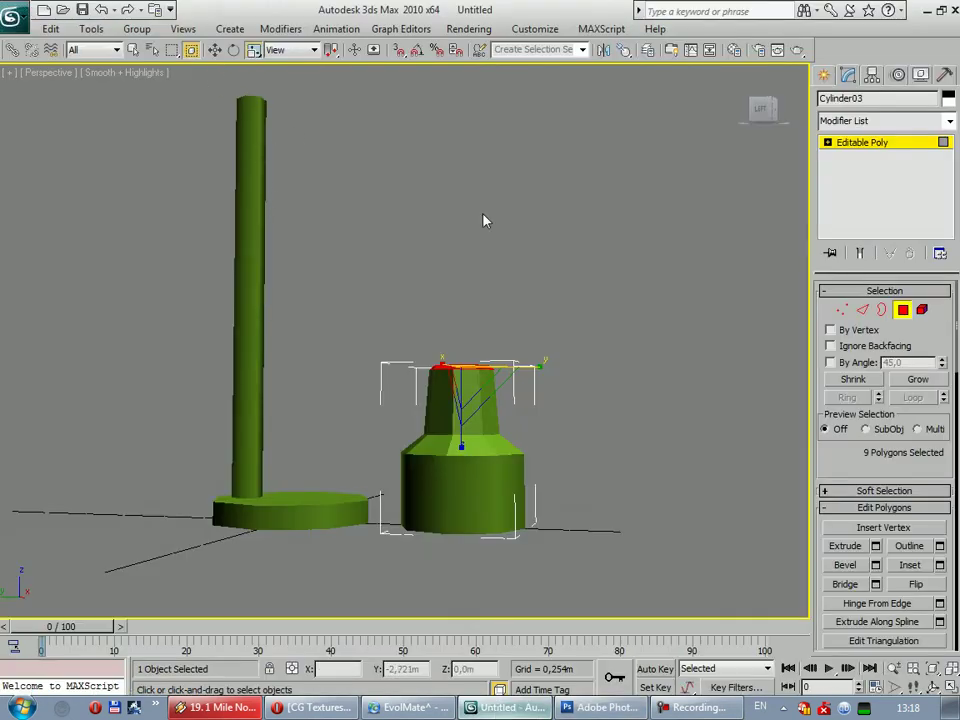
left_click(604, 330)
mouse_move(497, 369)
middle_mouse_down("alt")
mouse_move(463, 407)
mouse_move(462, 452)
mouse_move(491, 334)
mouse_move(489, 407)
mouse_move(479, 421)
middle_mouse_up("alt")
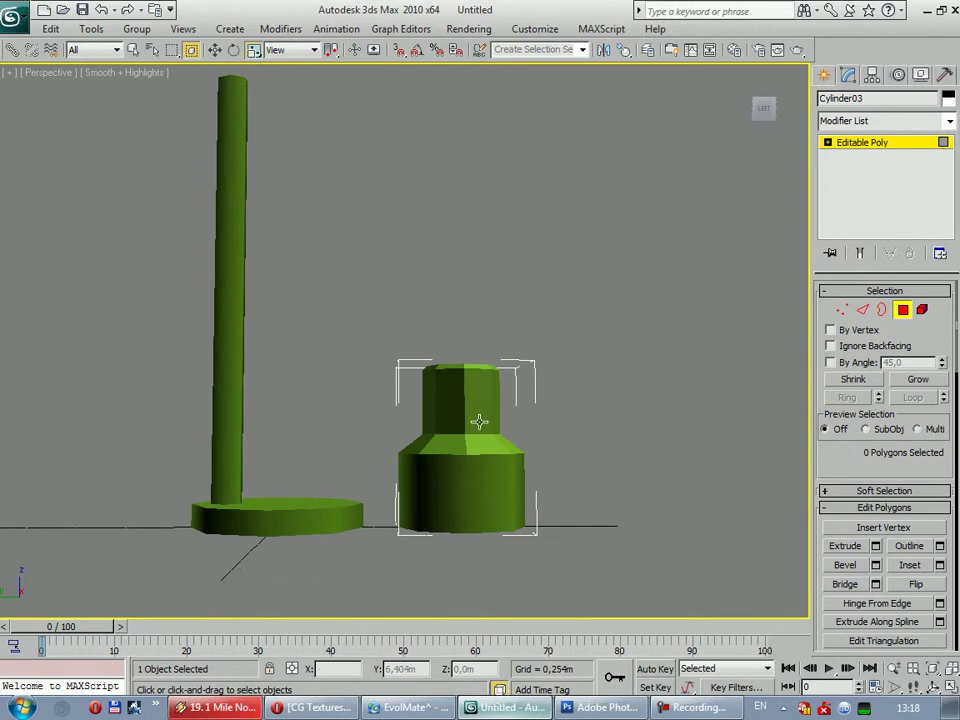
Widen the bottom rim edge loop so the body flares at its base, then reselect the neck's top face
left_click(862, 311)
mouse_move(381, 536)
middle_mouse_down("alt")
mouse_move(440, 556)
mouse_move(477, 540)
middle_mouse_up("alt")
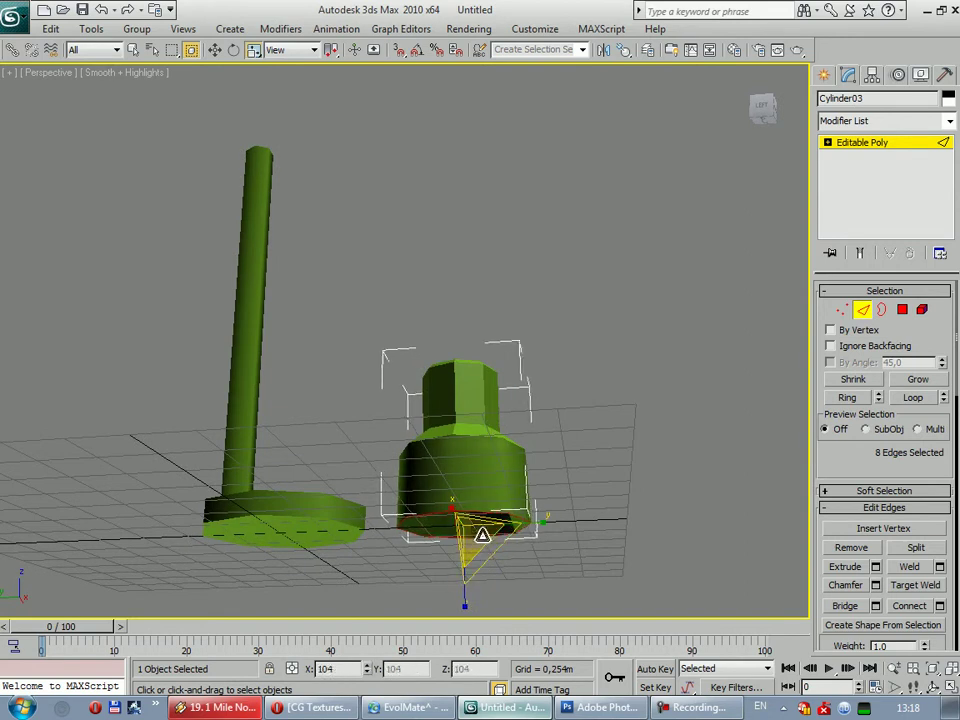
scroll(178, 94, "up", 3)
left_click(215, 50)
mouse_move(544, 482)
middle_mouse_down("alt")
mouse_move(531, 401)
mouse_move(486, 454)
middle_mouse_up("alt")
left_click(707, 418)
mouse_move(707, 418)
middle_mouse_down("alt")
mouse_move(617, 446)
mouse_move(594, 438)
middle_mouse_up("alt")
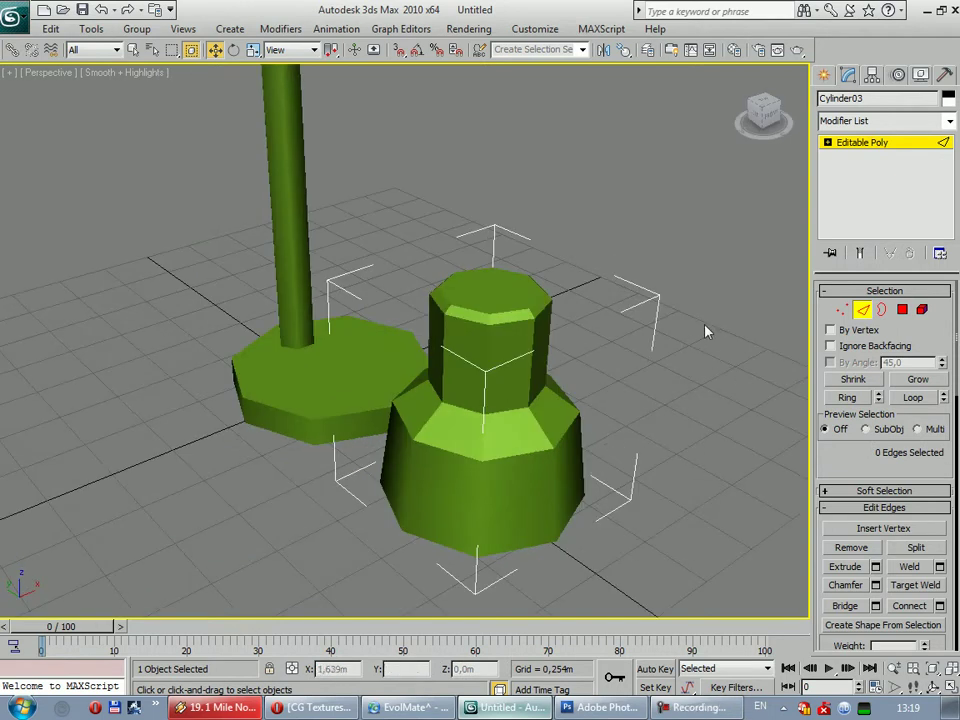
key("4")
left_click(466, 291)
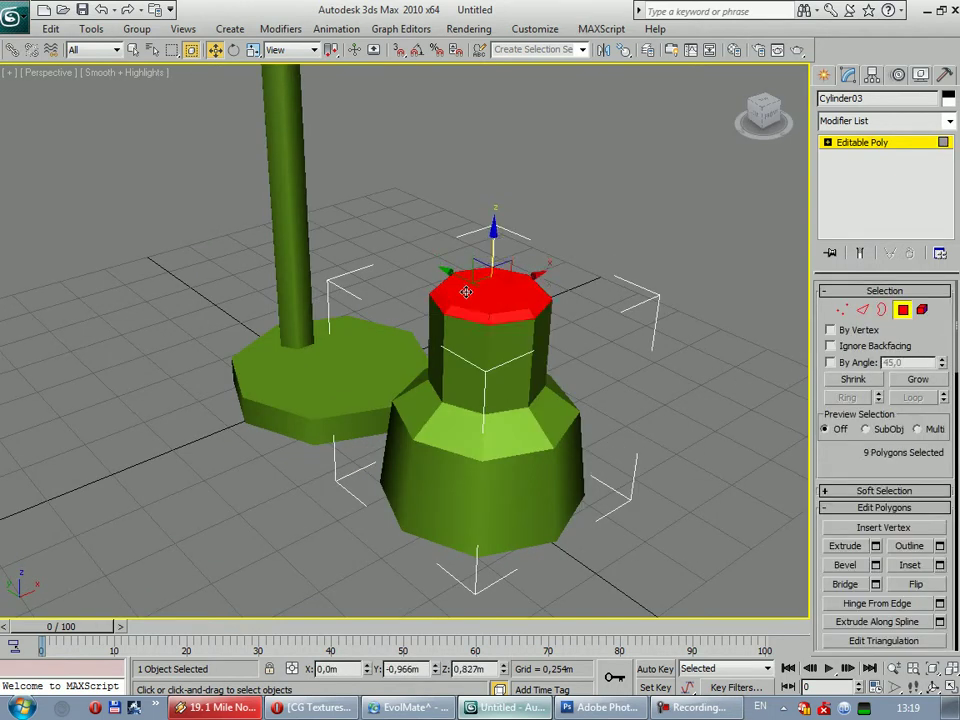
Grow the selection to all of Cylinder03's faces and assign smoothing group 4
key("ctrl+Page_Up")
key("ctrl+Page_Up")
key("ctrl+Page_Up")
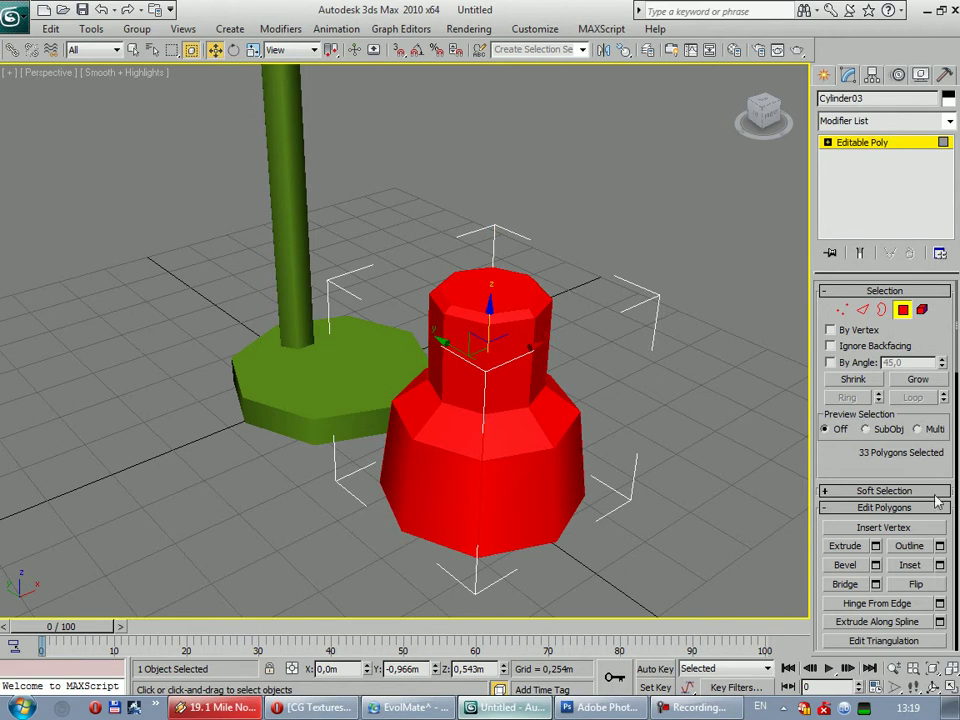
scroll(938, 502, "down", 5)
scroll(935, 510, "down", 3)
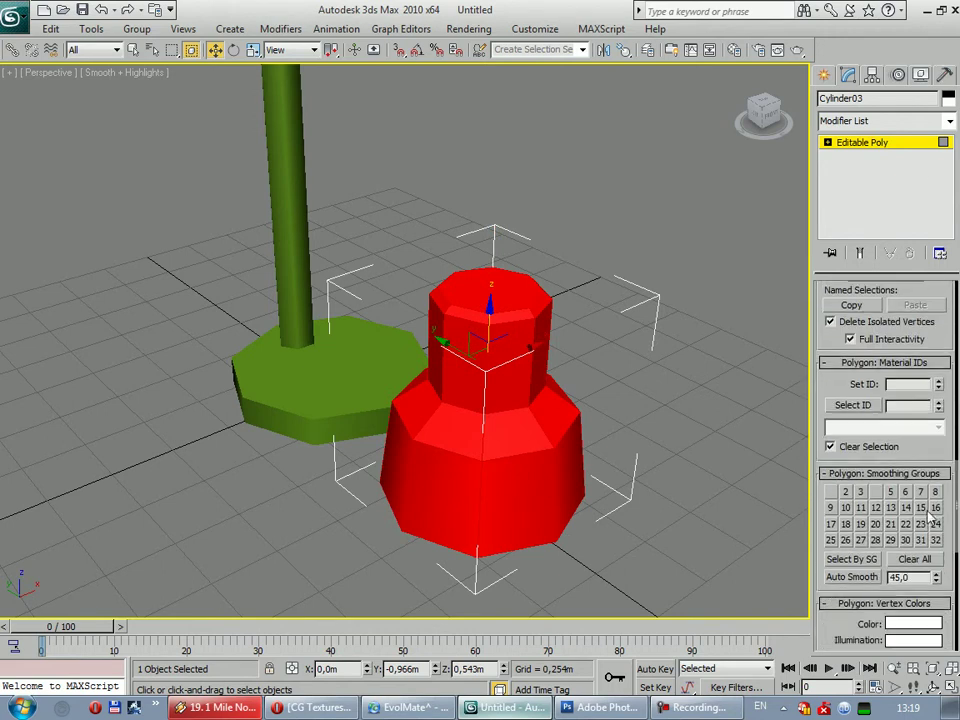
left_click(875, 492)
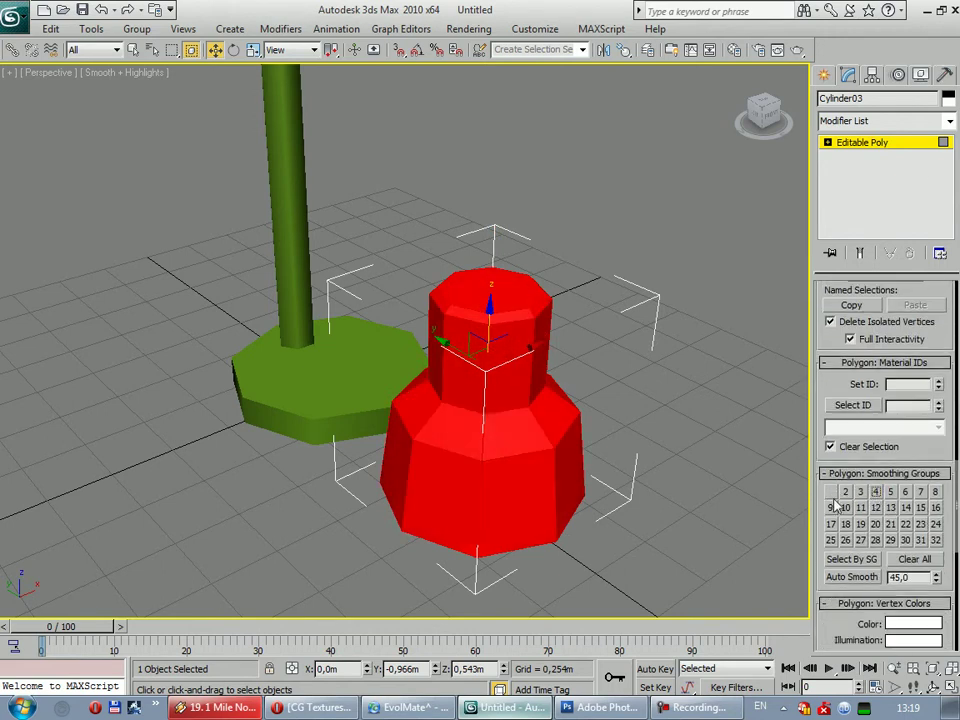
left_click(731, 523)
Select the ring of faces plus the top face and assign smoothing group 1
mouse_move(508, 488)
middle_mouse_down("alt")
mouse_move(537, 421)
mouse_move(519, 343)
middle_mouse_up("alt")
left_click(519, 343)
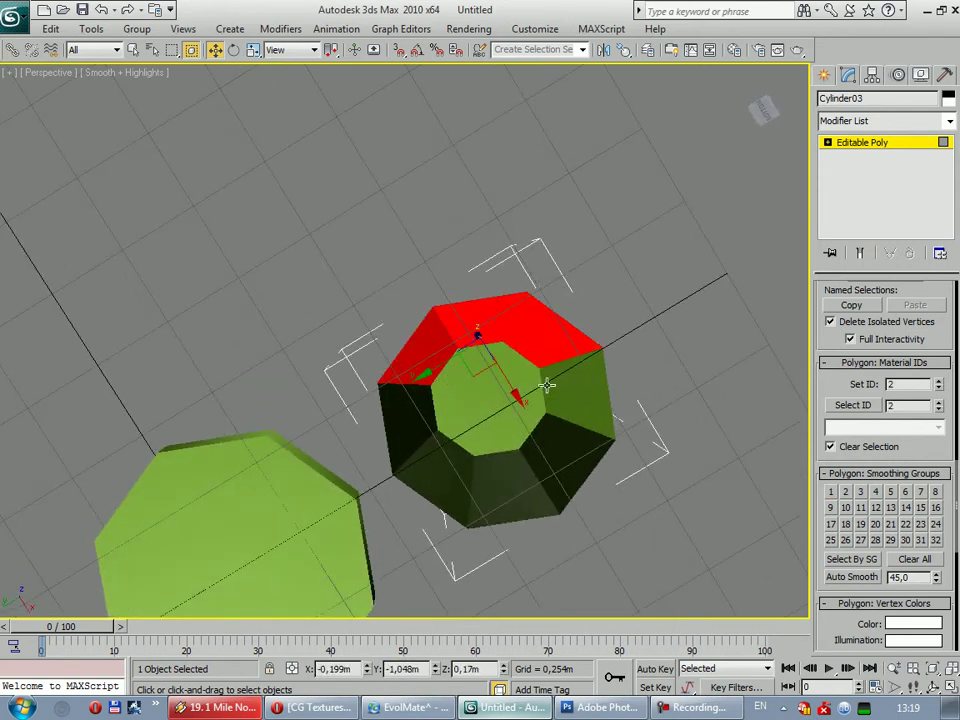
left_click(548, 385, "ctrl")
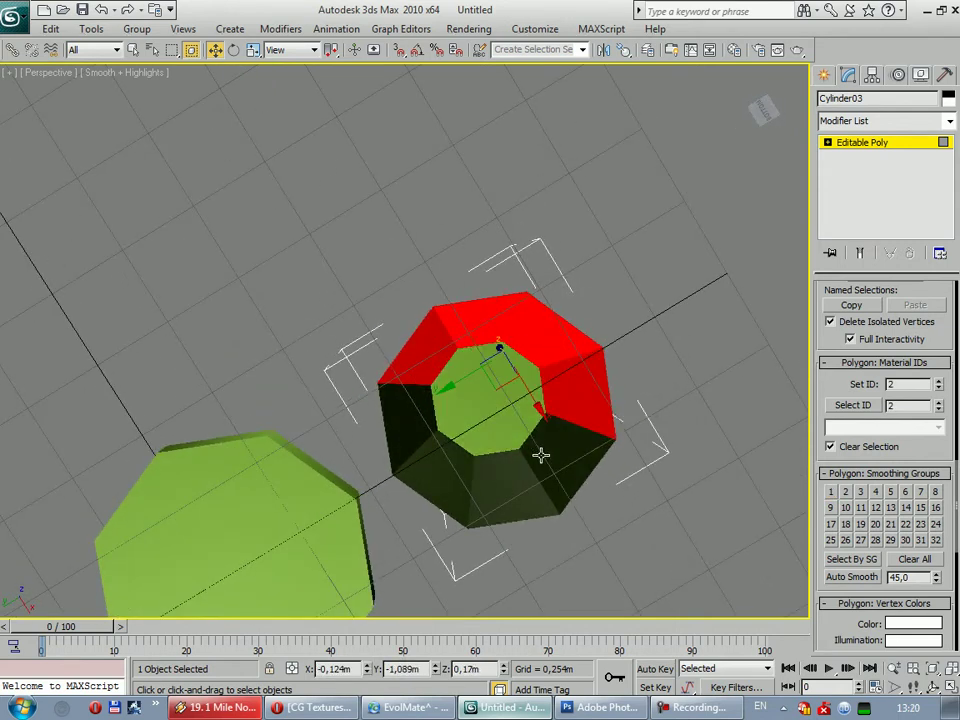
left_click(540, 455, "ctrl")
left_click(506, 467, "ctrl")
left_click(439, 456, "ctrl")
left_click(429, 409, "ctrl")
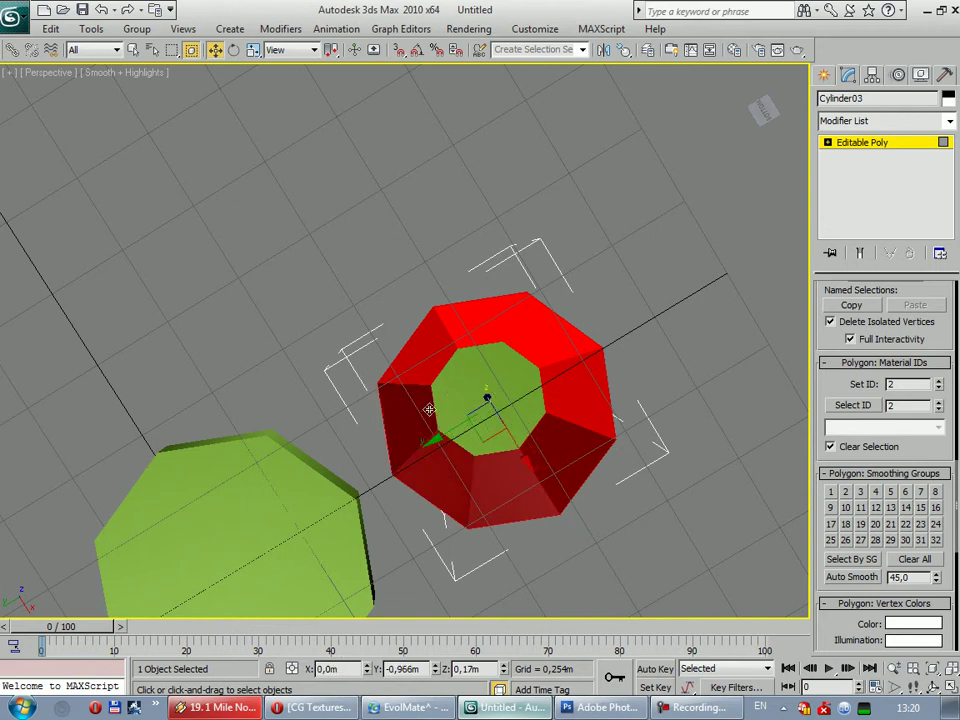
left_click(470, 372, "ctrl")
left_click(830, 492)
left_click(726, 503)
mouse_move(578, 400)
middle_mouse_down("alt")
mouse_move(508, 471)
mouse_move(499, 465)
mouse_move(484, 332)
middle_mouse_up("alt")
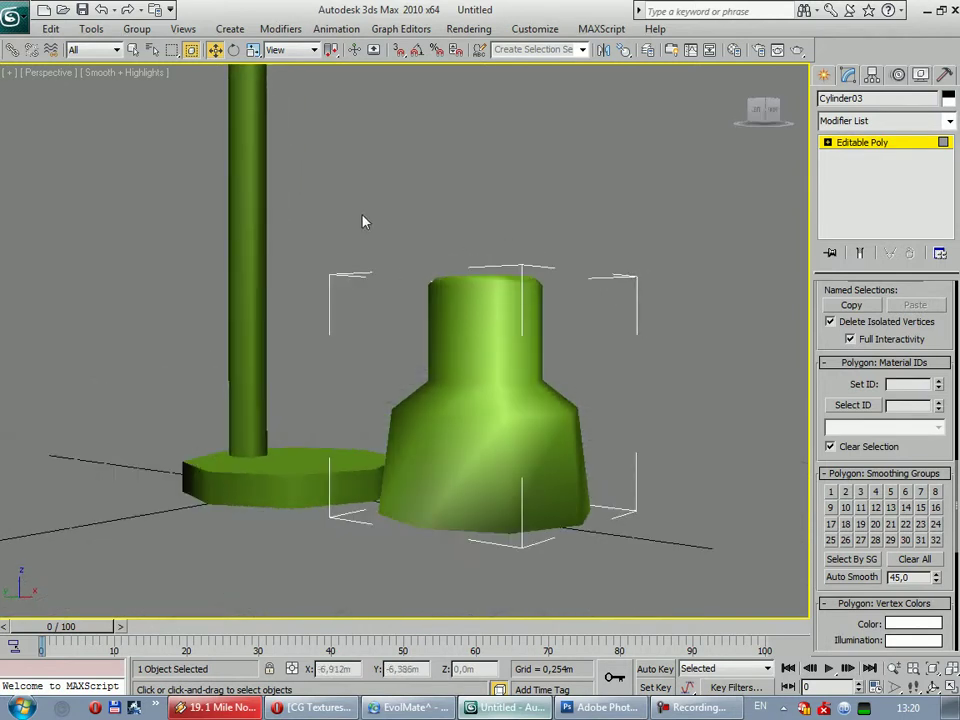
Select the shoulder band of faces on Cylinder03 and assign smoothing group 1
left_click_drag(450, 189, 594, 315)
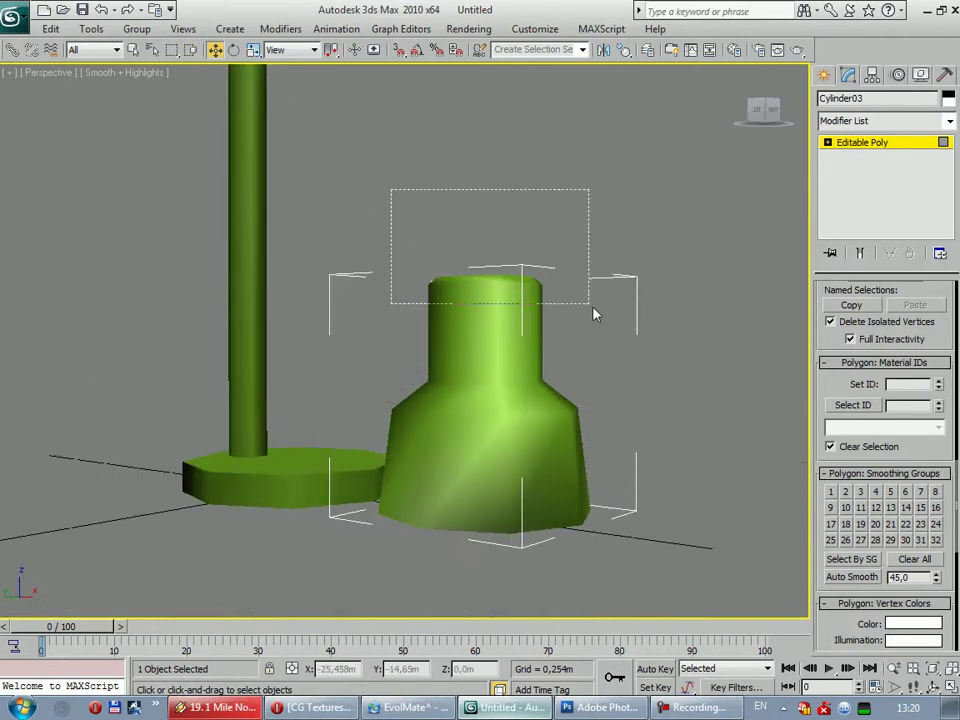
mouse_move(514, 306)
middle_mouse_down("alt")
mouse_move(537, 237)
mouse_move(544, 347)
mouse_move(566, 372)
middle_mouse_up("alt")
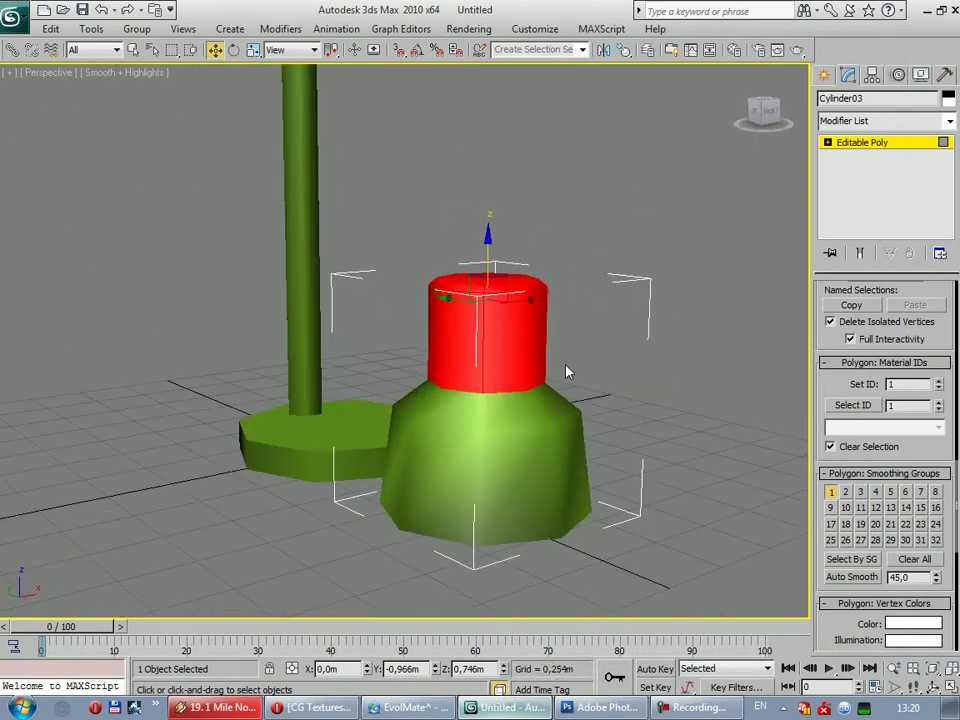
left_click(754, 388)
mouse_move(754, 388)
middle_mouse_down("alt")
mouse_move(486, 399)
mouse_move(392, 369)
mouse_move(500, 413)
mouse_move(609, 399)
mouse_move(626, 343)
mouse_move(634, 360)
mouse_move(484, 398)
mouse_move(452, 404)
mouse_move(508, 388)
mouse_move(403, 389)
middle_mouse_up("alt")
left_click(484, 399)
left_click(530, 398)
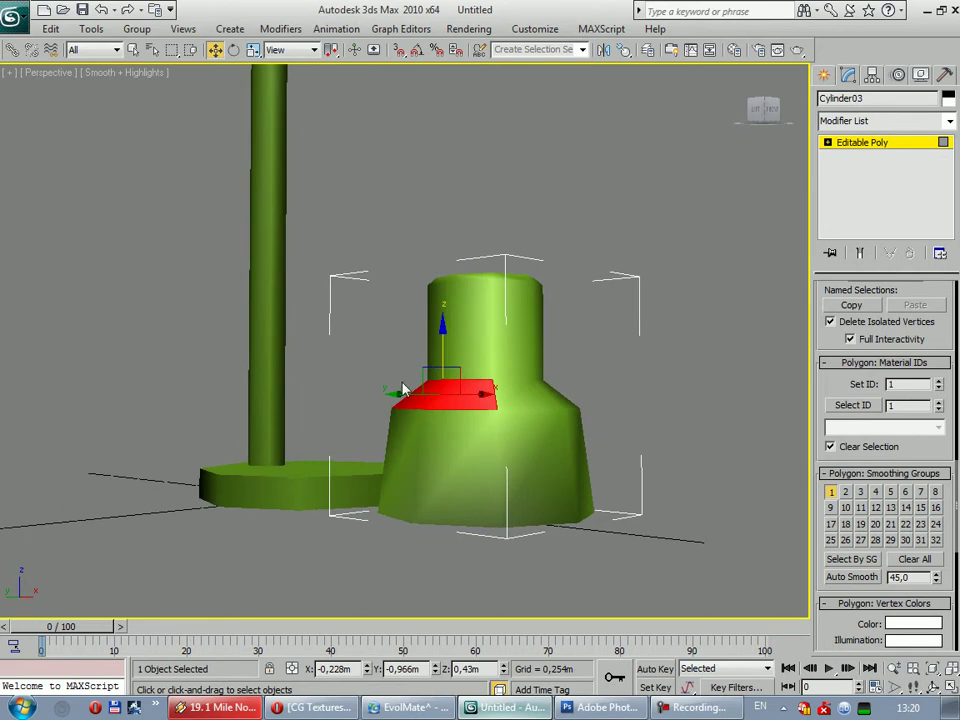
left_click_drag(368, 388, 650, 411)
mouse_move(645, 409)
middle_mouse_down("alt")
mouse_move(452, 443)
mouse_move(786, 463)
middle_mouse_up("alt")
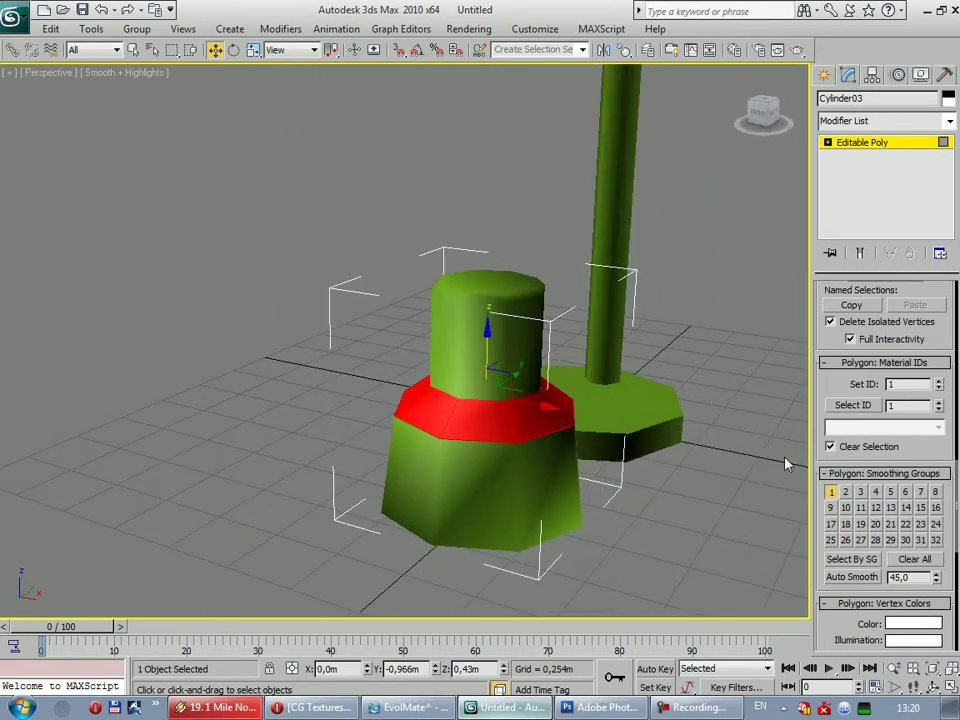
left_click(831, 493)
left_click(724, 334)
mouse_move(724, 334)
middle_mouse_down("alt")
mouse_move(555, 425)
mouse_move(557, 386)
mouse_move(718, 446)
mouse_move(656, 435)
mouse_move(513, 383)
middle_mouse_up("alt")
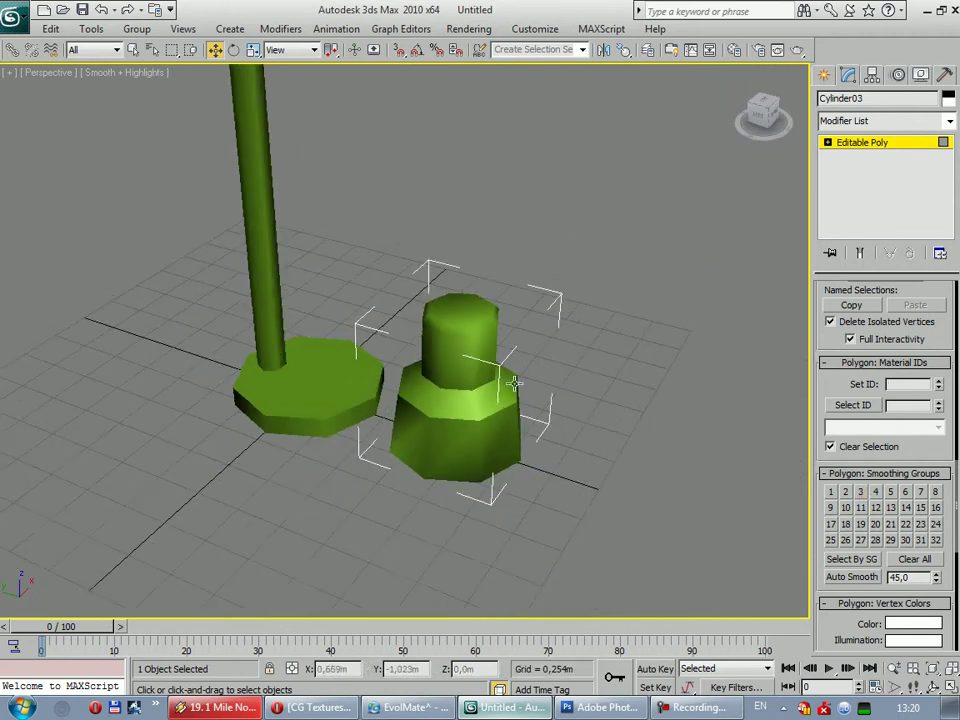
Toggle Edged Faces on and off with F4 to check the shading
scroll(513, 383, "down", 2)
key("F4")
middle_click_drag(435, 431, 460, 423, "alt")
key("F4")
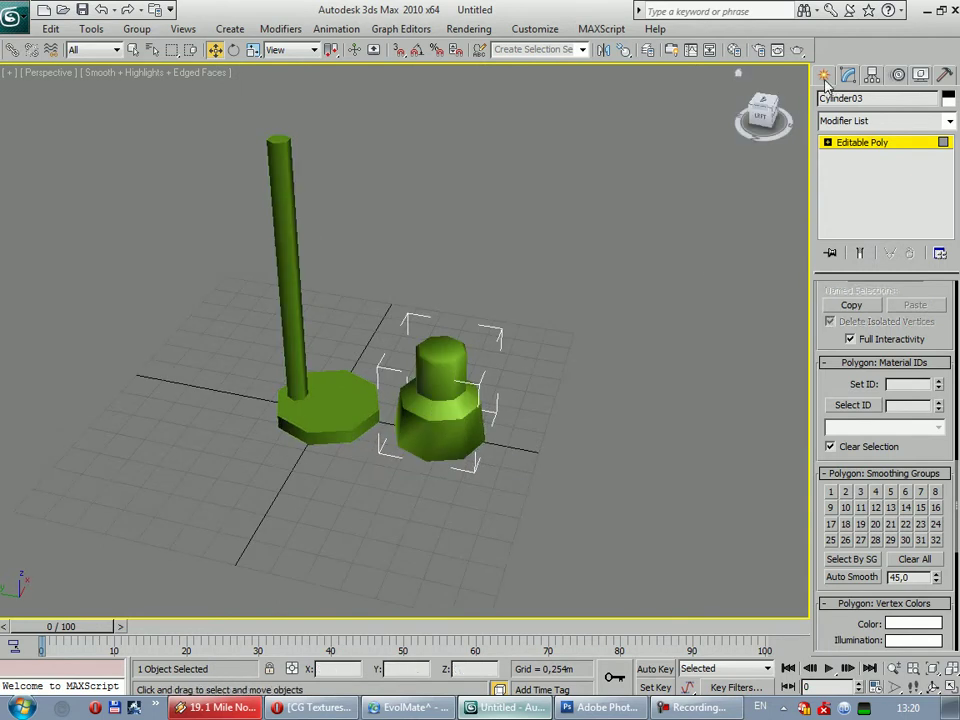
Select the pole Cylinder02 and lift it above the disc base
left_click(407, 297)
left_click(299, 272)
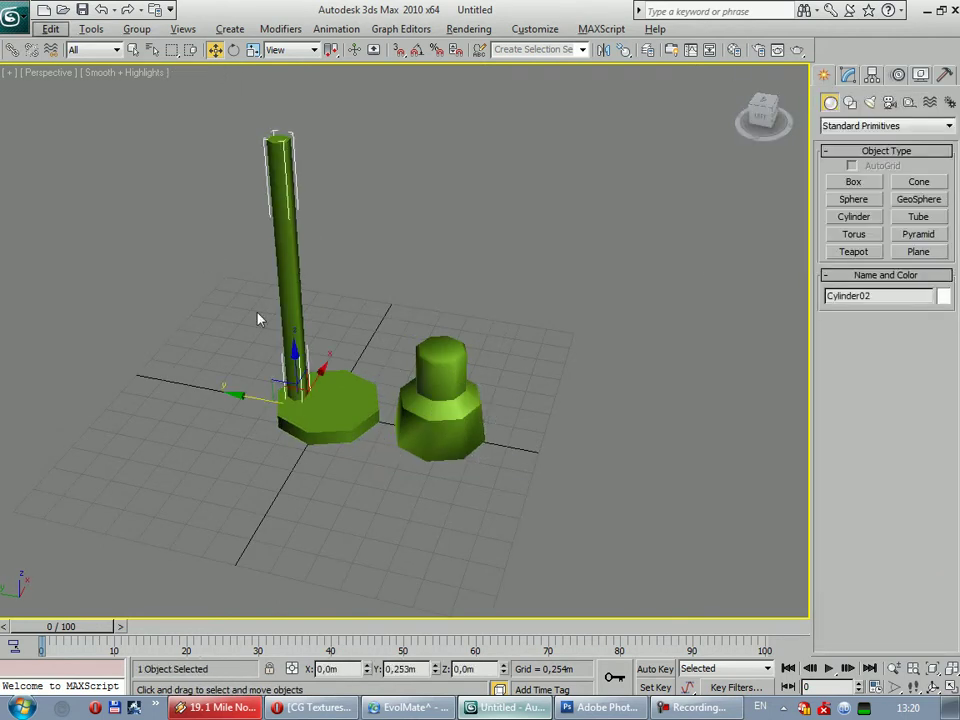
middle_click_drag(295, 333, 443, 428)
mouse_move(512, 430)
middle_mouse_down("alt")
mouse_move(570, 332)
mouse_move(546, 407)
mouse_move(497, 386)
mouse_move(435, 433)
mouse_move(463, 392)
mouse_move(514, 411)
mouse_move(437, 451)
middle_mouse_up("alt")
left_click_drag(437, 451, 430, 312)
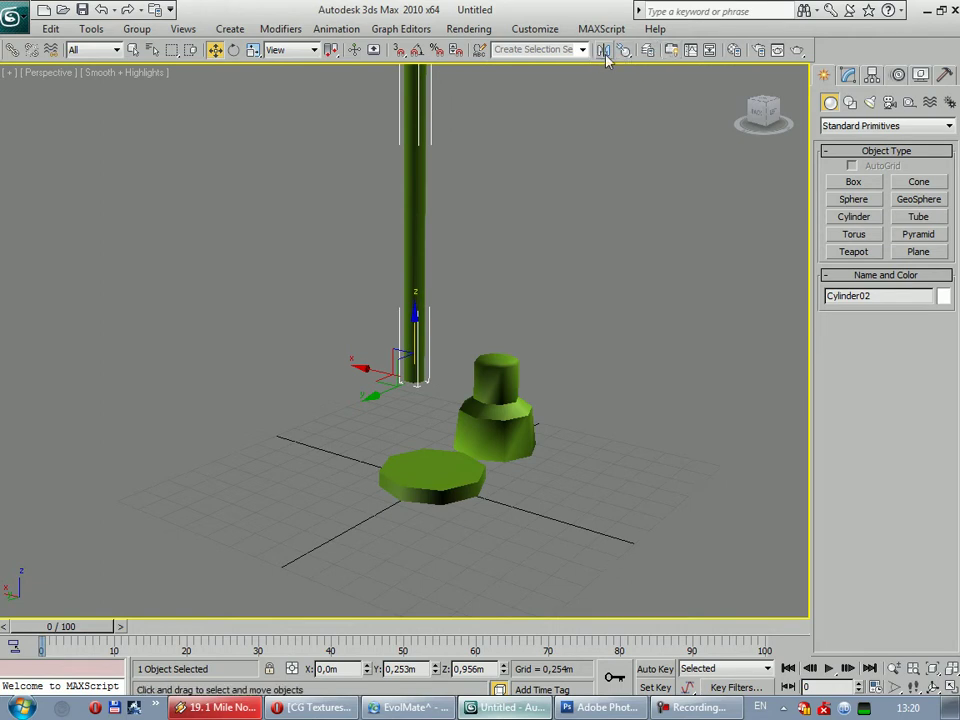
Align the pole to the disc on Z only, Current Minimum to Target Maximum
left_click_drag(623, 50, 628, 80)
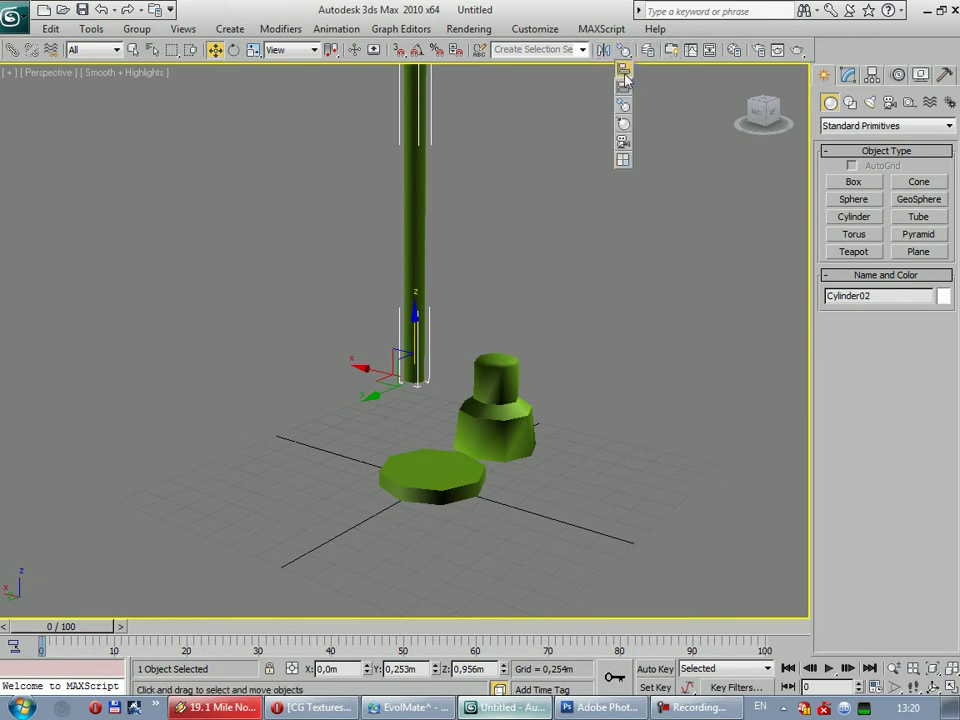
left_click(440, 490)
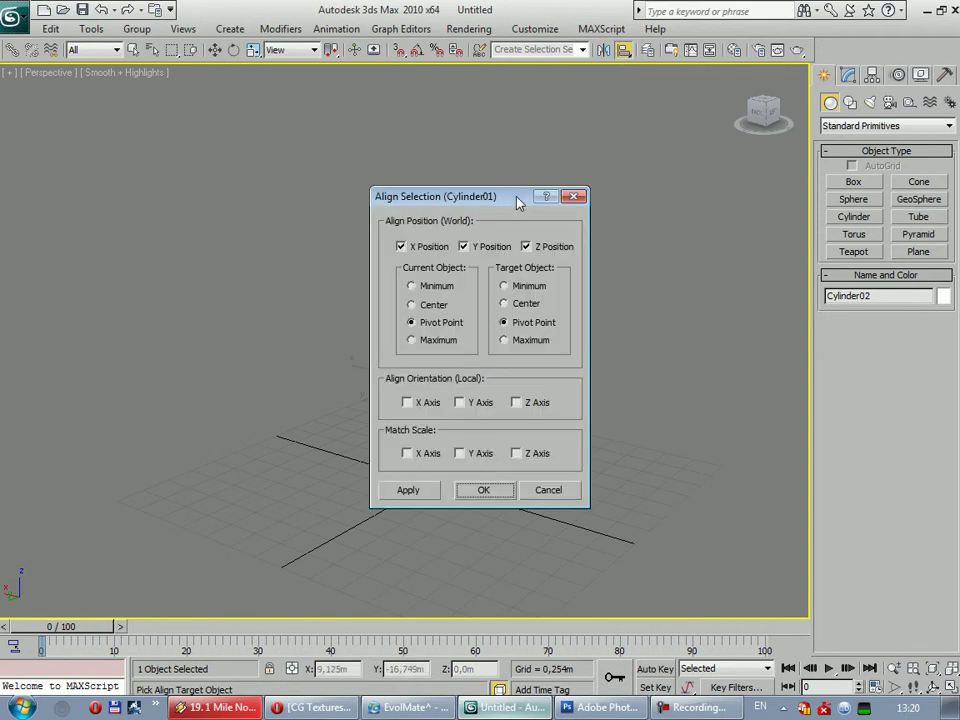
left_click_drag(519, 203, 743, 181)
left_click(745, 319)
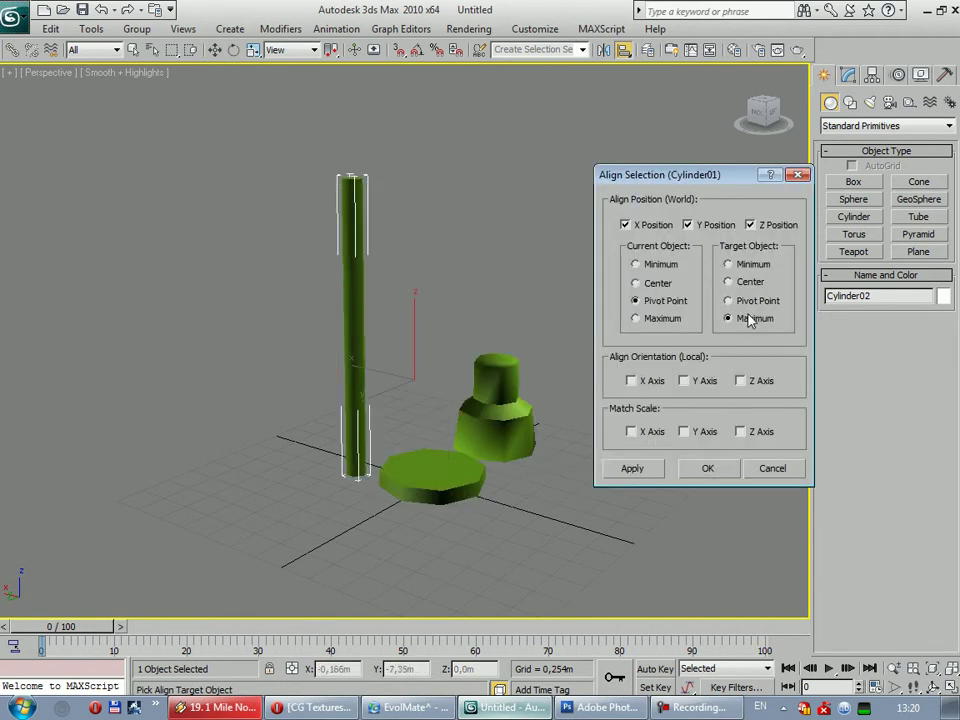
left_click(687, 224)
left_click(625, 224)
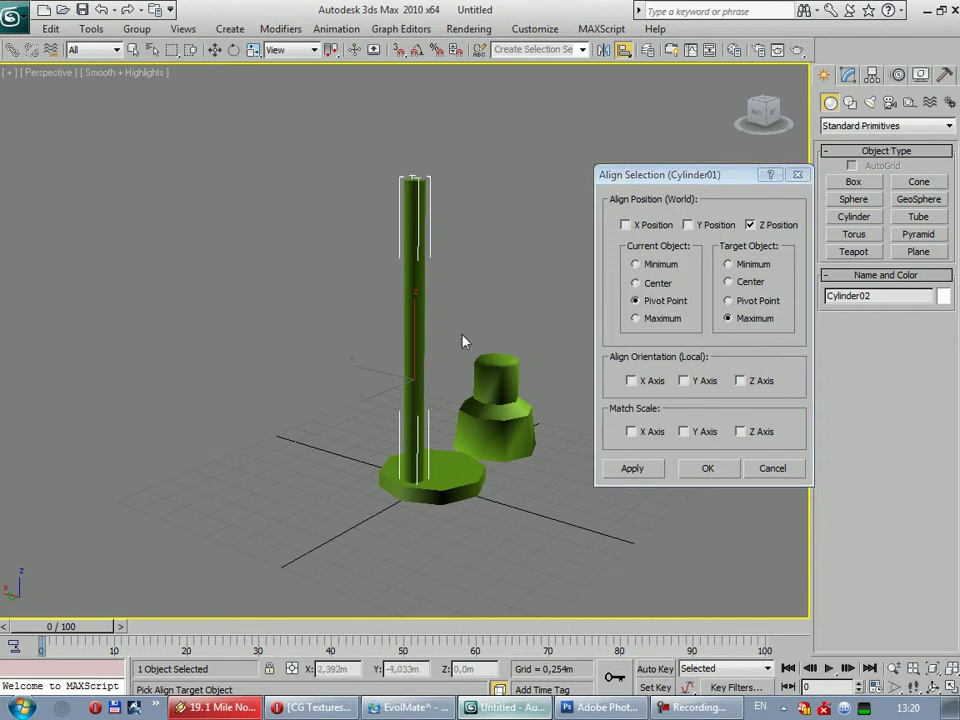
left_click(660, 318)
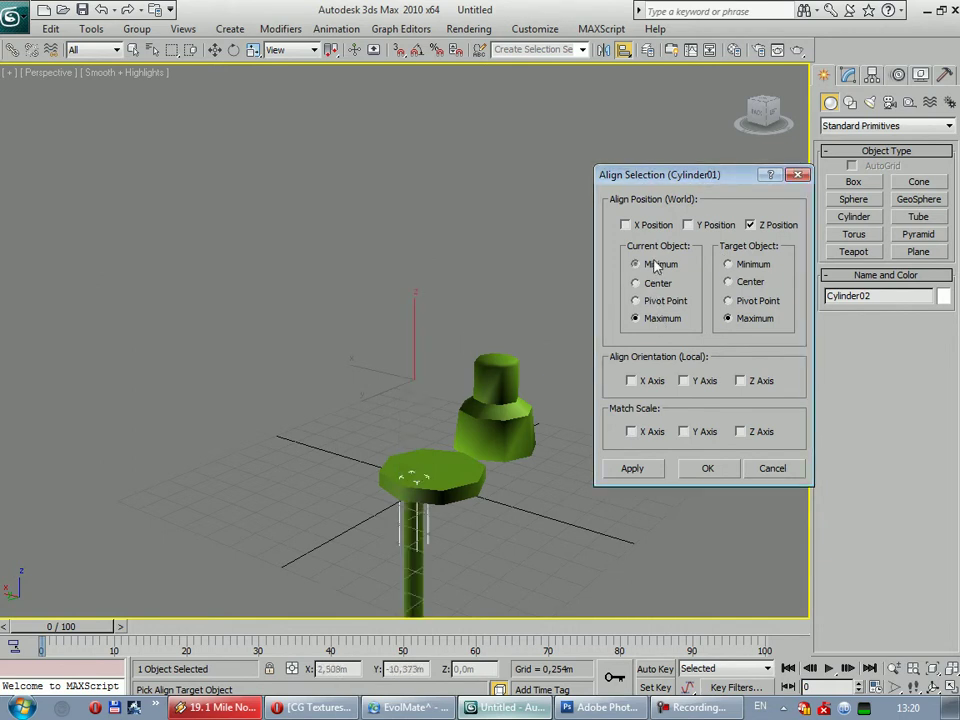
left_click(645, 264)
left_click(707, 469)
key("F3")
mouse_move(553, 493)
middle_mouse_down("alt")
mouse_move(521, 429)
mouse_move(522, 376)
mouse_move(432, 476)
mouse_move(440, 462)
middle_mouse_up("alt")
key("F3")
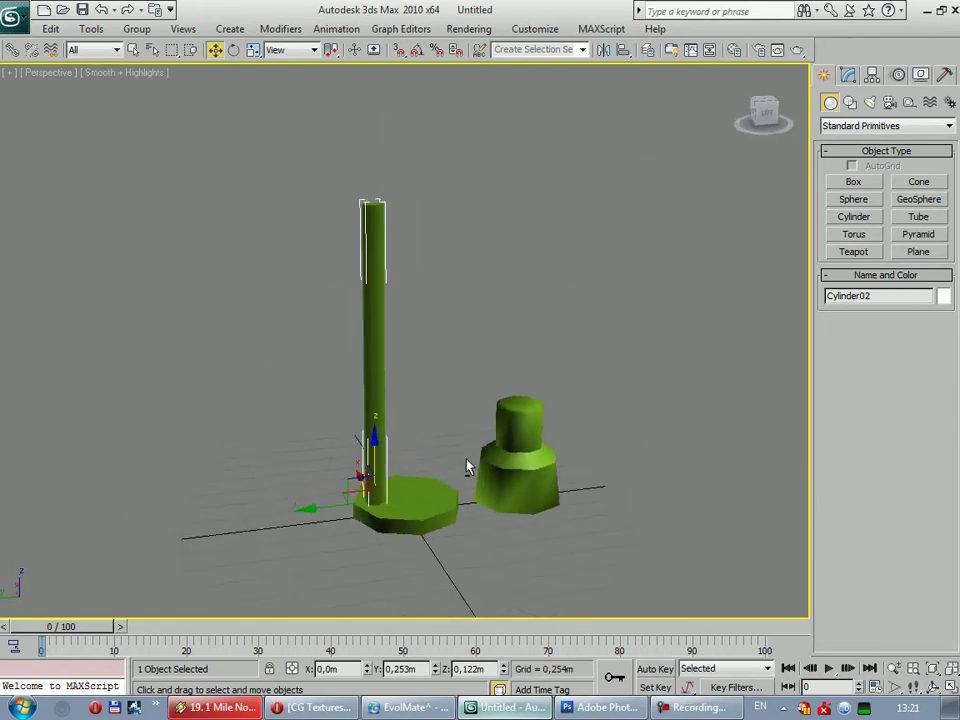
Raise Cylinder02's Height Segments to 5, checking the lamp sketch for reference
scroll(456, 450, "up", 3)
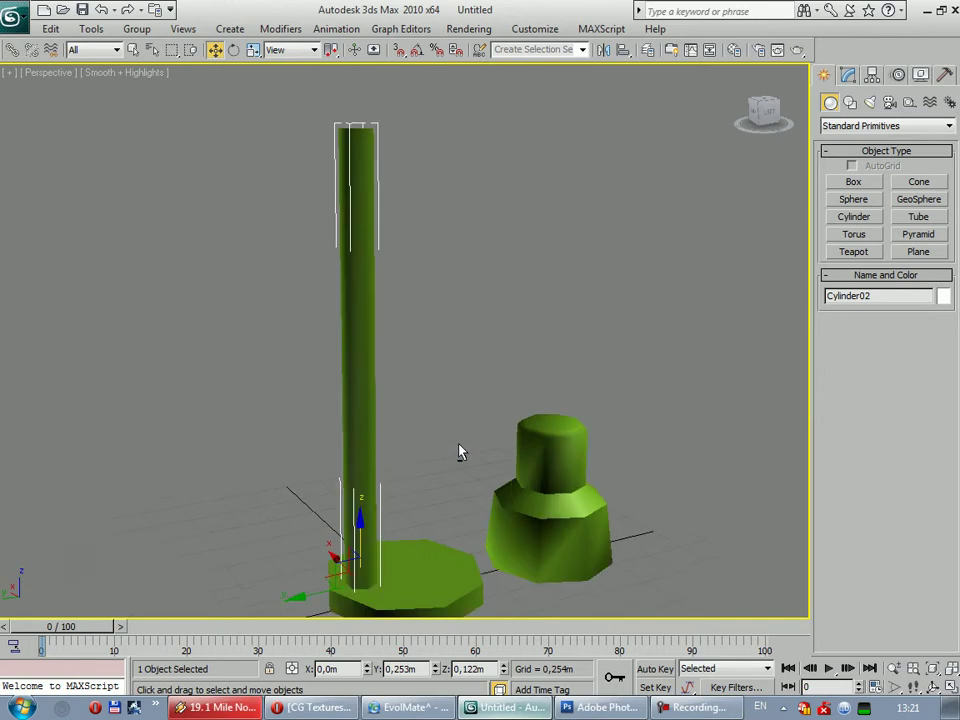
left_click(848, 75)
key("F4")
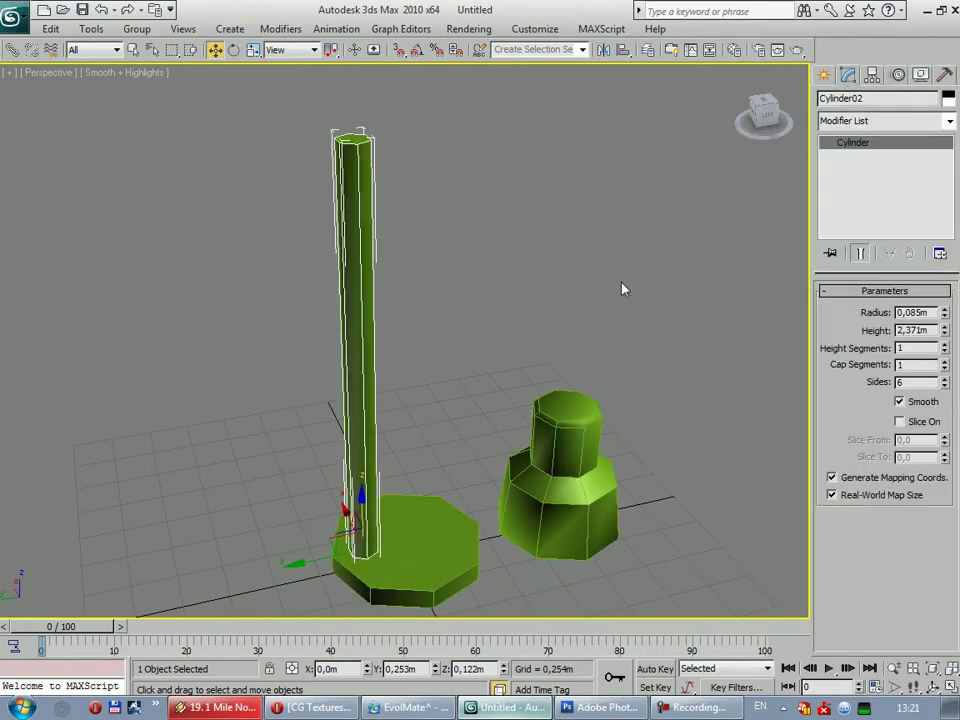
left_click(945, 345)
left_click(945, 345)
left_click(945, 345)
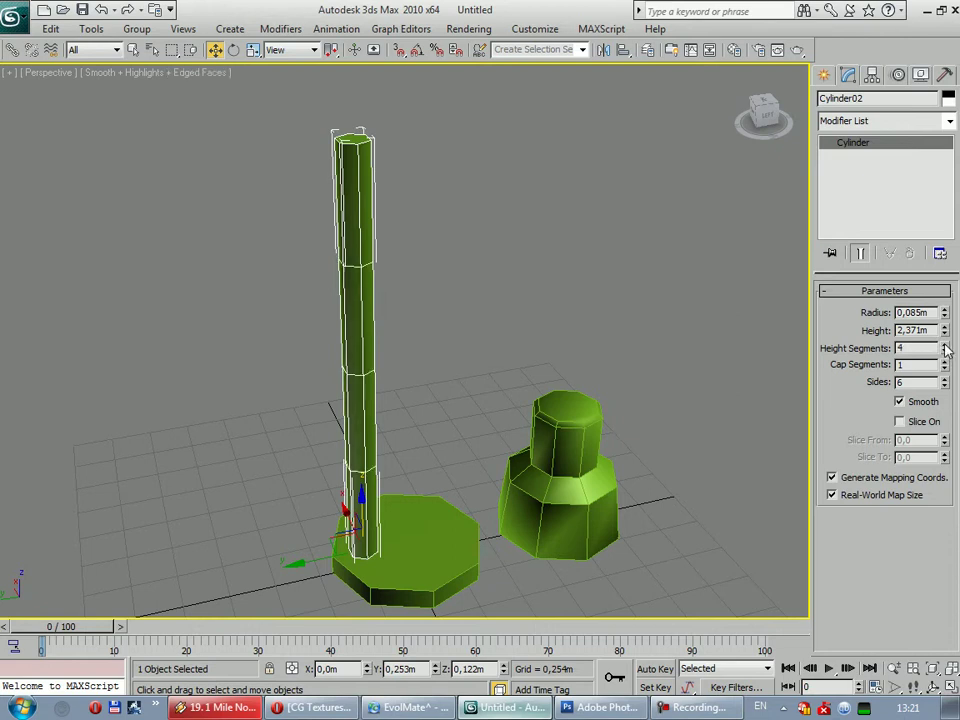
left_click(600, 707)
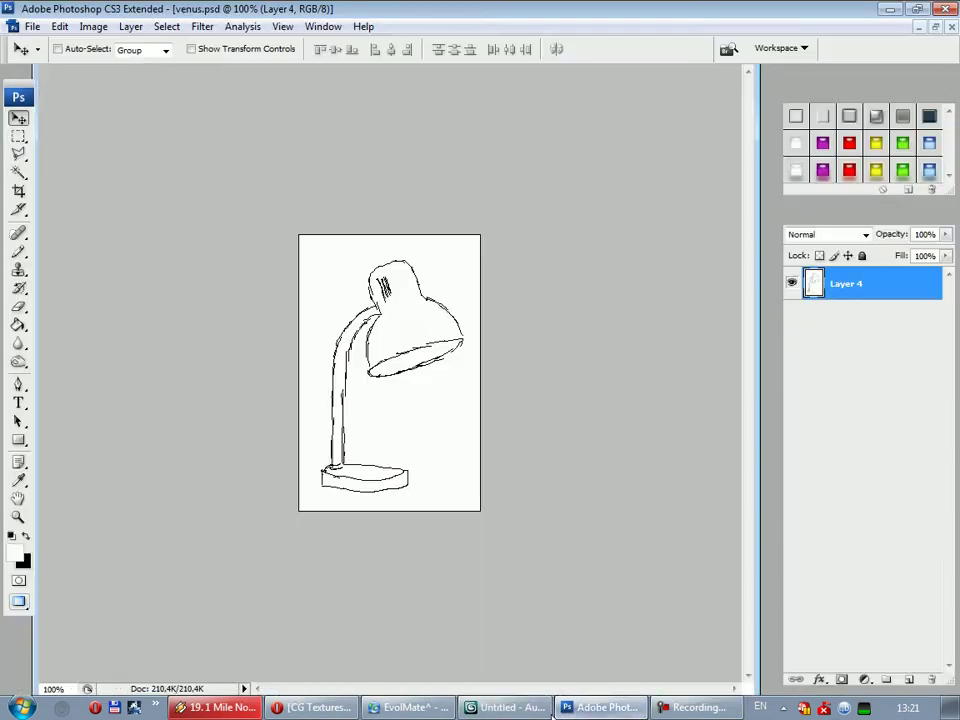
left_click(500, 707)
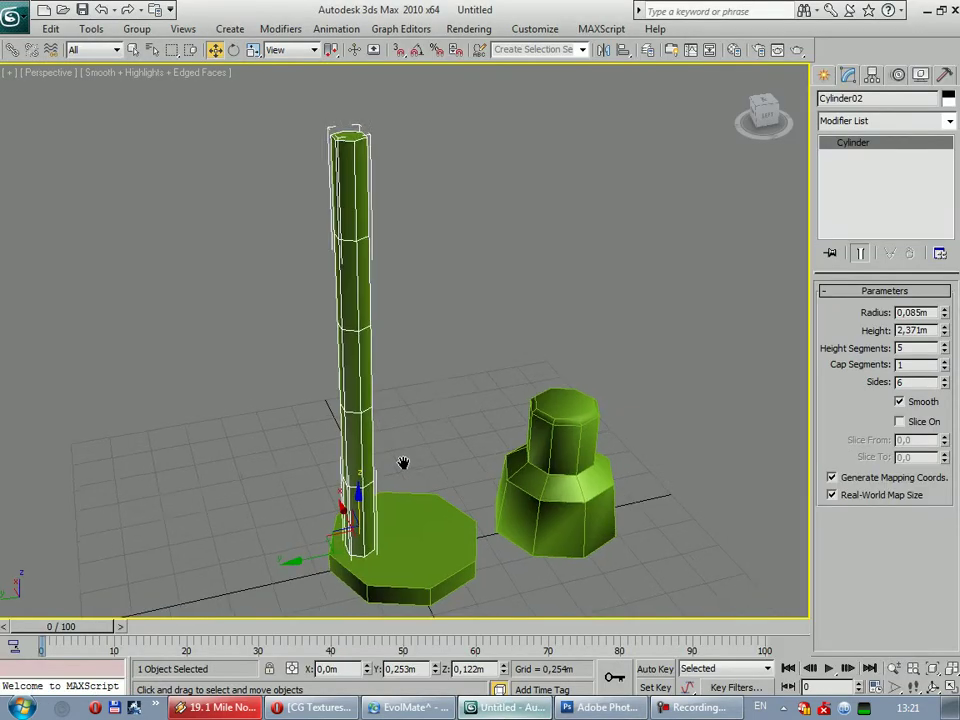
mouse_move(405, 490)
middle_mouse_down("alt")
mouse_move(390, 480)
mouse_move(369, 420)
mouse_move(587, 465)
mouse_move(470, 450)
mouse_move(570, 512)
mouse_move(437, 456)
mouse_move(489, 402)
middle_mouse_up("alt")
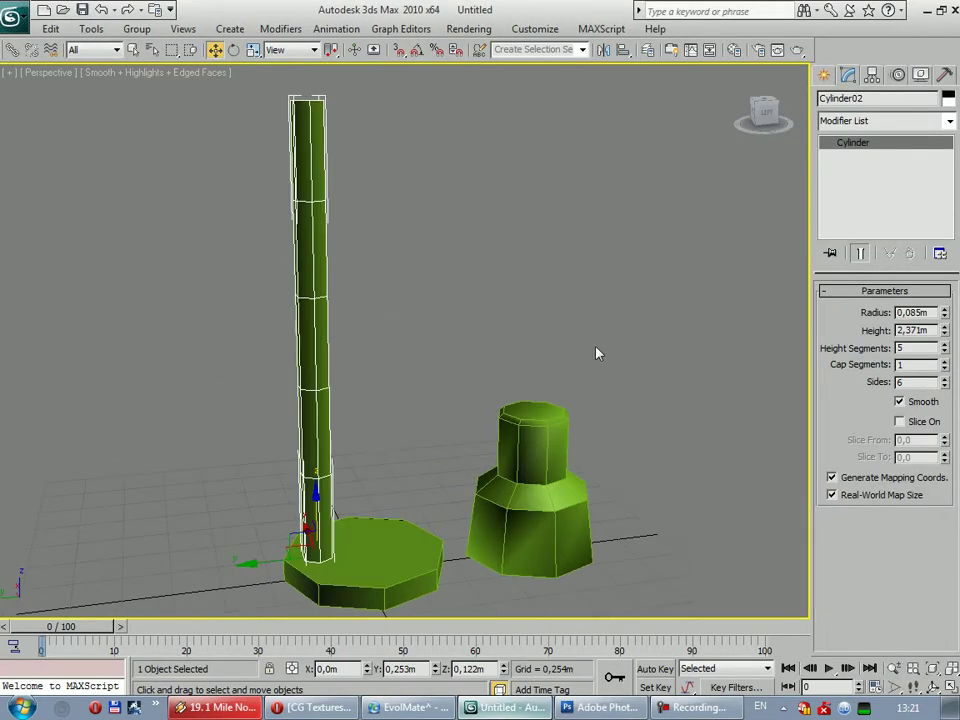
Convert the pole to an Editable Poly and marquee-select its edges in Edge mode
right_click(314, 285)
left_click(545, 452)
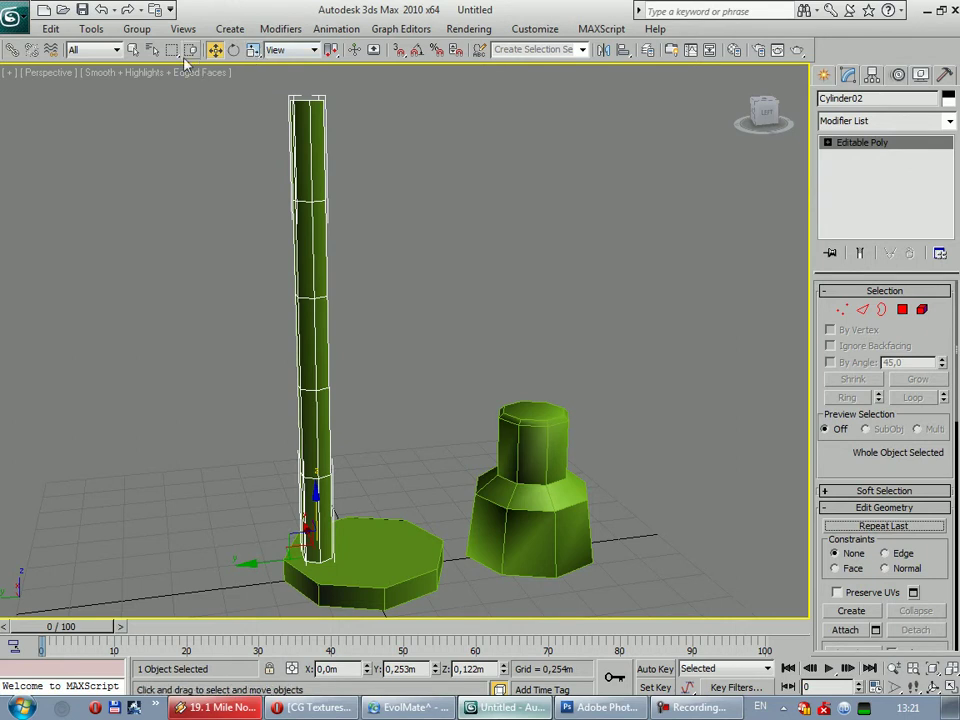
left_click(133, 49)
left_click(253, 124)
left_click_drag(261, 79, 399, 508)
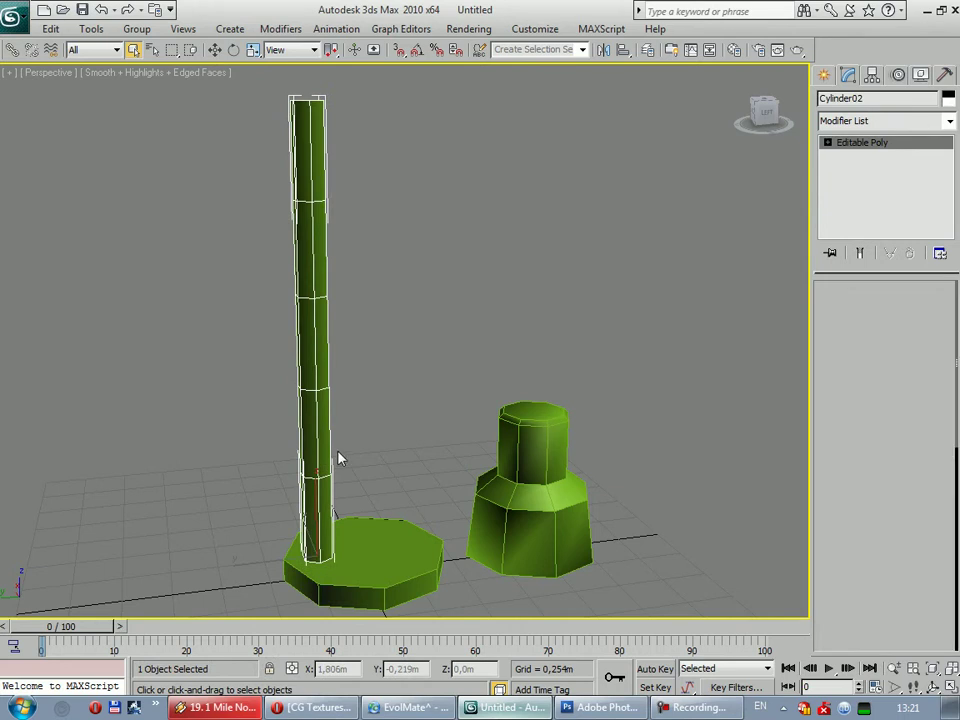
key("2")
left_click_drag(259, 88, 362, 489)
Select the pole's upper edge loops using Loop and a marquee
left_click(191, 50)
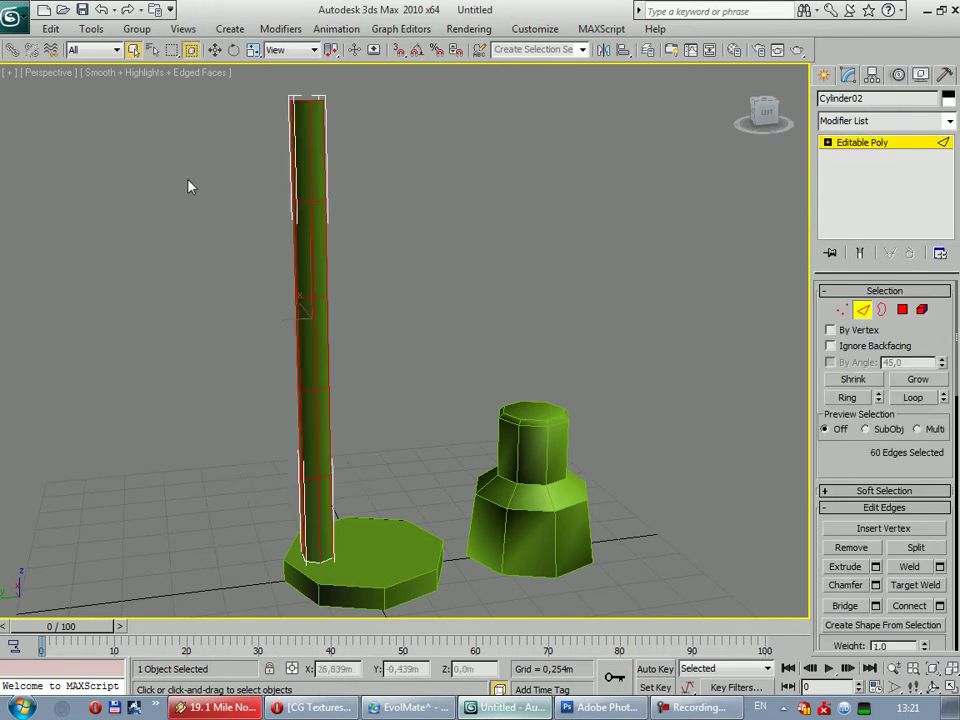
left_click_drag(261, 95, 365, 495)
left_click(390, 453)
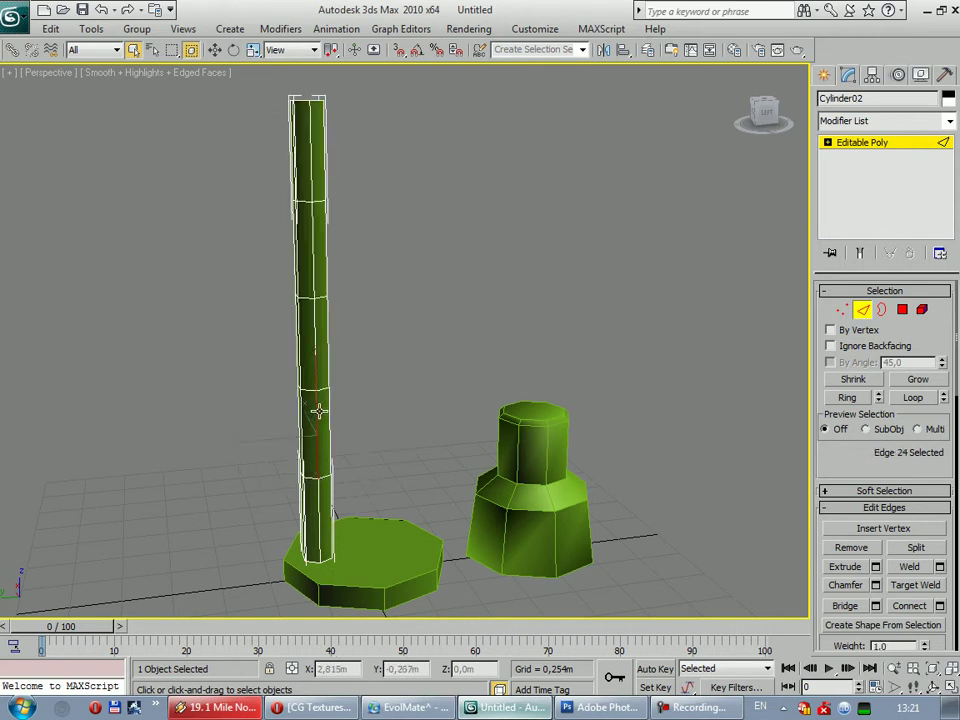
left_click_drag(310, 482, 310, 390)
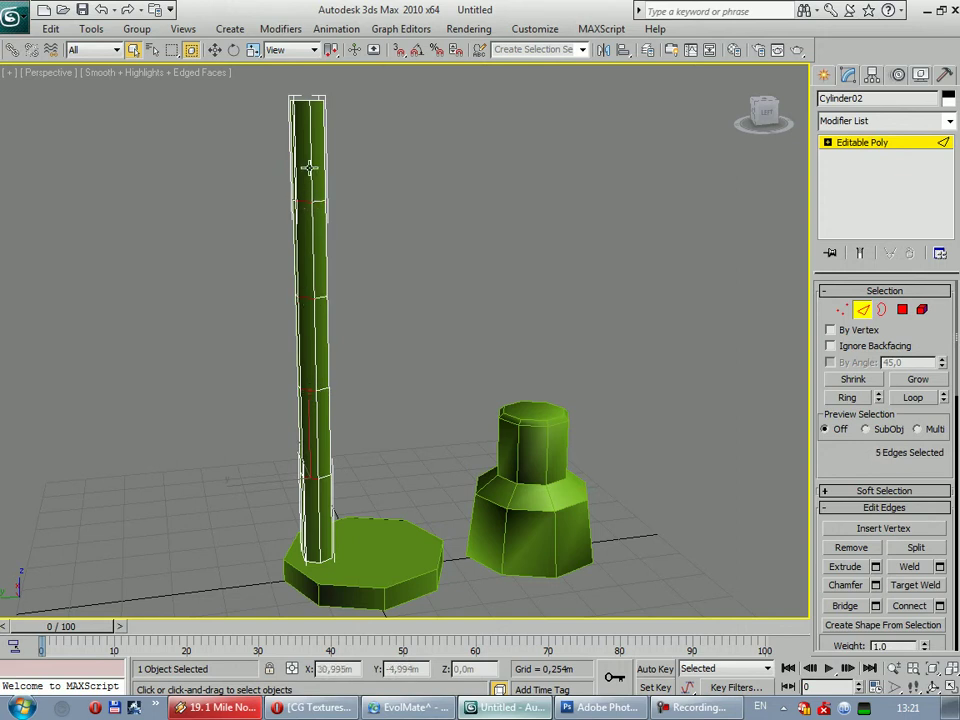
left_click(922, 398)
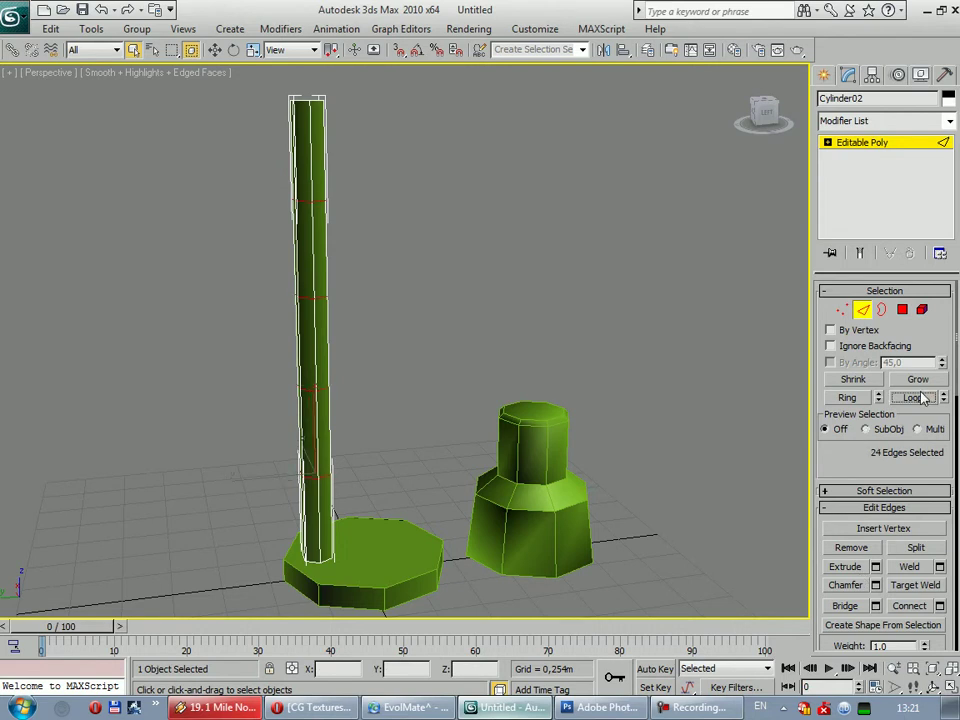
left_click_drag(379, 124, 285, 94, "ctrl")
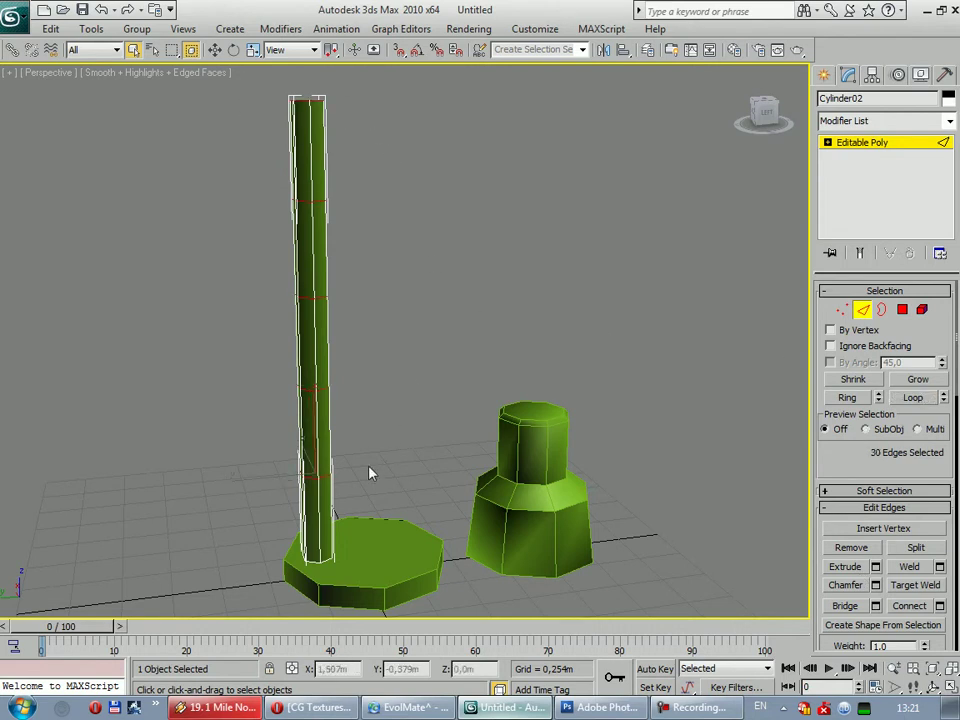
key("alt")
Scale the upper edge loops along Z and move them to Z 1.895m
key("r")
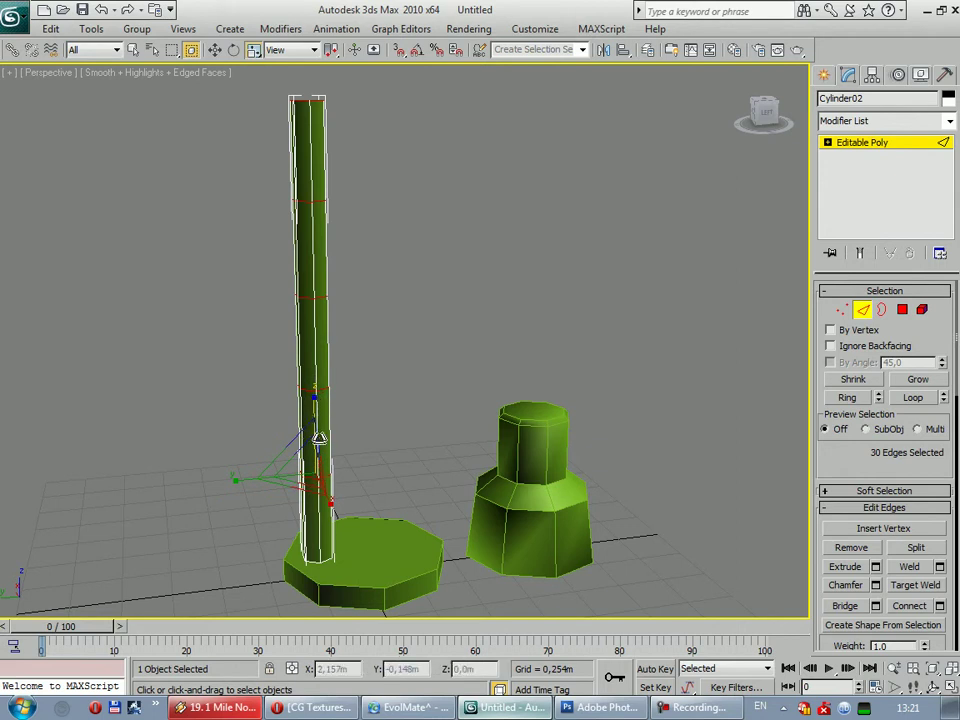
left_click(215, 50)
left_click_drag(267, 88, 383, 505)
left_click_drag(312, 278, 424, 184)
left_click(215, 52)
left_click_drag(248, 104, 396, 344)
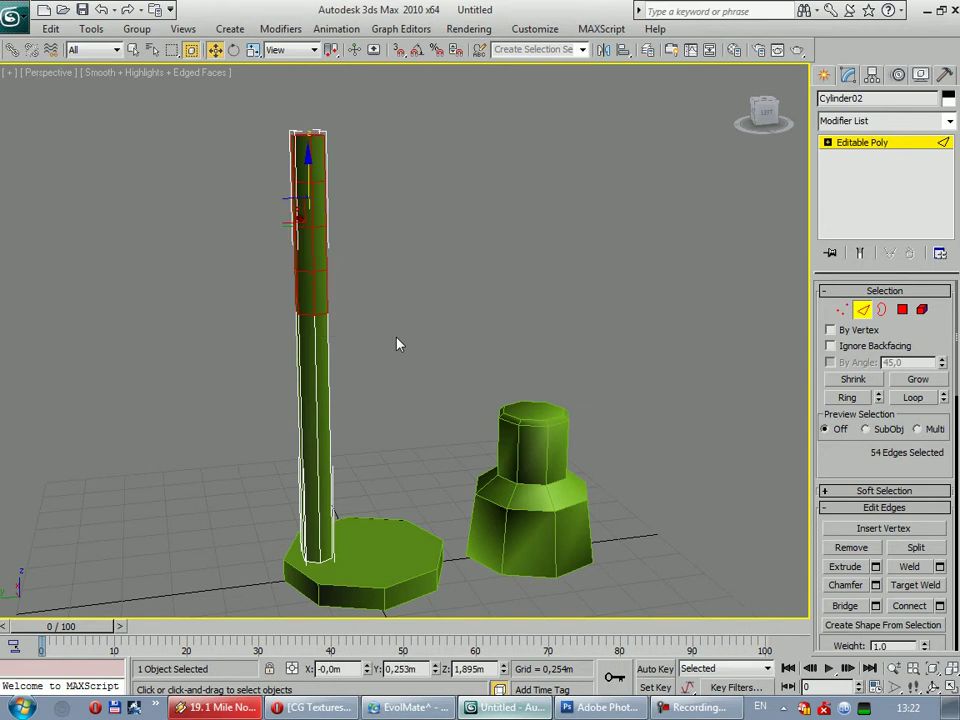
left_click(949, 121)
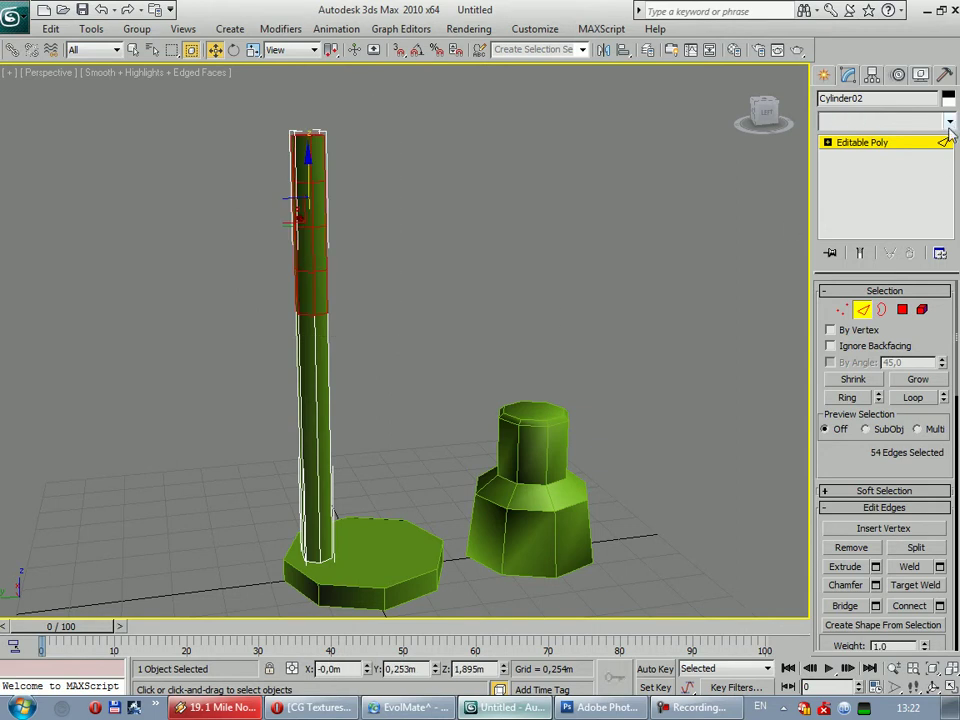
Add a Bend modifier to Cylinder02, trying X, Y and Z axes before settling on Z
left_click(949, 121)
scroll(946, 250, "down", 4)
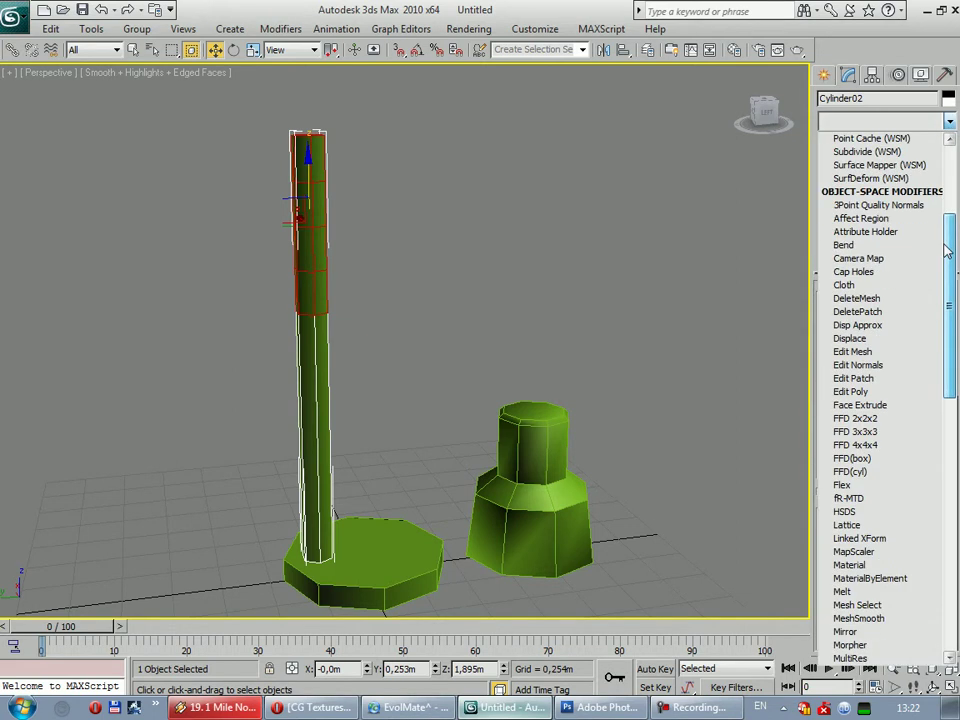
left_click(848, 245)
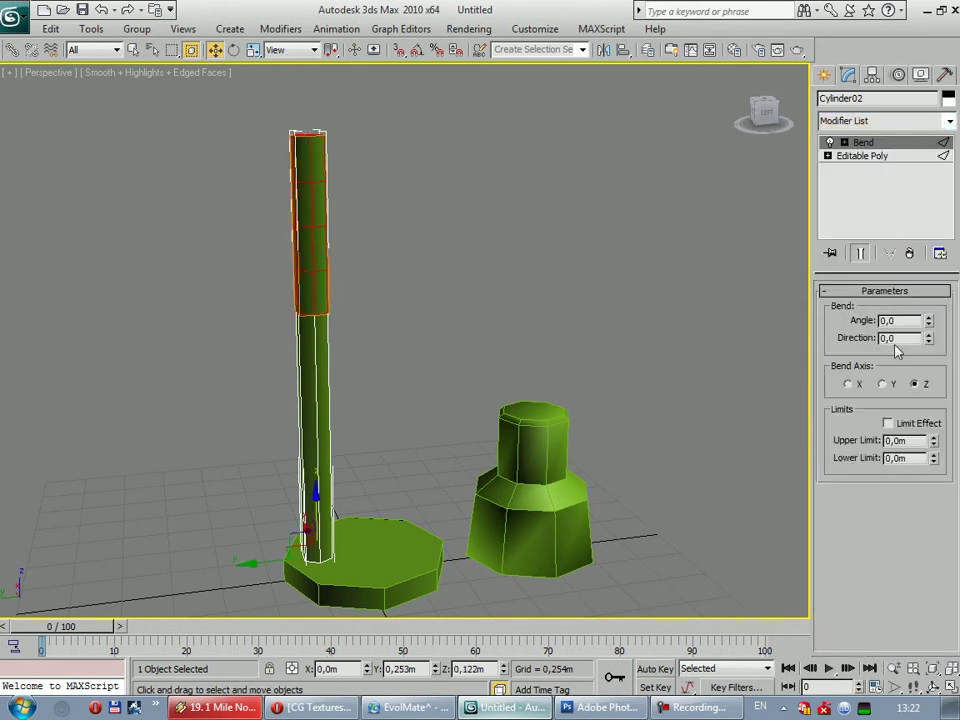
left_click_drag(930, 322, 849, 154)
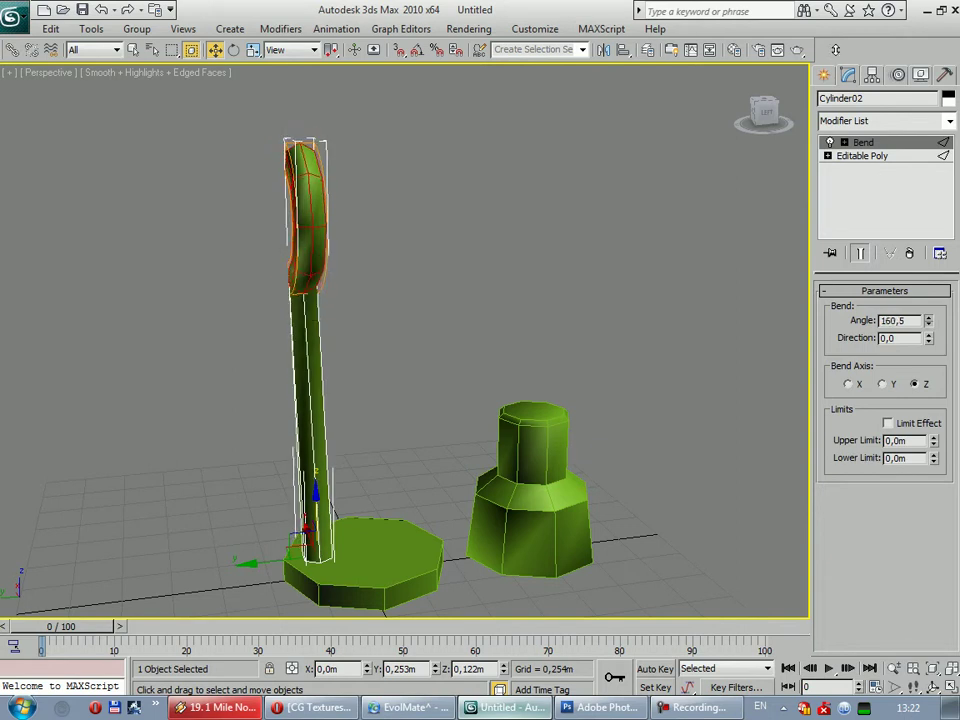
middle_click_drag(360, 439, 489, 476, "alt")
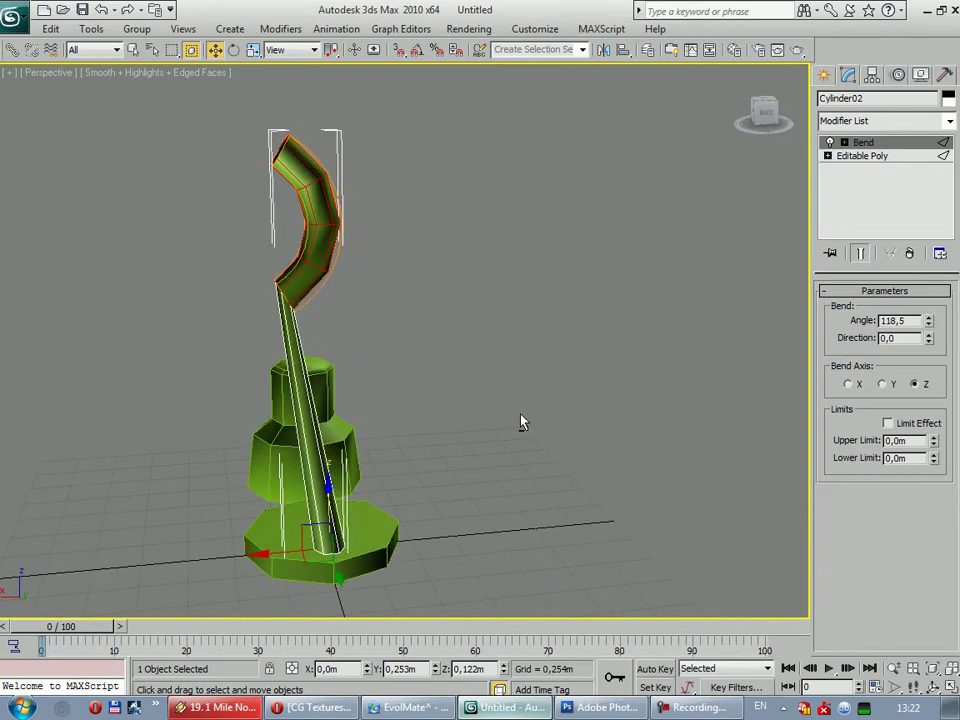
mouse_move(930, 326)
left_mouse_down()
mouse_move(932, 302)
mouse_move(932, 330)
left_mouse_up()
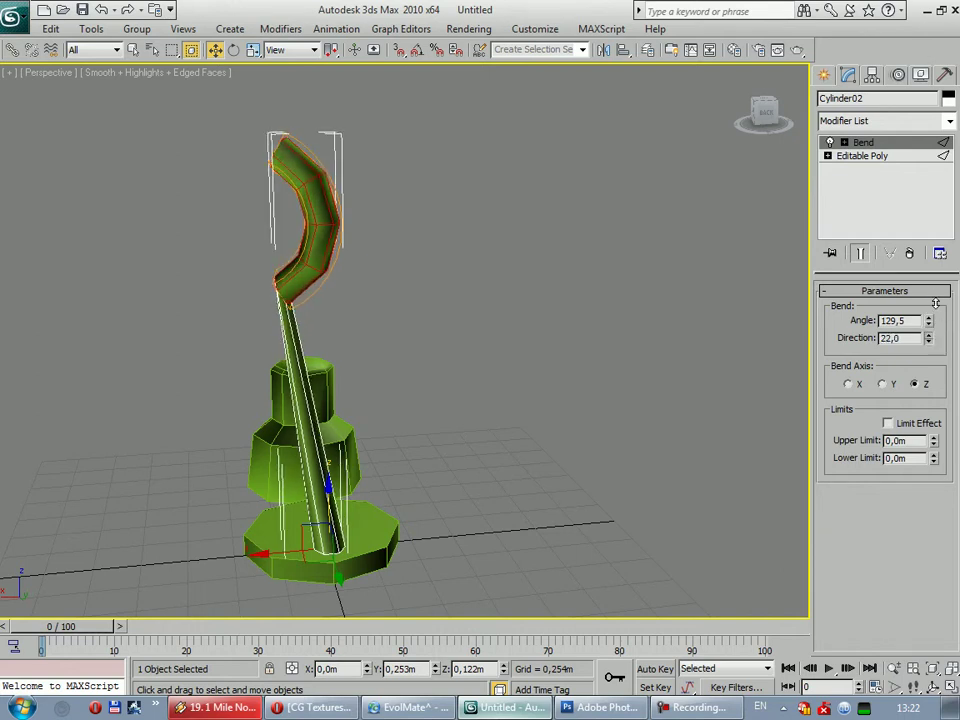
left_click(864, 386)
middle_click_drag(432, 390, 427, 390, "alt")
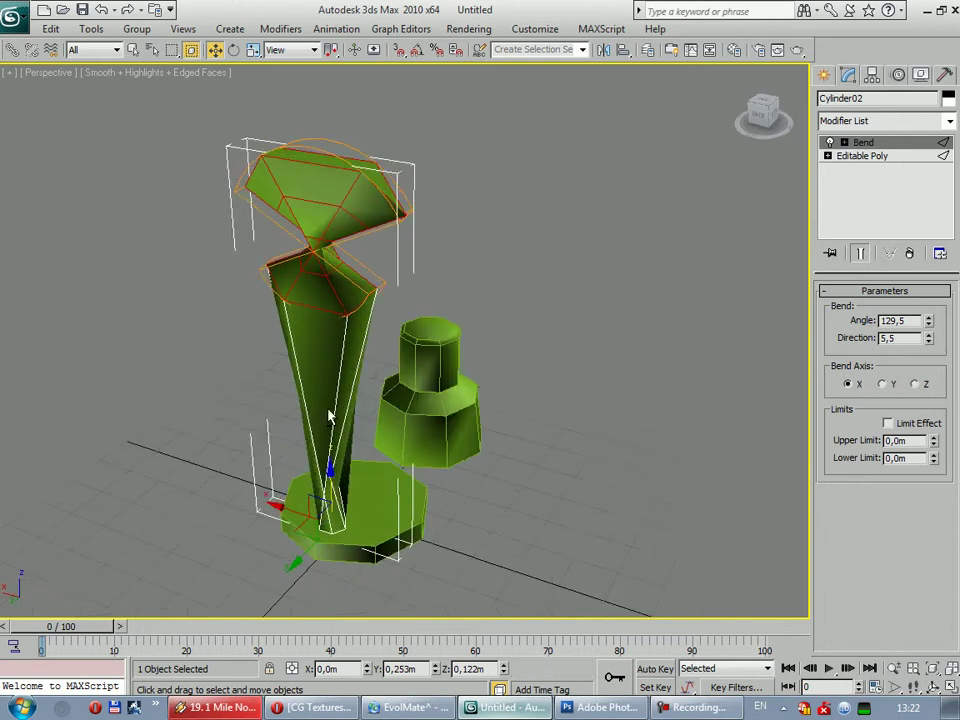
left_click(884, 385)
middle_click_drag(620, 420, 470, 418, "alt")
left_click(913, 384)
middle_click_drag(500, 354, 400, 354, "alt")
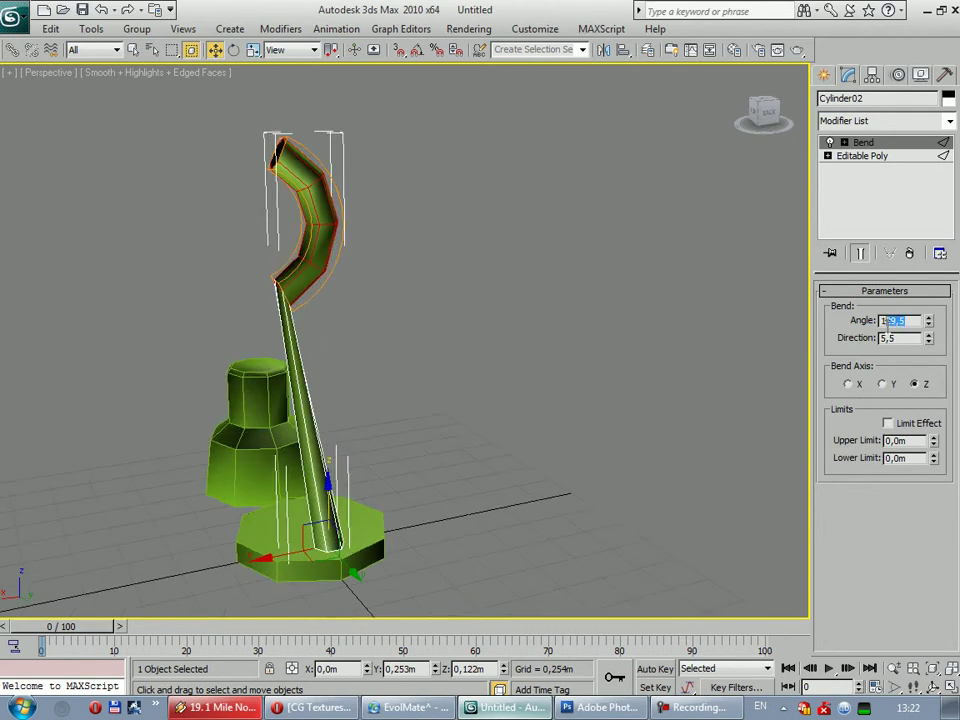
Set the Bend angle to 120 and the direction to 0
left_click(918, 338)
left_click_drag(926, 342, 927, 366)
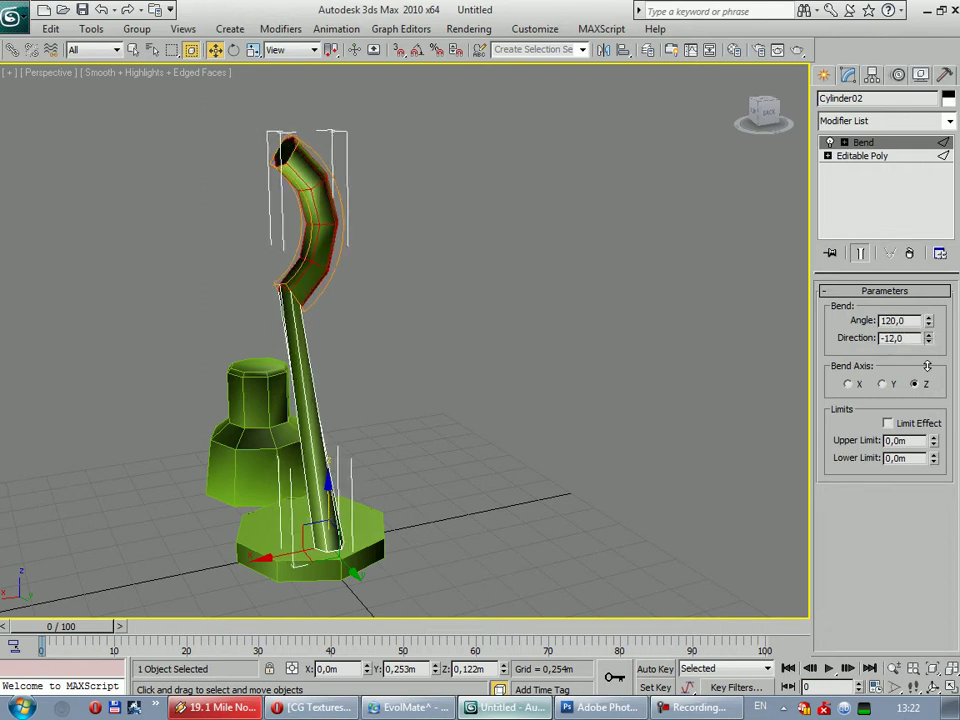
double_click(904, 338)
type("0")
left_click(912, 320)
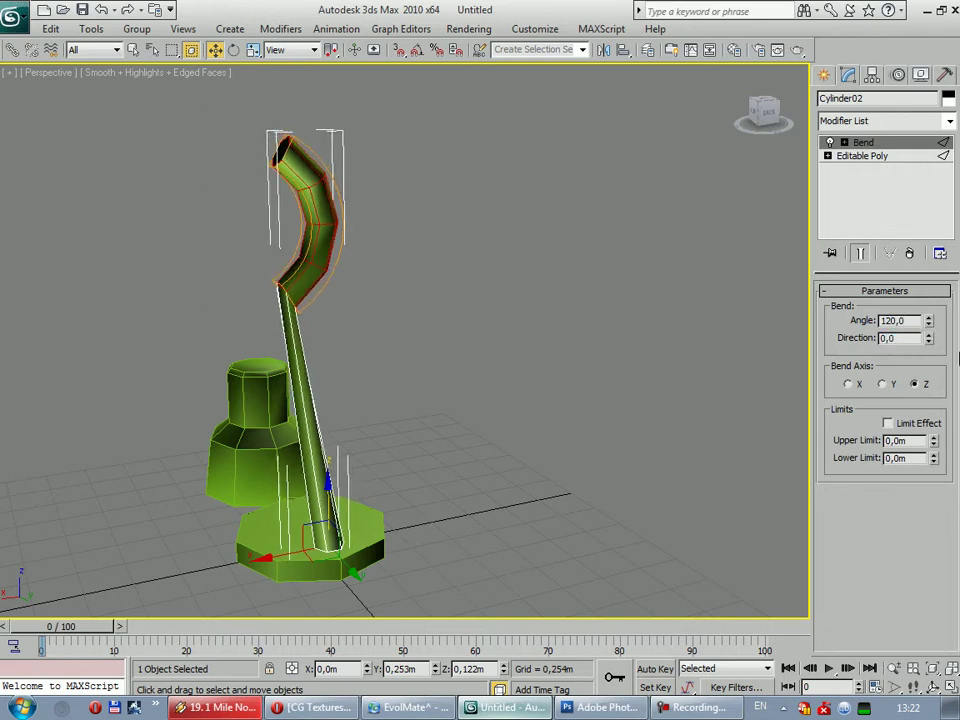
Shift the Bend gizmo and center to reposition the hook, then reselect the pipe
left_click(844, 143)
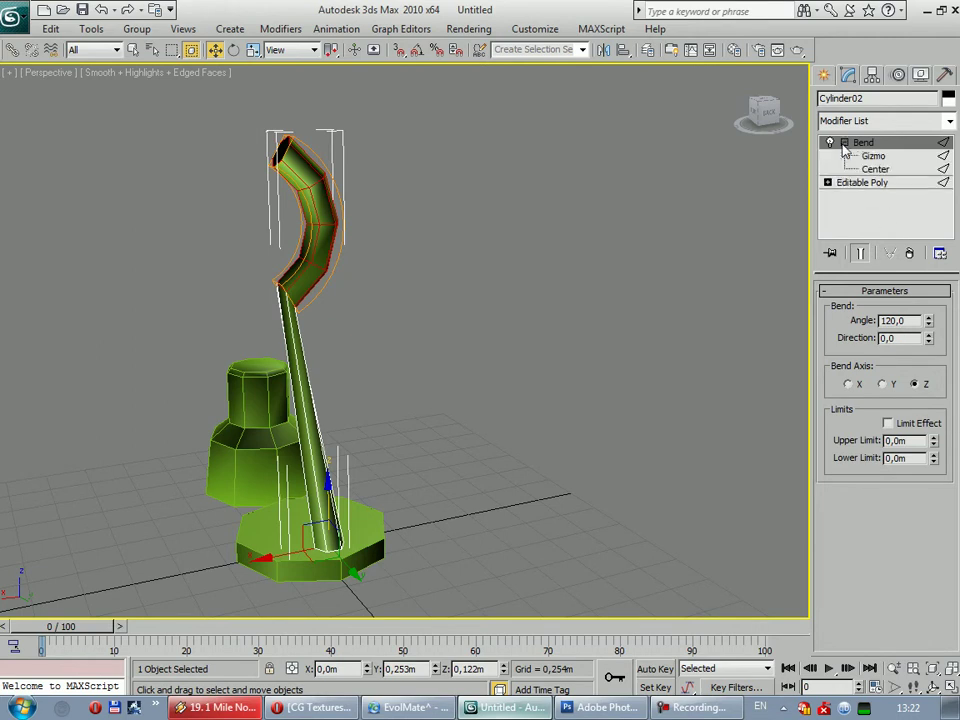
left_click(872, 156)
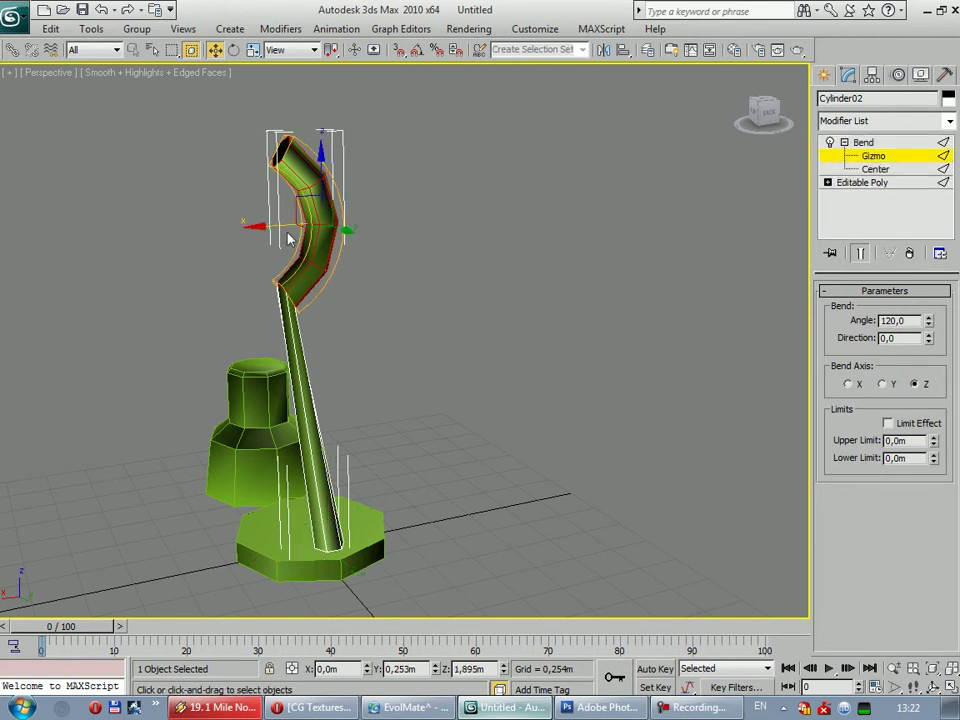
mouse_move(274, 228)
left_mouse_down()
mouse_move(252, 226)
mouse_move(265, 228)
left_mouse_up()
key("2")
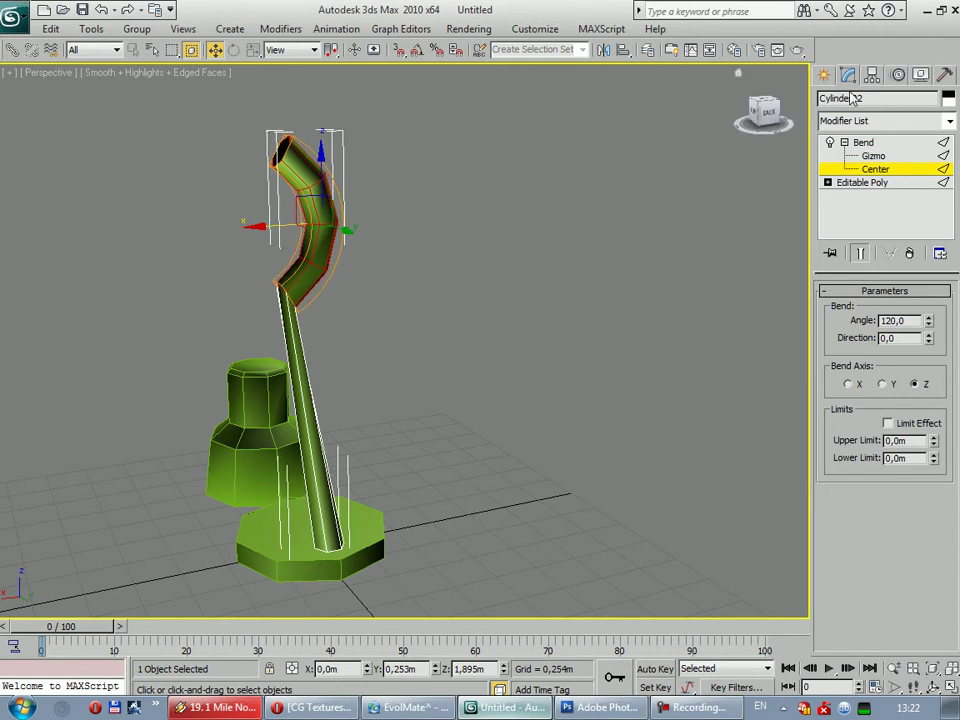
left_click(824, 75)
left_click(671, 321)
left_click(308, 258)
Convert the bent pipe to Editable Poly and rotate its top edges with typed 60° Y values
right_click(310, 250)
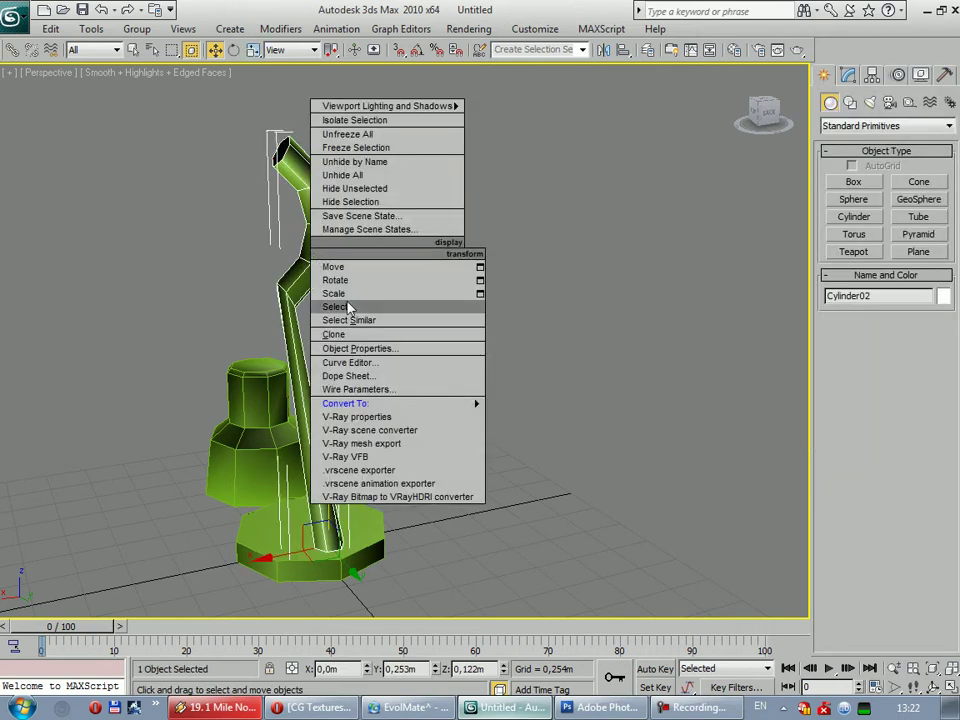
left_click(601, 421)
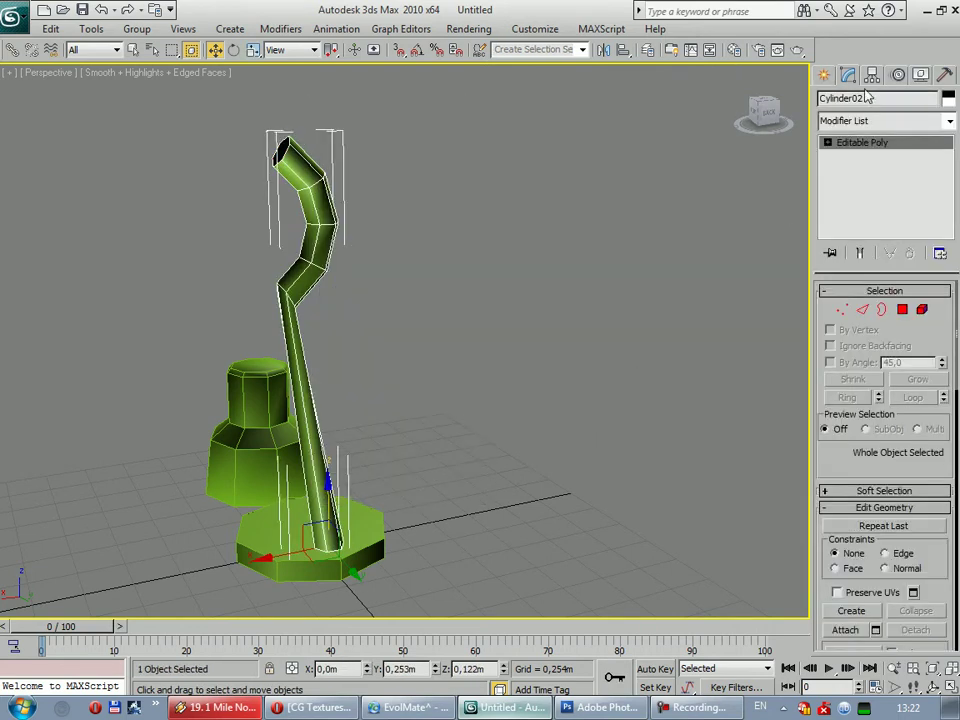
left_click(866, 310)
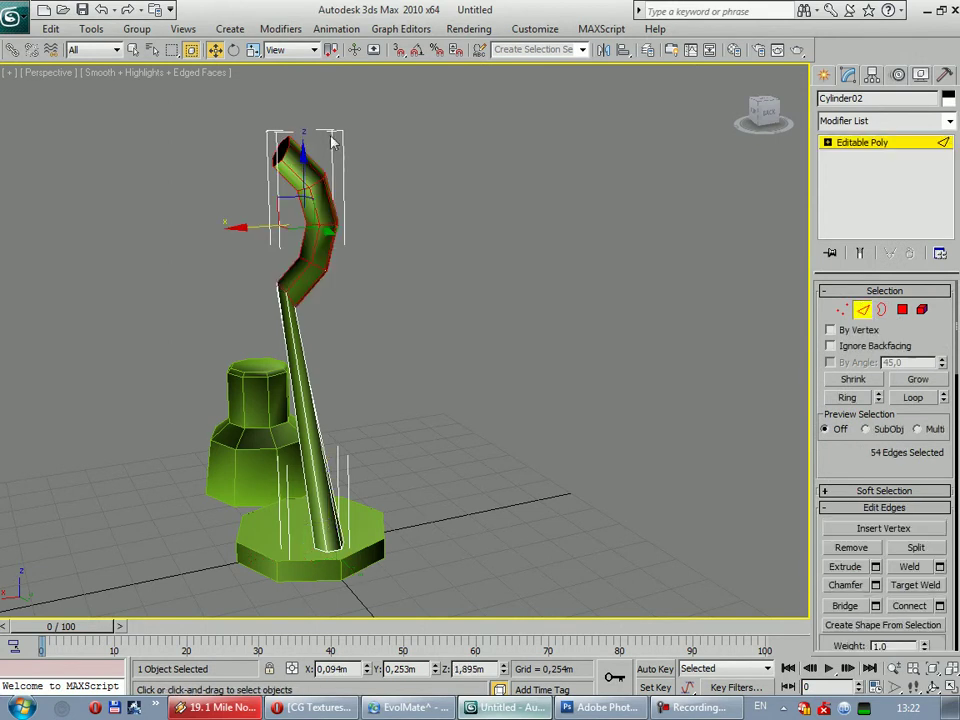
left_click(233, 49)
mouse_move(248, 184)
left_mouse_down()
mouse_move(252, 196)
mouse_move(297, 116)
mouse_move(320, 118)
left_mouse_up()
key("ctrl+z")
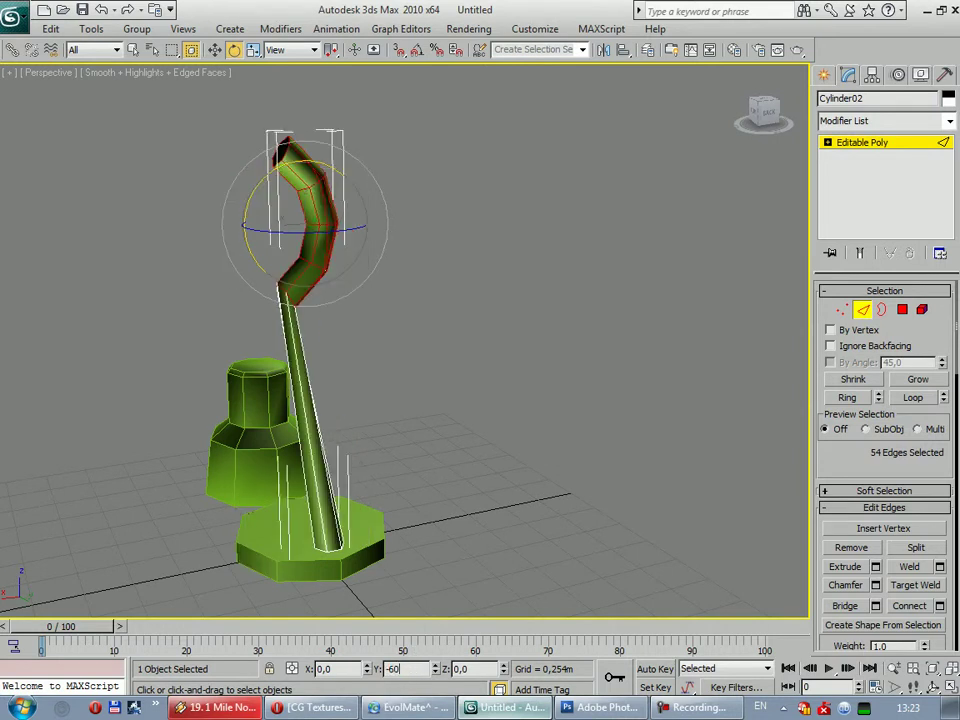
key("Return")
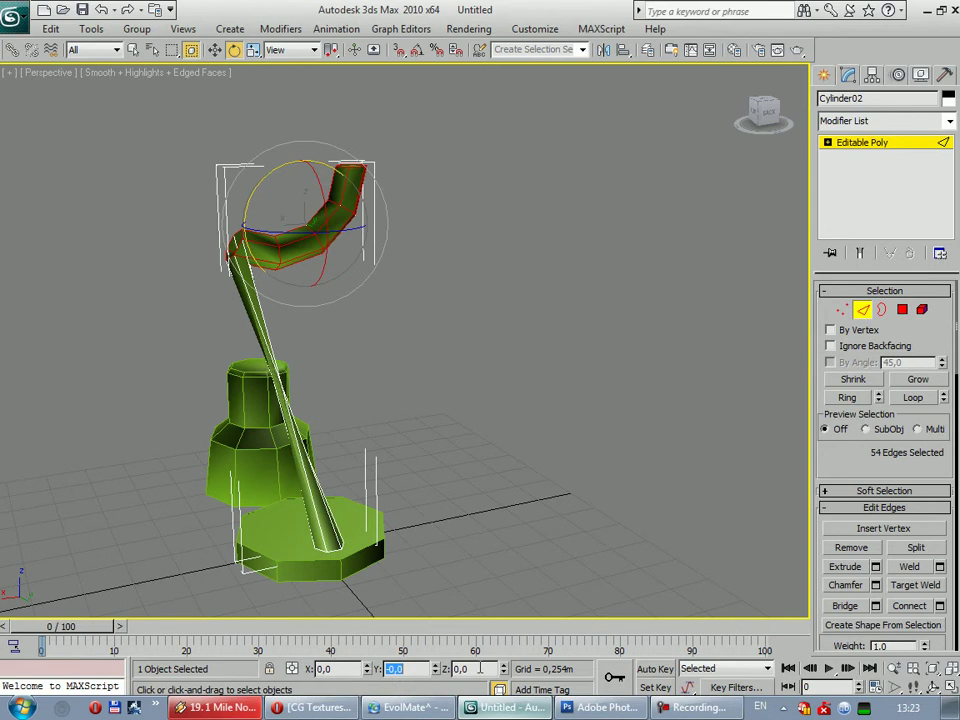
key("Return")
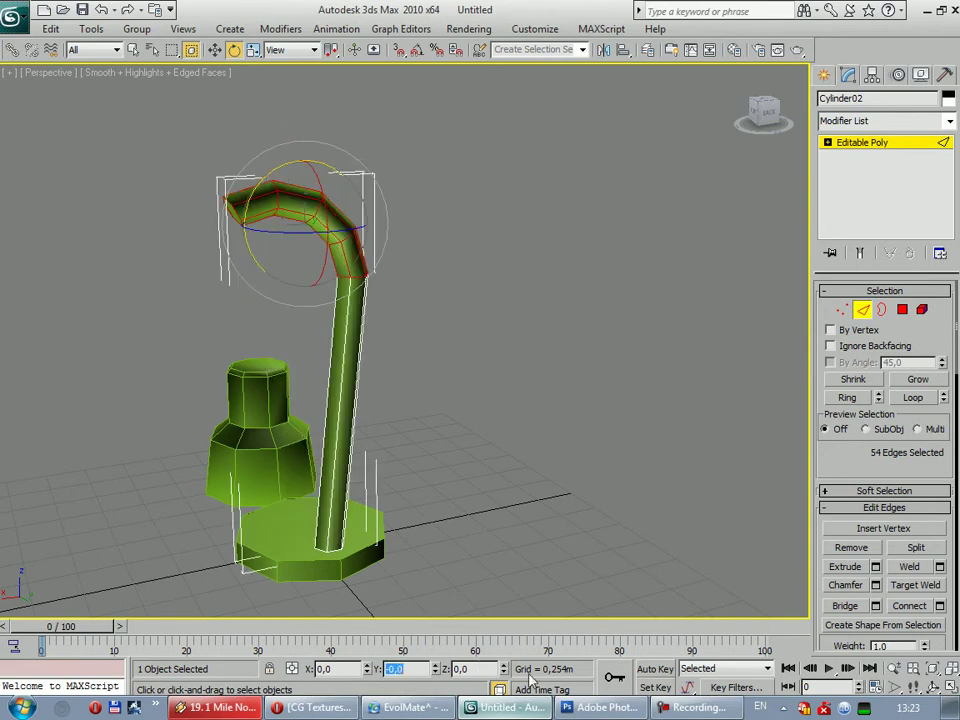
In the Front view, slide the pipe's top right so the stem stands vertical
left_click(214, 50)
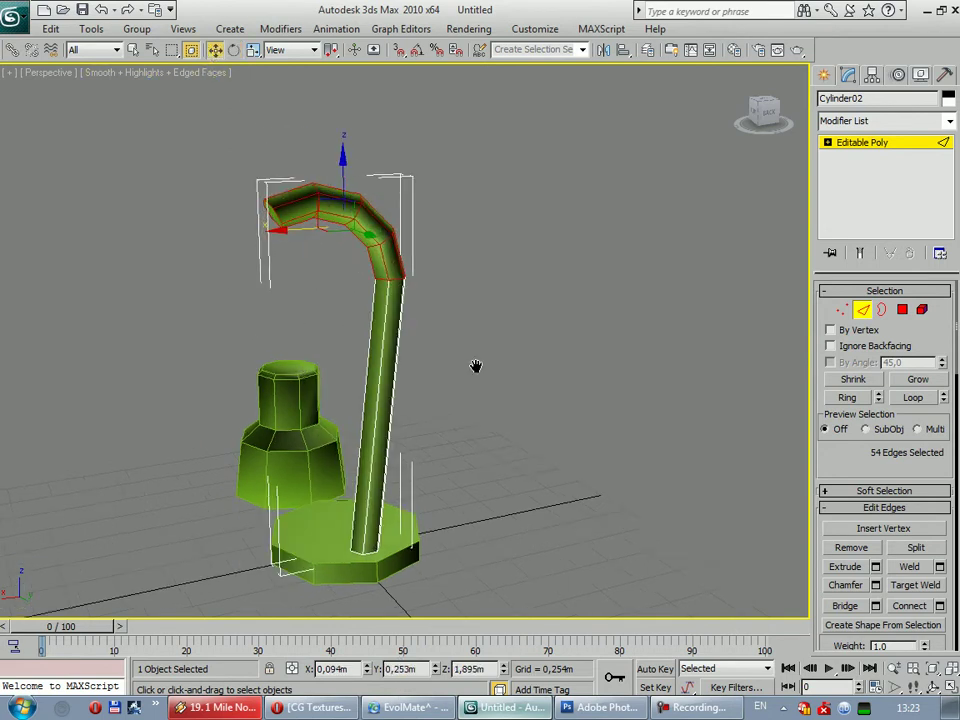
key("f")
middle_click_drag(476, 366, 472, 392)
scroll(480, 394, "up", 4)
scroll(444, 386, "up", 4)
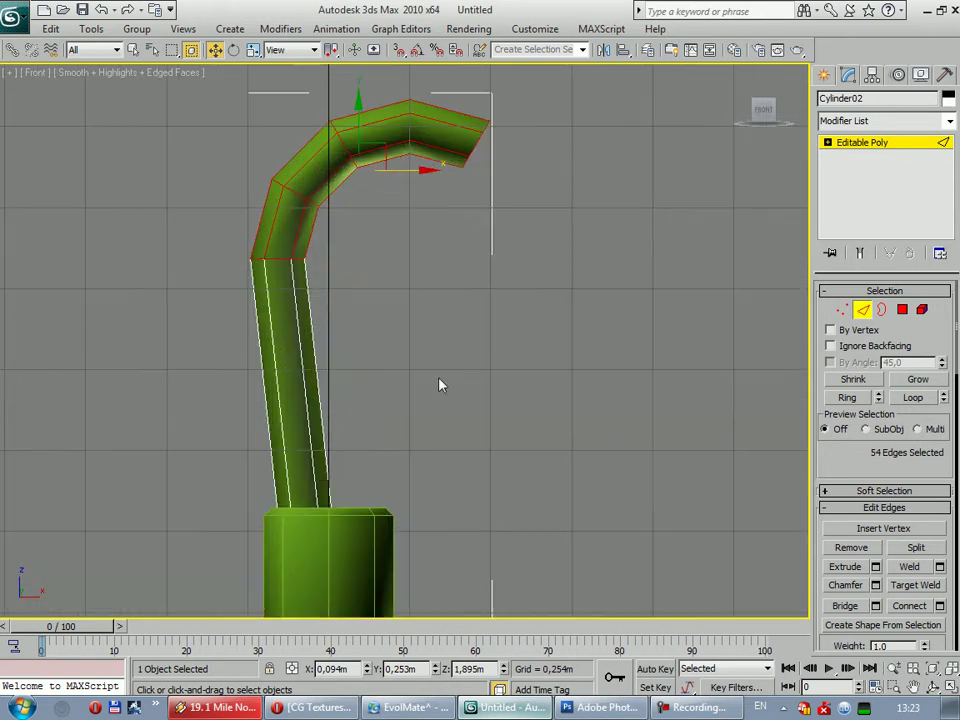
left_click_drag(421, 170, 476, 186)
left_click(546, 364)
scroll(546, 364, "down", 3)
middle_click_drag(546, 364, 491, 323)
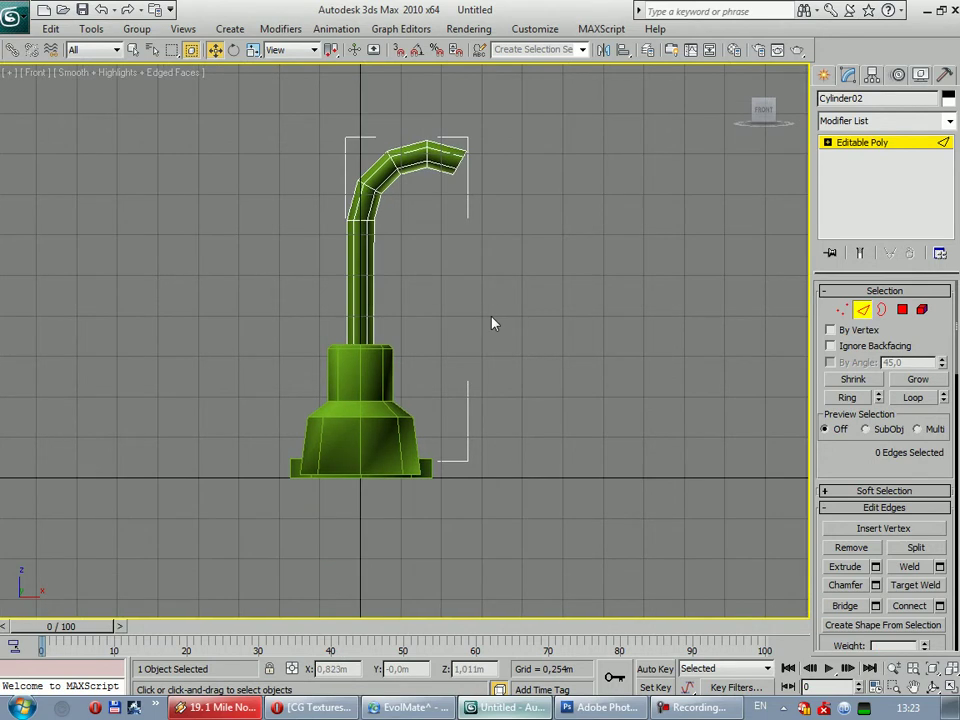
middle_click_drag(402, 323, 419, 348)
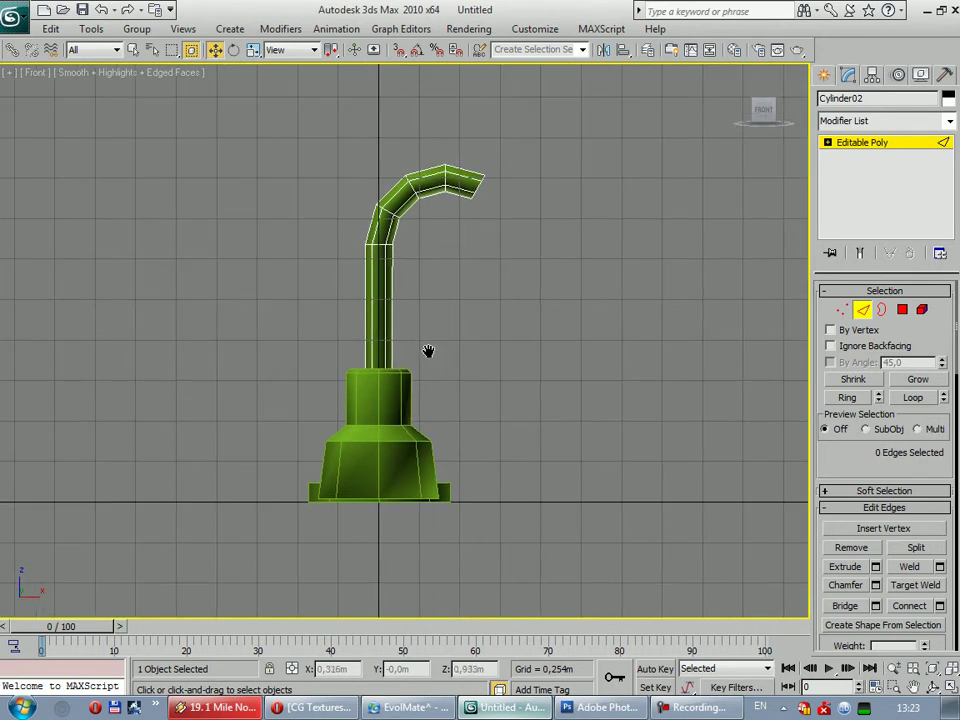
In the Left view, box-select all edges of the tall pipe
key("l")
middle_click_drag(437, 285, 358, 465)
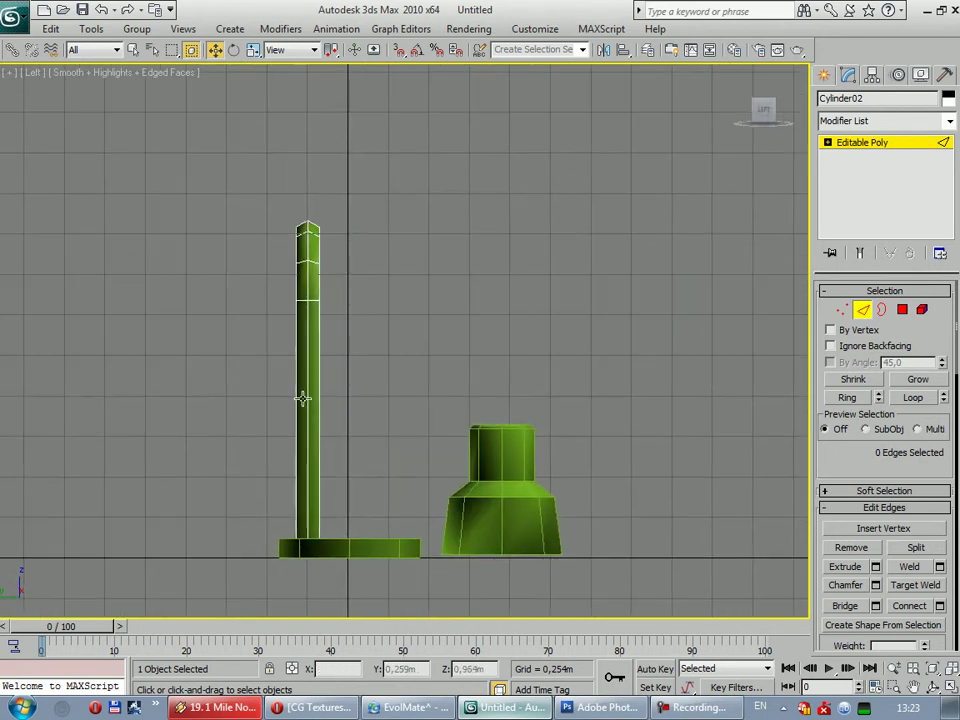
left_click(306, 396)
left_click(287, 167)
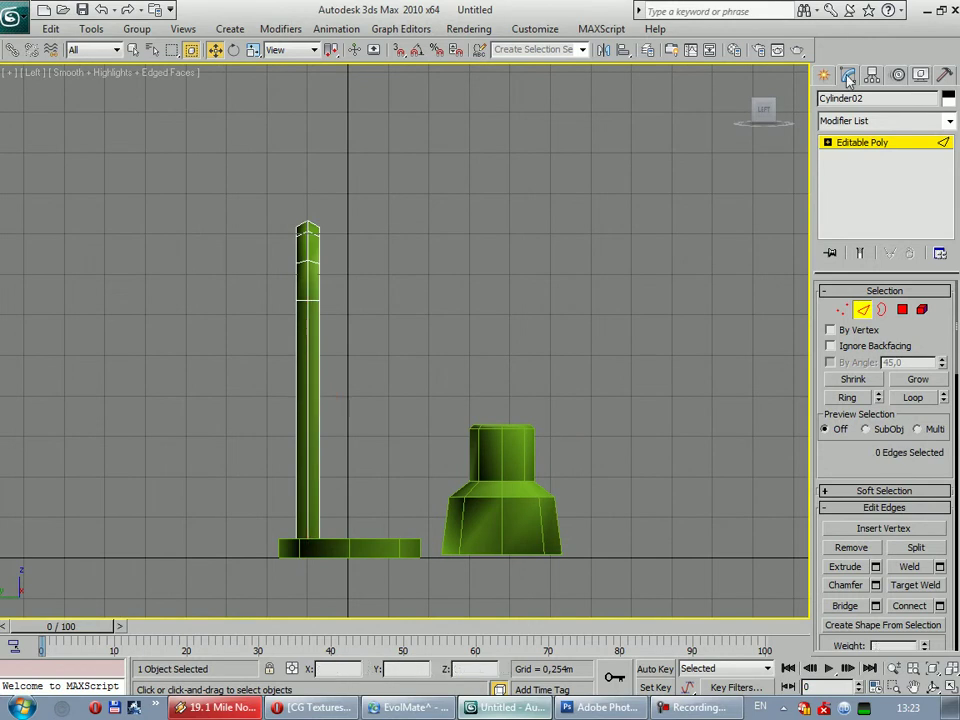
left_click_drag(209, 176, 345, 581)
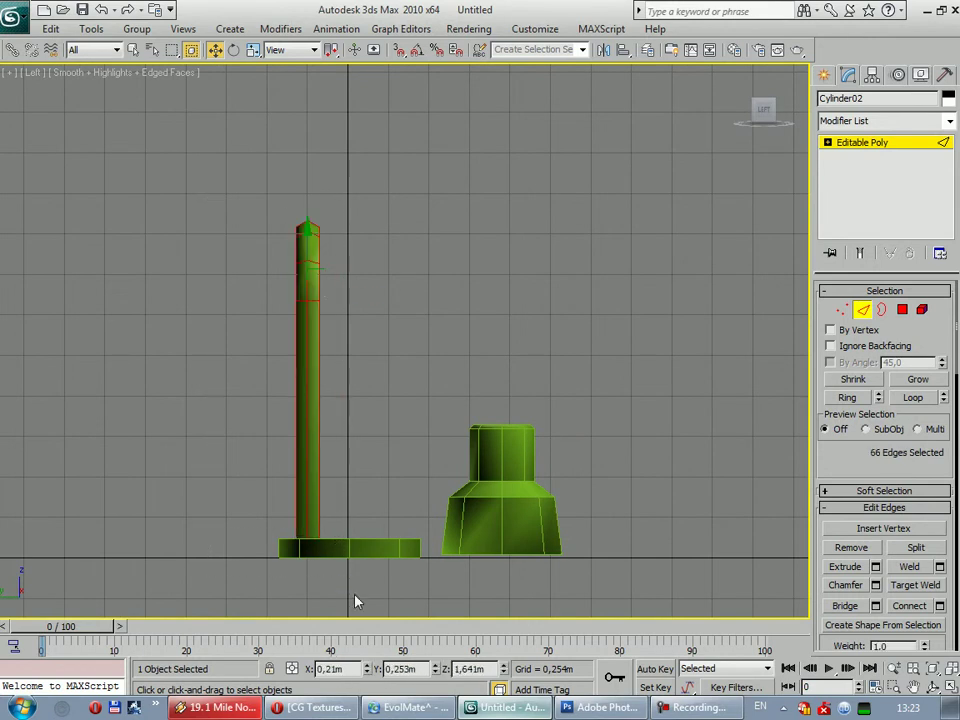
mouse_move(422, 445)
middle_mouse_down()
mouse_move(419, 397)
mouse_move(418, 418)
middle_mouse_up()
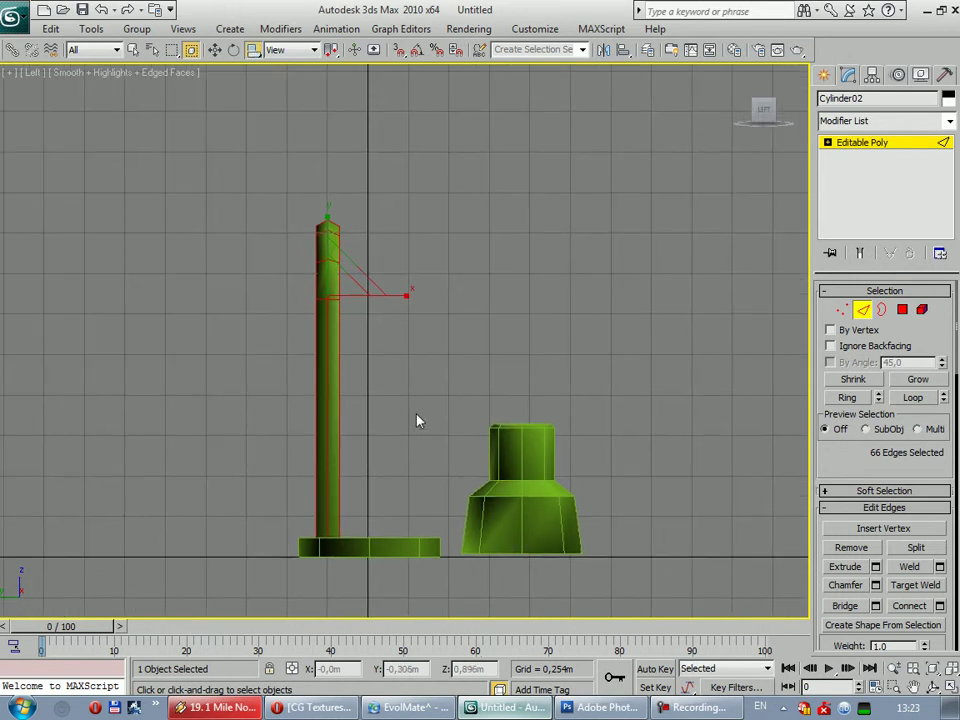
With Angle Snap on, rotate the pipe -90° about Z in perspective
key("f")
key("p")
mouse_move(286, 214)
middle_mouse_down("alt")
mouse_move(346, 284)
mouse_move(392, 262)
middle_mouse_up("alt")
left_click(233, 49)
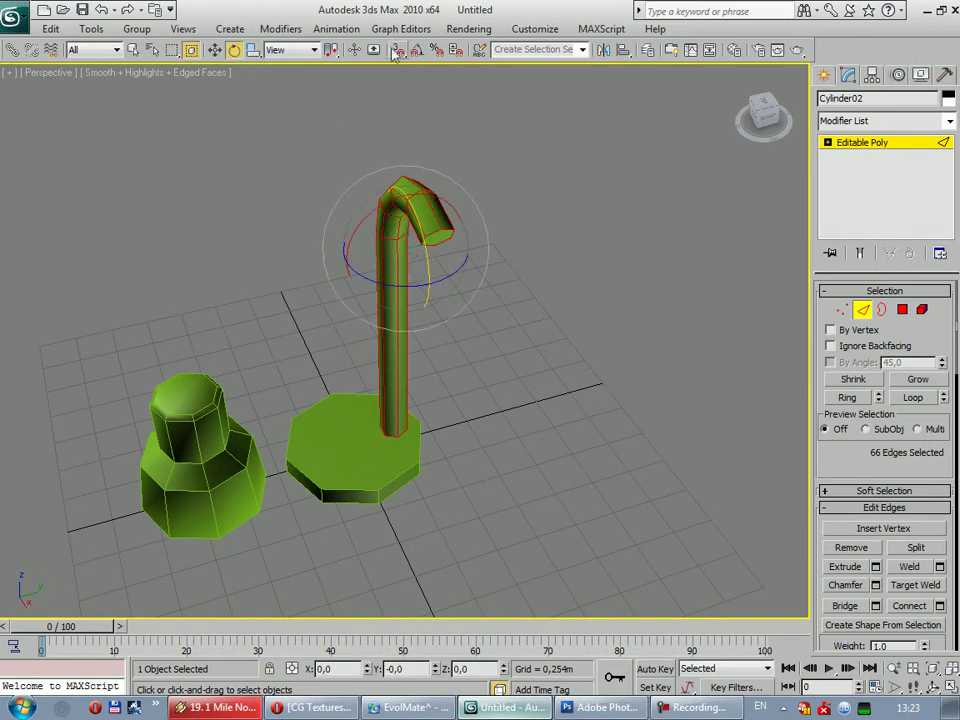
left_click(417, 49)
mouse_move(410, 278)
left_mouse_down()
mouse_move(412, 287)
mouse_move(342, 300)
left_mouse_up()
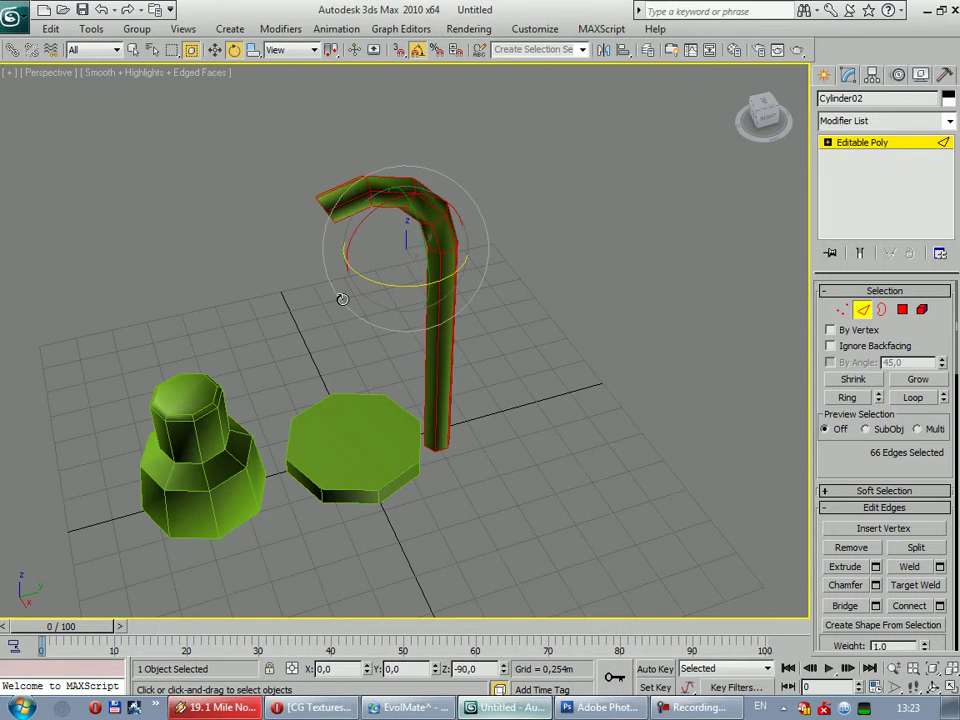
left_click(214, 53)
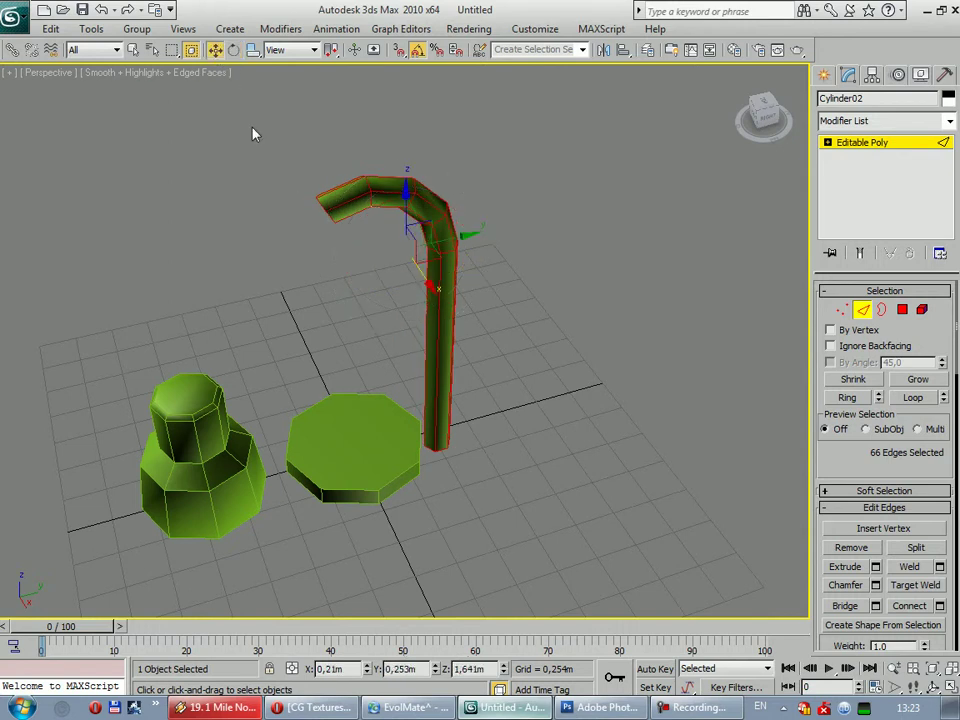
key("t")
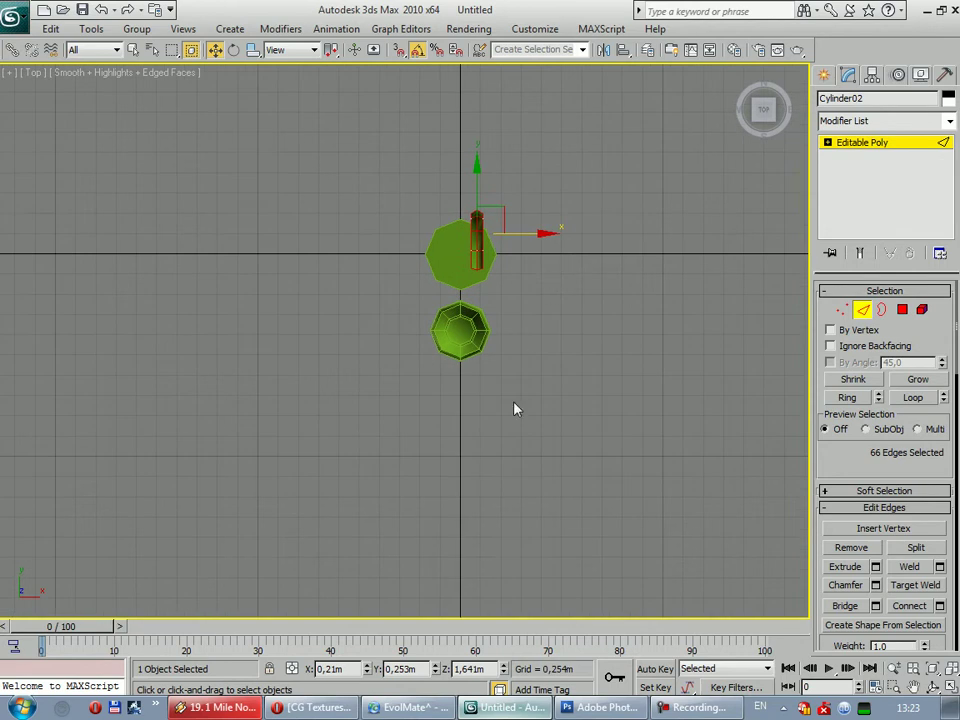
right_click(368, 671)
right_click(435, 670)
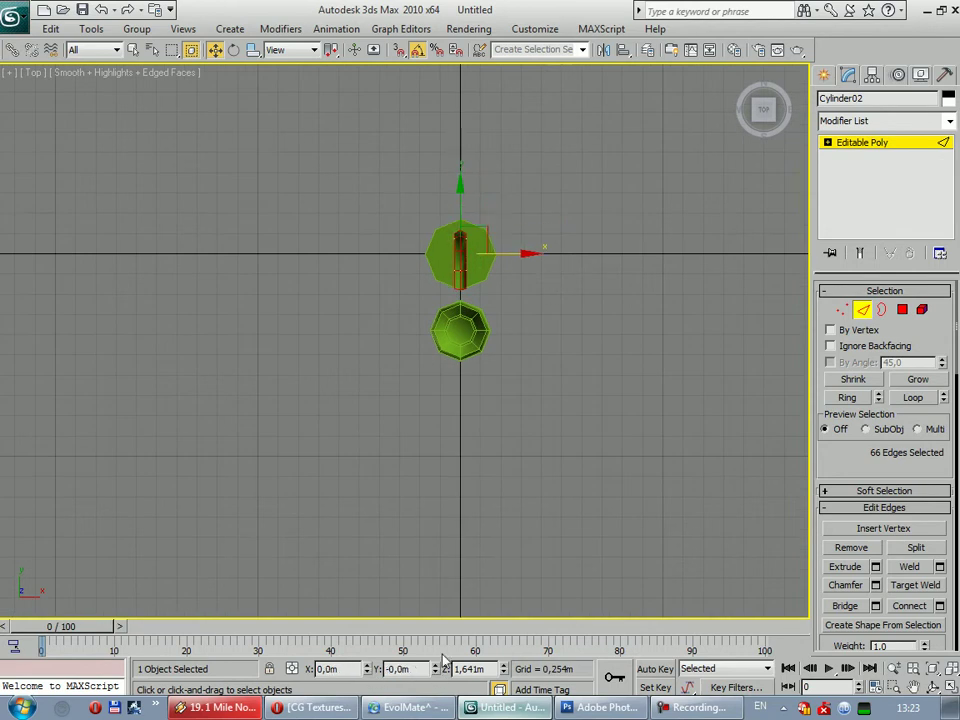
scroll(500, 400, "up", 2)
scroll(478, 442, "up", 3)
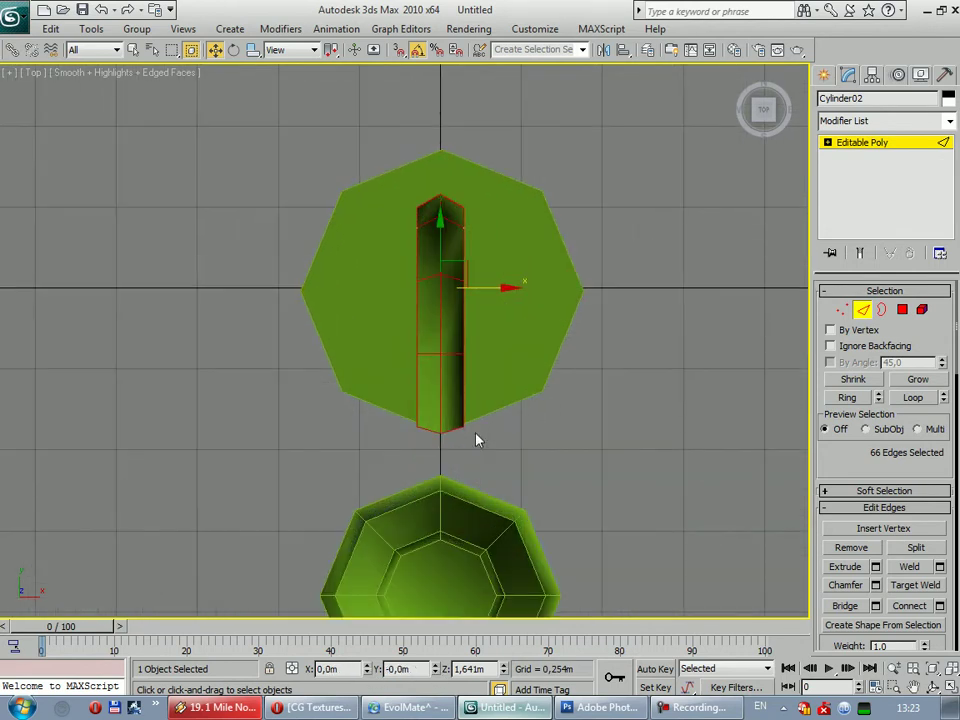
key("f")
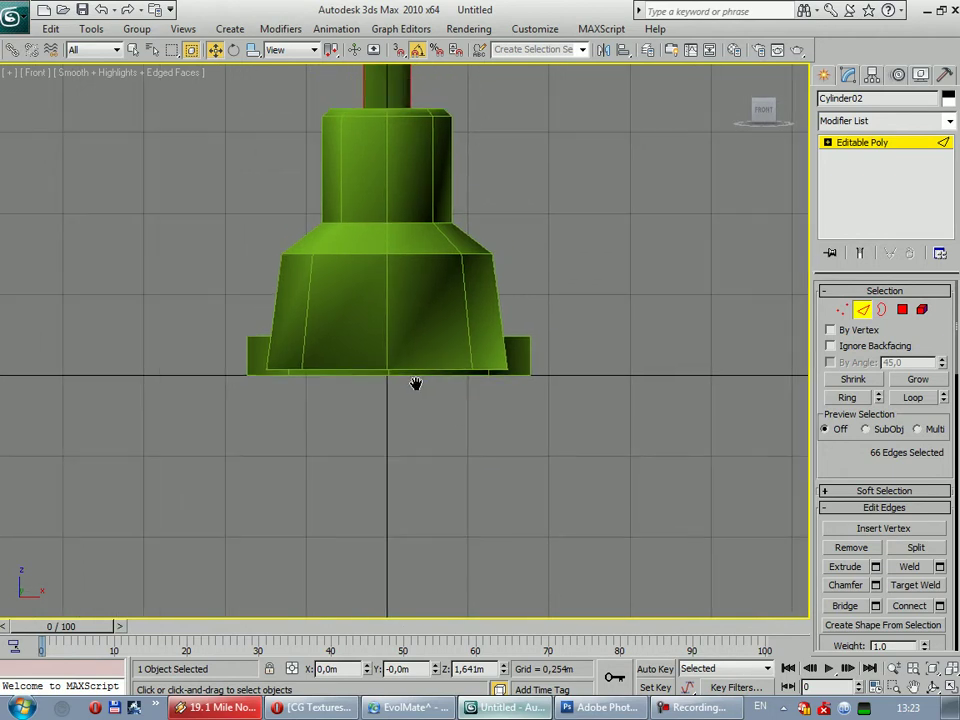
key("l")
mouse_move(448, 345)
middle_mouse_down()
mouse_move(394, 452)
mouse_move(388, 520)
middle_mouse_up()
left_click(388, 520)
scroll(388, 518, "down", 3)
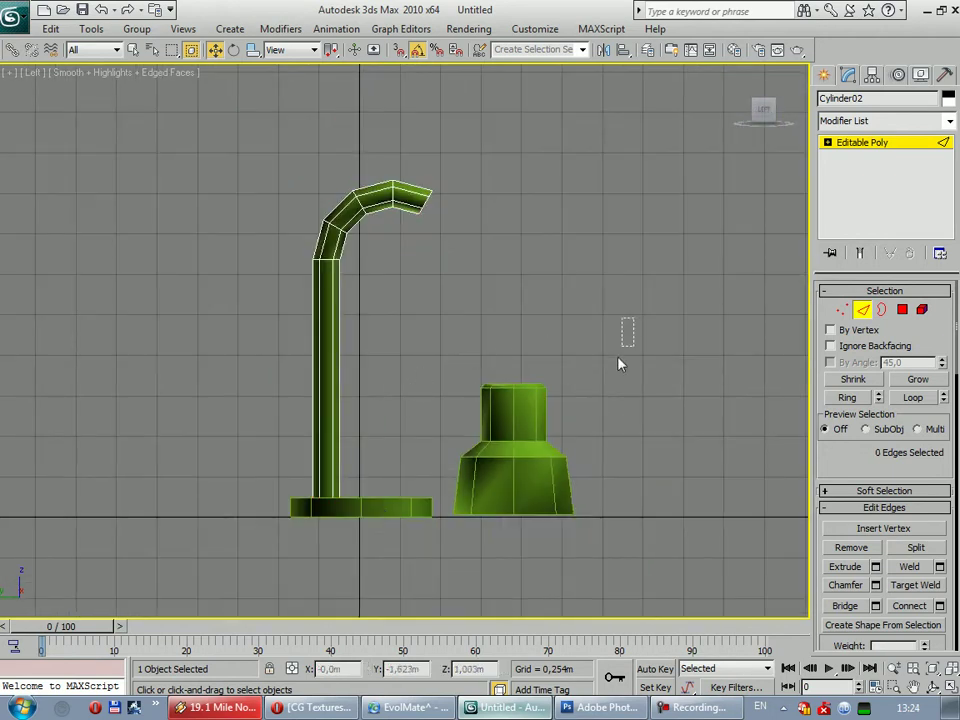
left_click_drag(636, 325, 465, 548)
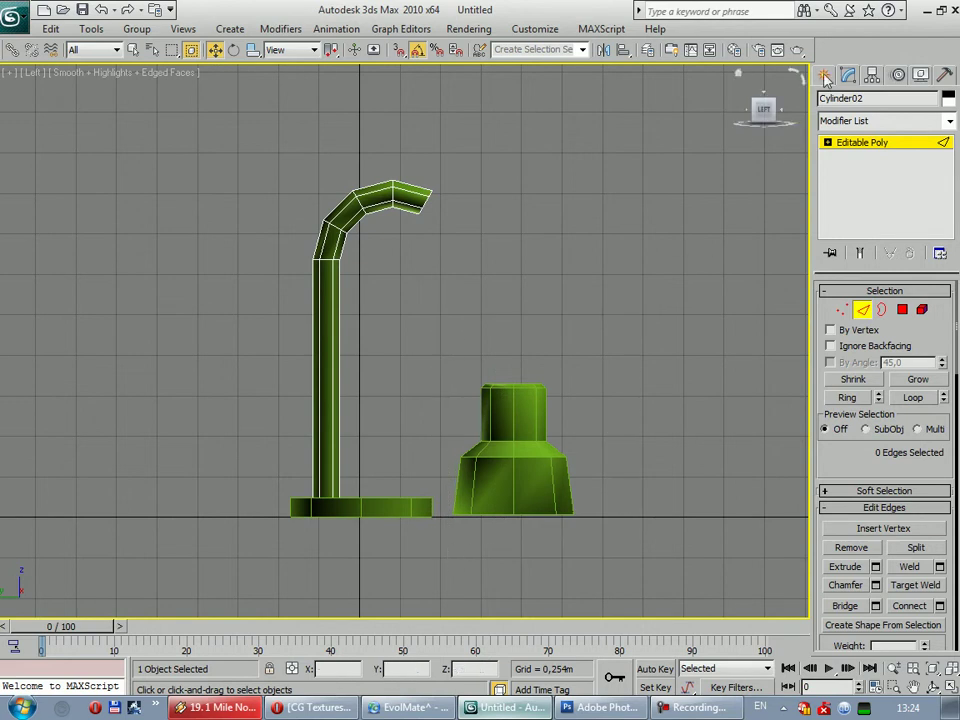
key("p")
middle_click_drag(504, 283, 489, 332, "alt")
left_click(903, 310)
left_click(403, 176)
left_click(414, 375)
mouse_move(414, 375)
middle_mouse_down("alt")
mouse_move(363, 458)
mouse_move(471, 414)
mouse_move(574, 448)
mouse_move(529, 332)
mouse_move(529, 346)
middle_mouse_up("alt")
scroll(529, 346, "up", 3)
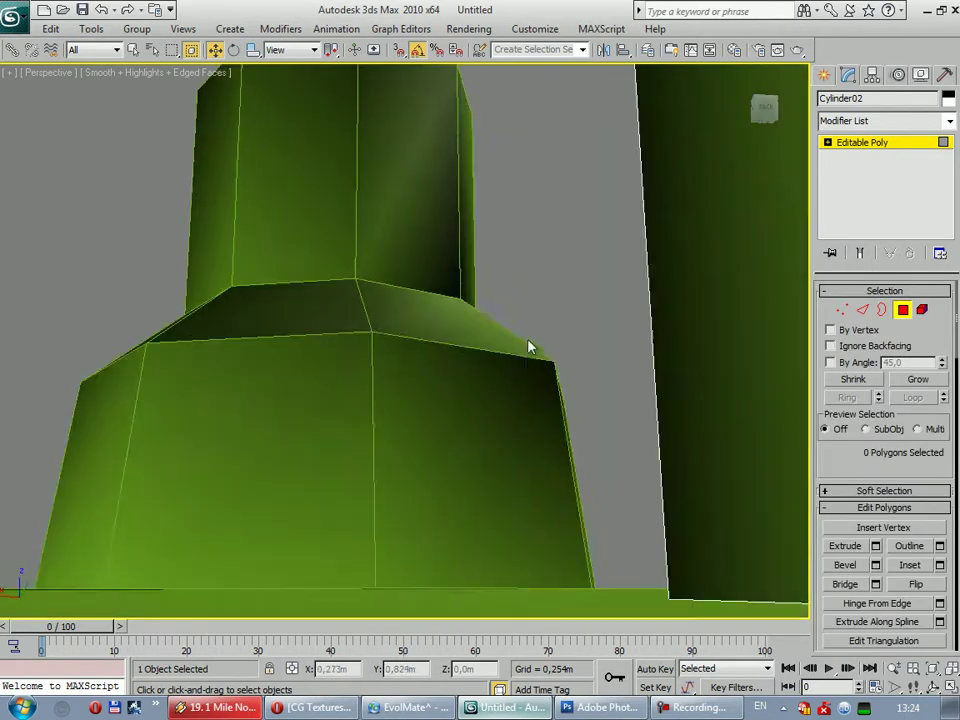
scroll(529, 343, "up", 3)
scroll(514, 349, "up", 3)
left_click(542, 450)
left_click(555, 452, "alt")
scroll(561, 451, "down", 5)
Select the shade Cylinder03 and move it about -0.687m along Y
mouse_move(557, 454)
middle_mouse_down("alt")
mouse_move(529, 467)
mouse_move(439, 474)
mouse_move(427, 437)
mouse_move(467, 495)
mouse_move(366, 388)
mouse_move(420, 400)
middle_mouse_up("alt")
scroll(459, 463, "down", 3)
scroll(358, 407, "up", 2)
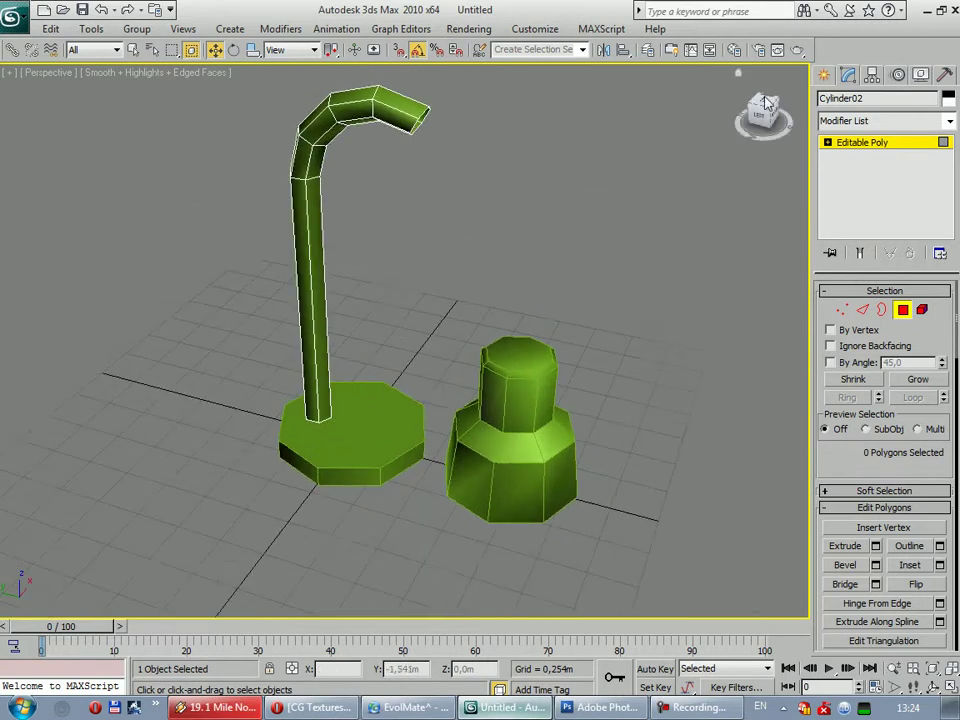
left_click(600, 250)
middle_click_drag(600, 250, 585, 369, "alt")
left_click(449, 467)
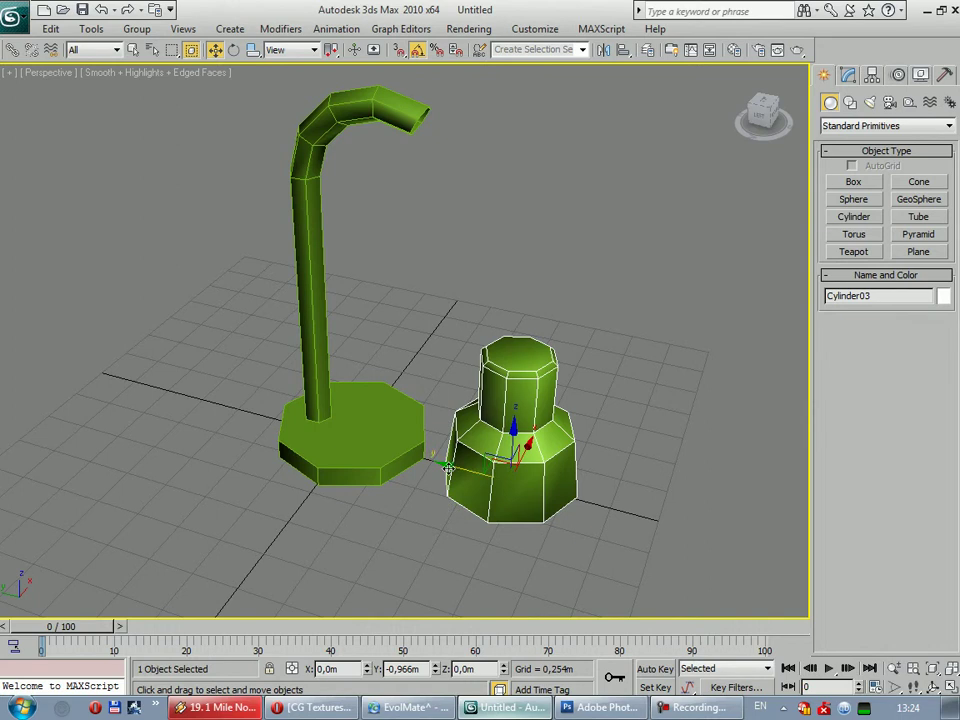
left_click_drag(449, 467, 407, 420)
Tilt the shade 20° about X and check it in the Front and Left views
key("e")
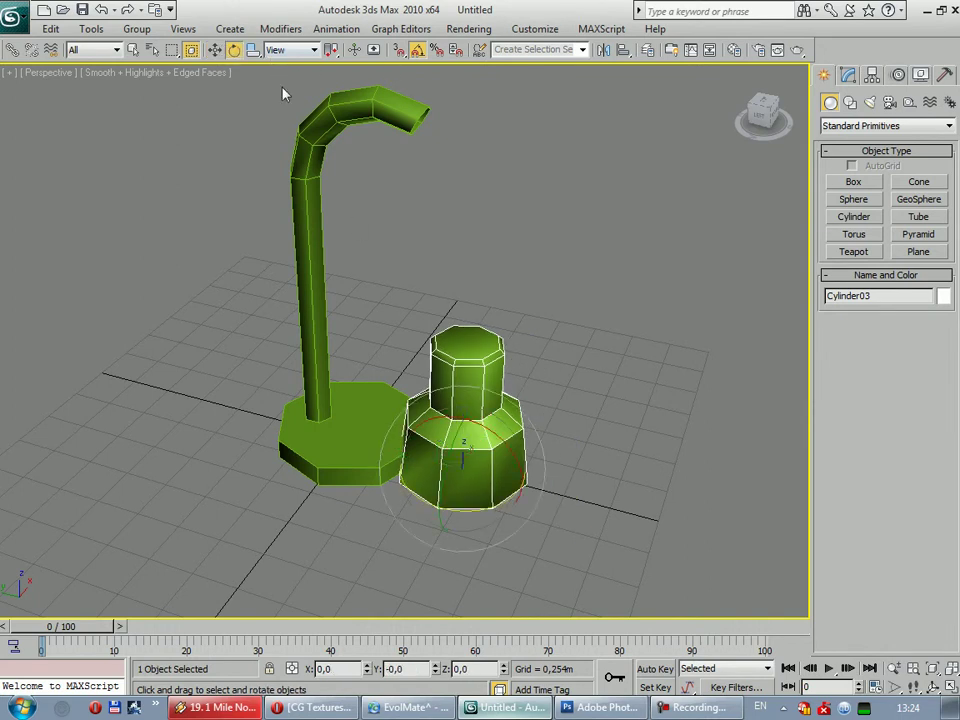
left_click_drag(485, 427, 503, 430)
key("f")
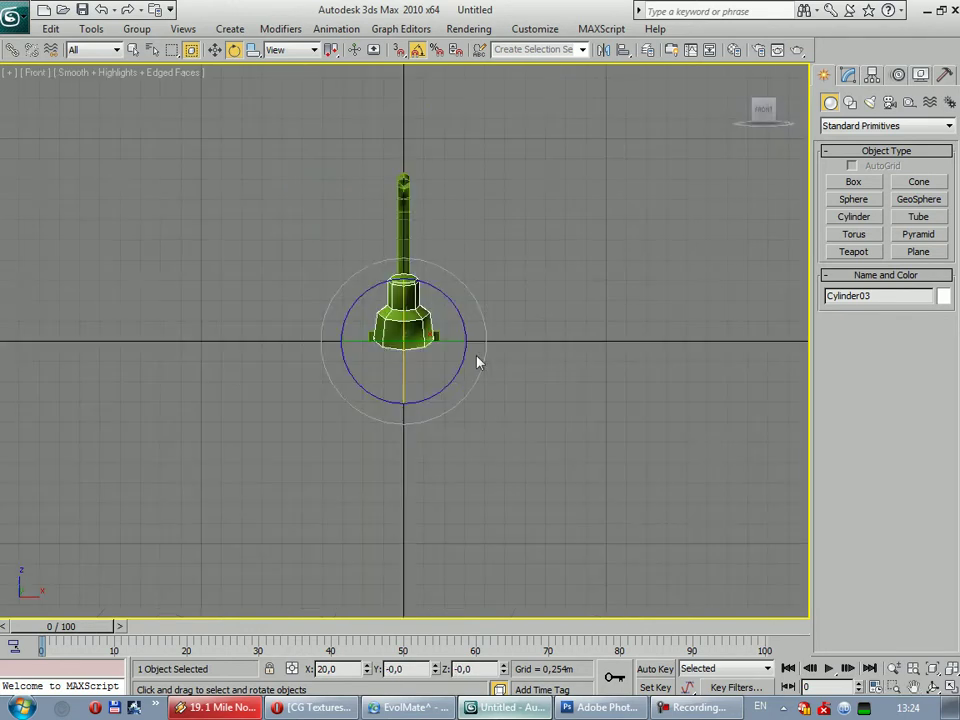
key("l")
scroll(408, 345, "up", 5)
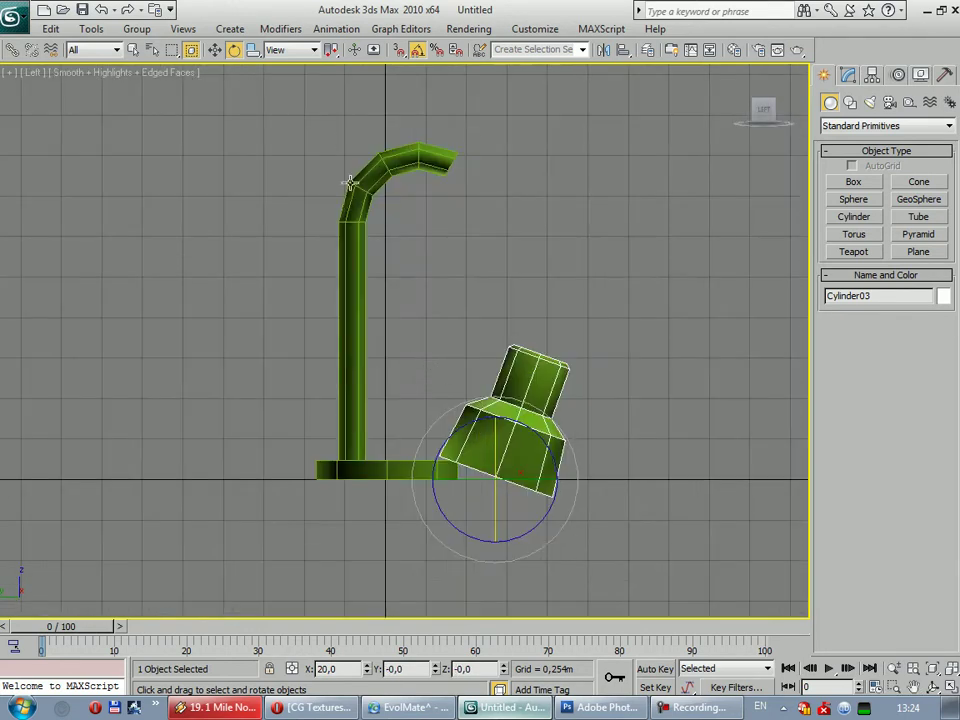
left_click(217, 49)
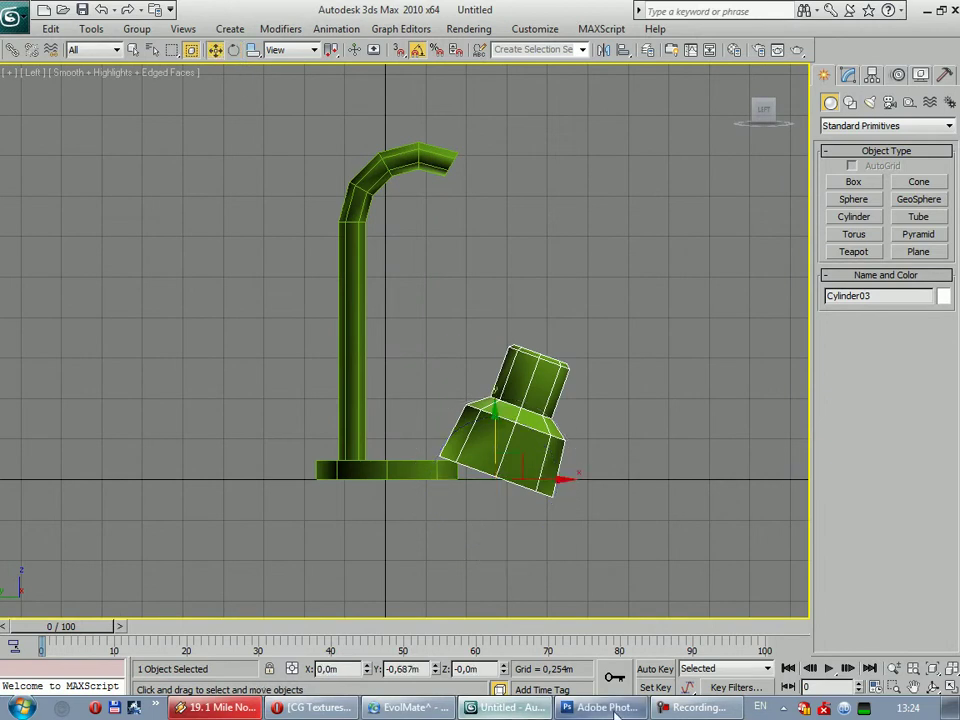
Compare with the Photoshop lamp sketch, then select the lamp arm
left_click(615, 708)
left_click(505, 708)
left_click(388, 324)
left_click(428, 152)
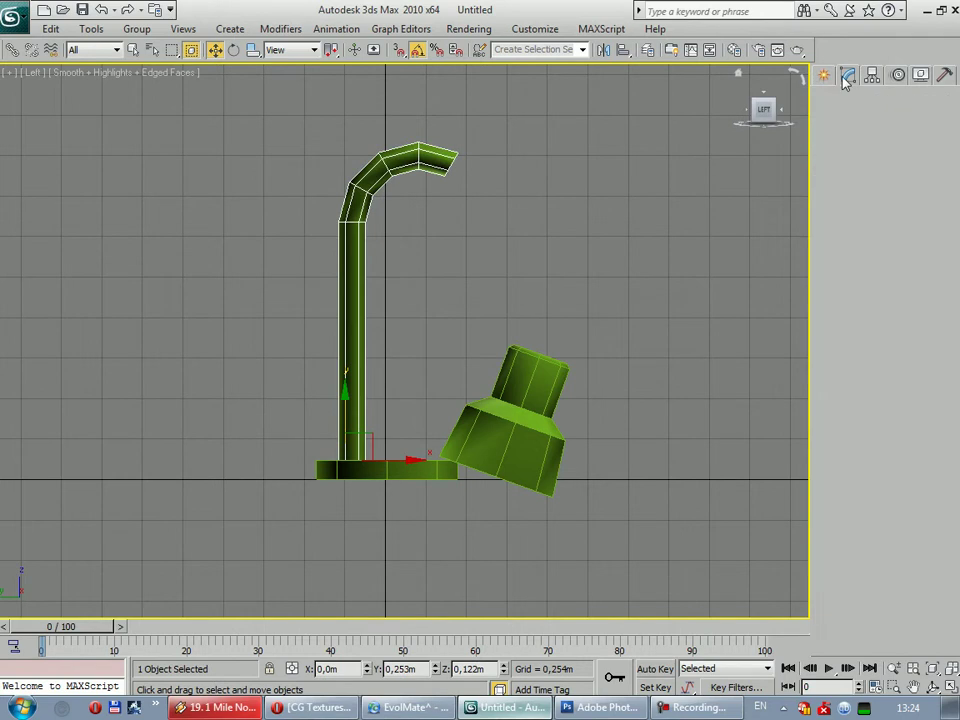
In Edge mode, select and delete the tip segment of Cylinder02's arm
left_click(848, 75)
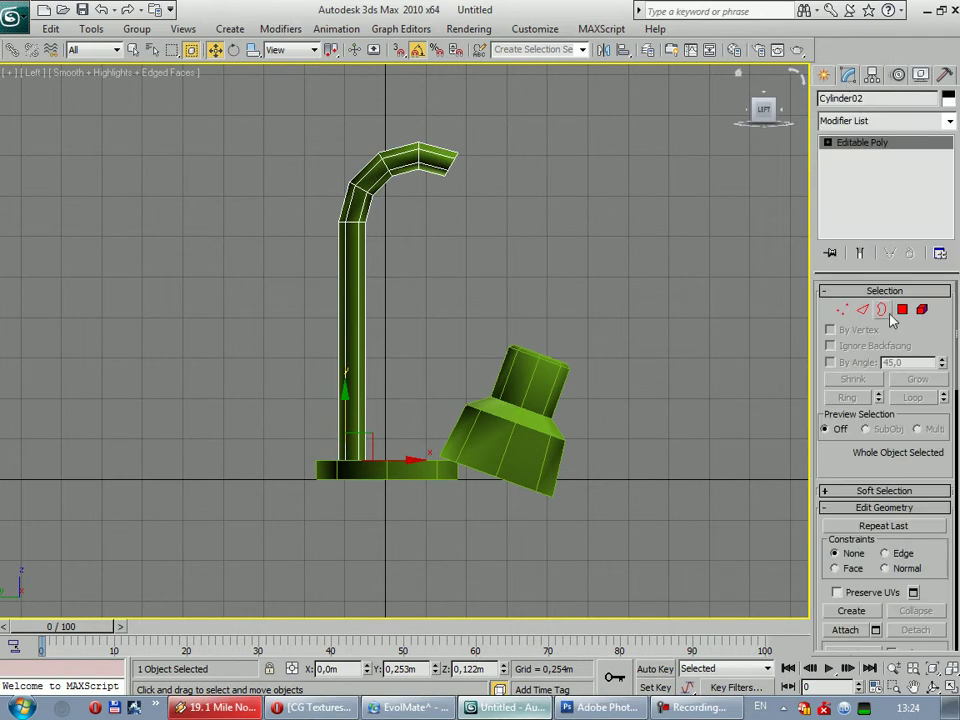
left_click(638, 300)
middle_click_drag(488, 171, 468, 264)
scroll(467, 264, "up", 2)
left_click(375, 208)
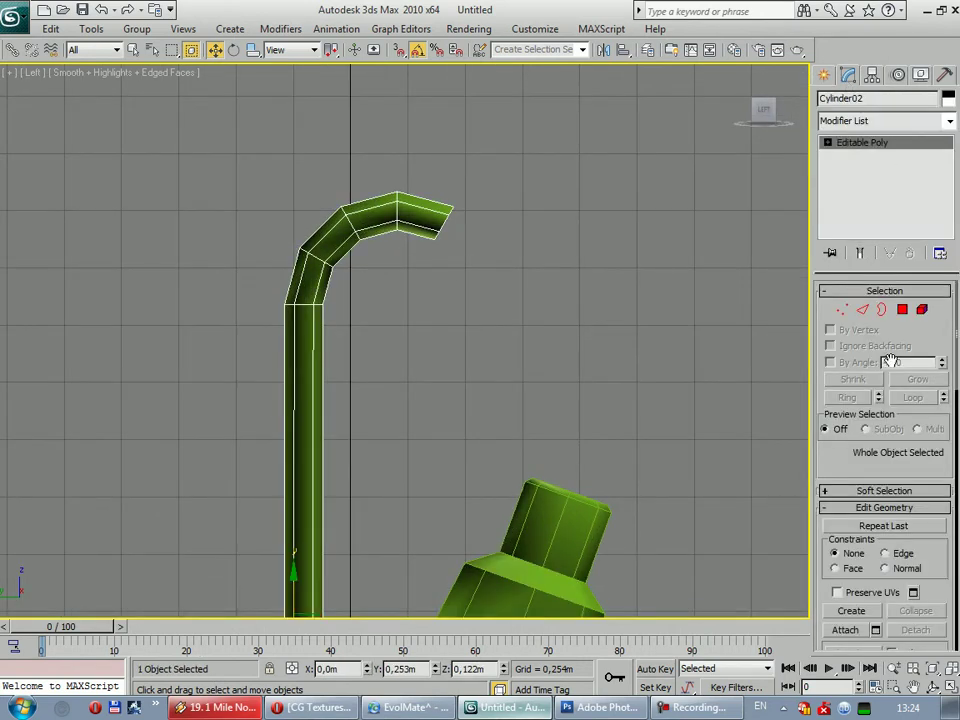
left_click(862, 309)
left_click_drag(504, 150, 418, 282)
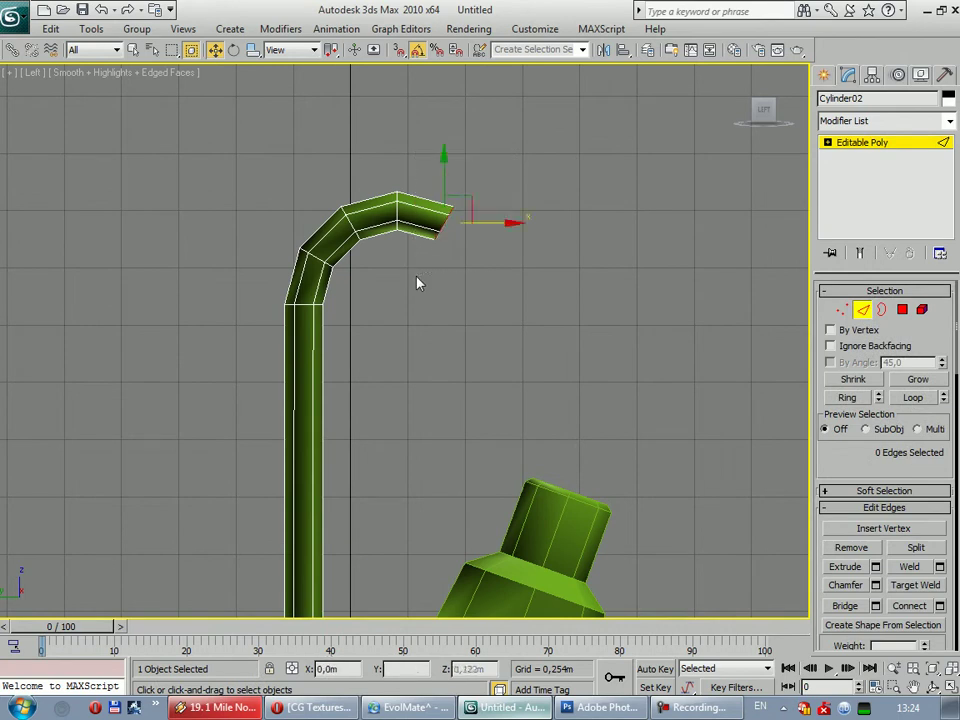
key("Delete")
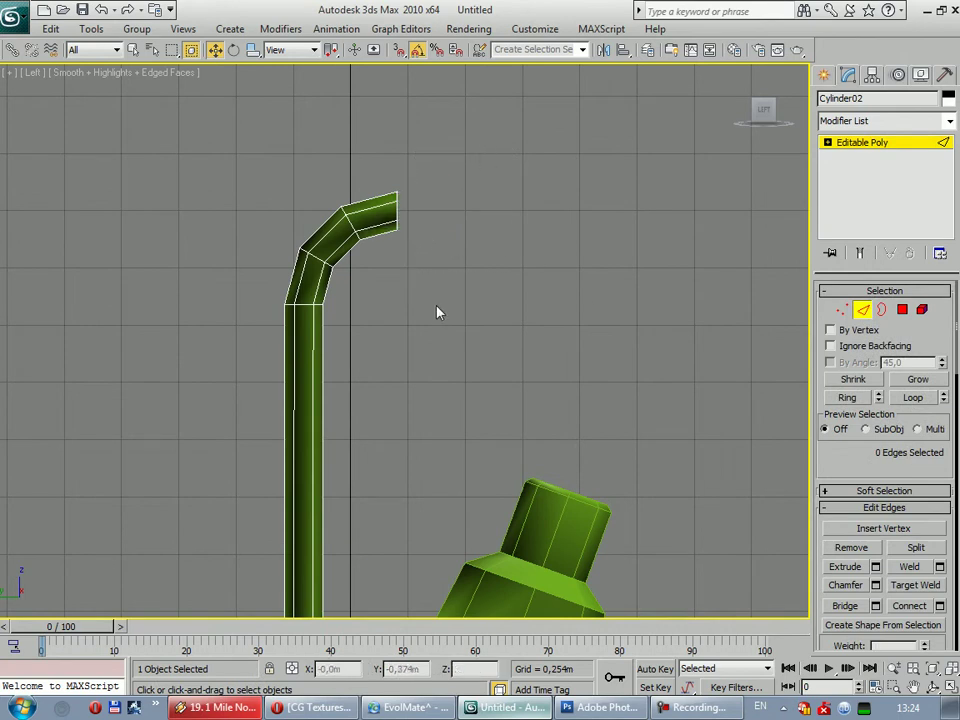
Move the edges of the arm's curved top down
middle_click_drag(435, 316, 416, 210)
left_click_drag(244, 86, 480, 294)
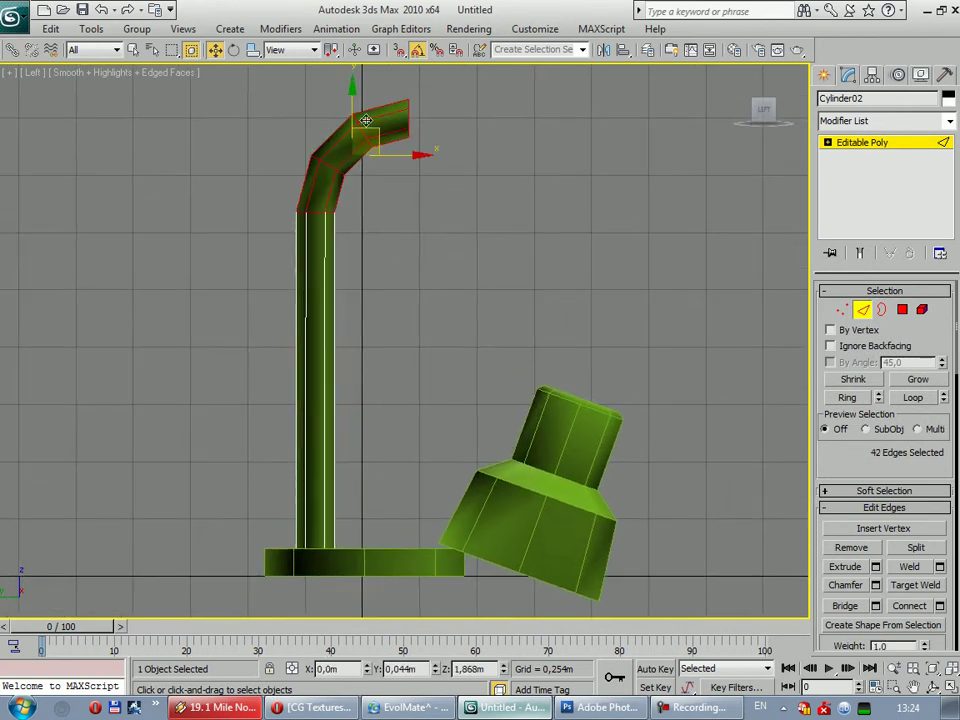
left_click_drag(358, 143, 358, 203)
left_click(421, 178)
Tilt the six arm-tip edges downward and shift them slightly down and left
left_click_drag(428, 125, 401, 220)
left_click(239, 50)
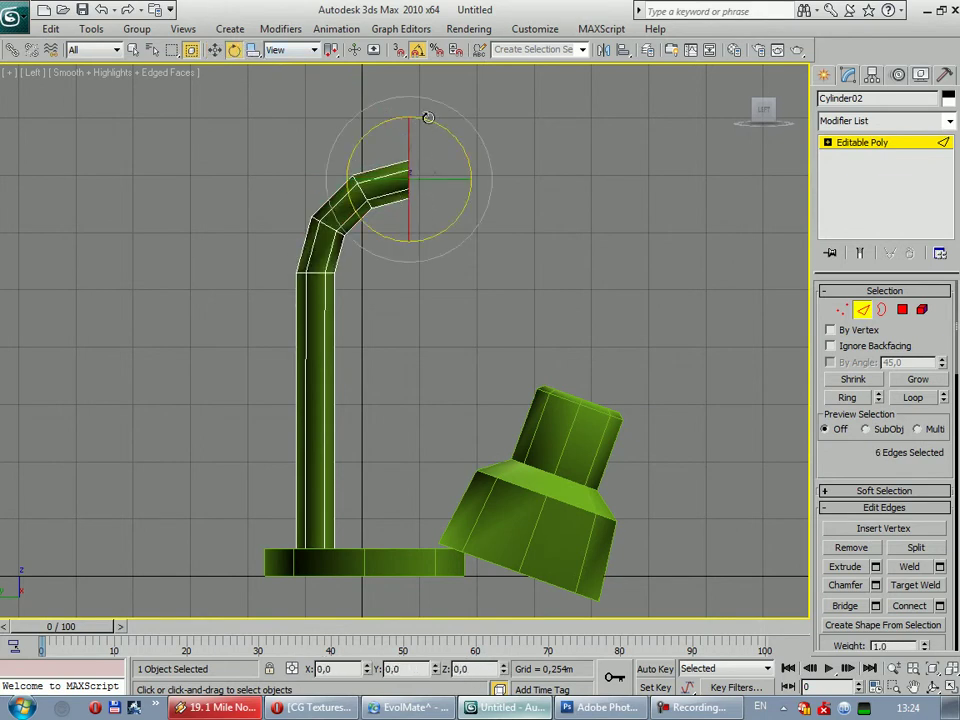
mouse_move(430, 118)
left_mouse_down()
mouse_move(361, 238)
mouse_move(385, 226)
left_mouse_up()
left_click(344, 158)
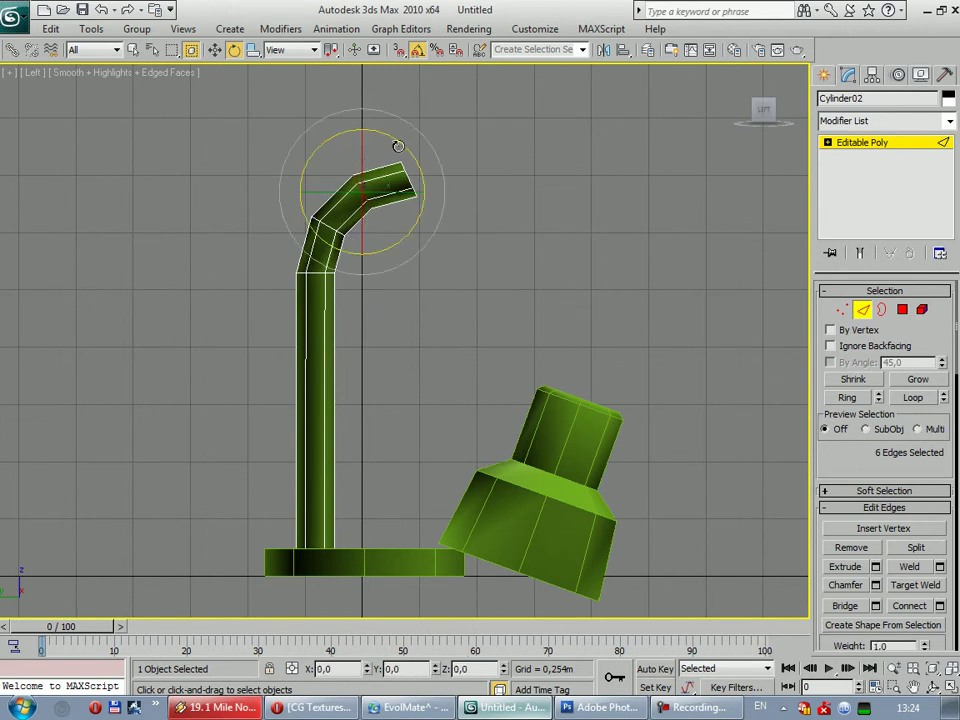
left_click(214, 50)
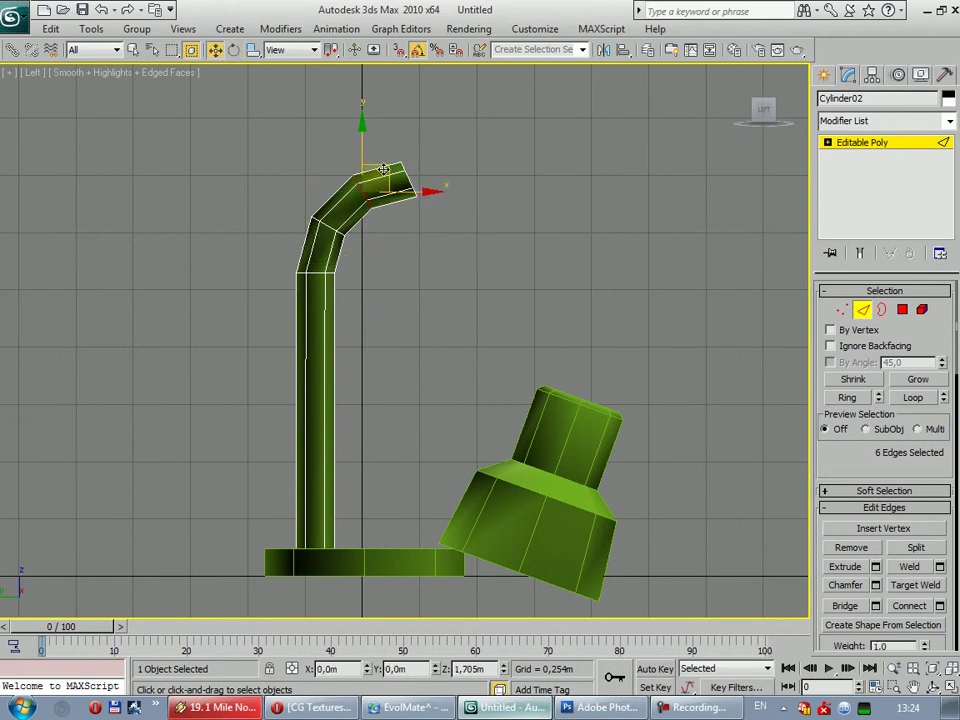
left_click_drag(383, 170, 384, 181)
Rotate the reselected tip edges by a further -10 degrees
left_click_drag(300, 207, 354, 251)
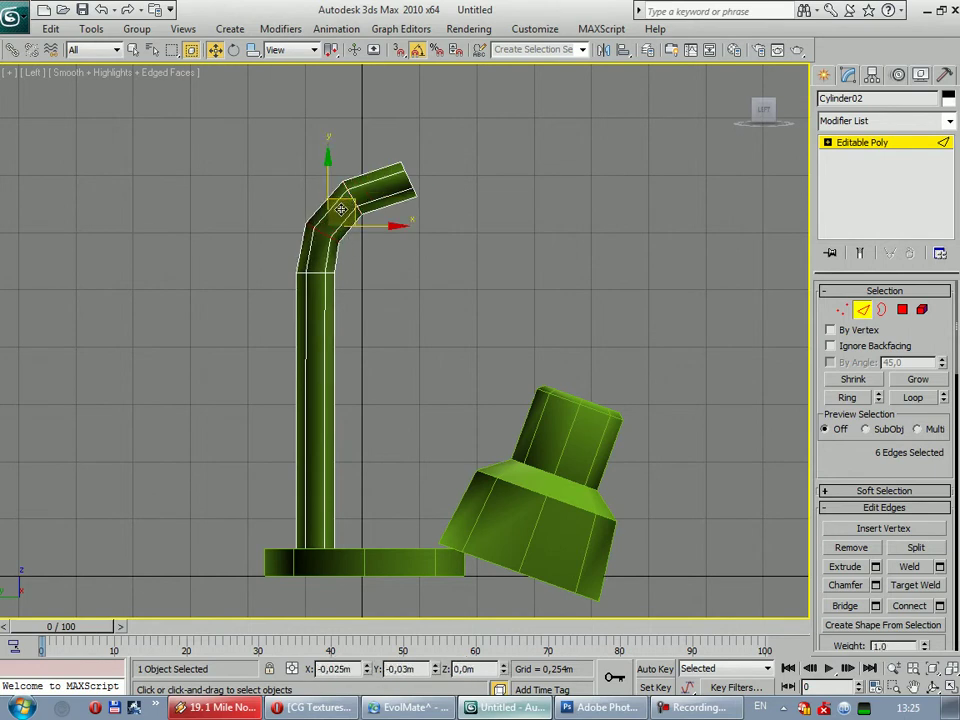
left_click_drag(449, 125, 397, 221)
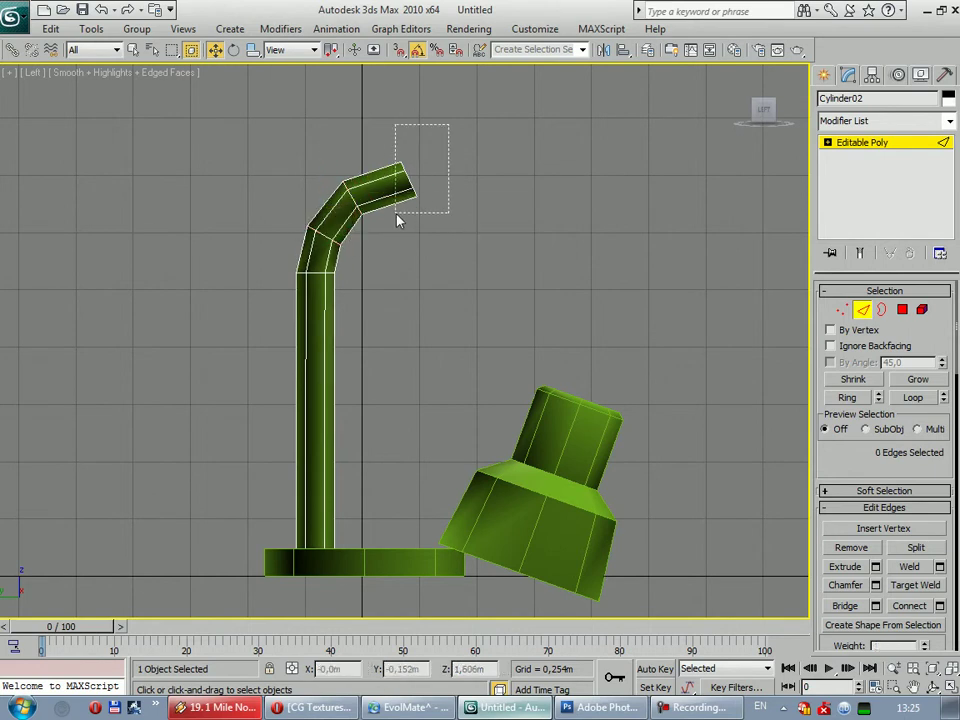
key("e")
left_click_drag(451, 135, 458, 142)
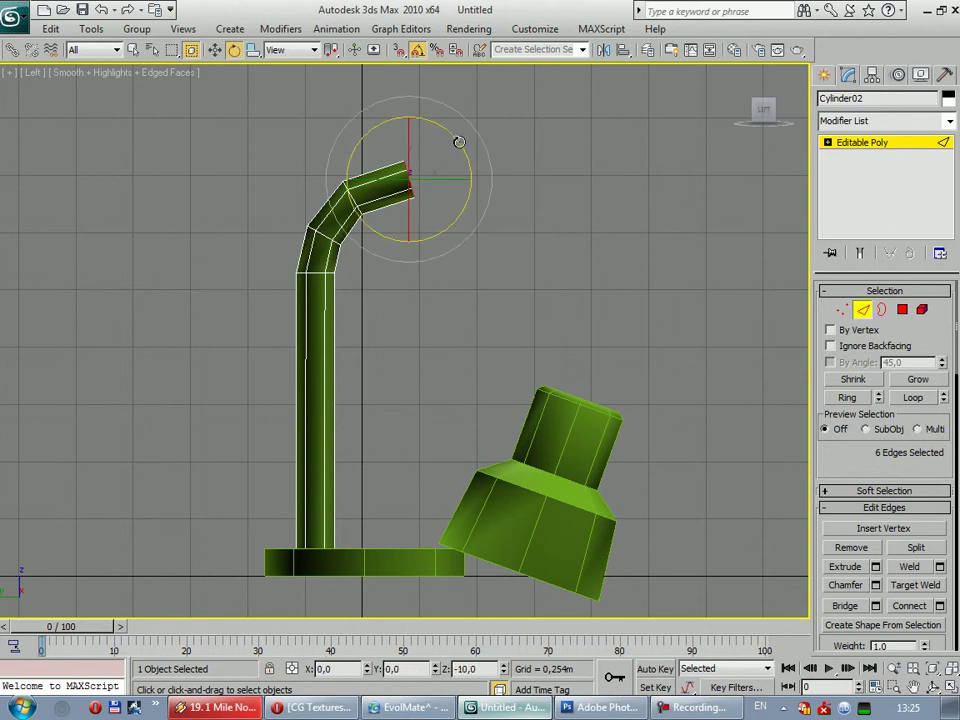
left_click(522, 225)
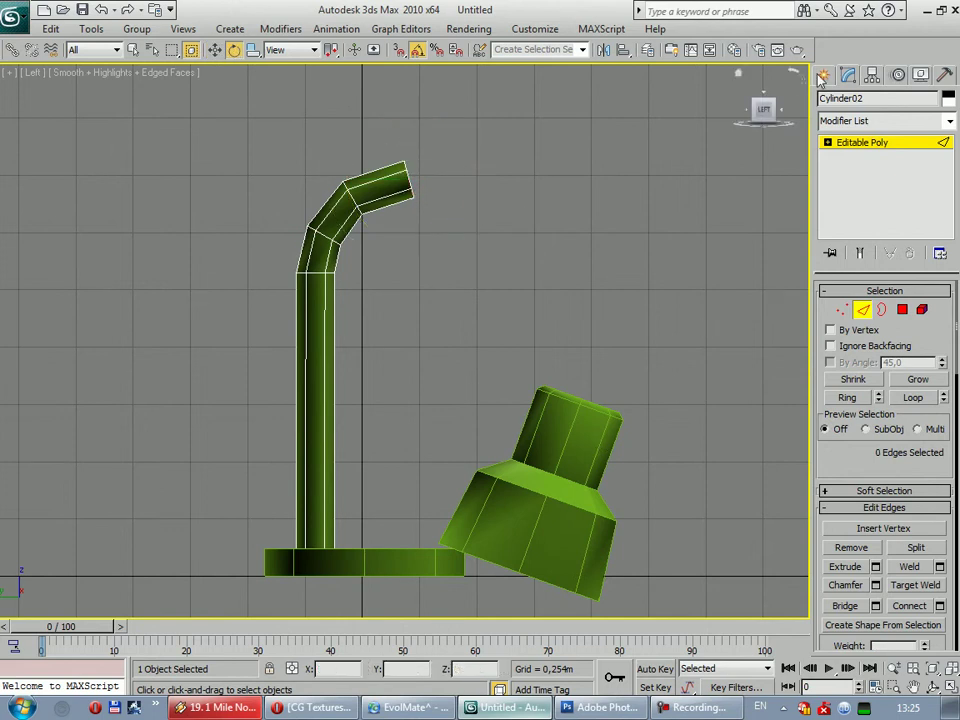
Re-tilt the Cylinder03 shade, lift it onto the arm tip, then view the lamp in perspective
left_click(590, 455)
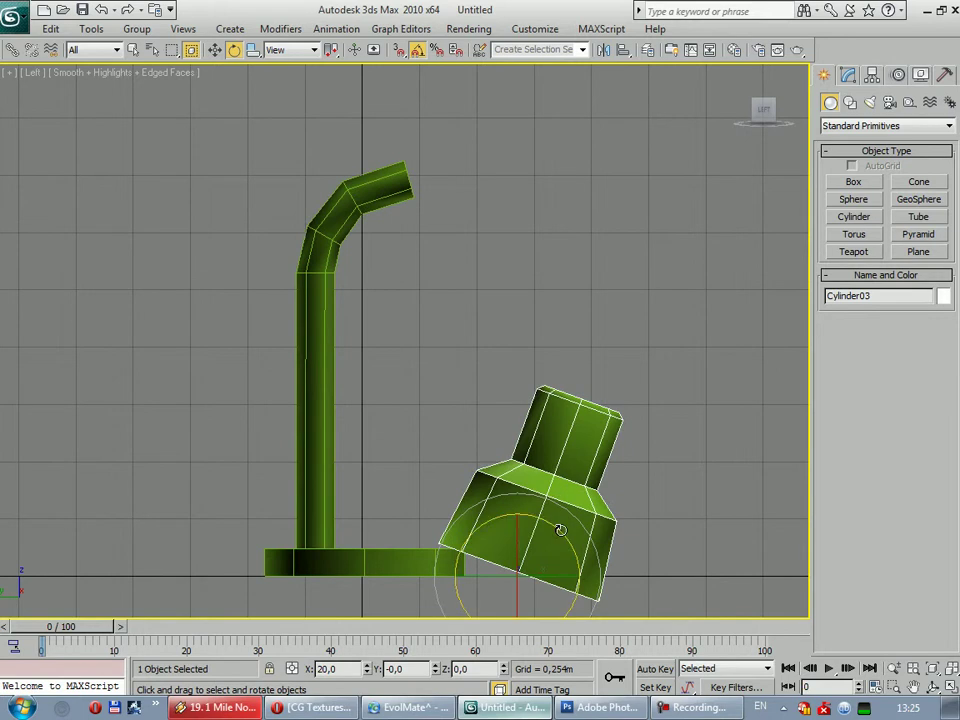
left_click_drag(561, 525, 449, 350)
key("w")
left_click_drag(537, 542, 519, 262)
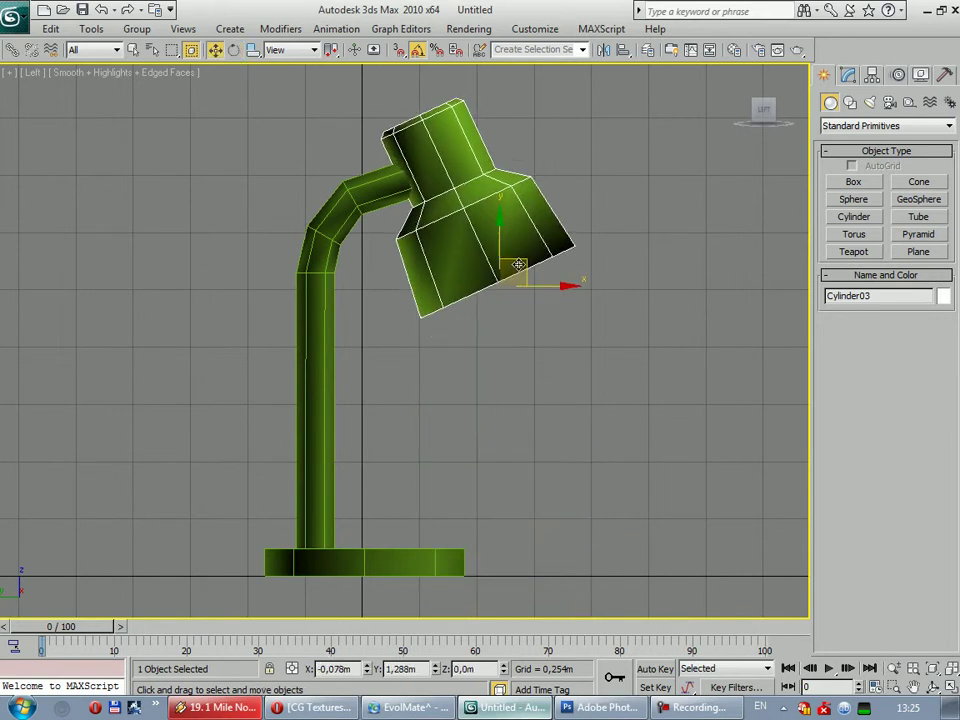
left_click(232, 51)
left_click_drag(535, 232, 463, 182)
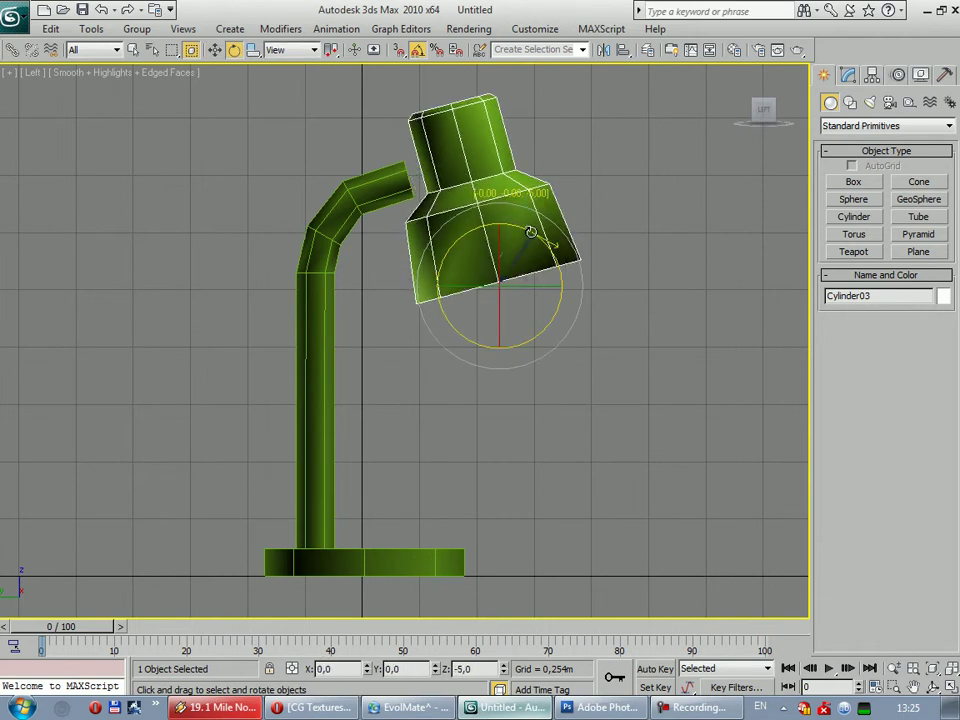
left_click(215, 50)
left_click_drag(522, 268, 502, 291)
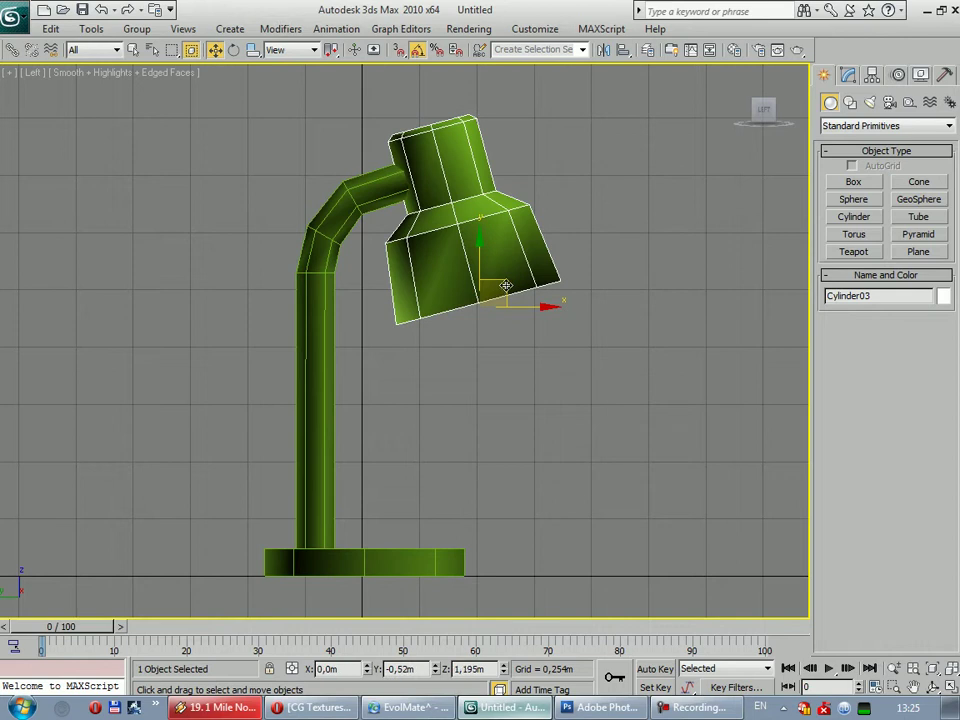
left_click(621, 231)
key("p")
mouse_move(682, 268)
middle_mouse_down("alt")
mouse_move(640, 285)
mouse_move(548, 366)
mouse_move(547, 408)
middle_mouse_up("alt")
Orbit to a low angle around the lamp with edged faces hidden
key("F4")
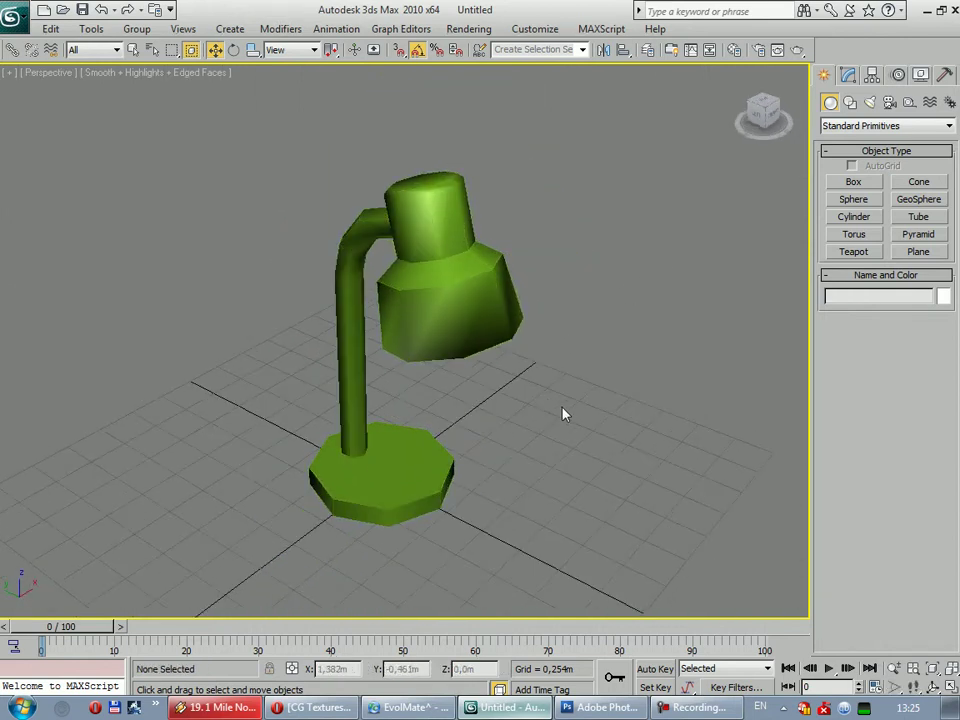
key("g")
mouse_move(439, 450)
middle_mouse_down("alt")
mouse_move(555, 377)
mouse_move(594, 403)
mouse_move(508, 414)
middle_mouse_up("alt")
key("g")
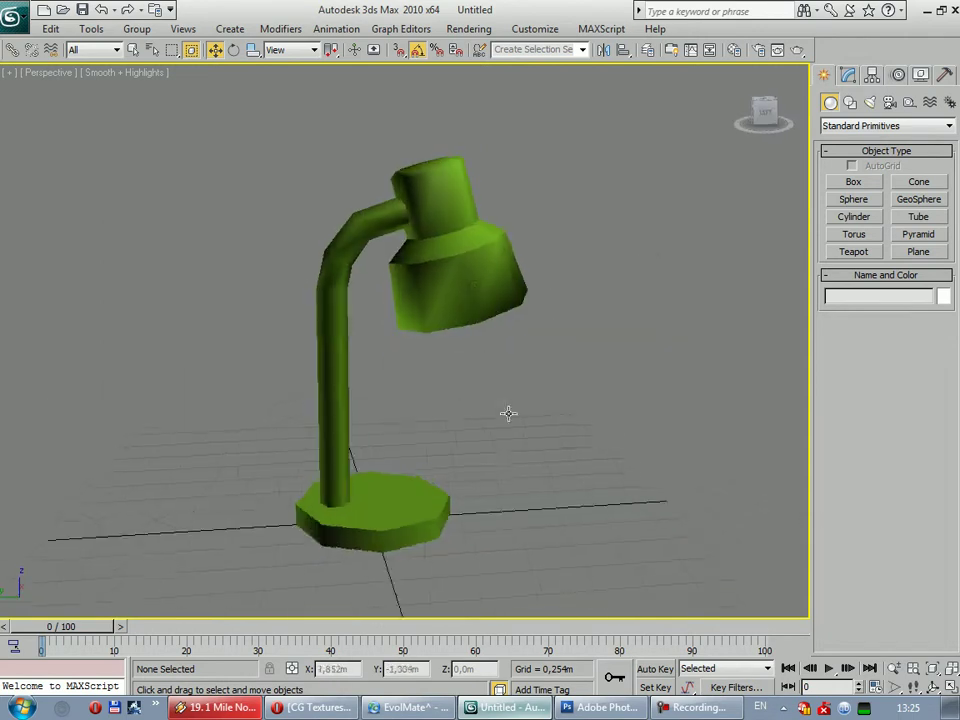
Turn edged faces back on and check the shade and arm selections
left_click(460, 280)
left_click(788, 223)
left_click(456, 263)
key("F4")
key("F4")
left_click(620, 160)
left_click(474, 230)
left_click(381, 259)
left_click(353, 238)
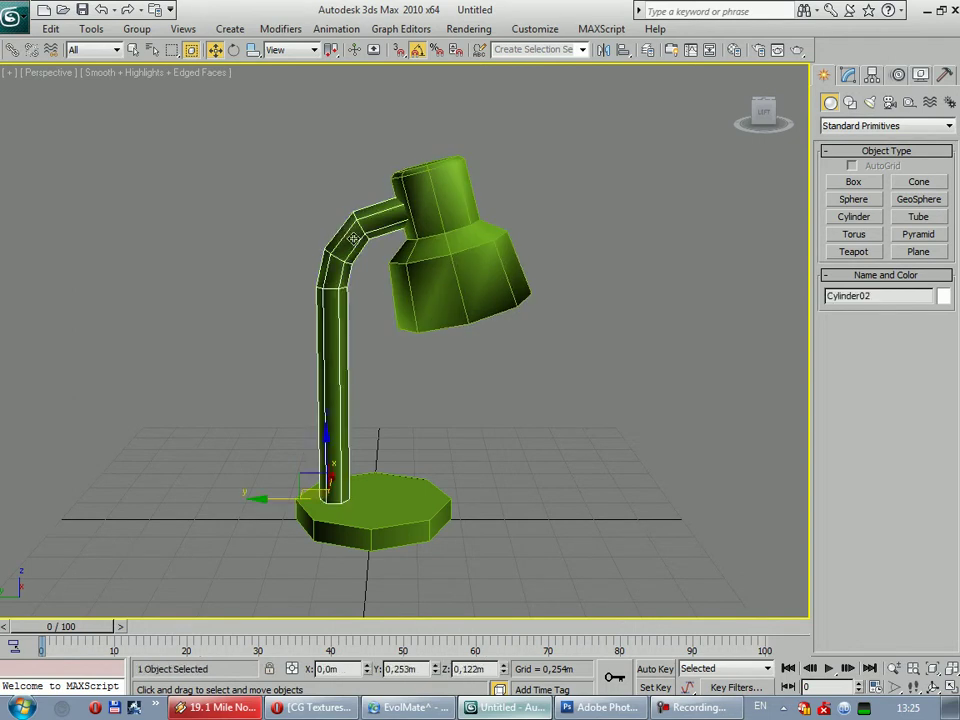
left_click(503, 308)
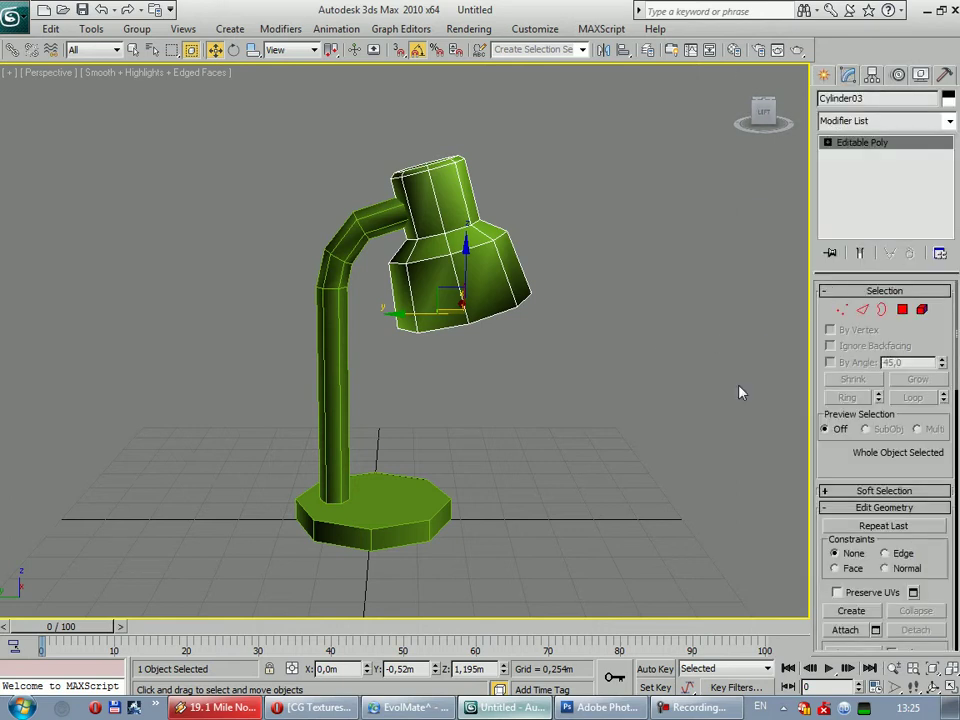
Convert the round Cylinder01 base to an Editable Poly
left_click(392, 516)
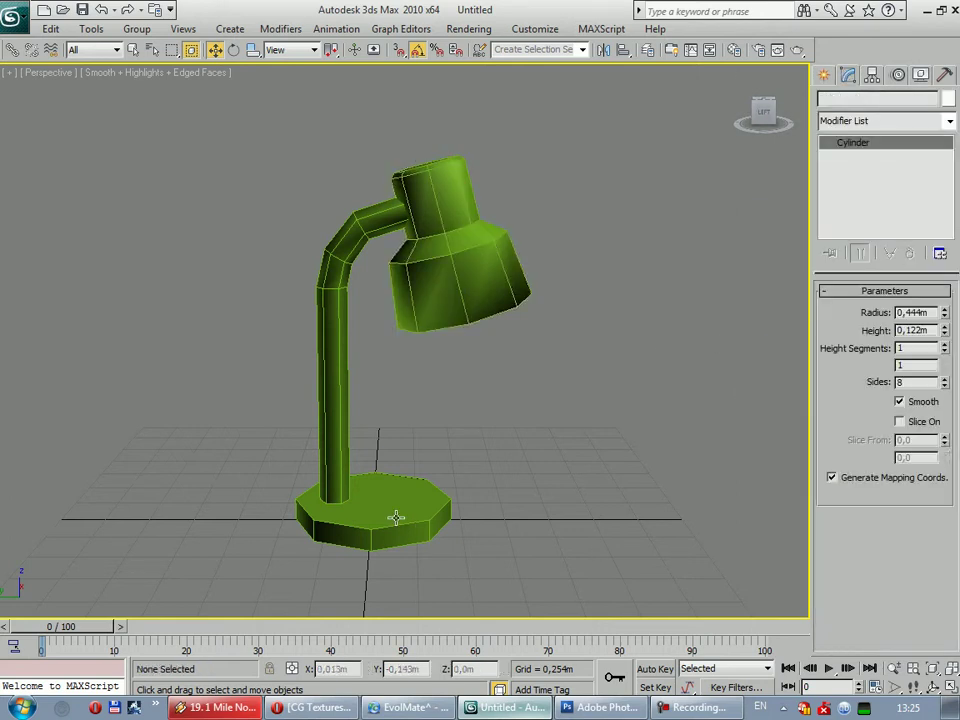
left_click(824, 76)
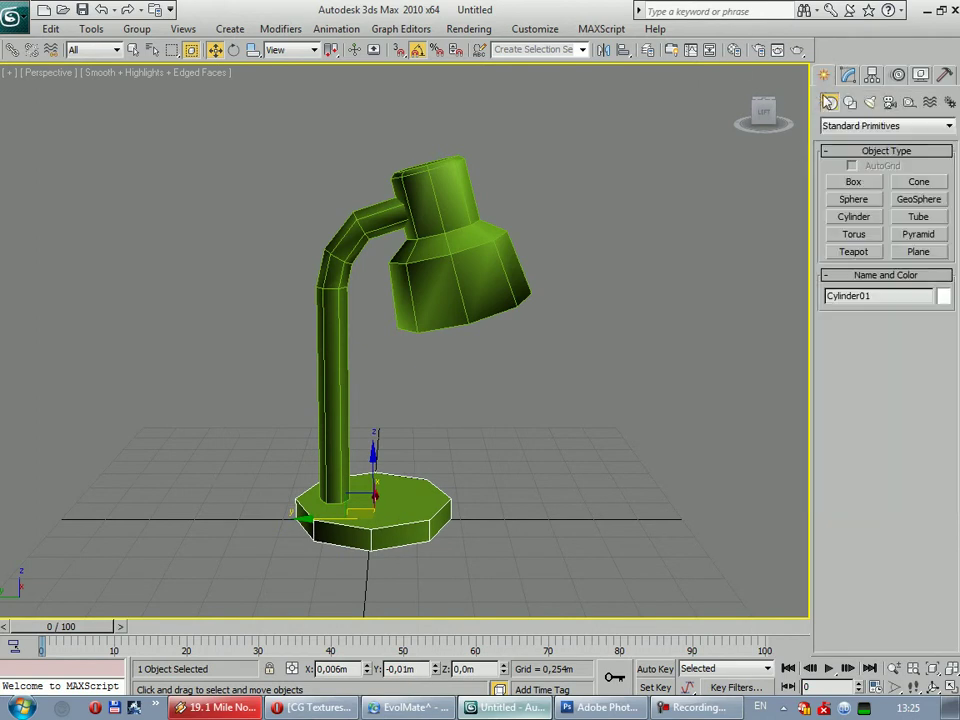
left_click(848, 76)
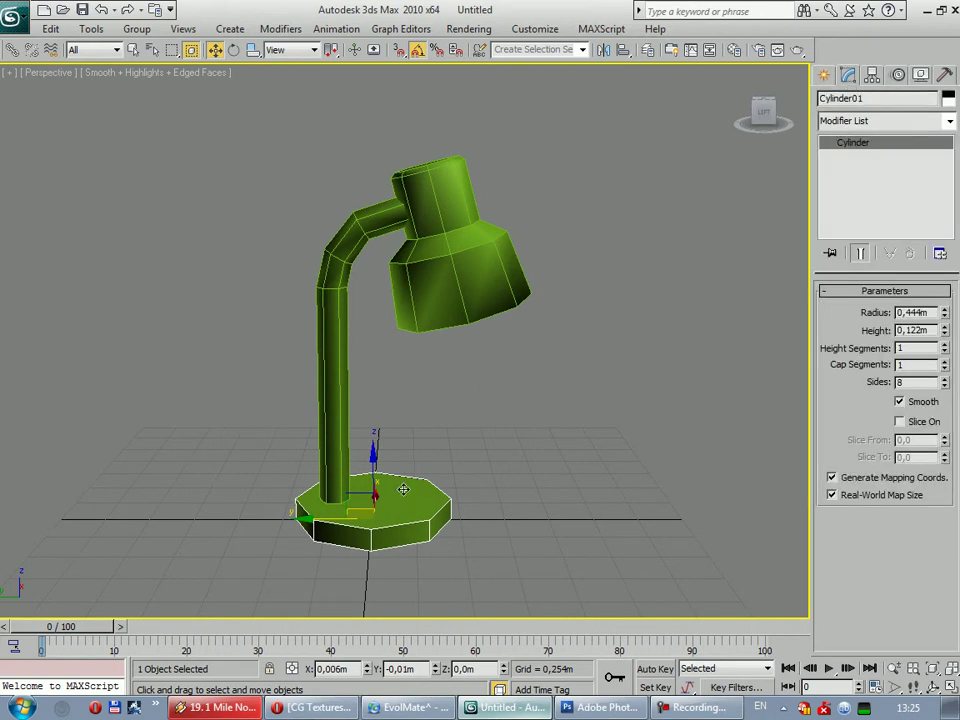
right_click(401, 489)
left_click(632, 609)
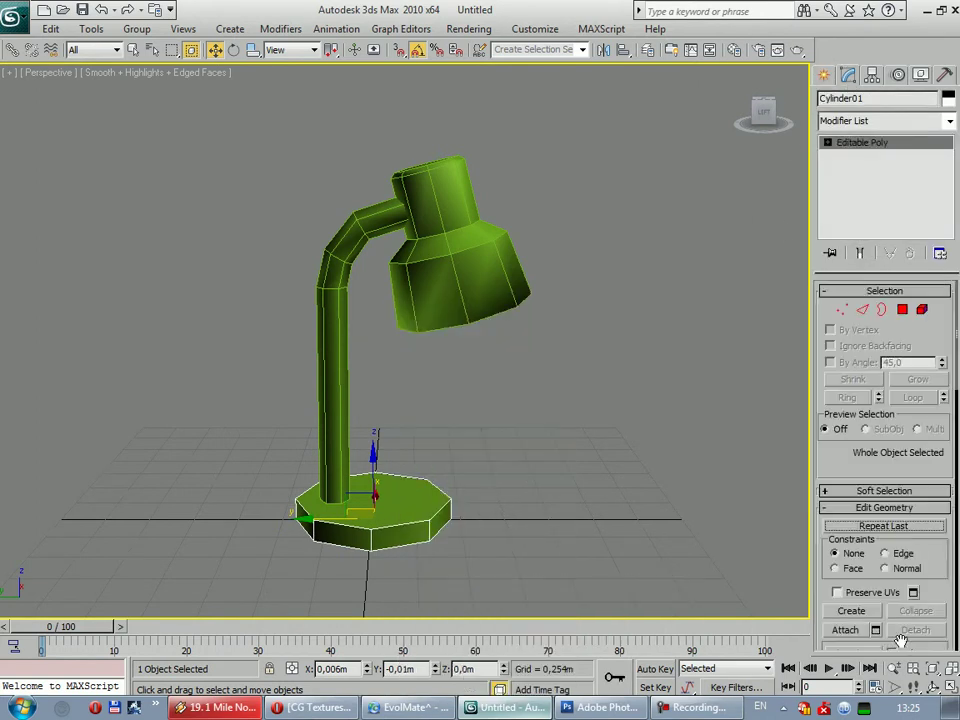
Attach the lamp arm and shade to the base as one object
left_click(846, 629)
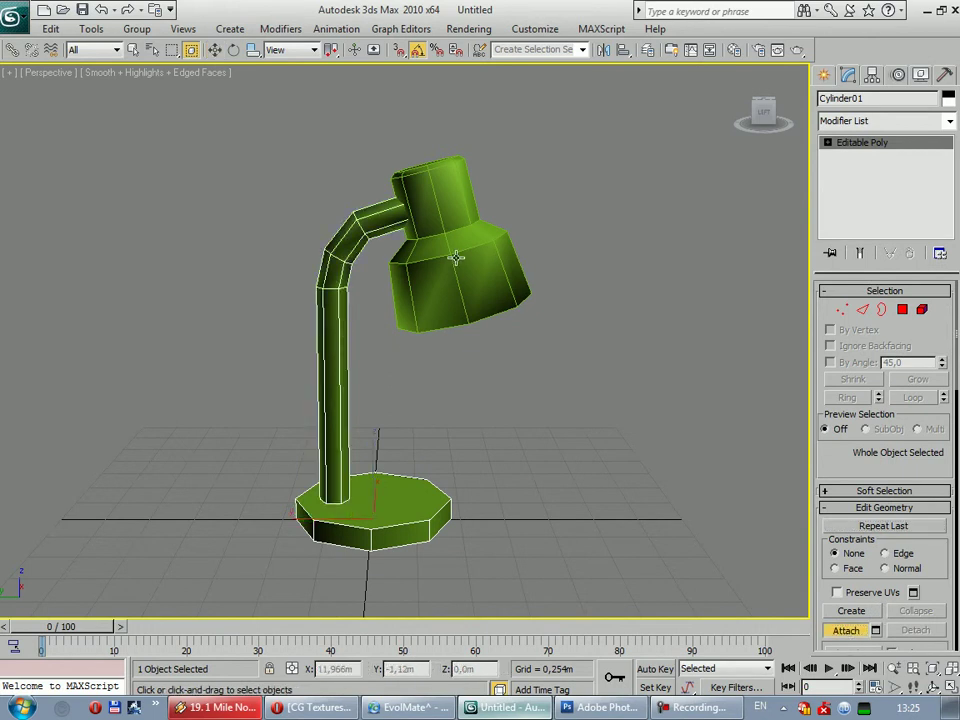
left_click(824, 75)
left_click(542, 422)
mouse_move(497, 459)
middle_mouse_down("alt")
mouse_move(447, 490)
mouse_move(291, 450)
mouse_move(465, 482)
mouse_move(369, 407)
mouse_move(406, 466)
middle_mouse_up("alt")
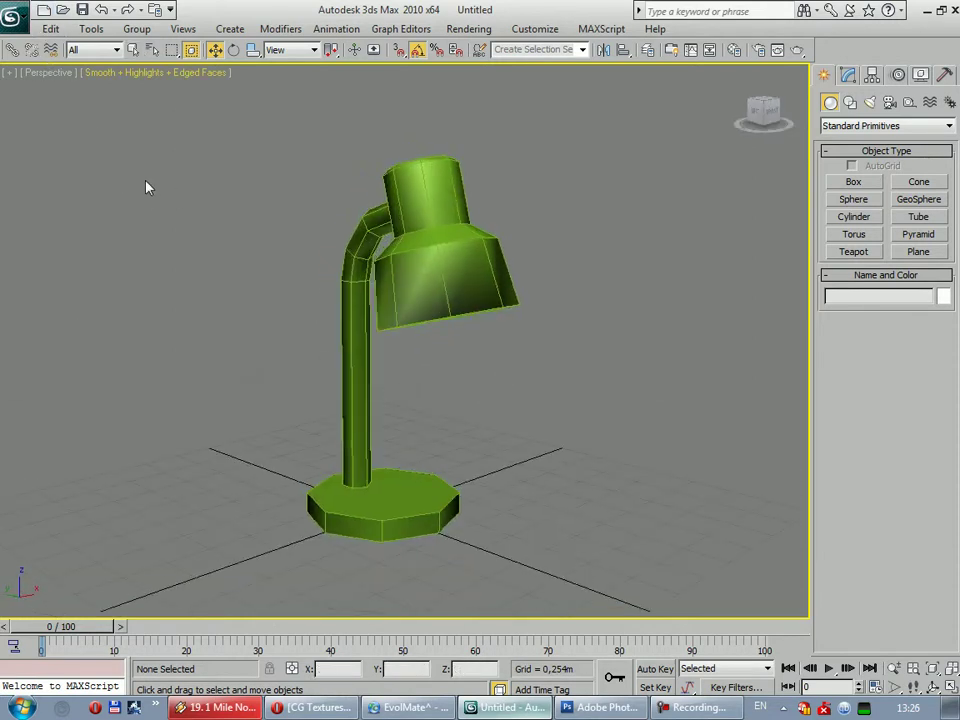
Save As with file name lamp, then reselect the merged lamp object
left_click(14, 18)
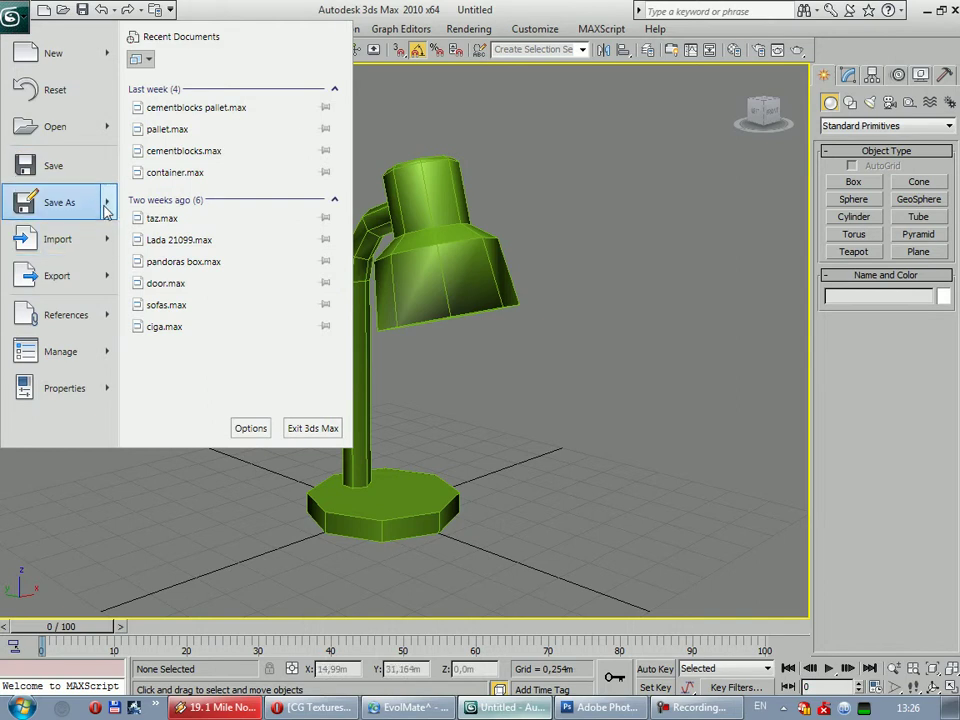
left_click(78, 206)
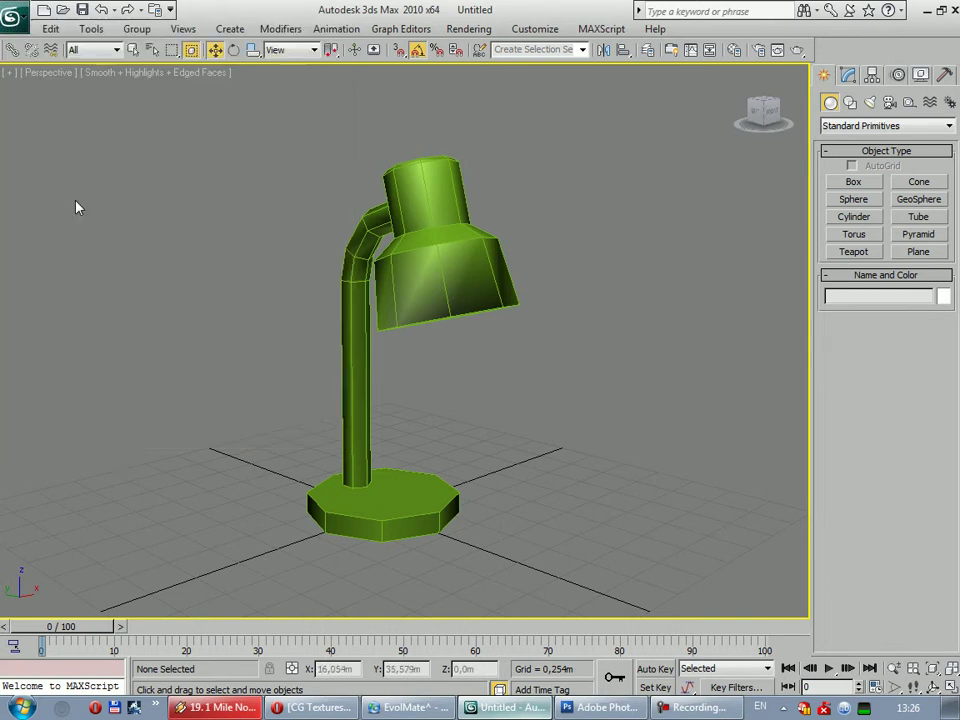
type("lamp")
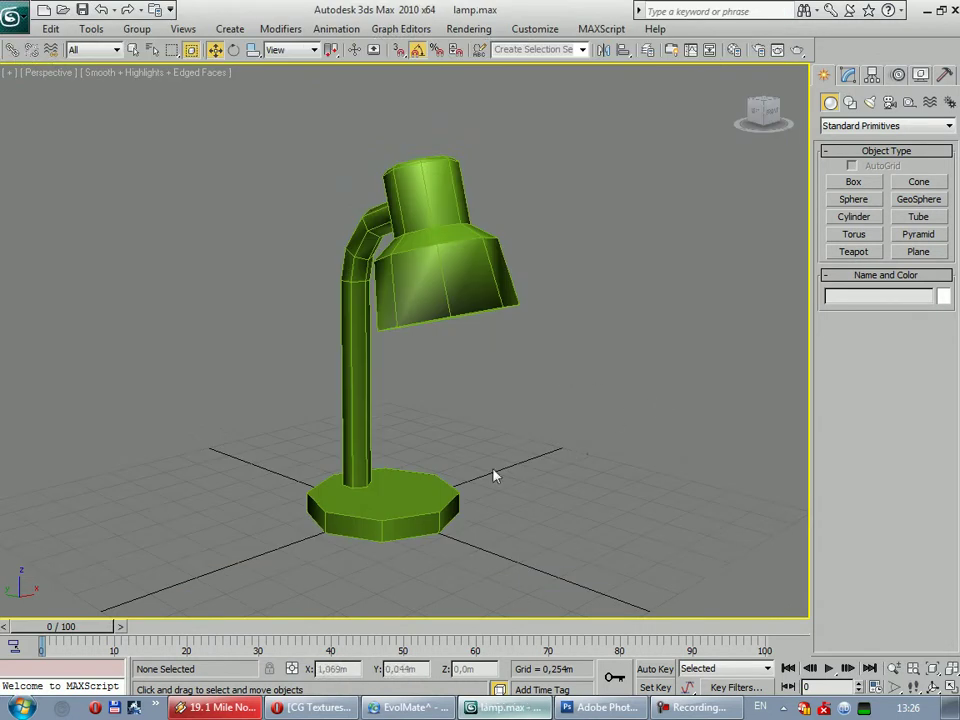
mouse_move(493, 476)
middle_mouse_down("alt")
mouse_move(446, 514)
mouse_move(486, 495)
mouse_move(403, 465)
mouse_move(418, 482)
mouse_move(407, 516)
middle_mouse_up("alt")
left_click(407, 516)
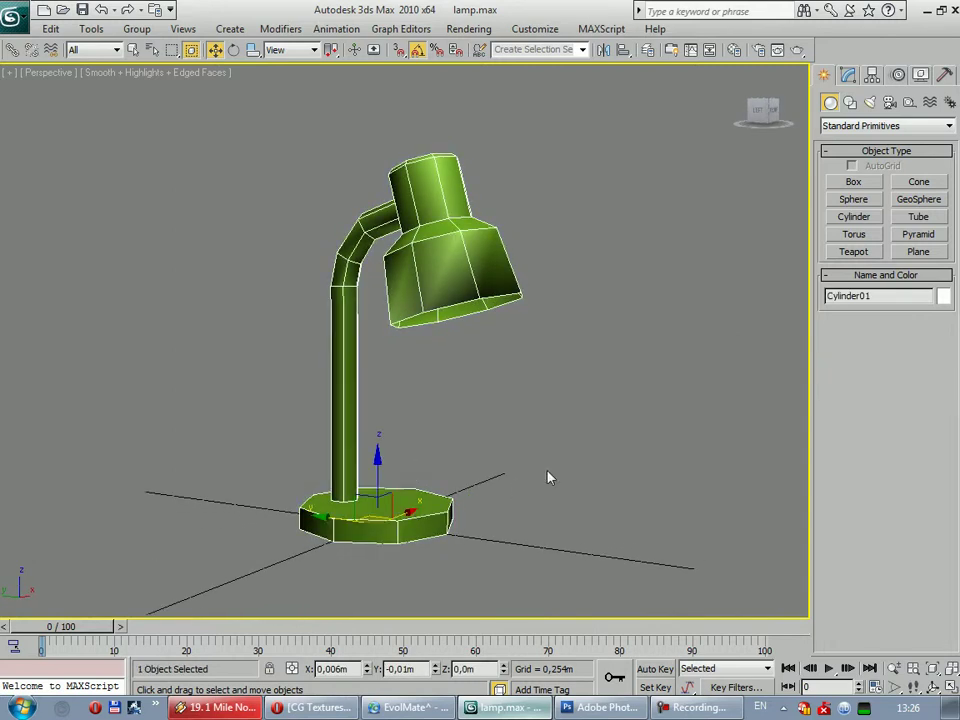
Change the lamp's material to the mental ray type in the Material Editor
key("m")
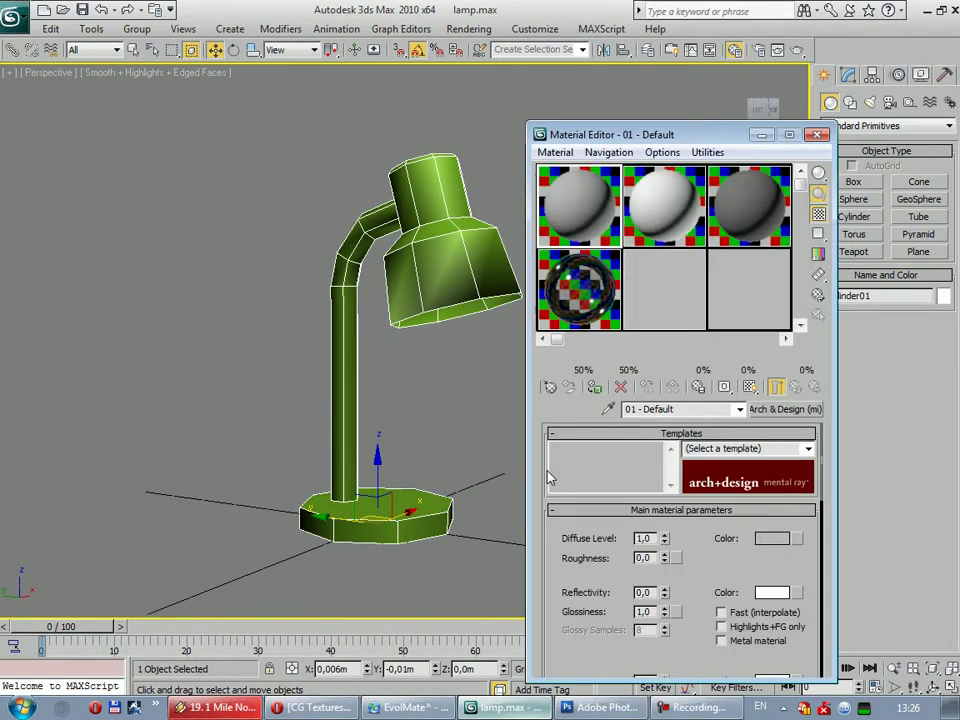
left_click_drag(600, 134, 582, 65)
left_click(790, 379)
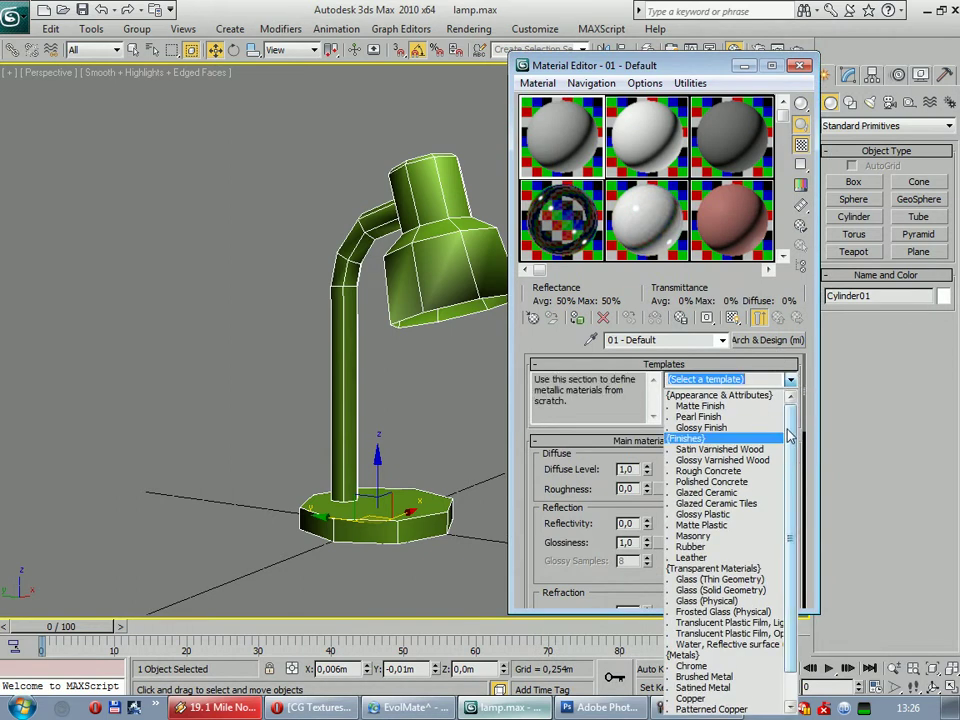
left_click(790, 379)
left_click(767, 339)
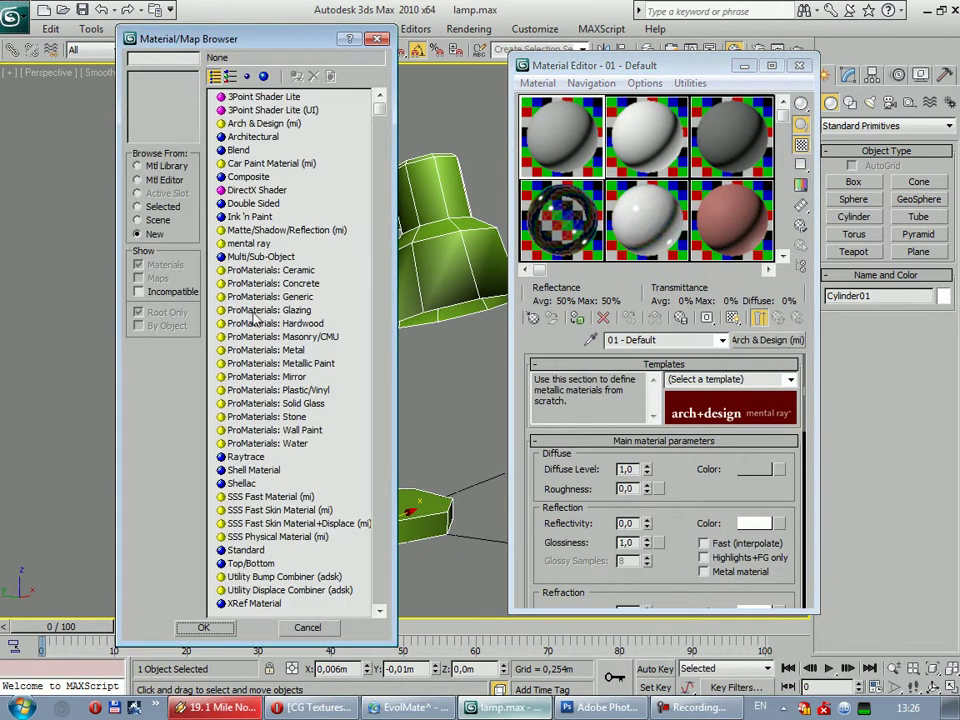
double_click(250, 243)
Use Ambient/Reflective Occlusion as the surface shader with 64 samples and test-render
left_click(702, 393)
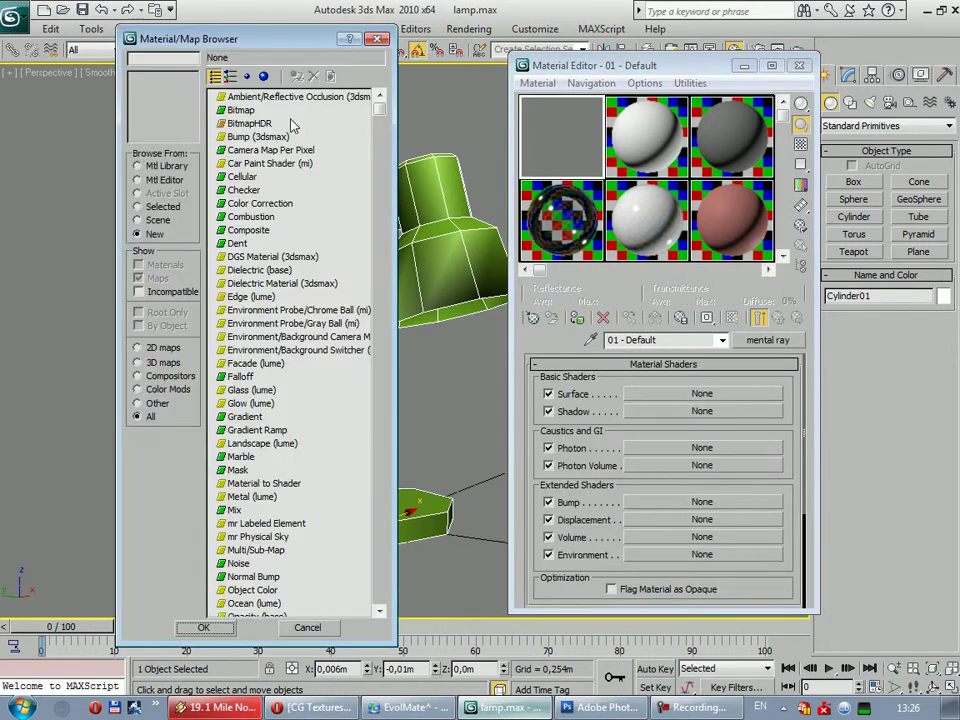
double_click(290, 96)
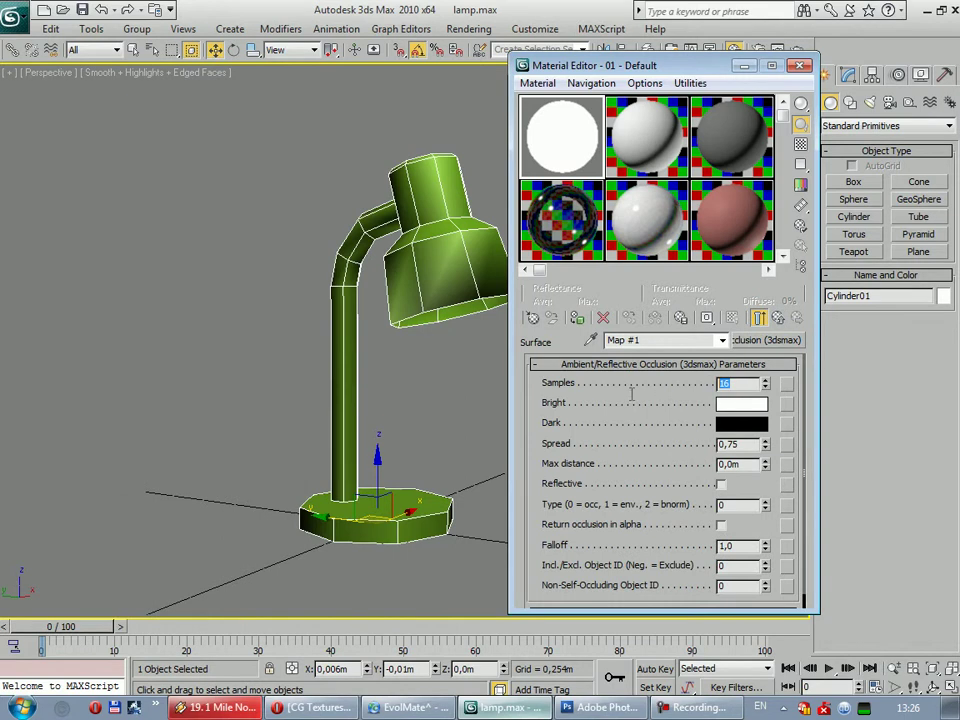
type("64")
key("Return")
left_click(431, 368)
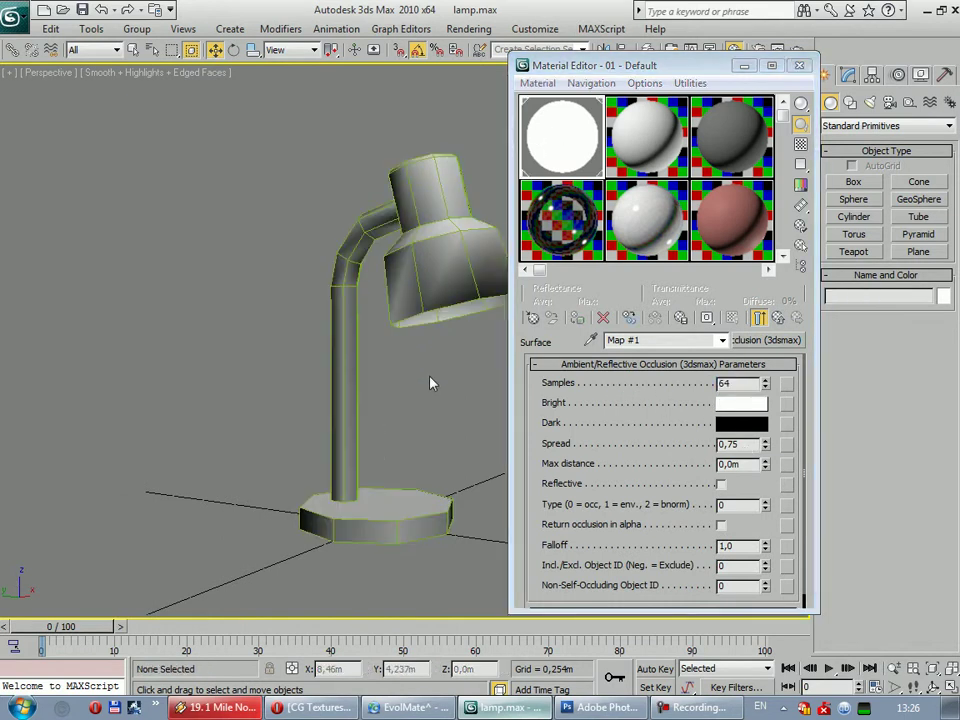
key("shift+q")
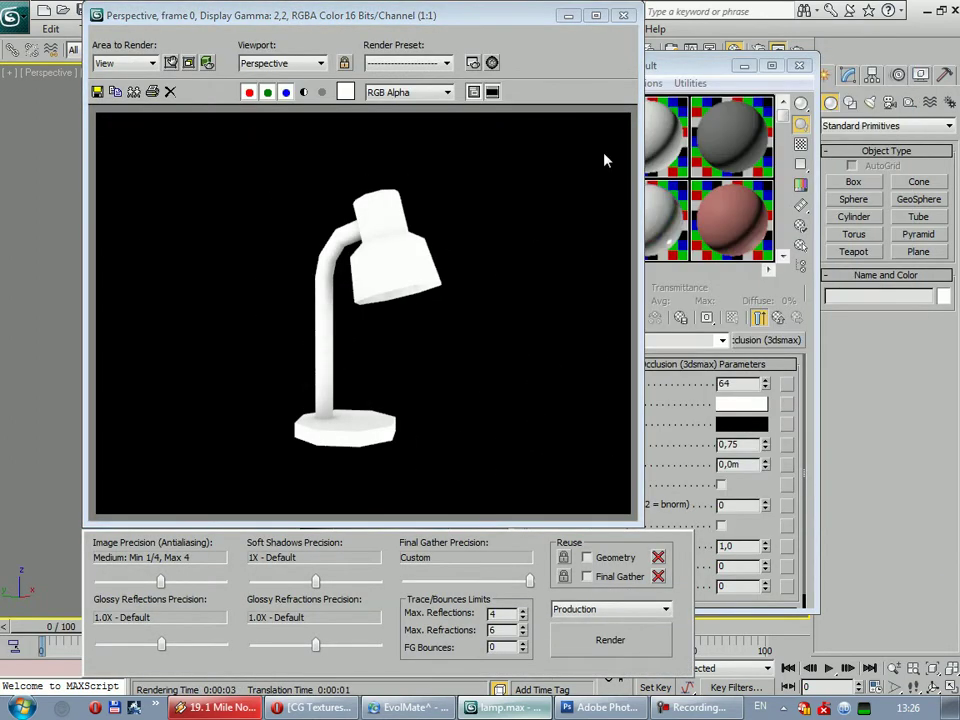
left_click(623, 15)
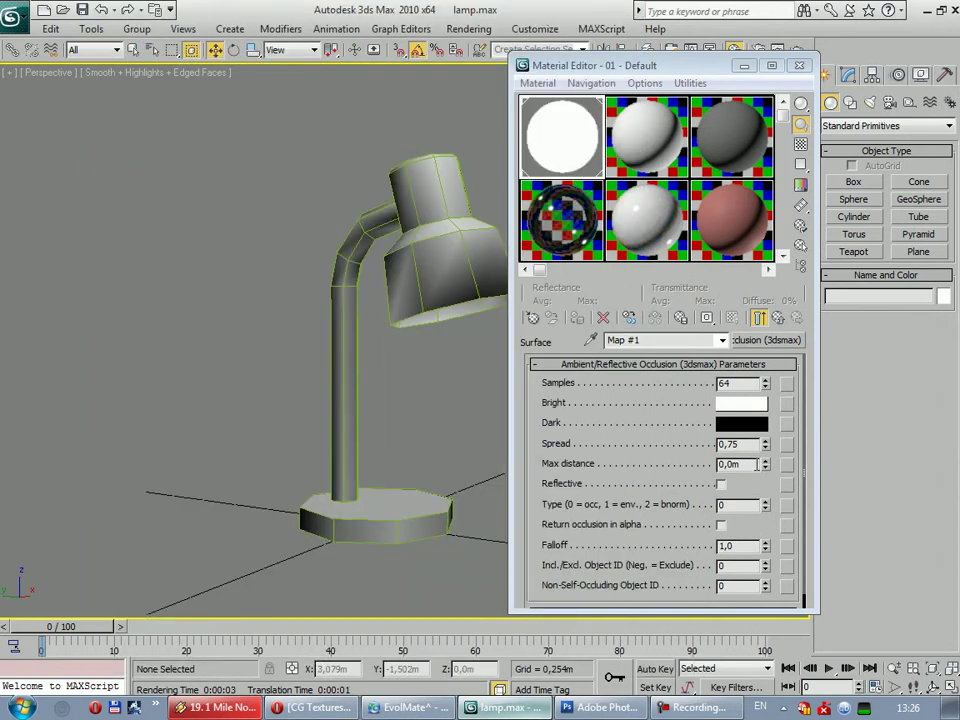
Set the occlusion Max distance to 1.0m and test-render the lamp twice more
left_click(720, 464)
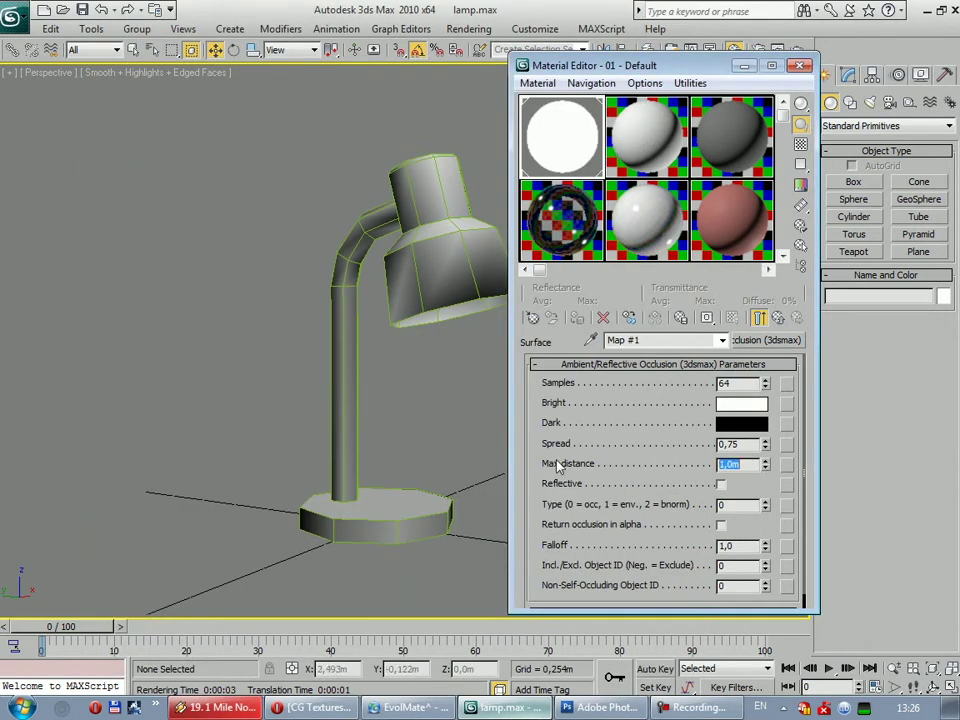
type("1")
key("Return")
left_click(444, 424)
key("shift+q")
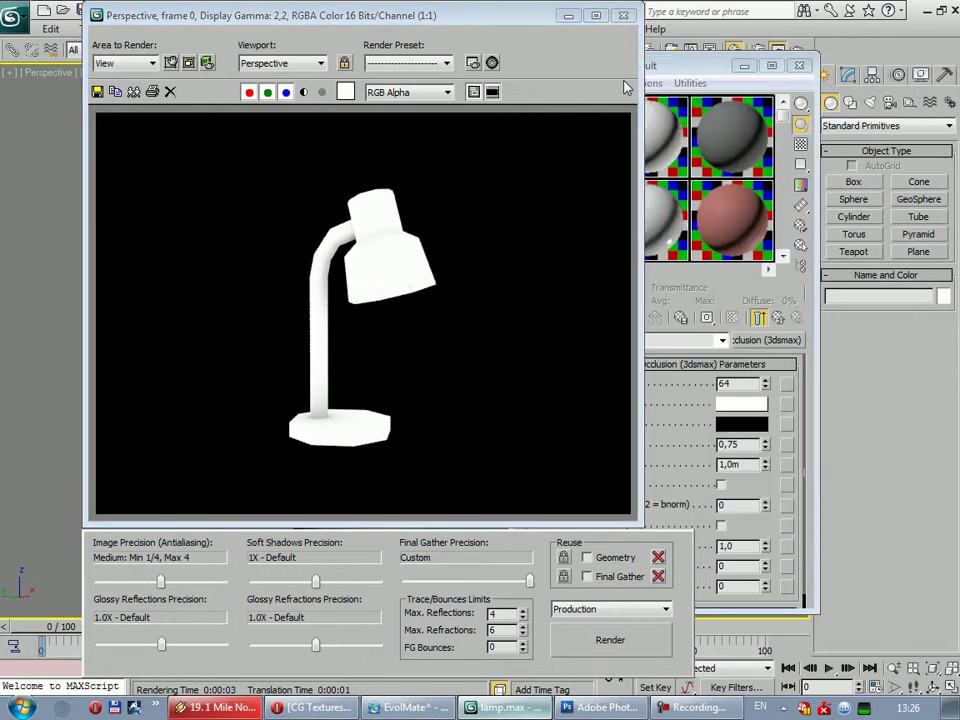
left_click(622, 15)
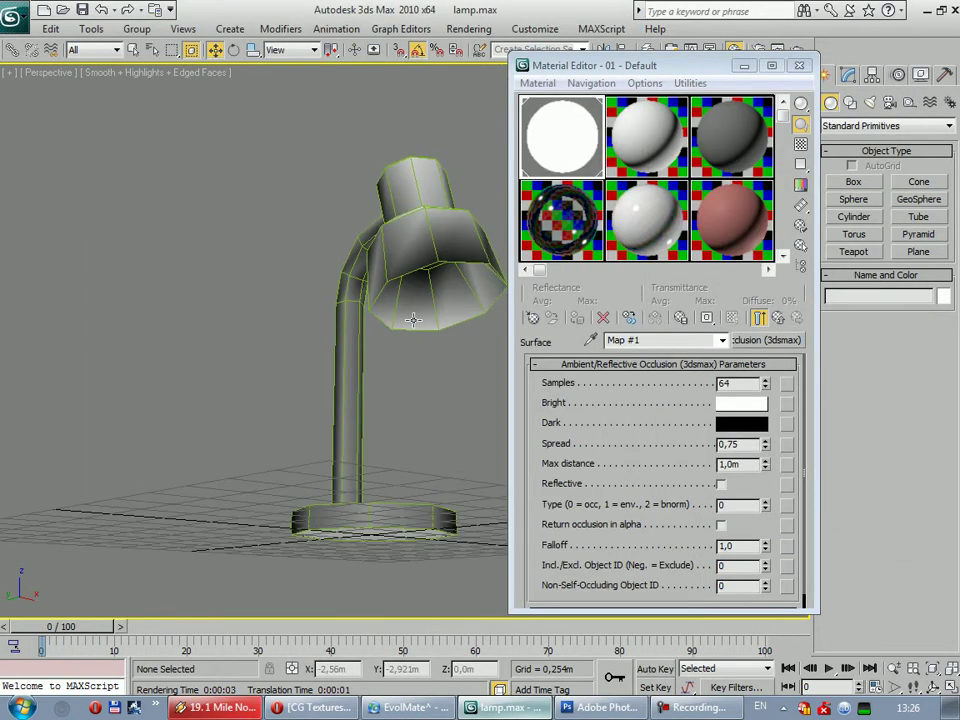
key("shift+q")
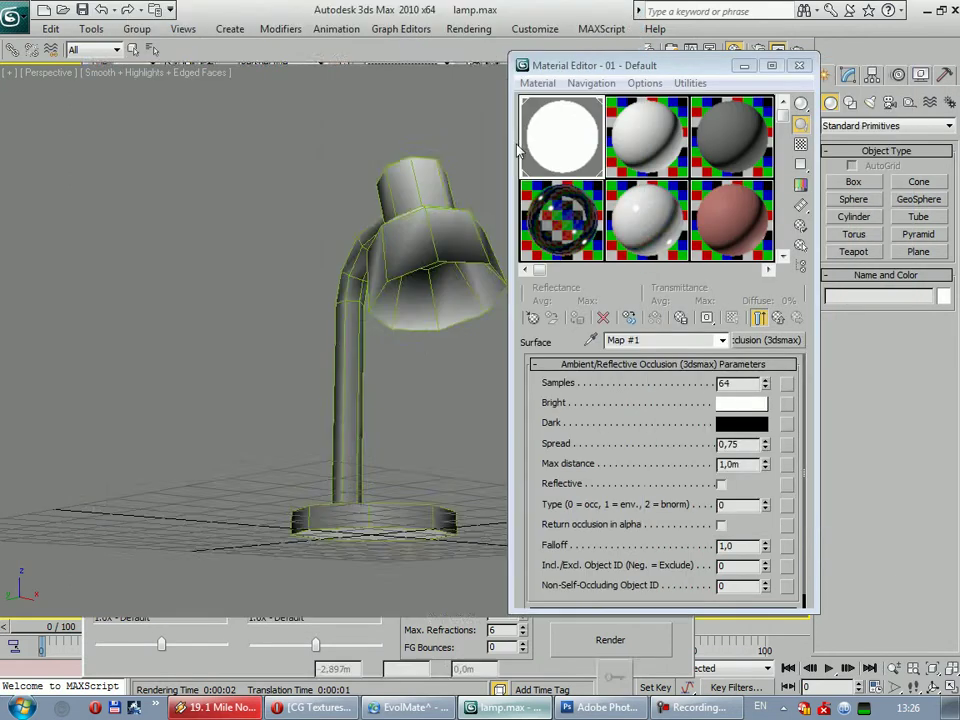
left_click(623, 15)
mouse_move(380, 380)
middle_mouse_down("alt")
mouse_move(489, 377)
mouse_move(473, 380)
middle_mouse_up("alt")
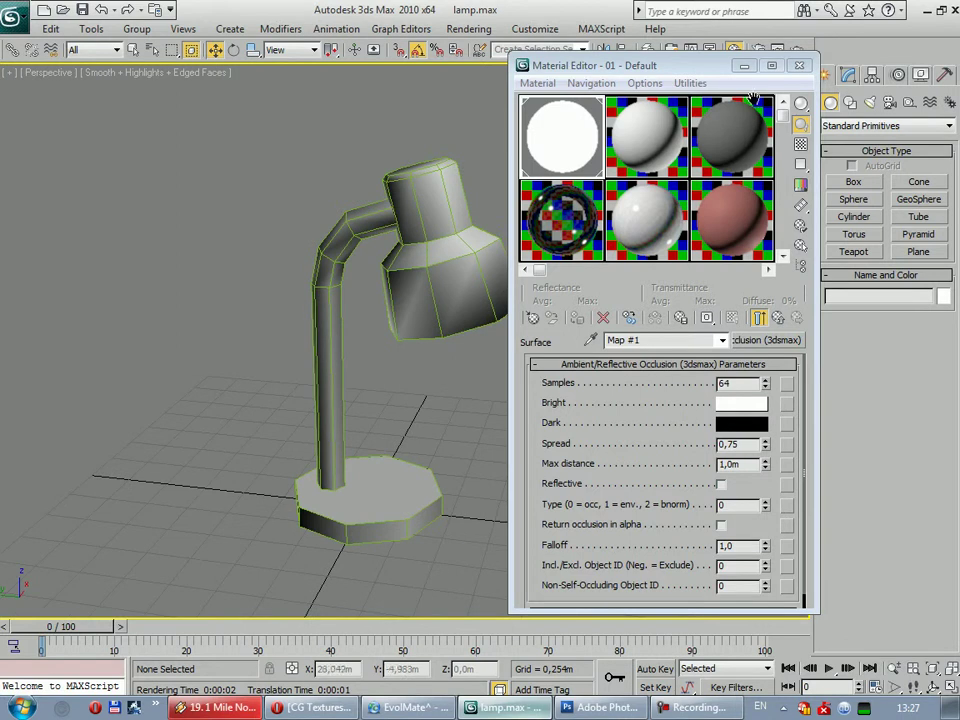
left_click(799, 65)
left_click(468, 277)
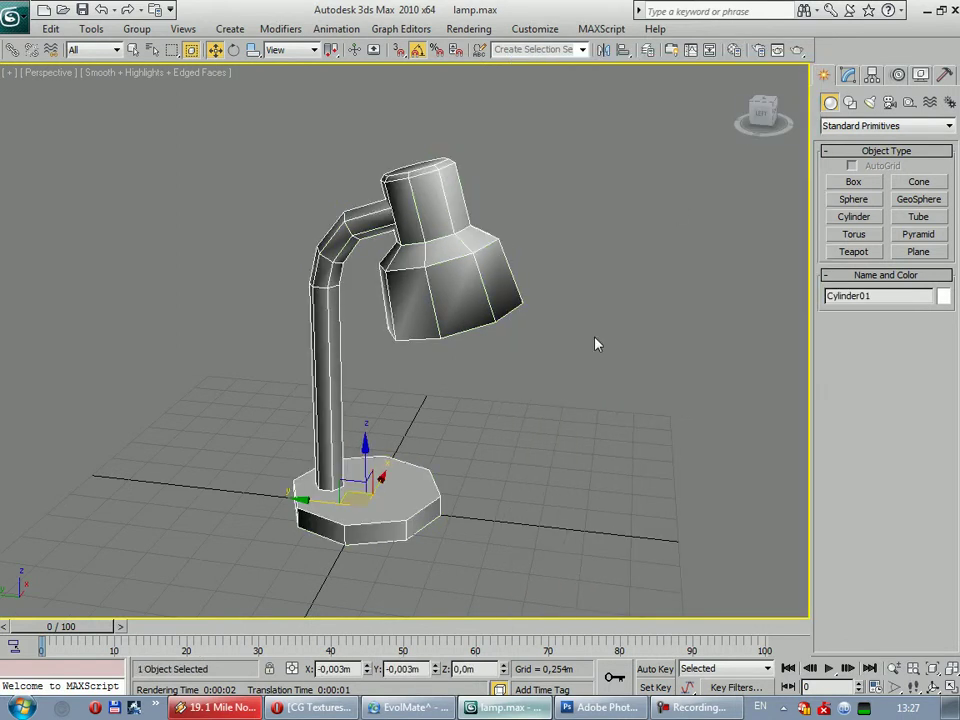
Add a CompleteMap element at 1024x1024 in Render To Texture
left_click(495, 349)
left_click(465, 285)
key("0")
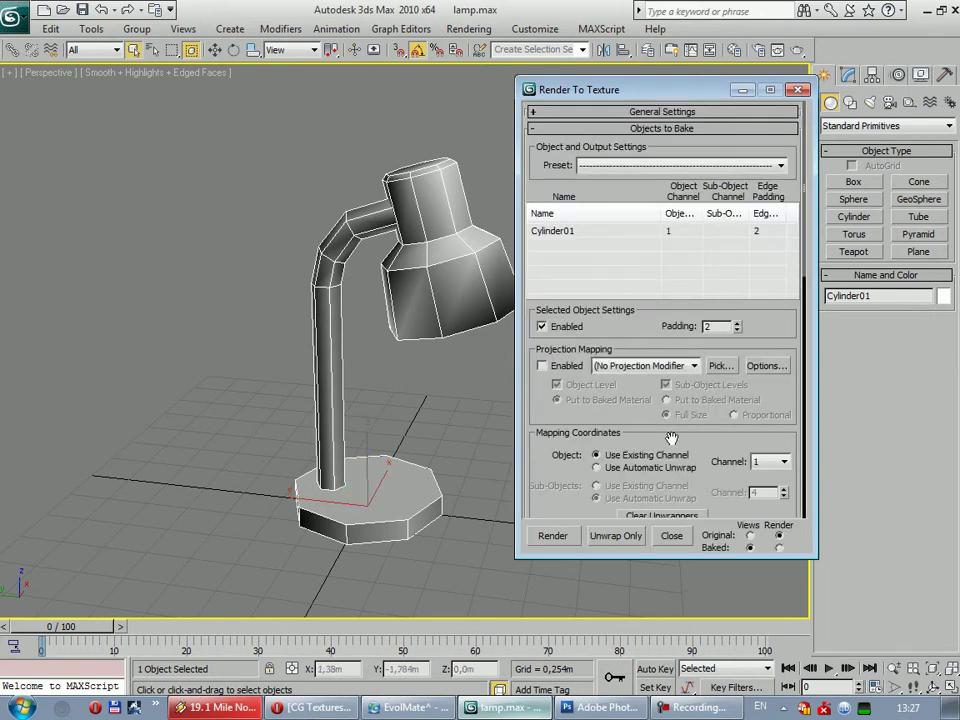
scroll(790, 410, "down", 5)
left_click(594, 425)
left_click(505, 284)
left_click(450, 433)
scroll(775, 292, "down", 3)
left_click(766, 401)
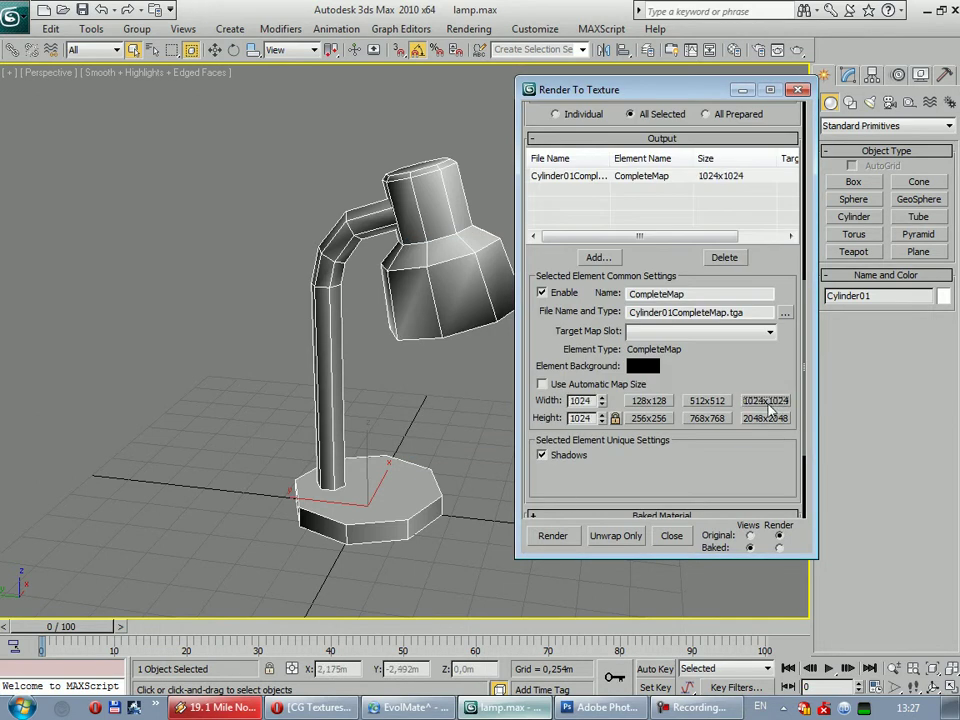
Start the CompleteMap bake, accept the overwrite warnings, then cancel it
left_click(553, 537)
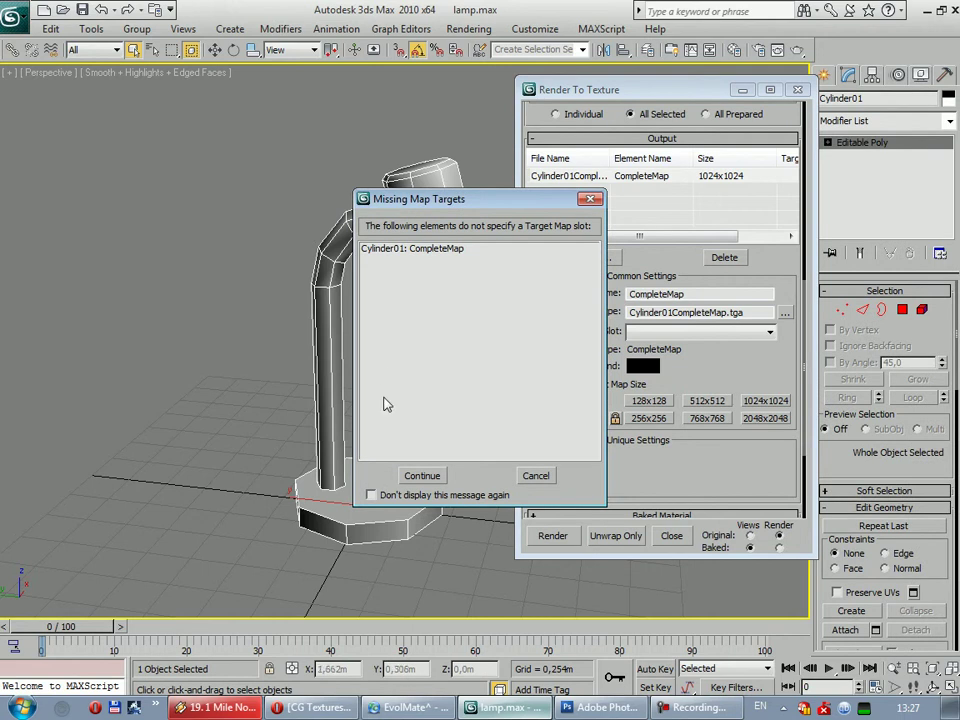
left_click(418, 476)
left_click(328, 391)
left_click(440, 371)
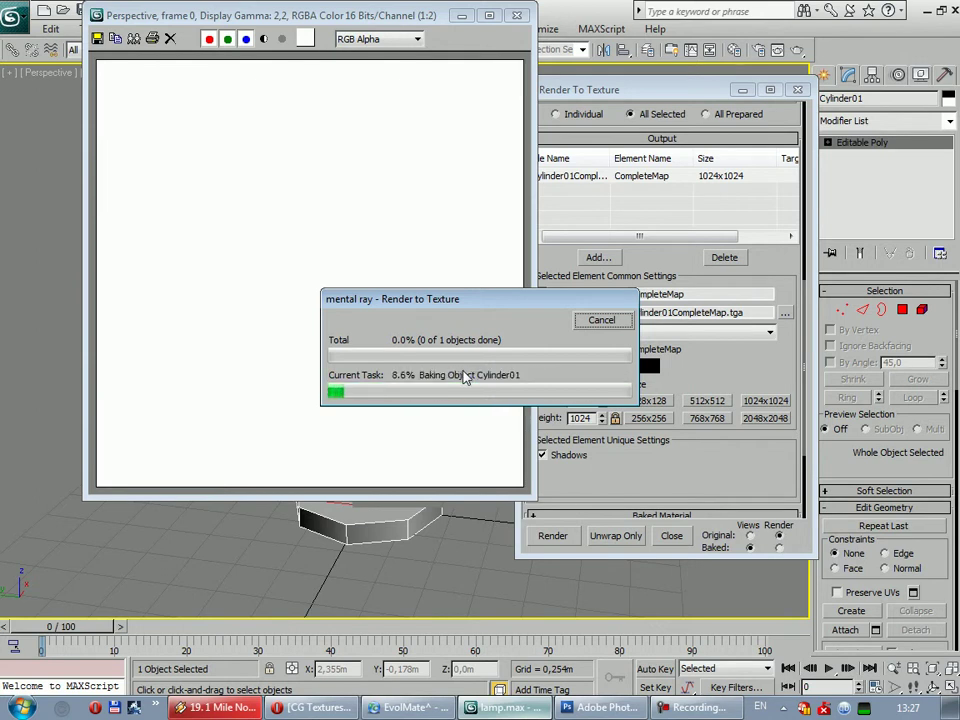
left_click(617, 323)
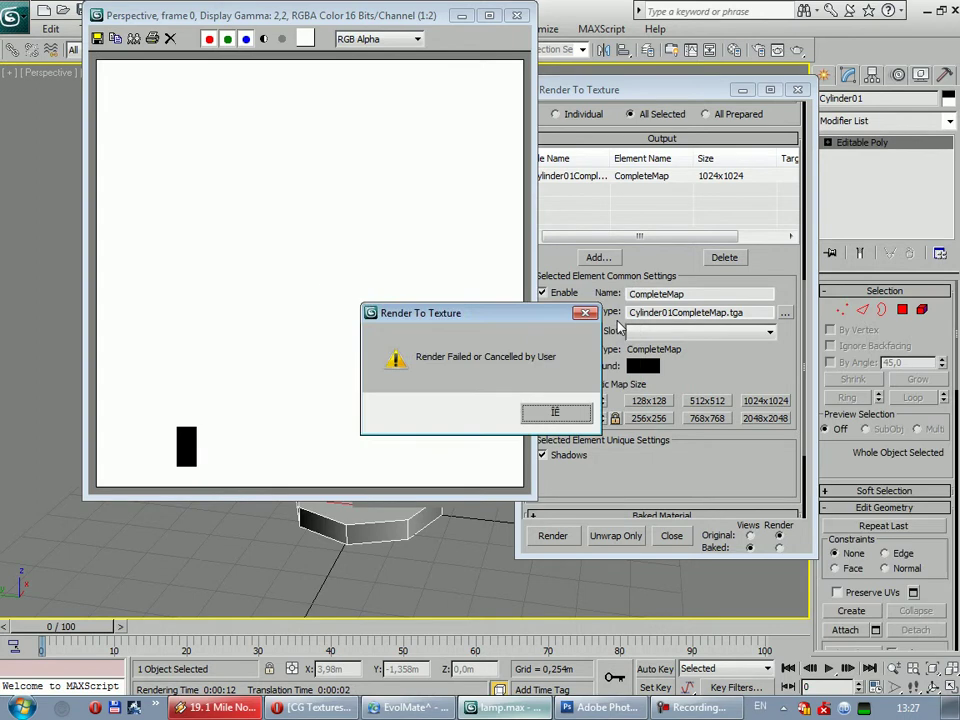
left_click(556, 411)
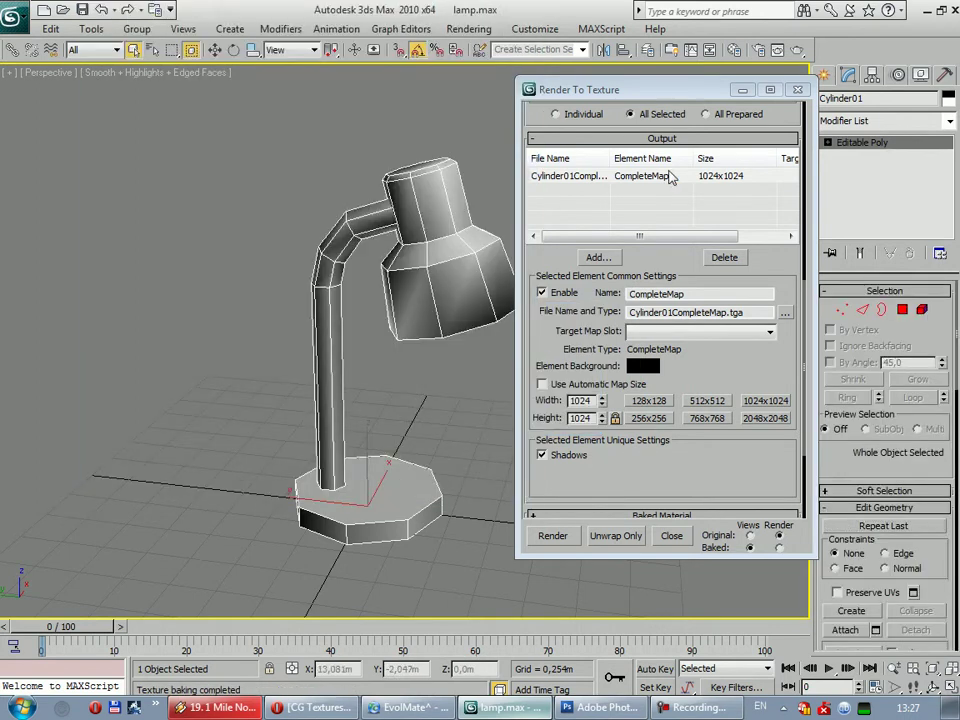
left_click(621, 175)
Replace CompleteMap with an Ambient Occlusion (MR) bake element at 1024x1024
left_click(722, 258)
left_click(598, 258)
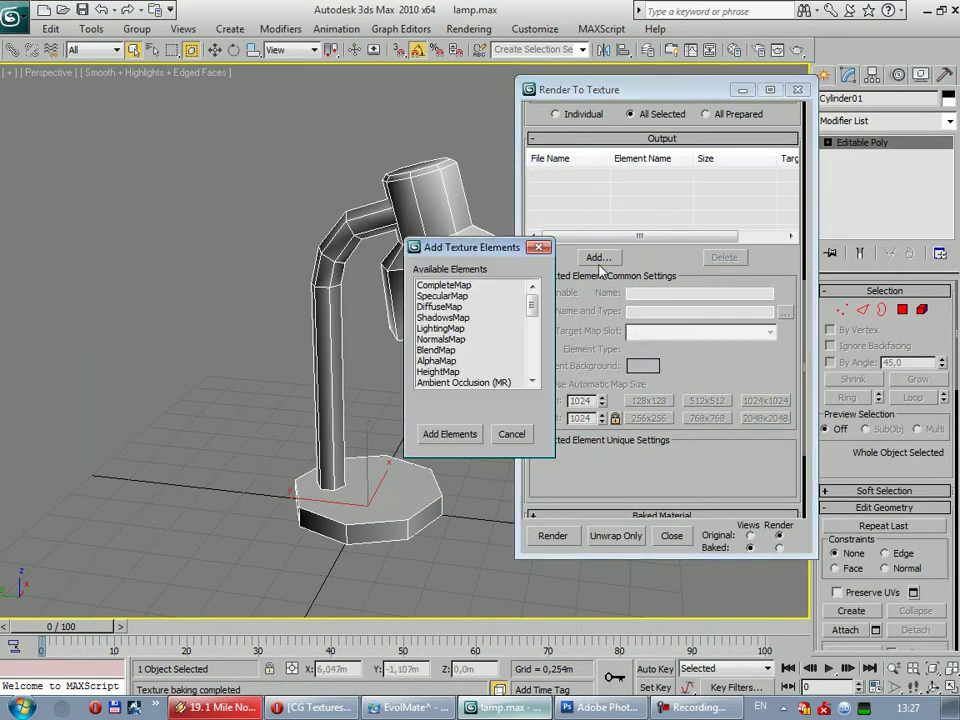
double_click(486, 382)
left_click(765, 401)
Run the occlusion bake, dismiss the render-failed message, and close both bake windows
left_click(553, 535)
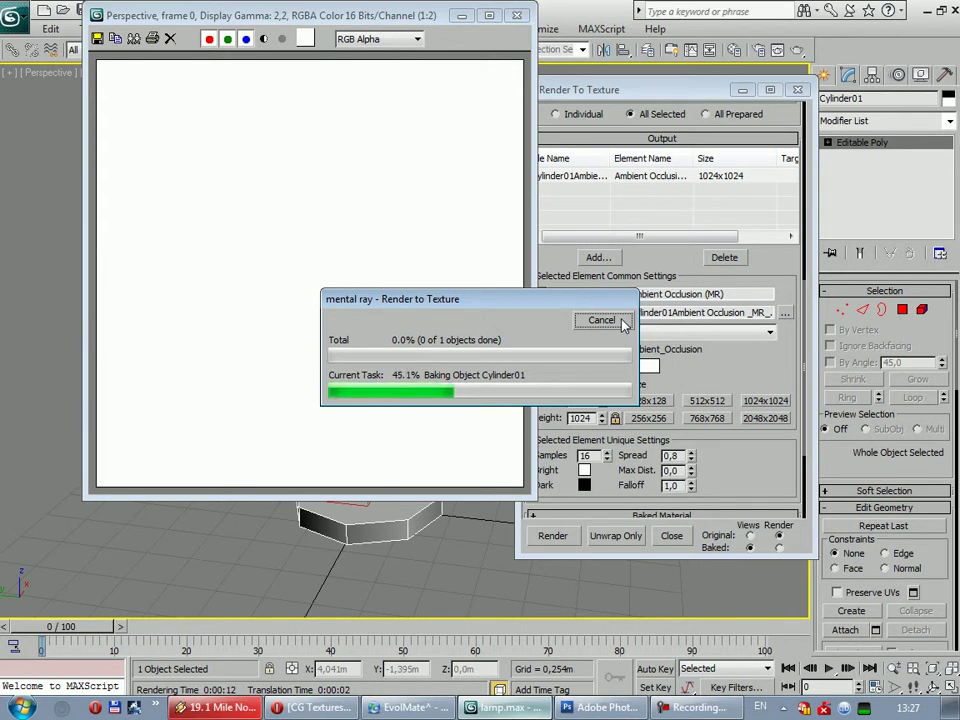
left_click(622, 321)
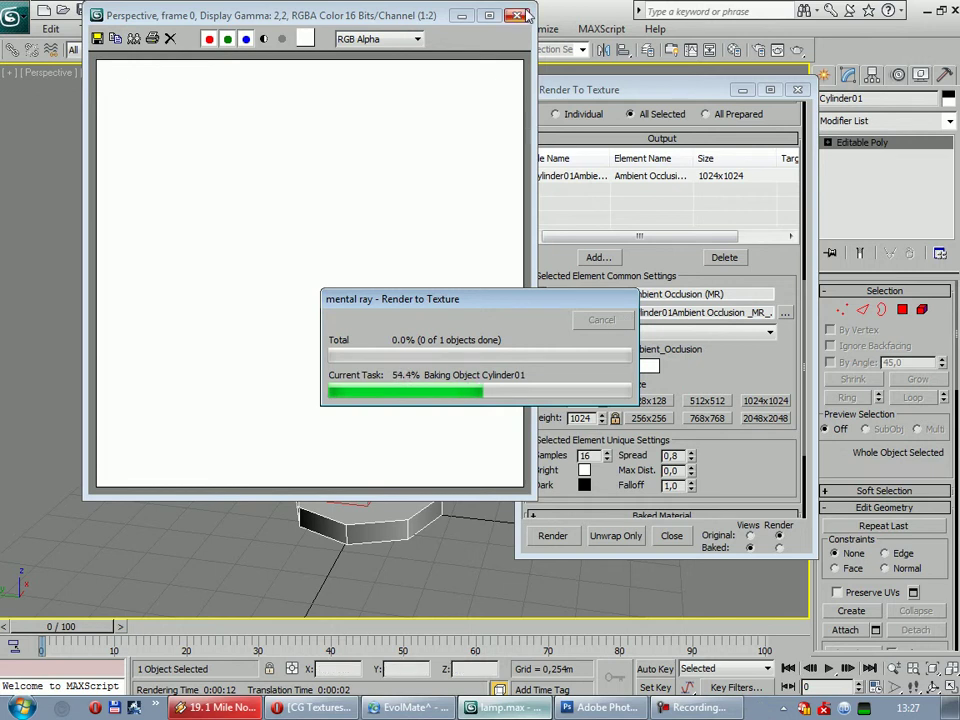
left_click(557, 410)
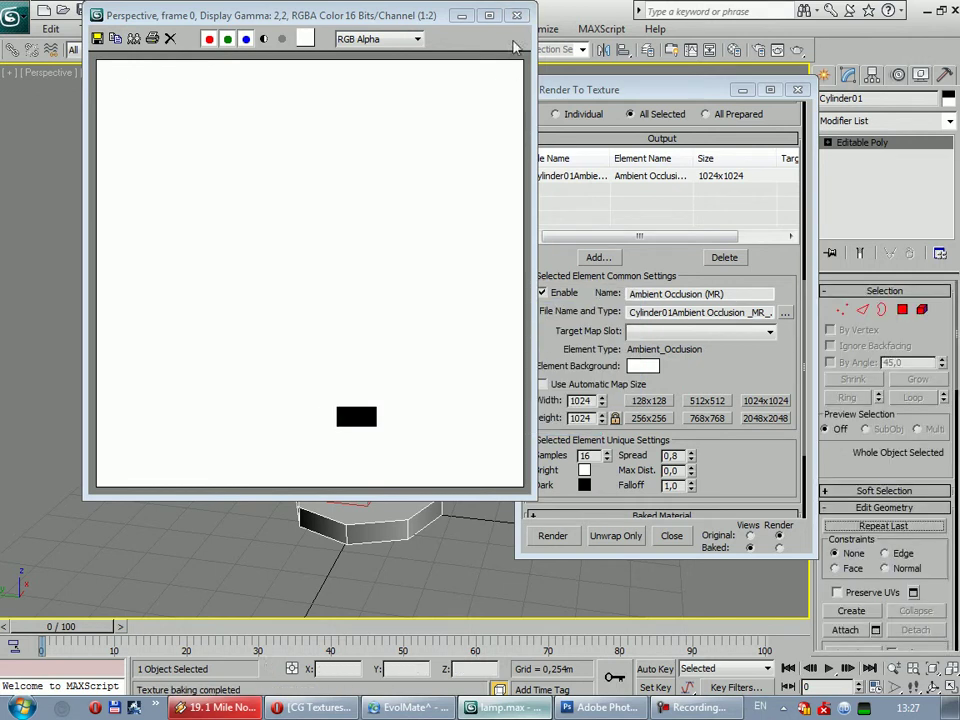
left_click(516, 15)
left_click(797, 89)
Reselect Cylinder01 and orbit to a lower side view of the lamp
left_click(598, 435)
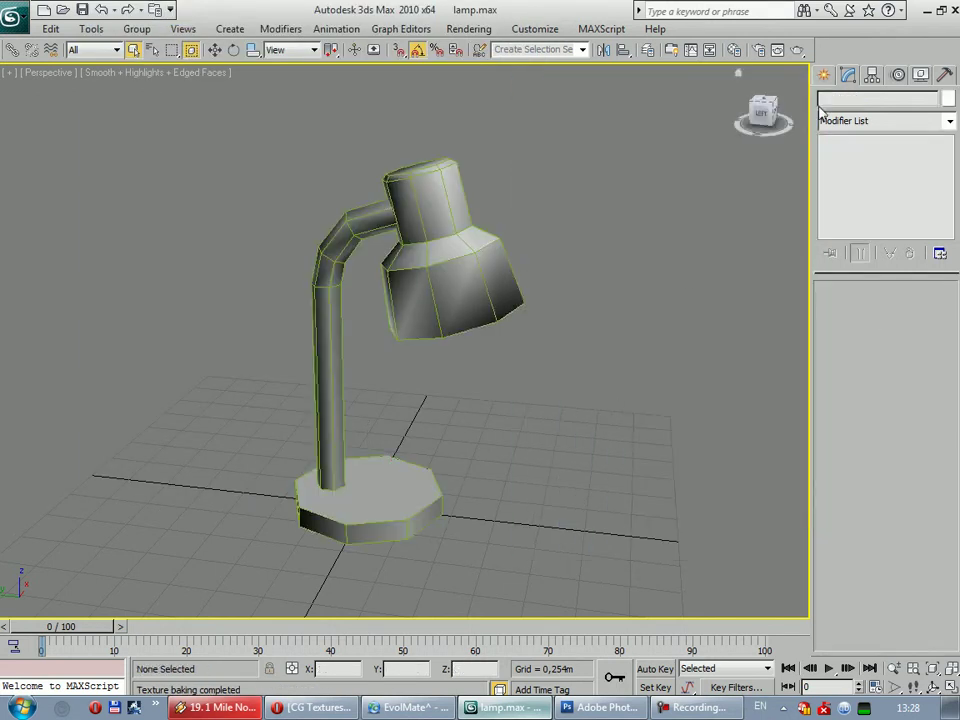
left_click(823, 75)
left_click(460, 270)
mouse_move(524, 512)
middle_mouse_down("alt")
mouse_move(454, 514)
mouse_move(482, 536)
mouse_move(452, 397)
mouse_move(486, 433)
mouse_move(519, 525)
mouse_move(416, 490)
middle_mouse_up("alt")
mouse_move(343, 478)
middle_mouse_down("alt")
mouse_move(456, 516)
mouse_move(516, 452)
mouse_move(471, 448)
mouse_move(406, 471)
middle_mouse_up("alt")
Set the occlusion Max distance to 0.3m and test-render the lamp
key("m")
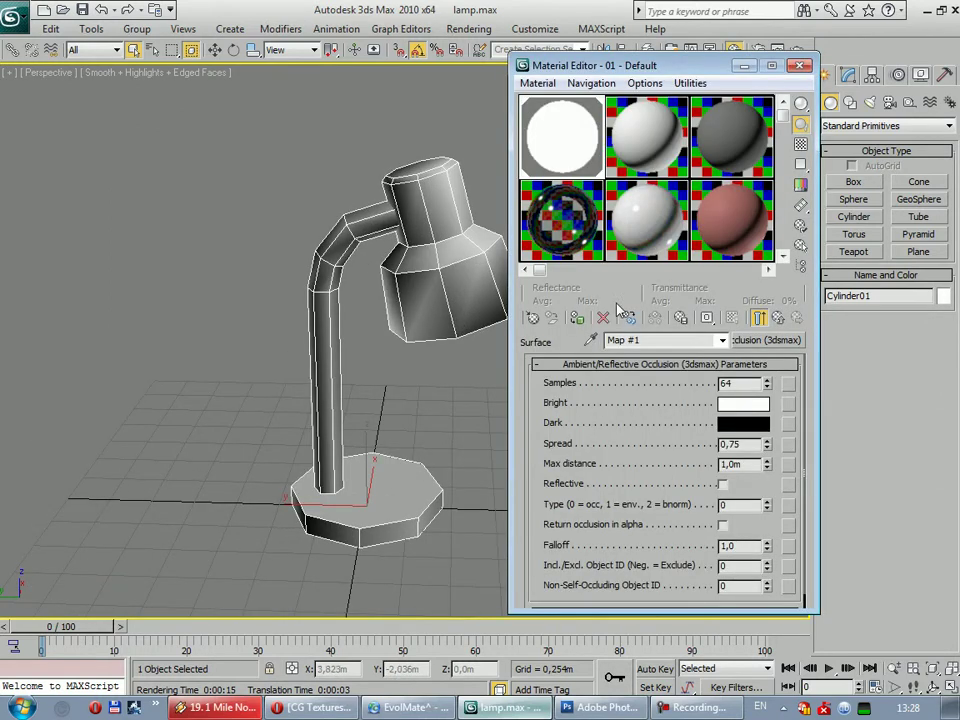
left_click(765, 340)
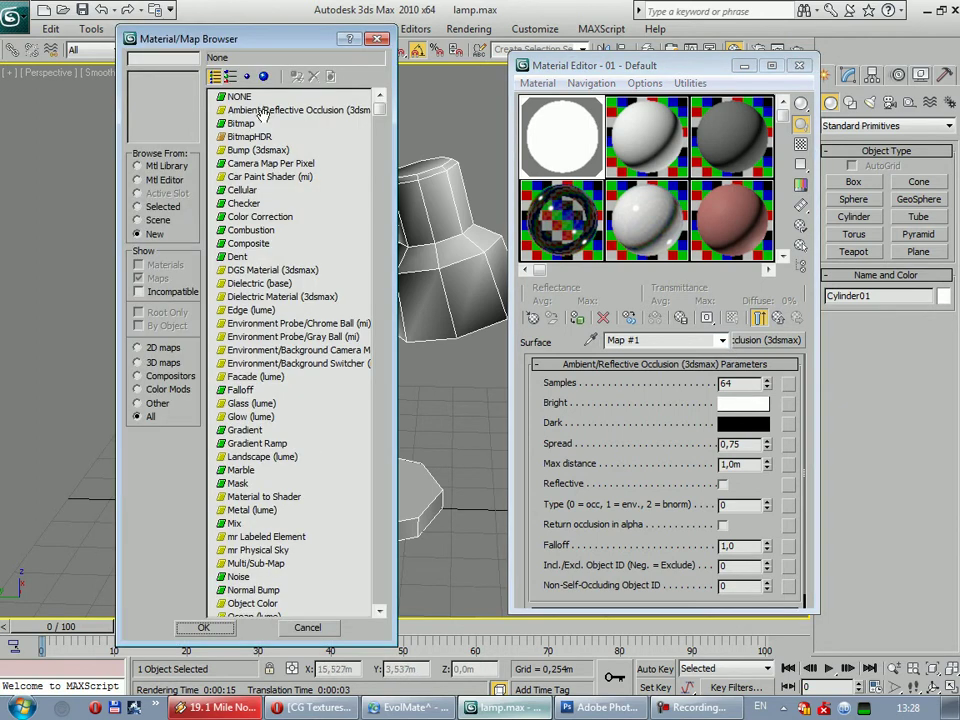
left_click(379, 41)
left_click_drag(757, 464, 654, 472)
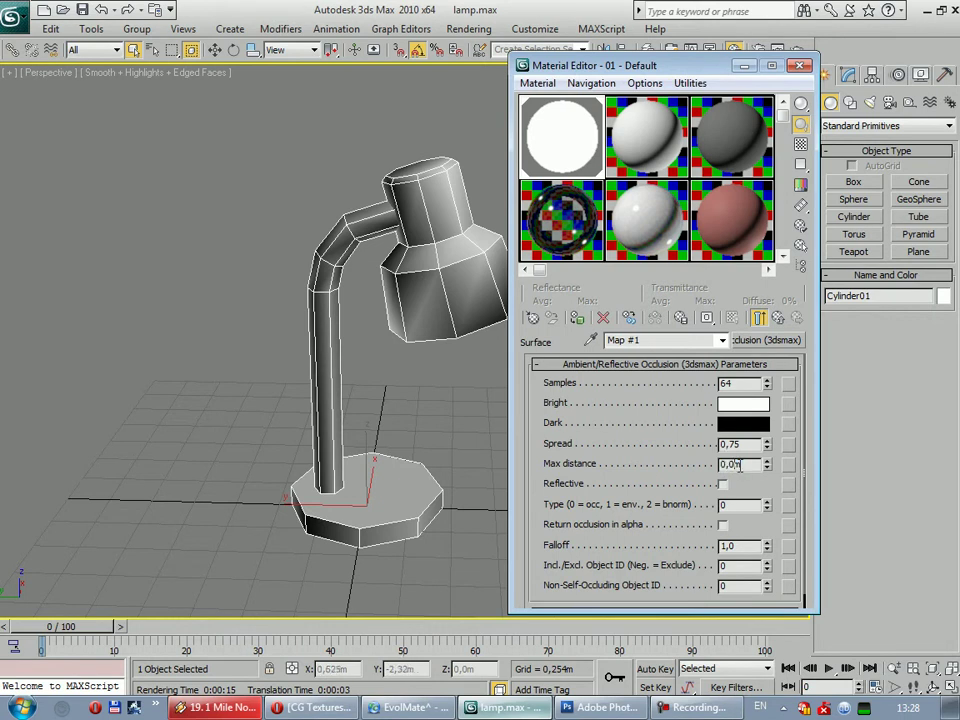
key("Return")
left_click(432, 459)
key("shift+q")
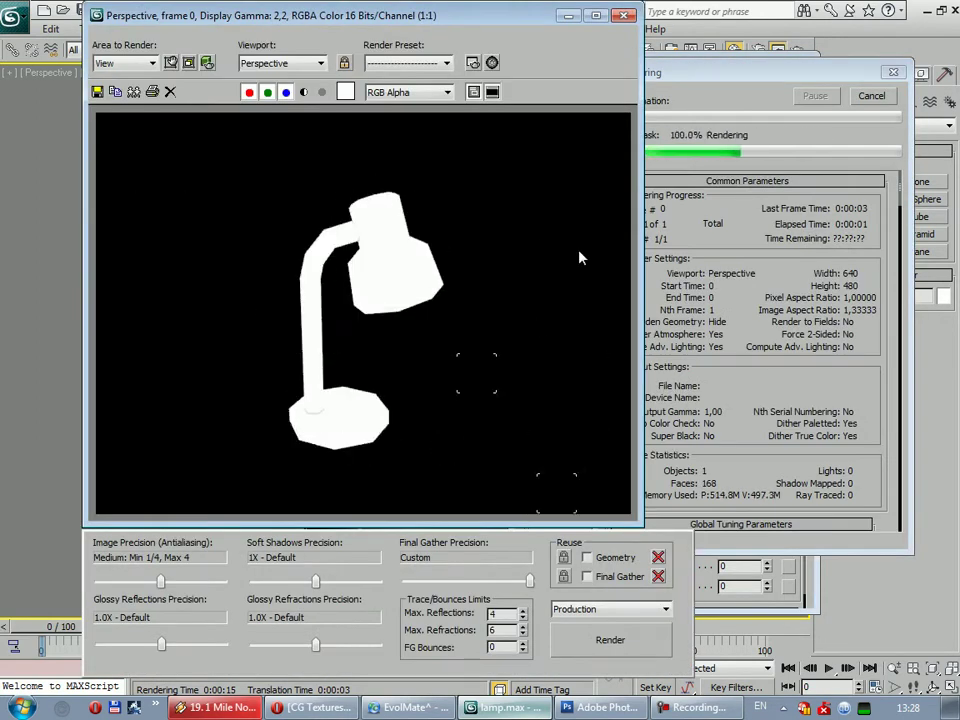
left_click(643, 75)
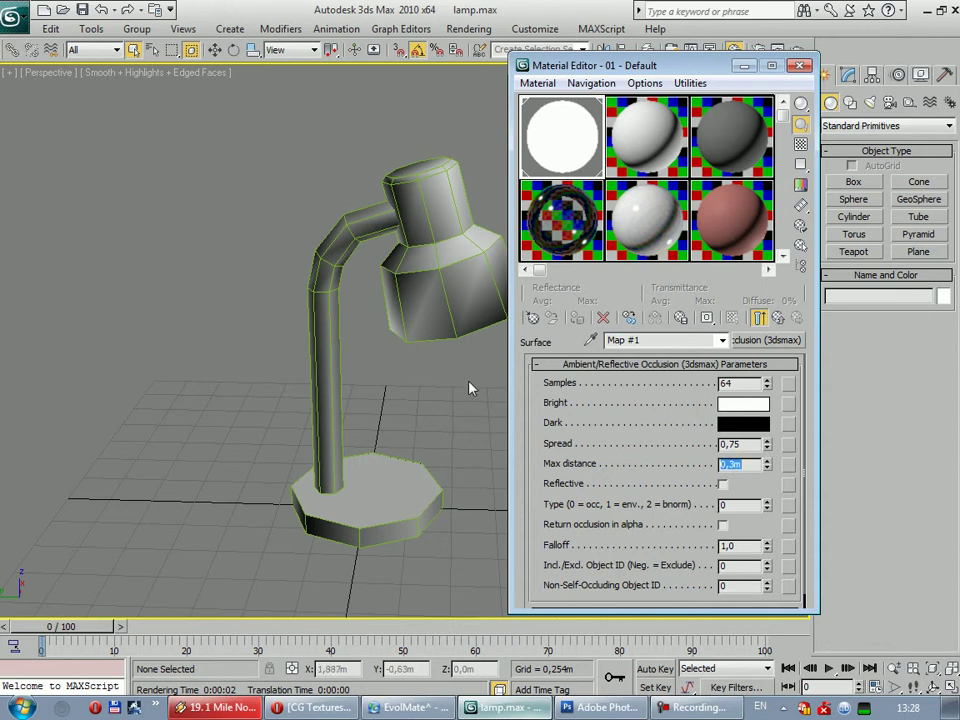
Shift the view left and render the lamp again
middle_click_drag(470, 388, 410, 400)
key("shift+q")
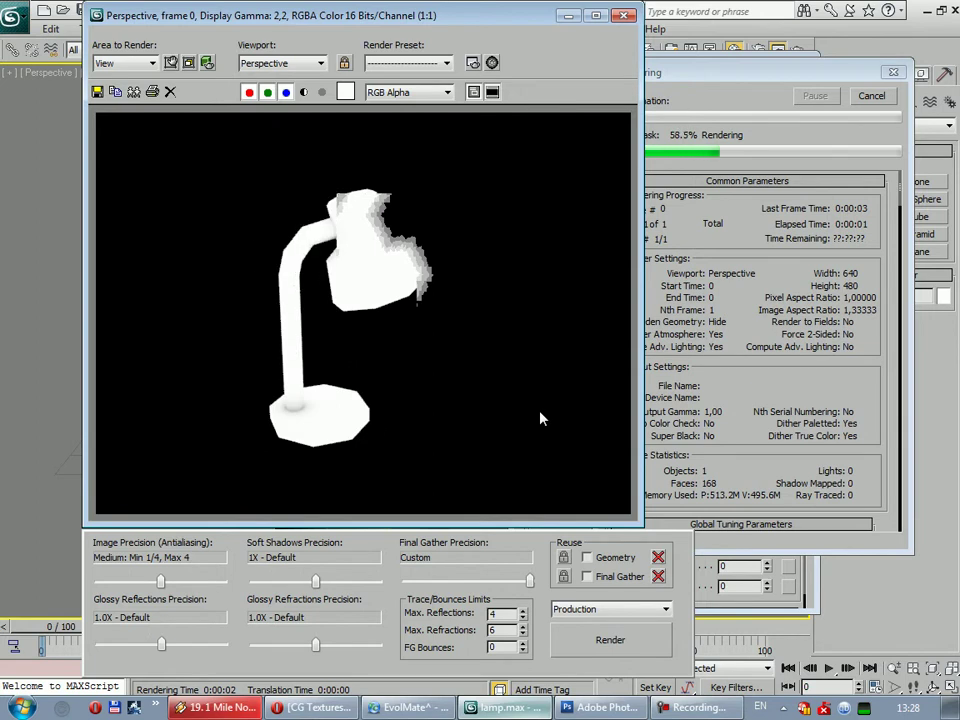
left_click(623, 15)
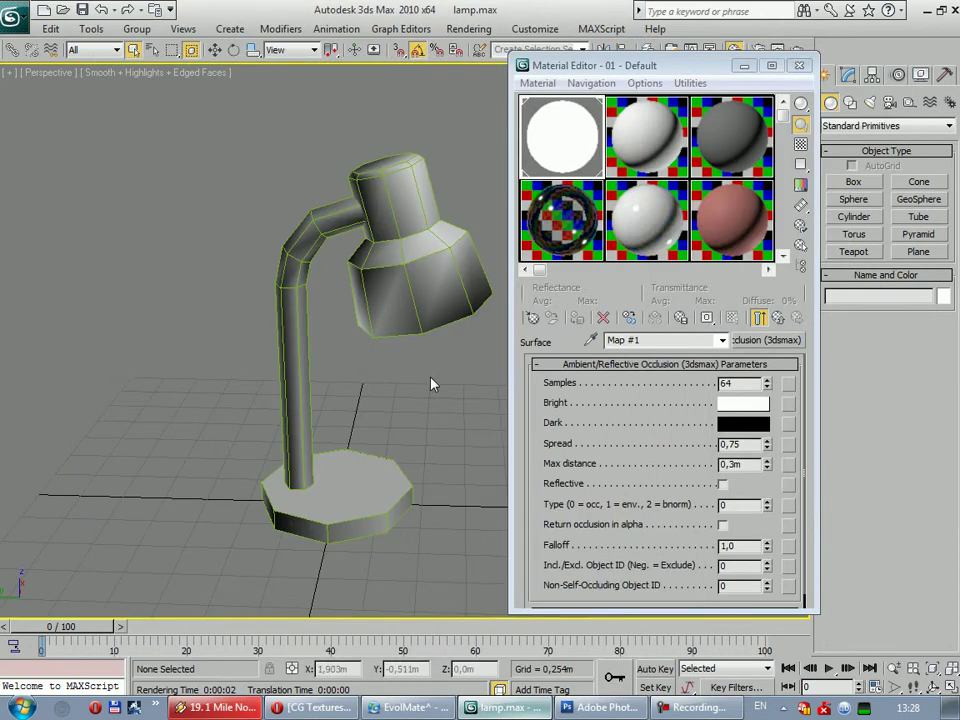
middle_click_drag(431, 386, 450, 432, "alt")
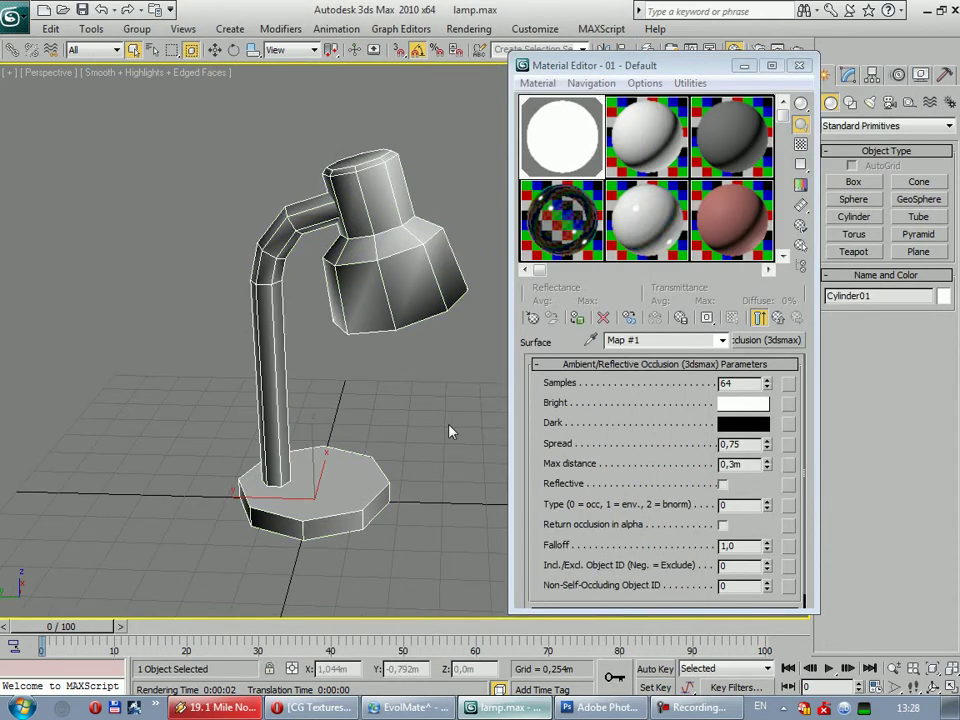
Swap the occlusion element for a 1024x1024 CompleteMap and bake Cylinder01
key("0")
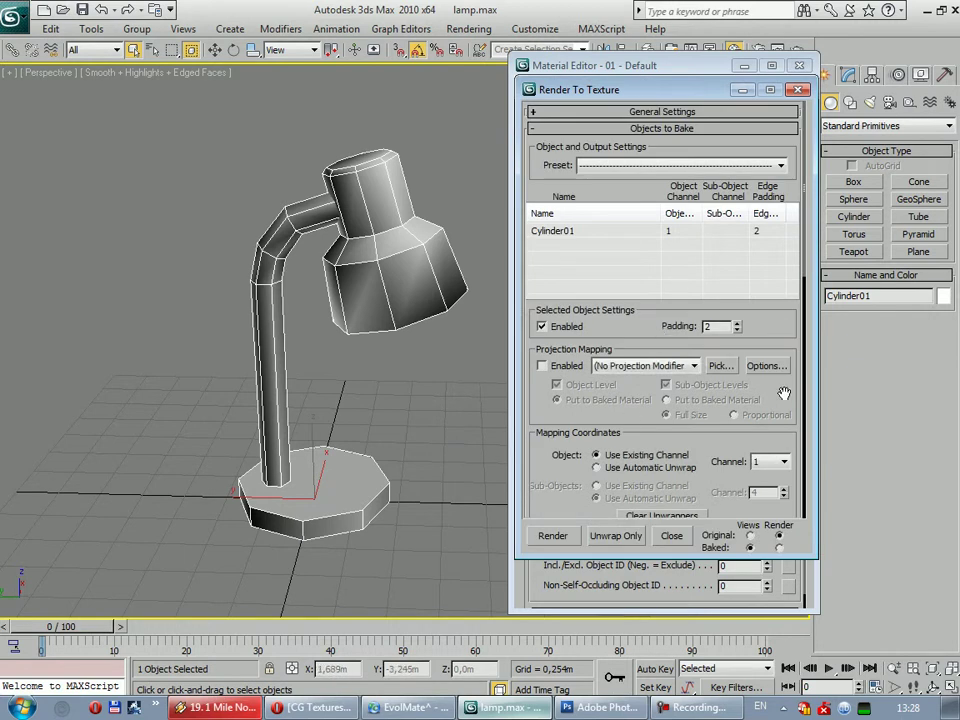
left_click(806, 387)
left_click(570, 391)
left_click(724, 472)
left_click(598, 472)
left_click(444, 285)
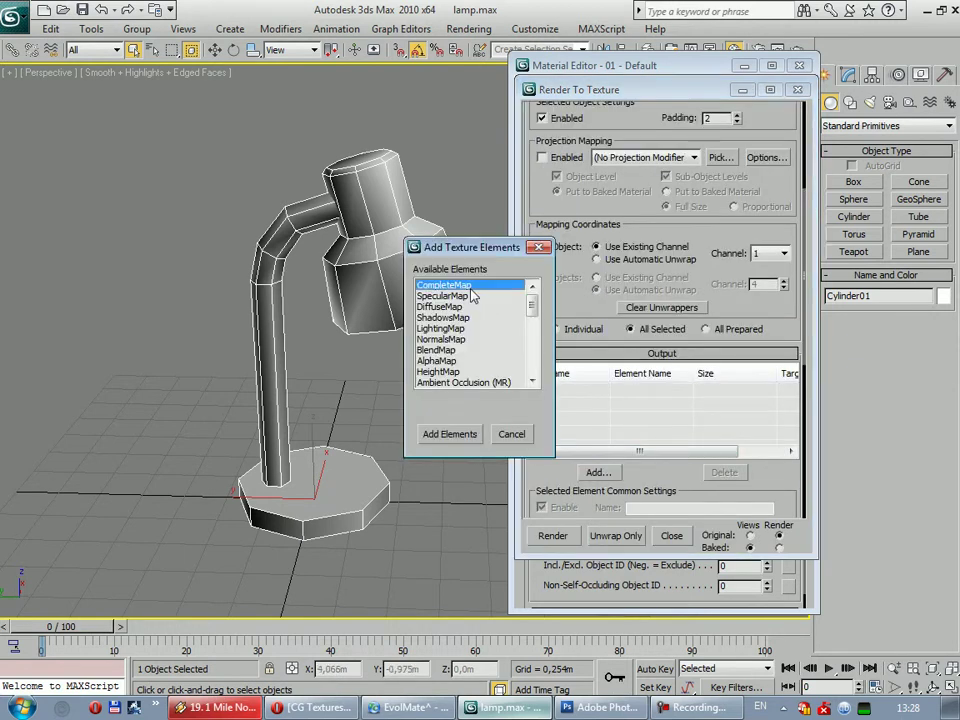
left_click(449, 434)
left_click_drag(790, 496, 790, 342)
left_click(765, 461)
left_click(553, 536)
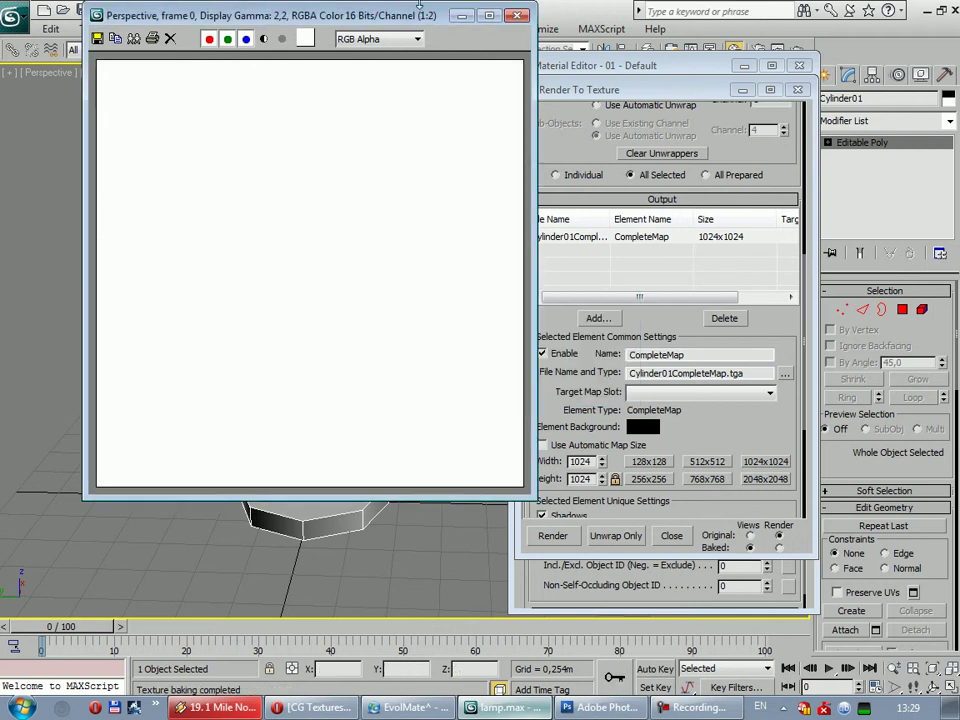
Close the bake windows and return to the parent 01 - Default material
left_click(517, 15)
left_click(797, 89)
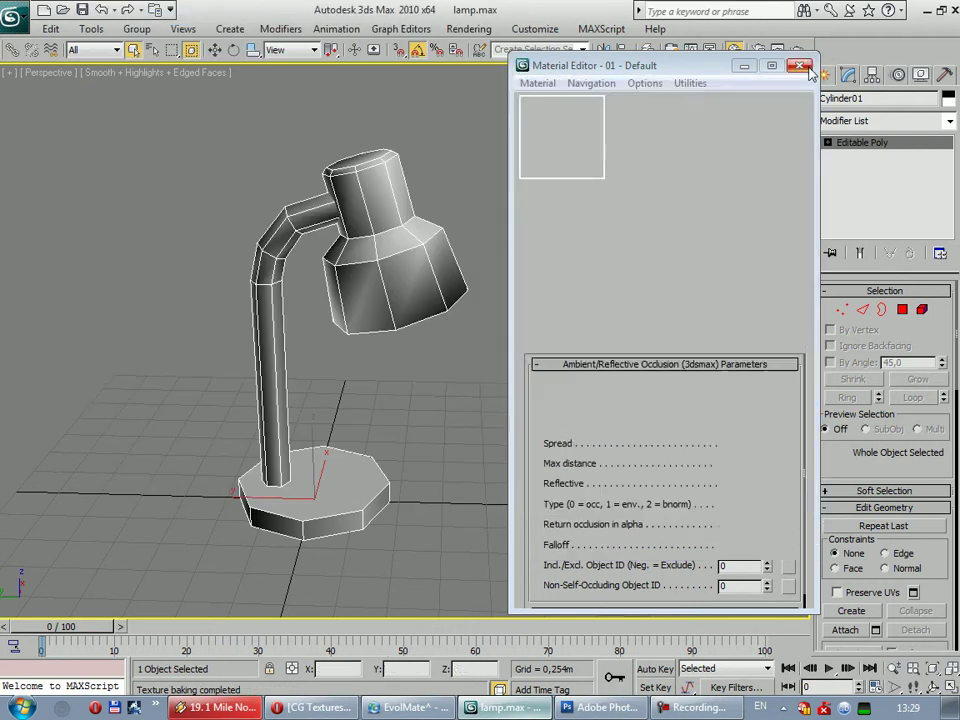
left_click(759, 318)
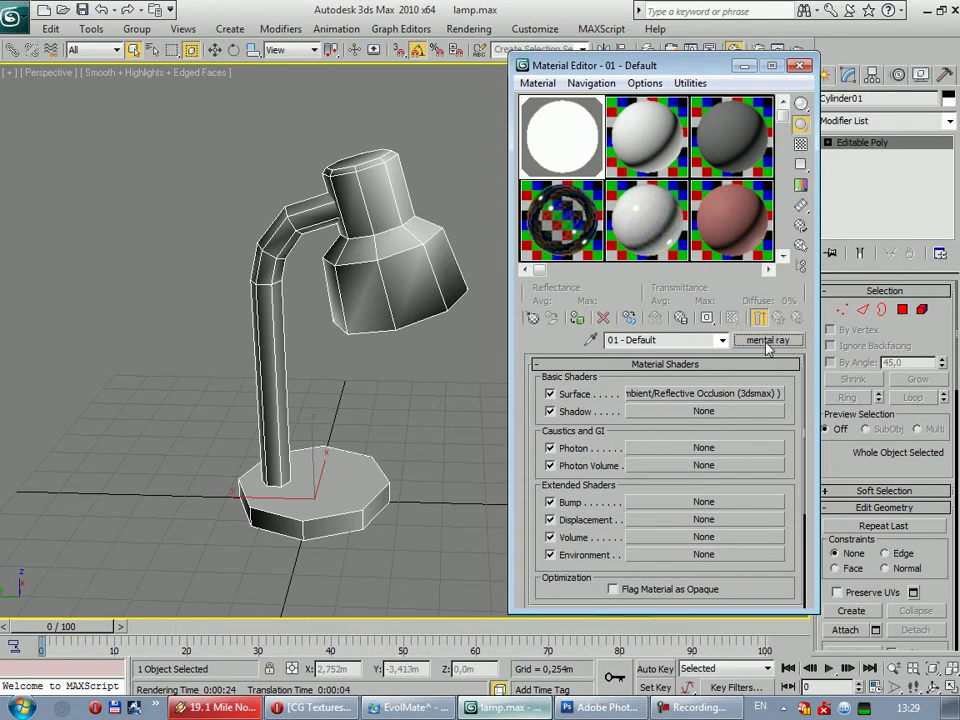
Convert the material to Arch & Design (mi) using the Matte Finish template
left_click(765, 341)
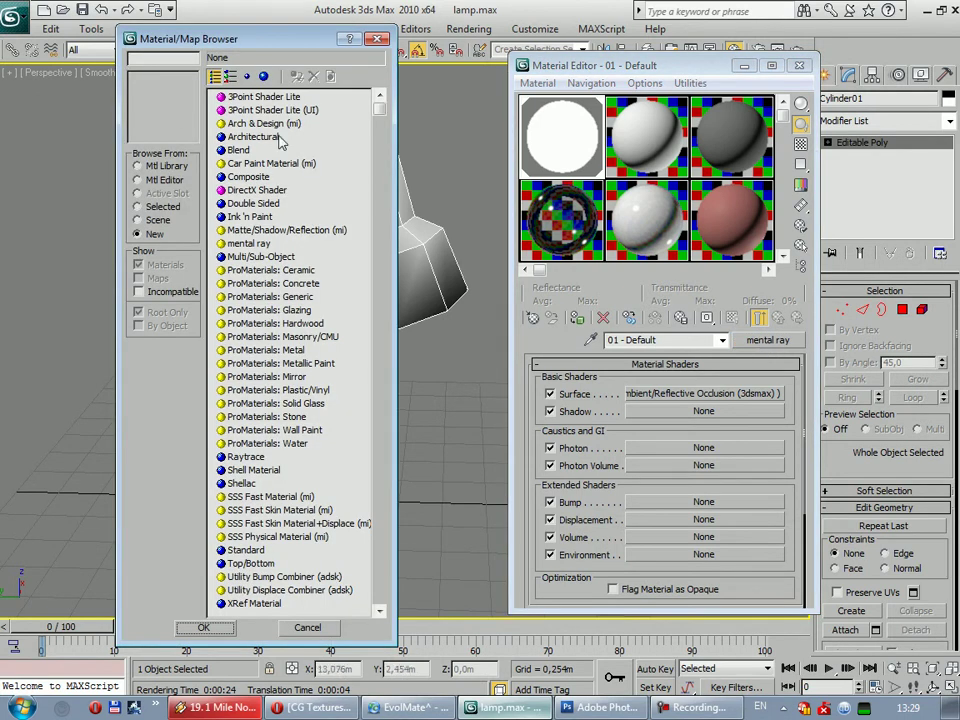
double_click(262, 123)
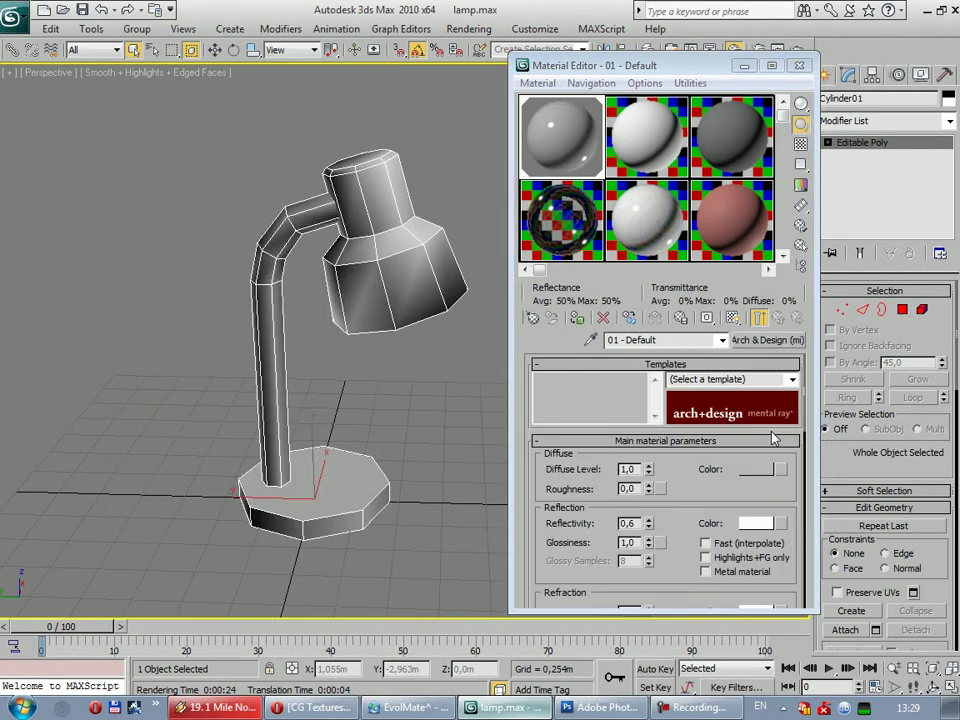
left_click(791, 379)
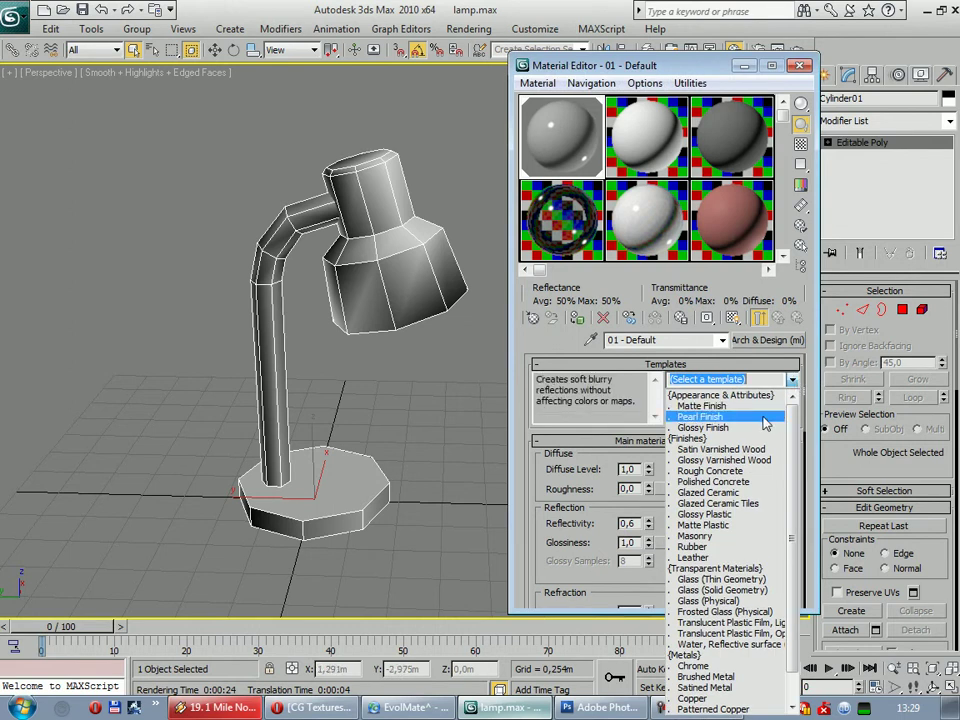
left_click(760, 406)
Set the material's diffuse colour to white
left_click(779, 470)
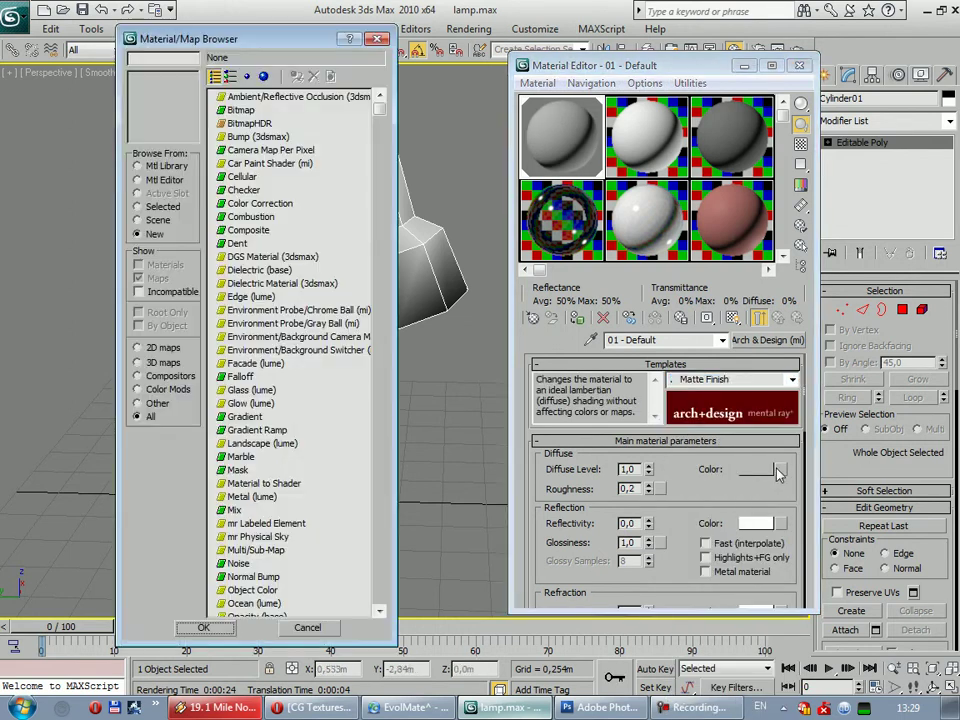
key("Escape")
left_click(758, 469)
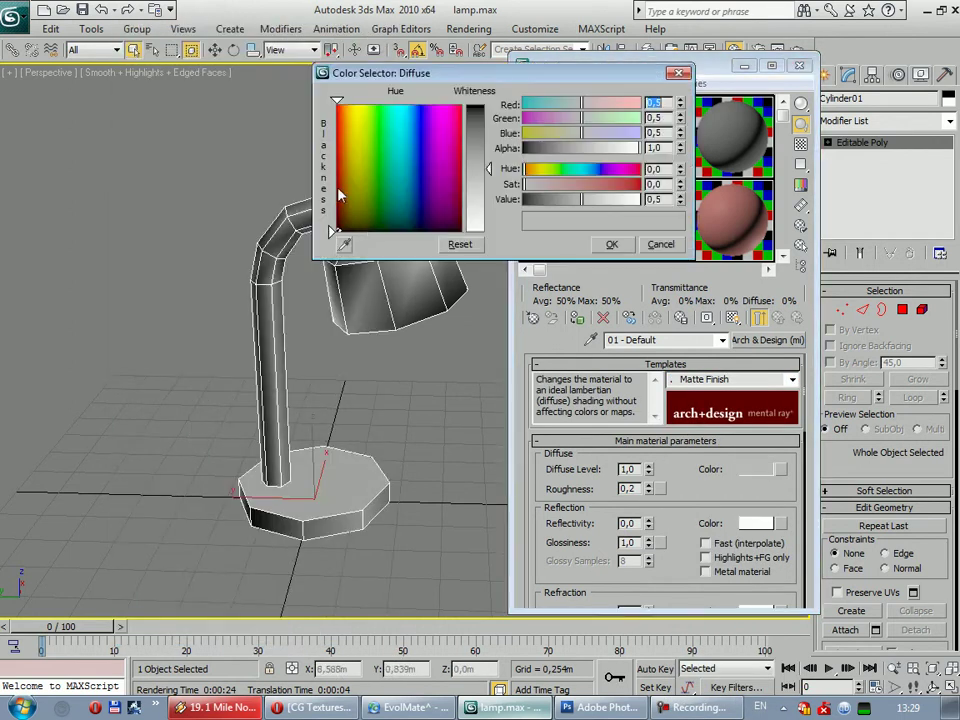
left_click_drag(478, 205, 478, 104)
left_click(612, 244)
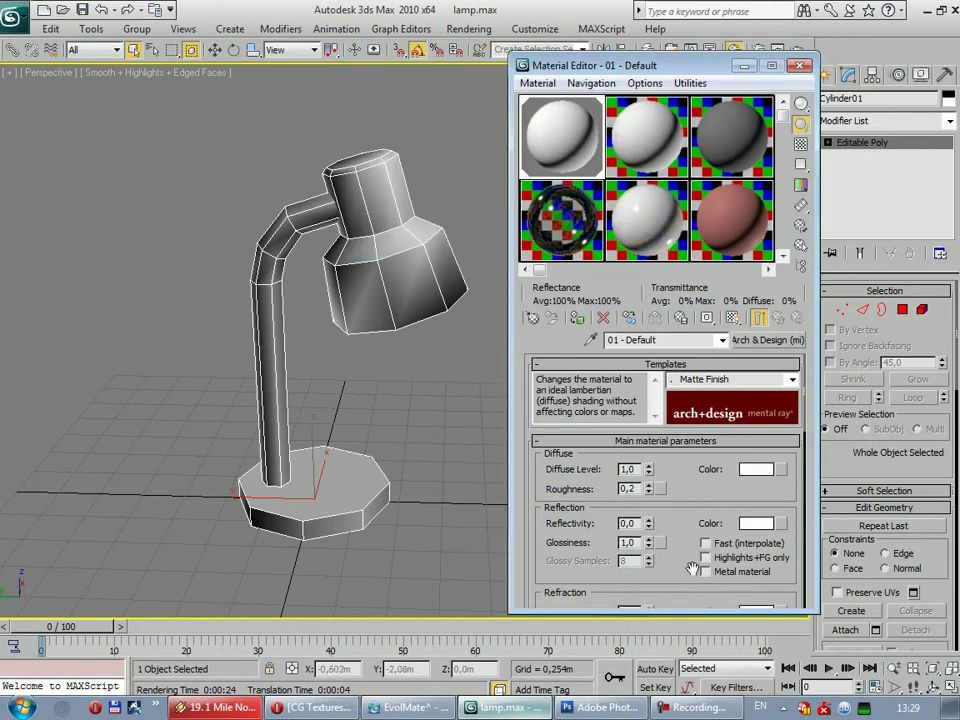
Enable the material's Special Effects ambient occlusion with a 2,0m max distance
left_click_drag(728, 560, 728, 318)
left_click_drag(703, 545, 697, 398)
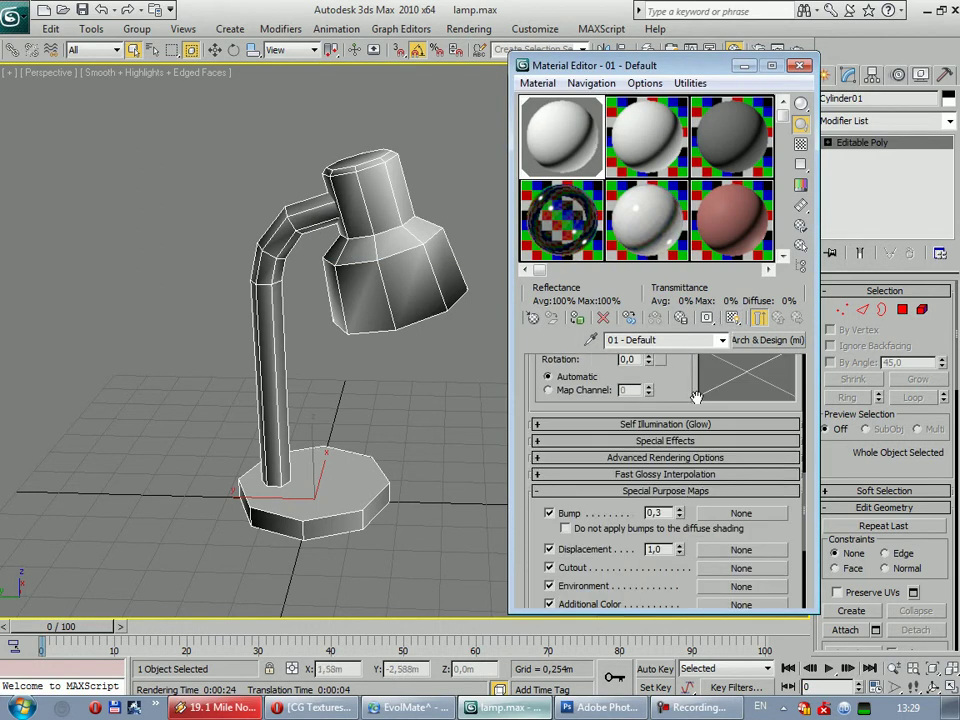
left_click(638, 443)
left_click(549, 384)
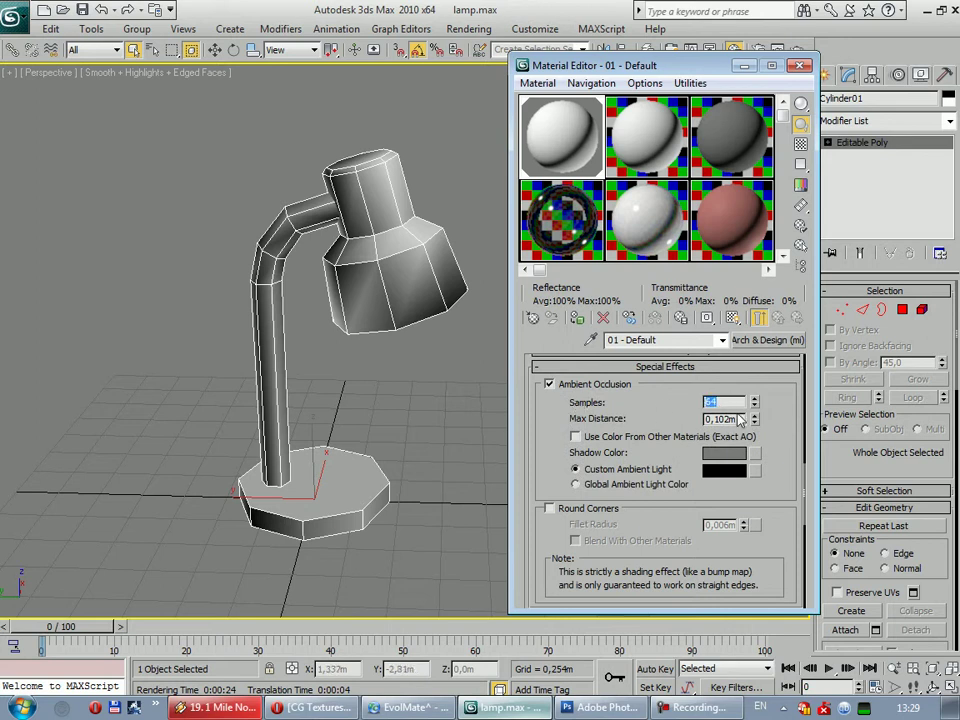
type("2m")
key("Return")
Assign the Arch & Design material to the lamp and render a test image
left_click_drag(540, 175, 310, 260)
left_click(440, 453)
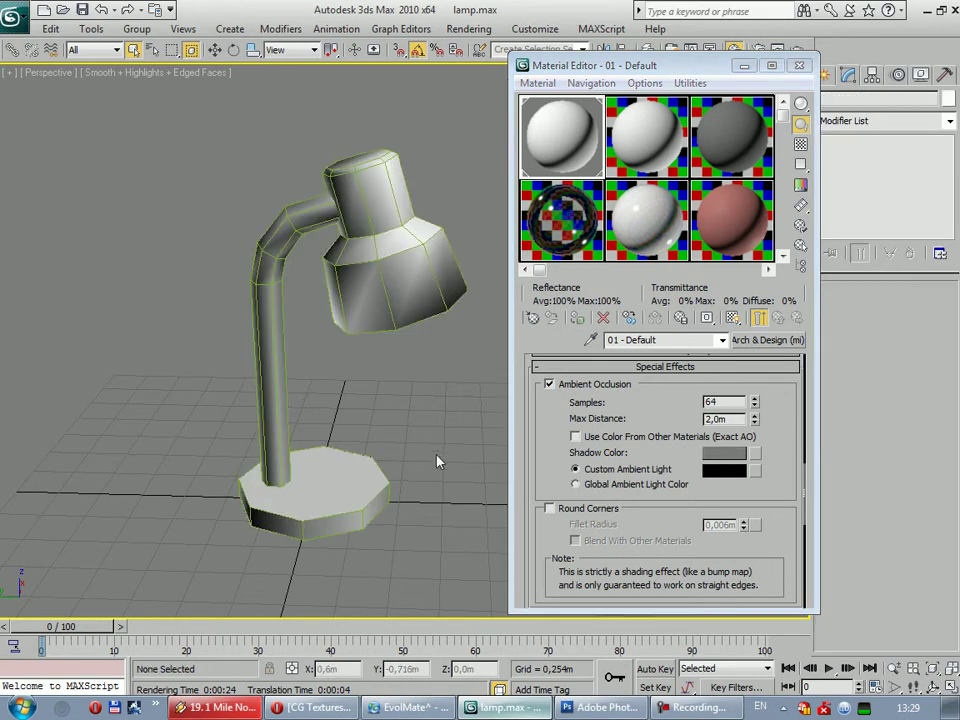
middle_click_drag(437, 461, 392, 471, "alt")
left_click(375, 306)
key("shift+q")
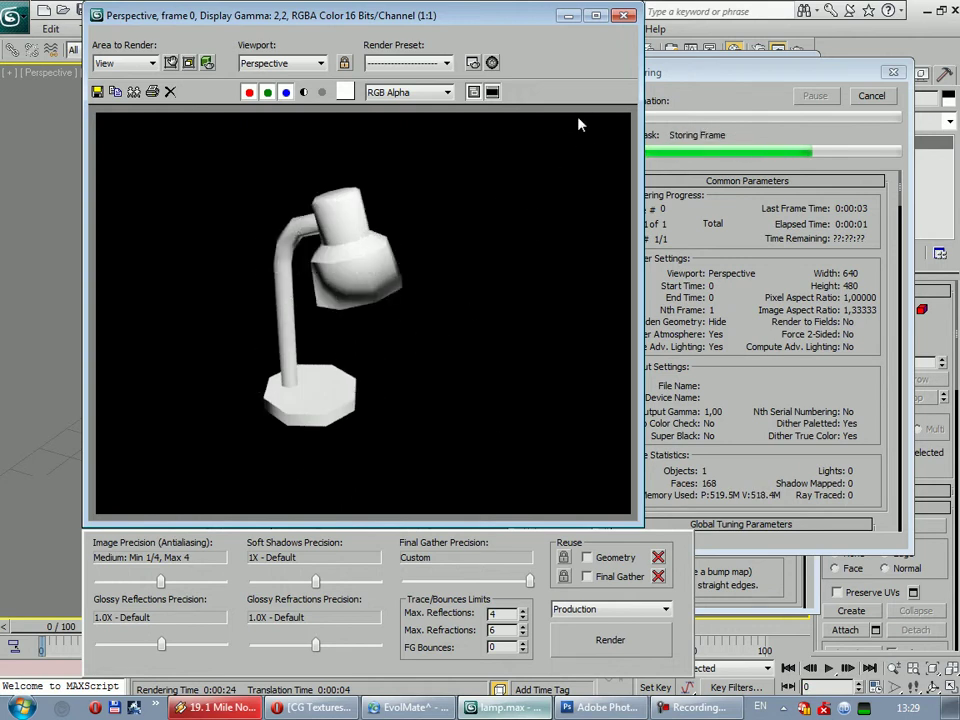
left_click(623, 15)
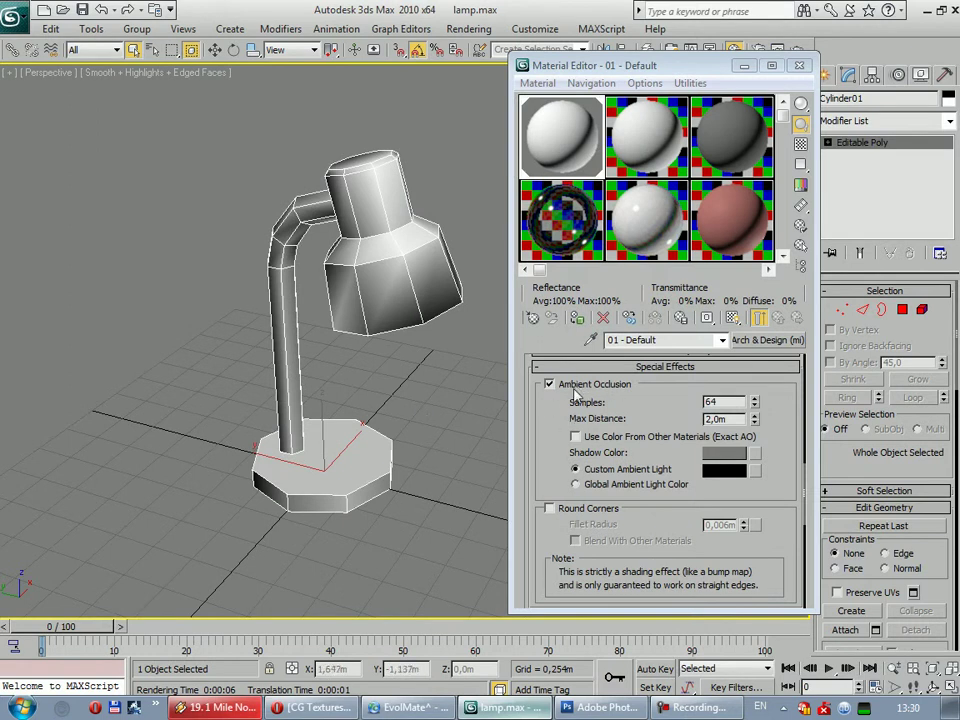
Turn on Round Corners in the material and render the lamp again
left_click(549, 508)
left_click(403, 453)
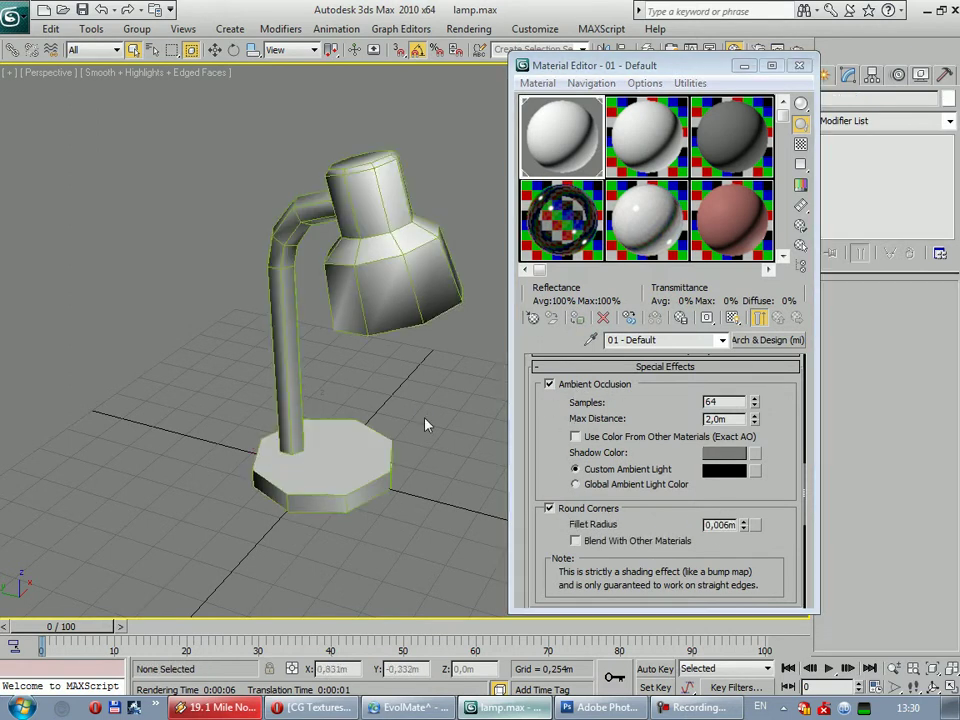
middle_click_drag(318, 313, 307, 311)
key("shift+q")
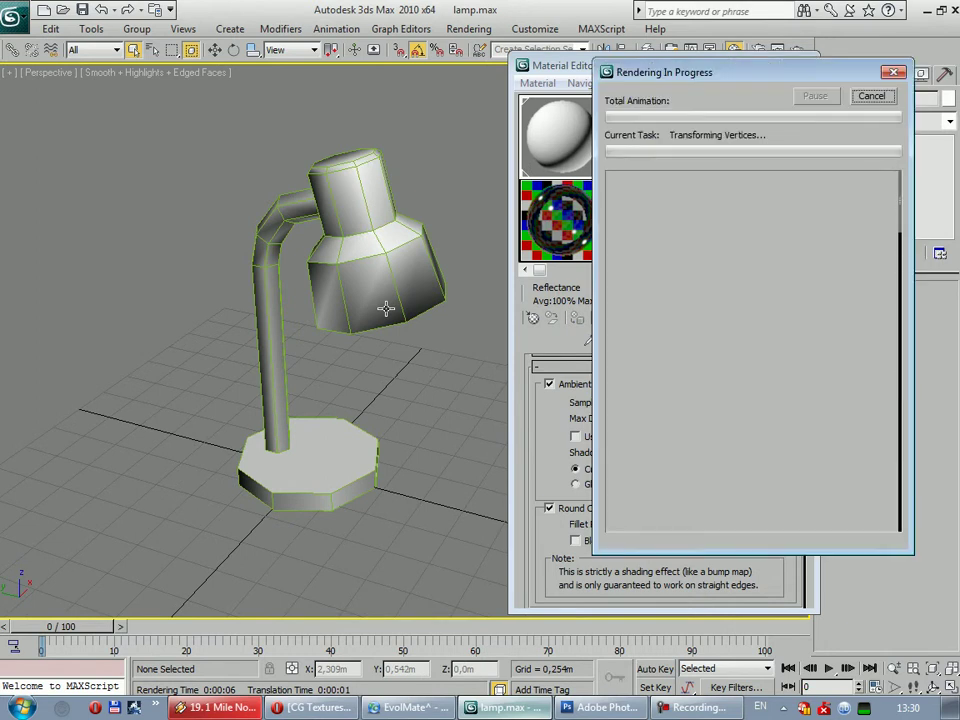
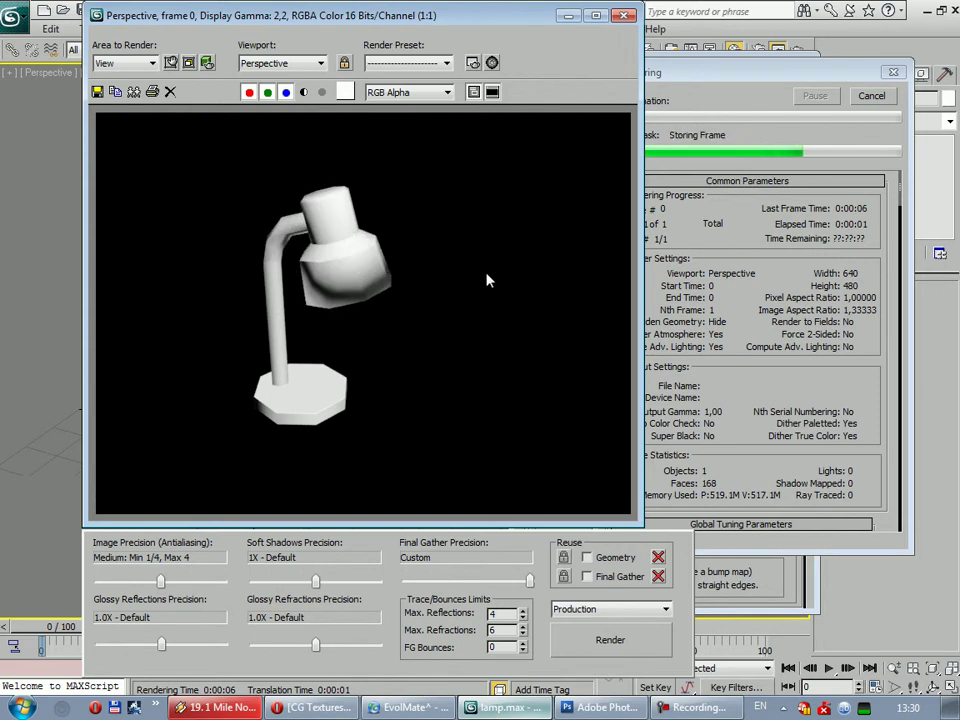
Close the render window and Material Editor, then add an Unwrap UVW modifier to the lamp
left_click(624, 16)
left_click(799, 65)
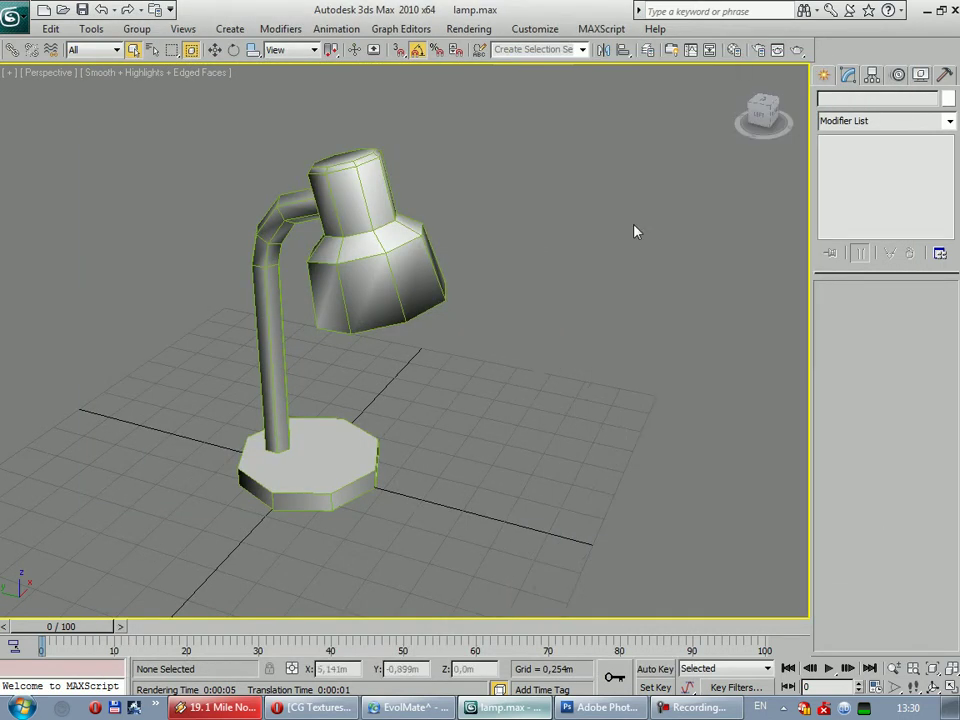
key("ctrl+a")
mouse_move(418, 444)
middle_mouse_down("alt")
mouse_move(500, 434)
mouse_move(489, 418)
mouse_move(510, 418)
middle_mouse_up("alt")
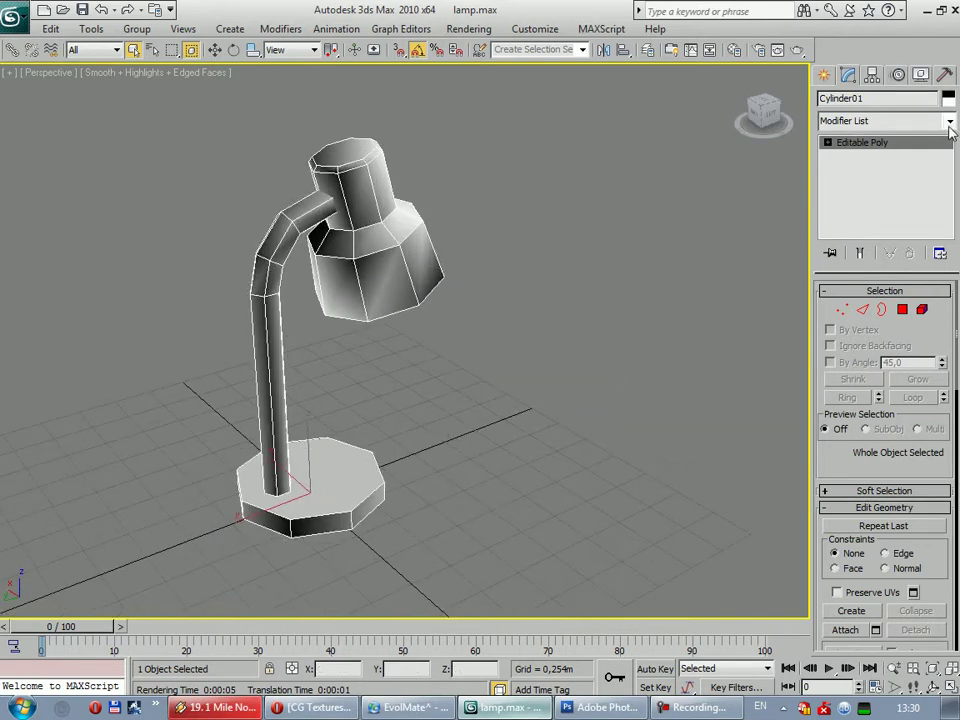
left_click(948, 121)
scroll(915, 450, "down", 12)
scroll(928, 519, "down", 2)
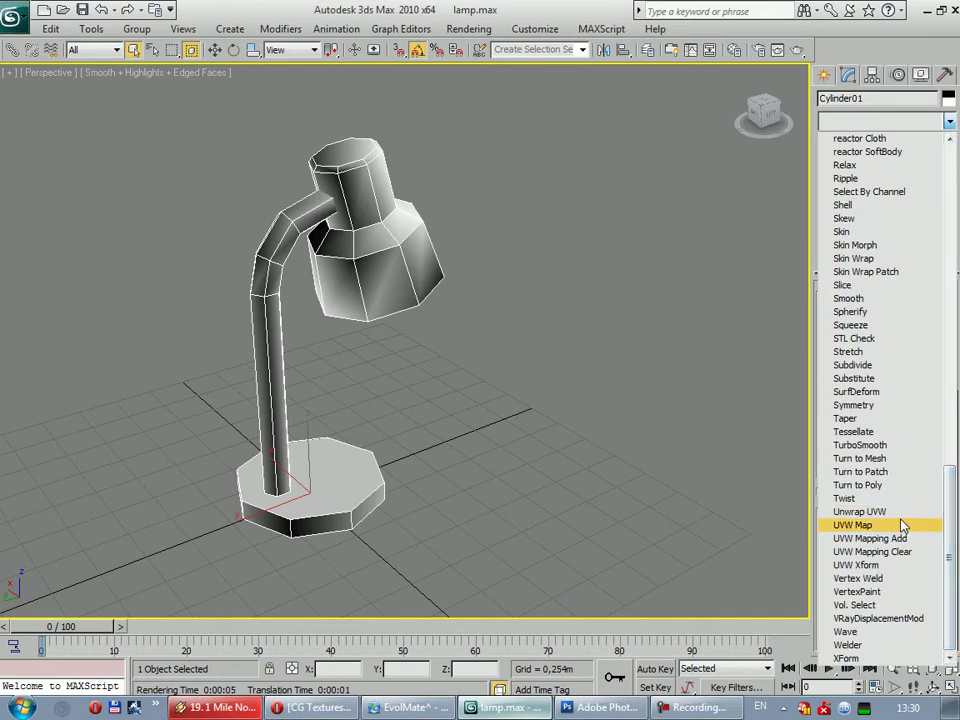
left_click(880, 511)
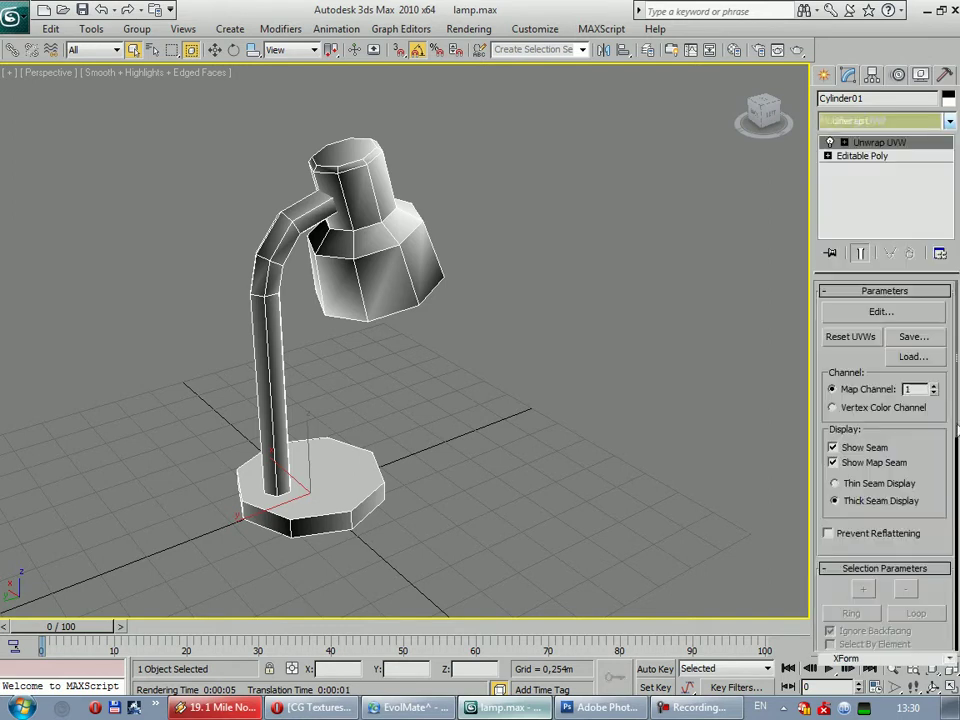
Open the lamp's UV layout in Edit UVWs and position the editor window
left_click(879, 313)
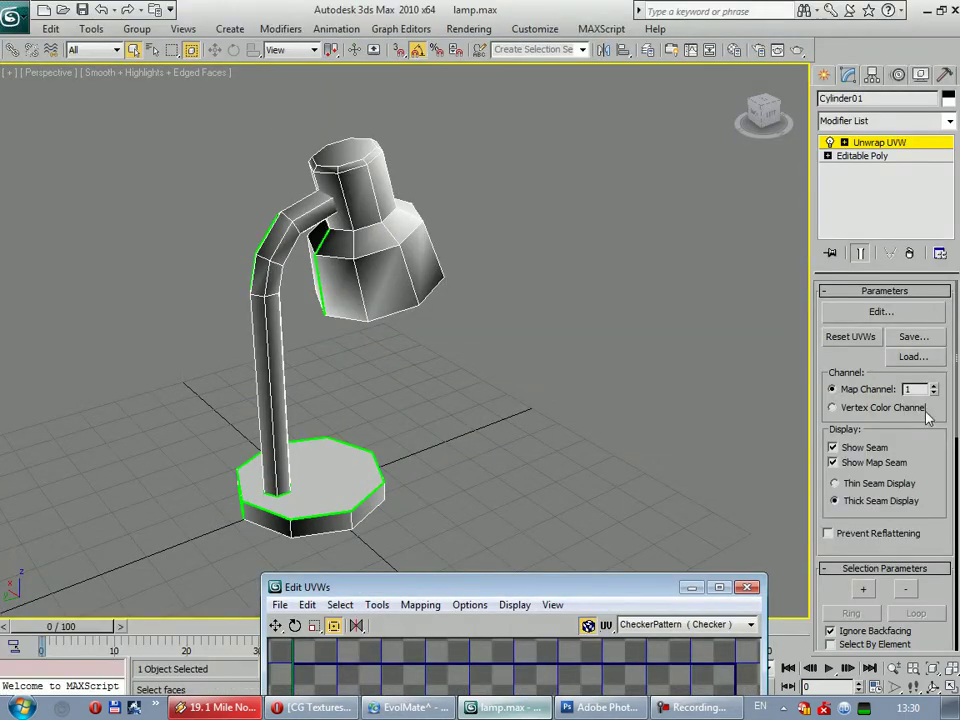
scroll(920, 430, "down", 5)
scroll(880, 340, "up", 3)
scroll(920, 480, "up", 3)
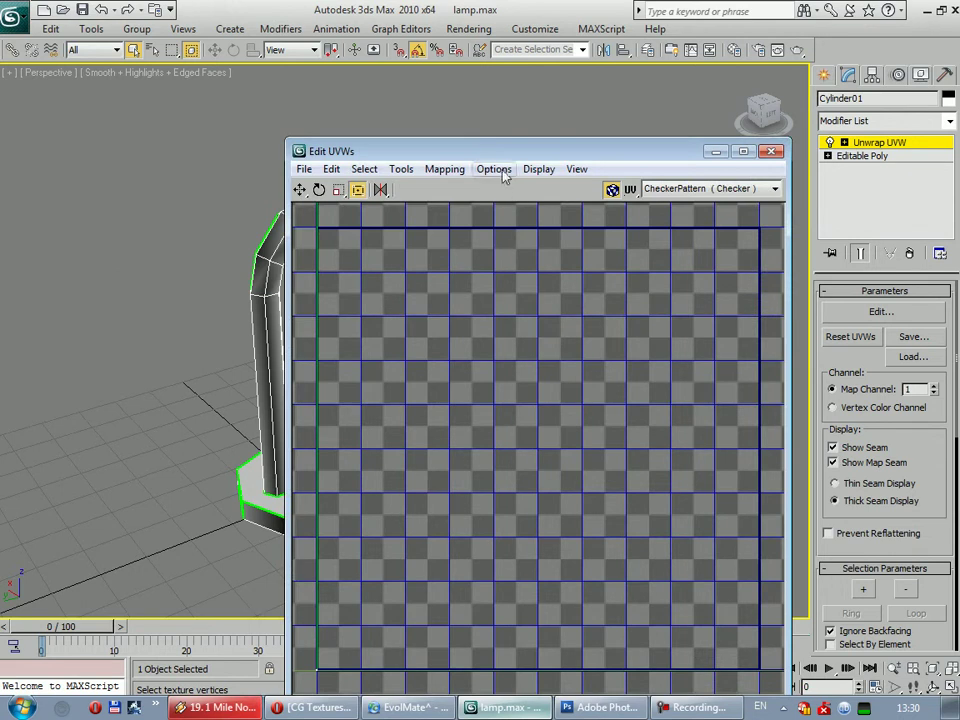
left_click_drag(483, 152, 465, 16)
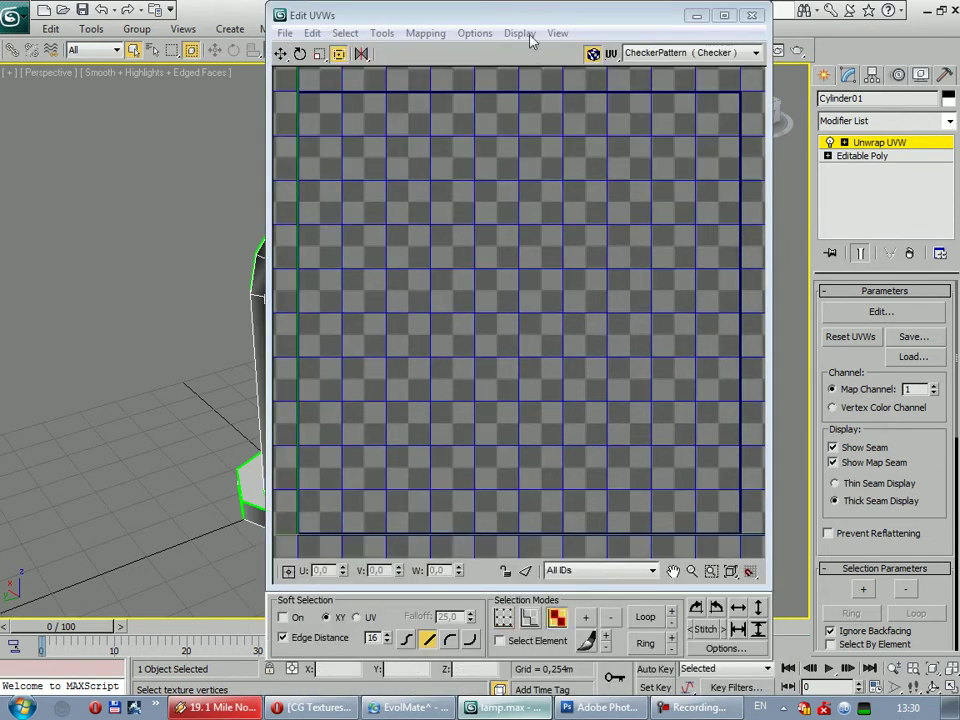
left_click_drag(530, 15, 505, 461)
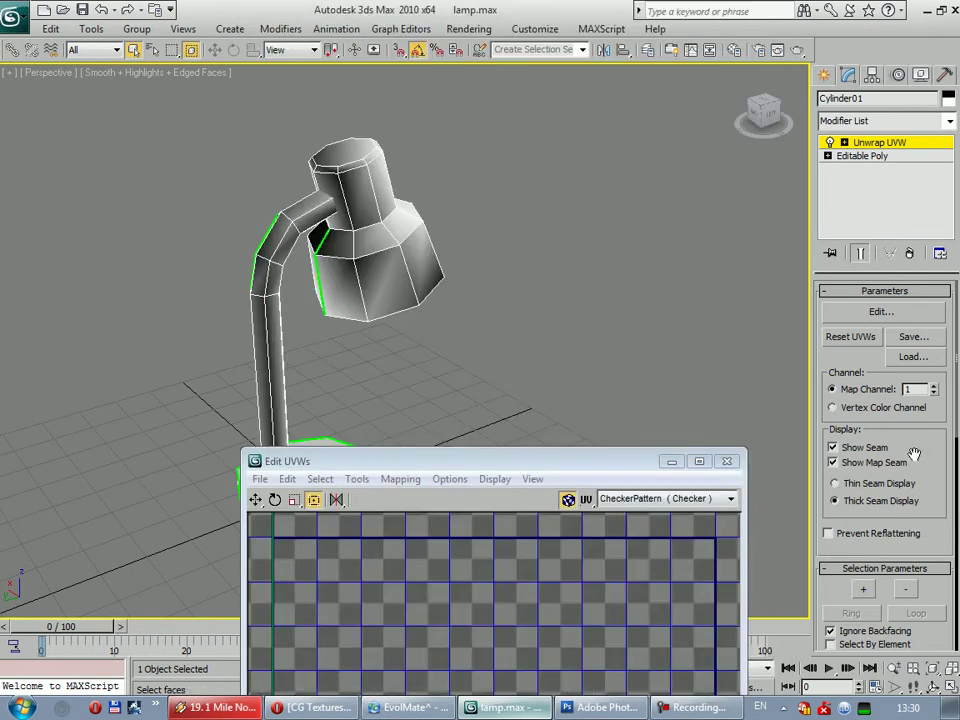
Select the stem faces and grow the selection twice into the bend
left_click(278, 320)
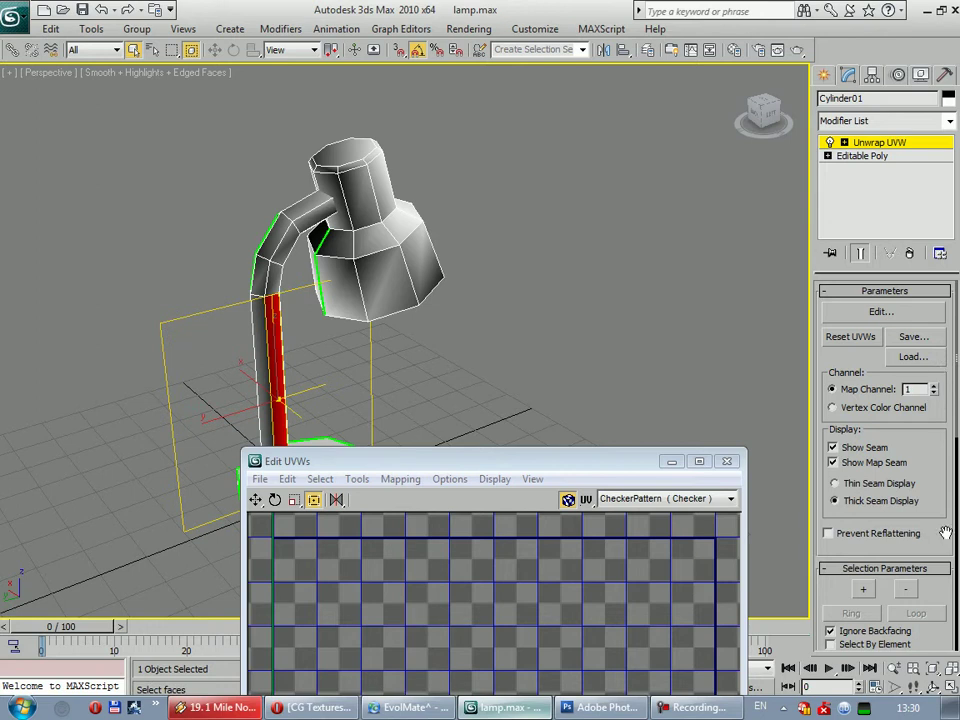
left_click(864, 589)
left_click(864, 589)
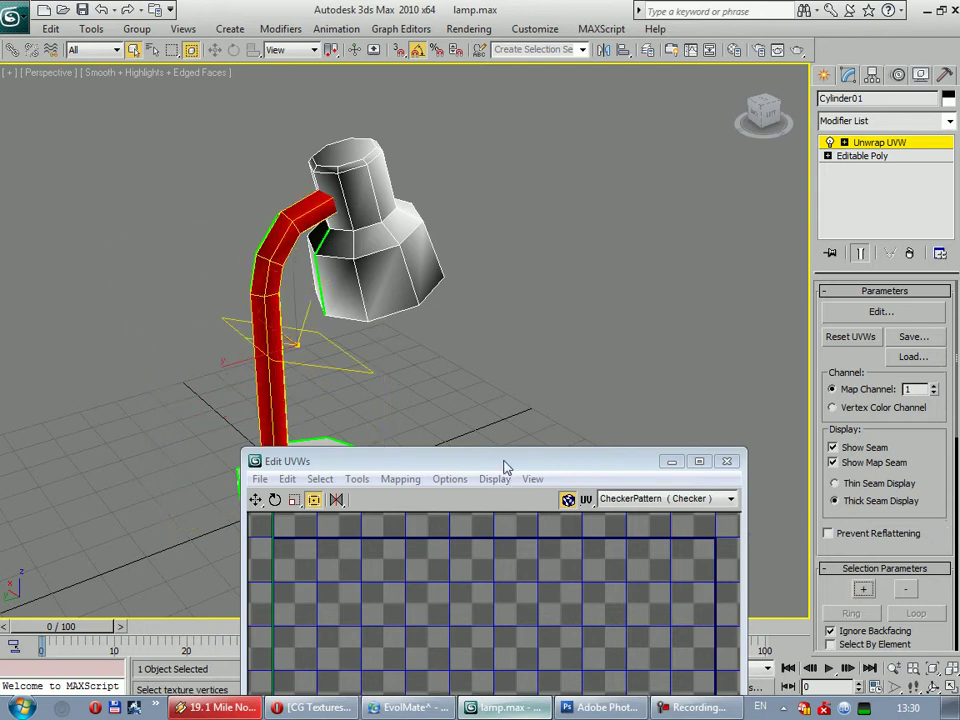
left_click_drag(503, 463, 505, 122)
scroll(500, 395, "down", 5)
scroll(515, 380, "up", 8)
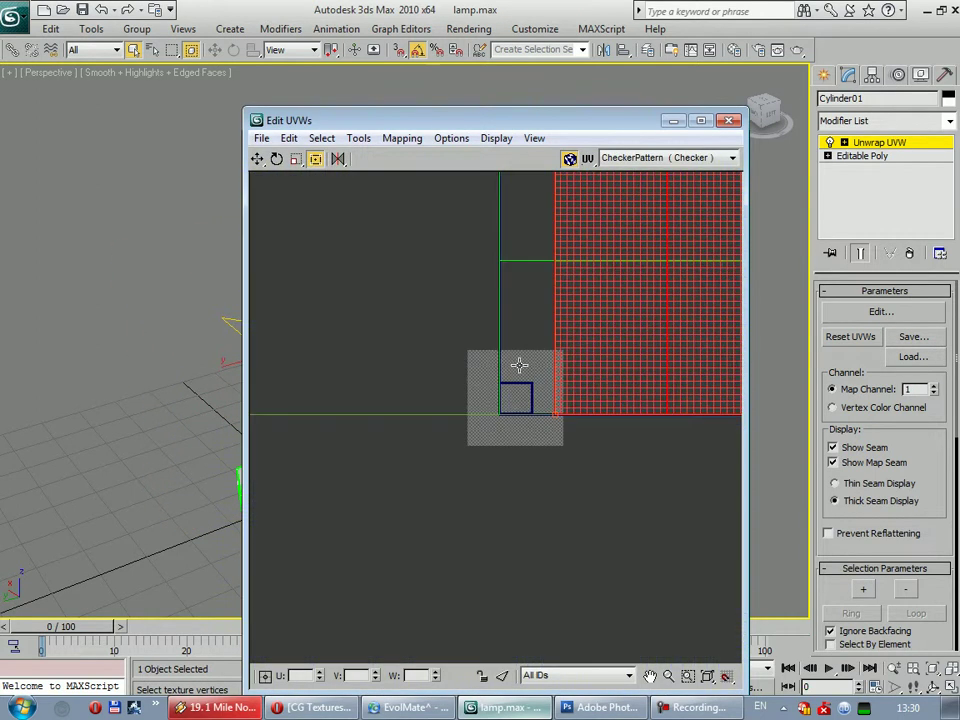
scroll(480, 410, "up", 3)
scroll(546, 388, "down", 4)
scroll(530, 400, "up", 3)
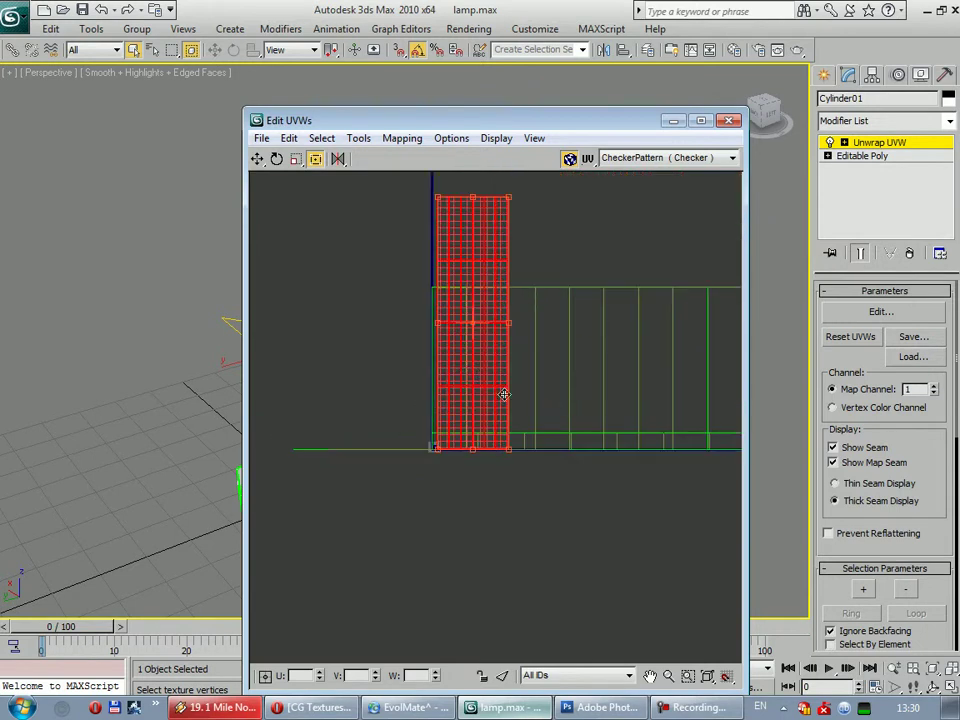
scroll(463, 368, "up", 3)
mouse_move(456, 377)
middle_mouse_down()
mouse_move(512, 216)
mouse_move(519, 386)
middle_mouse_up()
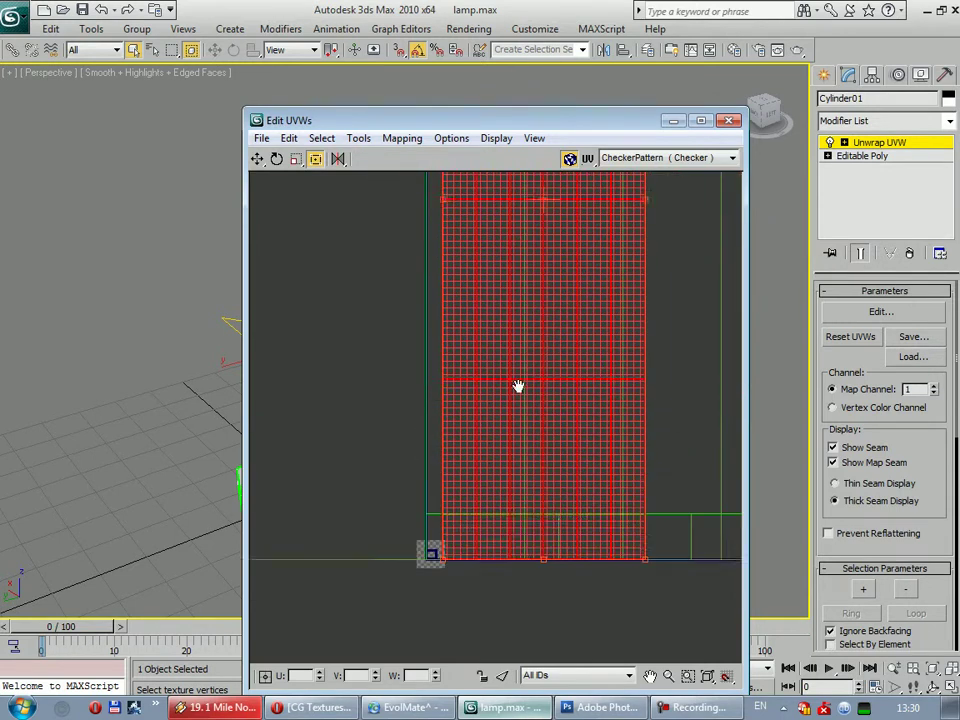
scroll(530, 430, "down", 3)
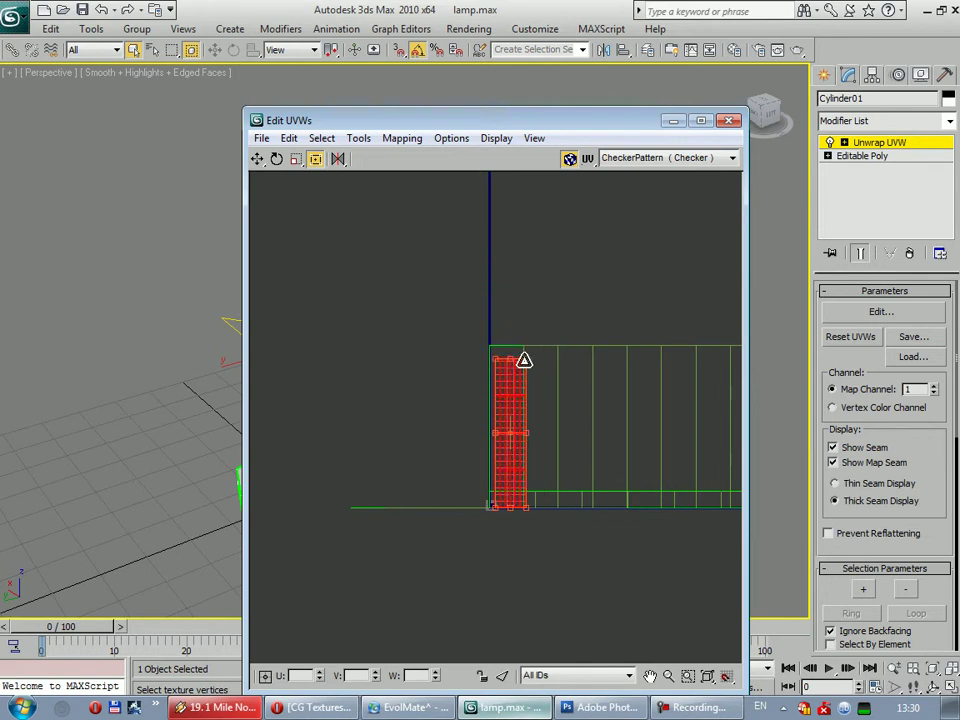
Scale the stem UVs down and move them down-left, clear of the other shells
left_click_drag(566, 252, 499, 467)
middle_click_drag(503, 476, 615, 161)
mouse_move(562, 300)
left_mouse_down()
mouse_move(348, 560)
mouse_move(421, 596)
left_mouse_up()
left_click(575, 509)
scroll(575, 509, "down", 3)
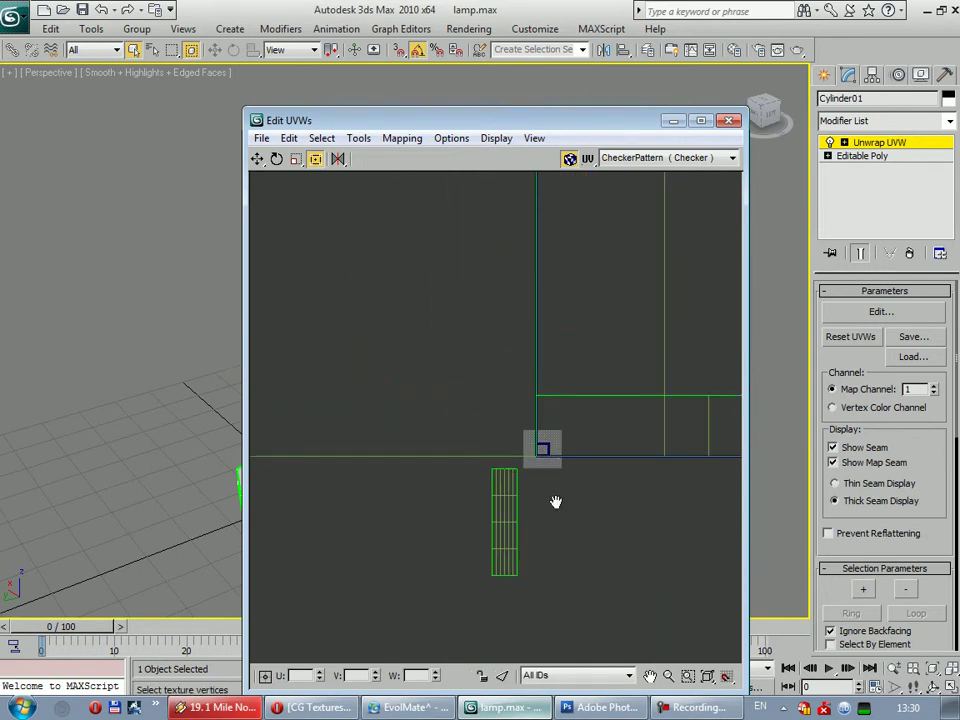
scroll(426, 561, "down", 3)
scroll(509, 528, "down", 1)
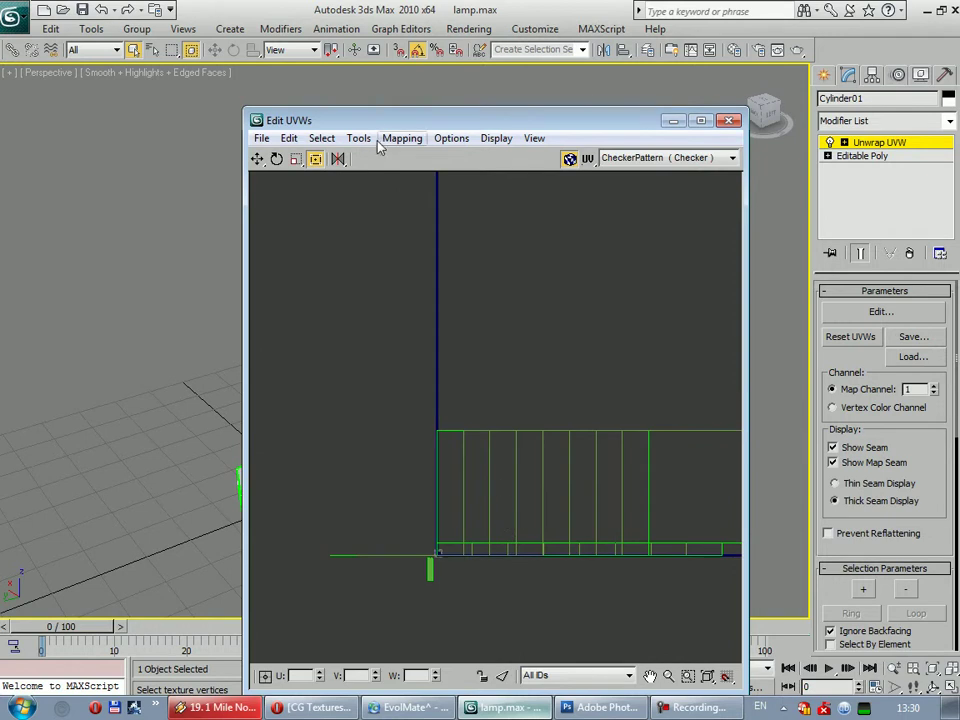
Select the lamp shade faces and move their UV shell upward
left_click_drag(560, 120, 858, 123)
key("ctrl+a")
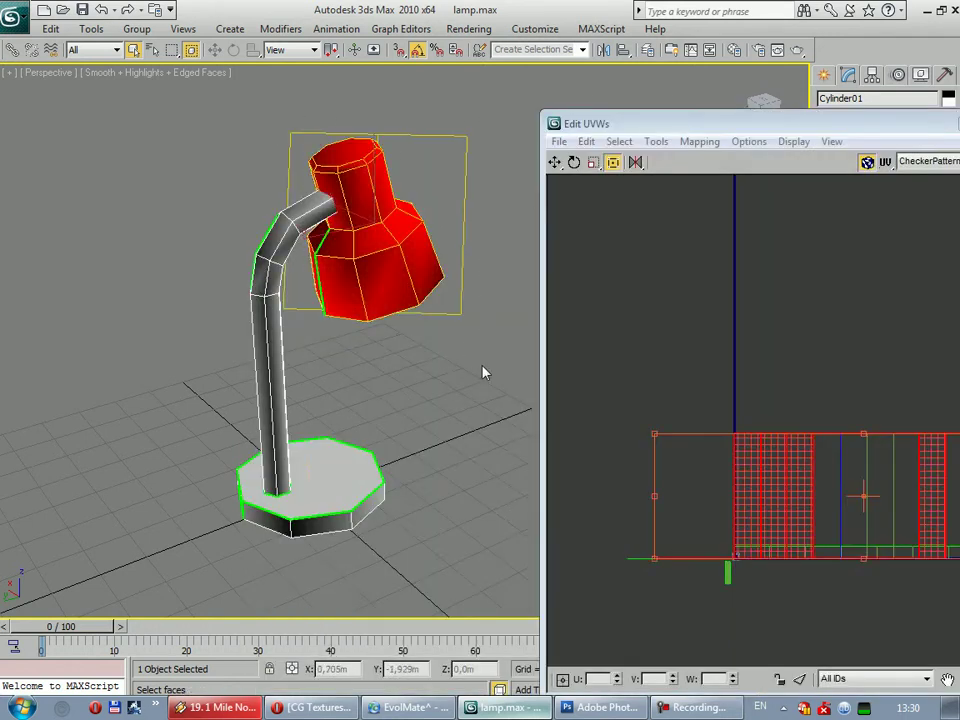
scroll(428, 321, "down", 2)
mouse_move(428, 321)
middle_mouse_down("alt")
mouse_move(328, 167)
mouse_move(380, 265)
middle_mouse_up("alt")
left_click_drag(658, 122, 600, 654)
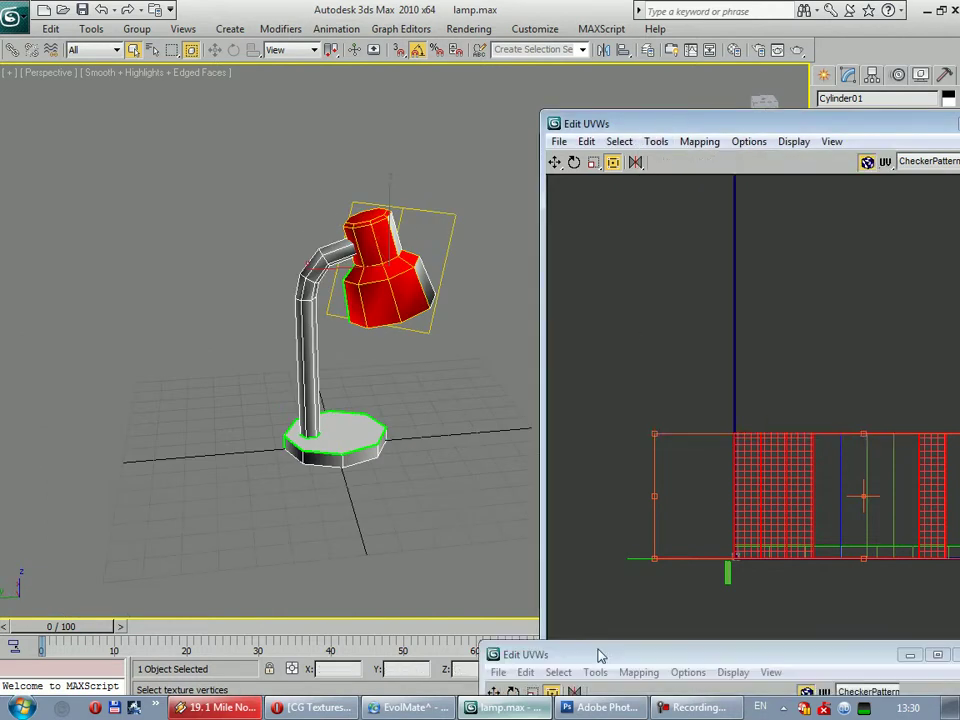
left_click_drag(866, 603, 859, 508)
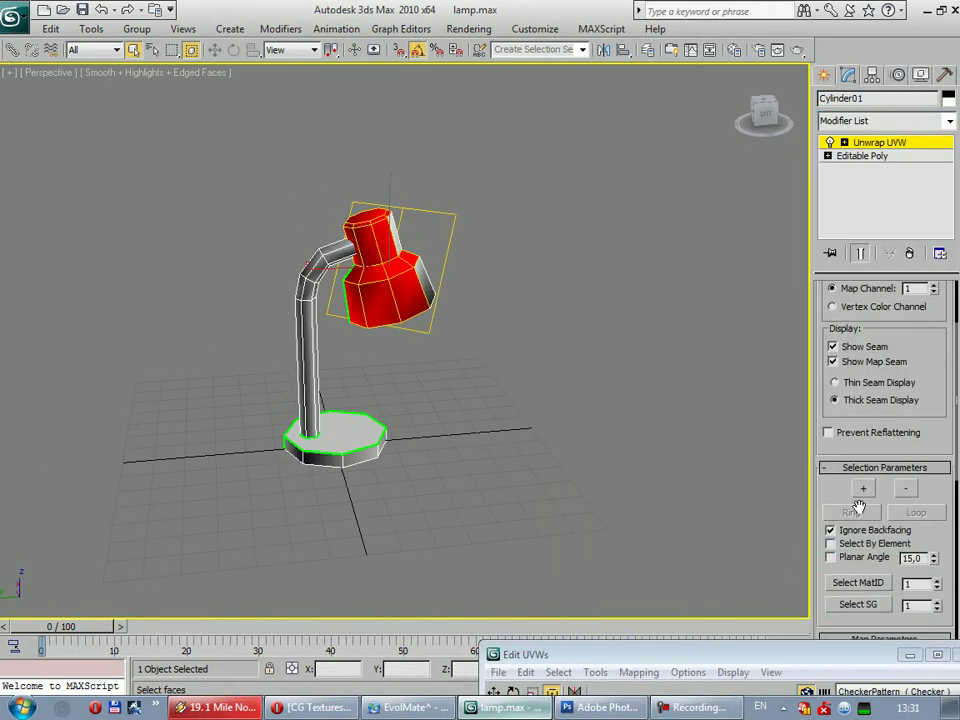
left_click_drag(499, 150, 342, 384)
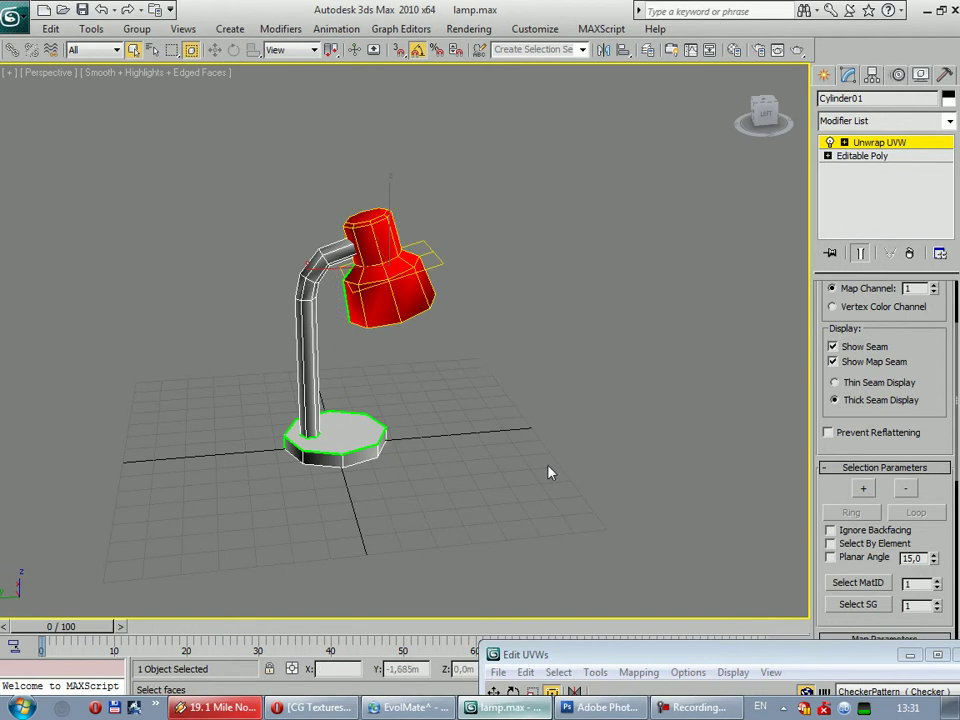
middle_click_drag(306, 285, 489, 381, "alt")
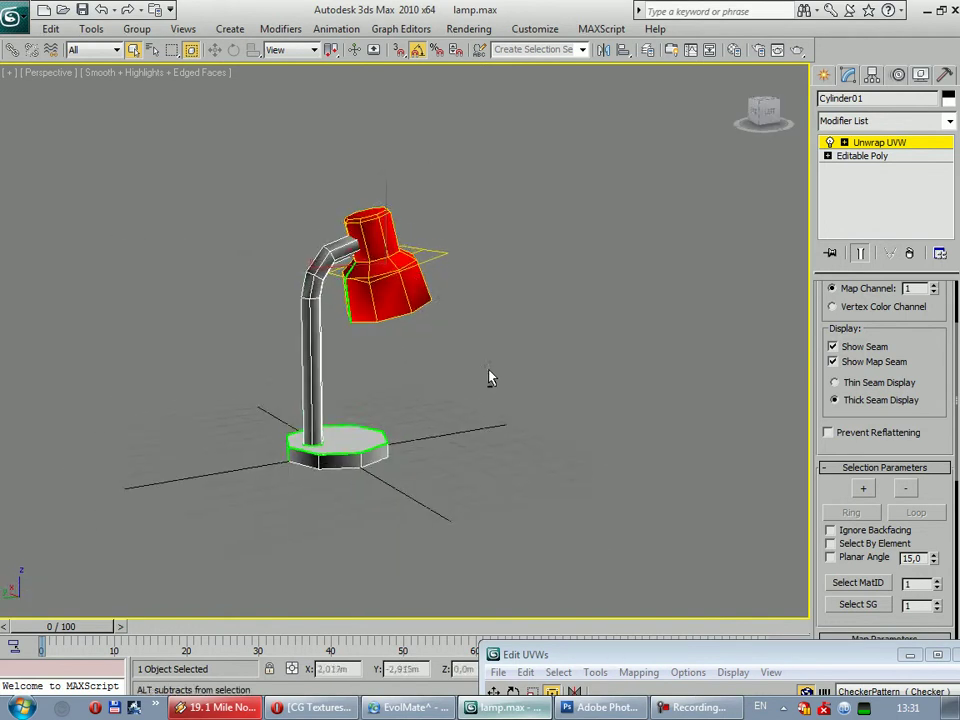
left_click_drag(660, 660, 401, 180)
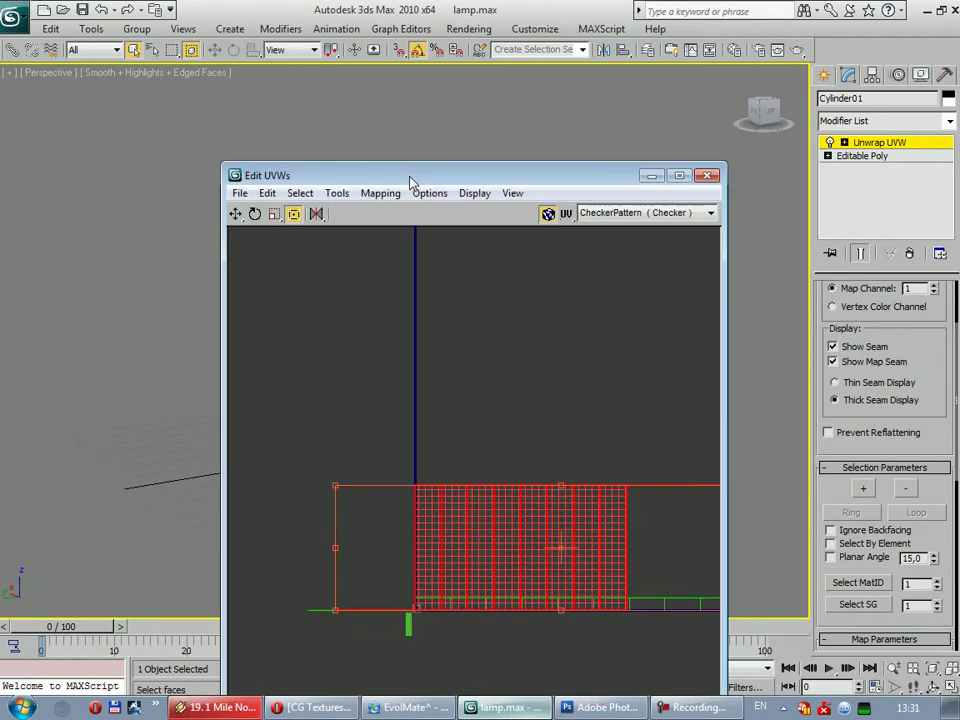
scroll(540, 283, "up", 5)
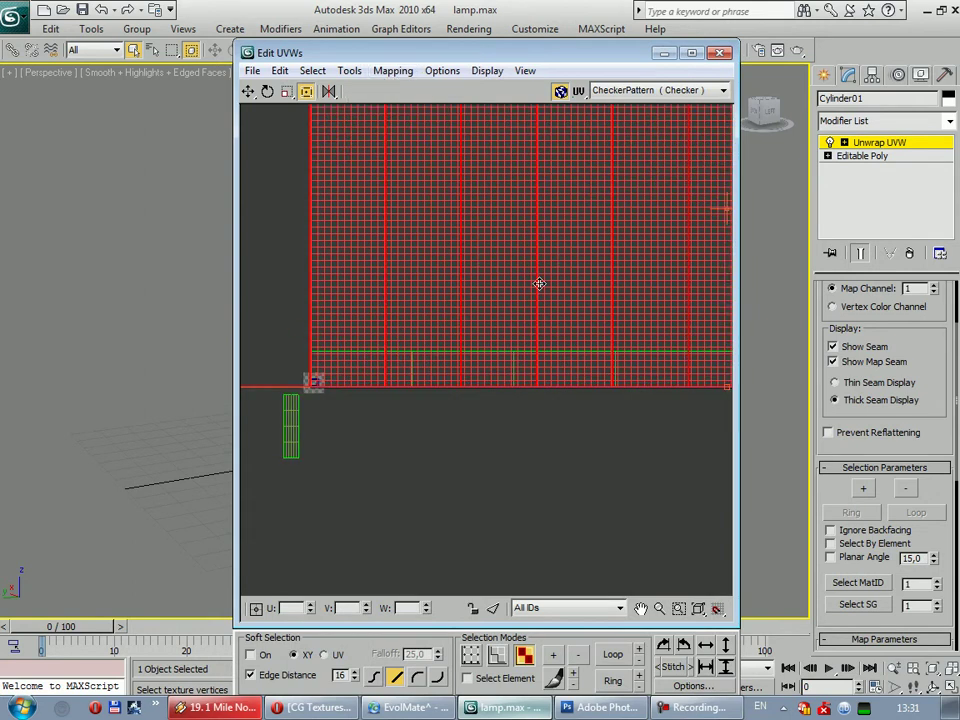
scroll(509, 272, "down", 6)
mouse_move(509, 272)
left_mouse_down()
mouse_move(497, 189)
mouse_move(505, 175)
left_mouse_up()
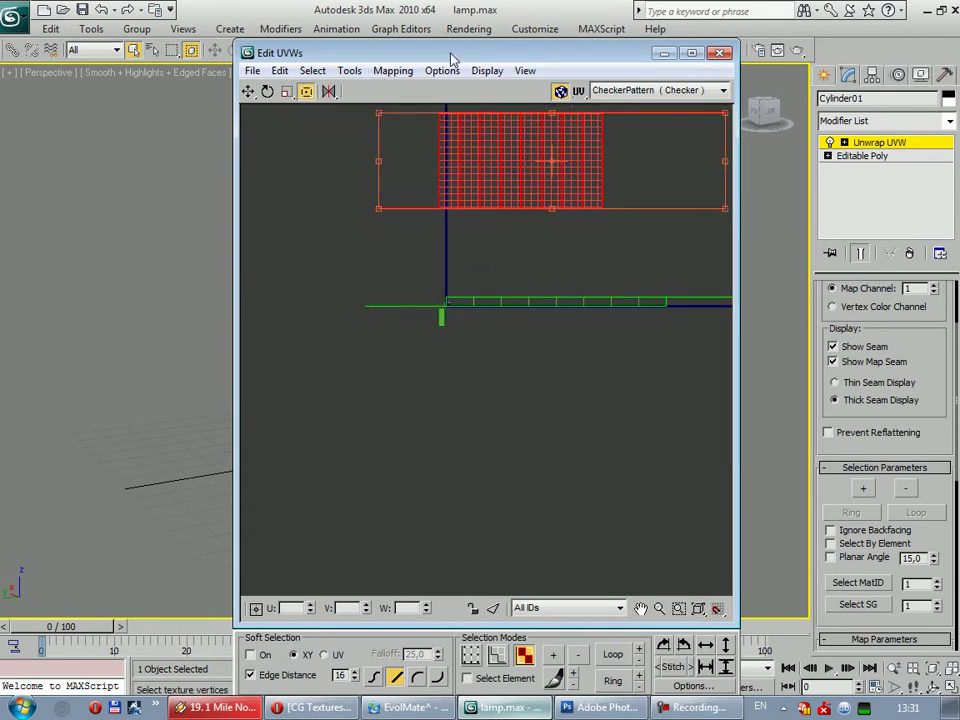
Box-select the lamp base faces
left_click_drag(452, 60, 806, 130)
left_click_drag(461, 525, 231, 424)
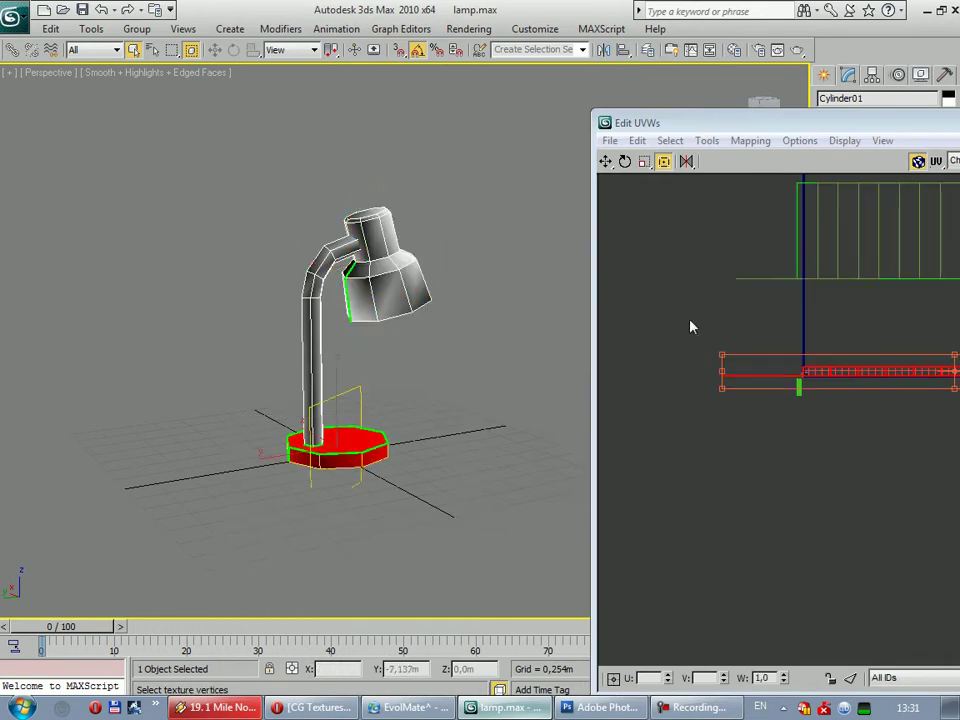
middle_click_drag(728, 185, 616, 204)
Apply Flatten Mapping to the base faces and view the resulting clusters
left_click(750, 140)
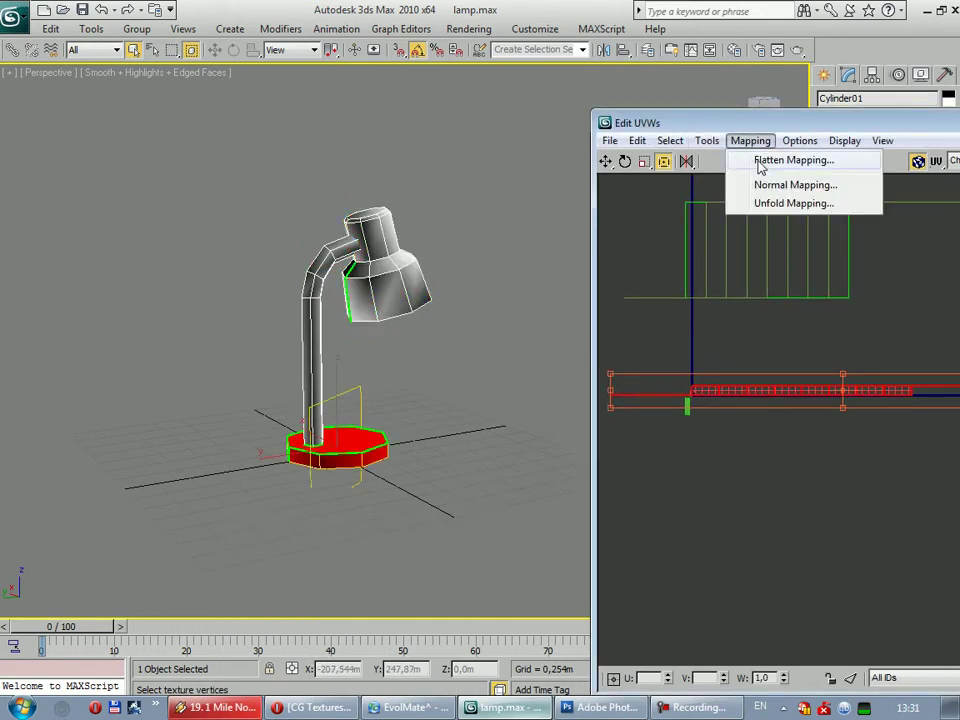
left_click(782, 159)
left_click(229, 42)
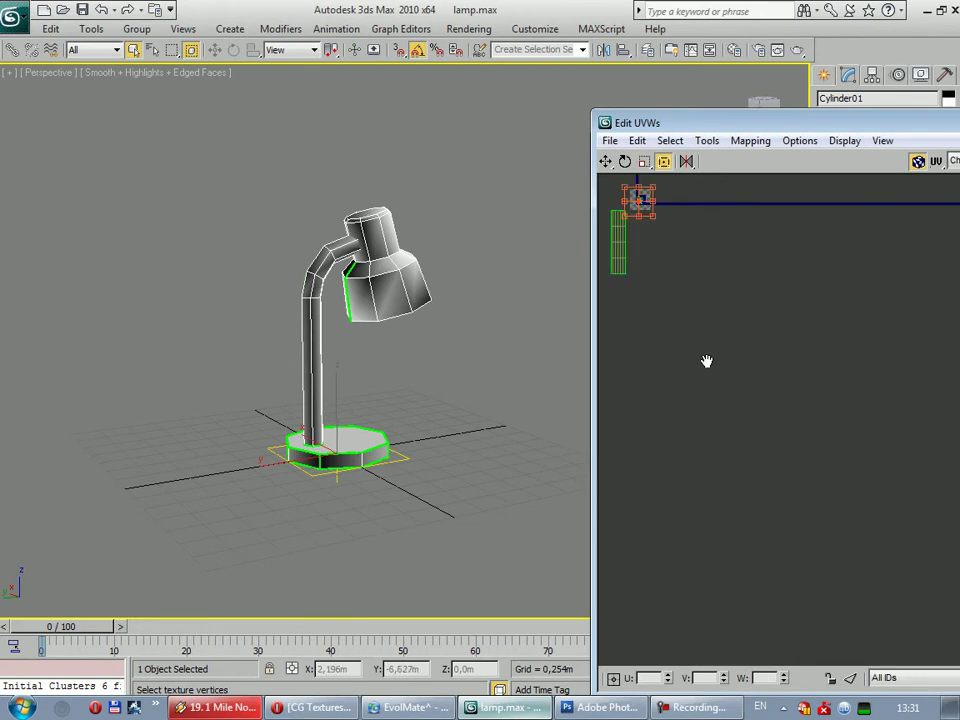
scroll(769, 520, "up", 2)
scroll(790, 450, "up", 2)
scroll(816, 426, "up", 2)
left_click(856, 371)
middle_click_drag(856, 371, 921, 508)
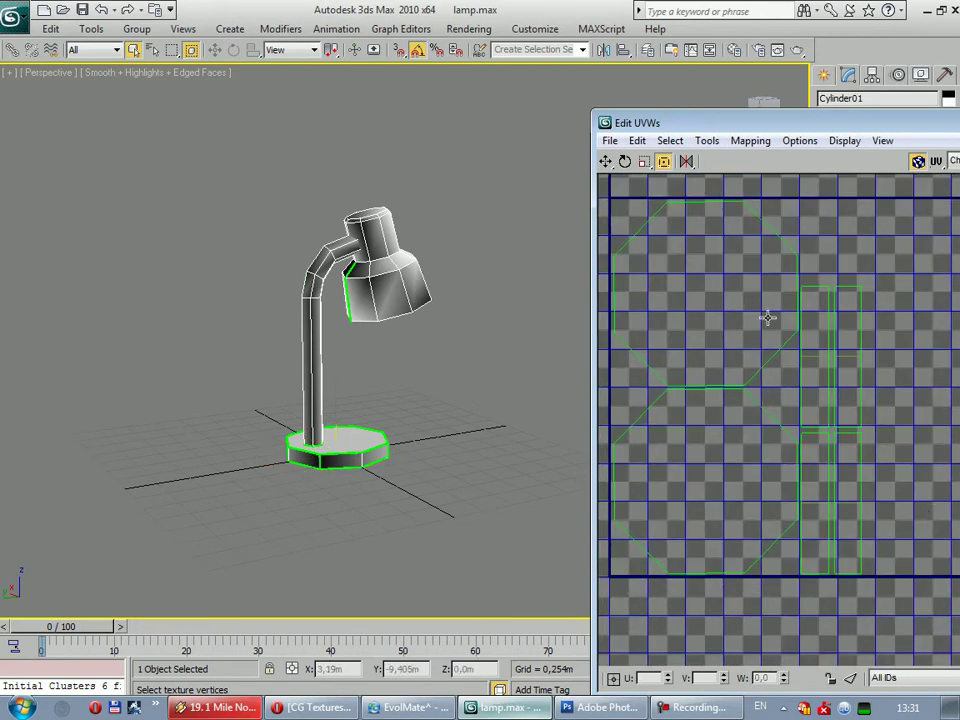
Select the base's octagonal cap cluster together with its side strips
left_click(816, 317)
left_click_drag(909, 258, 801, 615)
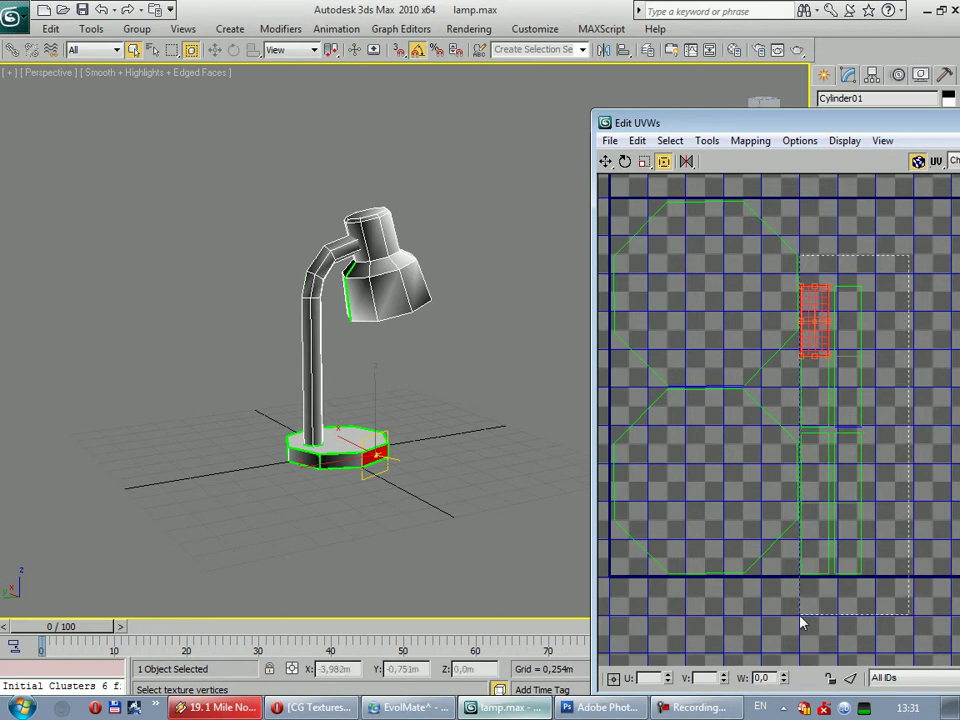
left_click_drag(800, 622, 903, 612)
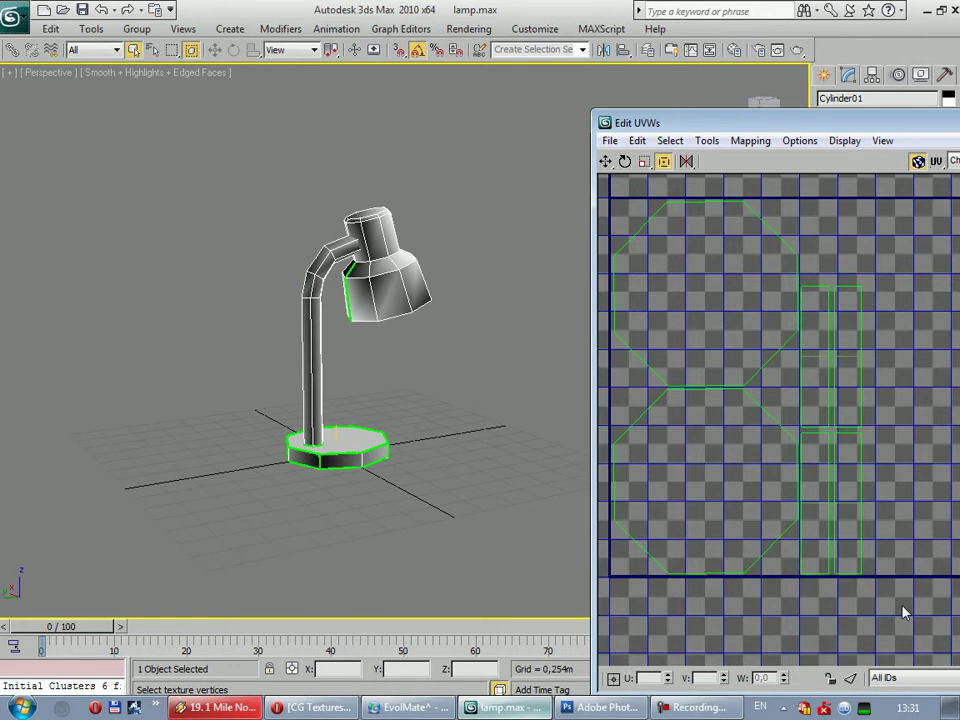
left_click_drag(893, 247, 801, 587)
left_click(716, 283)
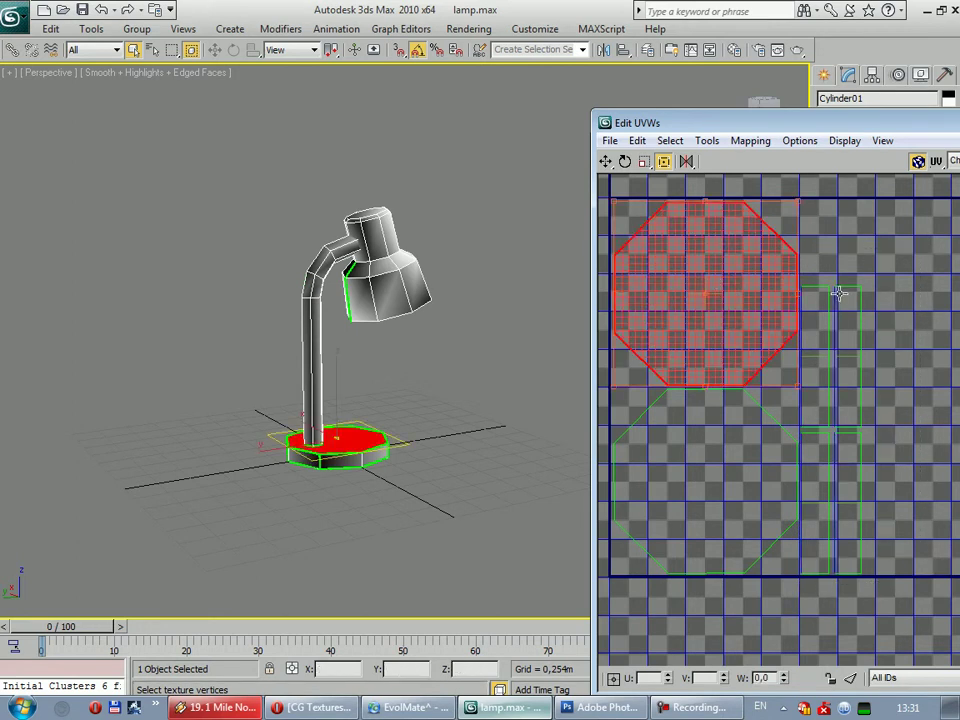
mouse_move(758, 122)
left_mouse_down()
mouse_move(353, 51)
mouse_move(515, 100)
left_mouse_up()
left_click(862, 489)
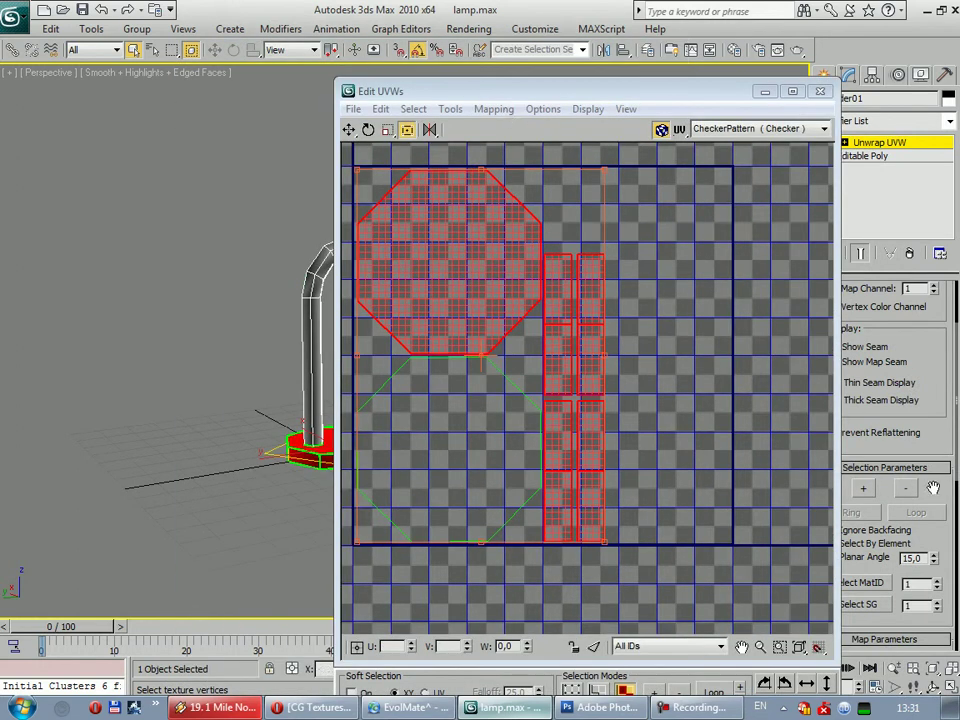
left_click_drag(953, 456, 953, 152)
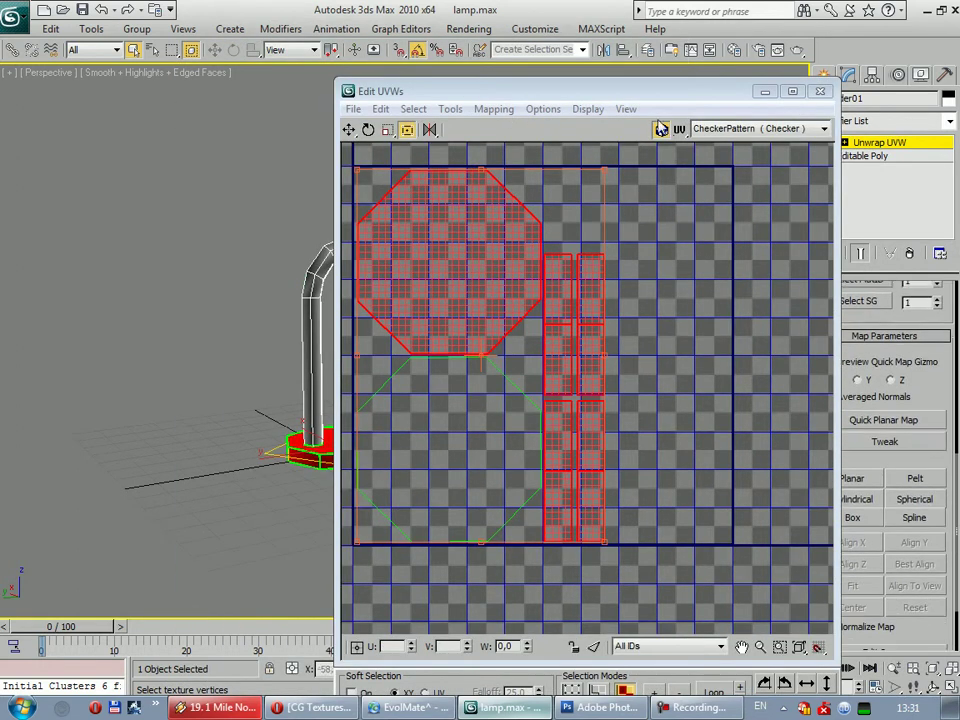
left_click_drag(657, 91, 380, 523)
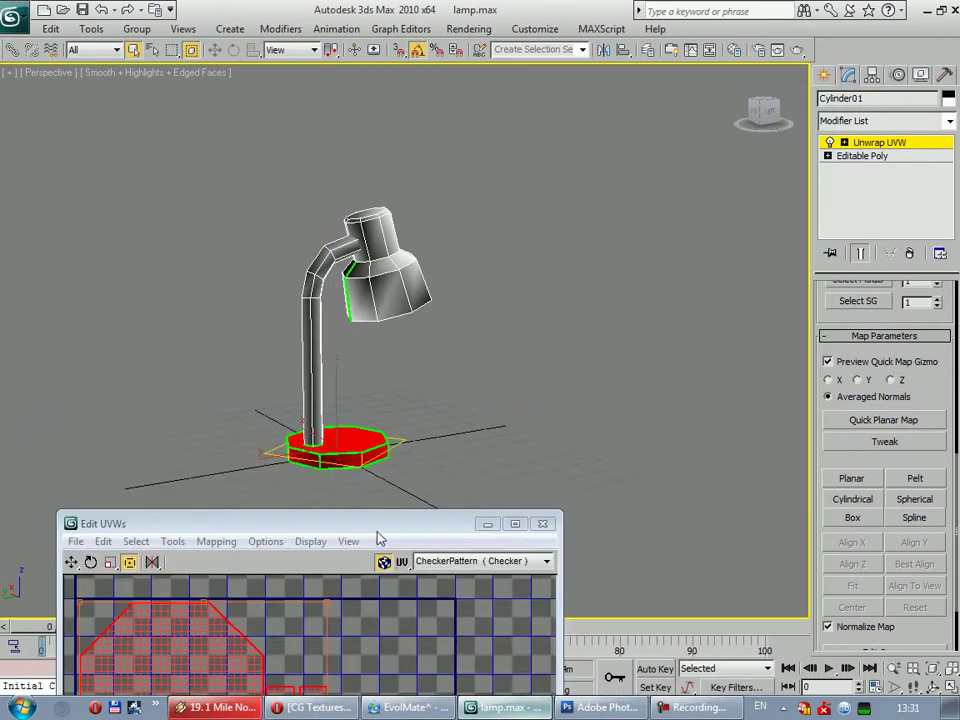
Planar-map the first octagonal cap with the projection aligned to Z
left_click(849, 481)
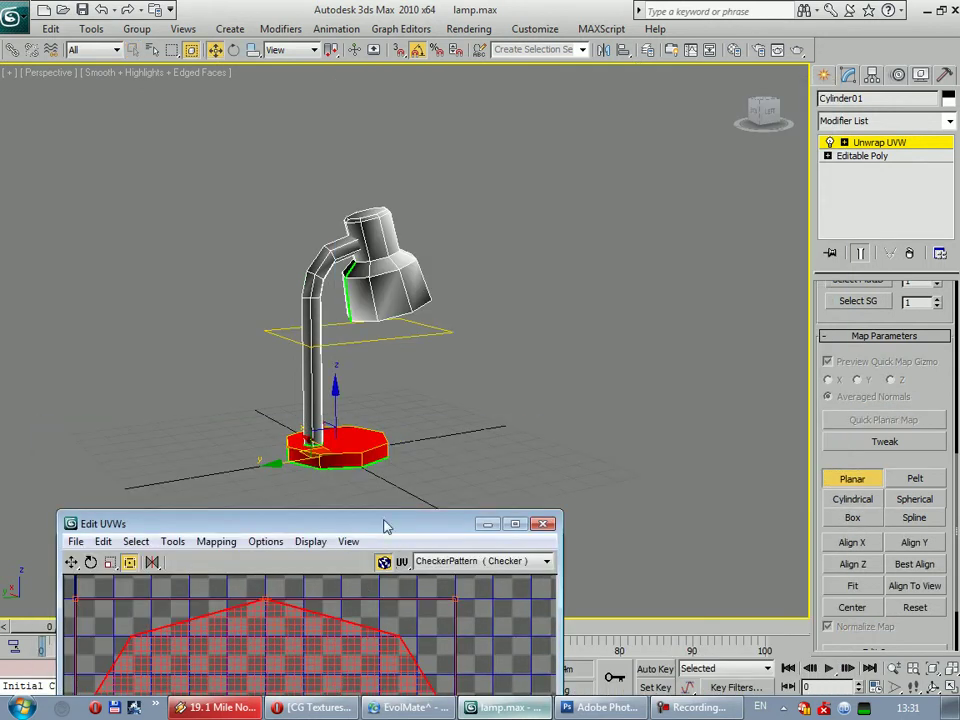
left_click_drag(386, 526, 582, 201)
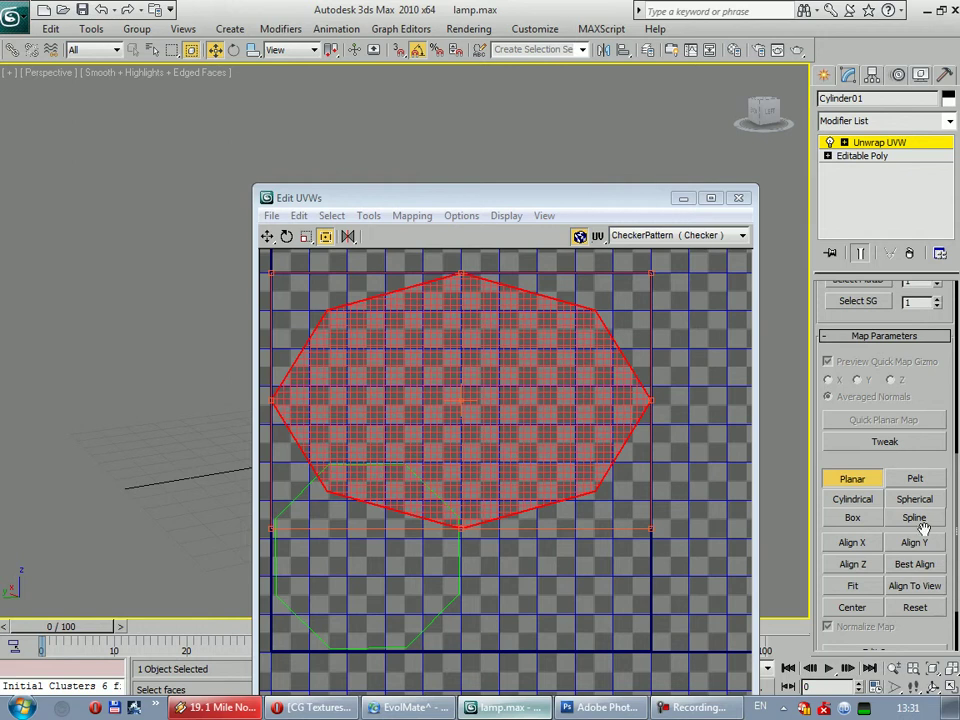
left_click(855, 543)
left_click(855, 565)
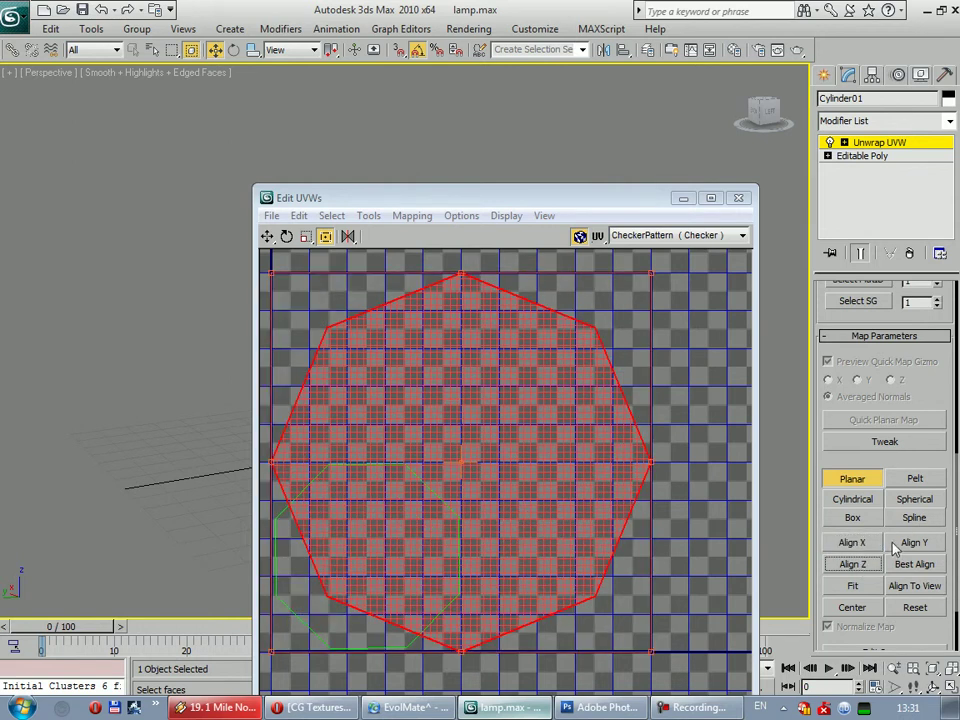
left_click_drag(370, 203, 592, 148)
middle_click_drag(604, 418, 646, 340)
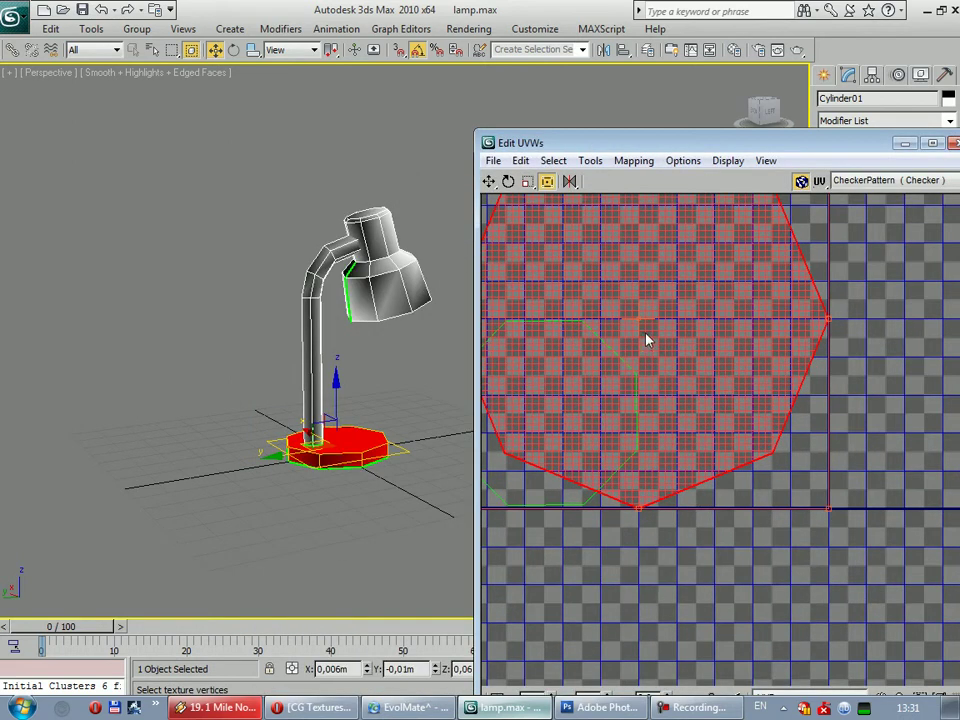
left_click_drag(664, 150, 382, 121)
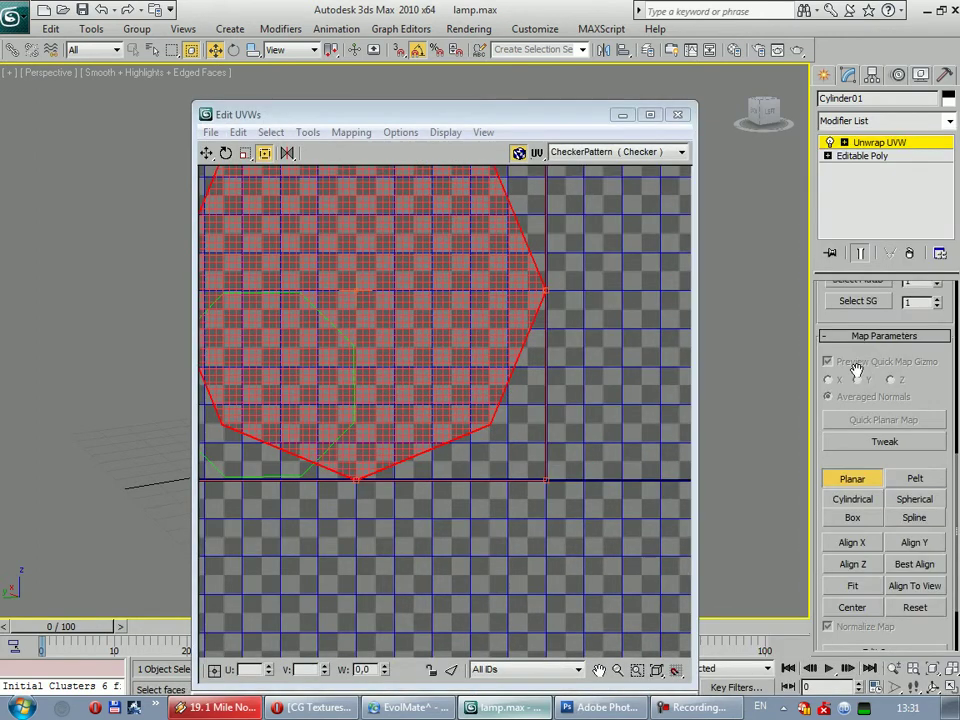
left_click(852, 482)
Move the first cap island toward the lower right and shrink it
mouse_move(418, 311)
left_mouse_down()
mouse_move(536, 497)
mouse_move(536, 339)
left_mouse_up()
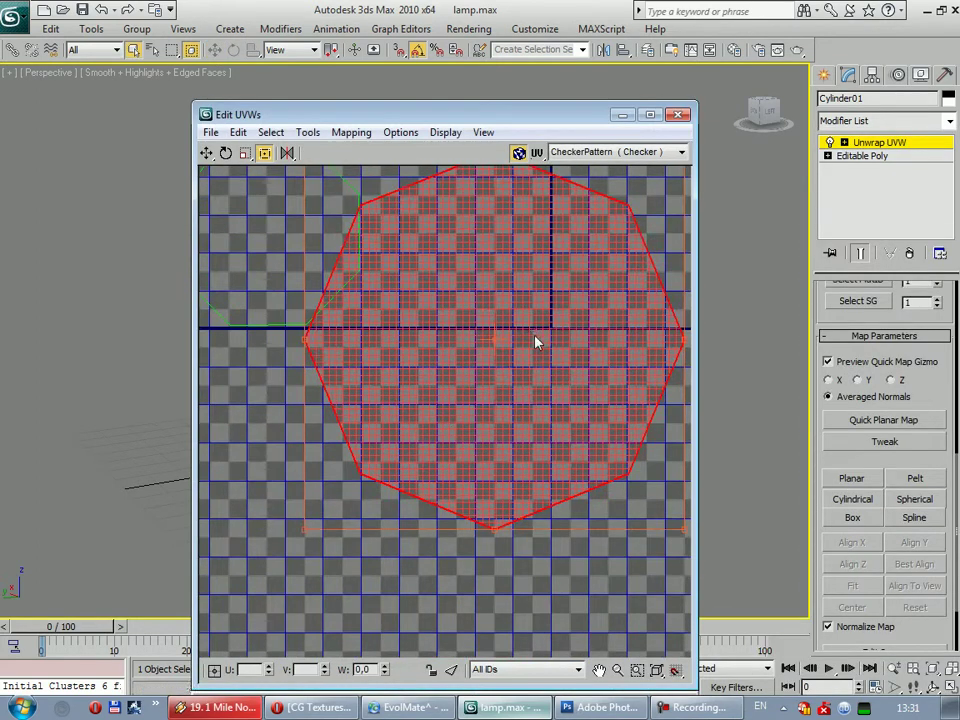
scroll(520, 339, "down", 2)
middle_click_drag(513, 338, 517, 362)
left_click(479, 237)
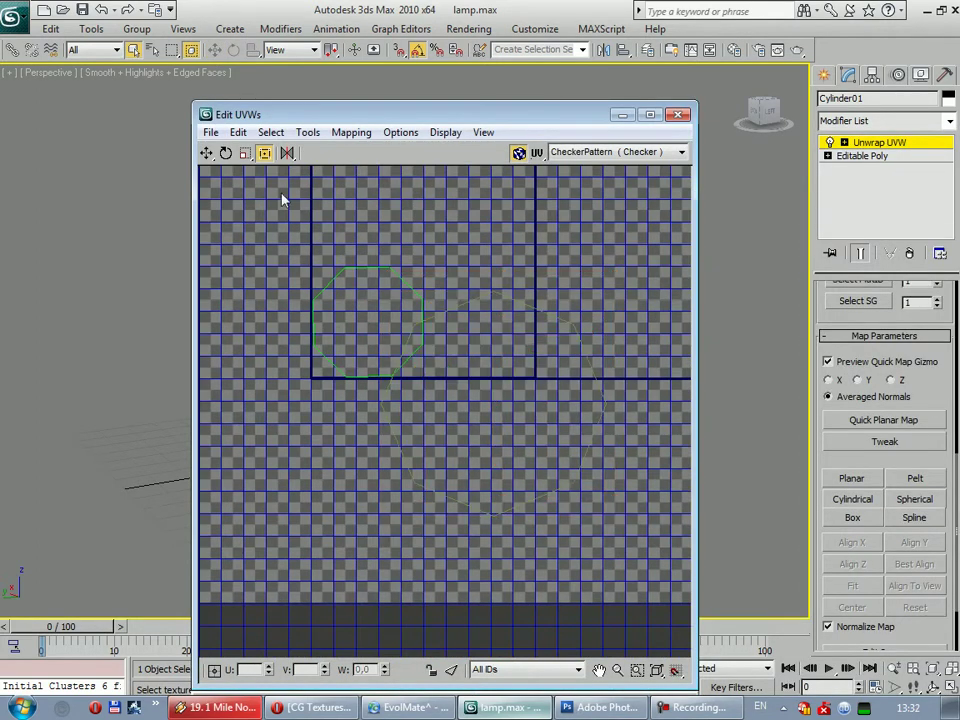
left_click(245, 152)
left_click(461, 368)
left_click_drag(508, 392, 495, 401)
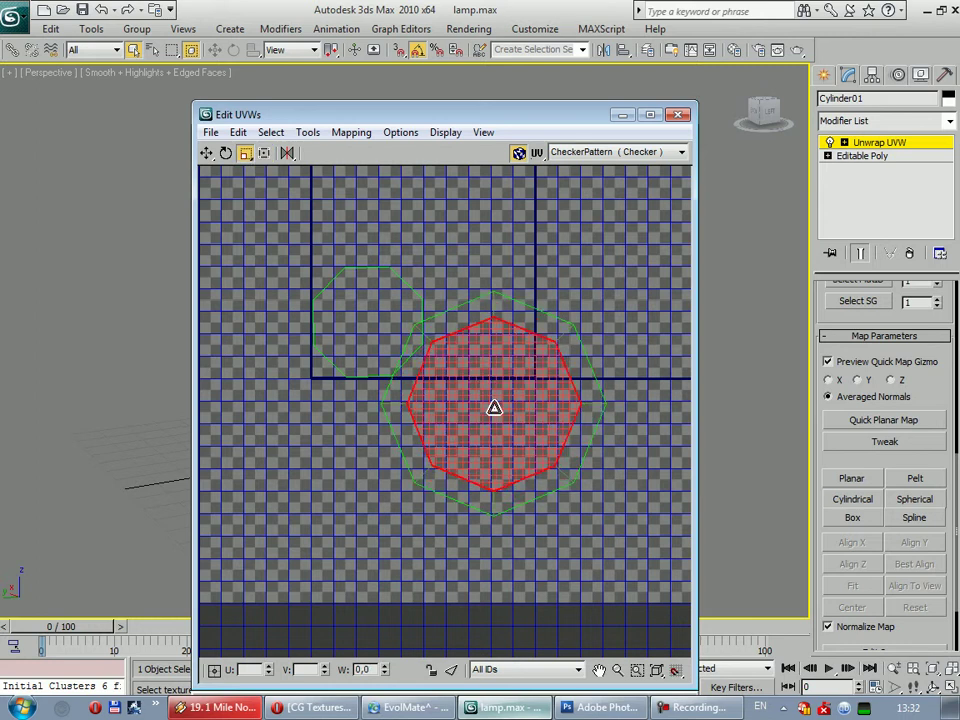
scroll(480, 385, "down", 2)
left_click(356, 253)
key("w")
left_click(517, 371)
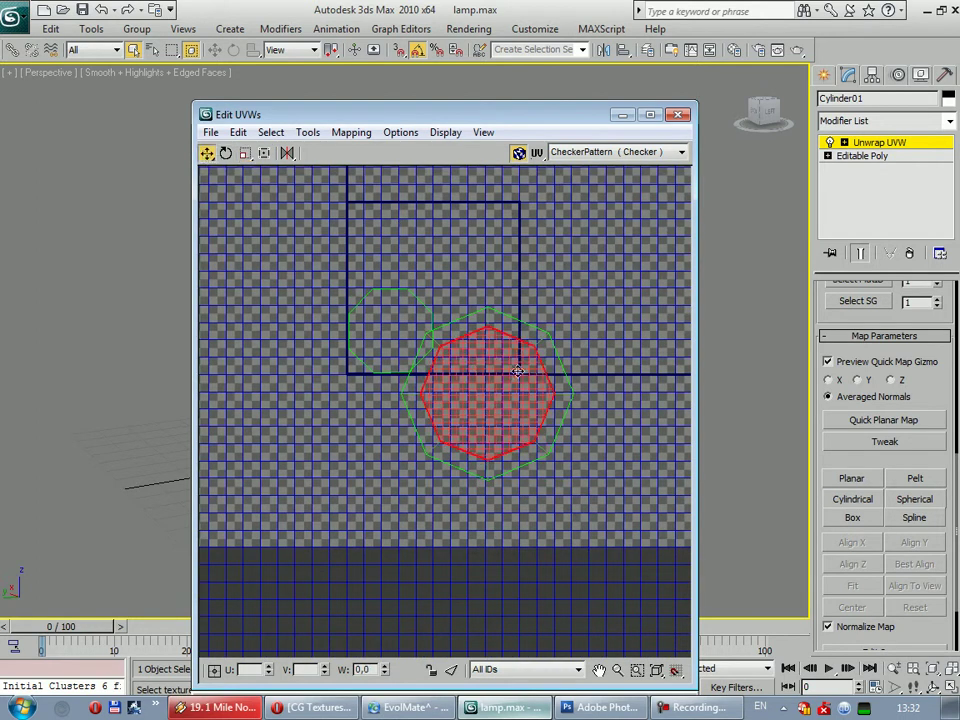
Scale the first cap island down further to about 60%
left_click_drag(463, 125, 463, 50)
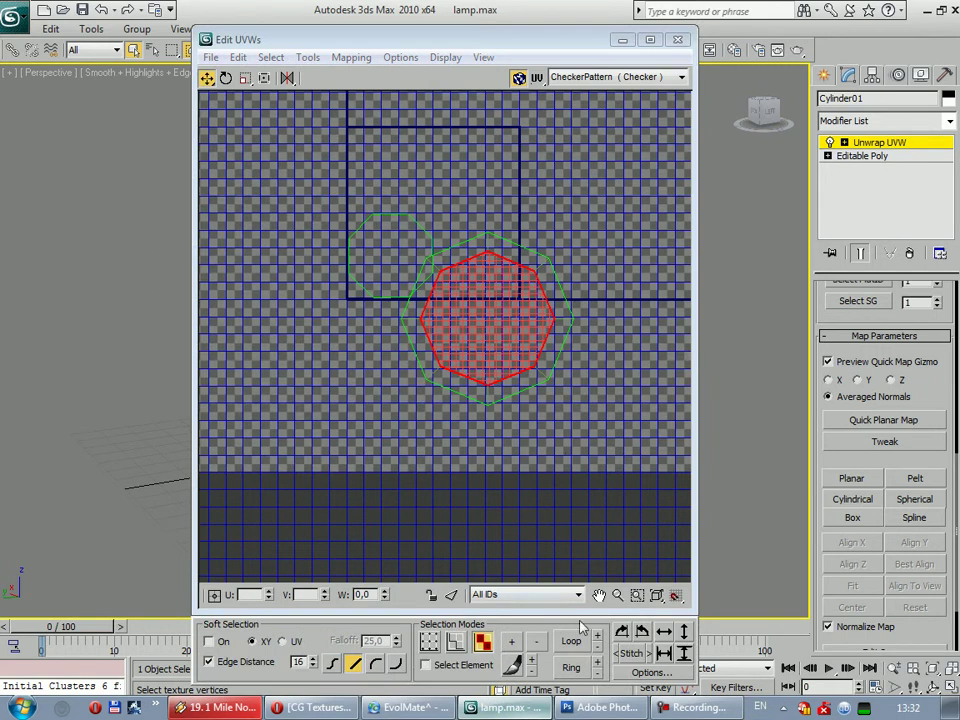
scroll(424, 242, "up", 1)
scroll(424, 242, "up", 2)
scroll(424, 242, "up", 1)
mouse_move(512, 348)
middle_mouse_down()
mouse_move(428, 182)
mouse_move(423, 262)
middle_mouse_up()
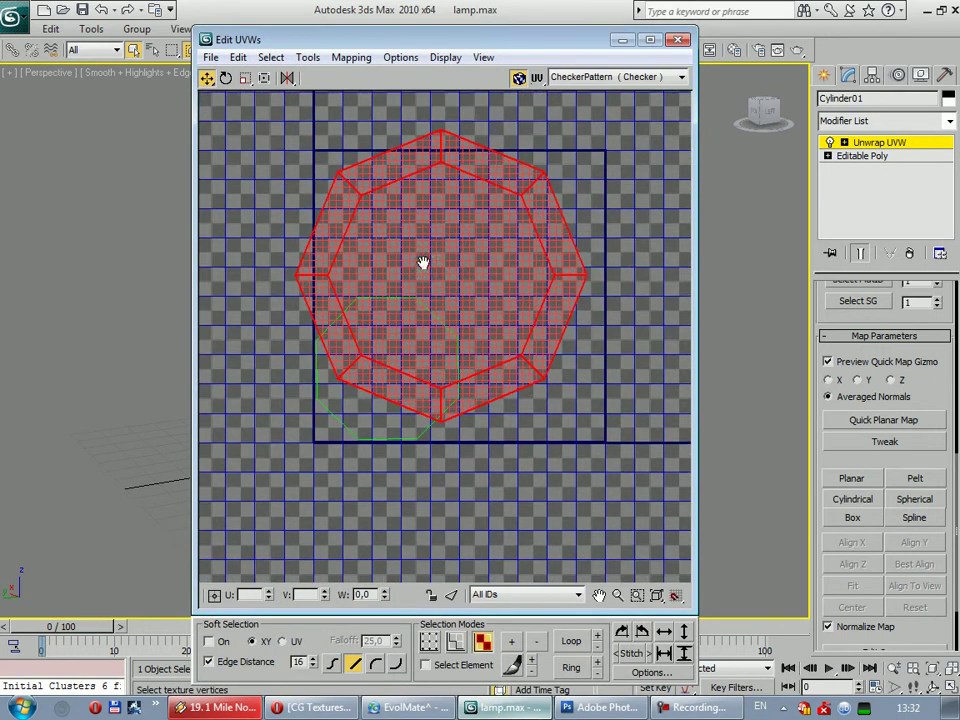
left_click(207, 79)
left_click(245, 78)
mouse_move(424, 250)
left_mouse_down()
mouse_move(399, 317)
mouse_move(401, 304)
left_mouse_up()
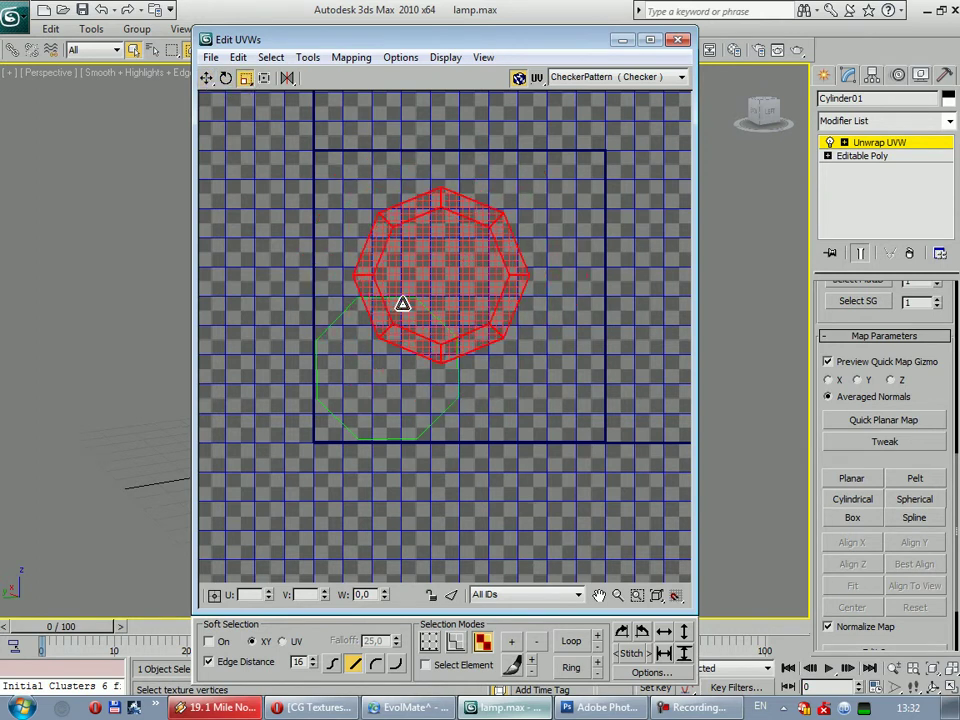
Planar-map the second cap, shrink it, and move it straight down below the first
left_click(401, 397)
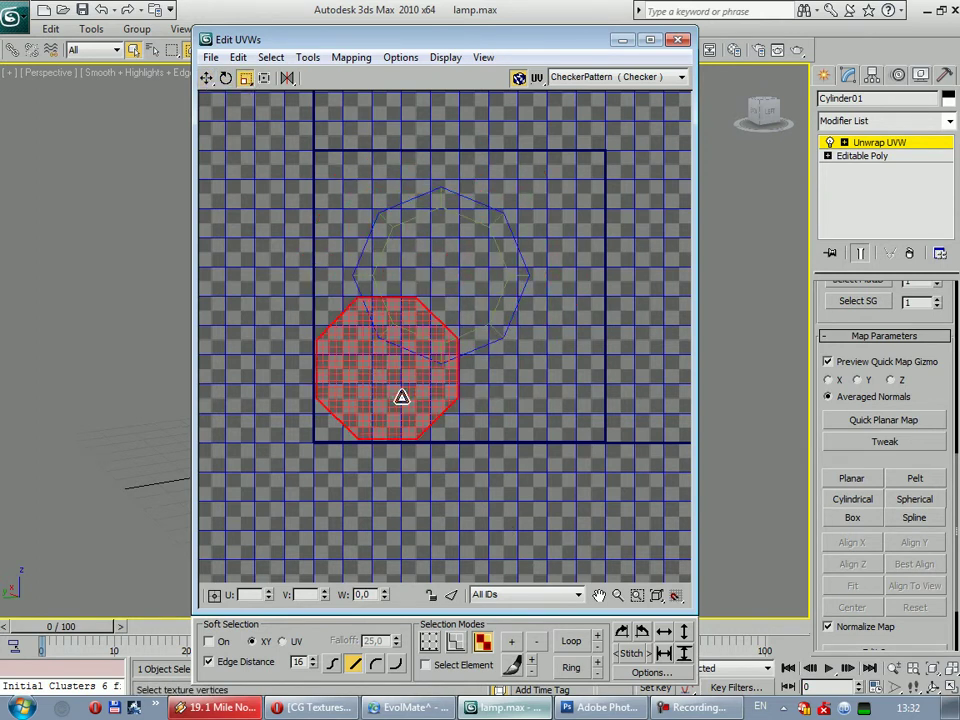
left_click(868, 482)
left_click(868, 482)
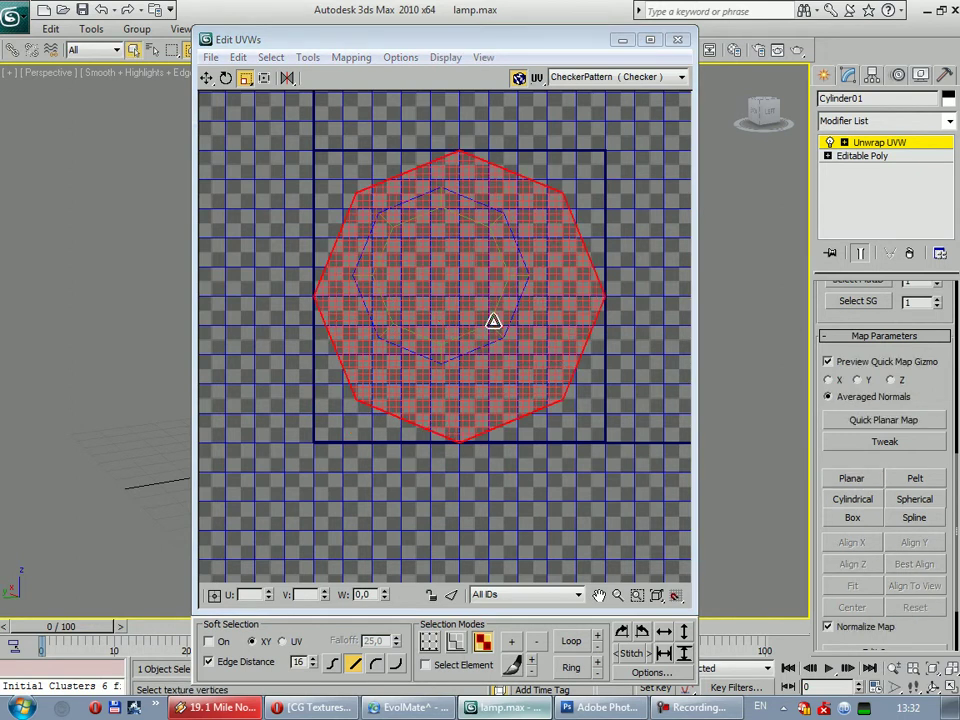
left_click_drag(491, 319, 480, 370)
left_click_drag(454, 316, 437, 294)
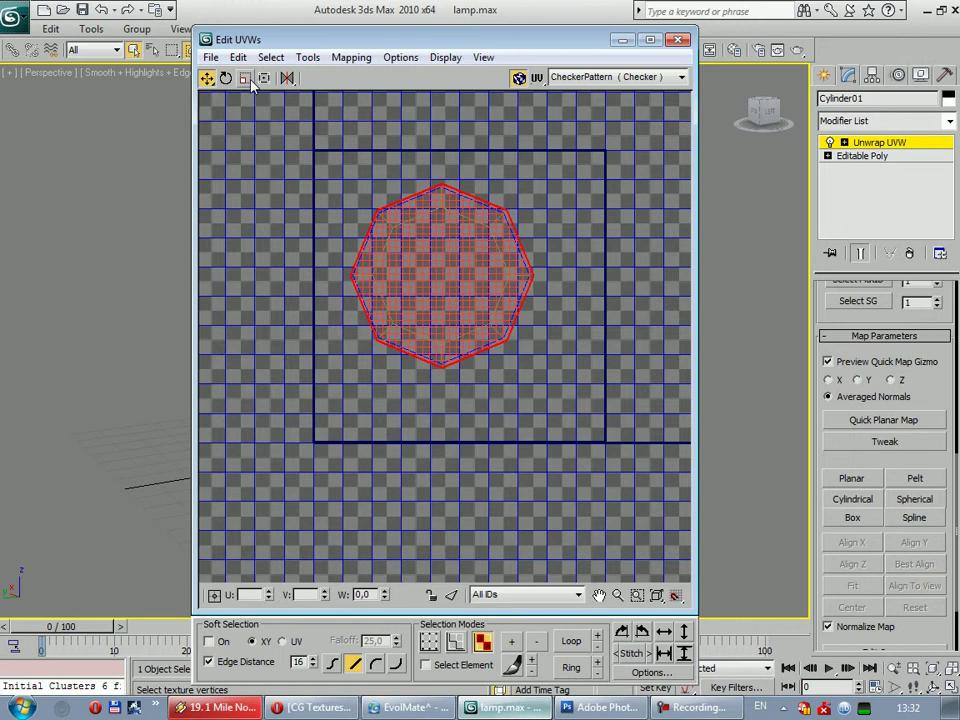
left_click(246, 79)
left_click_drag(467, 261, 471, 271)
left_click(208, 79)
left_click_drag(475, 260, 474, 452)
left_click(546, 381)
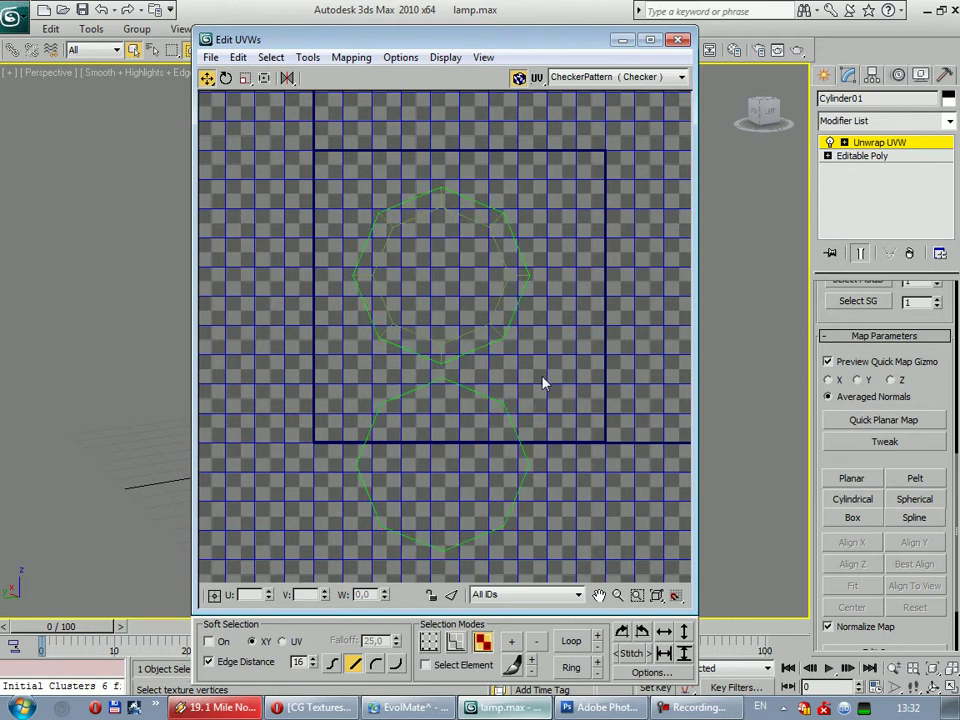
Shift the small UV circles left and box-select the long stem UV strip
scroll(520, 395, "down", 3)
scroll(490, 380, "down", 3)
left_click(478, 362)
left_click_drag(478, 362, 407, 360)
left_click(491, 411)
scroll(491, 411, "down", 3)
middle_click_drag(491, 411, 463, 225)
scroll(463, 225, "up", 1)
left_click_drag(321, 167, 445, 470)
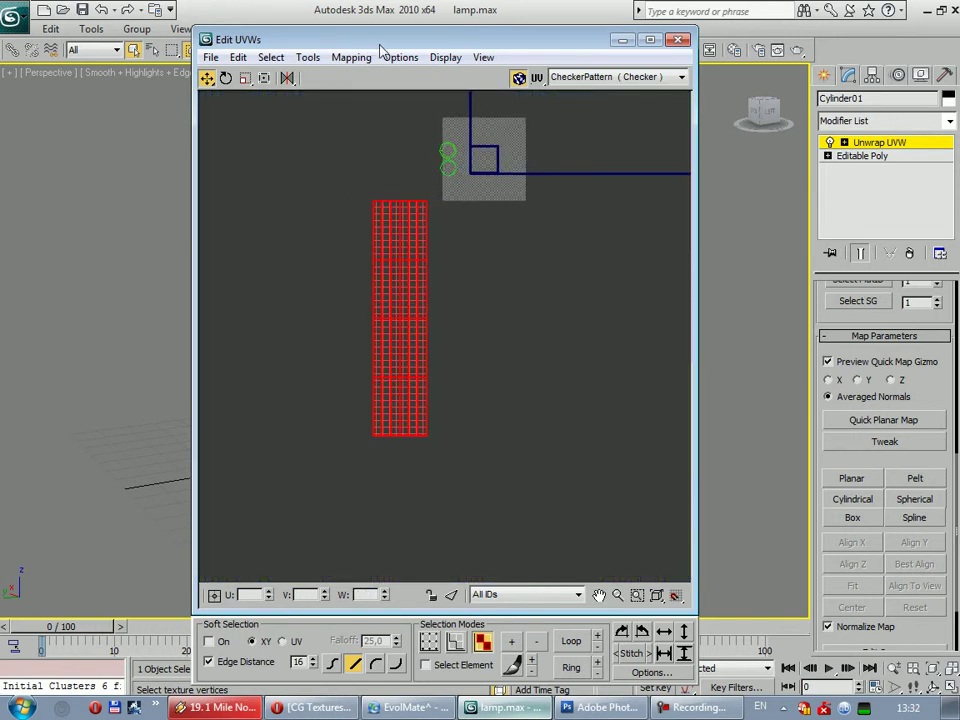
Switch to vertex mode and display the CheckerPattern texture on the lamp
left_click_drag(380, 48, 742, 100)
mouse_move(436, 371)
middle_mouse_down("alt")
mouse_move(388, 375)
mouse_move(446, 388)
middle_mouse_up("alt")
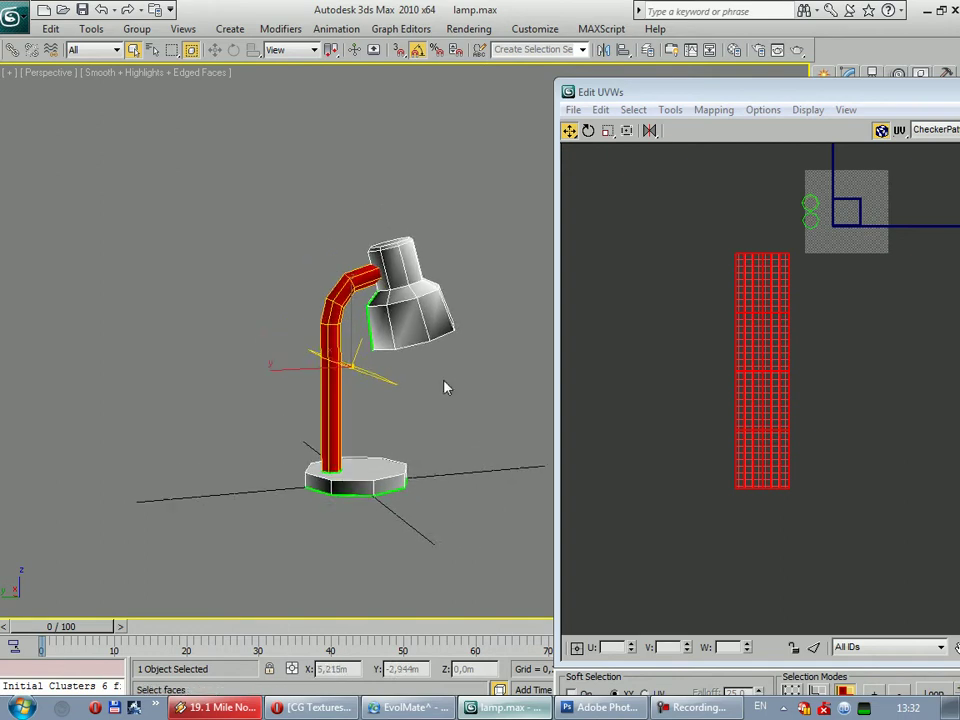
scroll(441, 399, "up", 2)
key("1")
left_click(945, 130)
left_click(915, 141)
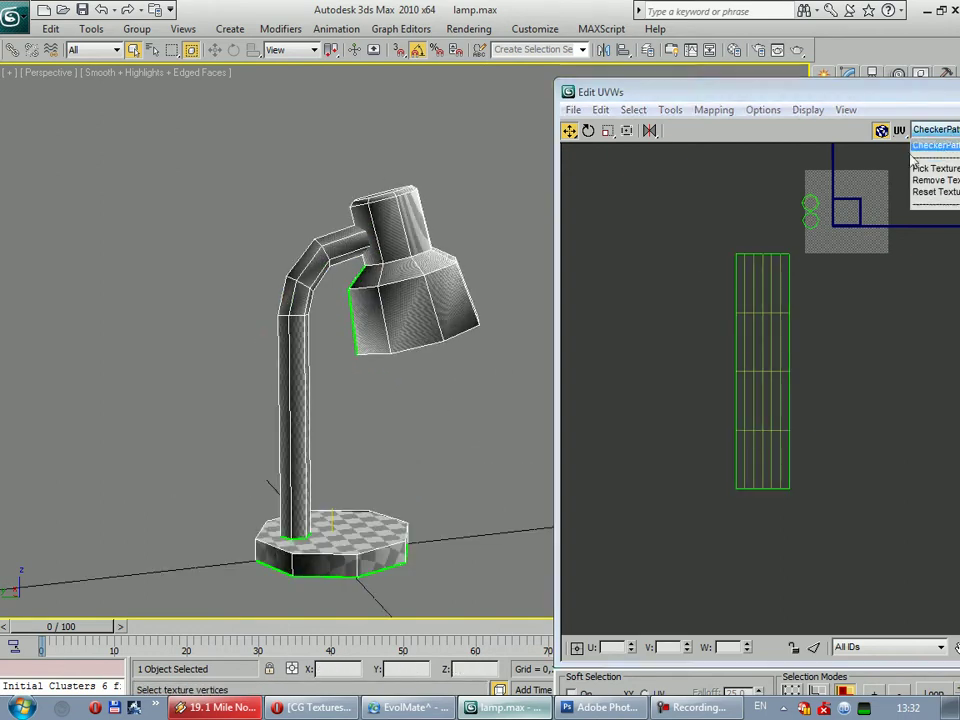
scroll(437, 381, "up", 5)
mouse_move(437, 381)
middle_mouse_down()
mouse_move(468, 410)
mouse_move(410, 315)
middle_mouse_up()
With Freeform Mode, shorten and widen the stem UV strip, then select its upper section
mouse_move(712, 222)
left_mouse_down()
mouse_move(802, 450)
mouse_move(772, 512)
mouse_move(800, 525)
left_mouse_up()
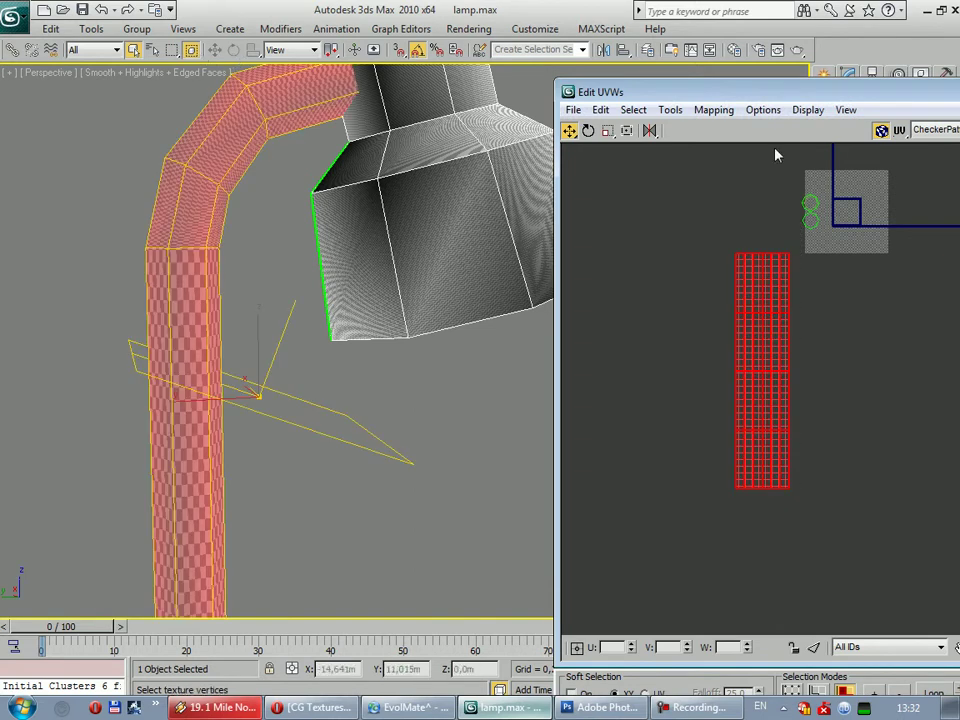
left_click(630, 133)
mouse_move(790, 256)
left_mouse_down()
mouse_move(794, 315)
mouse_move(789, 176)
left_mouse_up()
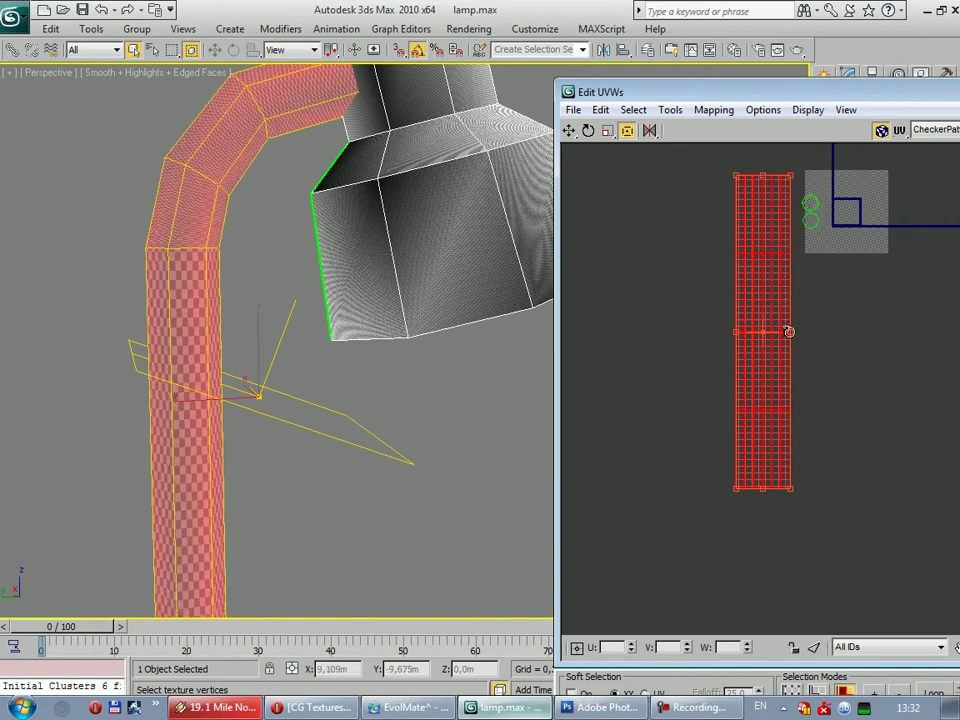
mouse_move(790, 489)
left_mouse_down()
mouse_move(836, 491)
mouse_move(771, 492)
left_mouse_up()
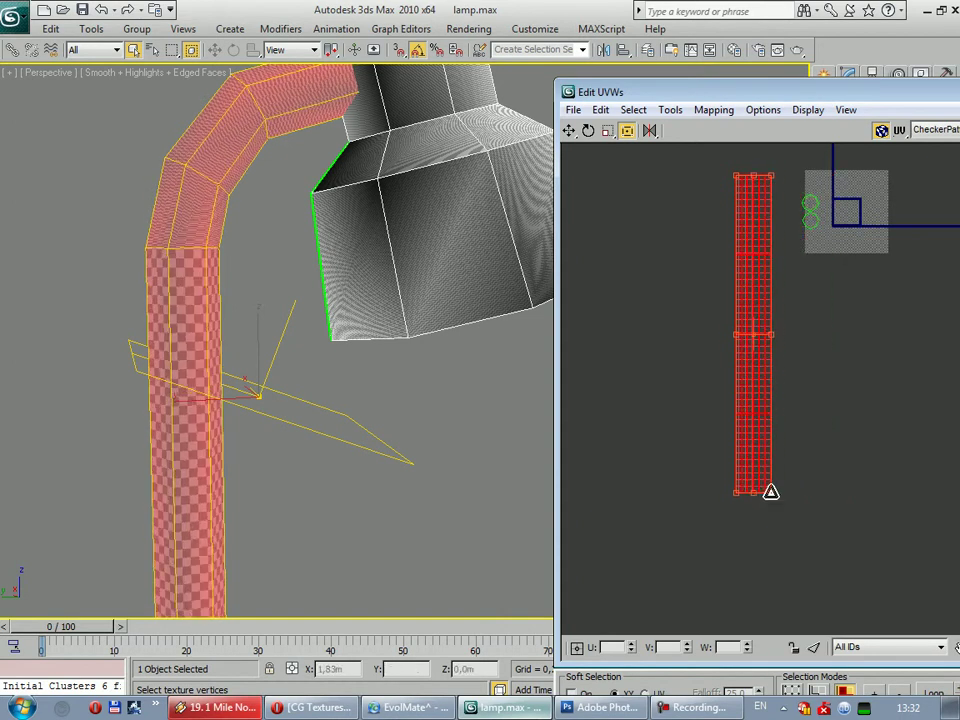
left_click(818, 393)
middle_click_drag(803, 392, 789, 470)
mouse_move(688, 256)
left_mouse_down()
mouse_move(758, 595)
mouse_move(761, 677)
mouse_move(762, 483)
mouse_move(764, 525)
left_mouse_up()
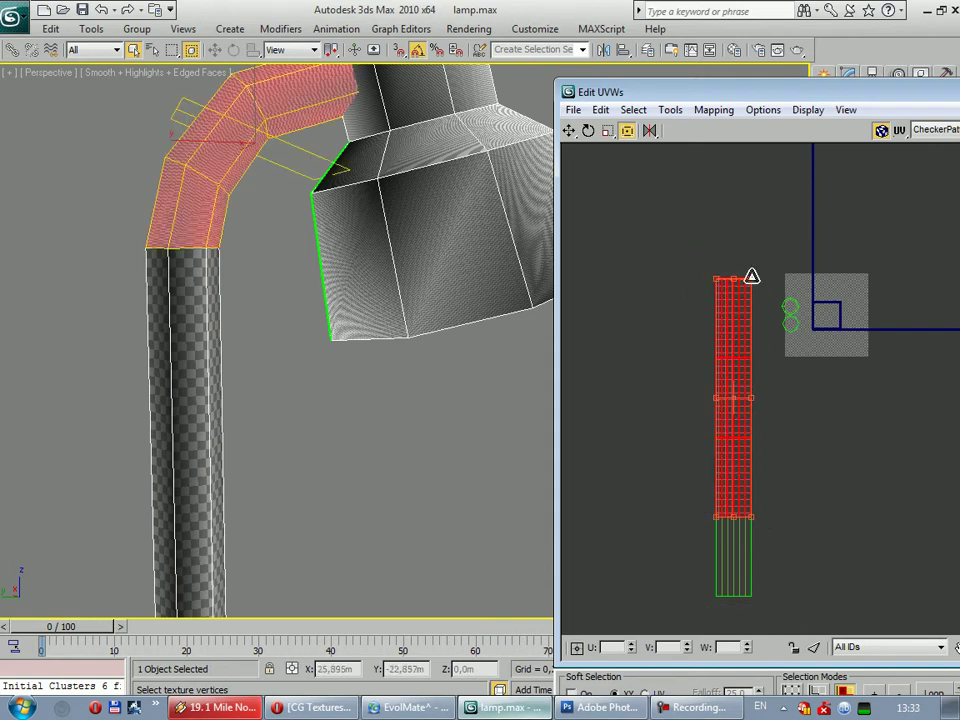
Drag the bent arm strip's top edge down in two passes, then deselect it
mouse_move(751, 276)
left_mouse_down()
mouse_move(765, 401)
mouse_move(752, 450)
left_mouse_up()
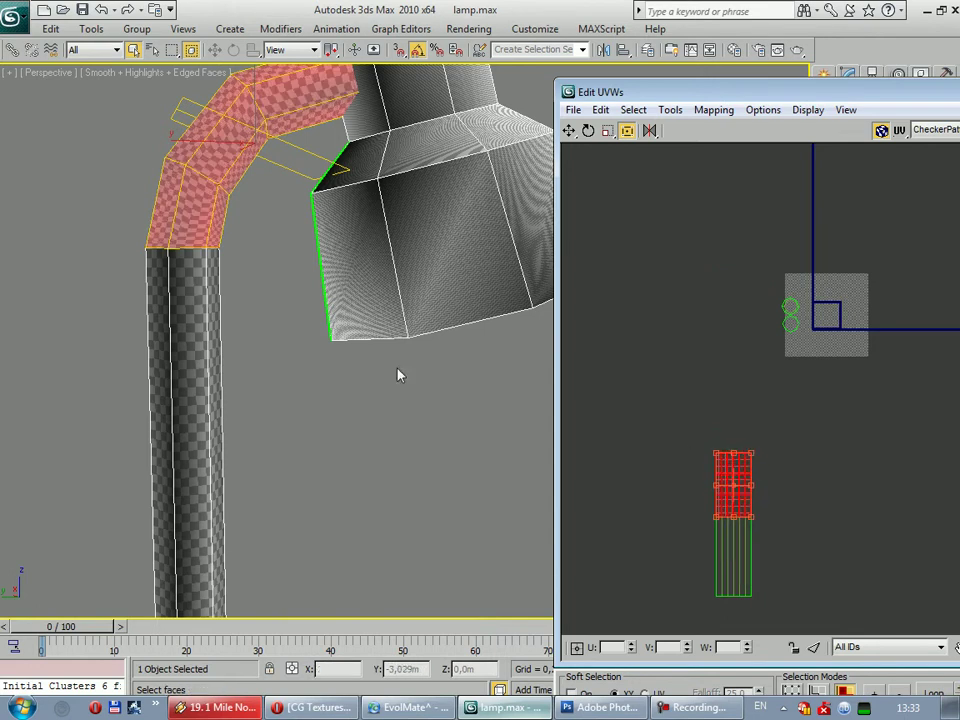
middle_click_drag(715, 455, 707, 398)
scroll(707, 398, "up", 3)
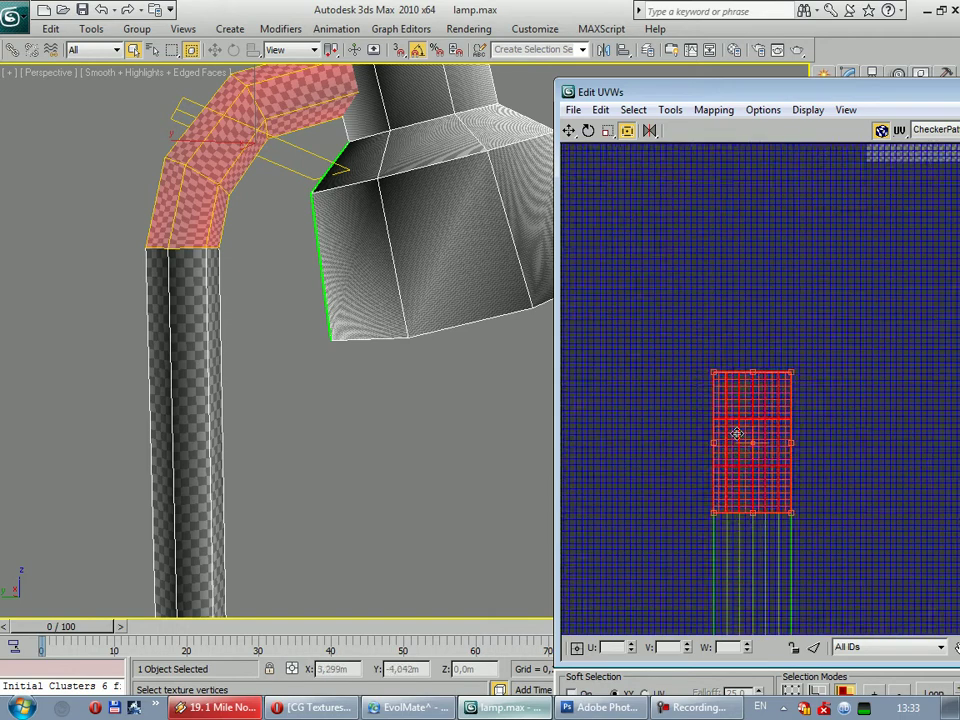
scroll(735, 360, "up", 2)
scroll(762, 323, "up", 1)
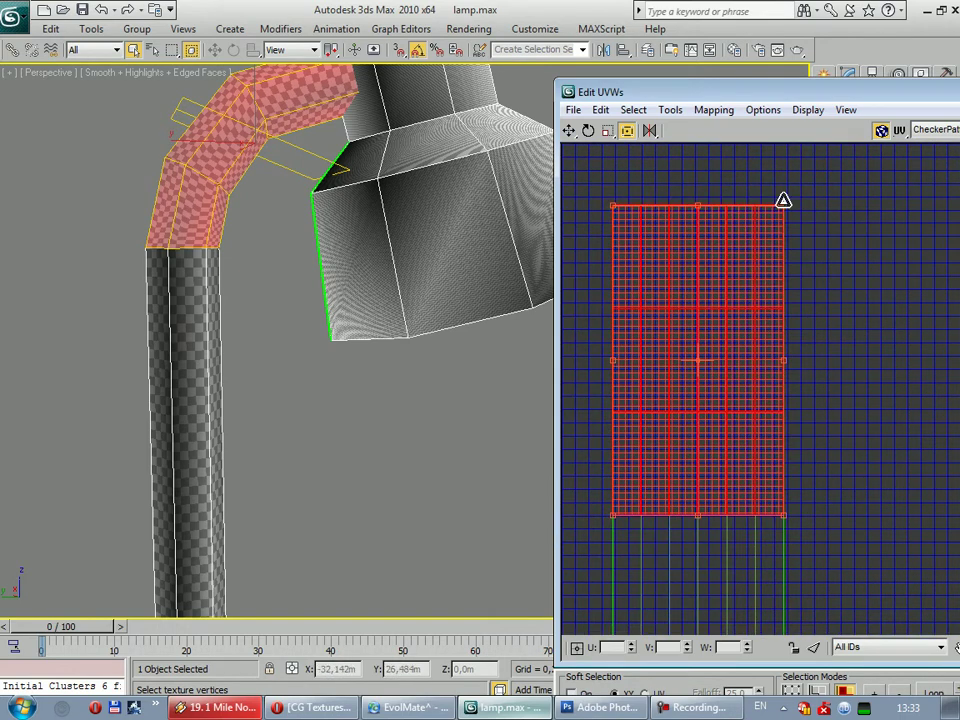
left_click_drag(782, 205, 784, 324)
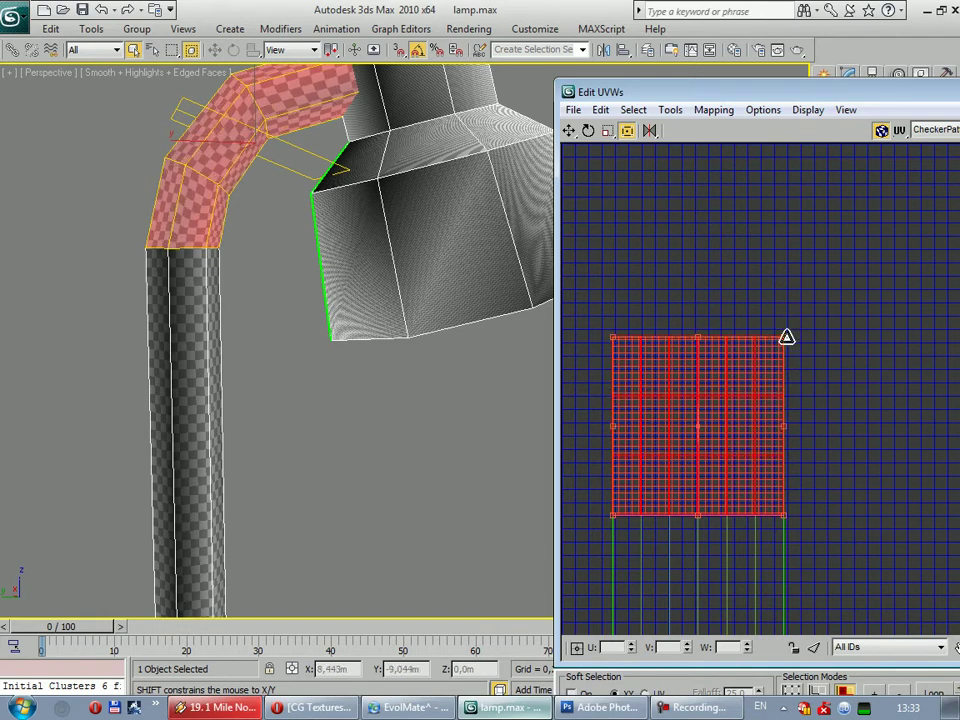
left_click(827, 336)
scroll(827, 350, "down", 5)
middle_click_drag(827, 357, 729, 489)
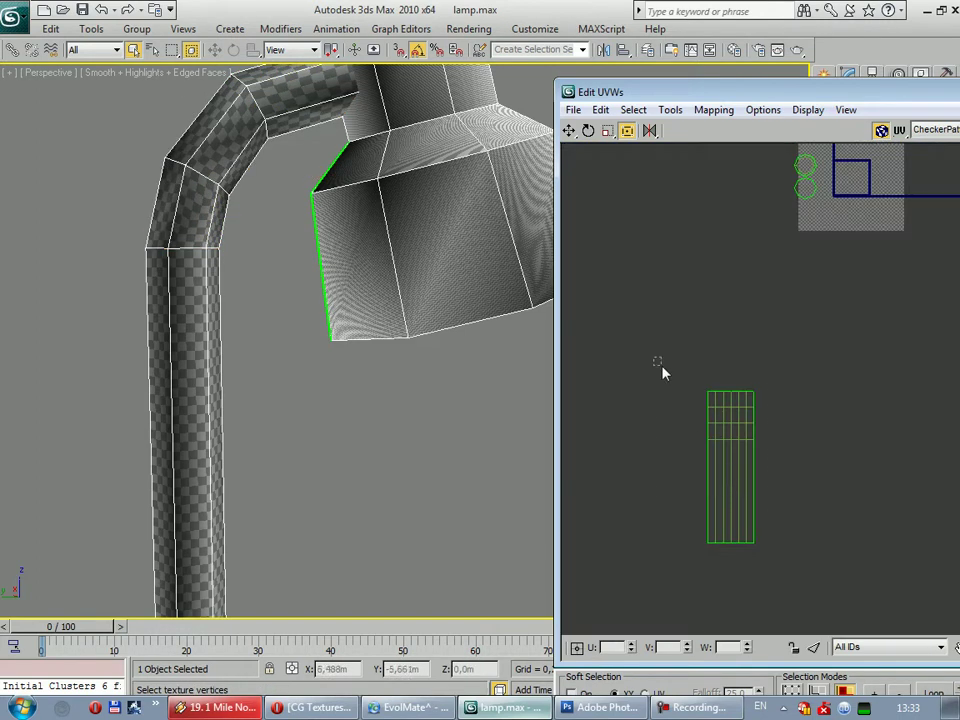
Move the arm's UV strip down onto the 0–1 texture tile
left_click(752, 452)
middle_click_drag(769, 456, 729, 493)
mouse_move(727, 493)
left_mouse_down()
mouse_move(798, 287)
mouse_move(790, 350)
mouse_move(743, 493)
left_mouse_up()
scroll(763, 265, "up", 4)
left_click(608, 130)
key("ctrl+z")
scroll(715, 460, "up", 2)
middle_click_drag(712, 393, 786, 403)
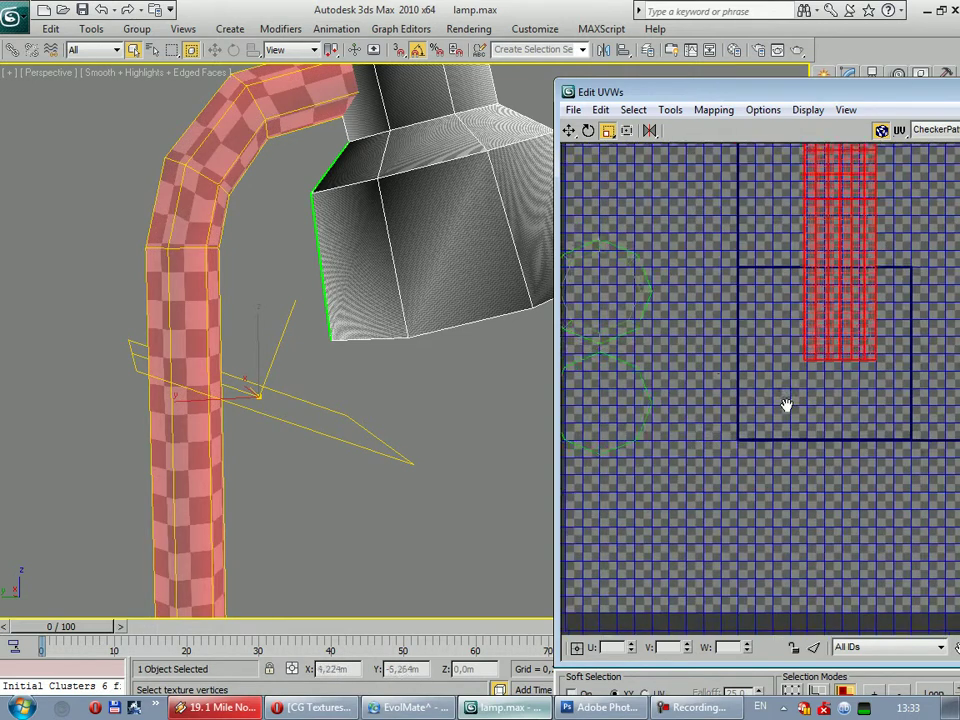
left_click(753, 422)
Widen the column's UV strip to the right with Freeform Mode
middle_click_drag(380, 420, 366, 101)
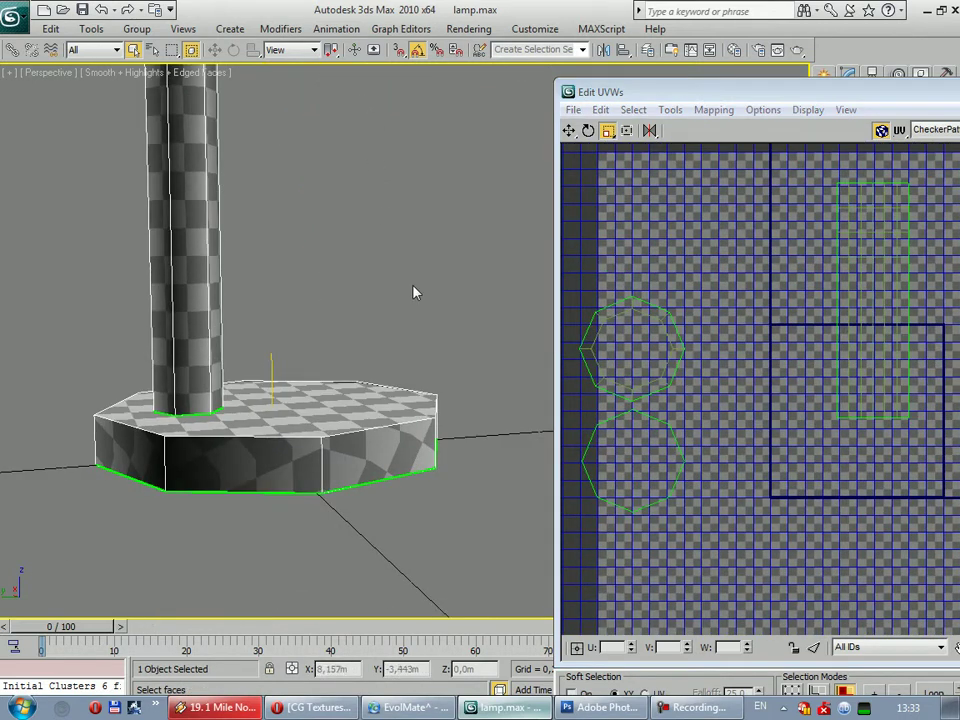
middle_click_drag(425, 349, 430, 390, "alt")
left_click_drag(727, 283, 563, 558)
left_click(864, 279)
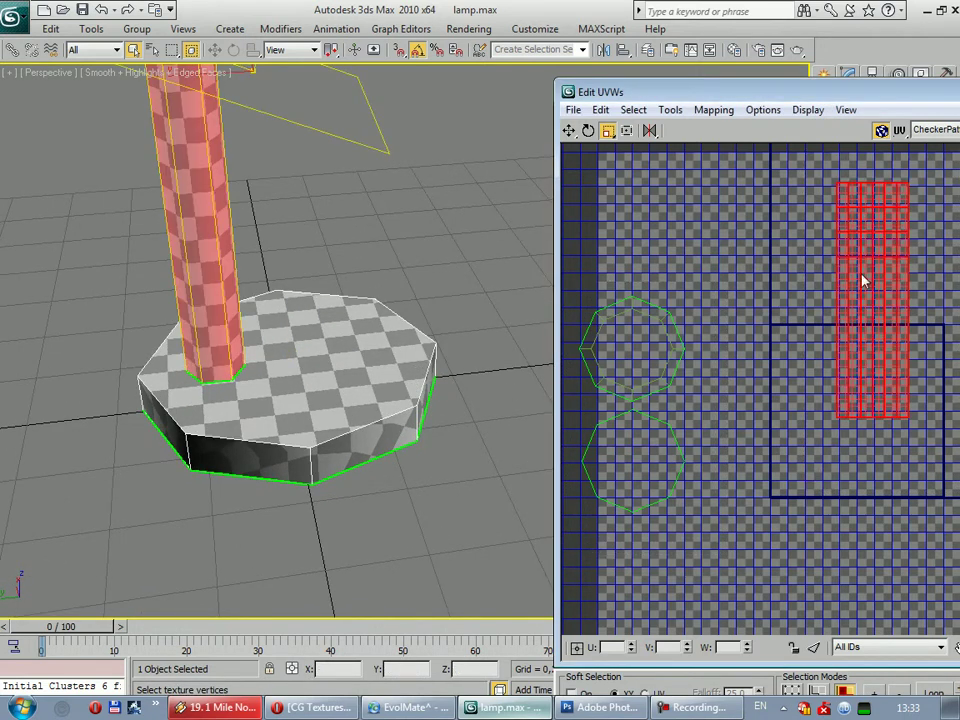
middle_click_drag(864, 279, 702, 319)
left_click(626, 131)
mouse_move(745, 217)
left_mouse_down()
mouse_move(755, 220)
mouse_move(741, 224)
left_mouse_up()
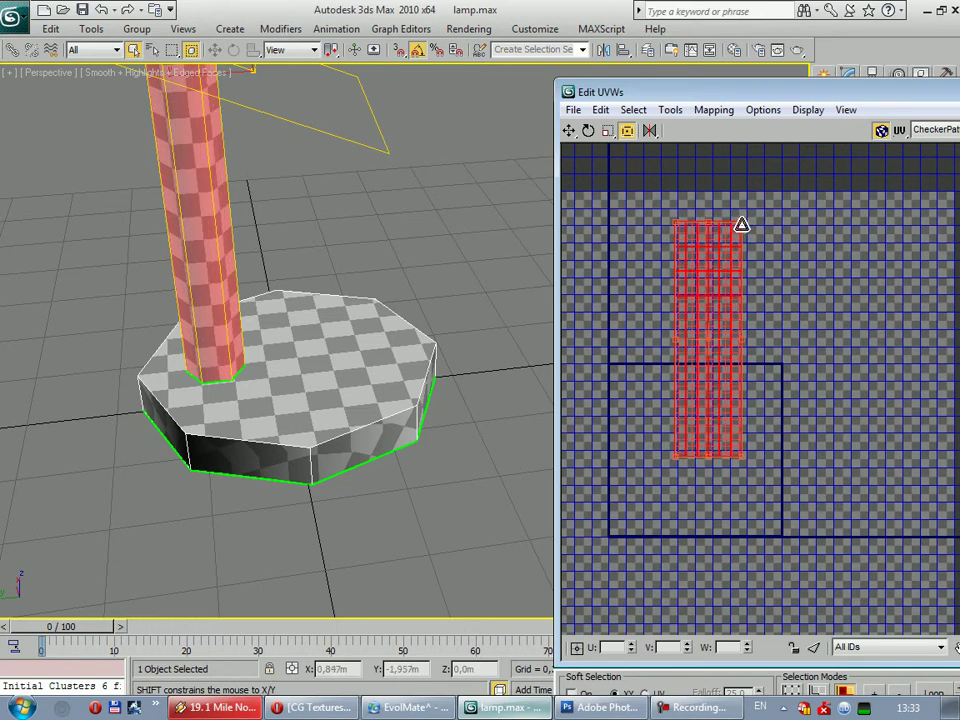
left_click(864, 311)
Marquee-select the two round base-cap islands, shift them up-right and scale them up
middle_click_drag(737, 327, 874, 339)
left_click_drag(703, 288, 586, 580)
left_click_drag(646, 509, 749, 487)
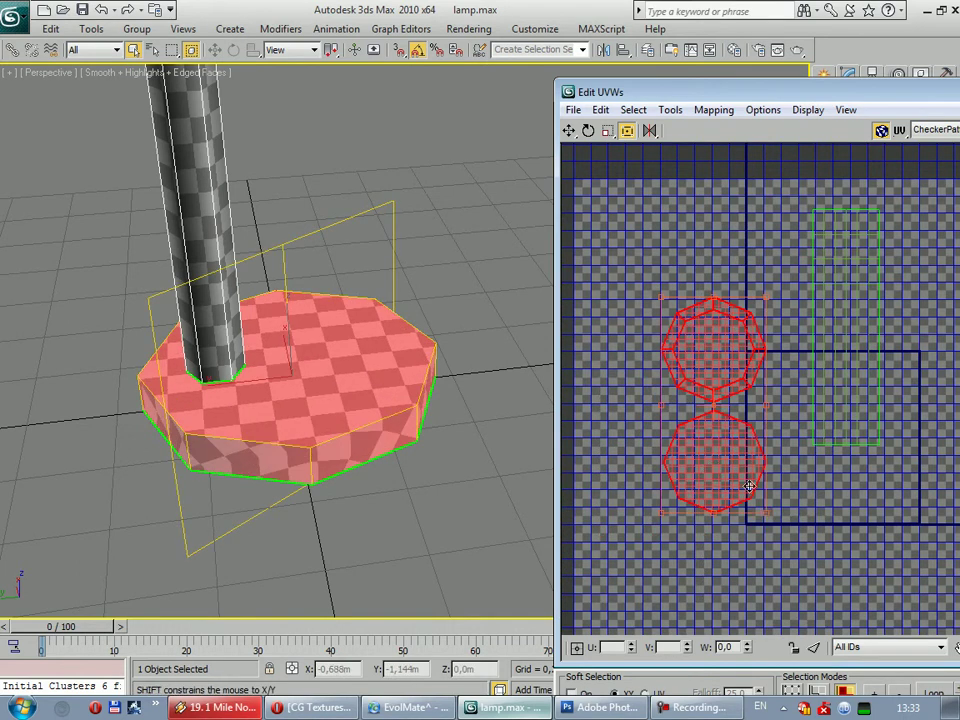
key("r")
left_click_drag(705, 343, 716, 322)
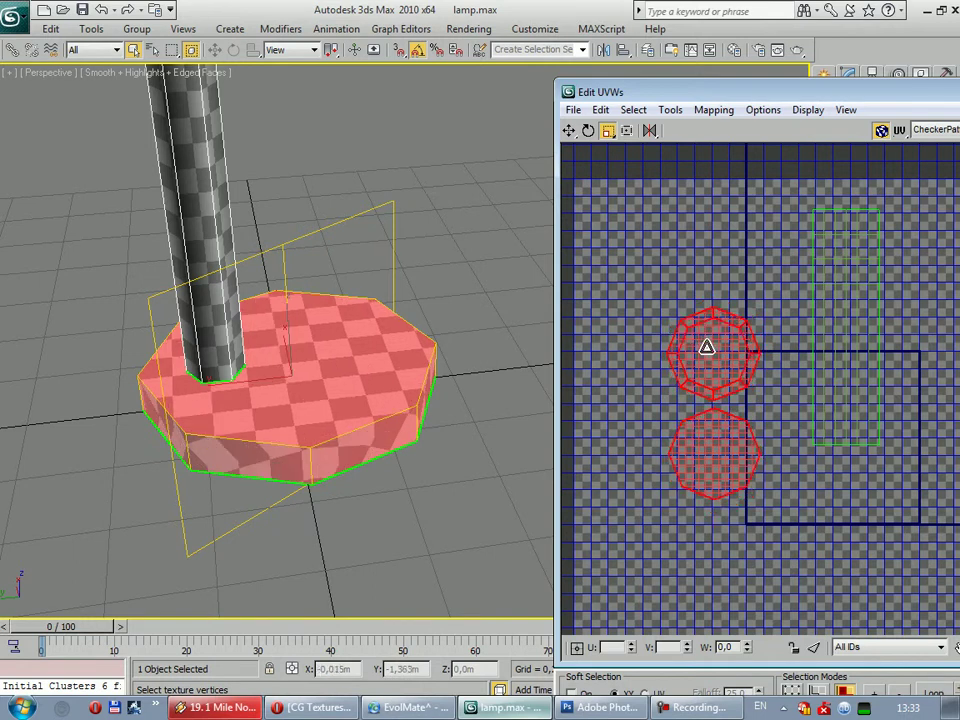
left_click_drag(711, 342, 717, 334)
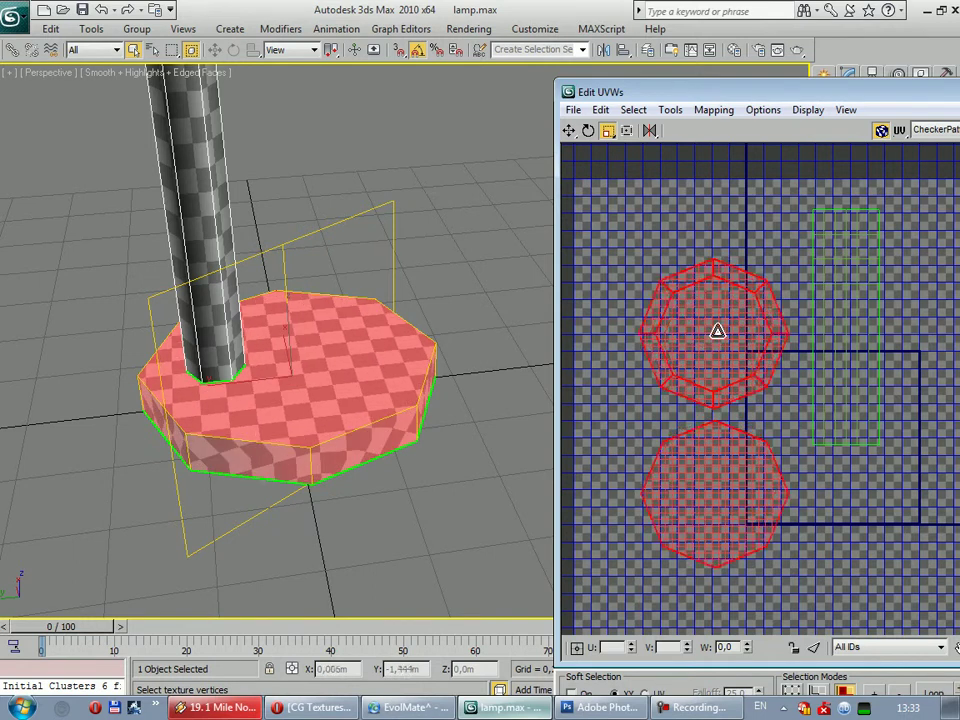
left_click(793, 247)
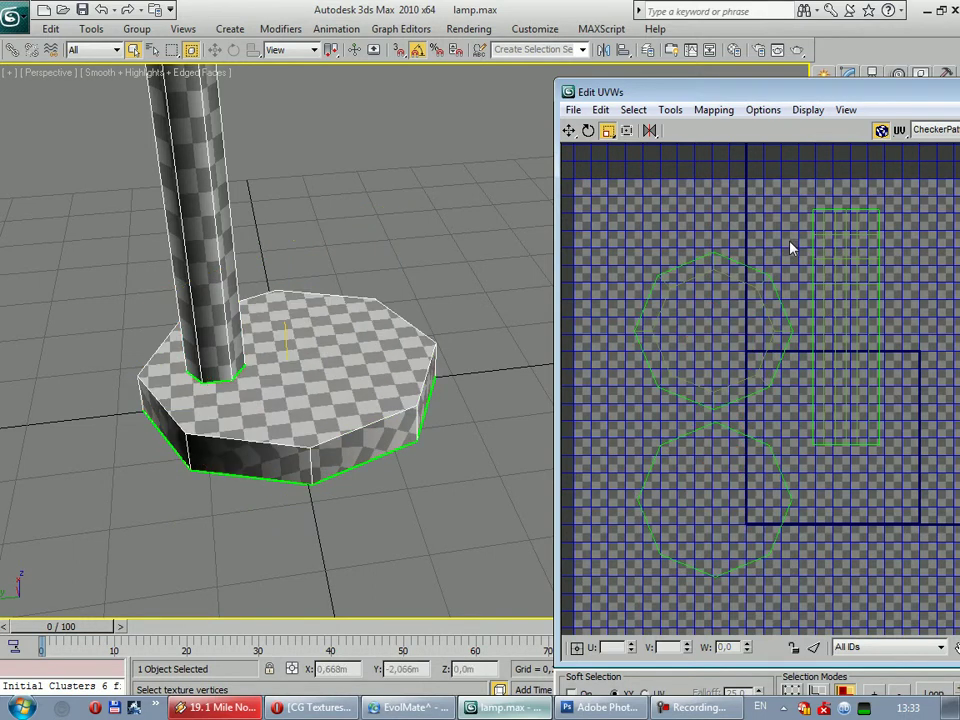
scroll(792, 250, "down", 5)
middle_click_drag(792, 252, 691, 400)
scroll(690, 400, "down", 5)
Region-select only the lamp head's top cap faces in the viewport
scroll(720, 390, "down", 3)
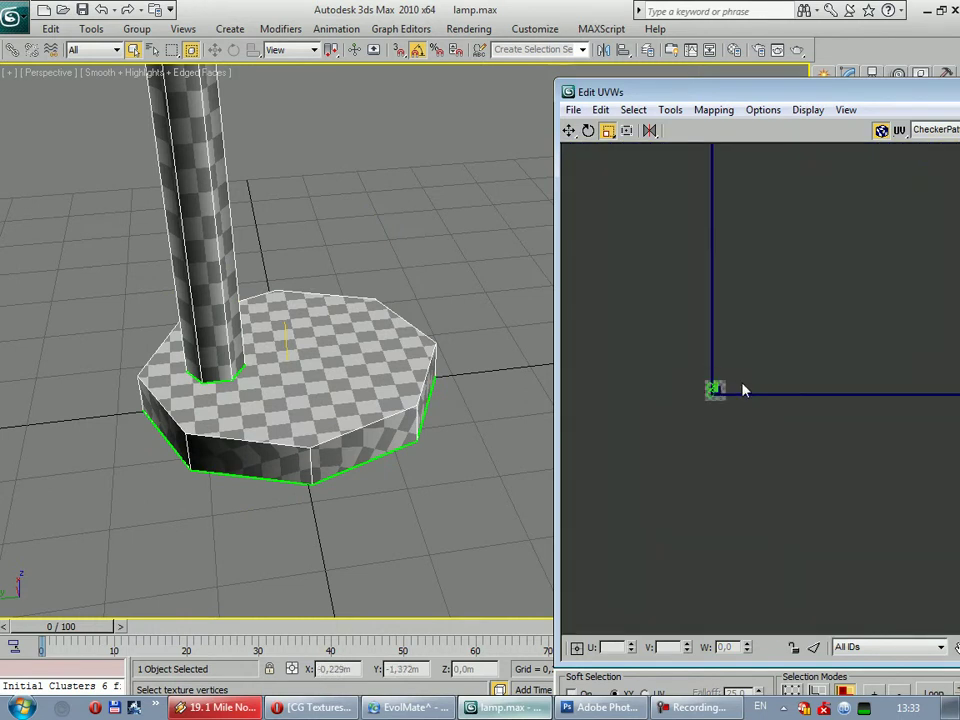
scroll(744, 388, "up", 3)
scroll(465, 340, "down", 5)
left_click_drag(499, 349, 343, 129)
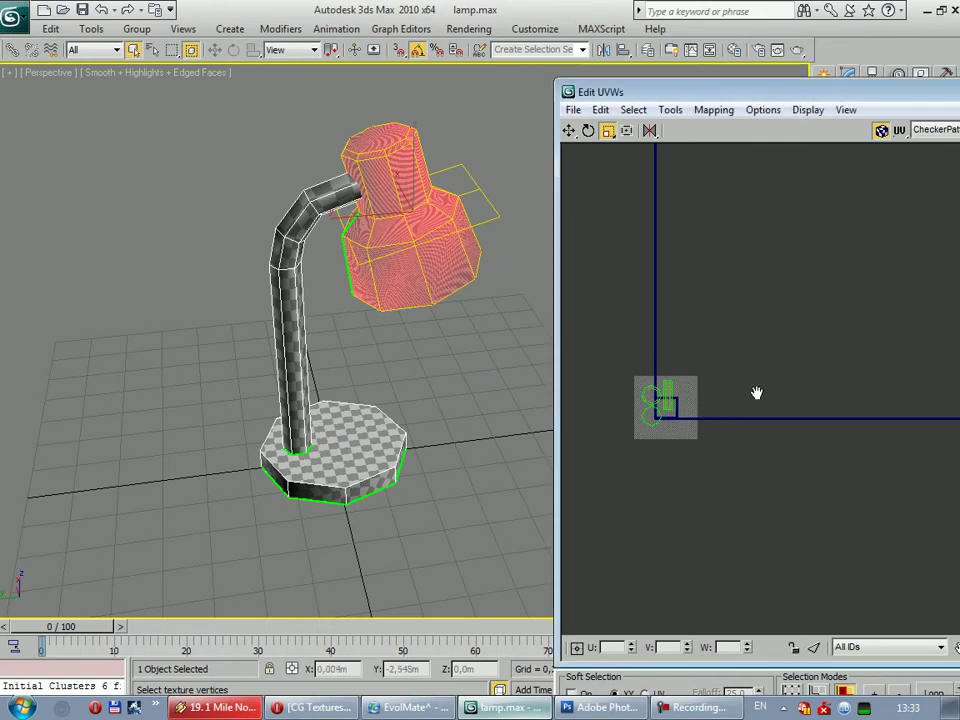
scroll(696, 392, "up", 4)
middle_click_drag(814, 392, 633, 351)
scroll(748, 358, "down", 3)
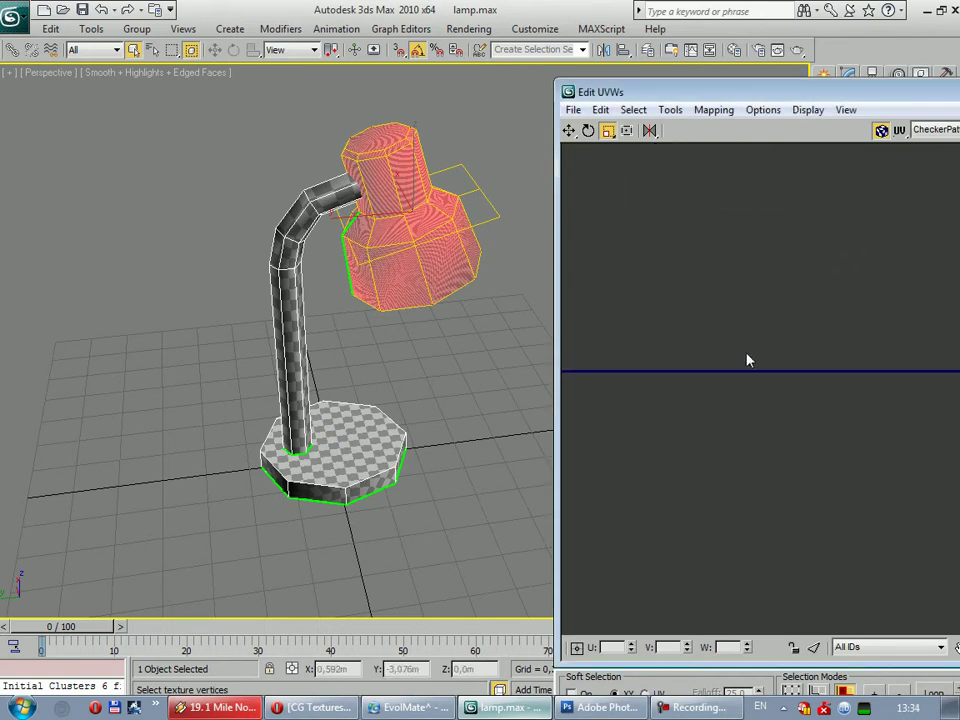
mouse_move(756, 364)
middle_mouse_down()
mouse_move(576, 392)
mouse_move(793, 388)
middle_mouse_up()
scroll(711, 364, "up", 3)
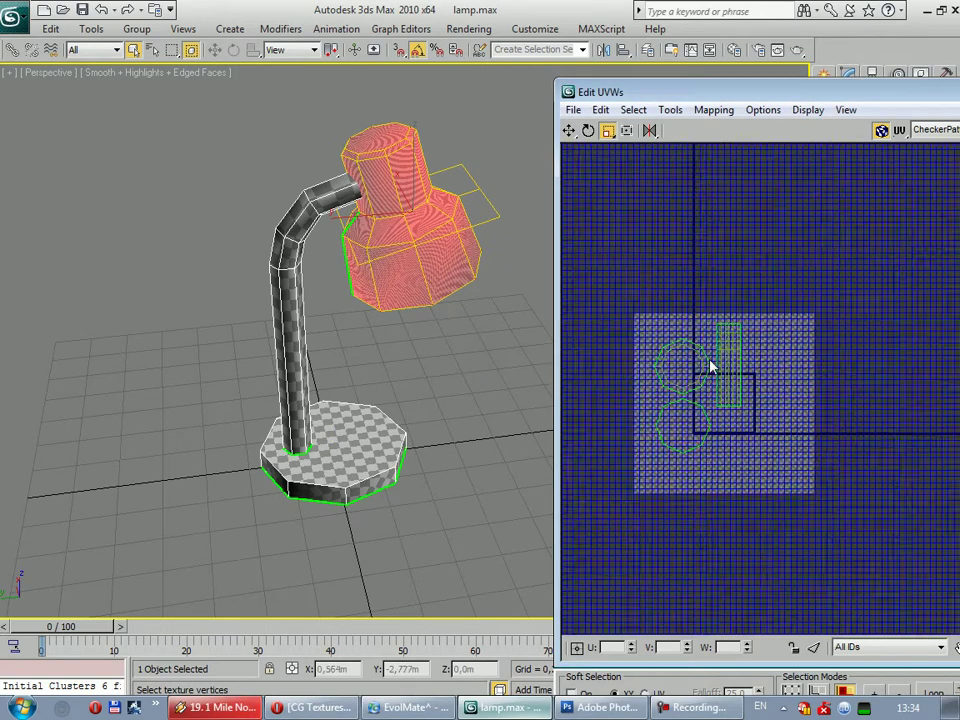
scroll(704, 365, "up", 2)
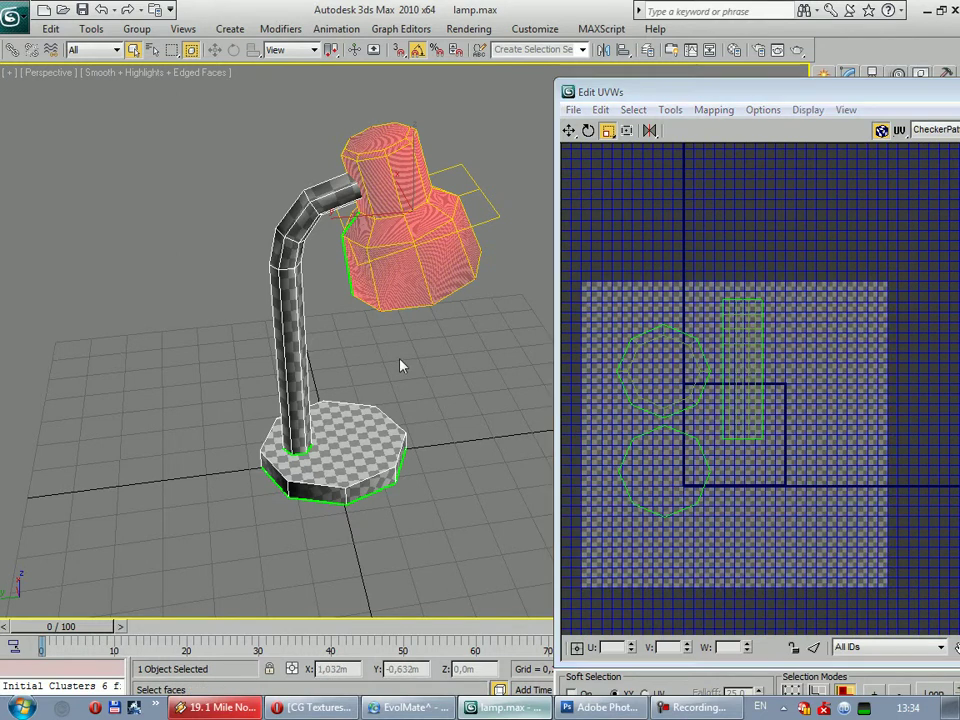
left_click(298, 103)
left_click_drag(300, 96, 449, 177)
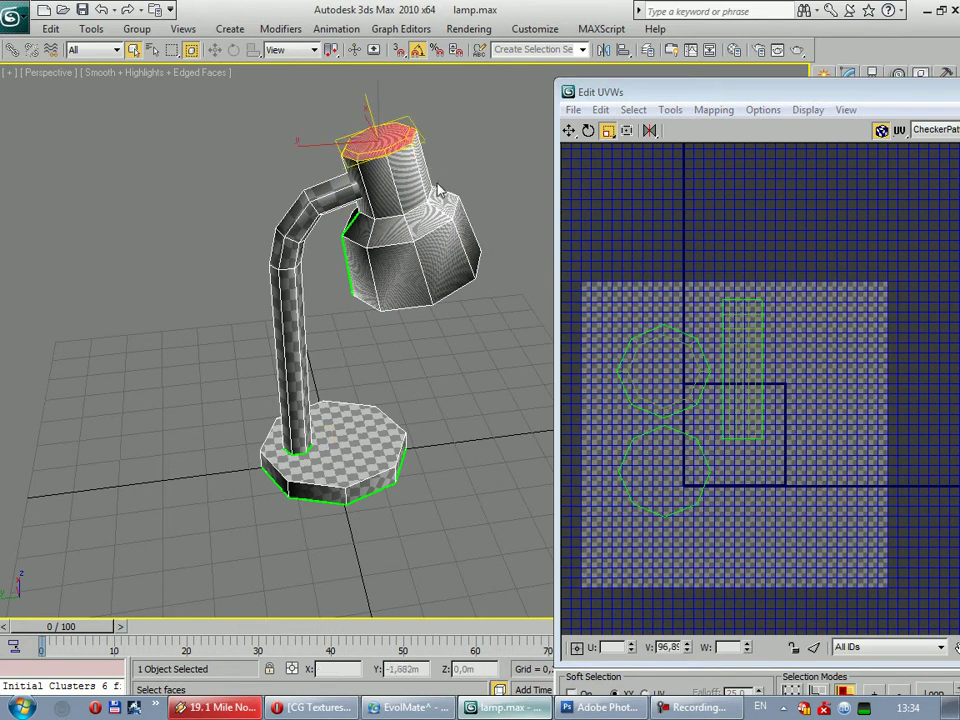
Apply a Planar projection to the selected top cap faces
left_click_drag(782, 92, 474, 80)
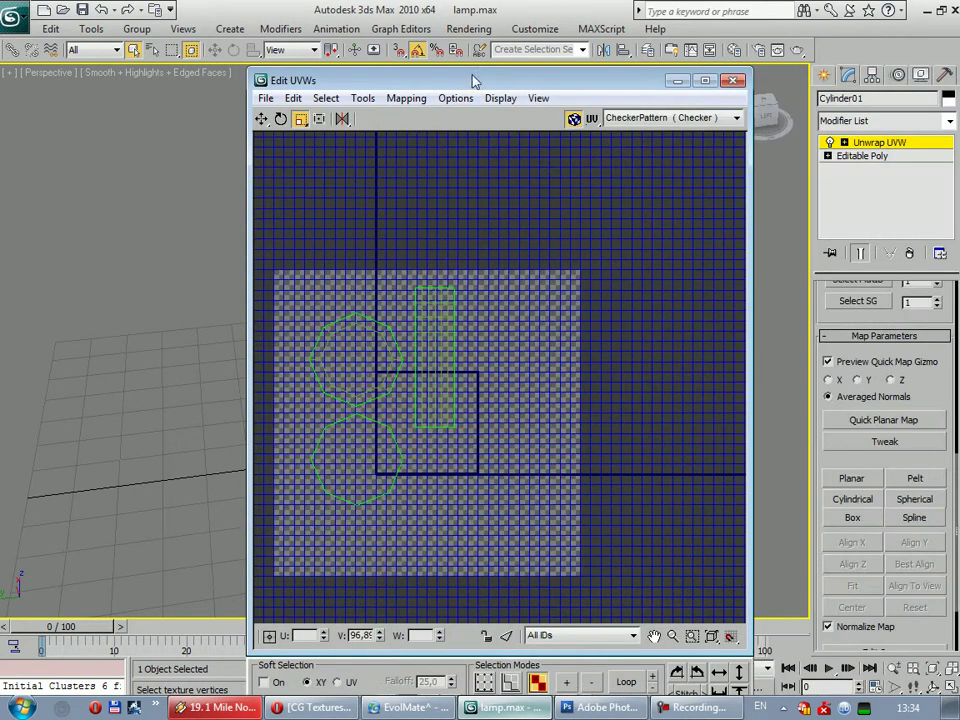
scroll(476, 452, "down", 5)
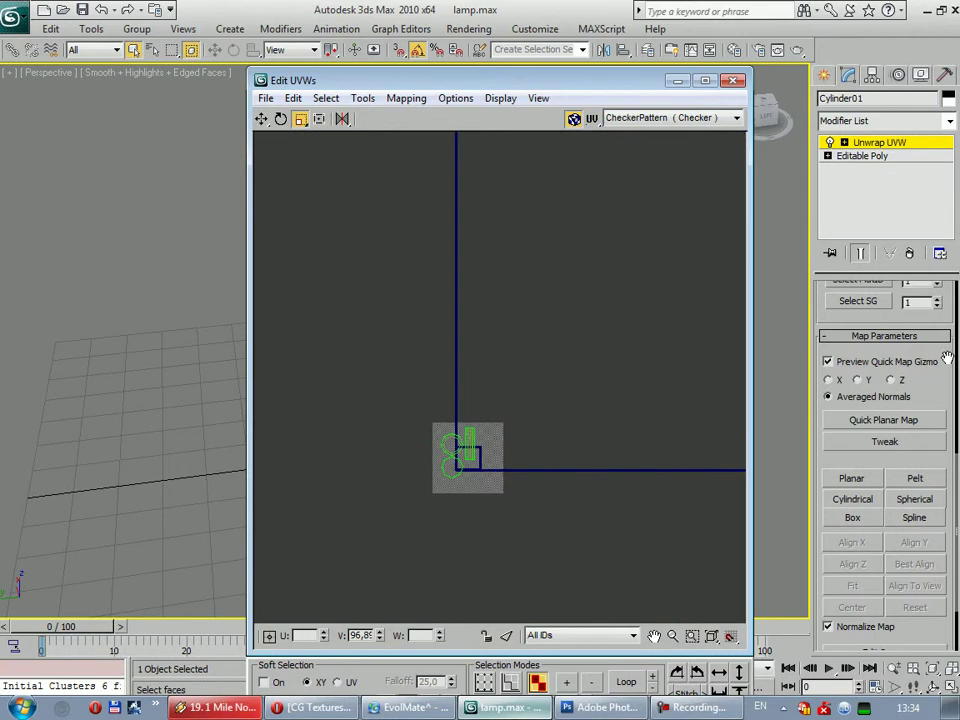
scroll(946, 360, "up", 5)
scroll(946, 590, "up", 2)
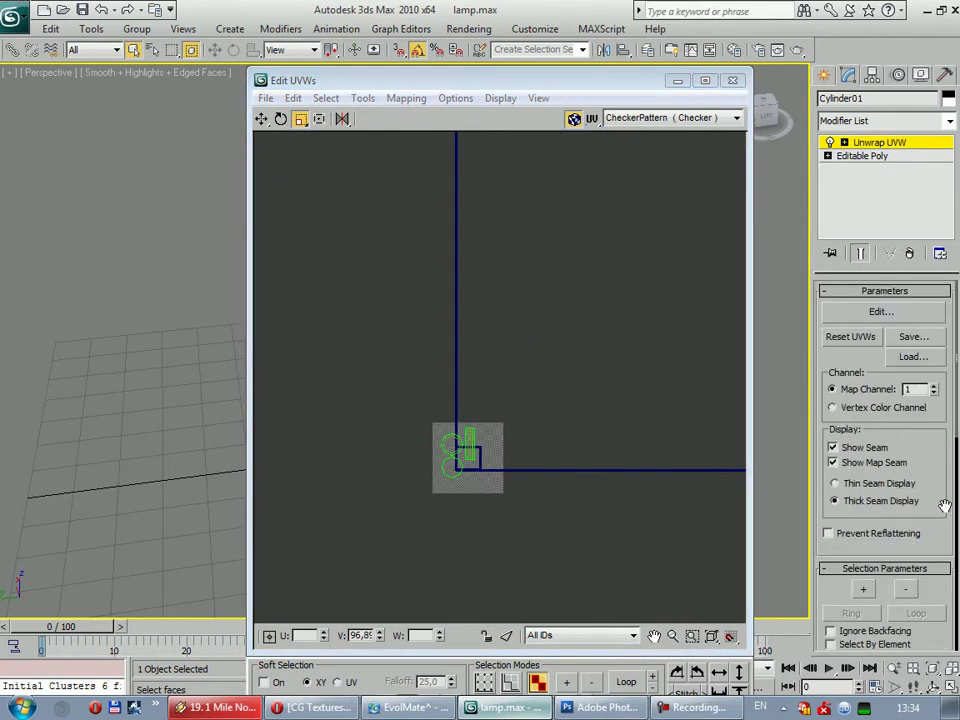
scroll(944, 506, "down", 2)
left_click_drag(398, 80, 788, 331)
mouse_move(477, 230)
middle_mouse_down("alt")
mouse_move(246, 279)
mouse_move(94, 229)
mouse_move(223, 148)
mouse_move(653, 243)
middle_mouse_up("alt")
left_click_drag(700, 331, 408, 84)
middle_click_drag(596, 422, 572, 375)
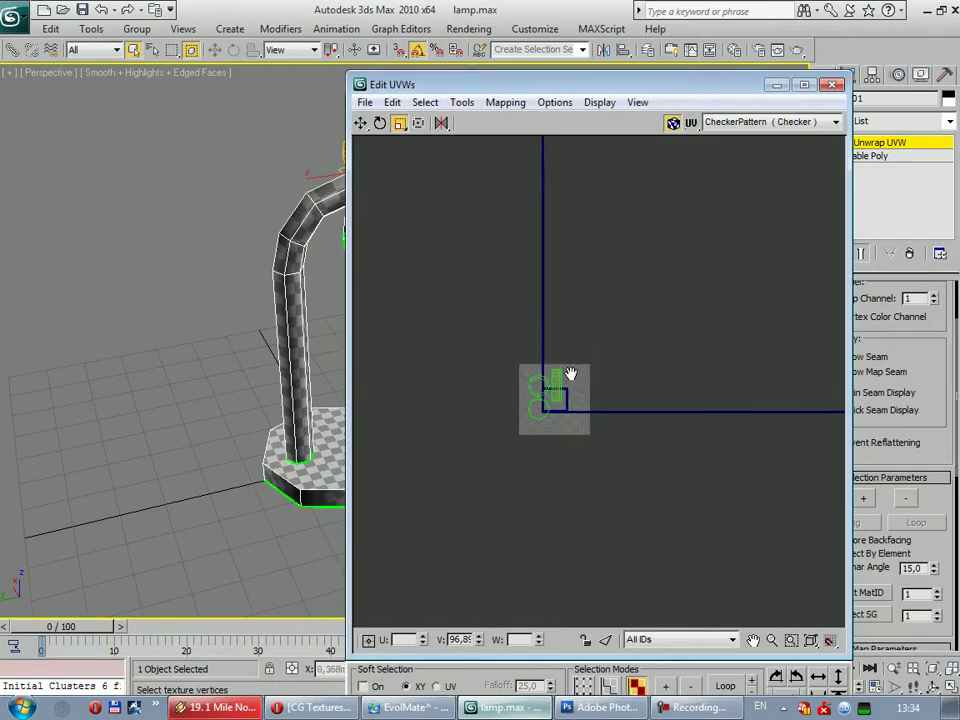
left_click_drag(945, 453, 945, 301)
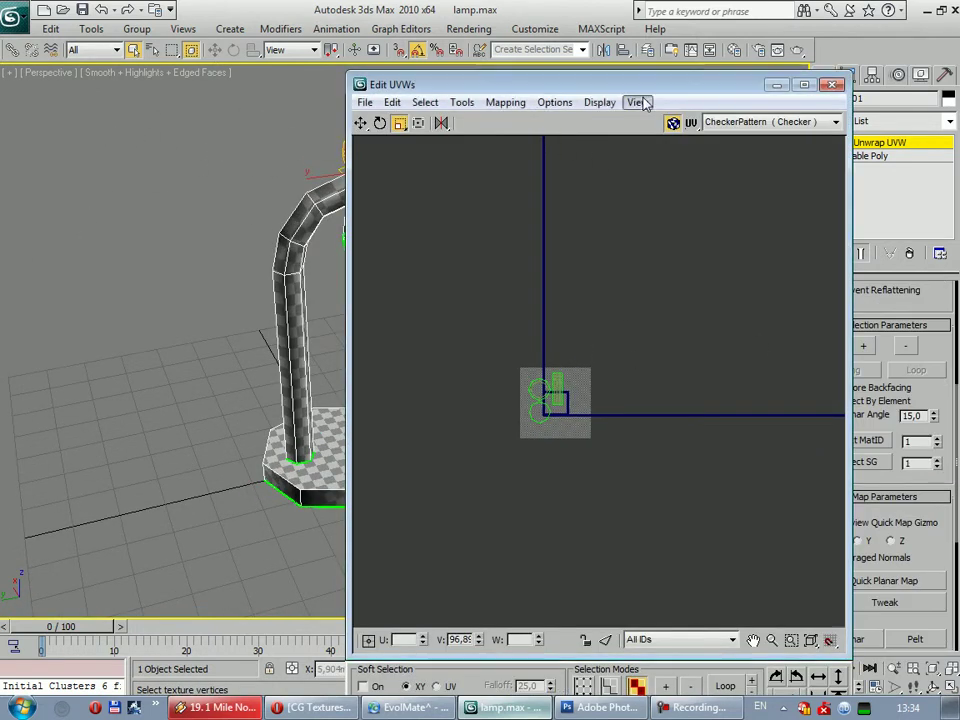
left_click(553, 102)
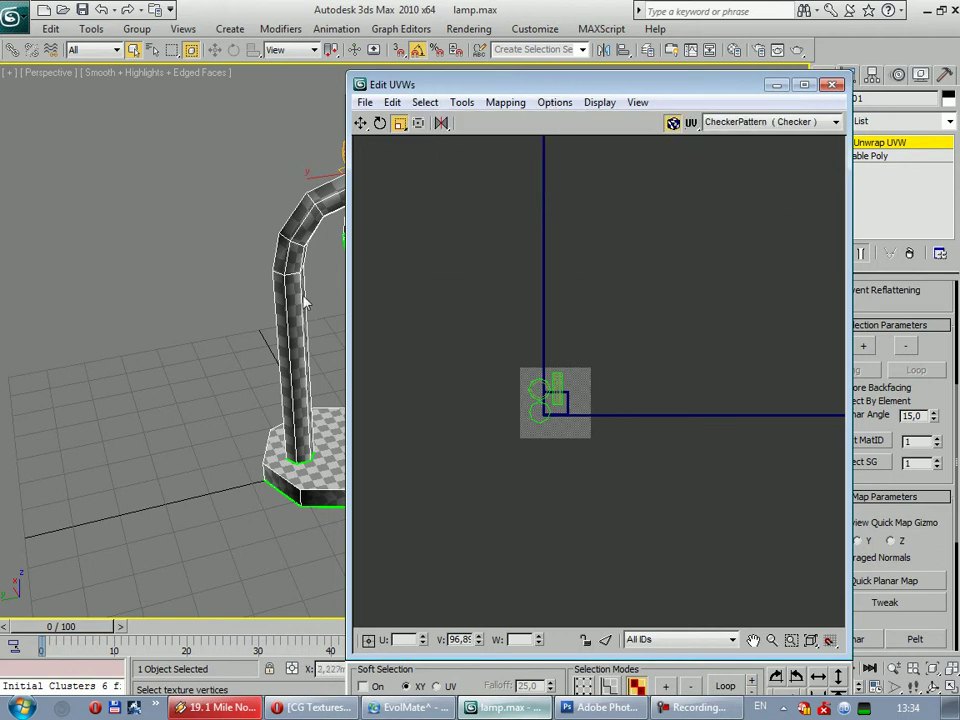
left_click_drag(949, 540, 949, 477)
left_click(852, 576)
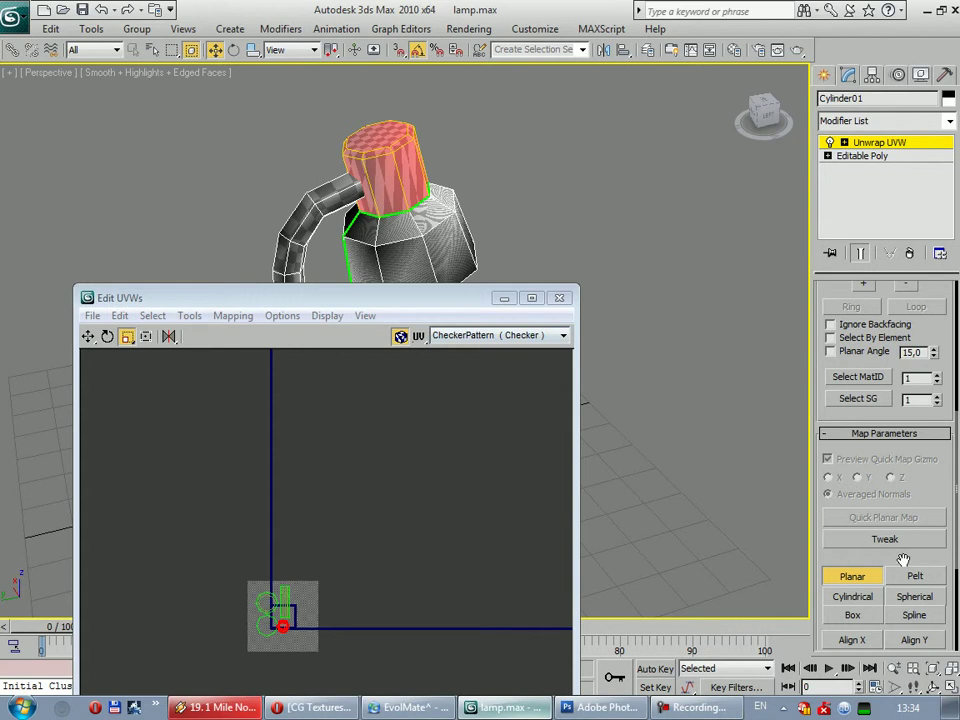
Align the planar projection to the cap faces and finish the projection
middle_click_drag(391, 556, 394, 354)
scroll(394, 354, "up", 2)
scroll(390, 553, "up", 2)
scroll(378, 547, "up", 2)
scroll(378, 547, "up", 2)
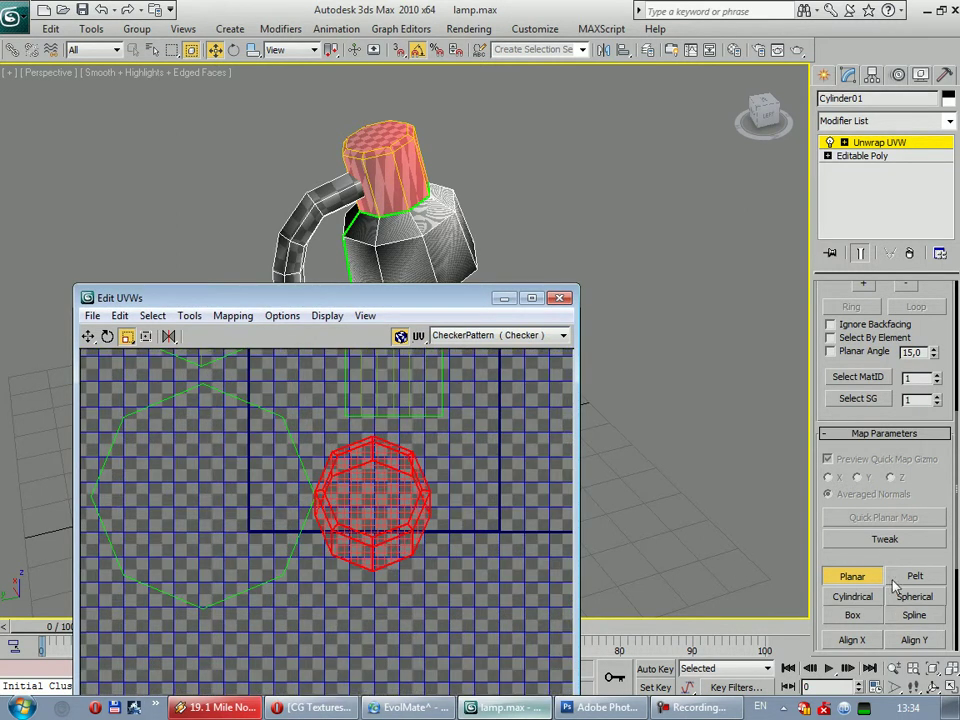
scroll(895, 588, "down", 3)
scroll(921, 535, "down", 1)
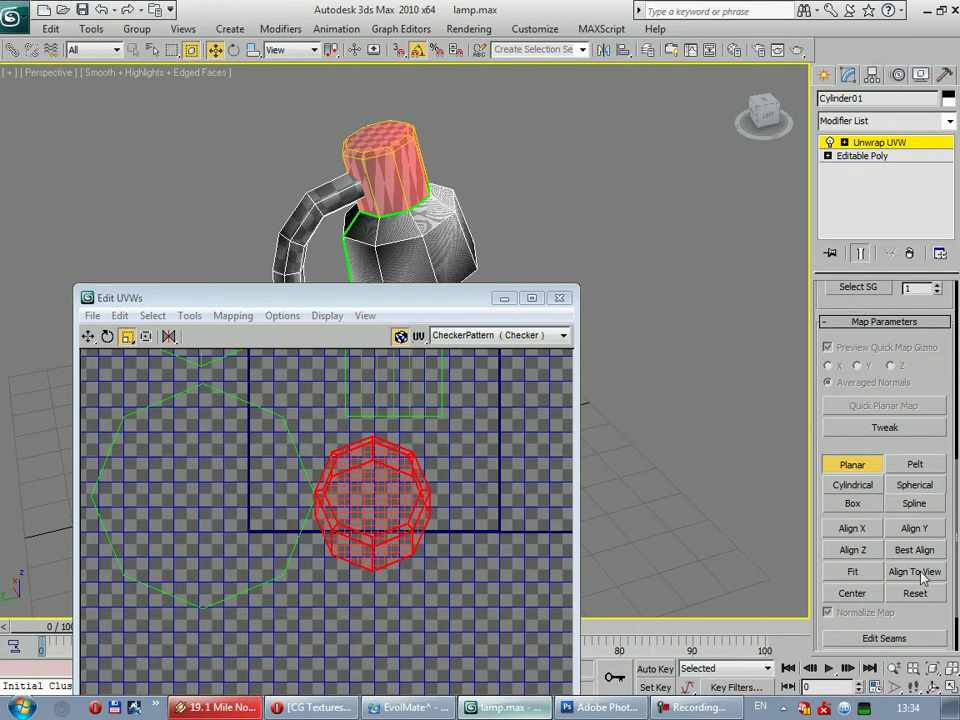
left_click(917, 552)
mouse_move(347, 441)
middle_mouse_down()
mouse_move(323, 519)
mouse_move(294, 437)
mouse_move(293, 463)
mouse_move(258, 500)
middle_mouse_up()
left_click(852, 489)
Shrink the cap's UV cluster around its centre
scroll(258, 500, "down", 3)
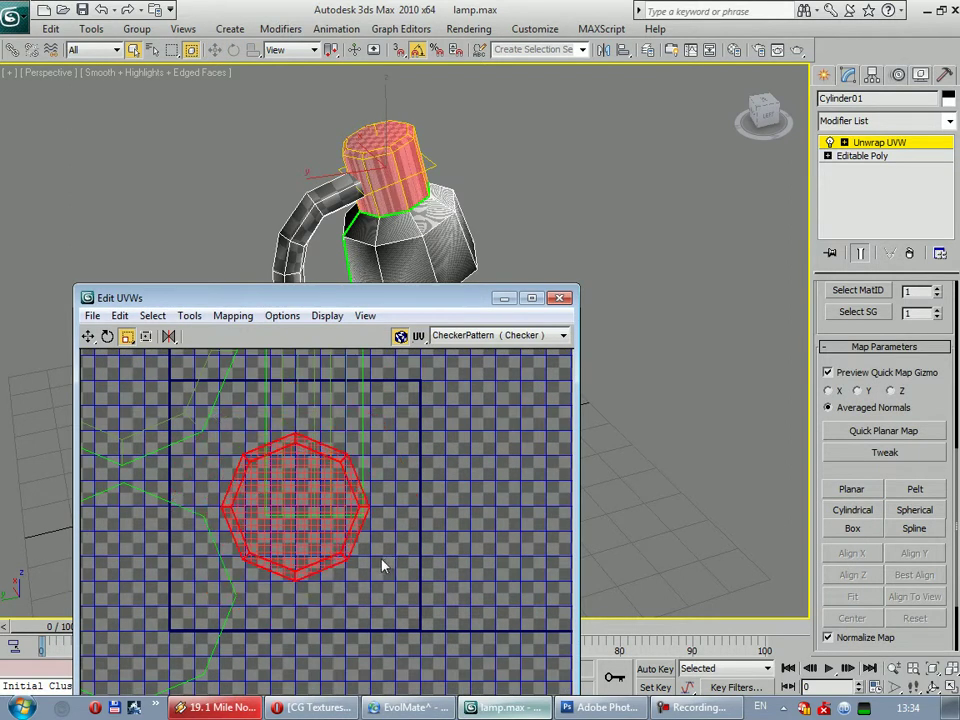
scroll(386, 563, "up", 1)
middle_click_drag(386, 563, 347, 477)
scroll(347, 477, "down", 1)
left_click(401, 553)
left_click(328, 496)
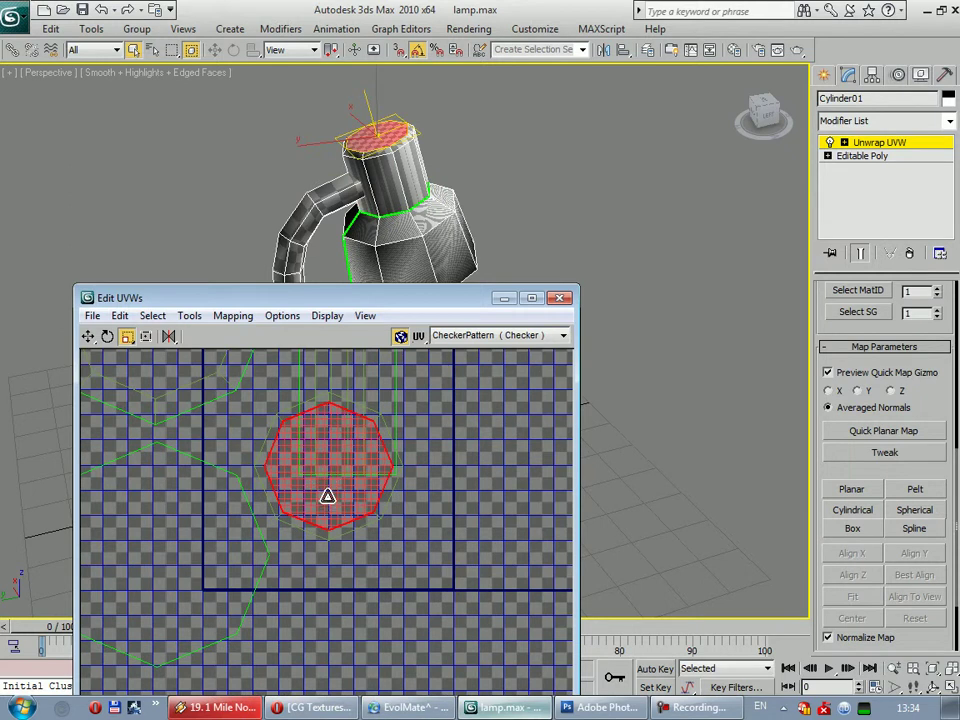
left_click_drag(333, 479, 320, 510)
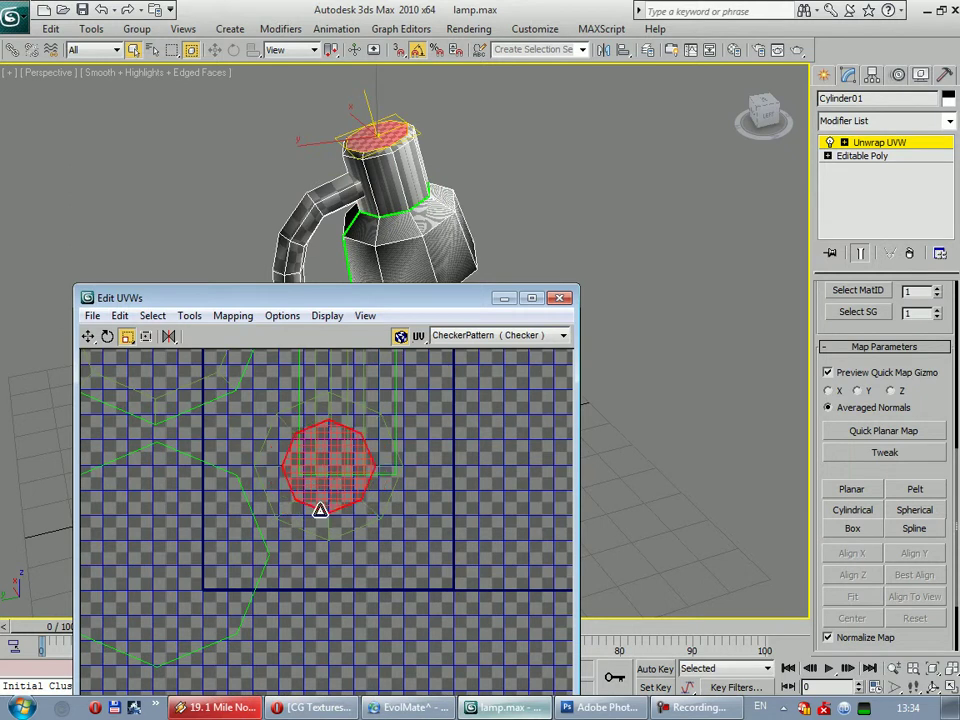
left_click(420, 545)
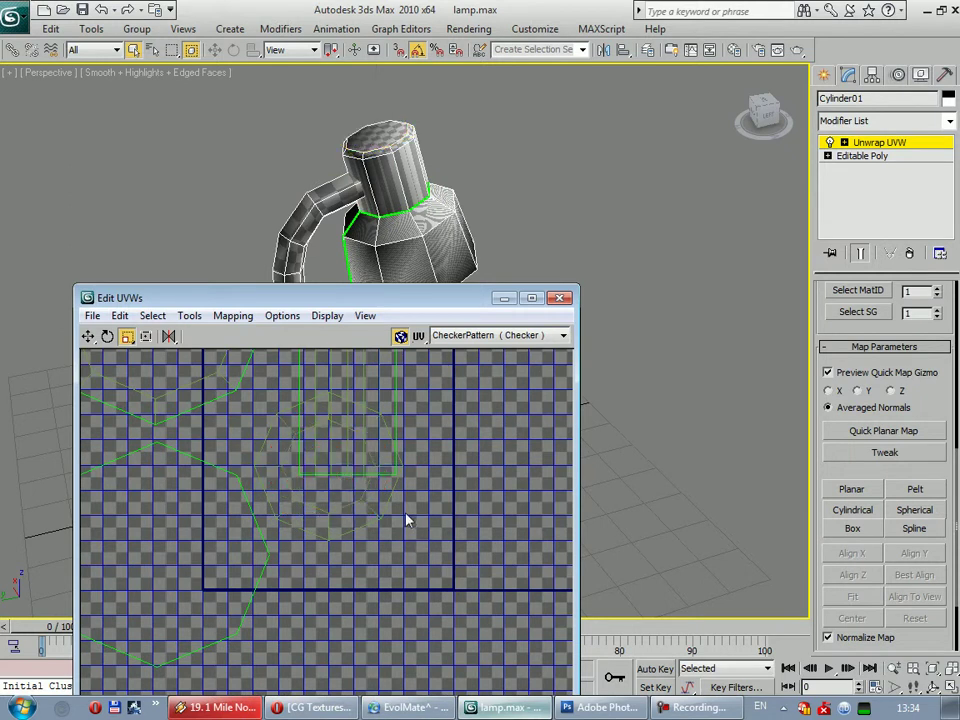
left_click(343, 482)
Reselect the lamp's top cap face and Break its UVs away from the neighbouring faces
mouse_move(393, 301)
left_mouse_down()
mouse_move(714, 154)
mouse_move(720, 81)
left_mouse_up()
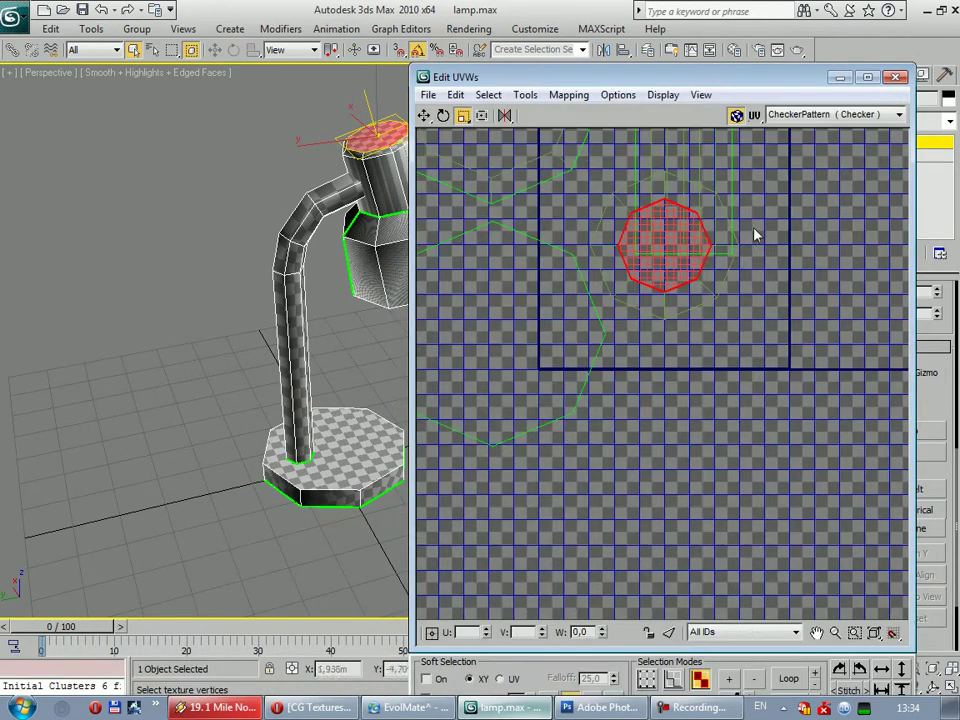
left_click(733, 679)
mouse_move(620, 86)
left_mouse_down()
mouse_move(466, 285)
mouse_move(477, 114)
left_mouse_up()
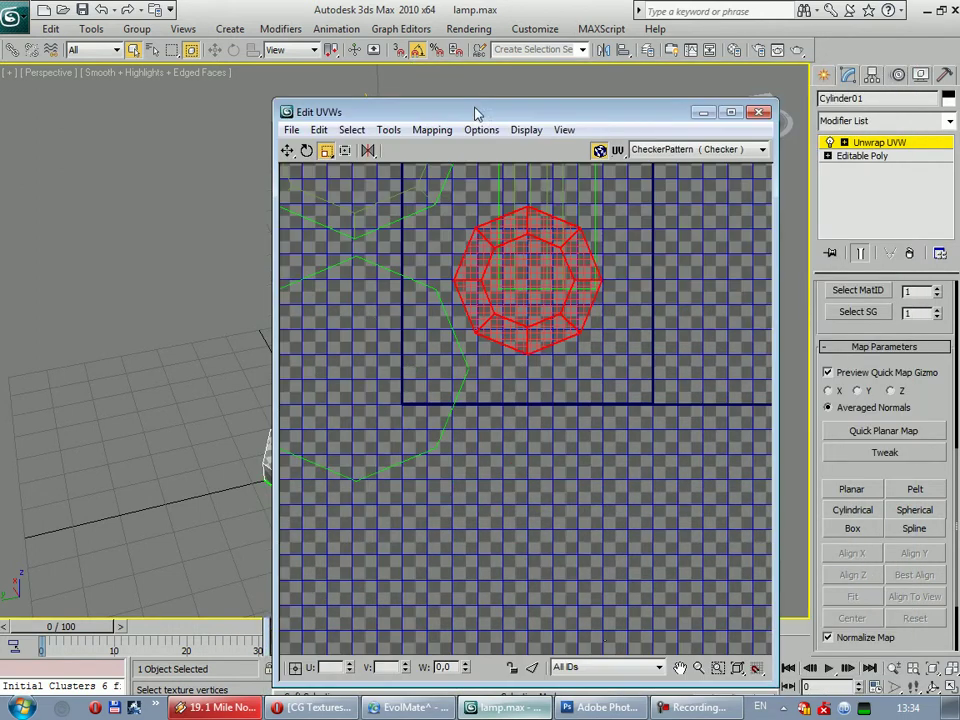
key("ctrl+z")
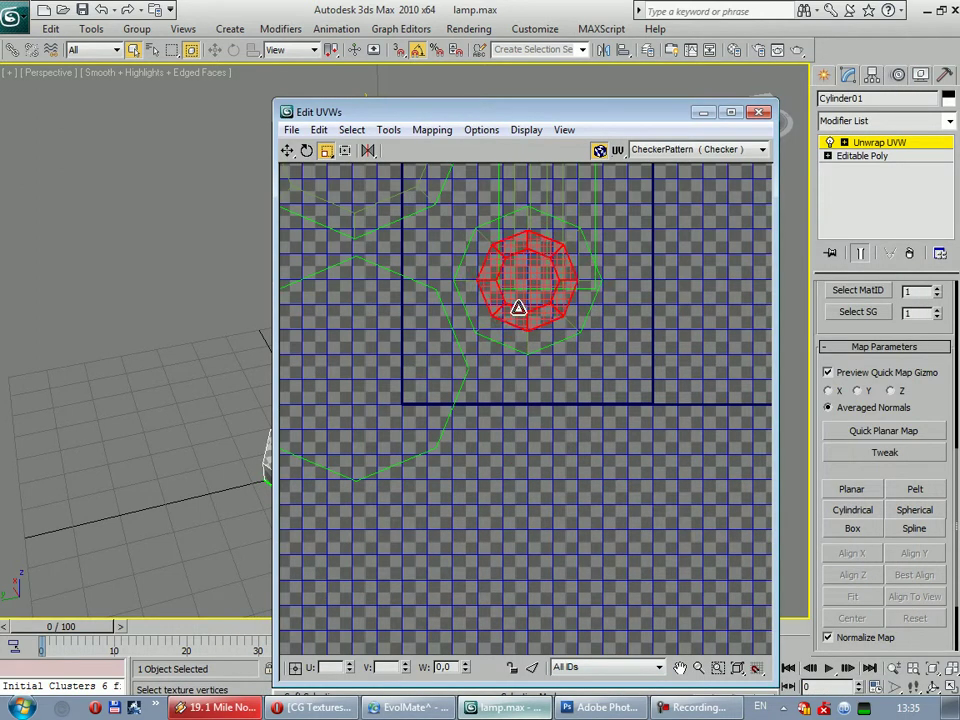
left_click_drag(493, 113, 422, 337)
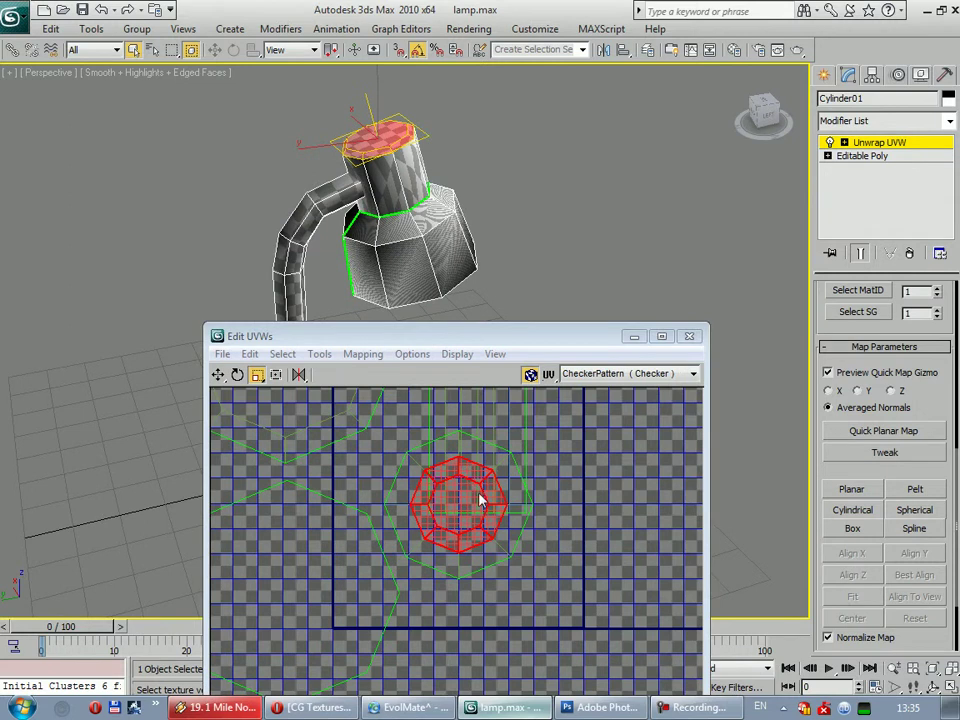
left_click(603, 543)
mouse_move(418, 222)
middle_mouse_down("alt")
mouse_move(372, 168)
mouse_move(380, 200)
middle_mouse_up("alt")
left_click(372, 168)
left_click(461, 525)
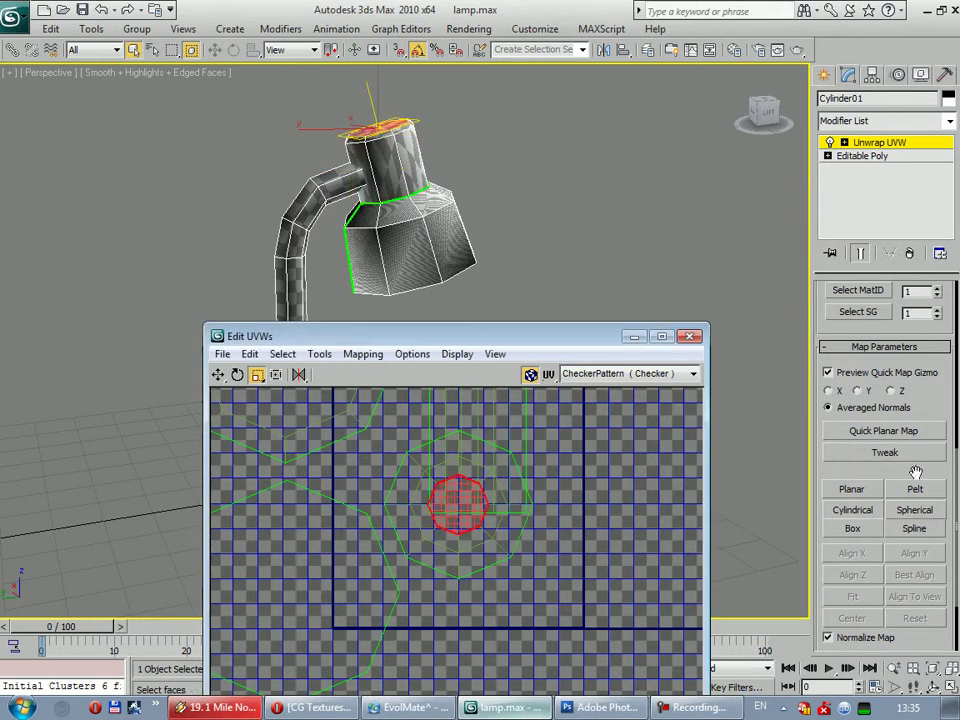
scroll(915, 472, "up", 5)
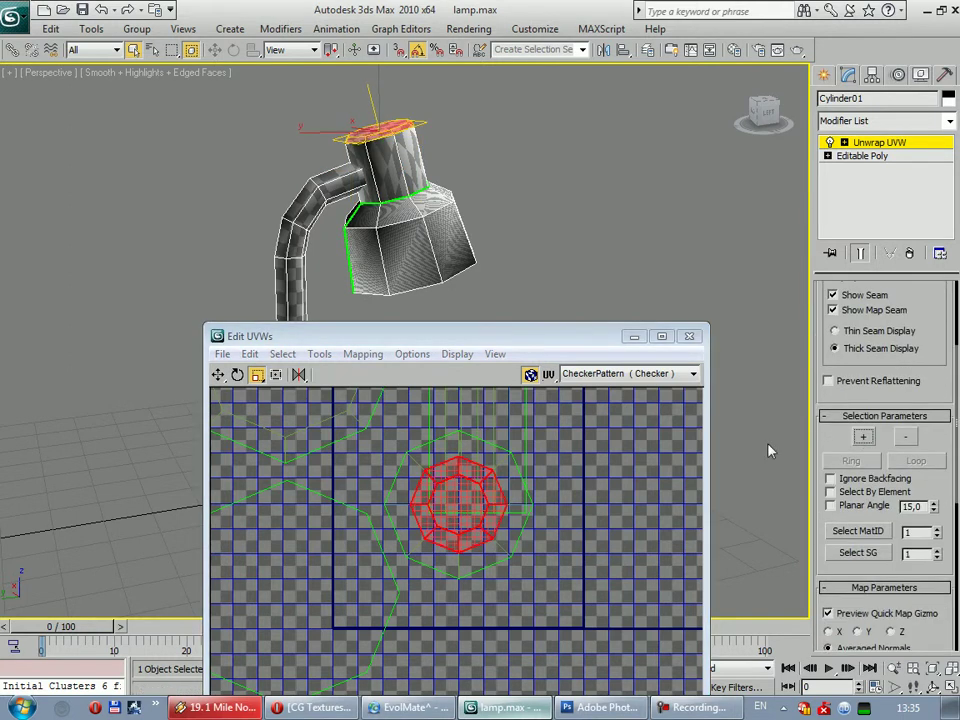
left_click(319, 354)
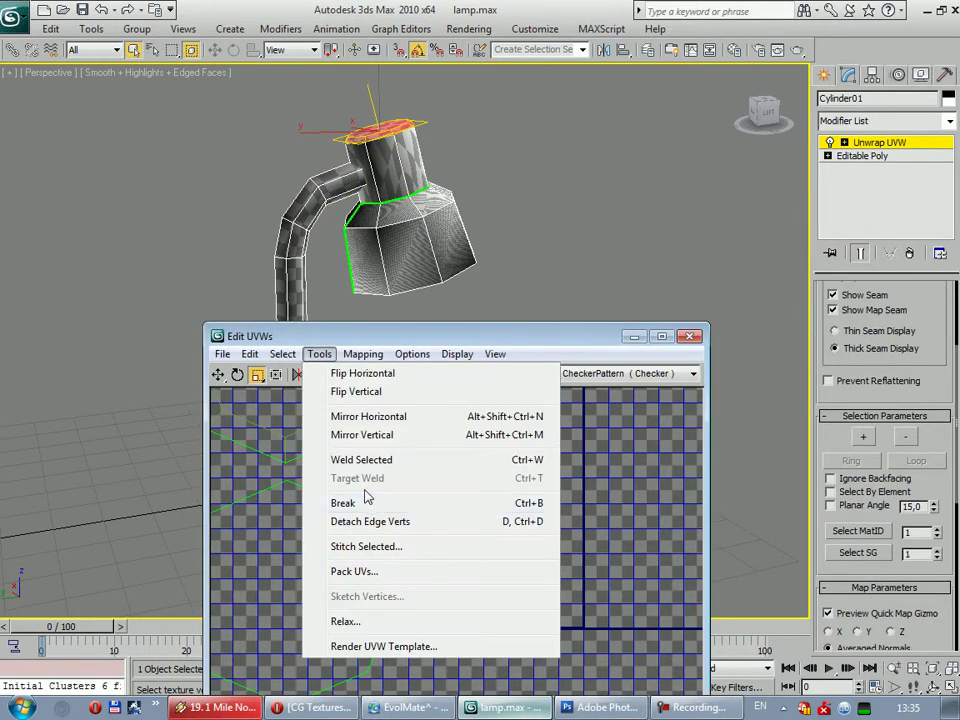
left_click(368, 502)
Move the cap UV cluster out to the right, then grow a central face into a ring
left_click(219, 374)
left_click_drag(456, 493, 626, 537)
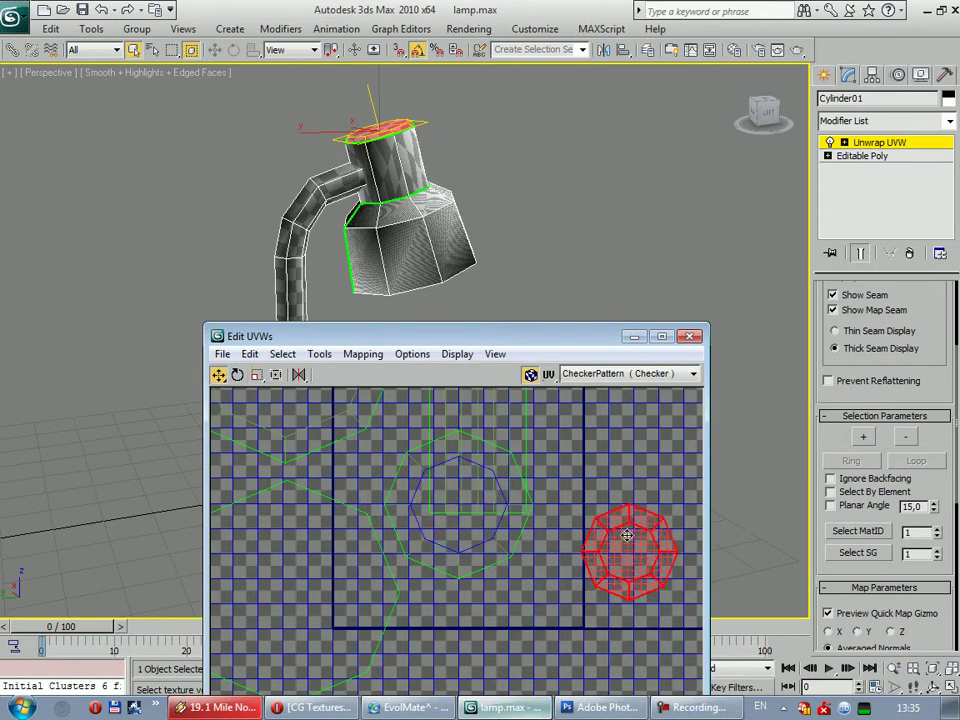
left_click(592, 474)
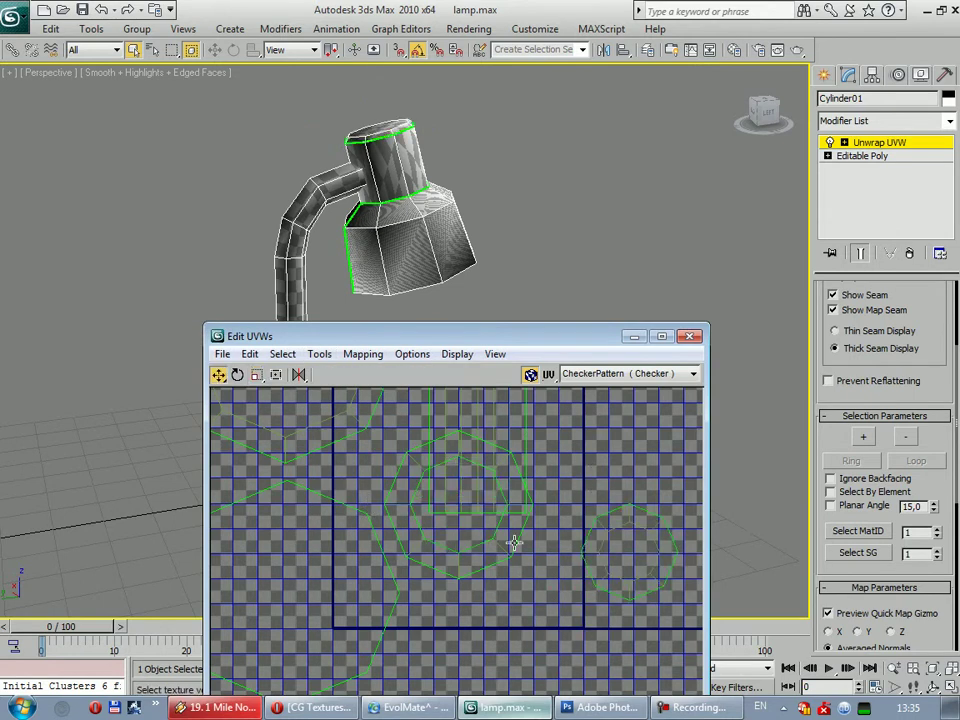
left_click(515, 543)
mouse_move(430, 336)
left_mouse_down()
mouse_move(471, 216)
mouse_move(482, 117)
mouse_move(442, 75)
mouse_move(517, 487)
left_mouse_up()
left_click(536, 680)
left_click(536, 680)
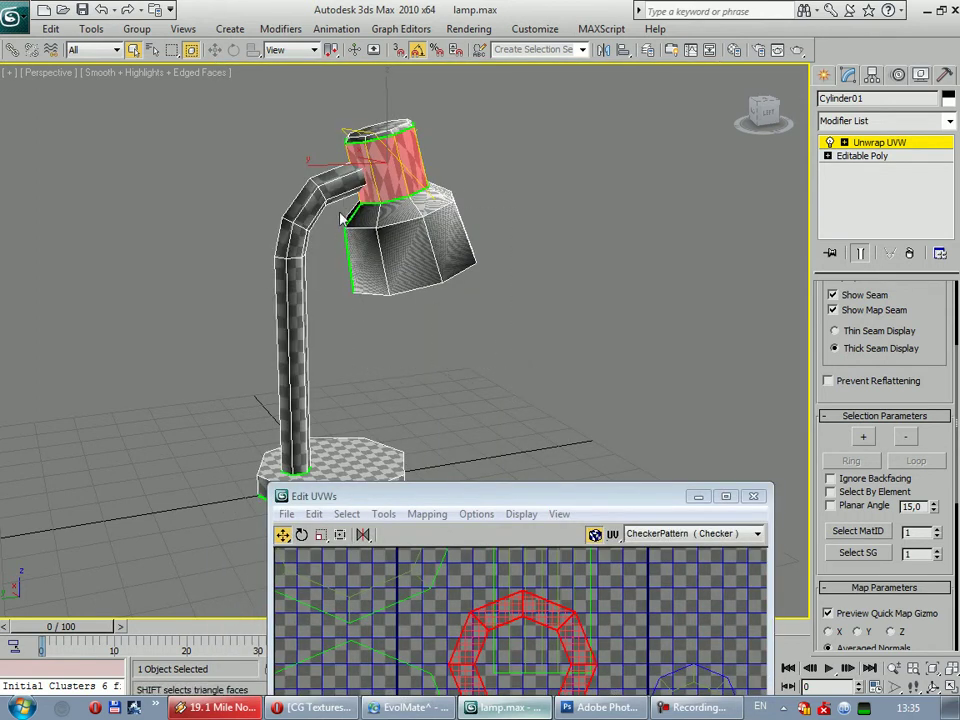
Marquee-select the lampshade's side faces, excluding its top, and apply a Cylindrical projection
left_click_drag(521, 369, 343, 177)
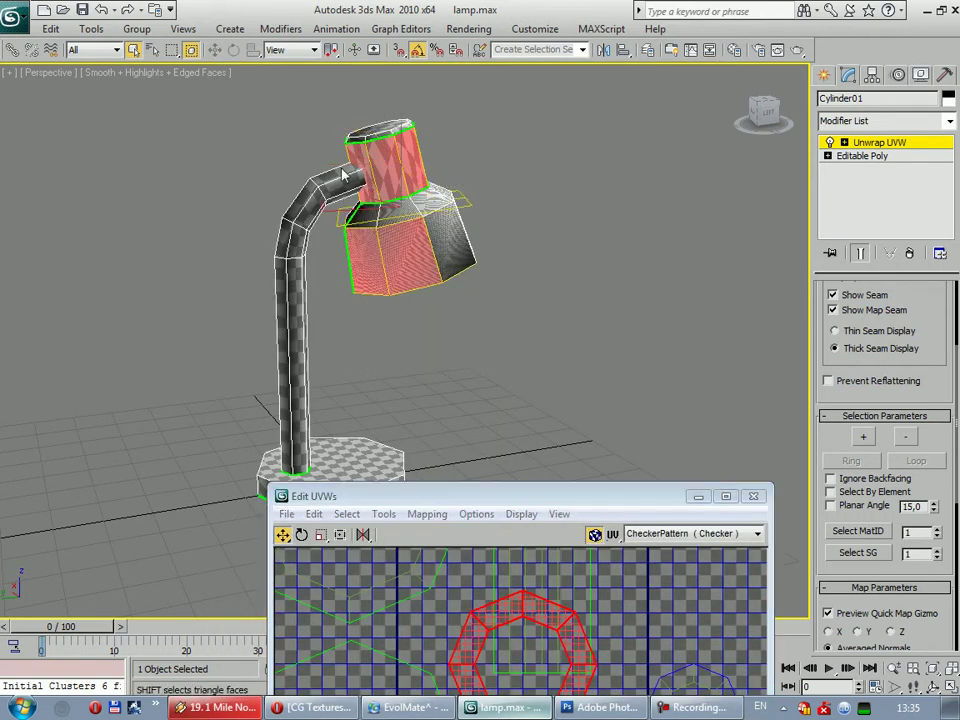
left_click_drag(553, 386, 342, 180)
mouse_move(342, 180)
middle_mouse_down("alt")
mouse_move(222, 180)
mouse_move(230, 176)
middle_mouse_up("alt")
mouse_move(200, 100)
left_mouse_down("alt")
mouse_move(330, 190)
mouse_move(346, 219)
left_mouse_up("alt")
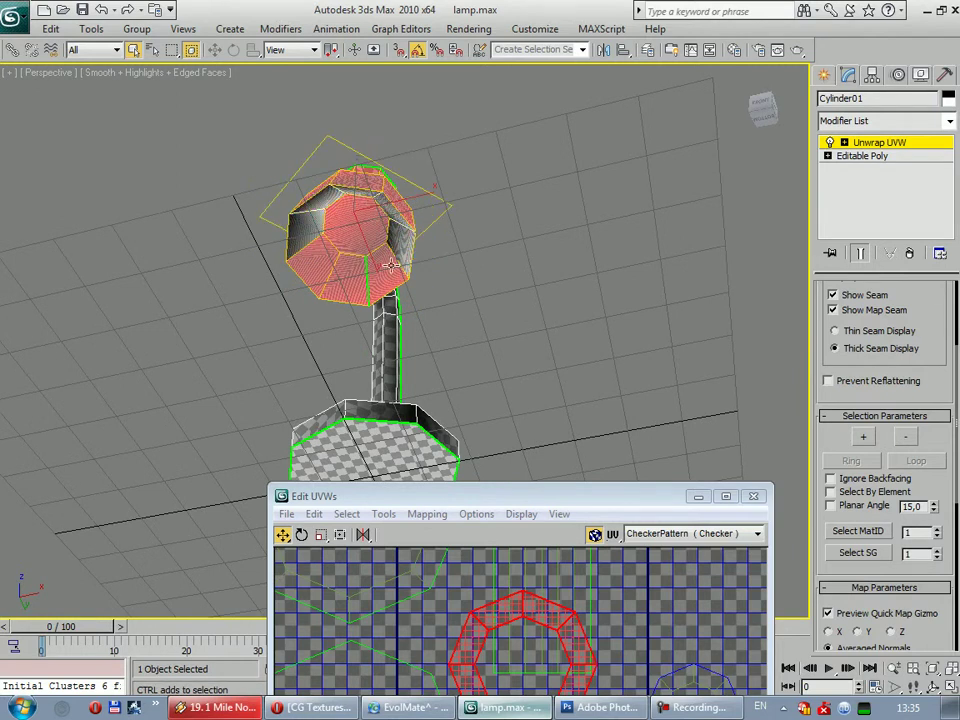
middle_click_drag(346, 219, 505, 413, "alt")
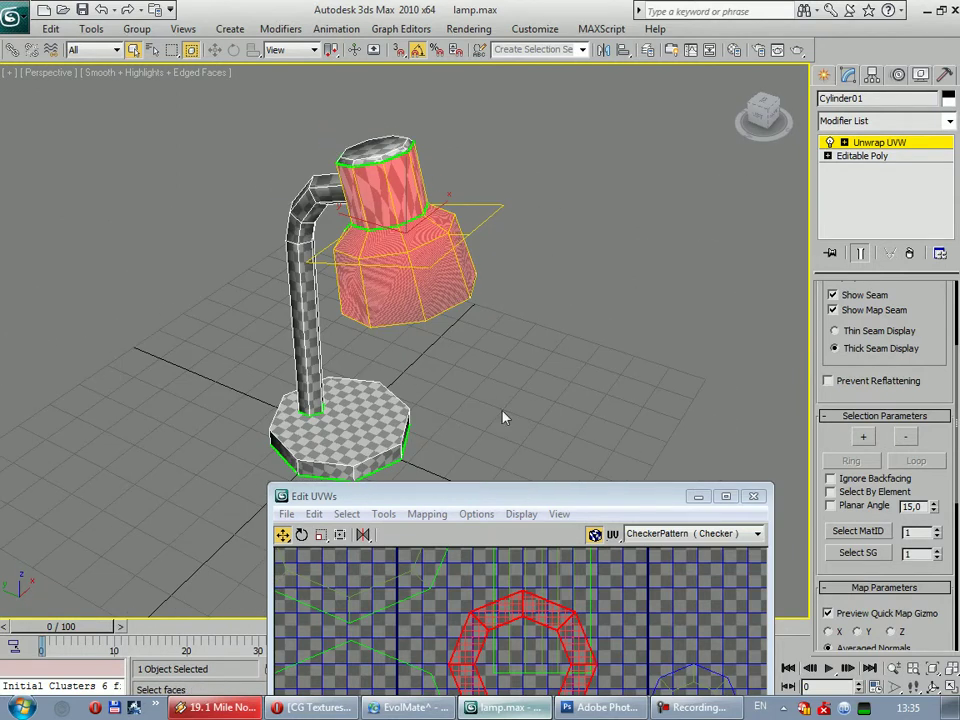
left_click_drag(480, 496, 480, 177)
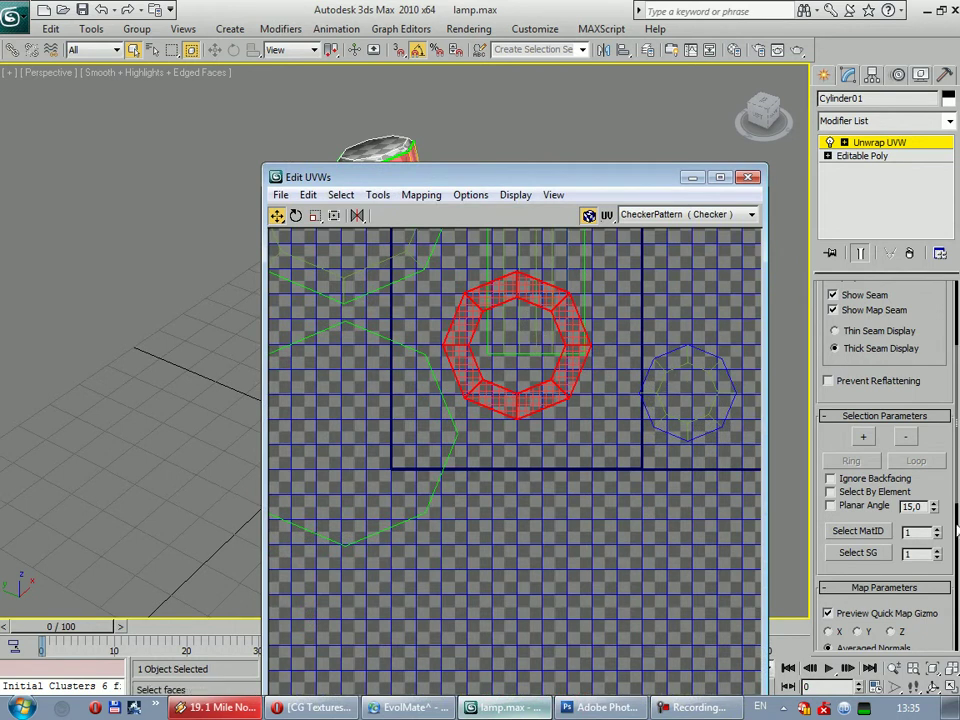
left_click_drag(918, 587, 904, 175)
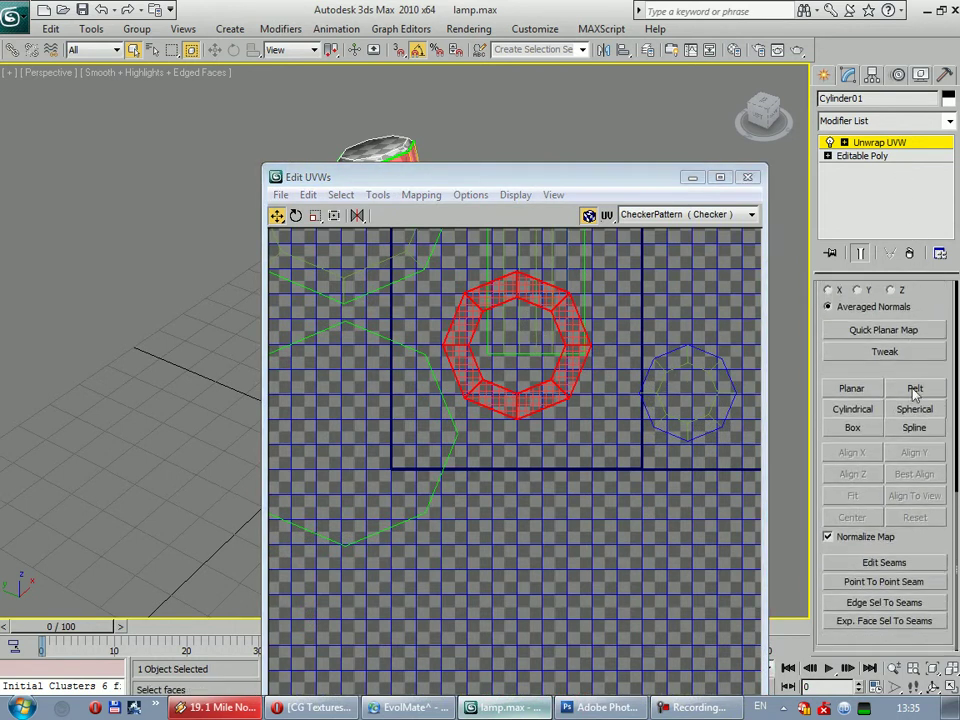
left_click(852, 409)
mouse_move(462, 186)
left_mouse_down()
mouse_move(474, 428)
mouse_move(478, 189)
mouse_move(481, 434)
mouse_move(456, 351)
left_mouse_up()
scroll(504, 349, "down", 5)
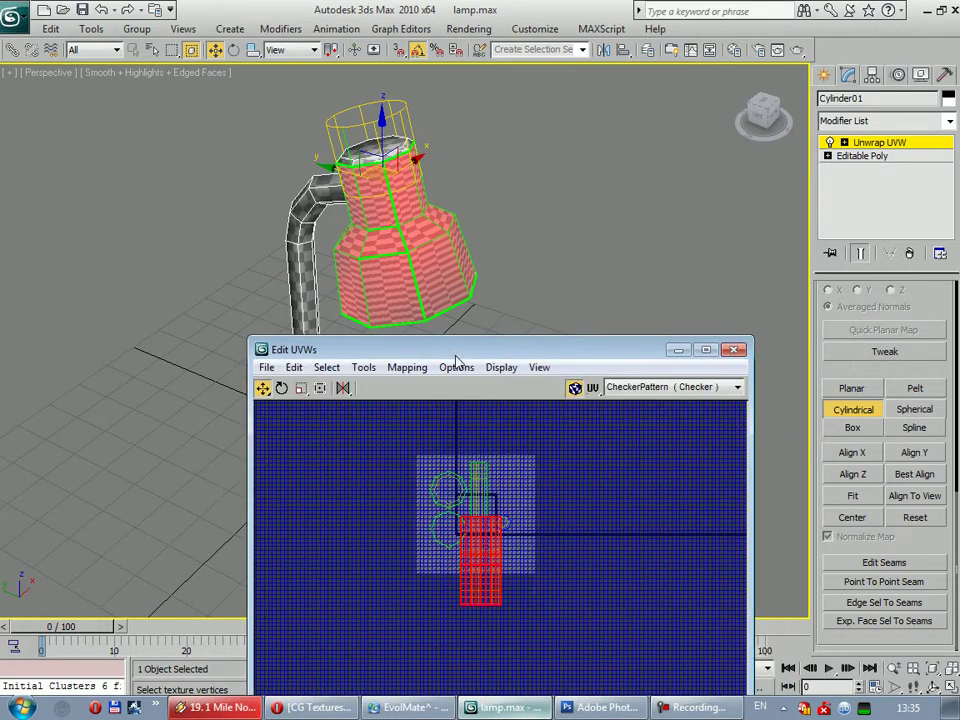
Best Align the cylindrical gizmo to the shade, then turn Cylindrical off
left_click(921, 482)
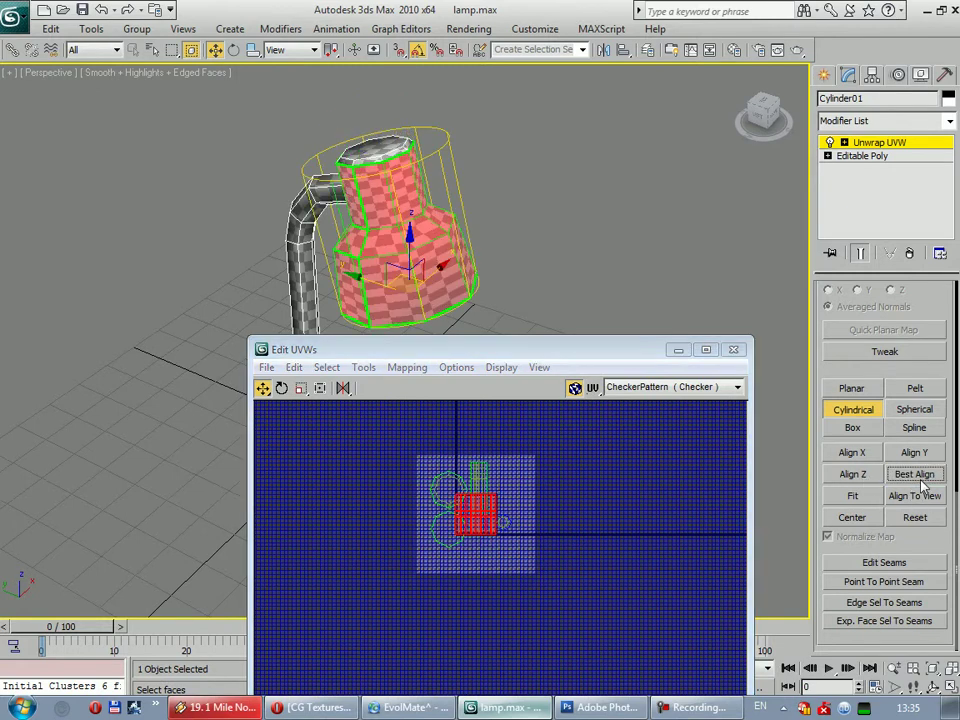
scroll(491, 508, "up", 3)
scroll(491, 508, "up", 2)
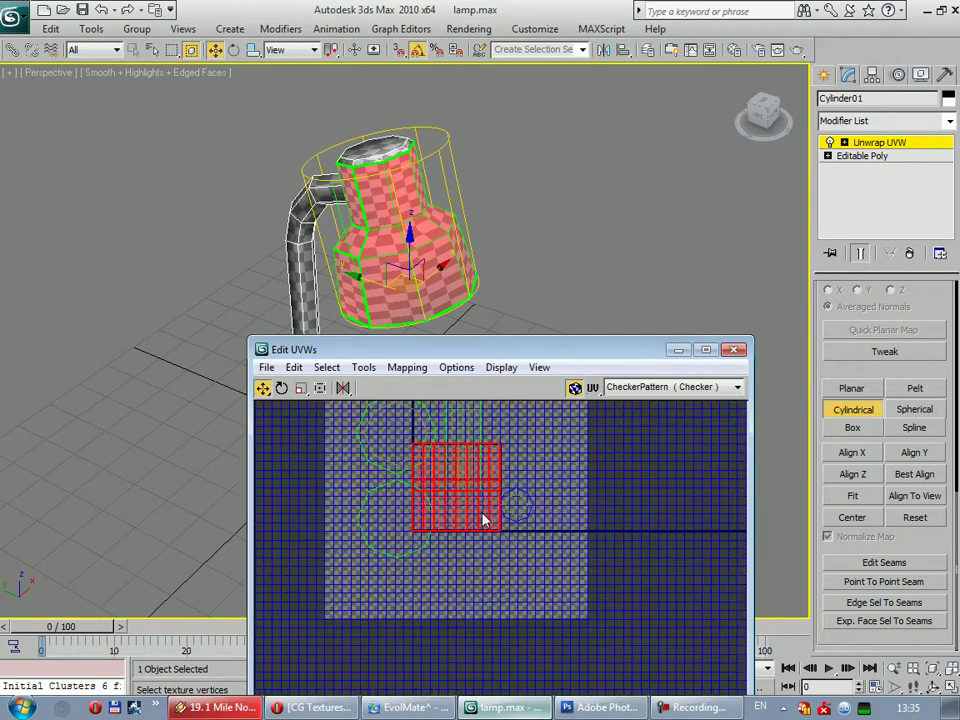
scroll(484, 516, "up", 2)
scroll(443, 611, "up", 2)
scroll(446, 572, "down", 2)
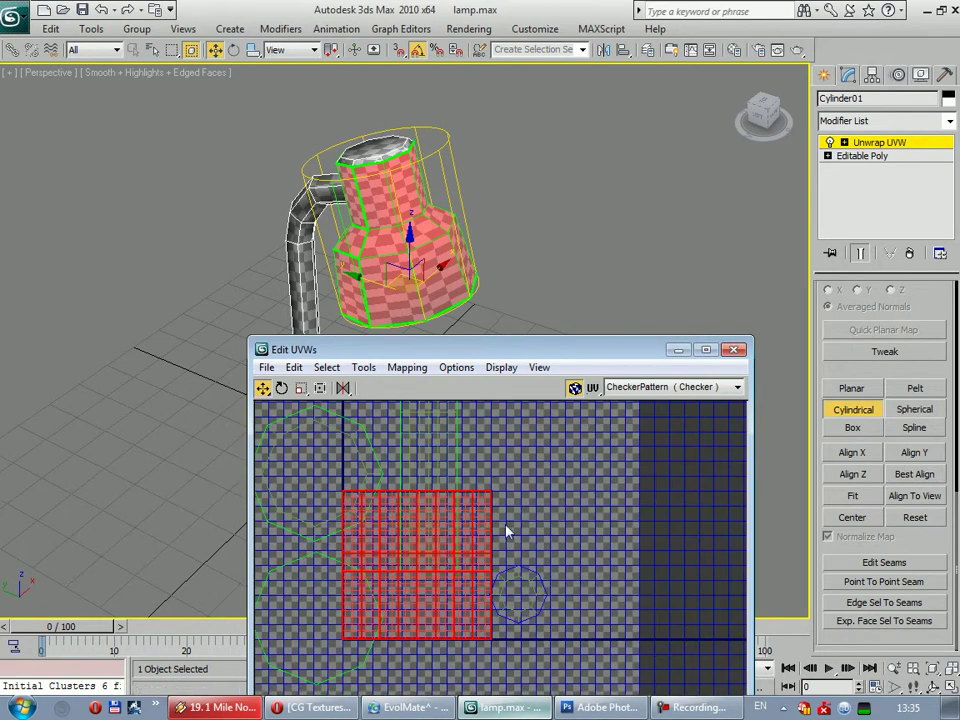
left_click(848, 409)
Move the shade UV block to the upper right, clear of the other shells
mouse_move(372, 541)
left_mouse_down()
mouse_move(480, 403)
mouse_move(603, 463)
left_mouse_up()
left_click(520, 487)
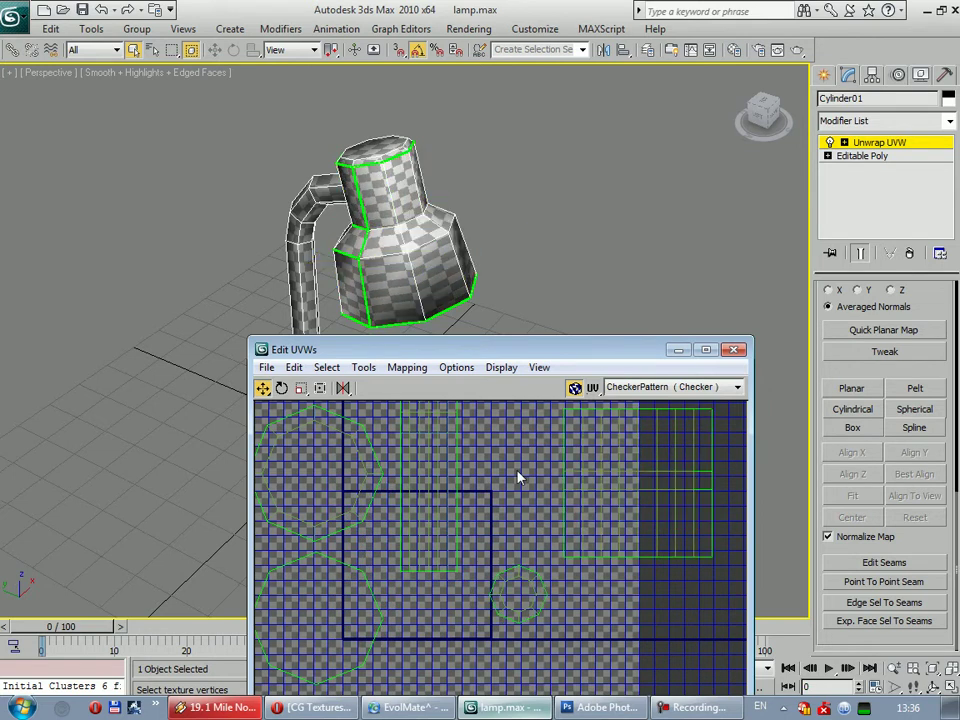
middle_click_drag(520, 487, 501, 460)
scroll(513, 498, "down", 3)
scroll(510, 505, "down", 3)
scroll(510, 570, "up", 3)
middle_click_drag(510, 572, 497, 608)
scroll(494, 598, "up", 10)
scroll(494, 598, "down", 2)
left_click_drag(379, 467, 649, 551)
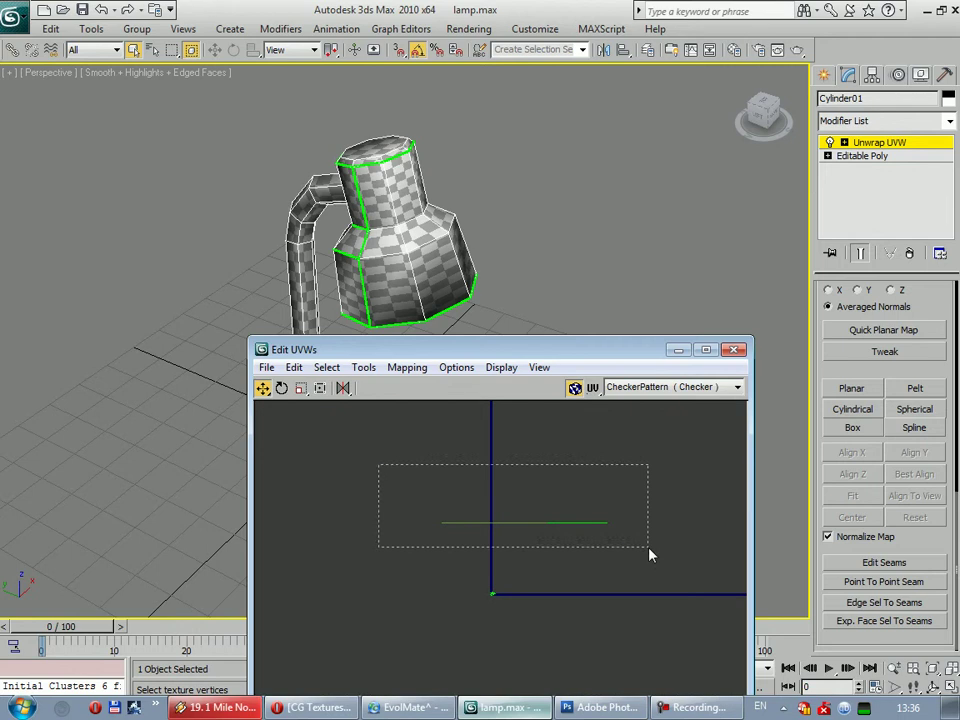
middle_click_drag(498, 507, 495, 447)
scroll(476, 590, "down", 2)
scroll(474, 594, "down", 3)
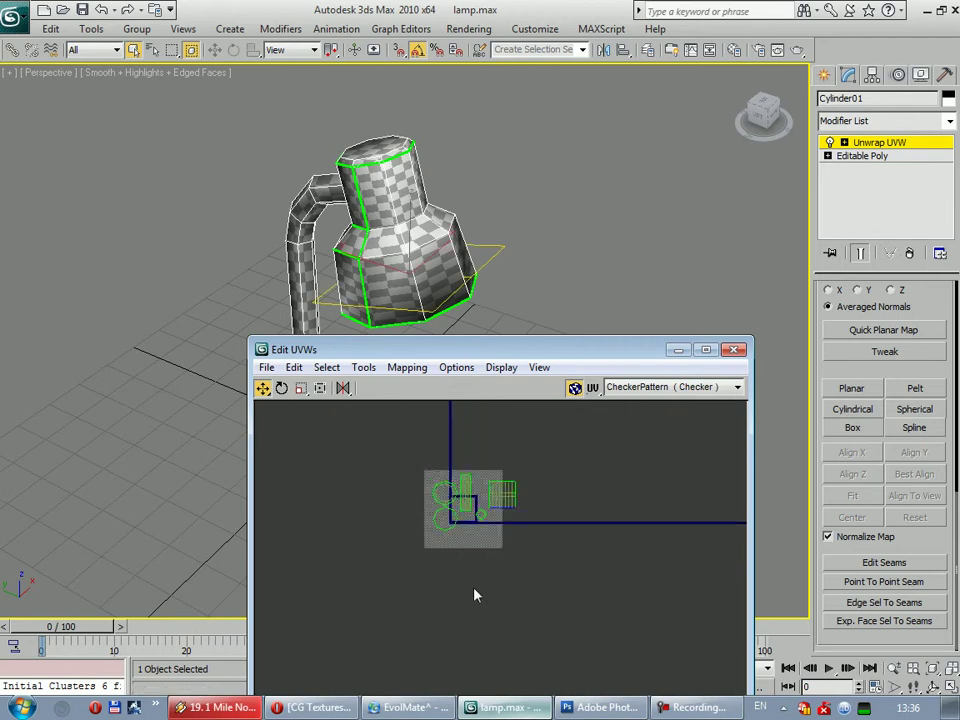
scroll(471, 583, "down", 3)
Apply a Best Align planar projection to the shade's octagonal base faces
scroll(471, 583, "up", 1)
left_click(852, 388)
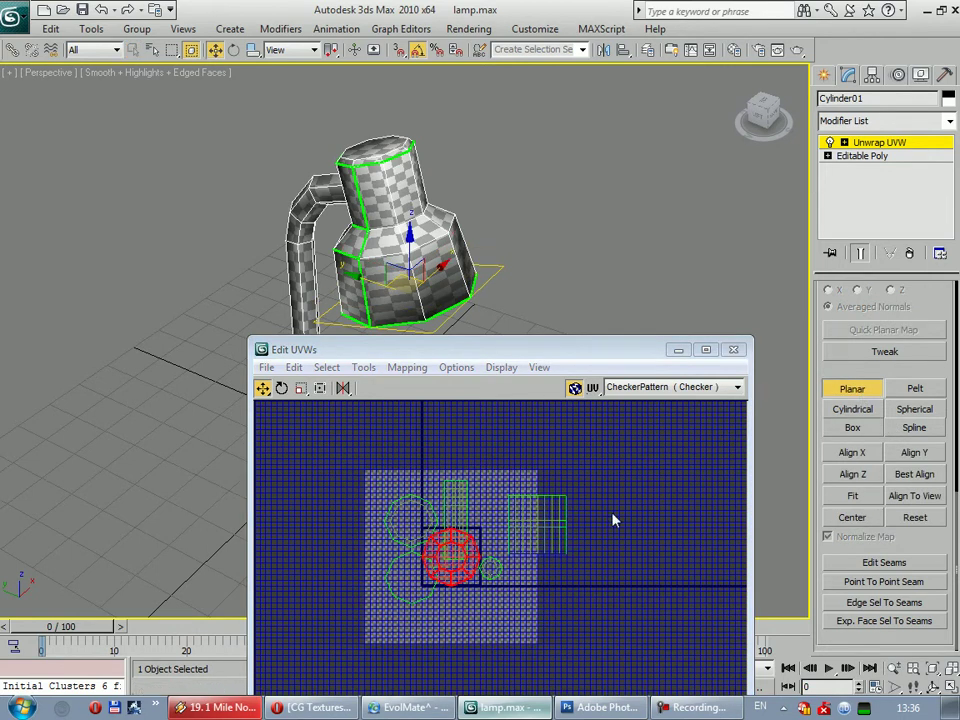
scroll(613, 519, "up", 3)
scroll(561, 467, "up", 2)
middle_click_drag(561, 467, 537, 475)
scroll(548, 536, "up", 2)
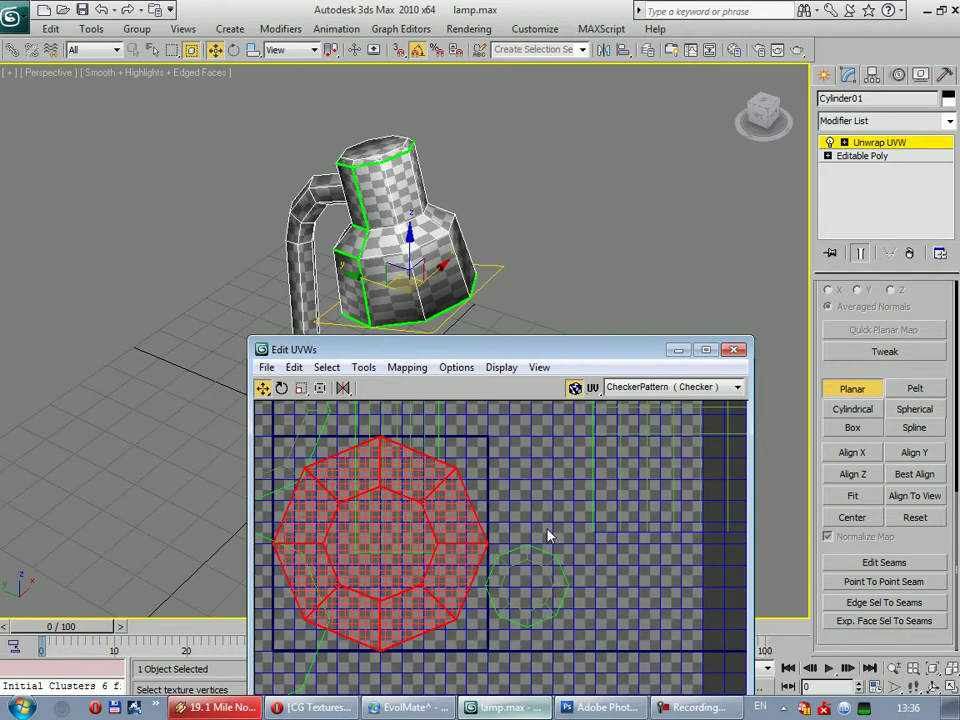
left_click(914, 474)
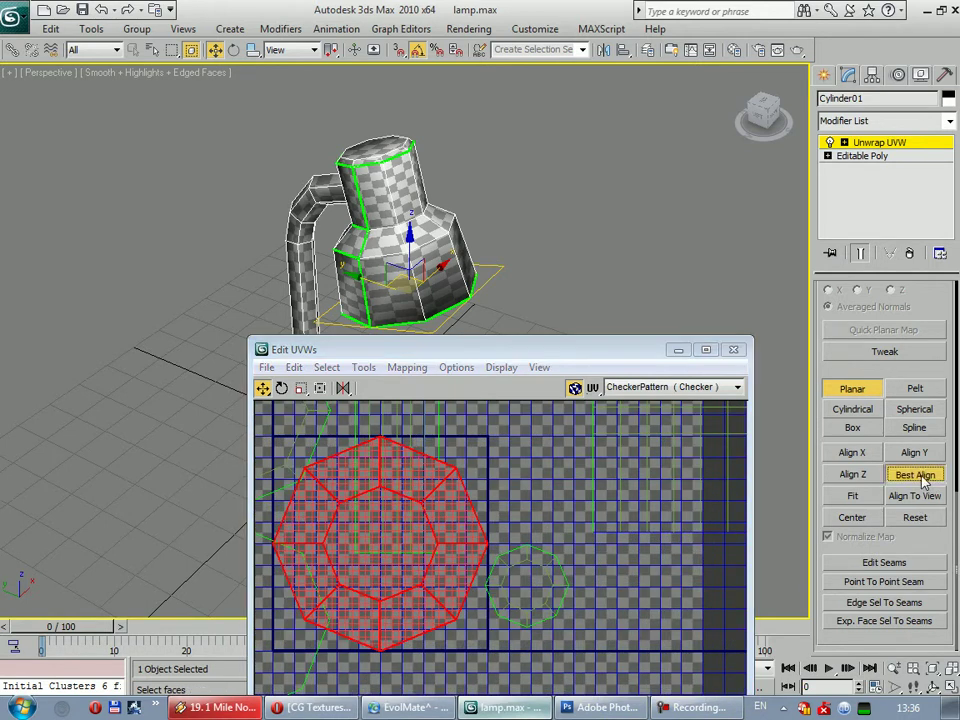
left_click(852, 388)
Move the planar-mapped octagon cluster down and right, then inspect the narrow strip cluster
mouse_move(377, 503)
middle_mouse_down()
mouse_move(450, 441)
mouse_move(500, 556)
middle_mouse_up()
scroll(500, 556, "down", 3)
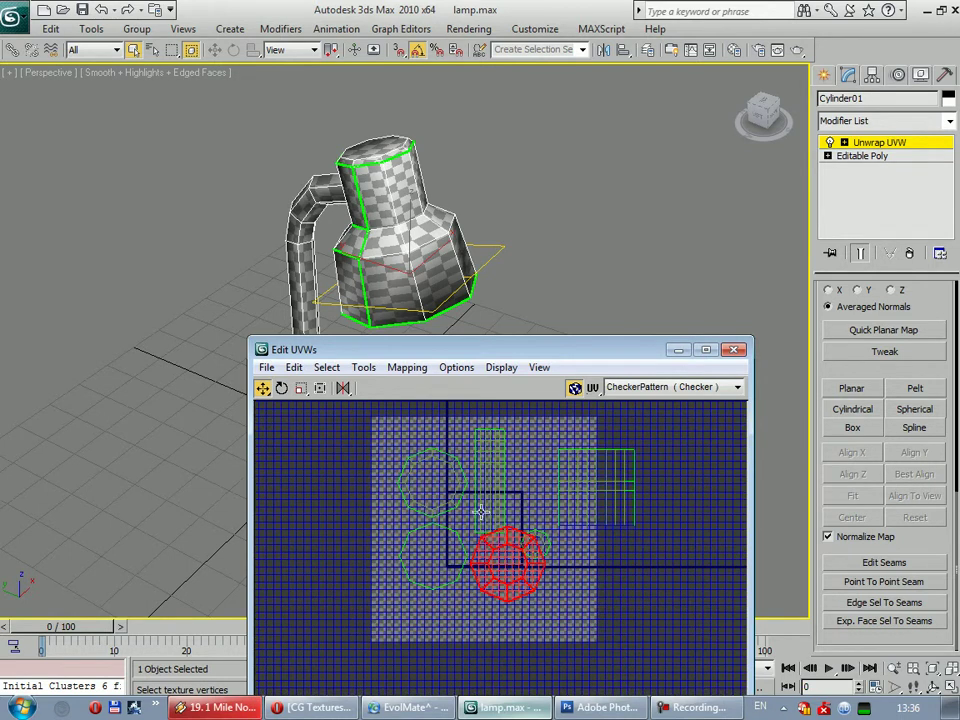
left_click_drag(497, 565, 548, 620)
left_click(652, 434)
left_click_drag(558, 541, 556, 534)
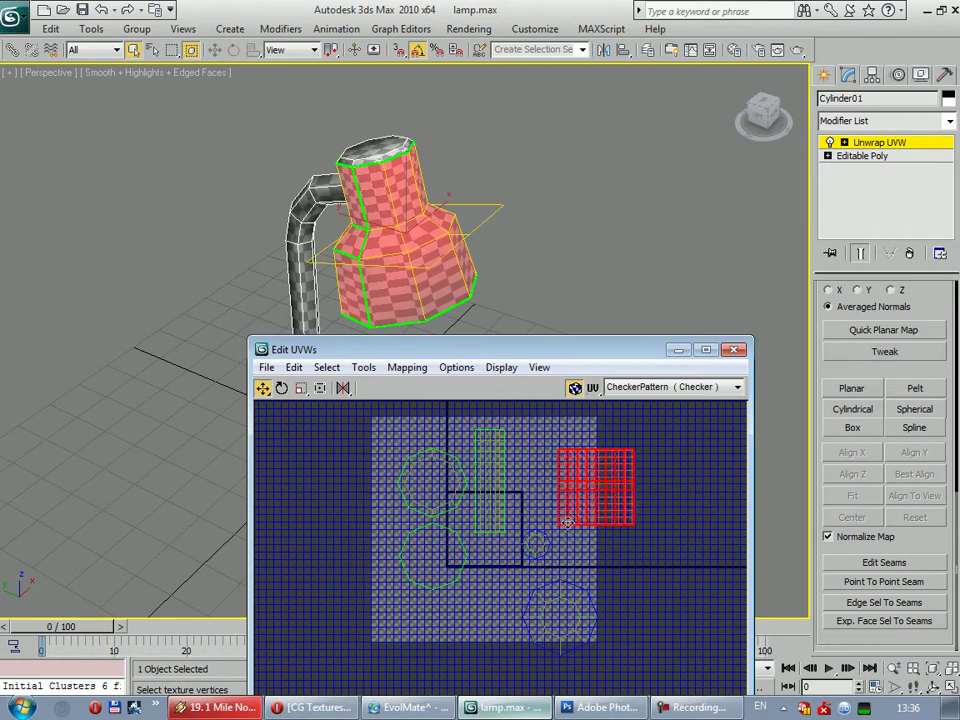
scroll(535, 497, "up", 1)
scroll(545, 490, "up", 1)
scroll(515, 528, "up", 2)
scroll(575, 537, "up", 2)
scroll(590, 575, "up", 1)
left_click(574, 602)
left_click(529, 505)
left_click(643, 596)
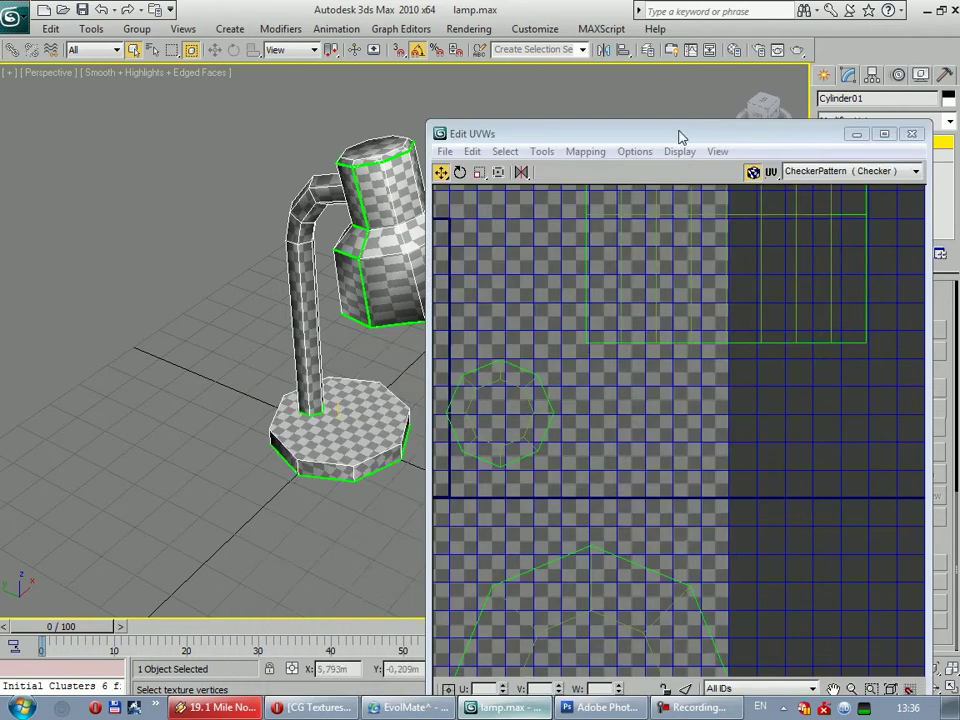
Select the large lampshade UV cluster and scale it up in Freeform mode
left_click_drag(679, 136, 691, 59)
left_click(568, 536)
mouse_move(697, 400)
middle_mouse_down()
mouse_move(661, 432)
mouse_move(634, 518)
middle_mouse_up()
left_click_drag(538, 219, 848, 508)
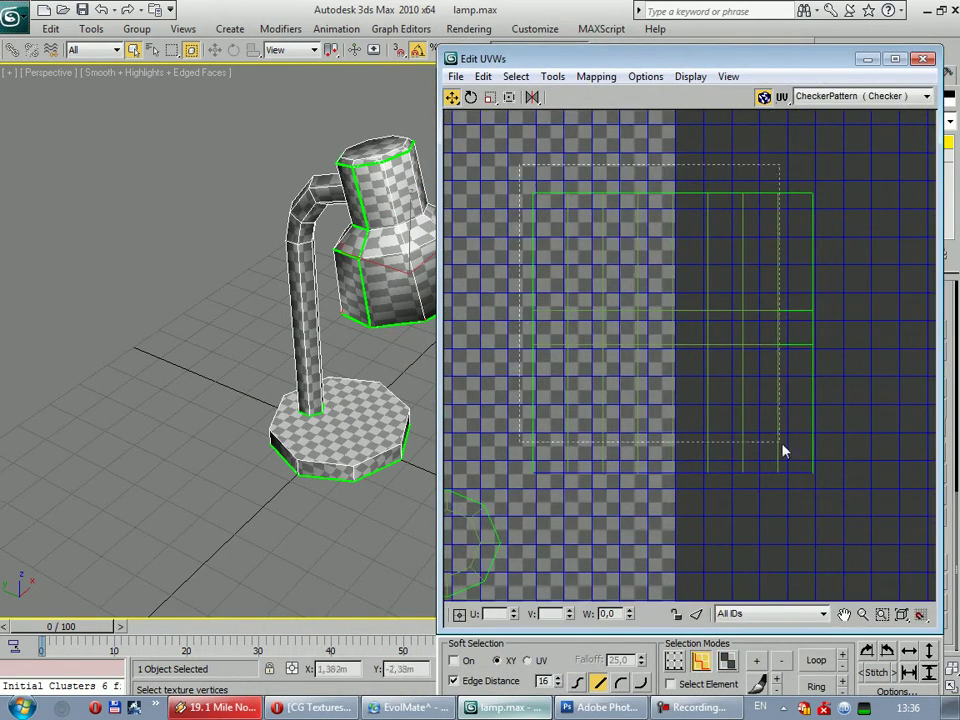
left_click(508, 97)
left_click_drag(811, 190, 874, 183)
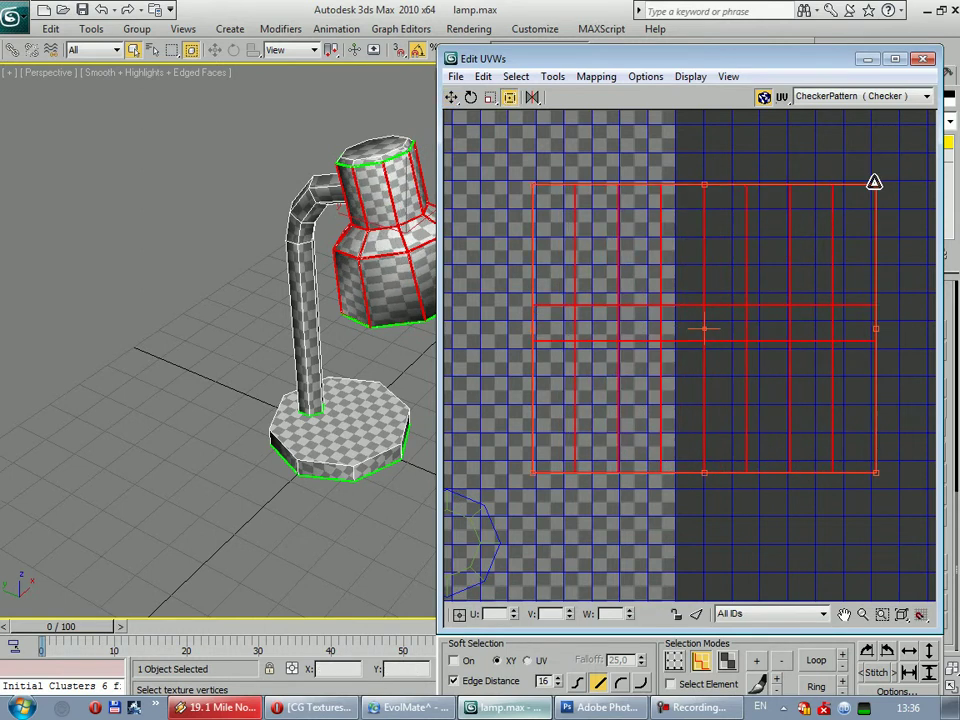
Shrink the lamp head's grid-shaped UV shell, then enlarge it slightly
scroll(874, 183, "down", 1)
middle_click_drag(745, 265, 593, 381)
scroll(593, 381, "down", 3)
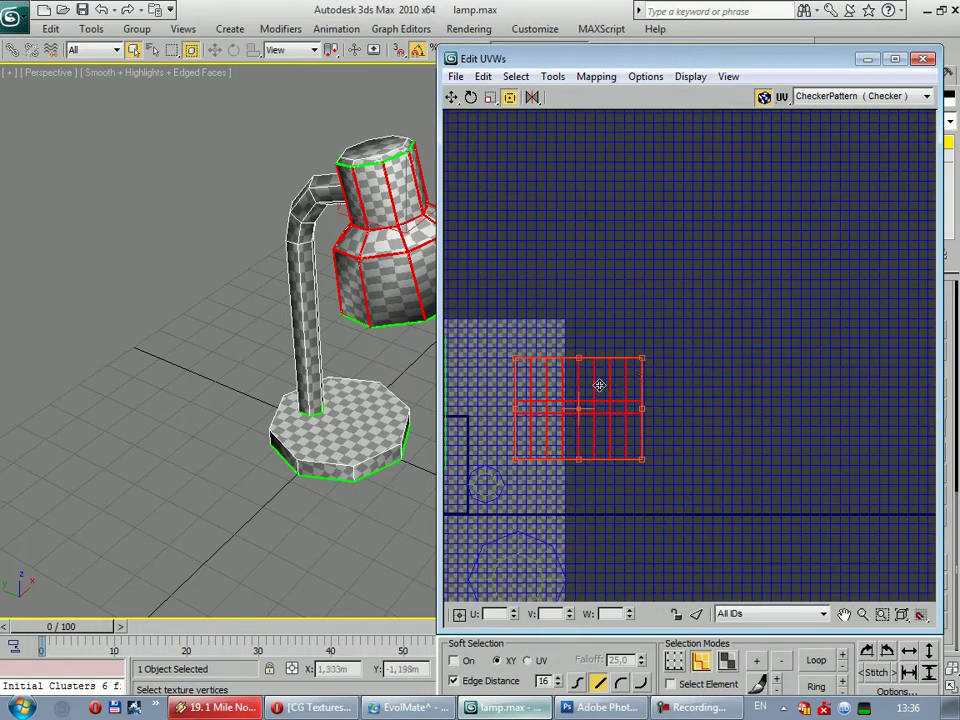
mouse_move(644, 361)
left_mouse_down()
mouse_move(568, 420)
mouse_move(593, 405)
left_mouse_up()
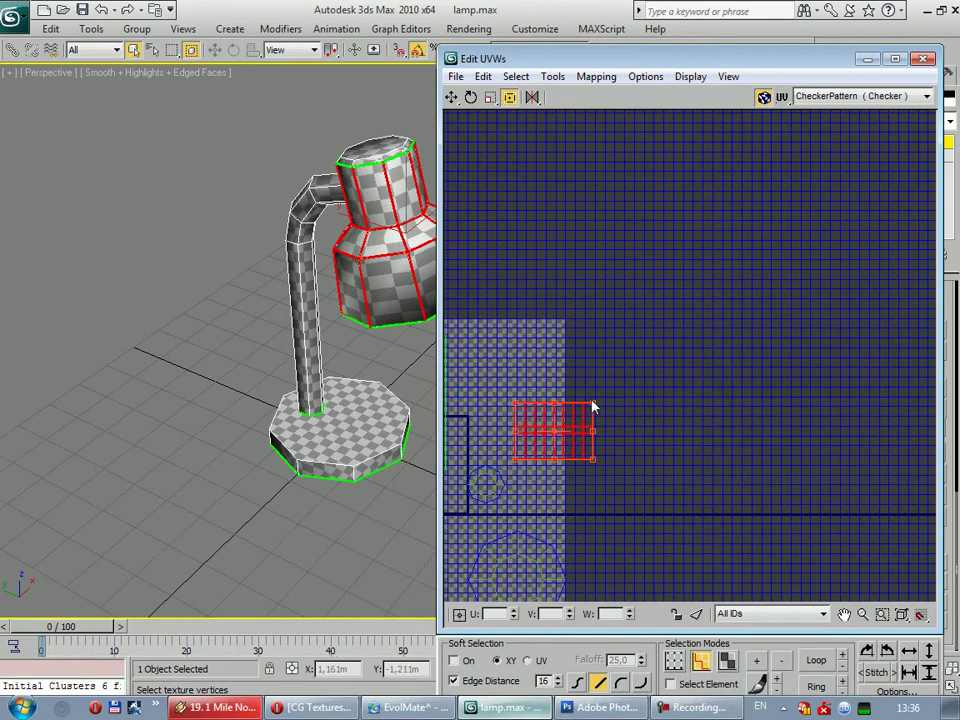
scroll(592, 407, "up", 3)
scroll(636, 360, "up", 3)
scroll(585, 405, "up", 2)
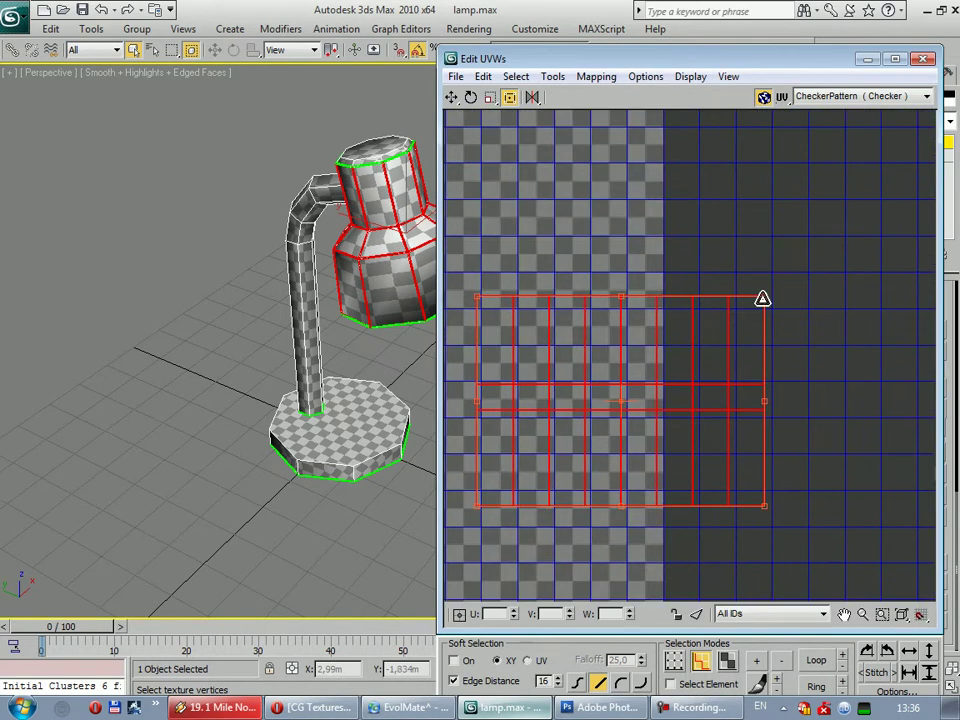
left_click_drag(762, 298, 771, 292)
left_click(795, 301)
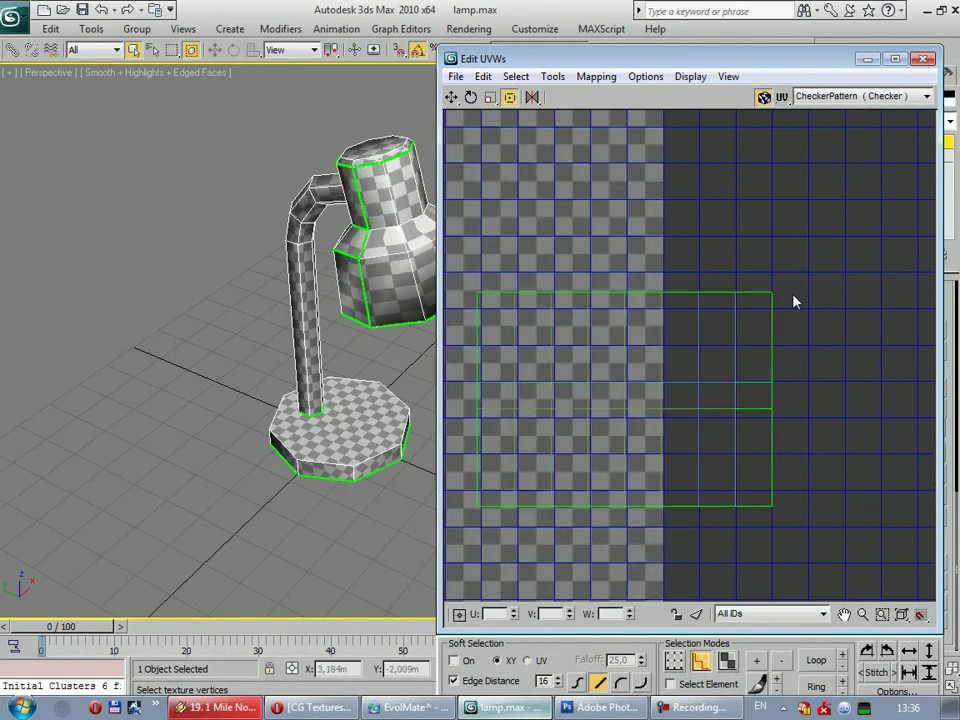
Stretch the whole lamp head shell wider horizontally, then select its bottom row
left_click_drag(451, 530, 476, 518)
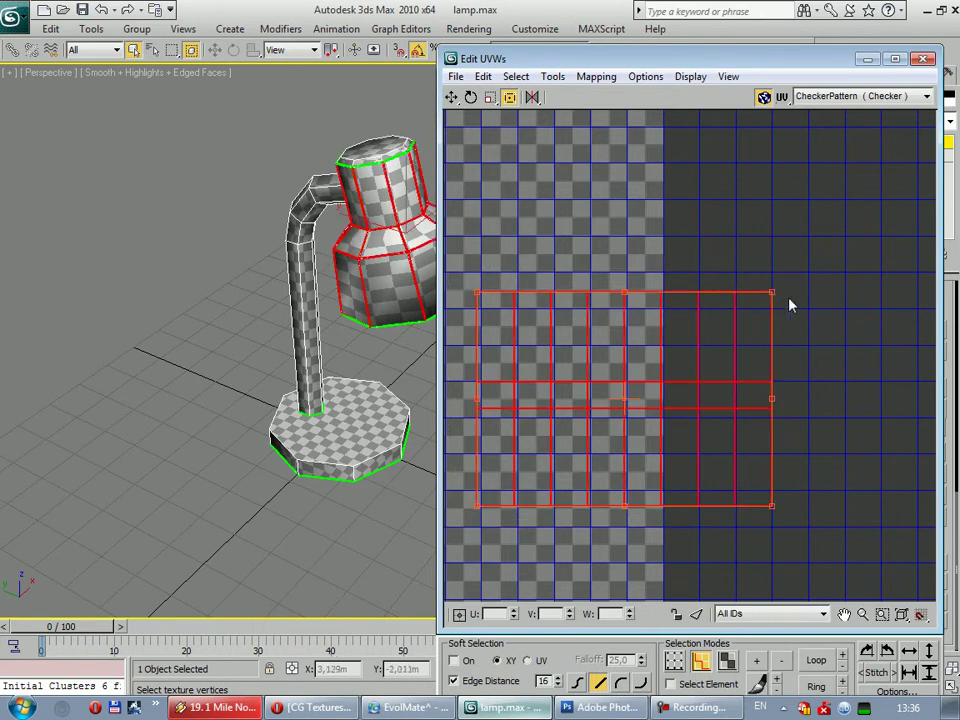
left_click_drag(772, 291, 805, 292)
left_click(839, 406)
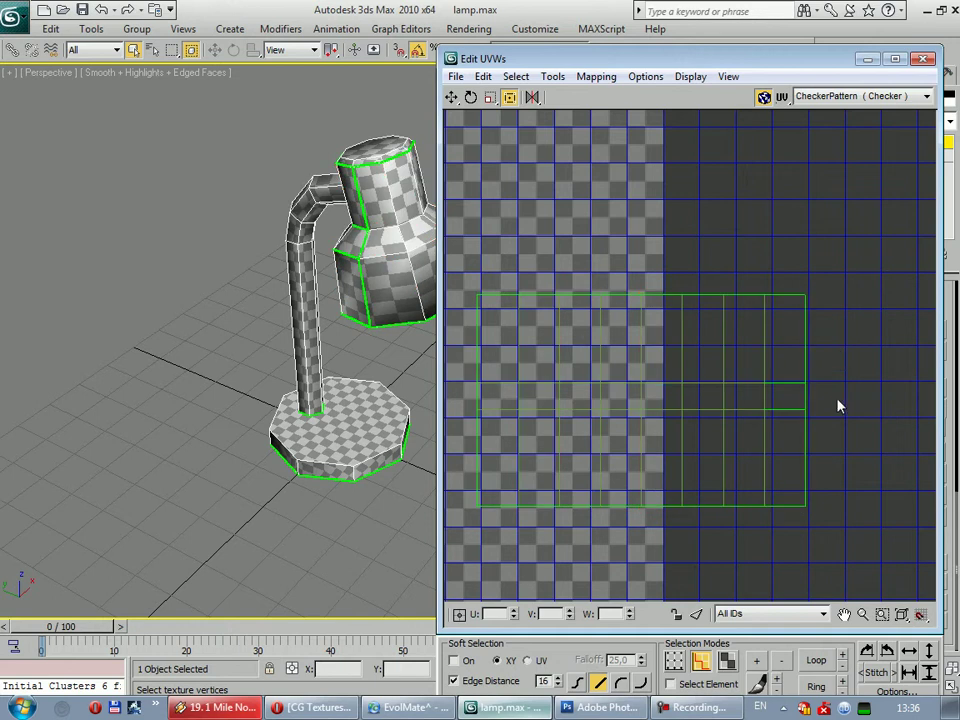
mouse_move(834, 423)
left_mouse_down()
mouse_move(467, 427)
mouse_move(478, 409)
left_mouse_up()
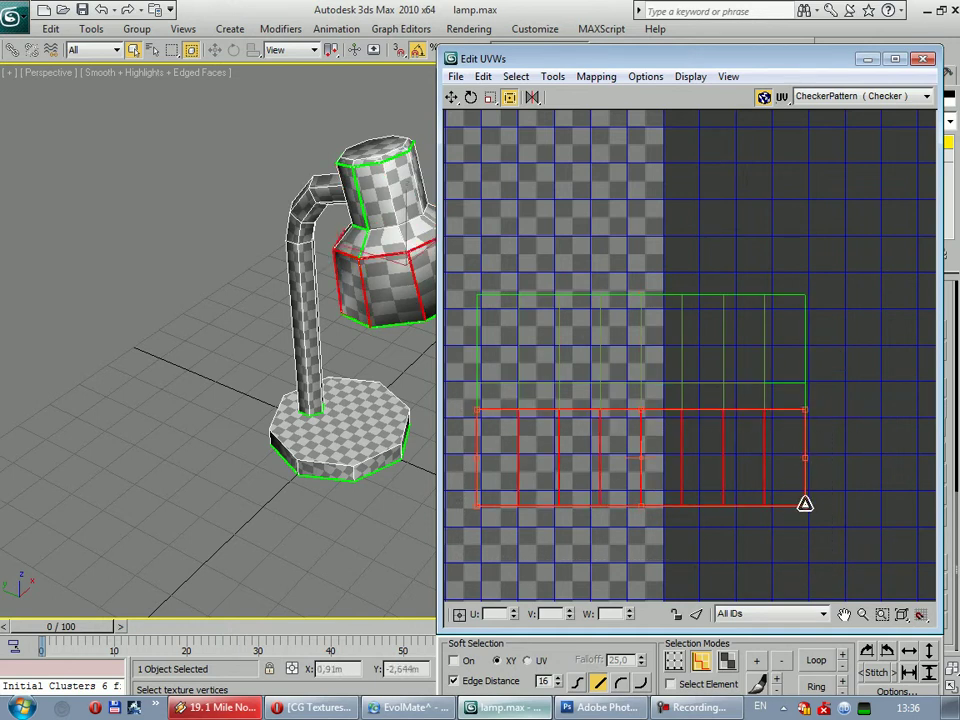
Widen the shell's bottom row to both sides with the Scale tool
mouse_move(805, 504)
left_mouse_down()
mouse_move(842, 501)
mouse_move(831, 506)
left_mouse_up()
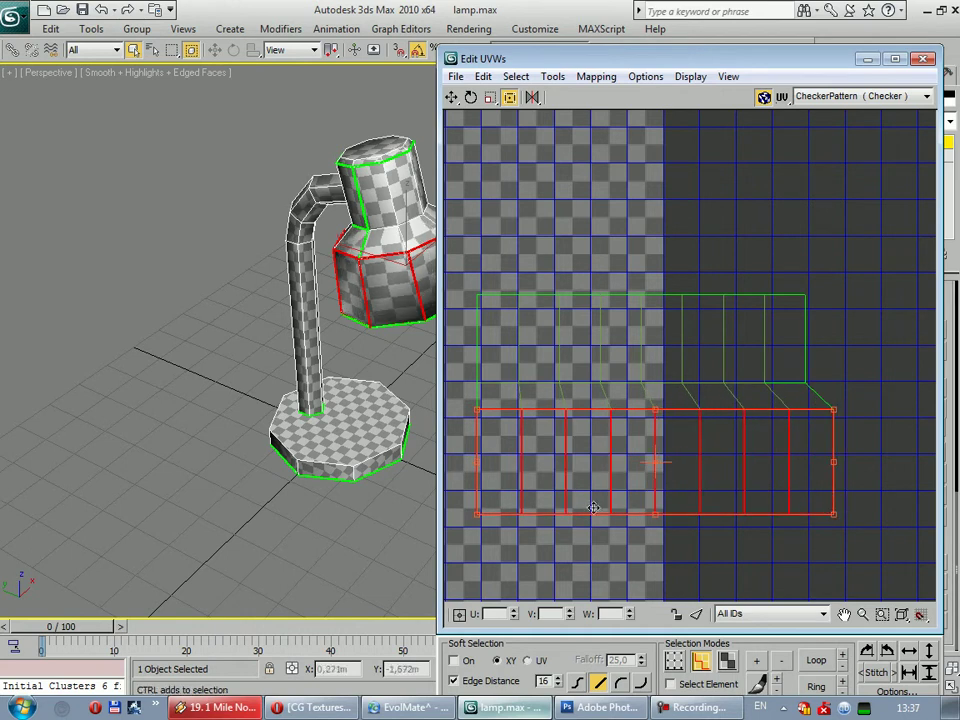
left_click_drag(477, 516, 461, 519)
left_click_drag(731, 491, 750, 467)
left_click(490, 100)
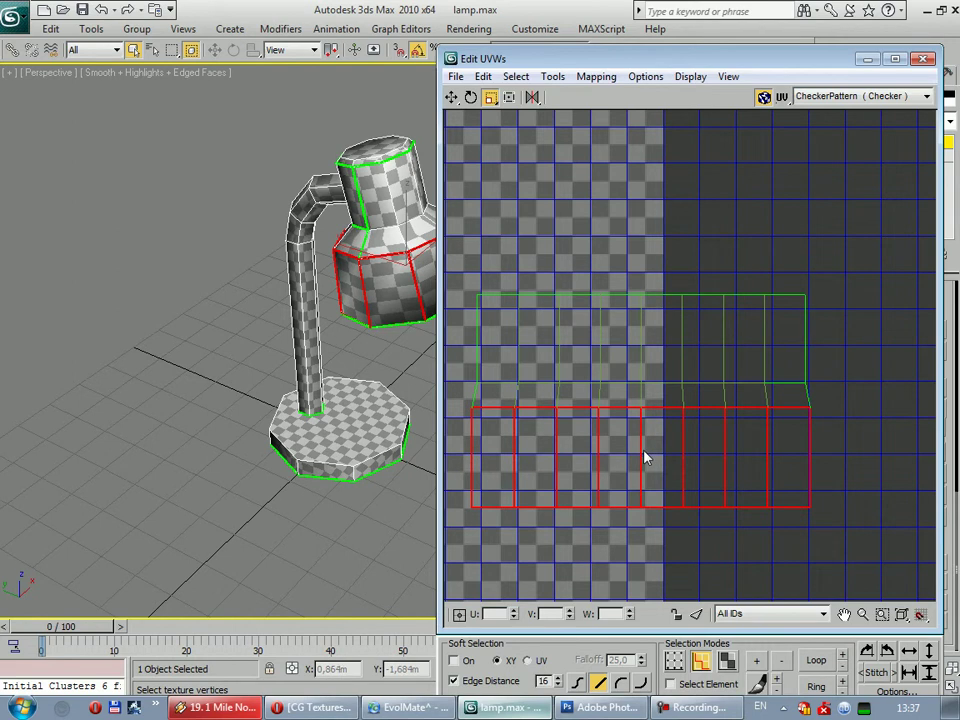
left_click_drag(645, 456, 640, 460)
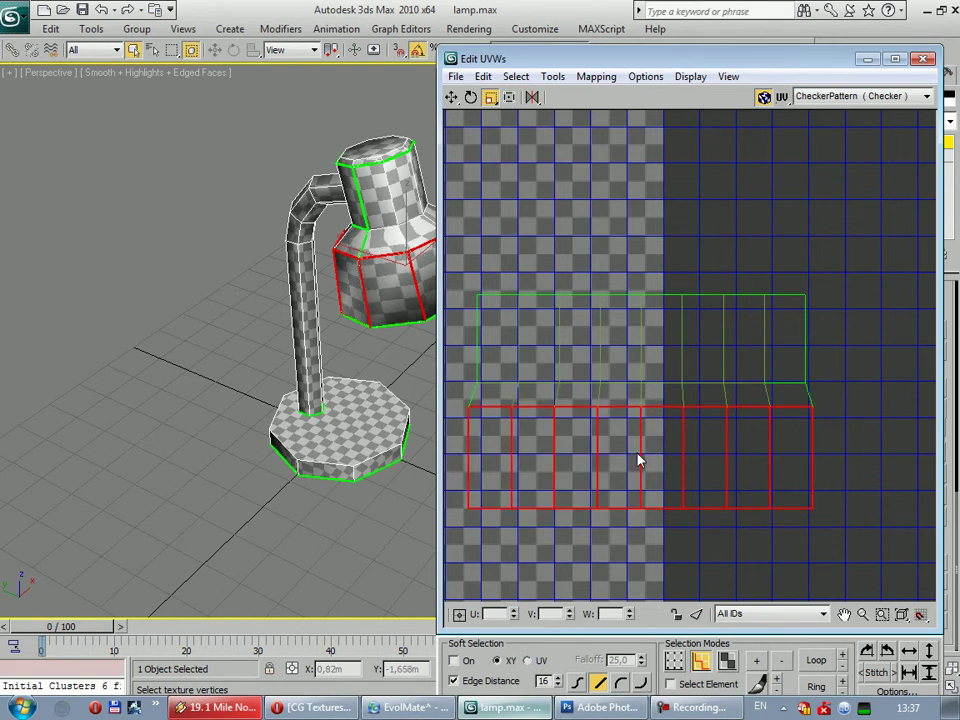
Select the shell's bottom edge and widen it so the sides slant outward
left_click_drag(864, 542, 458, 500)
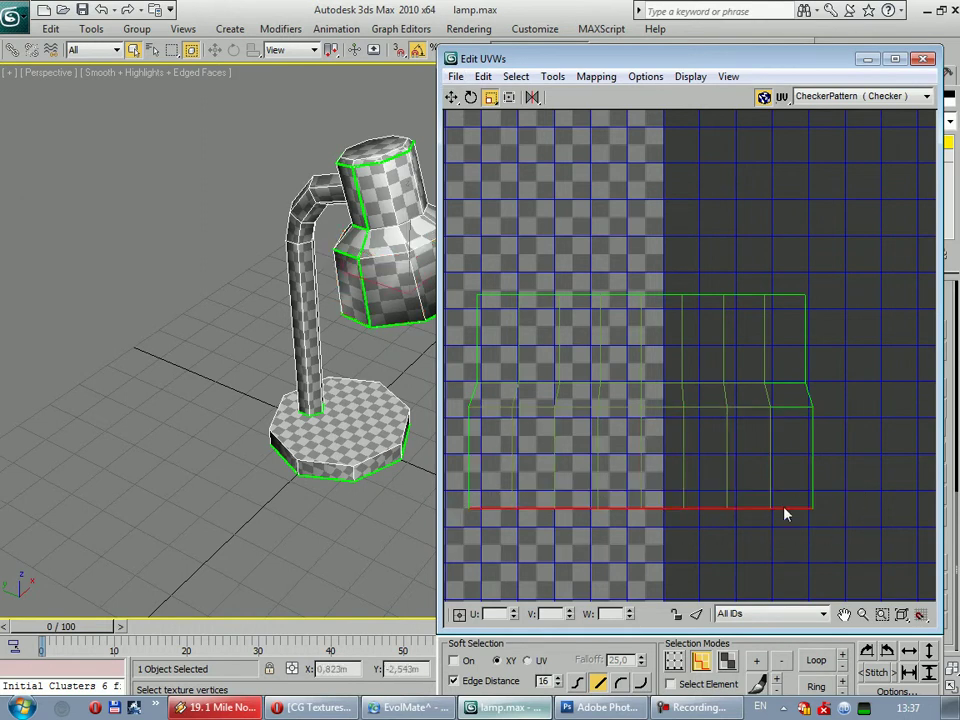
mouse_move(778, 506)
left_mouse_down()
mouse_move(786, 506)
mouse_move(778, 508)
left_mouse_up()
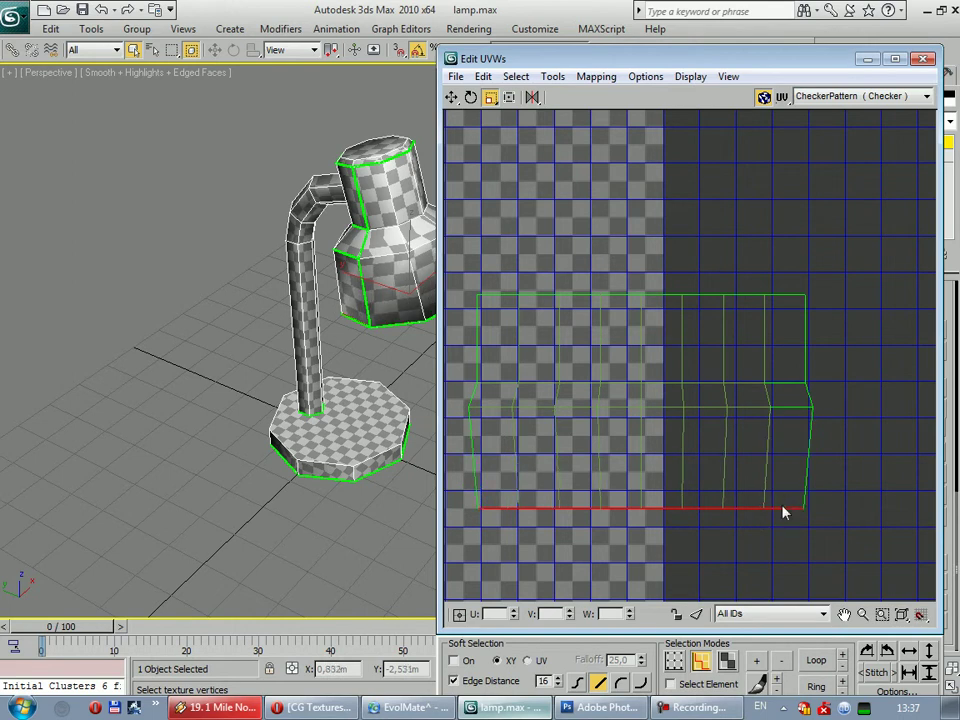
left_click(800, 520)
left_click(800, 509)
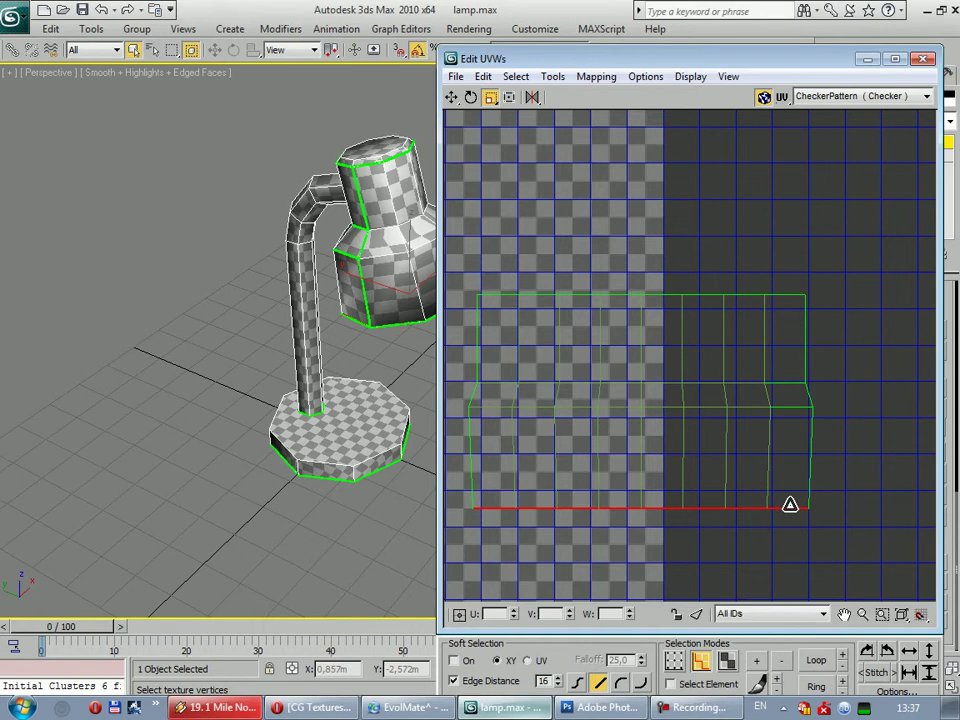
left_click_drag(790, 504, 900, 497)
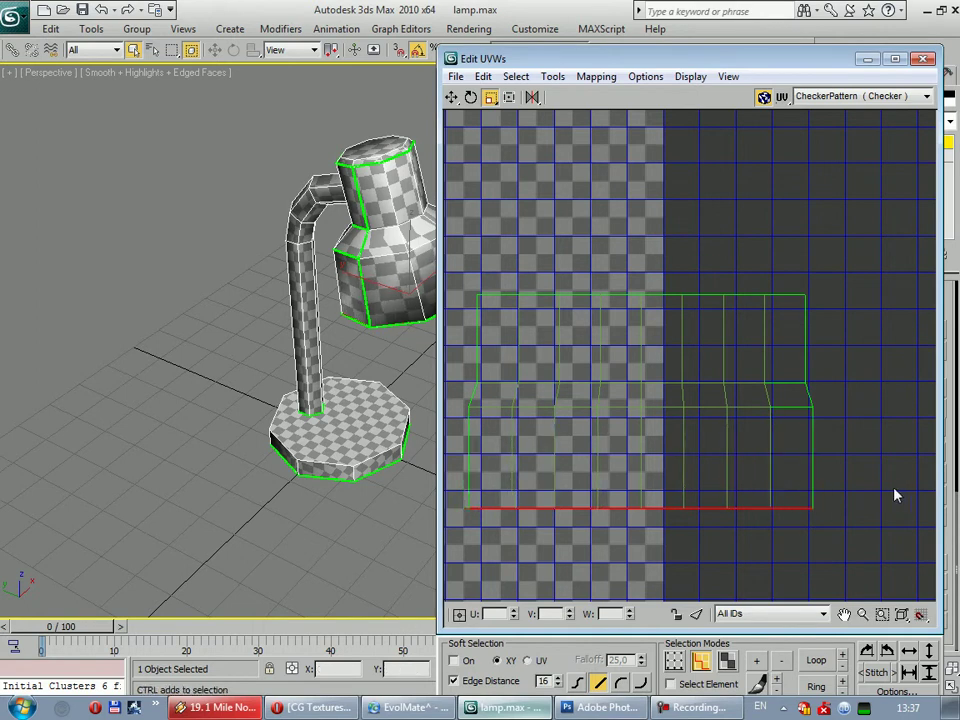
Grow the selection to the whole bottom face row and scale it slightly wider
key("ctrl+KP_Add")
left_click_drag(848, 405, 848, 410)
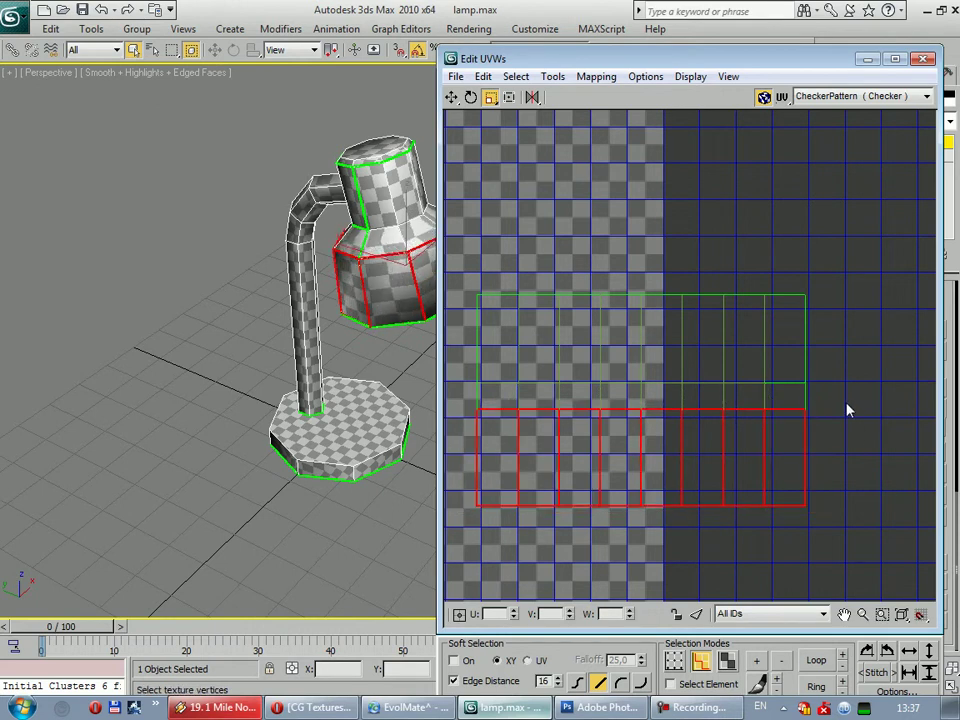
mouse_move(677, 405)
left_mouse_down()
mouse_move(678, 425)
mouse_move(690, 410)
left_mouse_up()
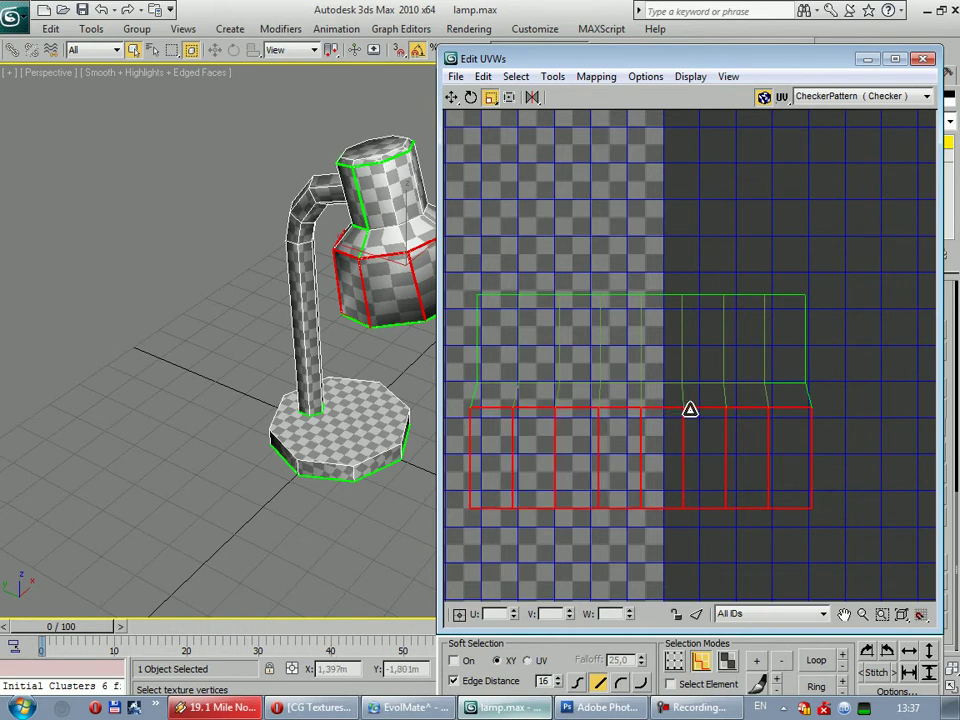
left_click(856, 440)
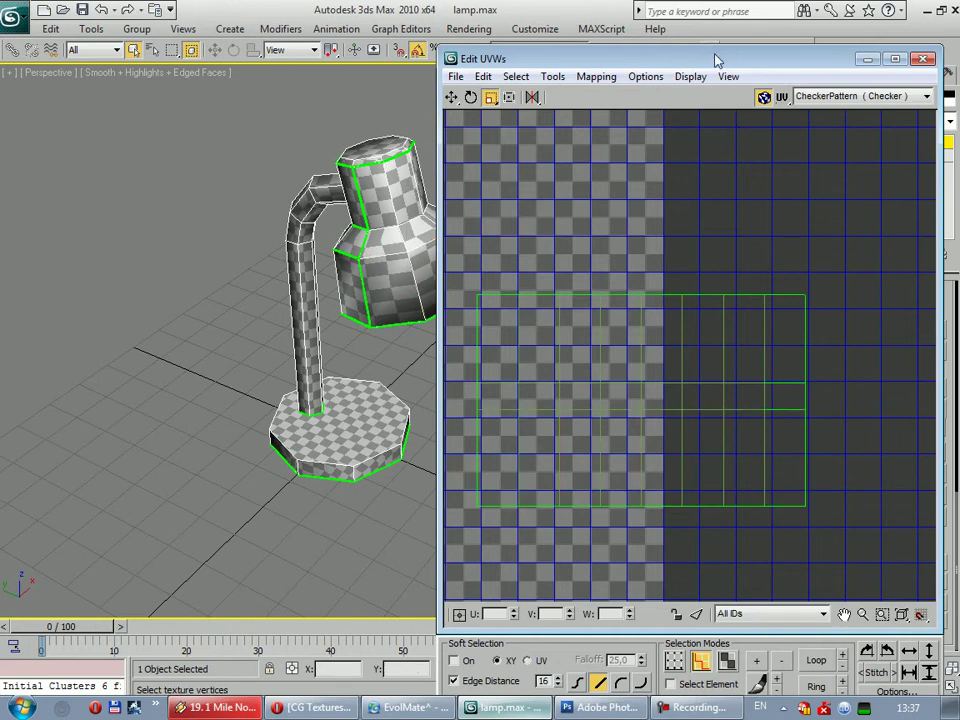
mouse_move(719, 58)
left_mouse_down()
mouse_move(546, 103)
mouse_move(773, 145)
left_mouse_up()
Look down on the lamp and select the circular cap UVs
mouse_move(400, 300)
middle_mouse_down("alt")
mouse_move(437, 307)
mouse_move(387, 124)
mouse_move(395, 250)
middle_mouse_up("alt")
scroll(679, 424, "up", 2)
scroll(679, 422, "down", 5)
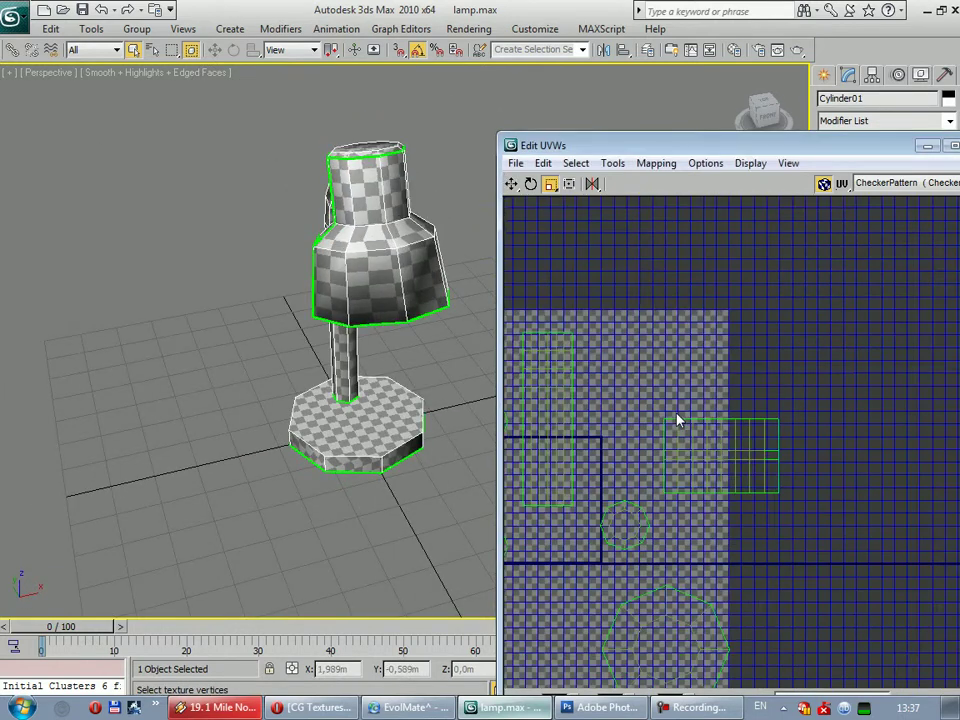
scroll(617, 411, "up", 3)
scroll(620, 414, "up", 1)
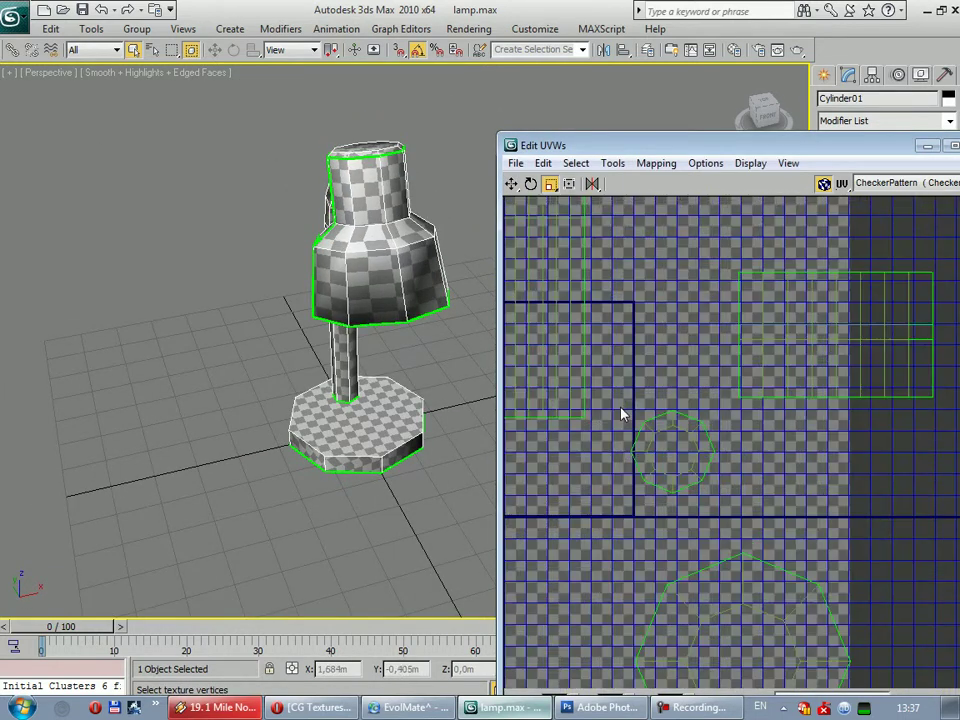
left_click_drag(735, 512, 735, 510)
mouse_move(400, 260)
middle_mouse_down("alt")
mouse_move(432, 356)
mouse_move(472, 236)
middle_mouse_up("alt")
middle_click_drag(733, 483, 682, 293)
Select the shade interior's polygon UV shell and rescale it, shrinking it around its centre
left_click_drag(855, 630, 564, 349)
middle_click_drag(400, 300, 440, 230, "alt")
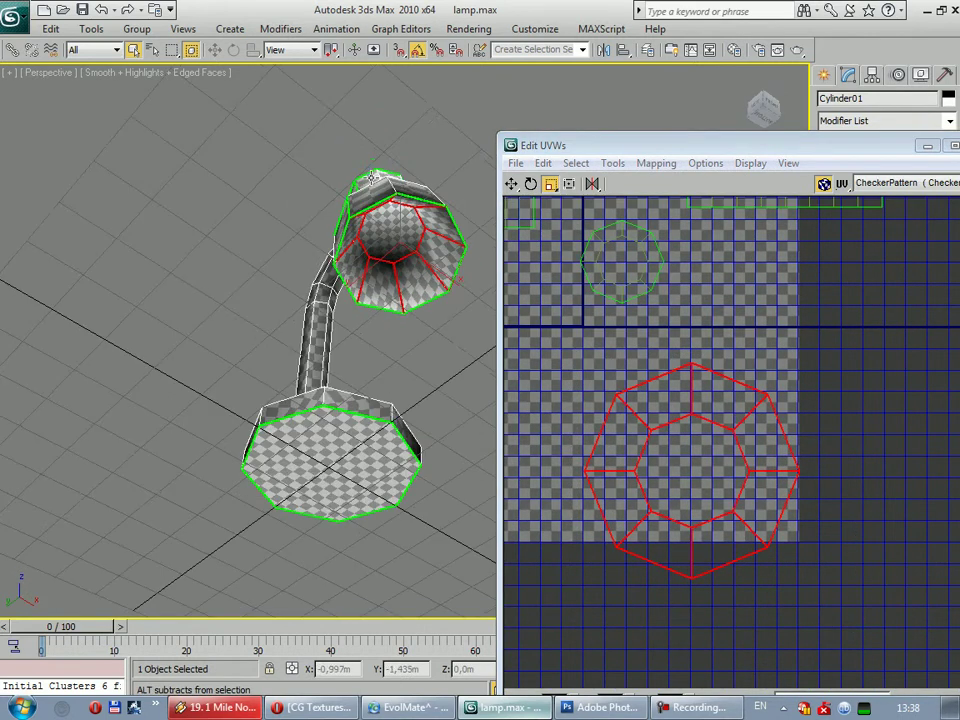
left_click(567, 184)
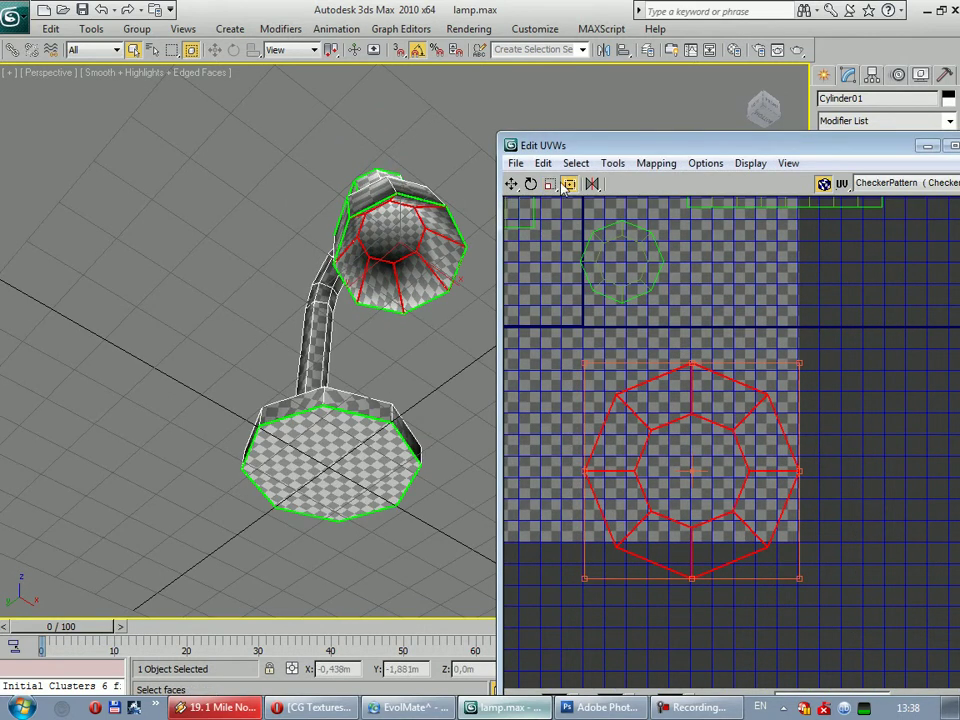
left_click(550, 184)
mouse_move(664, 456)
left_mouse_down()
mouse_move(662, 426)
mouse_move(673, 413)
left_mouse_up()
left_click_drag(607, 492, 607, 490)
left_click(628, 426)
left_click_drag(632, 420, 612, 525)
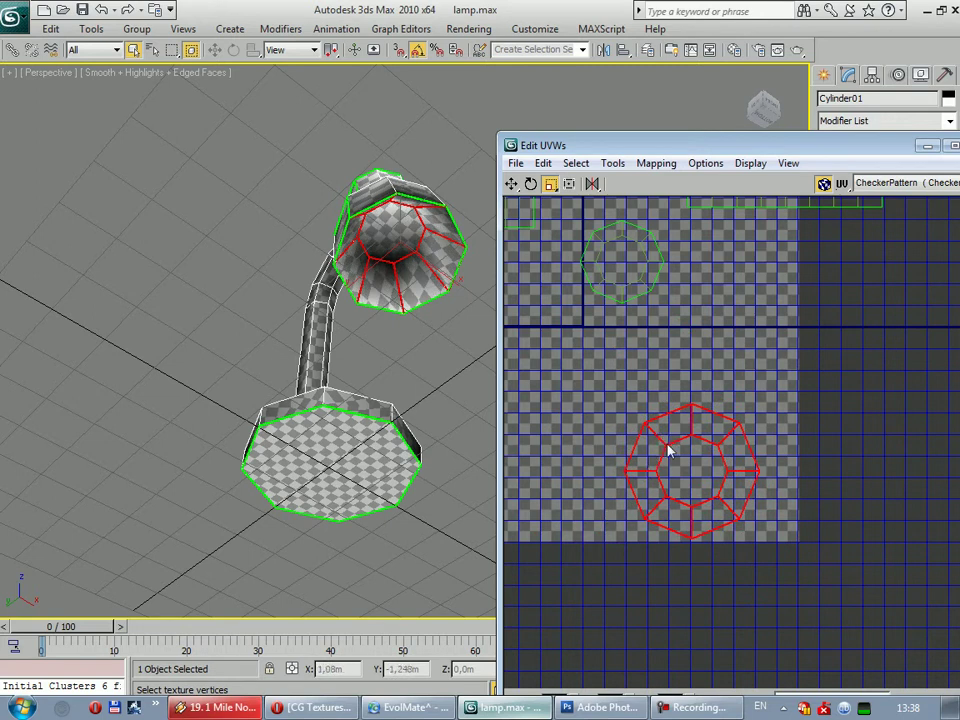
left_click_drag(668, 452, 652, 485)
Move the small circle UV shell up and left into free space
scroll(634, 411, "up", 1)
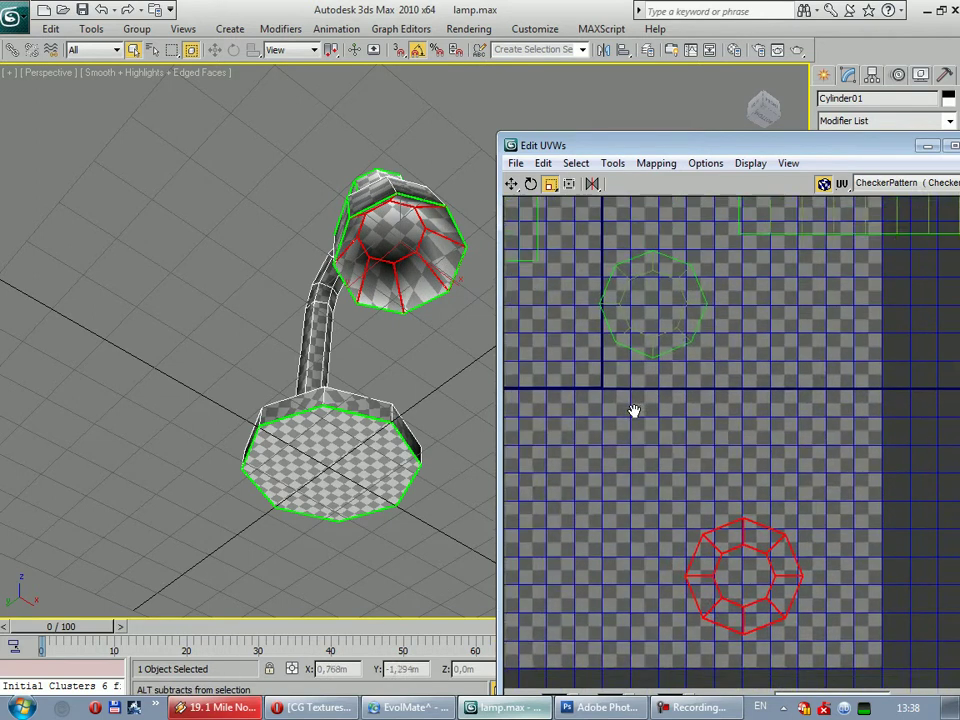
scroll(643, 439, "down", 3)
scroll(616, 328, "down", 2)
key("w")
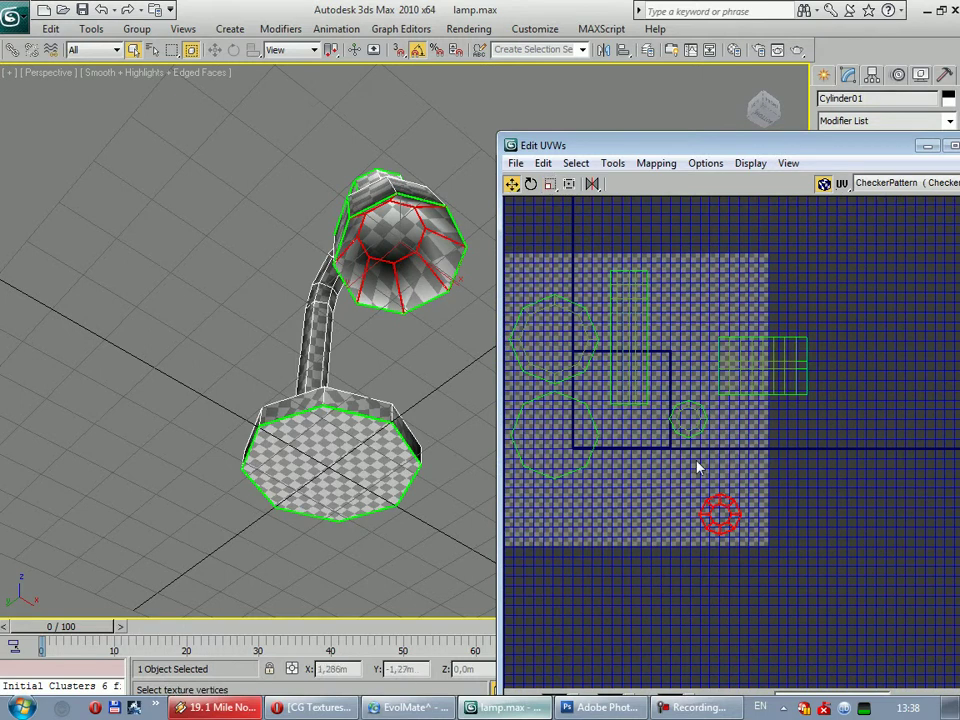
left_click_drag(626, 148, 542, 102)
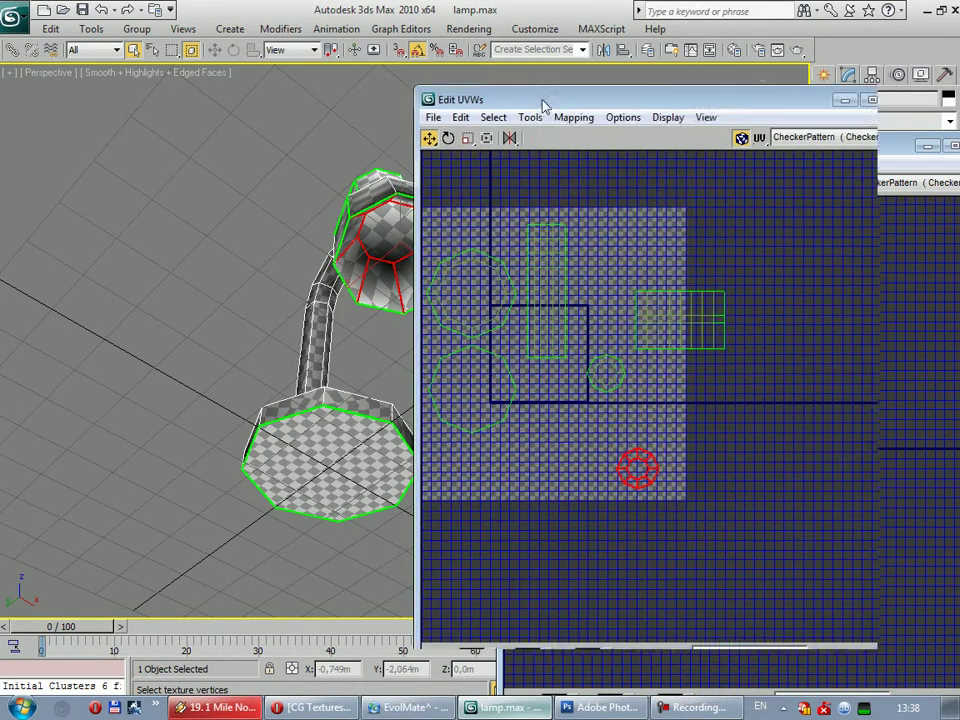
left_click_drag(600, 99, 594, 55)
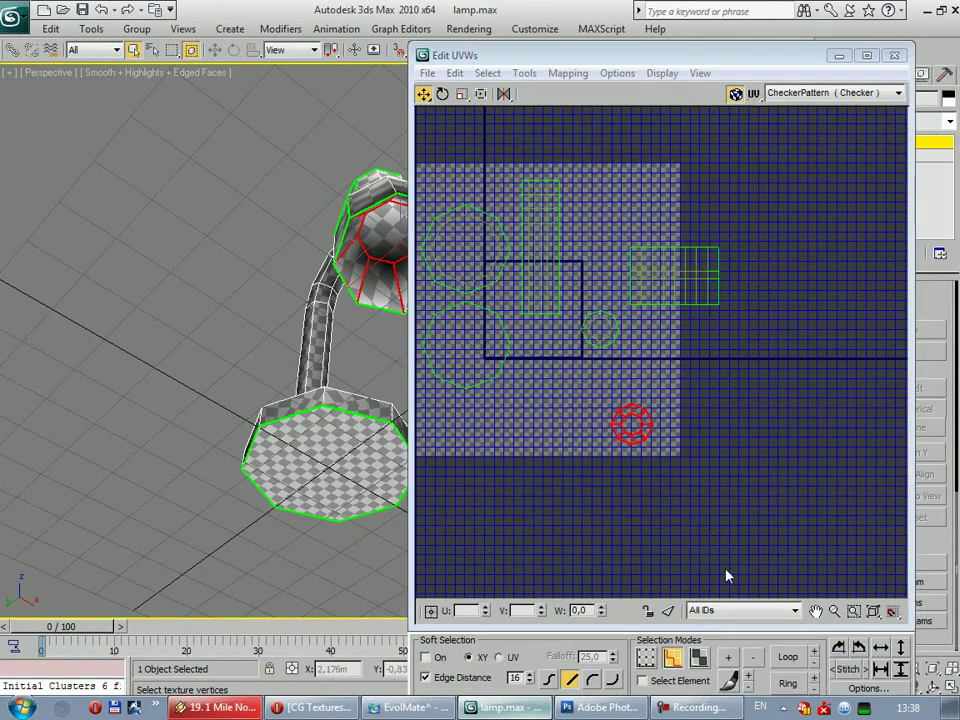
left_click(614, 382)
scroll(614, 382, "up", 2)
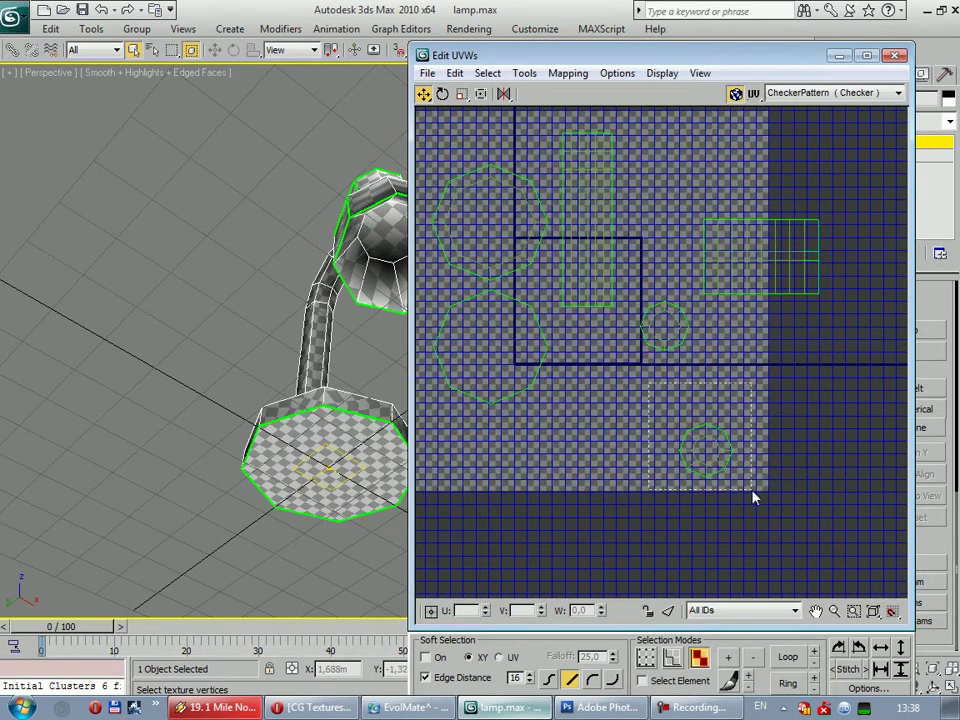
left_click_drag(754, 497, 754, 497)
left_click_drag(705, 450, 585, 340)
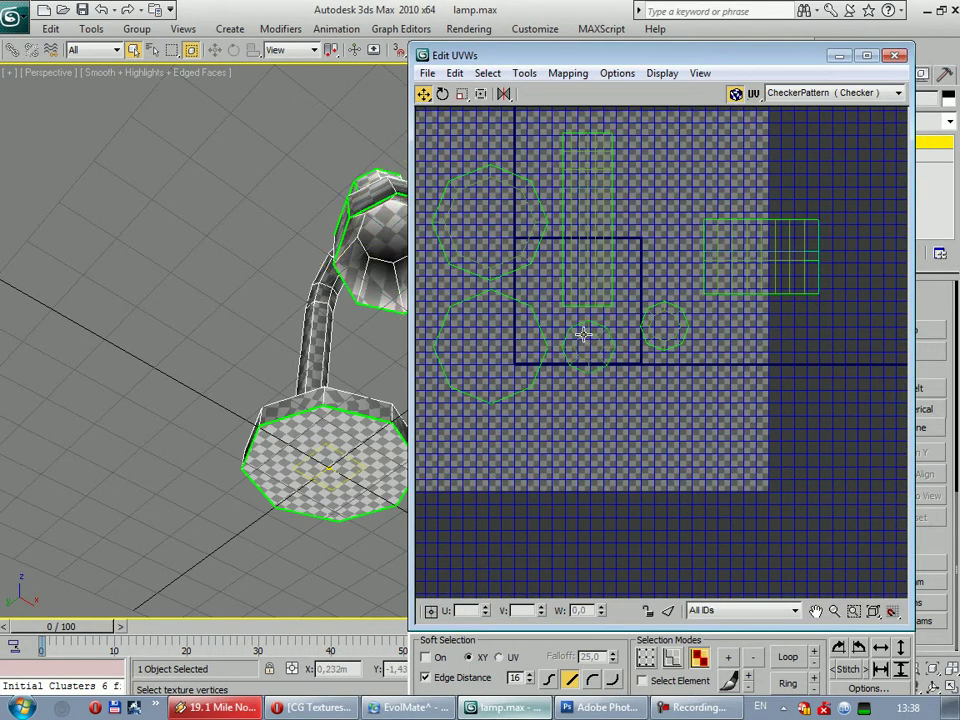
Clear the UV selection and bring up the Mapping menu
middle_click_drag(584, 334, 670, 398)
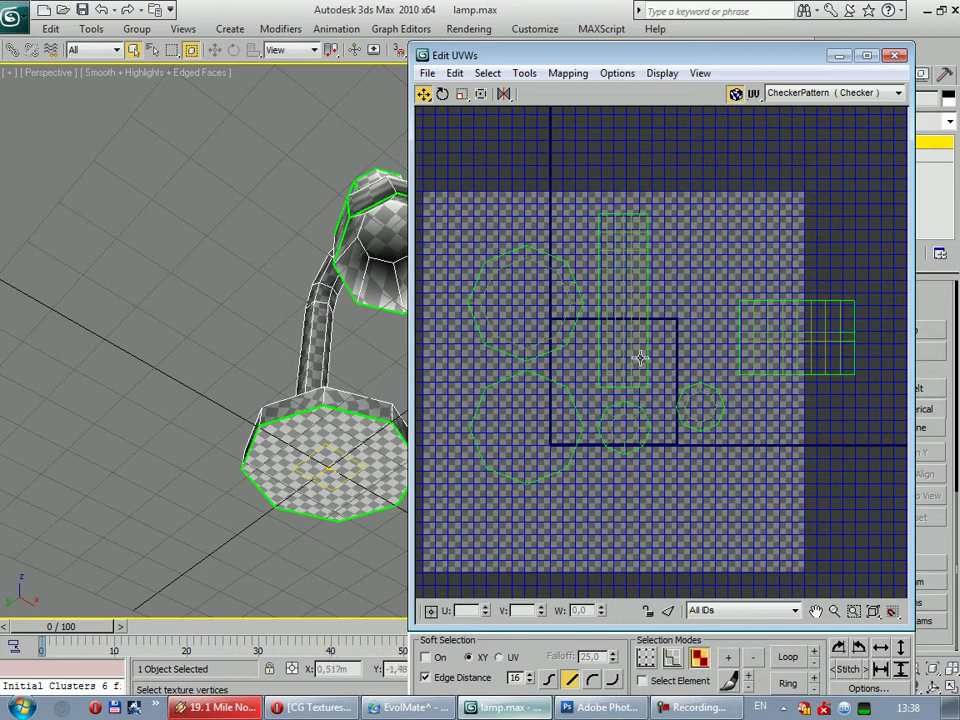
left_click_drag(768, 330, 889, 392)
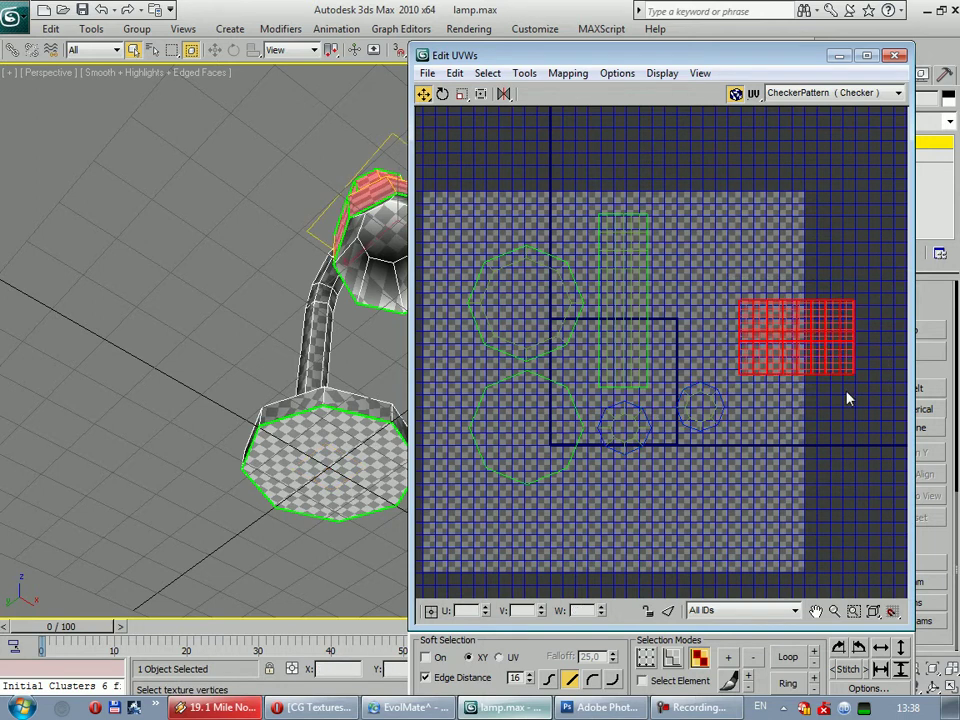
left_click(671, 232)
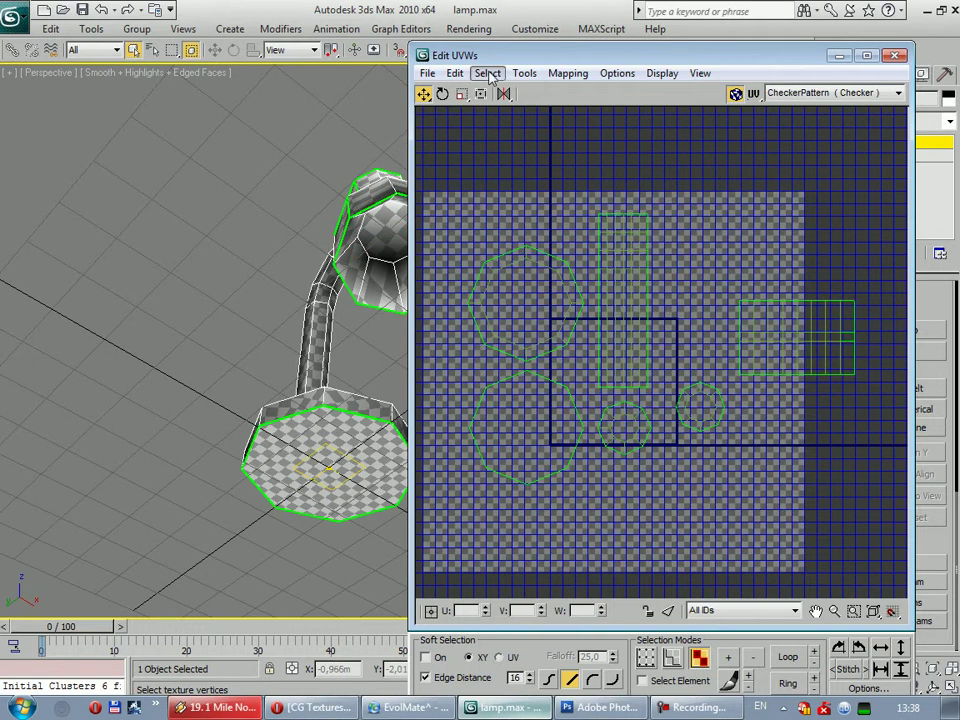
left_click(567, 73)
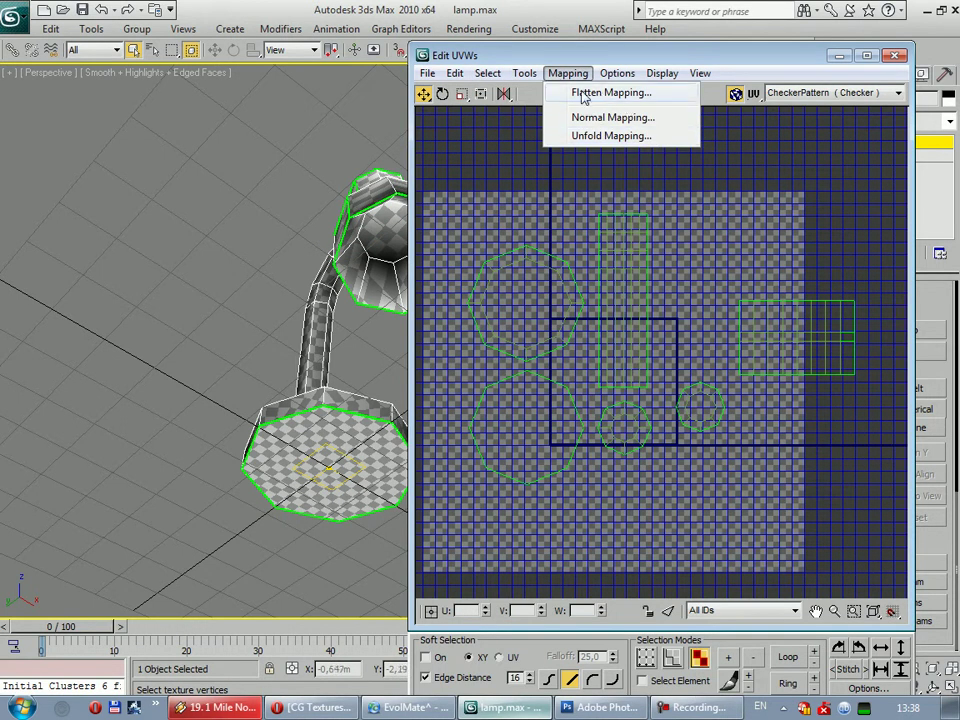
Pack all the lamp's UV shells into the 0–1 tile with Pack UVs
left_click(565, 289)
left_click(630, 120)
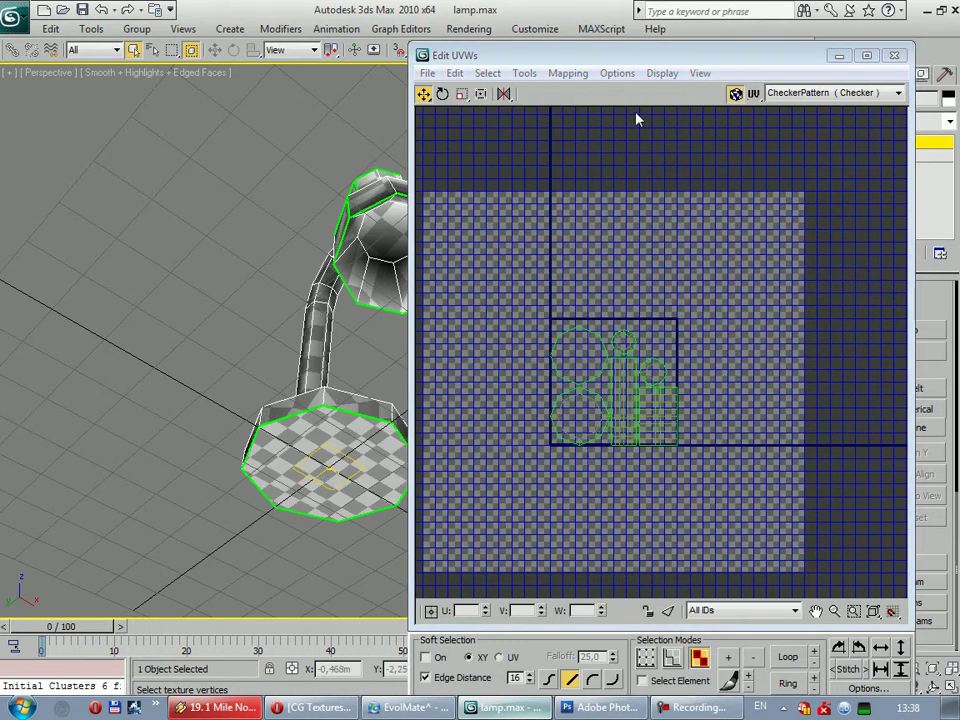
scroll(693, 323, "up", 3)
middle_click_drag(692, 339, 789, 259)
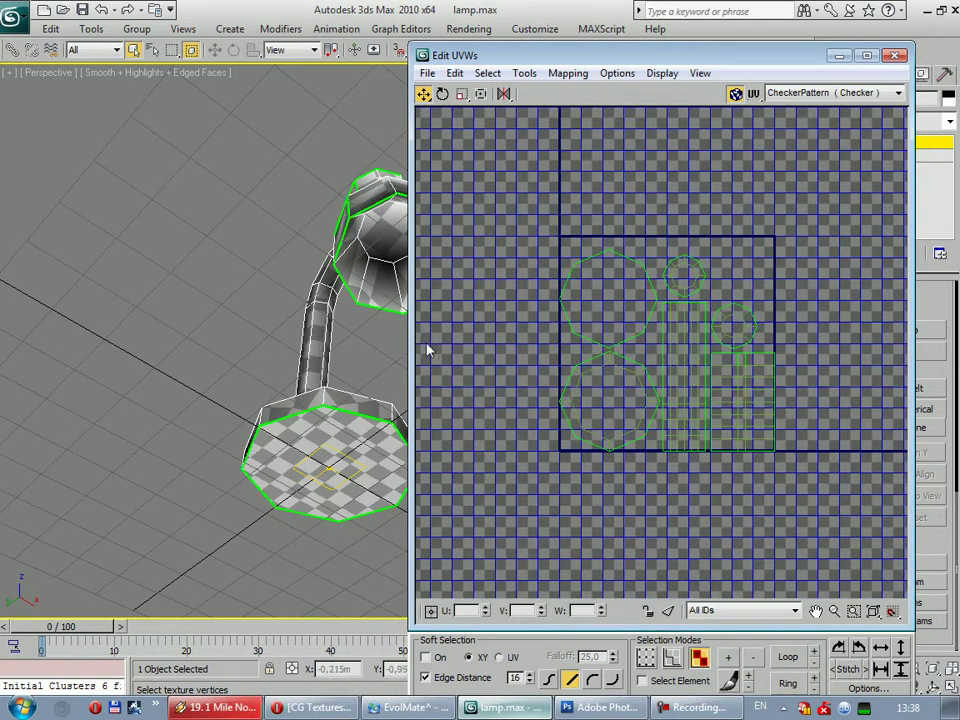
left_click_drag(628, 55, 808, 67)
mouse_move(452, 339)
middle_mouse_down("alt")
mouse_move(467, 439)
mouse_move(556, 410)
mouse_move(556, 500)
mouse_move(673, 424)
mouse_move(662, 373)
mouse_move(606, 476)
mouse_move(457, 402)
mouse_move(520, 330)
middle_mouse_up("alt")
left_click_drag(671, 68, 437, 46)
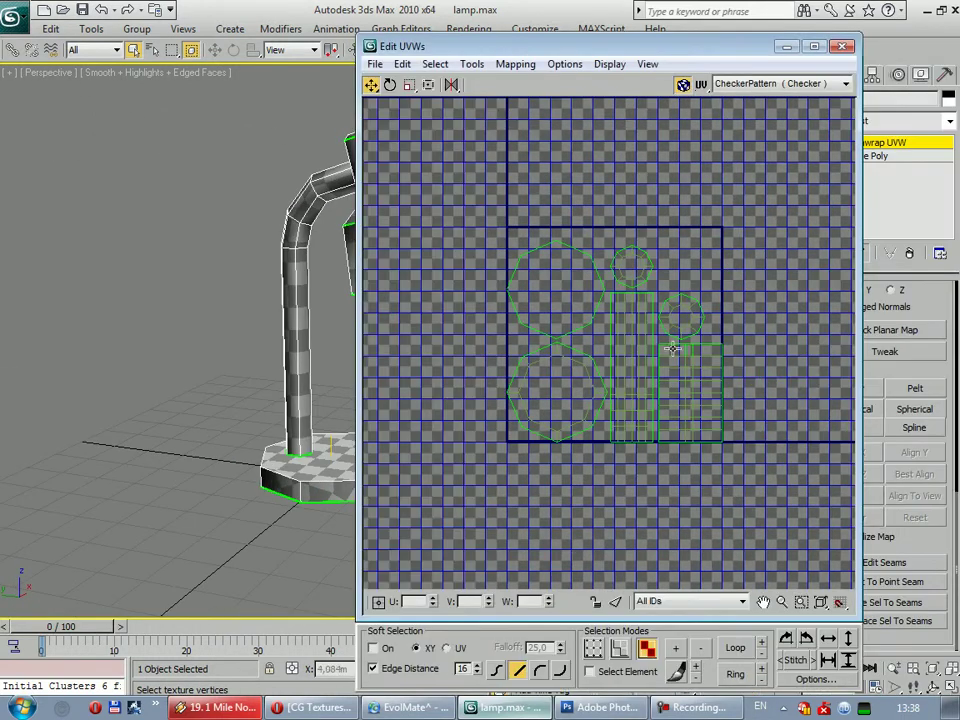
scroll(698, 380, "up", 3)
Select the lampshade's rectangular shell, scale it up around its centre, then select all faces
mouse_move(778, 527)
left_mouse_down()
mouse_move(692, 443)
mouse_move(631, 320)
left_mouse_up()
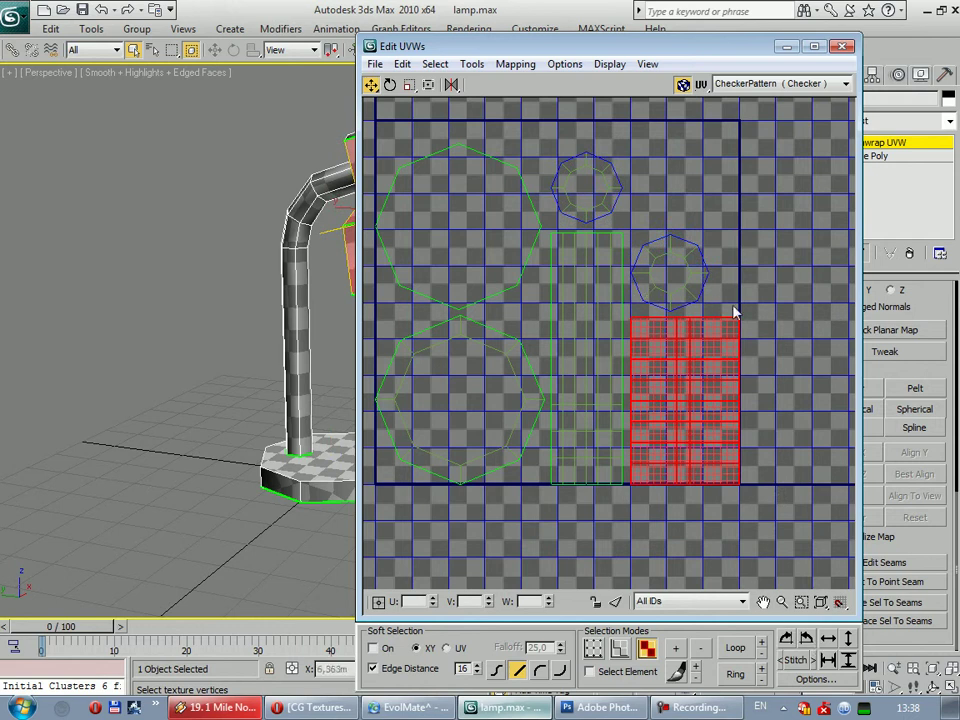
left_click(681, 350)
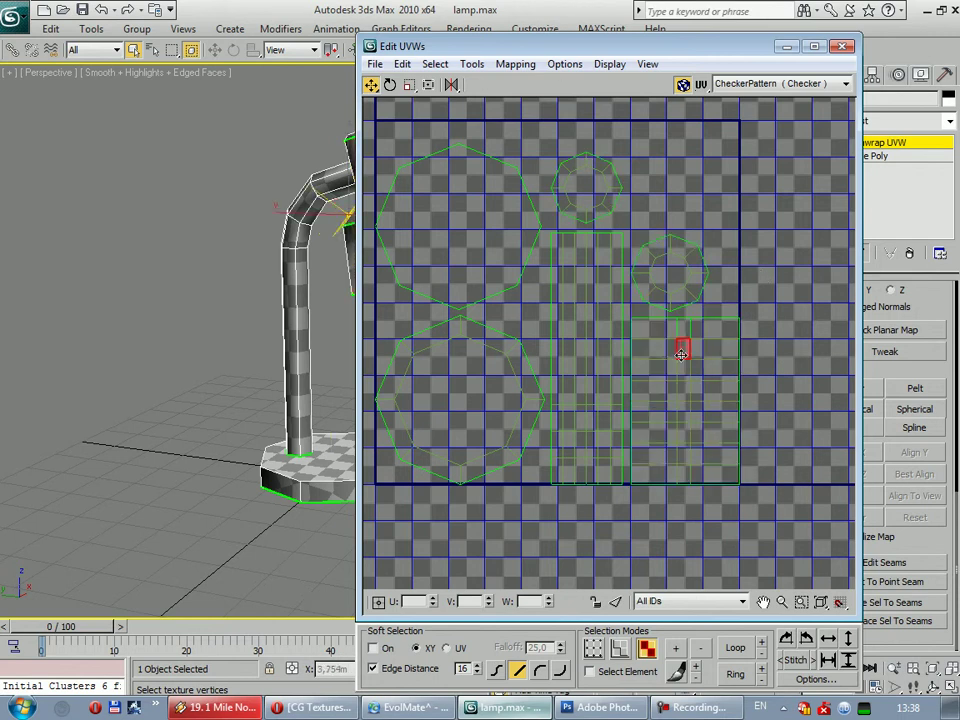
left_click_drag(659, 350, 675, 388)
key("ctrl+z")
left_click(762, 317)
left_click_drag(755, 326, 628, 499)
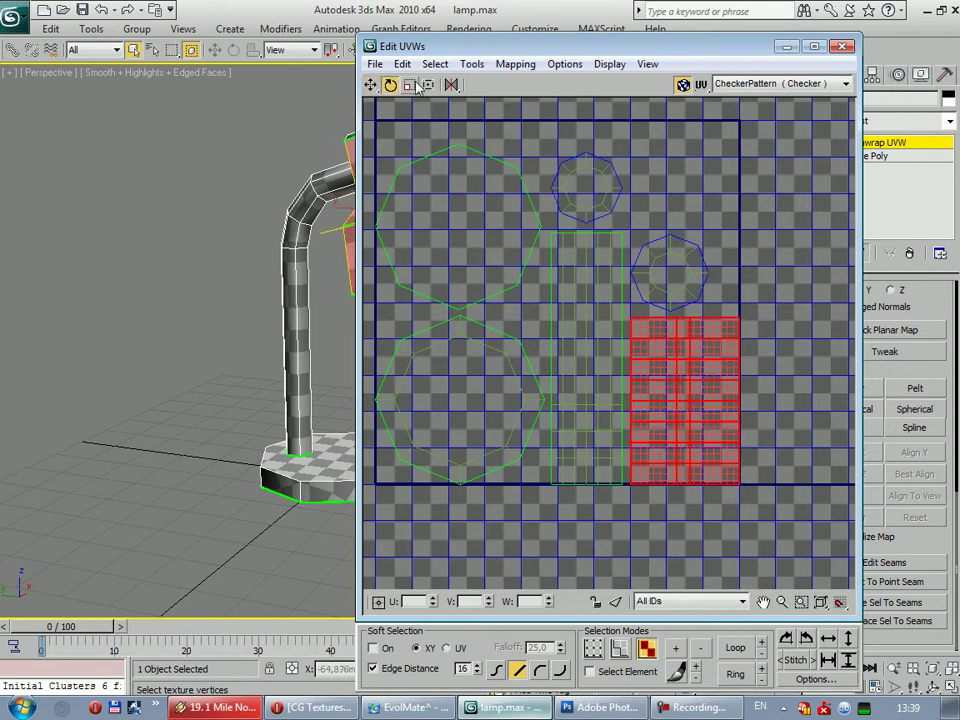
left_click_drag(489, 47, 690, 60)
left_click_drag(887, 421, 853, 399)
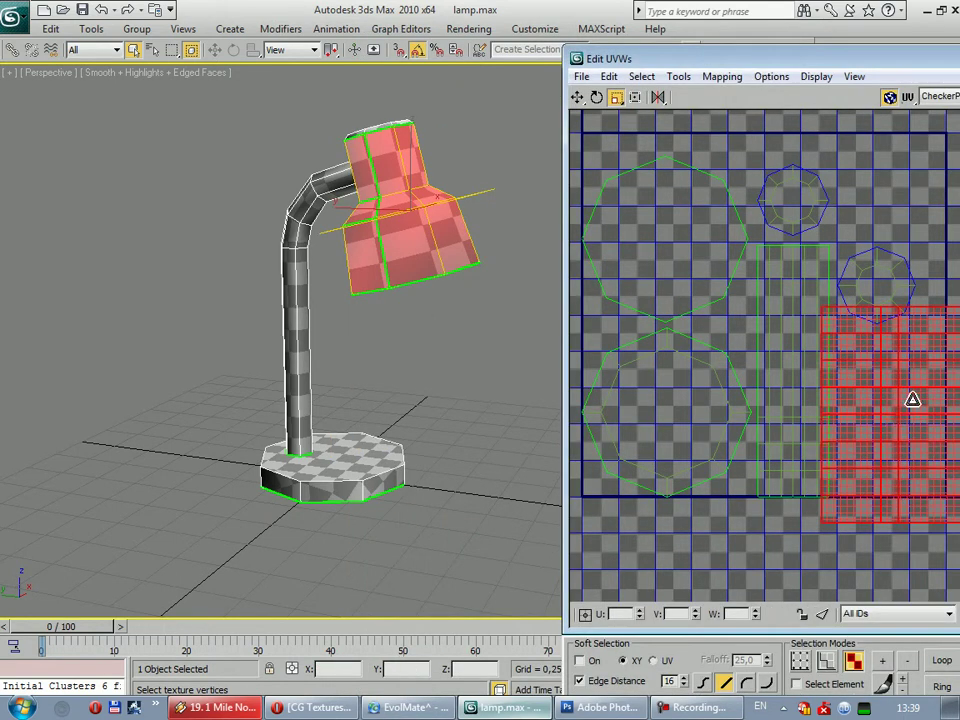
mouse_move(876, 413)
middle_mouse_down()
mouse_move(639, 388)
mouse_move(765, 407)
middle_mouse_up()
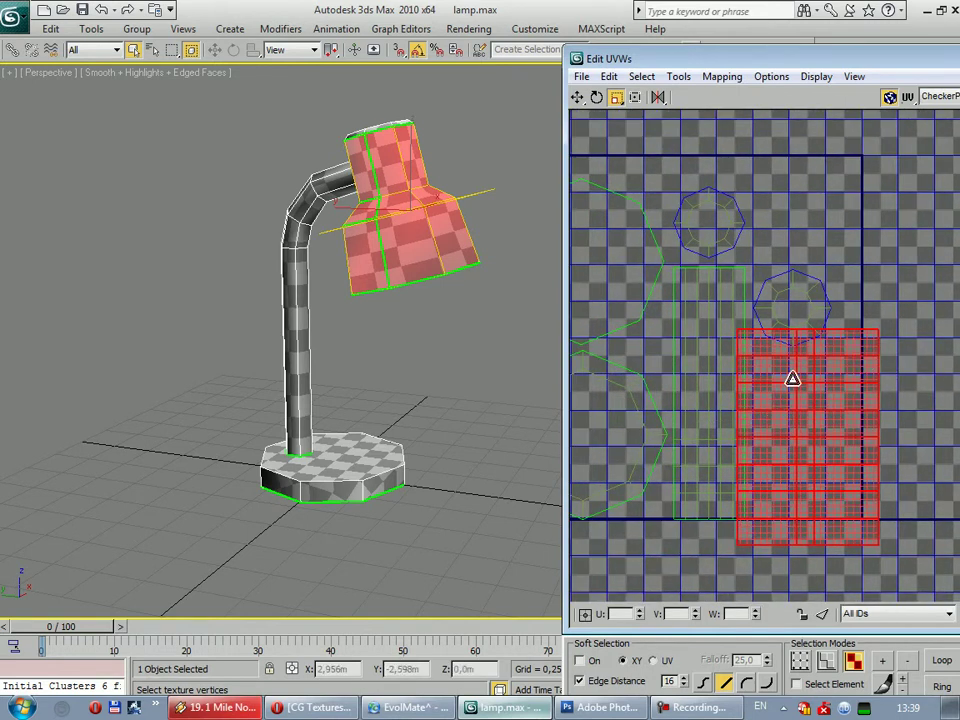
left_click(821, 221)
key("ctrl+a")
Run Pack UVs again, then undo back to the earlier shell layout
left_click(678, 76)
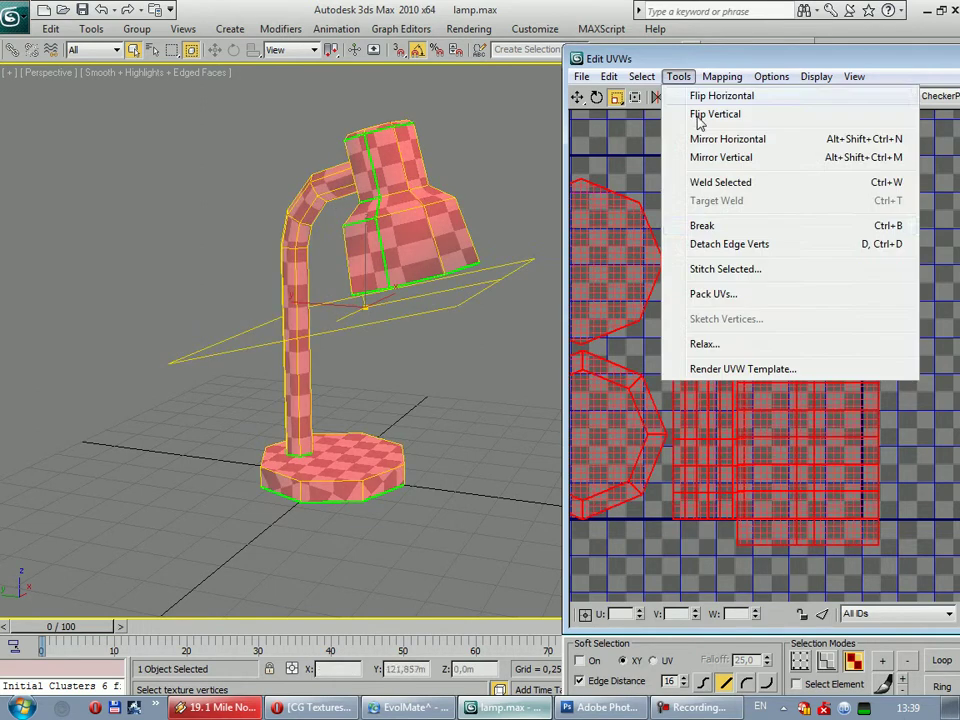
left_click(712, 294)
left_click(797, 124)
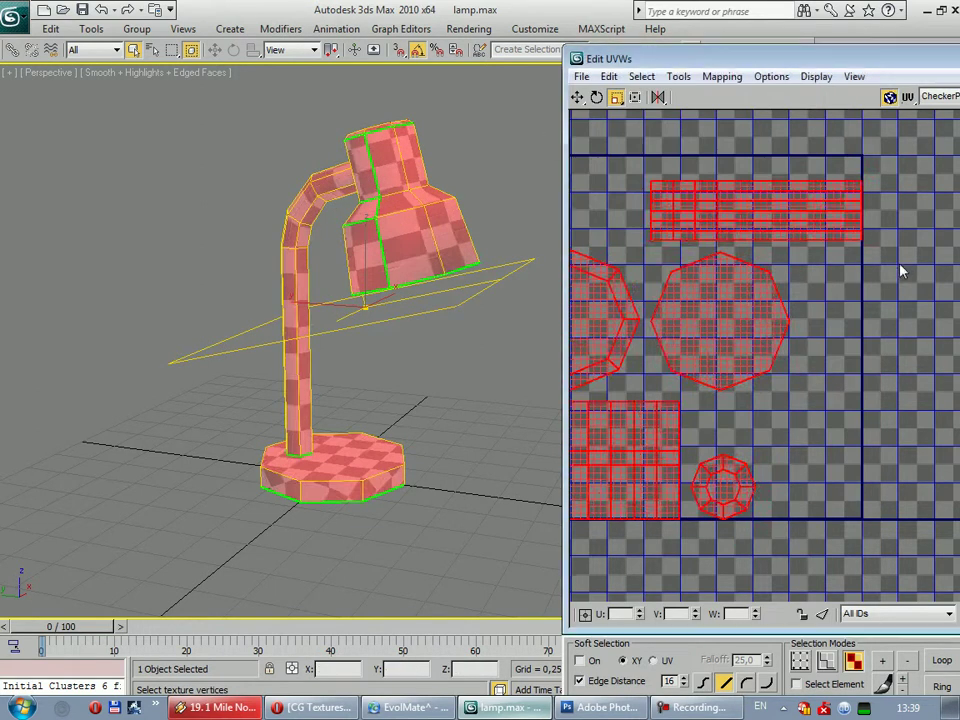
left_click(820, 330)
middle_click_drag(776, 347, 874, 339)
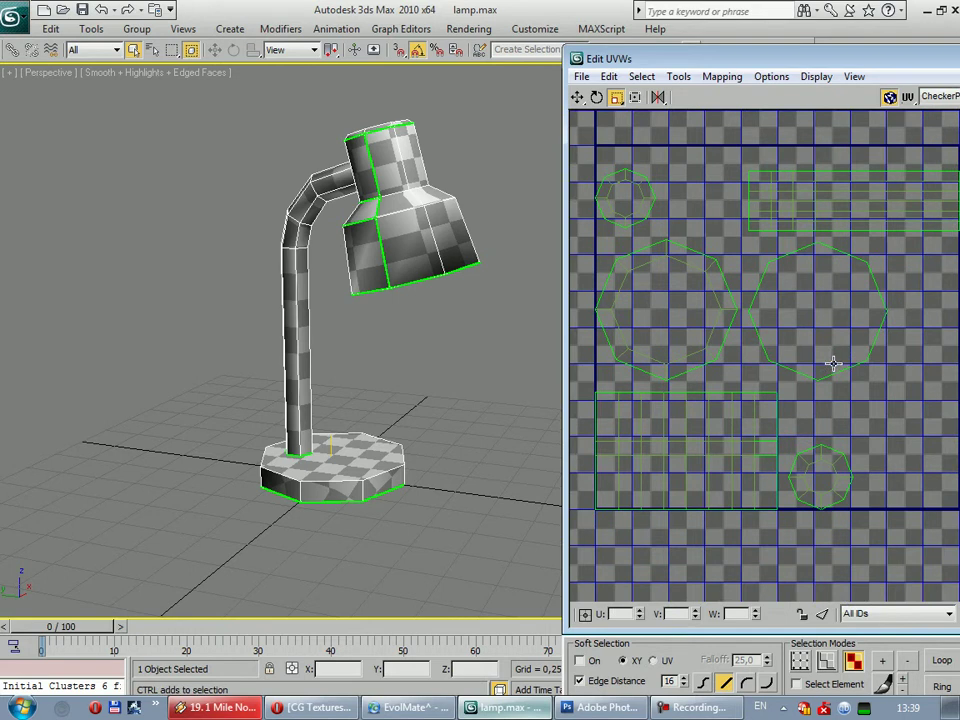
key("ctrl+z")
key("ctrl+z")
left_click(897, 401)
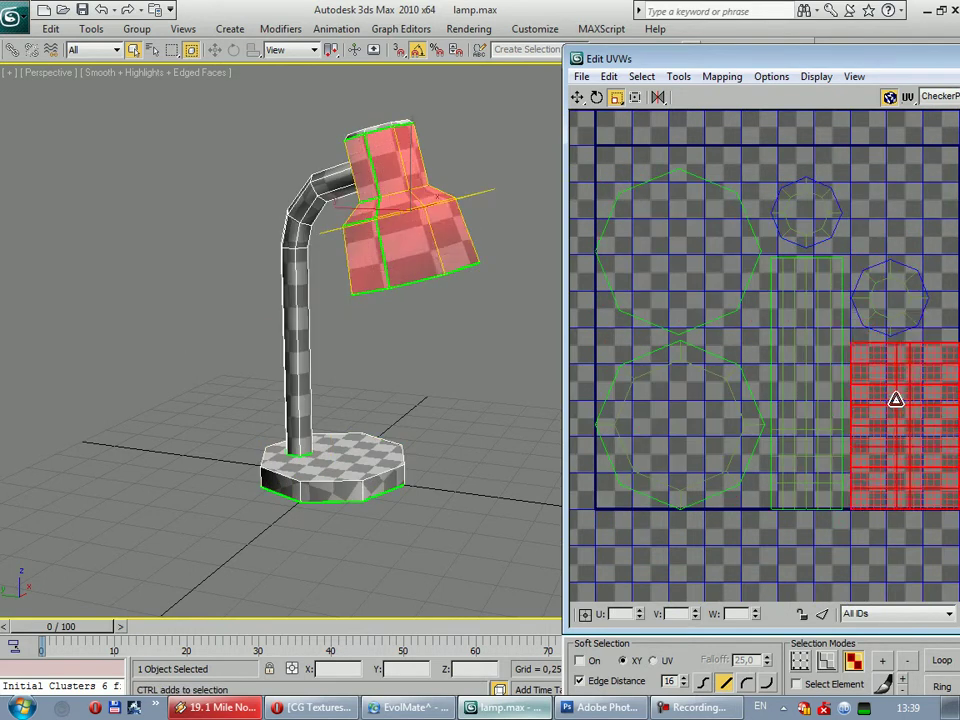
key("ctrl+z")
left_click(893, 399)
key("ctrl+z")
Scale all UV shells down toward the centre and maximise the Edit UVWs editor
scroll(893, 399, "up", 2)
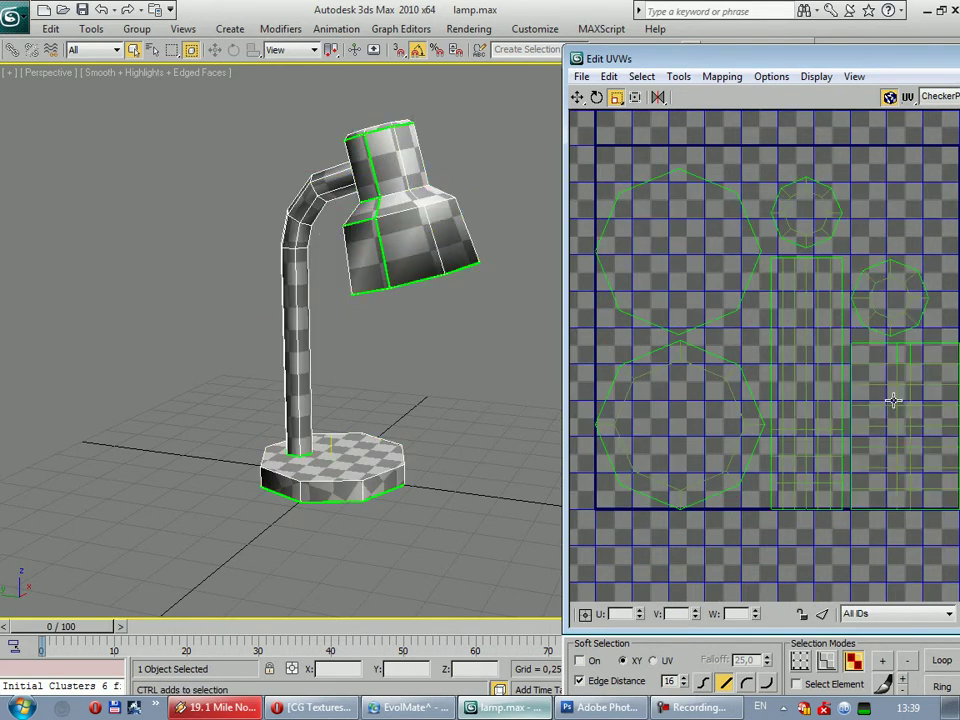
scroll(761, 459, "down", 3)
scroll(753, 447, "down", 3)
scroll(753, 447, "up", 2)
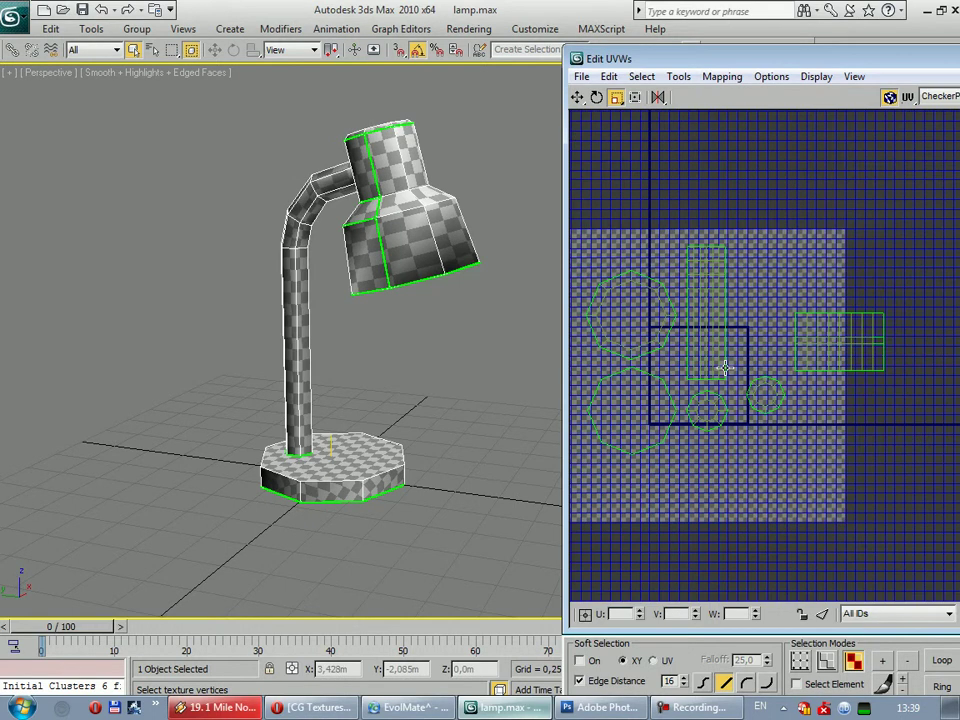
key("ctrl+a")
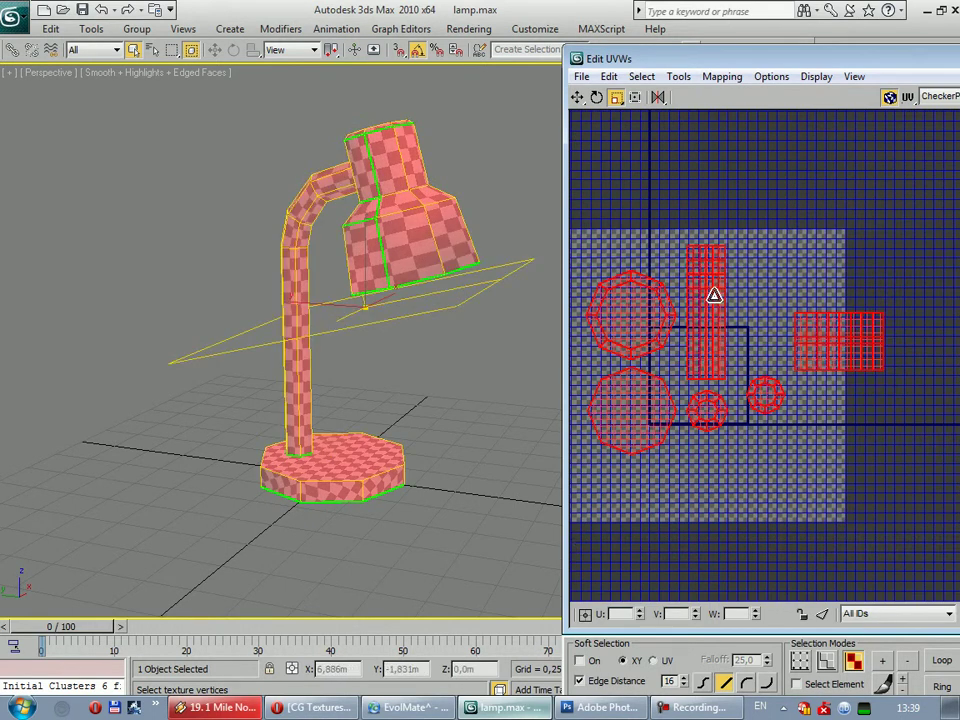
left_click_drag(713, 294, 671, 454)
left_click(706, 465)
scroll(761, 441, "up", 2)
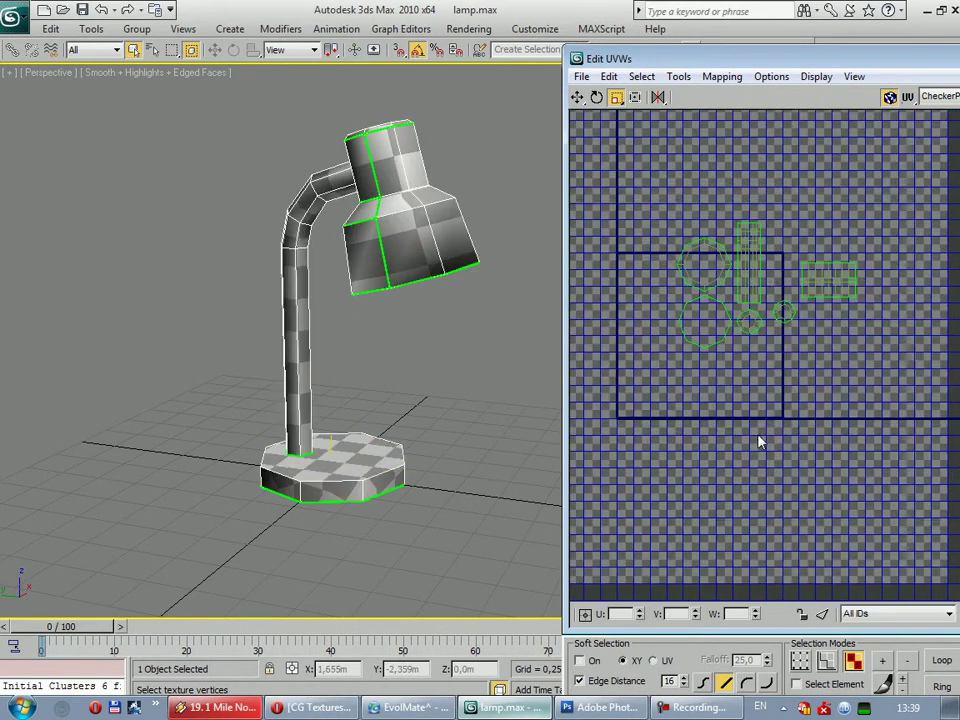
double_click(767, 59)
scroll(407, 283, "up", 3)
middle_click_drag(409, 356, 449, 270)
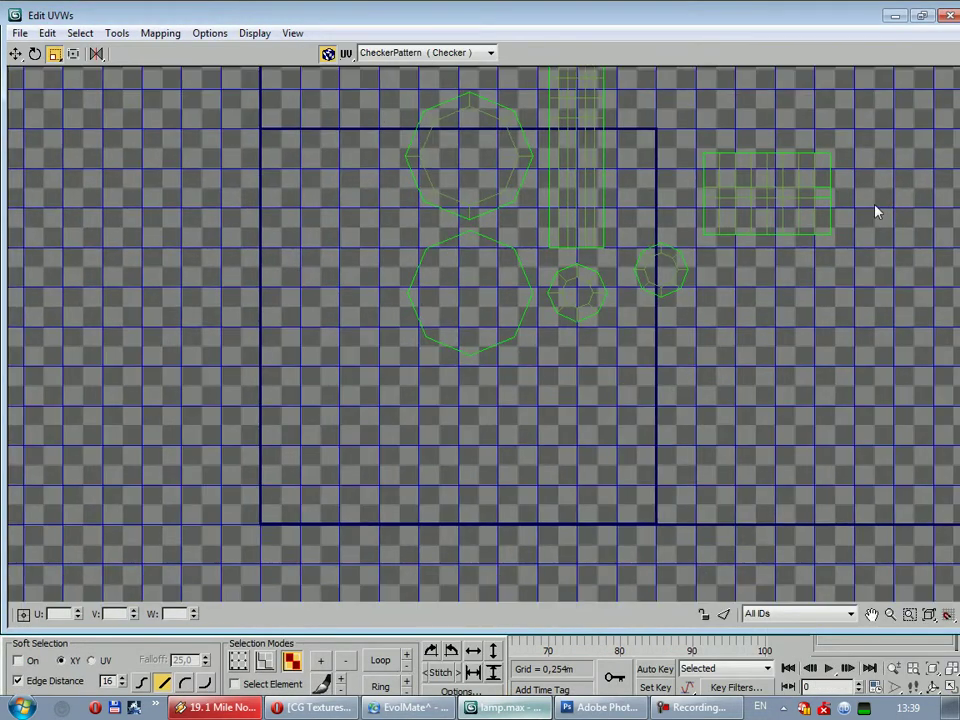
In Edge mode, stitch the rectangular shade shell's upper inner edge and select the edge below
scroll(876, 212, "up", 3)
middle_click_drag(626, 274, 426, 332)
scroll(632, 378, "up", 3)
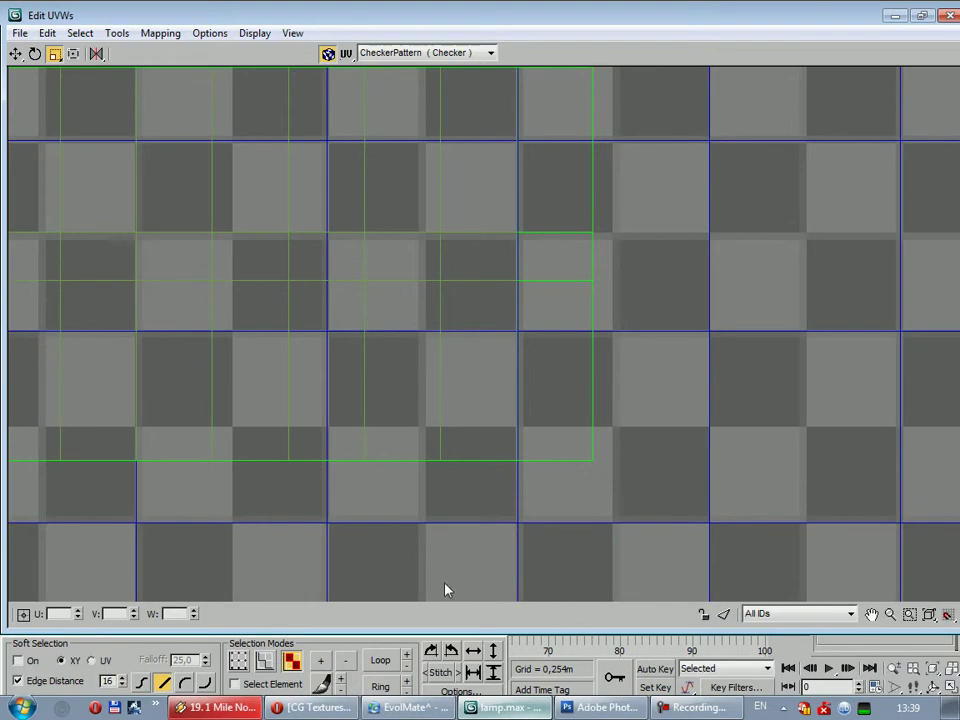
left_click(265, 662)
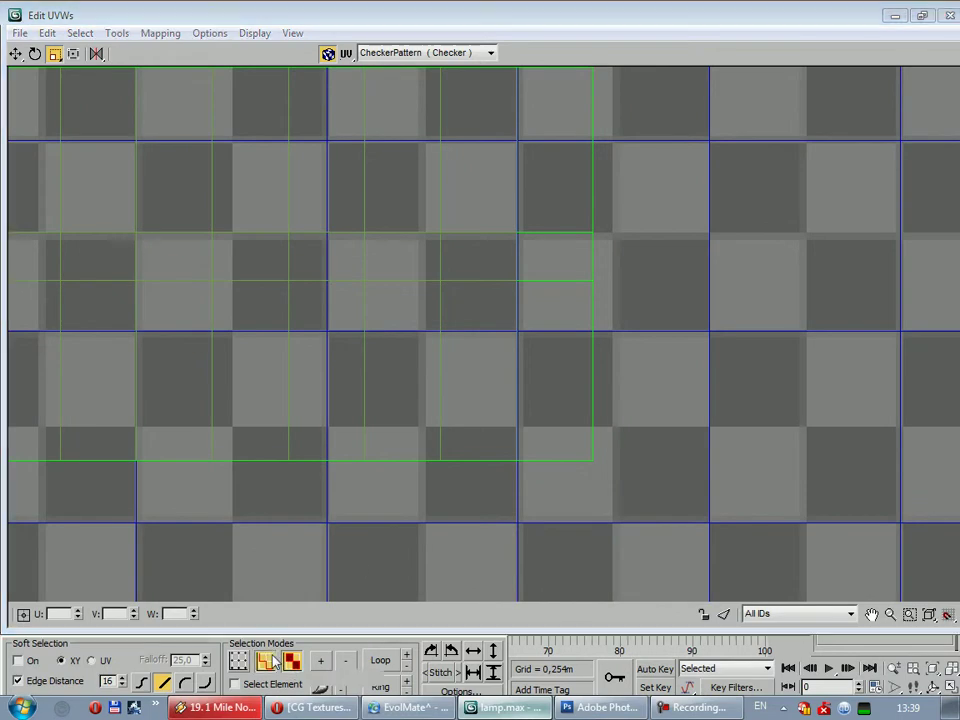
left_click(547, 233)
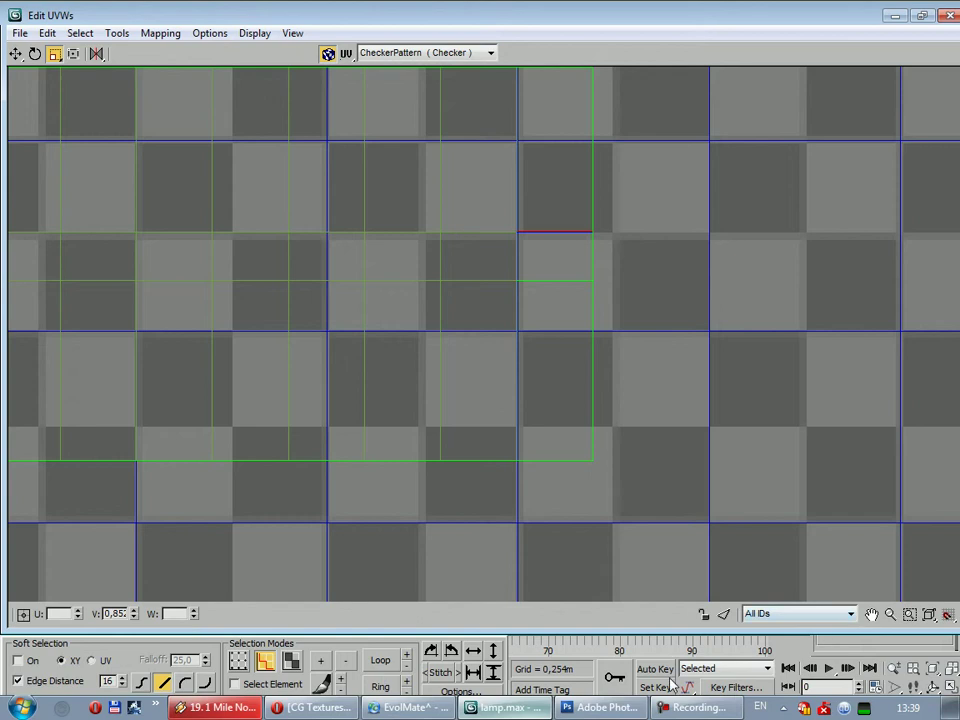
left_click(440, 674)
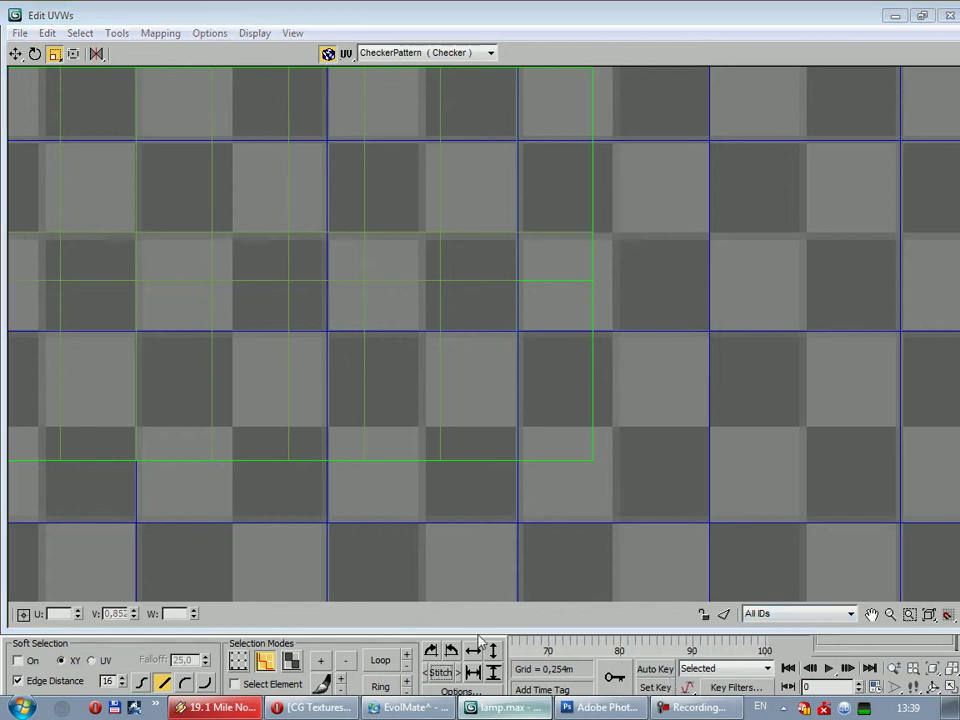
left_click(571, 281)
scroll(463, 579, "down", 1)
scroll(729, 437, "down", 2)
scroll(699, 437, "down", 2)
scroll(632, 511, "down", 2)
mouse_move(632, 511)
middle_mouse_down()
mouse_move(692, 396)
mouse_move(695, 238)
middle_mouse_up()
Select the rectangular shell, switch to Move, and reframe the UV view
left_click_drag(884, 305, 884, 305)
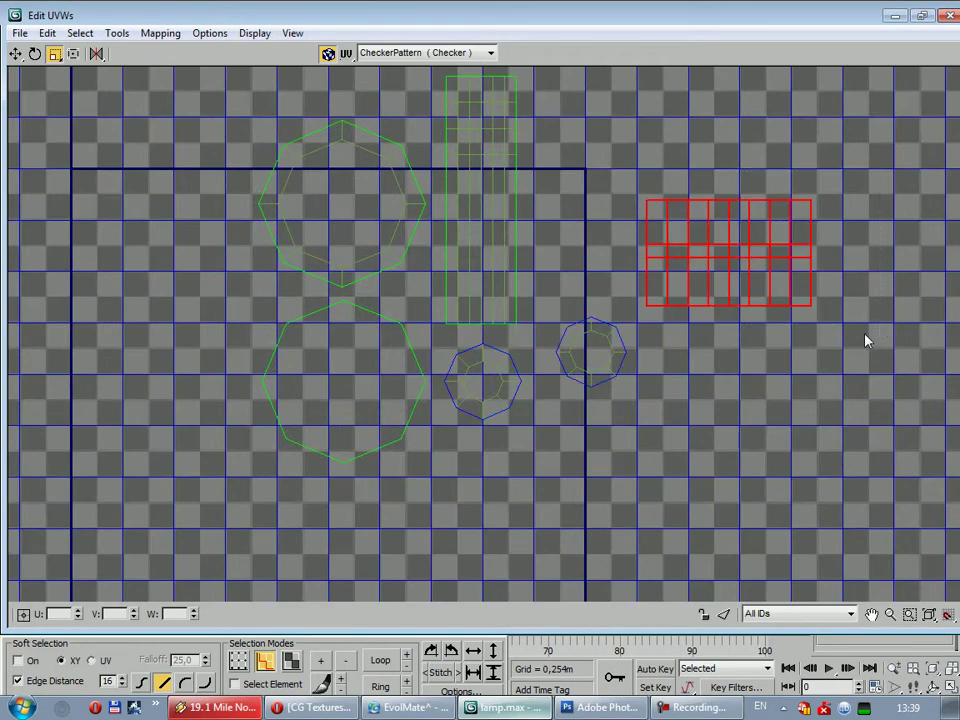
middle_click_drag(657, 390, 744, 314)
left_click(16, 53)
scroll(343, 298, "down", 1)
middle_click_drag(343, 298, 355, 328)
left_click_drag(365, 185, 924, 532)
left_click(407, 261)
middle_click_drag(434, 334, 445, 232)
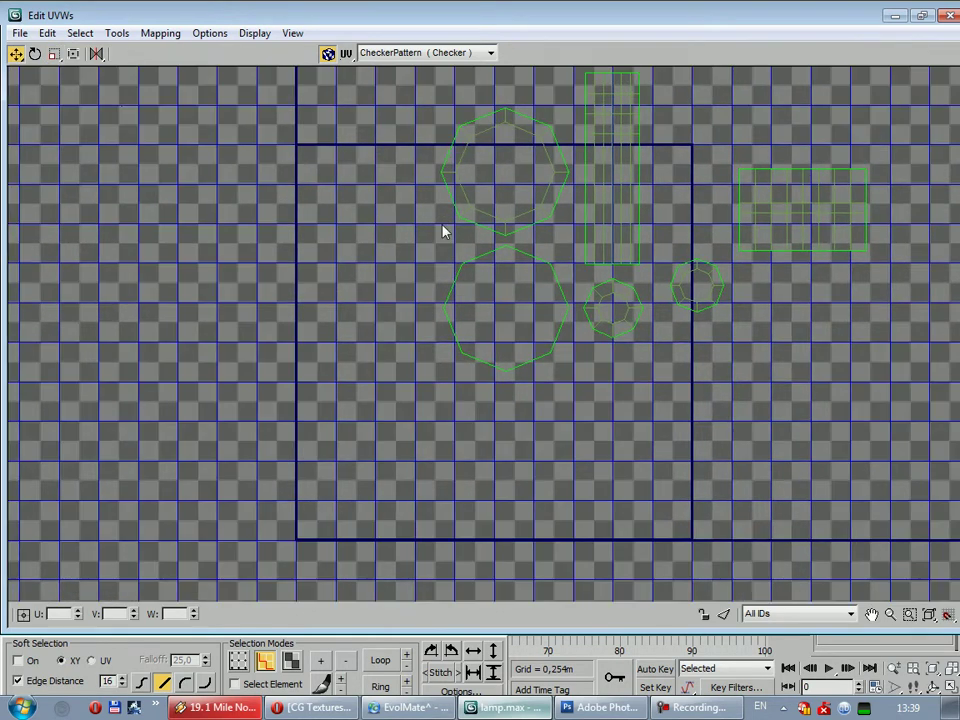
Move the two large octagon shells to the tile's upper left, one beneath the other
left_click(291, 660)
left_click_drag(406, 92, 575, 243)
left_click_drag(503, 172, 364, 213)
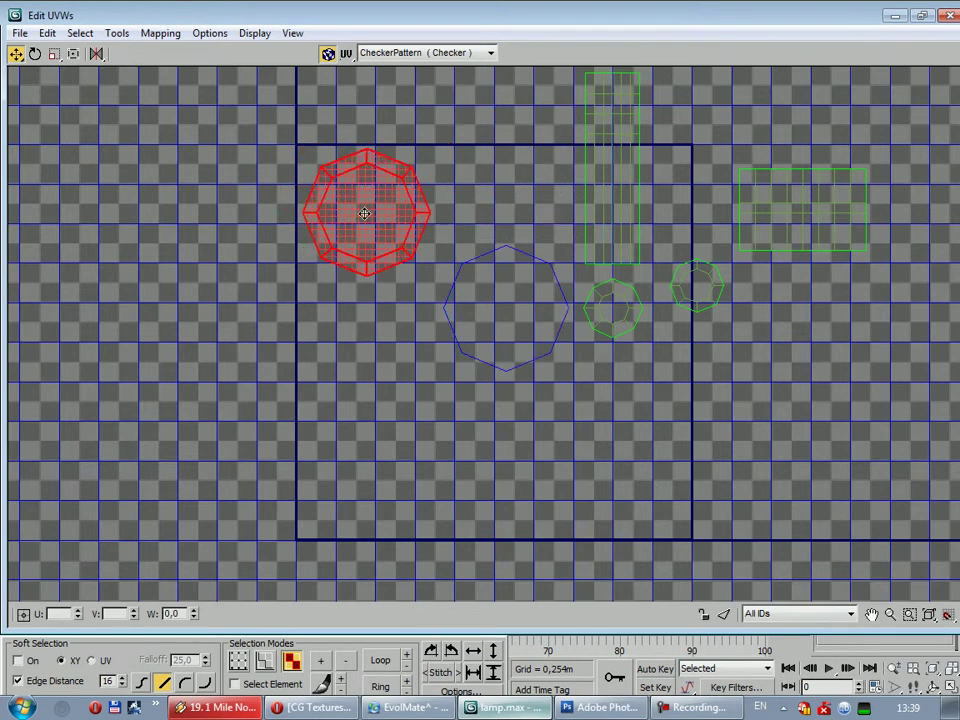
left_click(445, 237)
left_click_drag(565, 415, 574, 411)
mouse_move(503, 313)
left_mouse_down()
mouse_move(365, 216)
mouse_move(362, 350)
left_mouse_up()
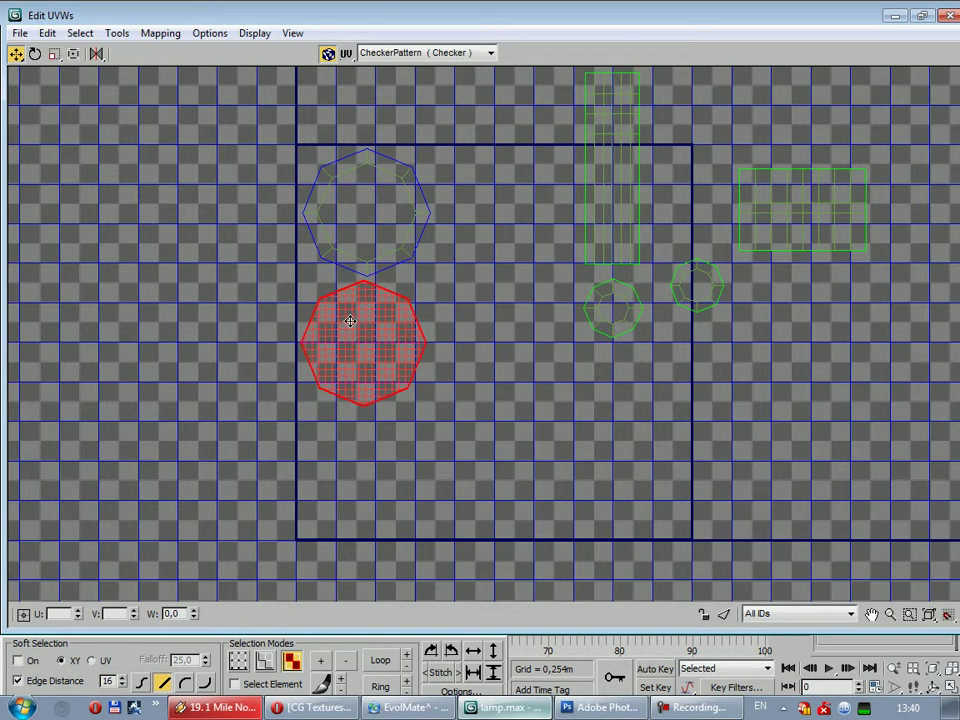
left_click(765, 418)
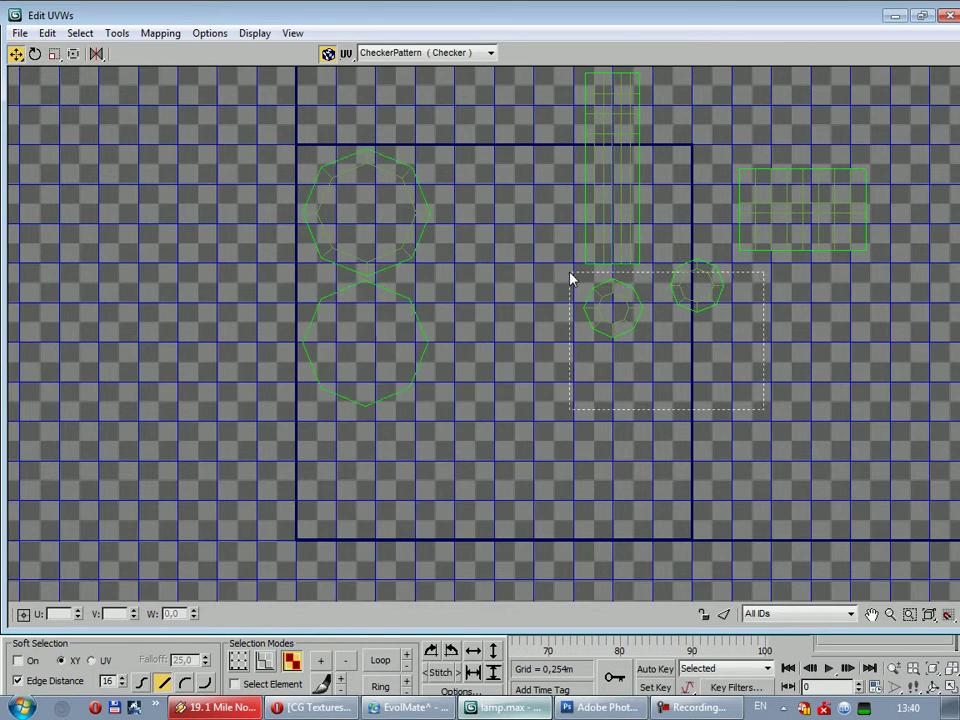
left_click_drag(765, 418, 568, 280)
left_click(718, 371)
Move the two small octagon shells above the rectangle shell and beside the strip
left_click_drag(510, 15, 565, 359)
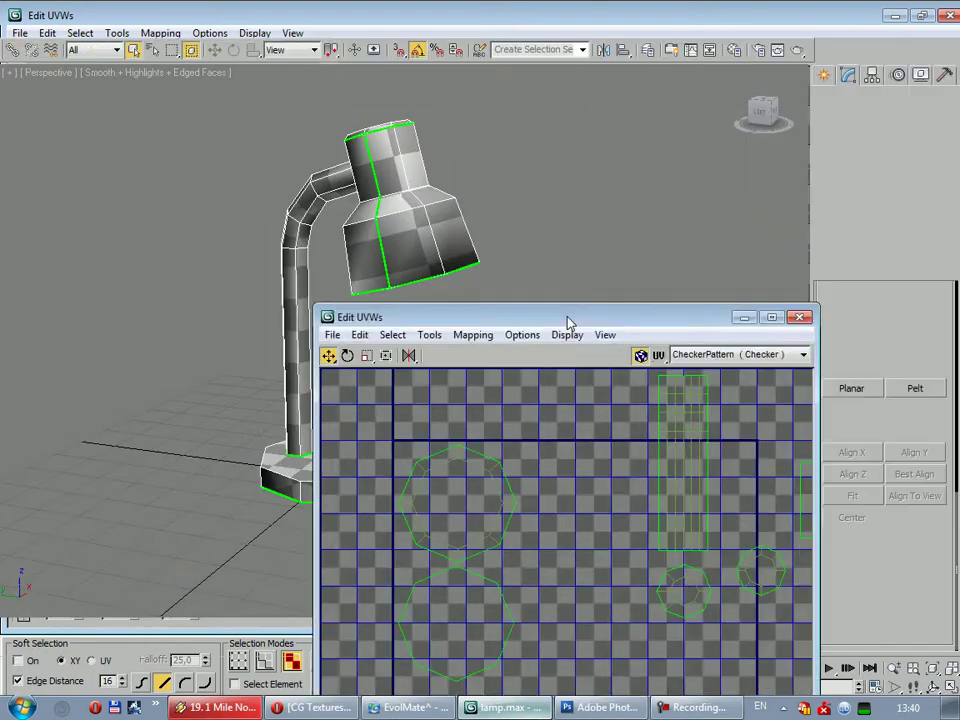
left_click(760, 608)
left_click(738, 590)
left_click_drag(732, 572, 790, 652)
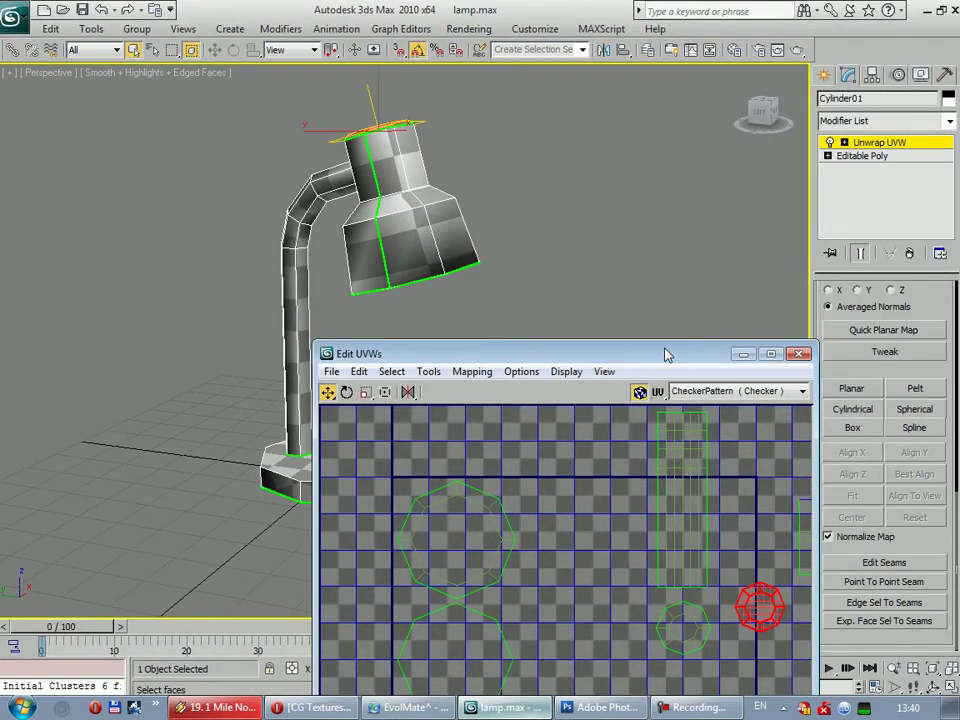
double_click(688, 352)
left_click_drag(689, 287, 757, 137)
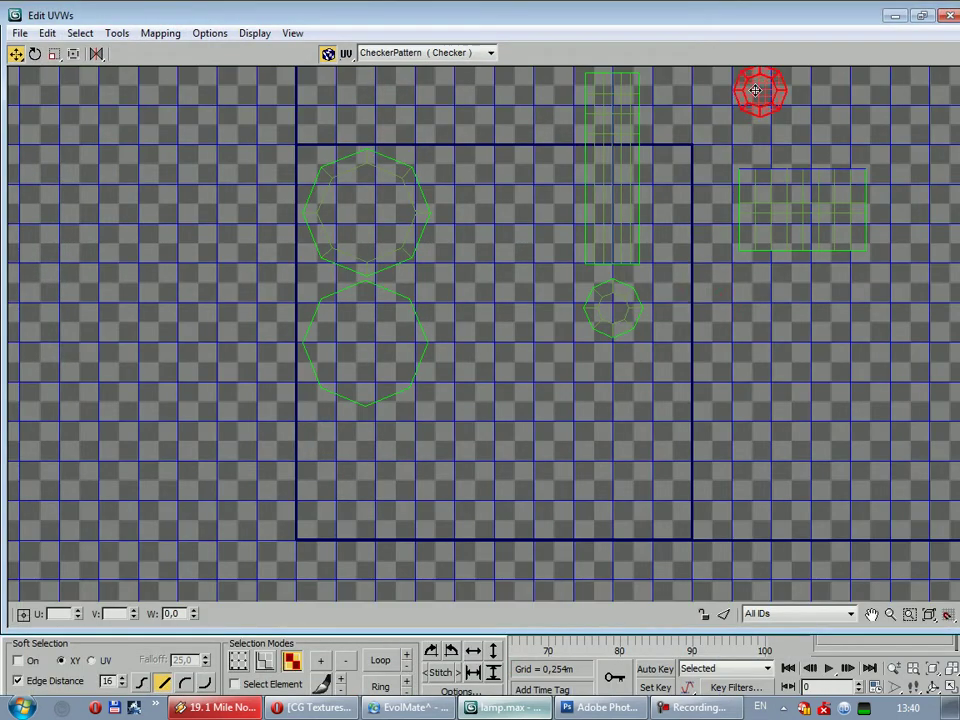
left_click(653, 332)
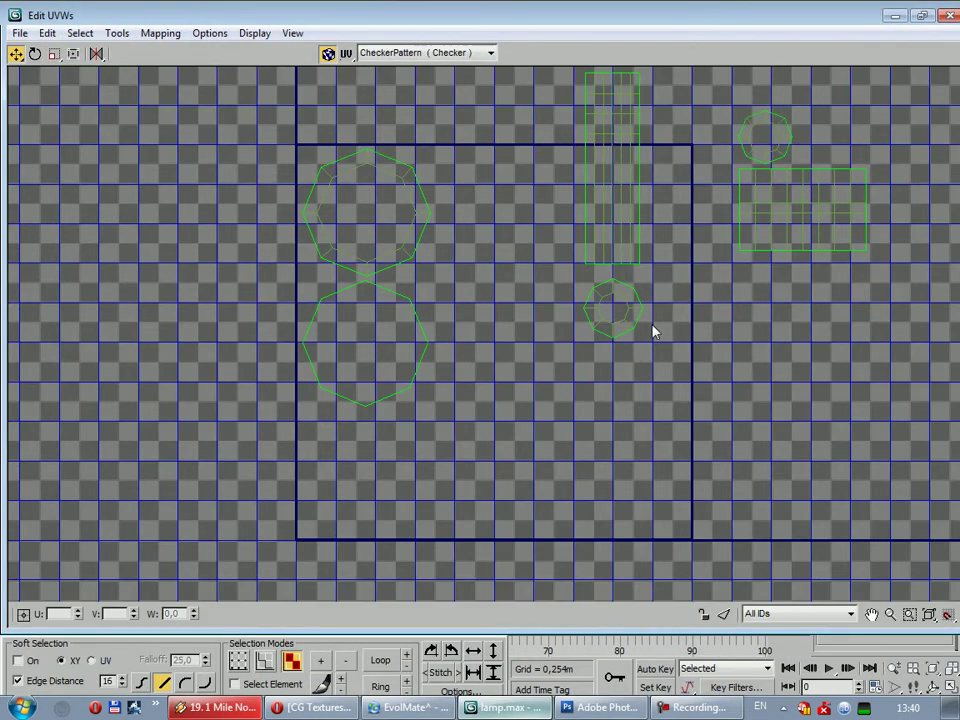
left_click_drag(581, 298, 765, 283)
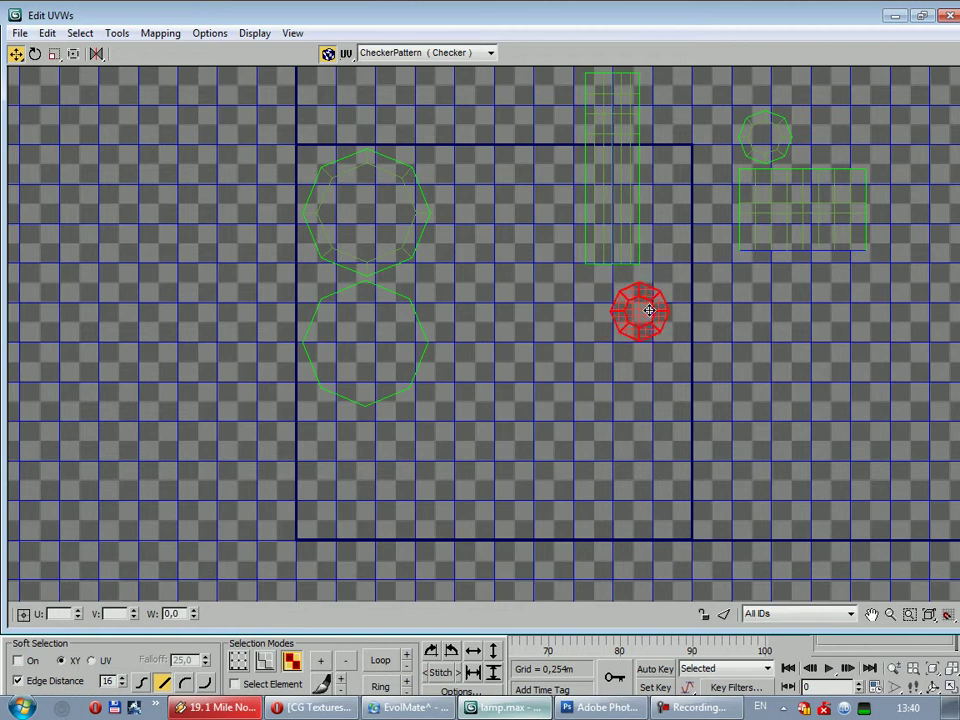
left_click(696, 114)
Move the small octagons and rectangle into the square's centre and bring the strip down inside
left_click_drag(936, 390, 725, 100)
left_click_drag(776, 224, 478, 366)
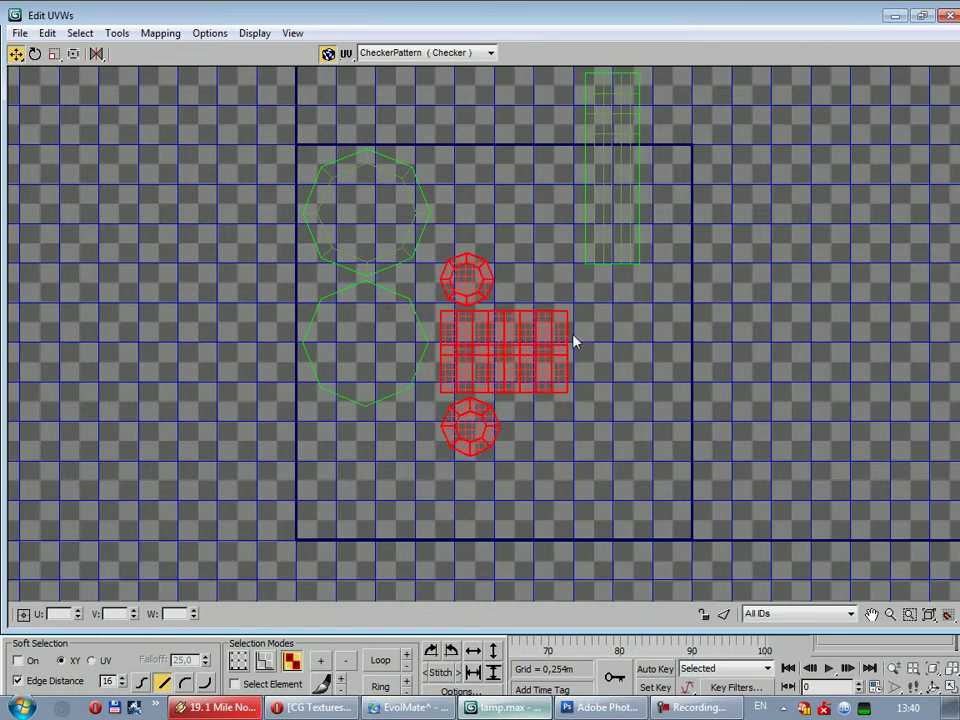
left_click(638, 258)
left_click_drag(623, 218, 620, 410)
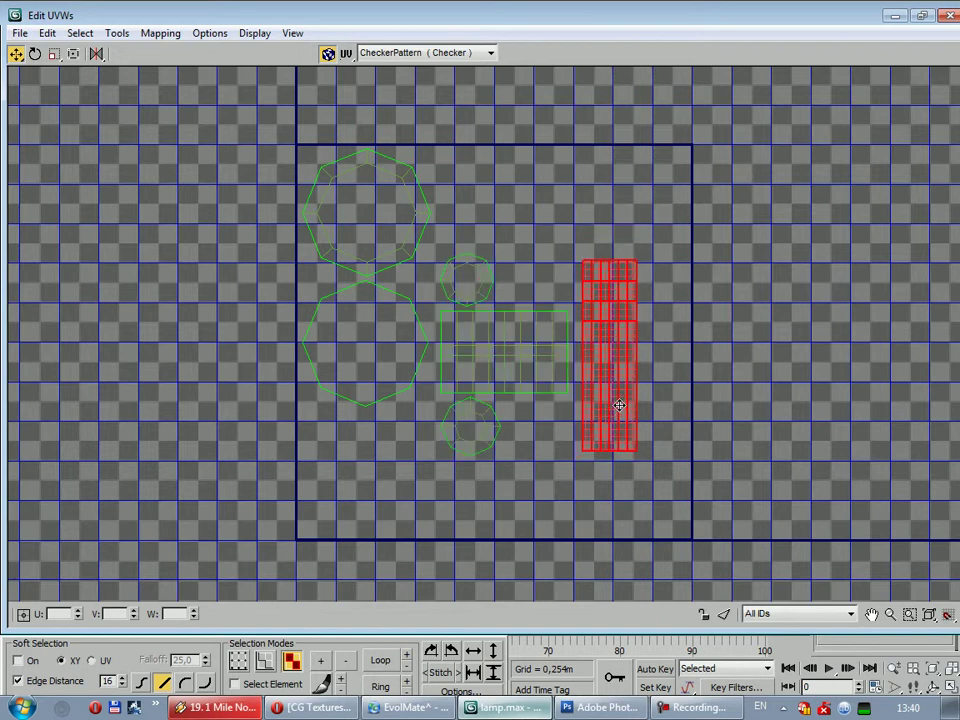
left_click_drag(618, 407, 622, 402)
Shift the small shells and strip toward the top, then move the strip aside for room
left_click_drag(437, 516, 575, 250, "ctrl")
mouse_move(480, 367)
left_mouse_down()
mouse_move(497, 274)
mouse_move(516, 269)
left_mouse_up()
left_click(452, 182)
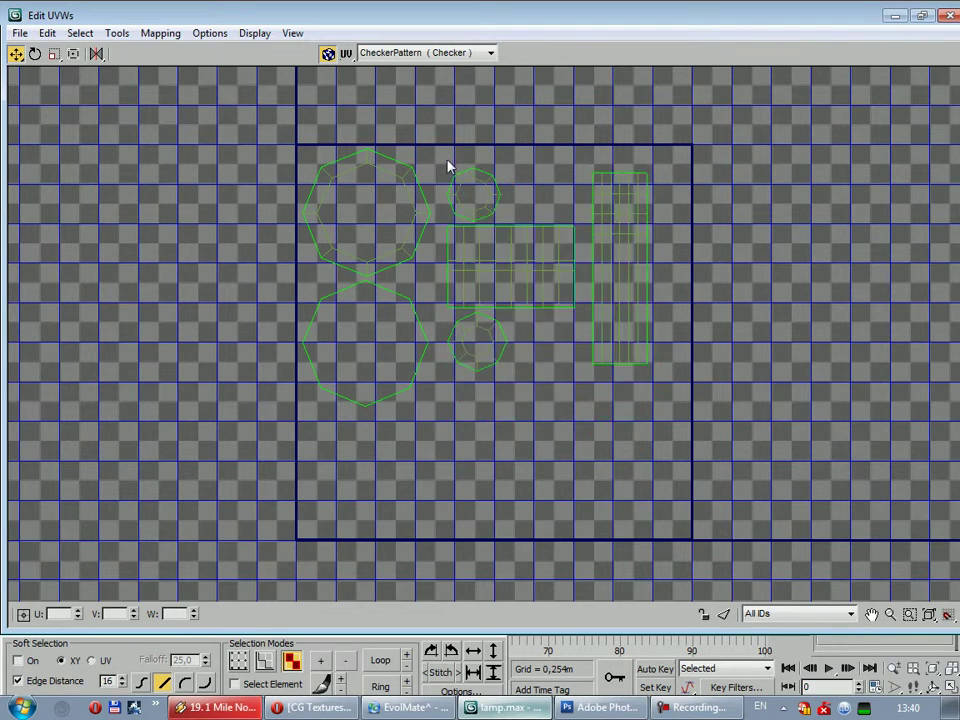
left_click_drag(718, 407, 440, 140)
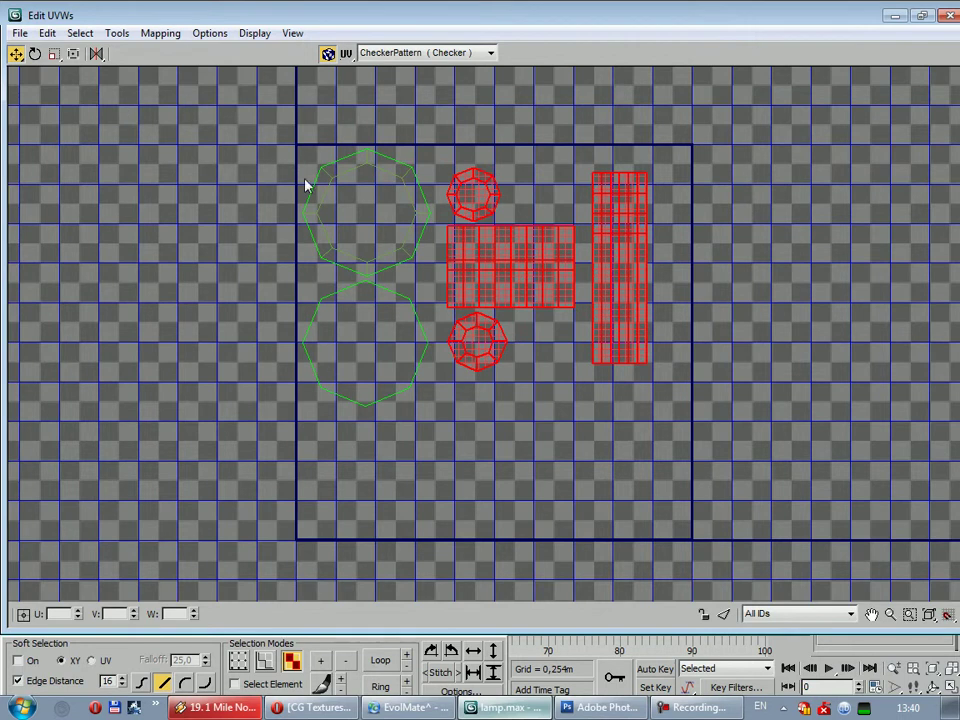
left_click_drag(501, 263, 493, 253)
left_click(567, 398)
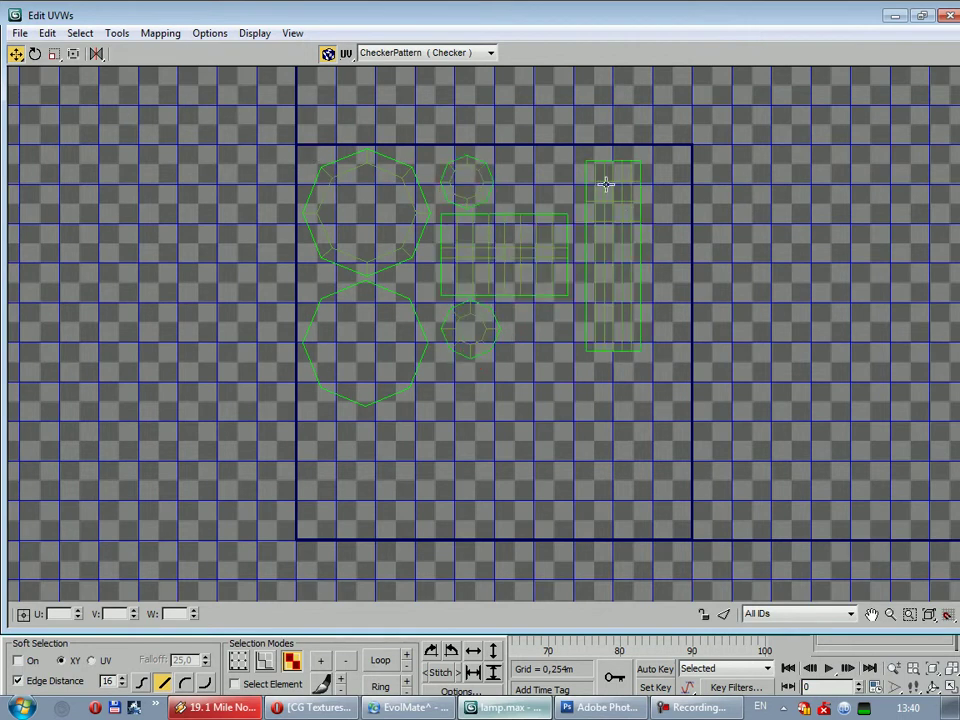
left_click_drag(579, 156, 660, 399)
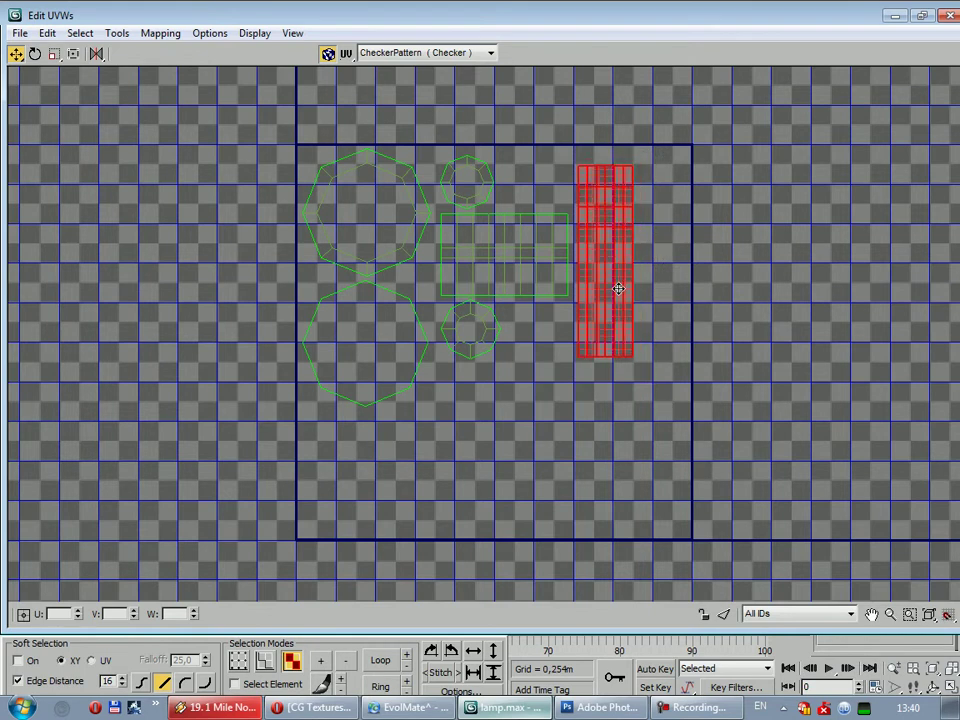
left_click_drag(625, 283, 753, 283)
Lower the middle shells, place the large octagon beside the upper one, and return the strip
left_click_drag(476, 410, 476, 408)
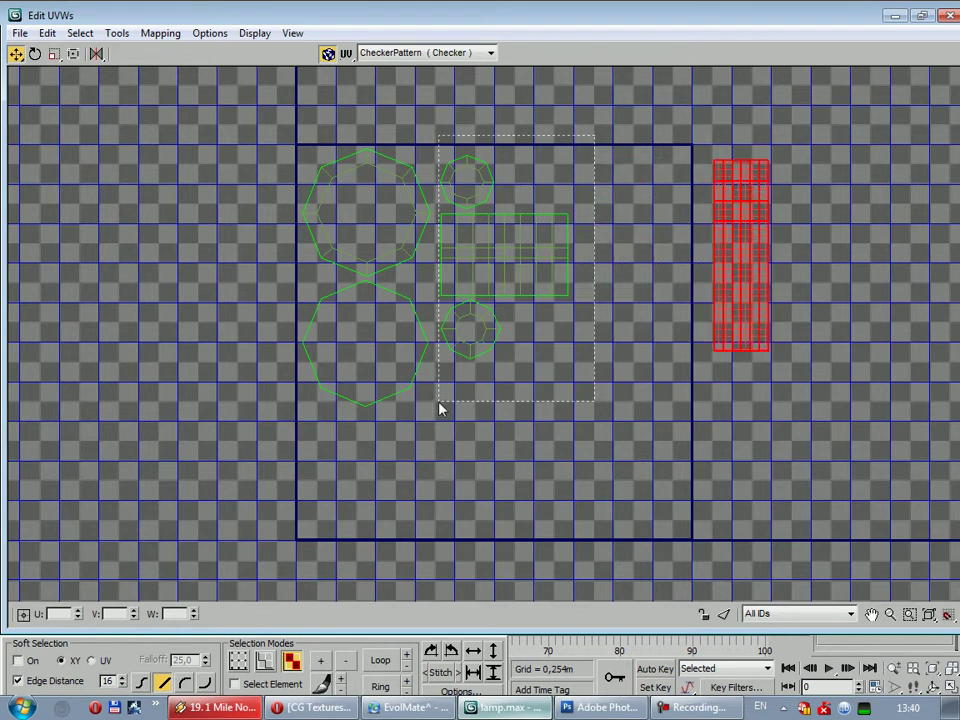
left_click_drag(423, 210, 476, 455)
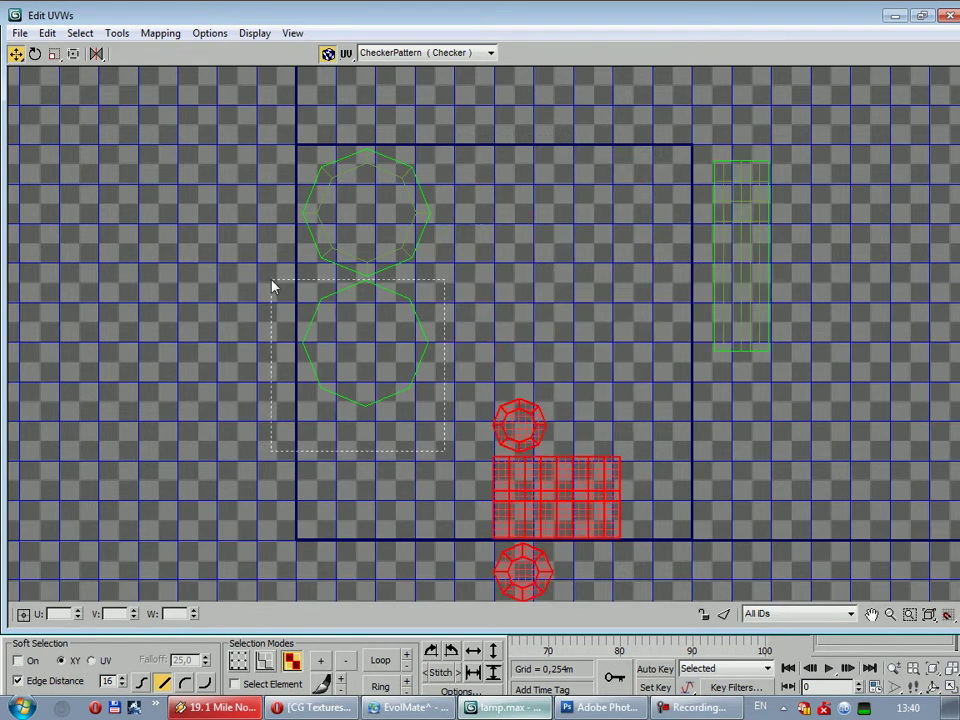
left_click_drag(272, 287, 272, 287)
left_click_drag(367, 333, 504, 200)
left_click(667, 135)
left_click_drag(806, 372, 806, 370)
left_click_drag(744, 301, 606, 296)
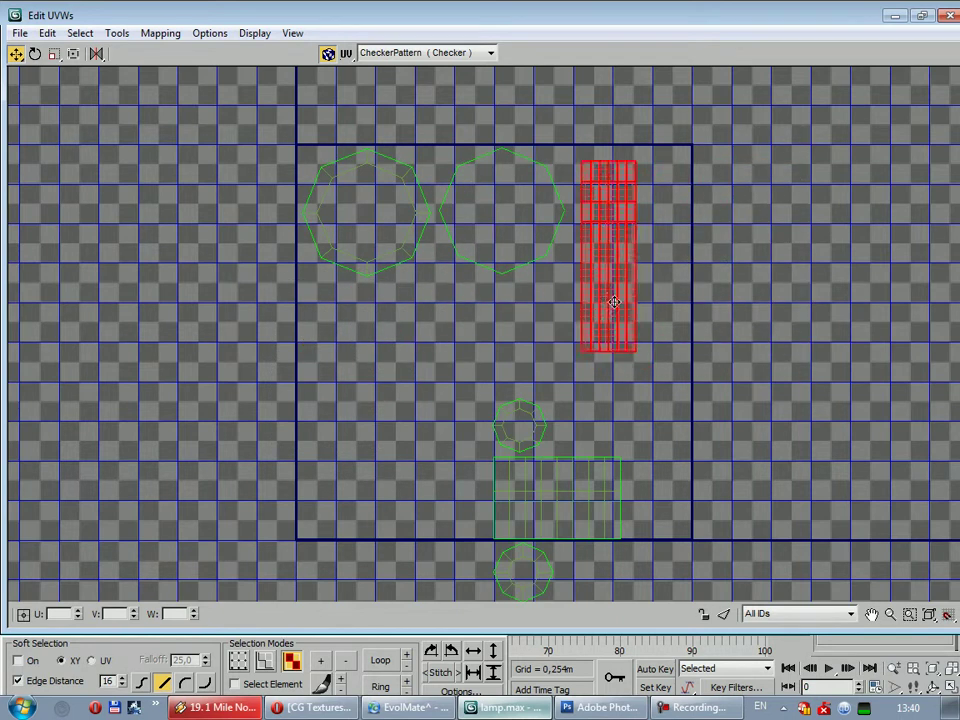
left_click(459, 410)
left_click_drag(590, 578, 588, 575)
left_click_drag(552, 490, 470, 343)
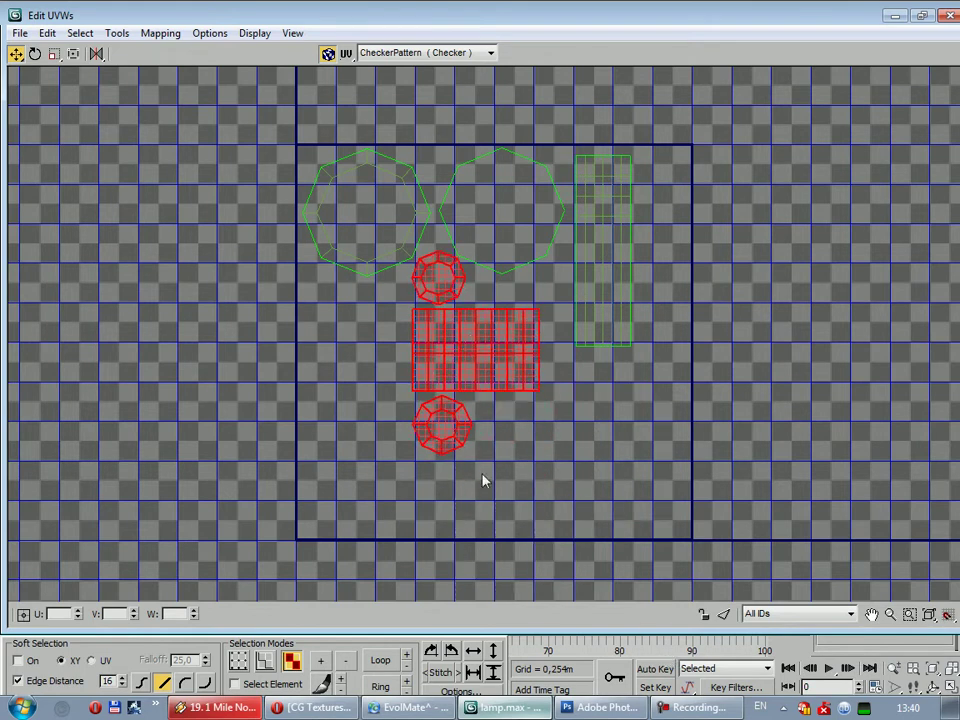
Shift all shells down-right and scale them up to fill the UV square
left_click_drag(279, 137, 673, 516)
left_click_drag(518, 351, 539, 405)
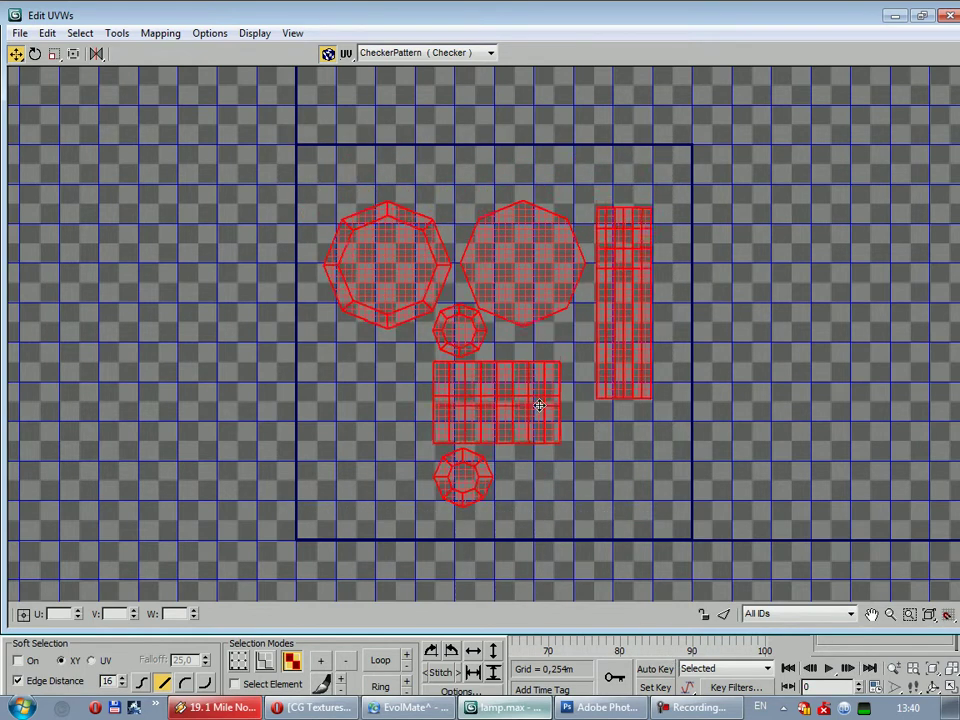
key("r")
left_click_drag(450, 322, 455, 305)
left_click(443, 325)
Place the small octagons left of the rectangle and beside the strip, shifting the bottom row left
left_click(458, 312)
left_click(320, 660)
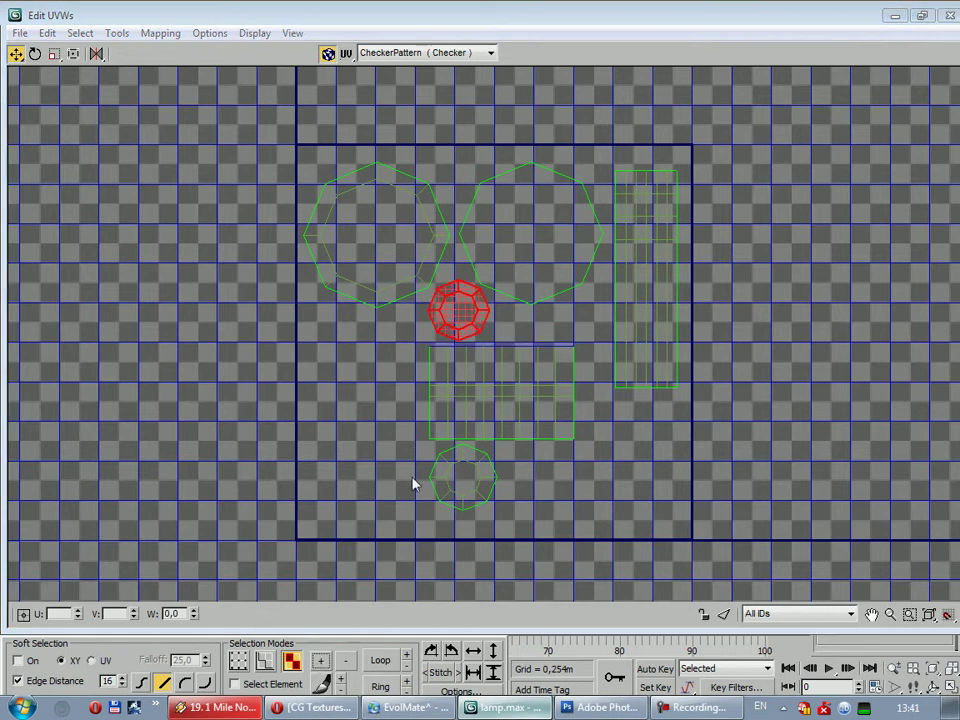
left_click_drag(457, 322, 385, 386)
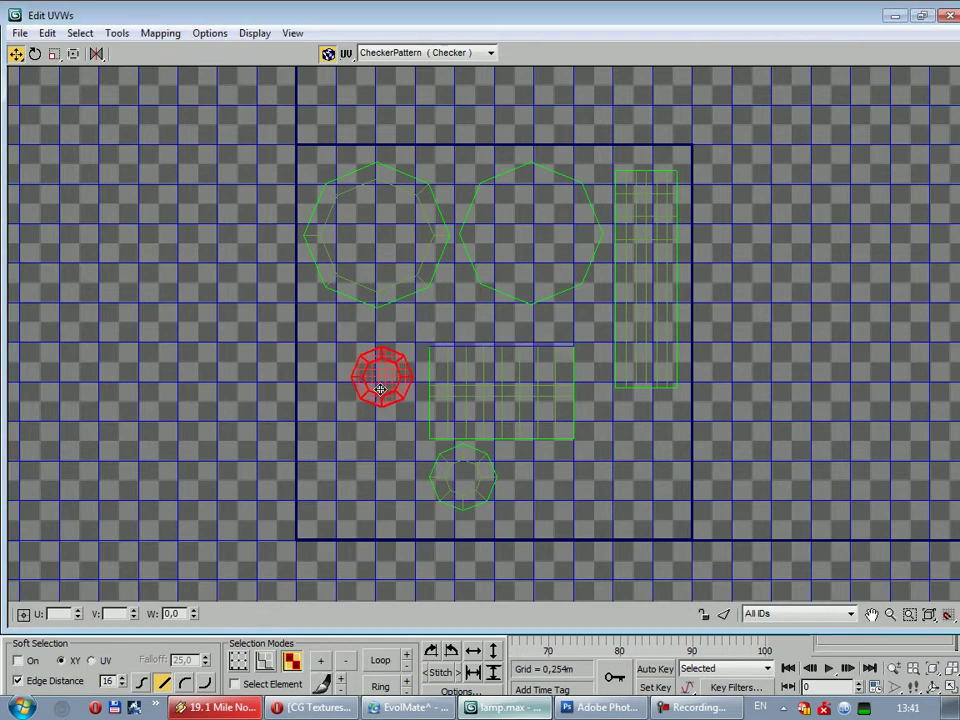
left_click(465, 480)
left_click(320, 660)
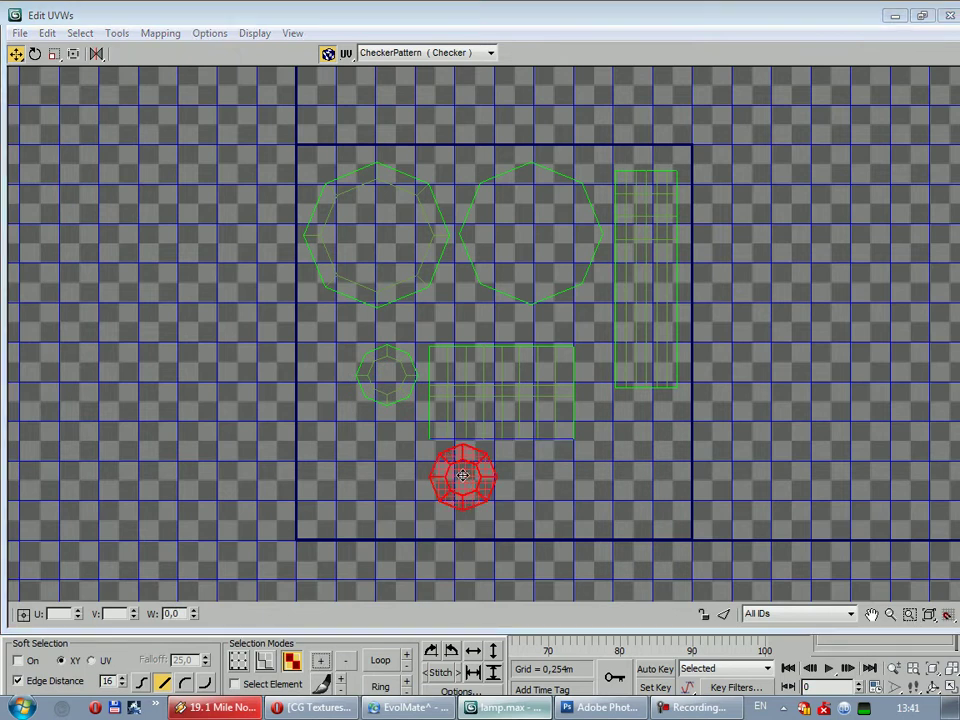
left_click_drag(463, 476, 621, 396)
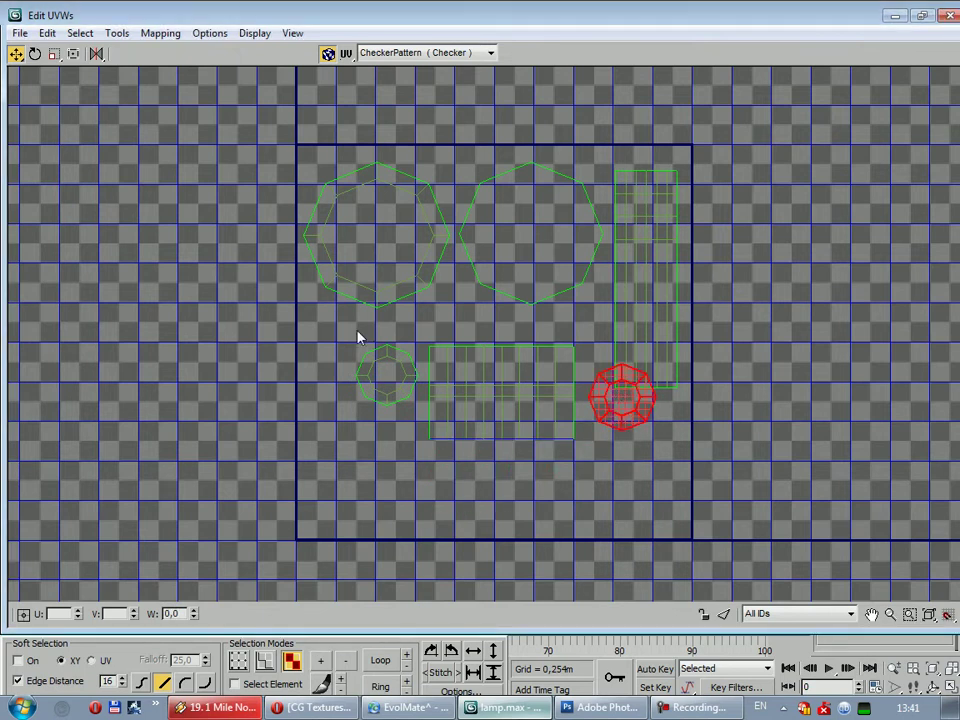
left_click_drag(460, 436, 579, 476, "ctrl")
left_click_drag(527, 412, 475, 397)
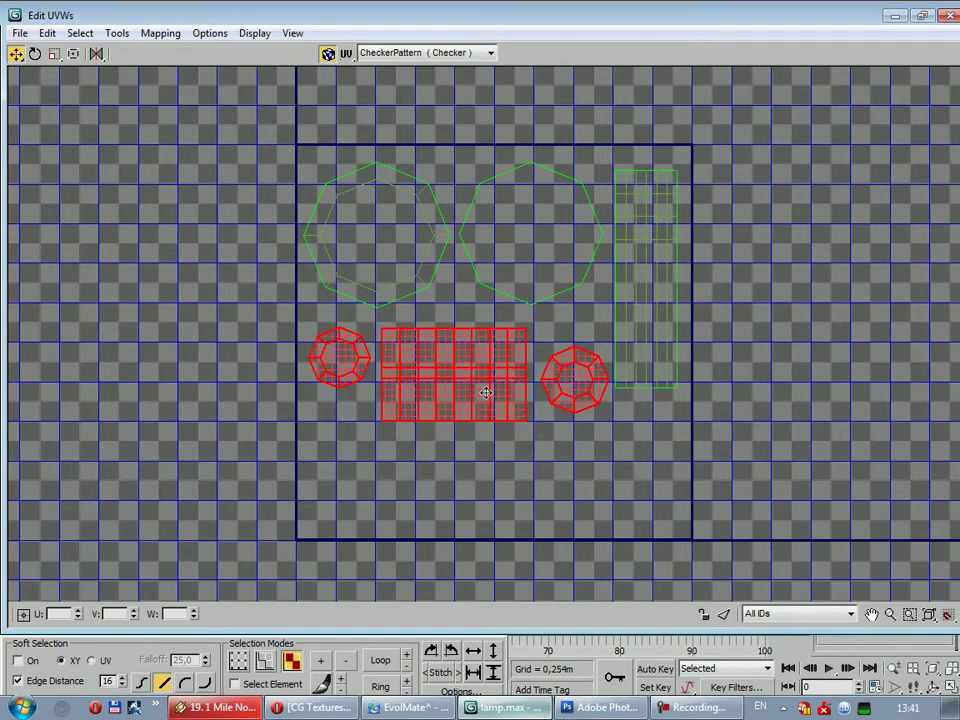
left_click(376, 374)
Nudge the small octagons and lower shells into their final tidy positions, then deselect
left_click_drag(352, 415, 368, 413)
left_click_drag(326, 358, 338, 373)
left_click(605, 347)
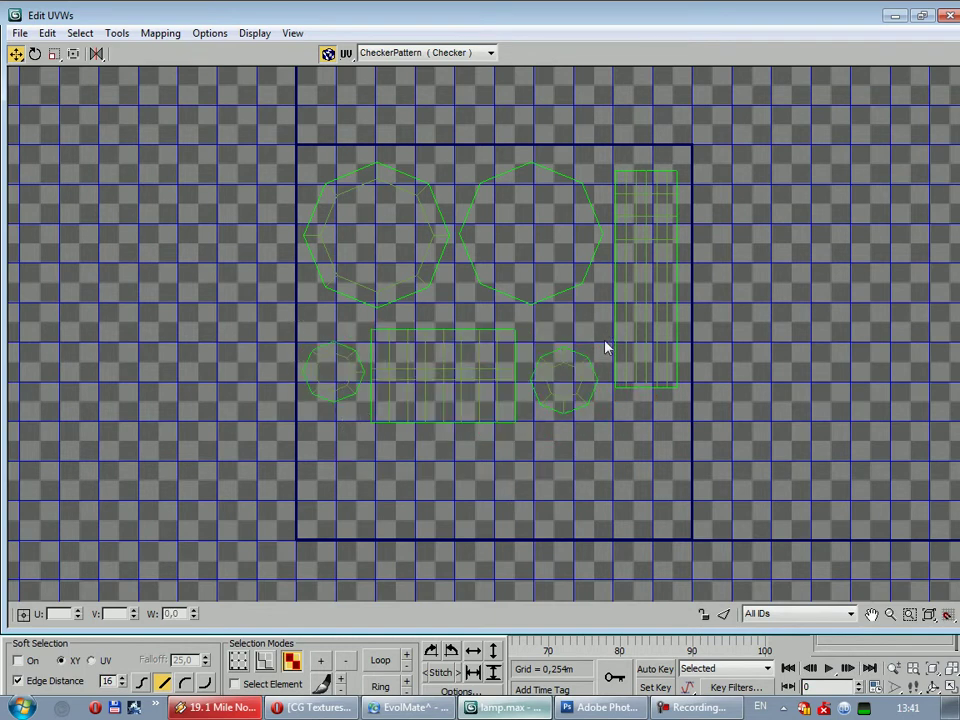
left_click_drag(535, 458, 533, 452)
left_click_drag(559, 392, 551, 374)
left_click(570, 446)
left_click_drag(618, 476, 608, 469)
left_click_drag(466, 376, 475, 371)
left_click(555, 477)
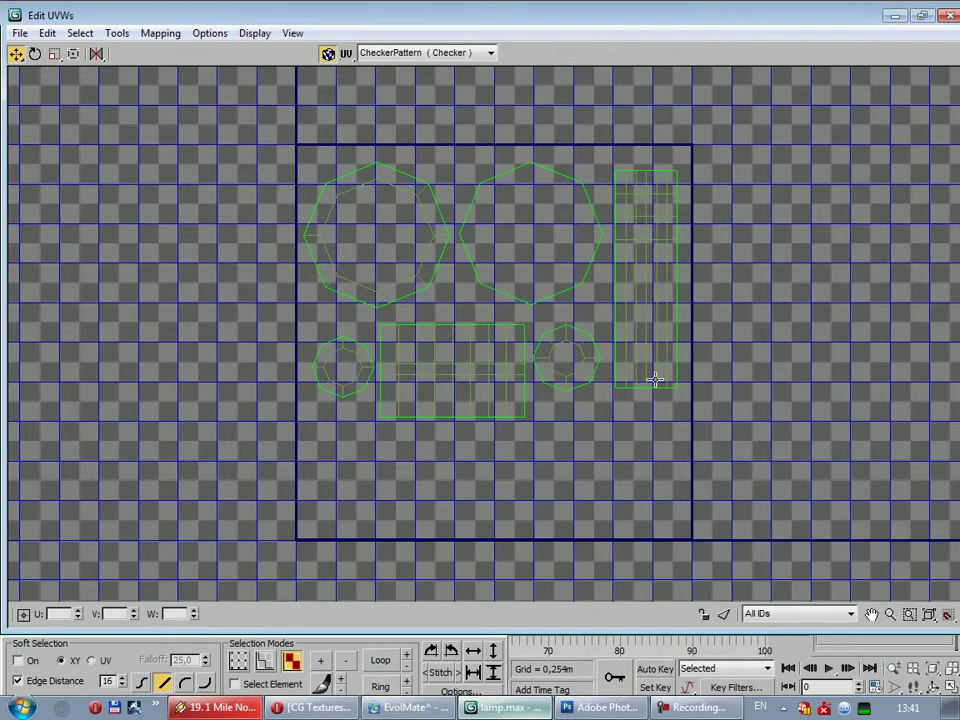
left_click_drag(642, 407, 662, 369)
left_click(783, 377)
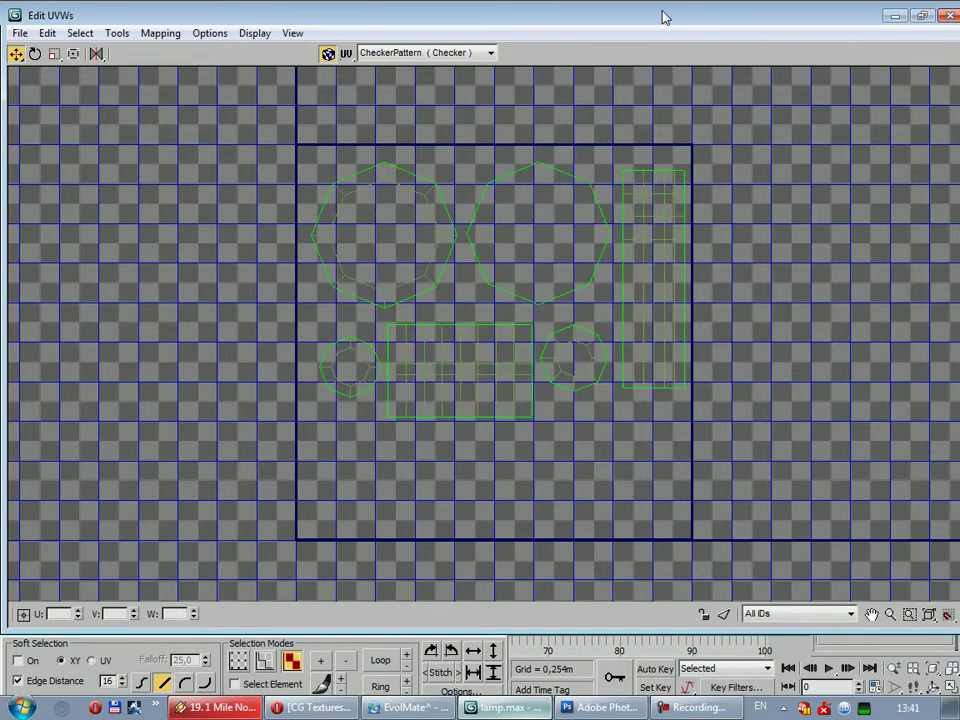
Close the Edit UVWs window and bring up the Render To Texture settings
mouse_move(663, 16)
left_mouse_down()
mouse_move(634, 357)
mouse_move(585, 122)
left_mouse_up()
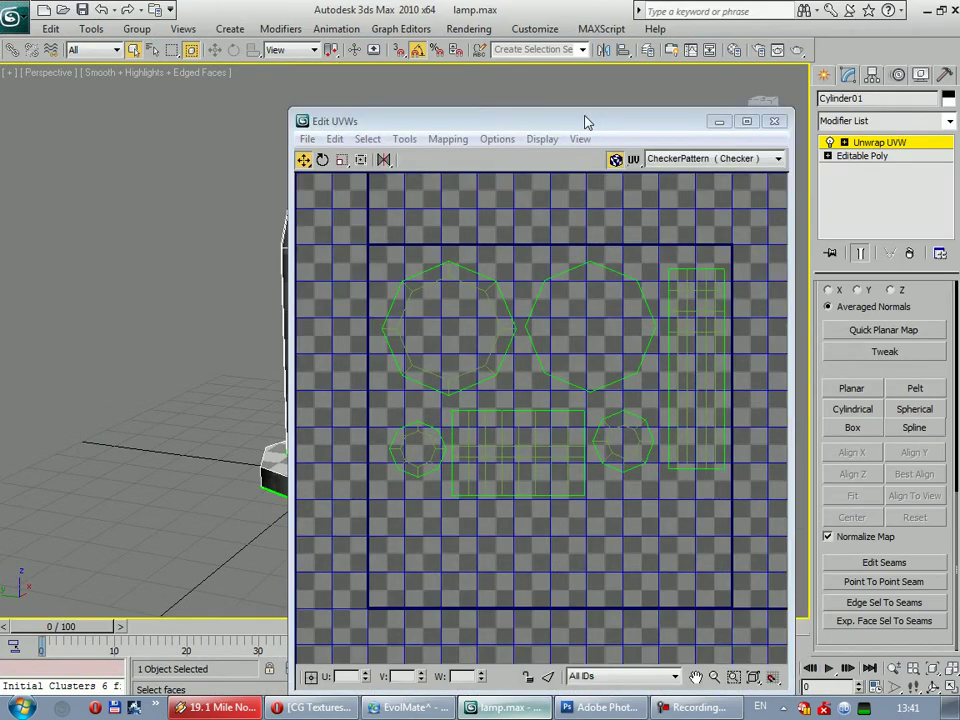
left_click(774, 121)
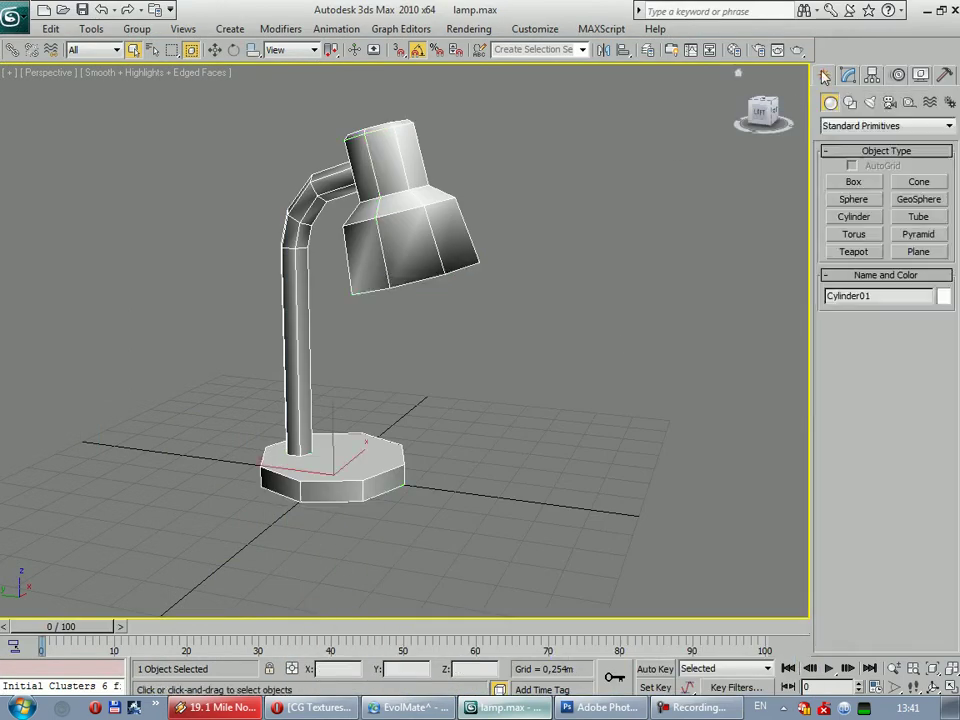
key("0")
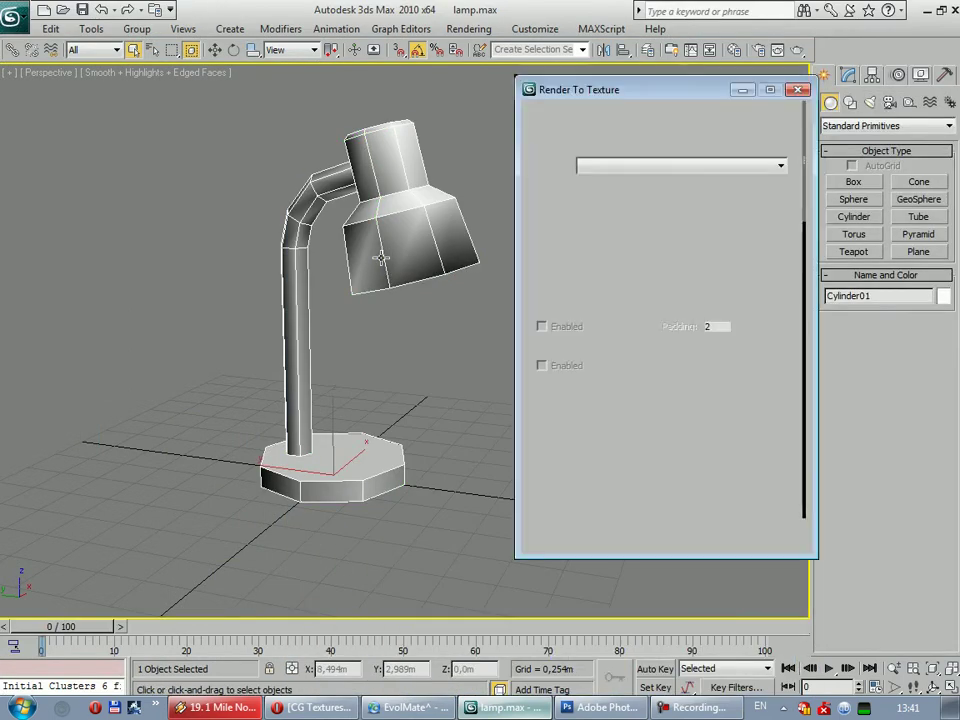
scroll(793, 270, "down", 3)
scroll(793, 270, "down", 3)
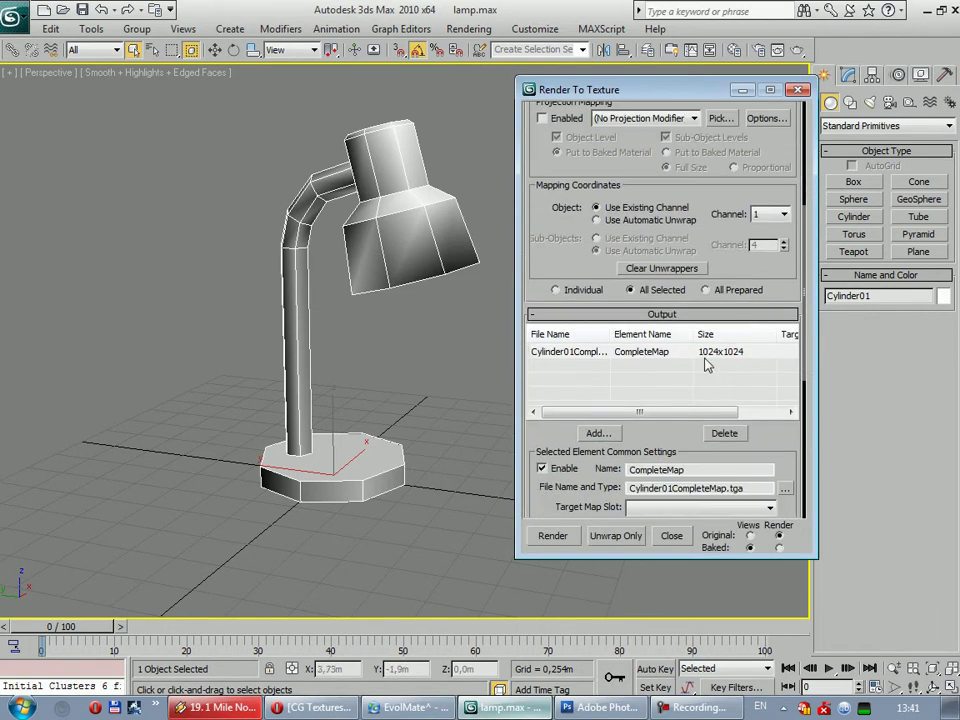
Make a mental ray material with an Ambient/Reflective Occlusion shader, 1,0m max distance
key("m")
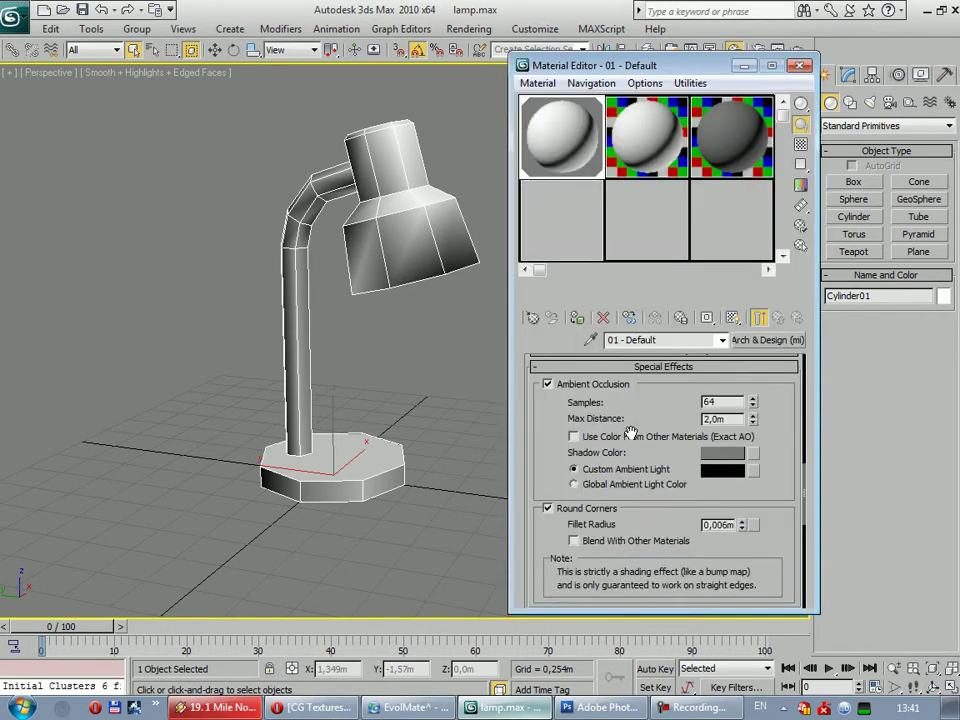
left_click(770, 340)
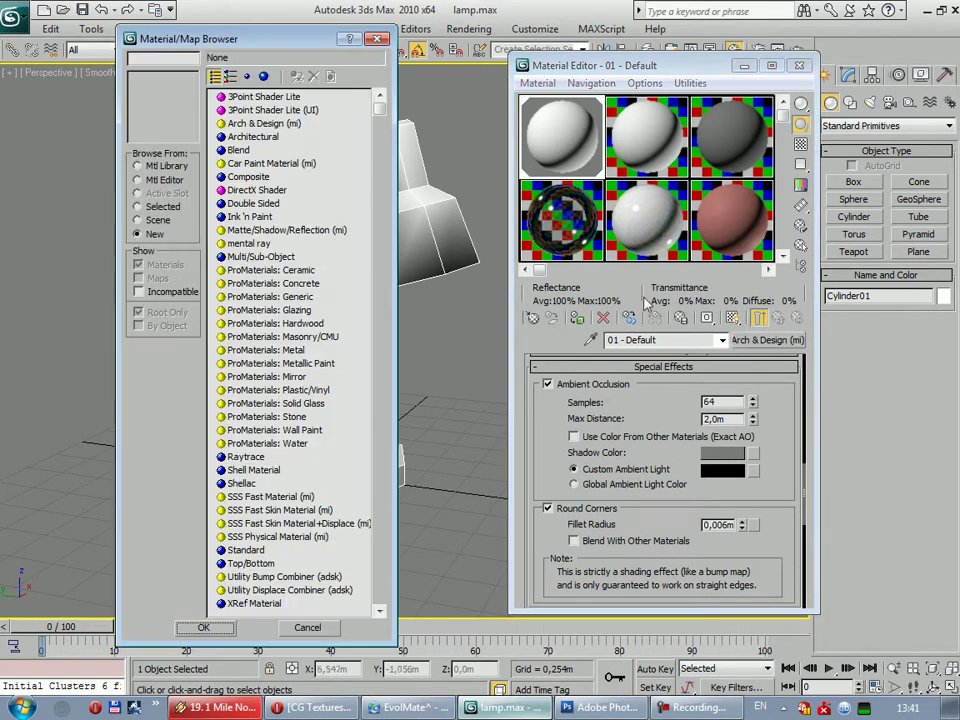
double_click(268, 243)
left_click(680, 393)
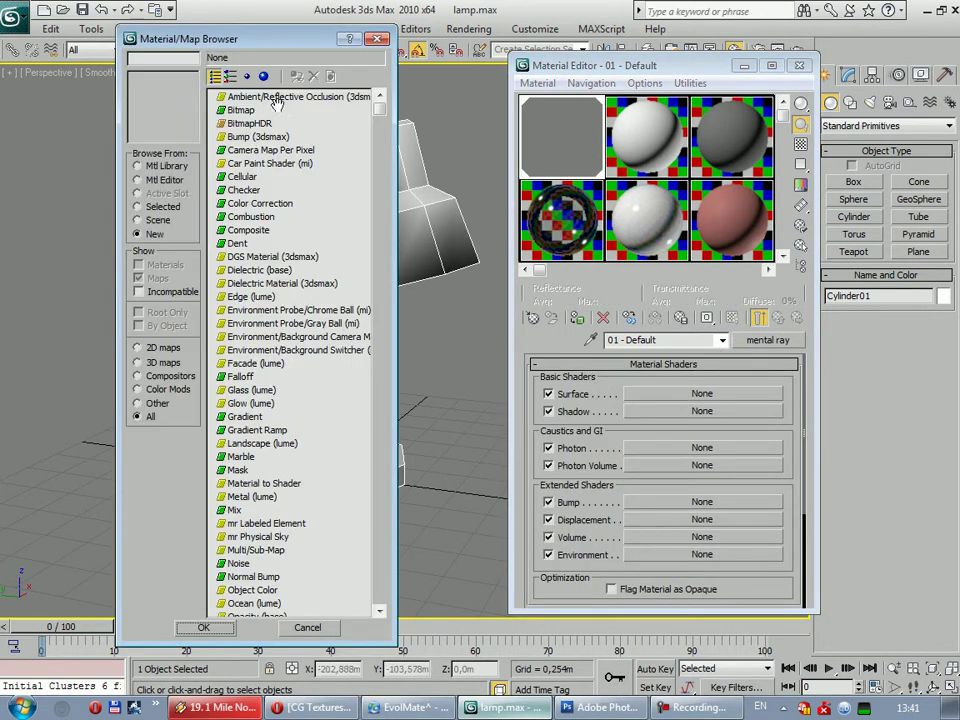
left_click(272, 97)
double_click(280, 106)
type("128")
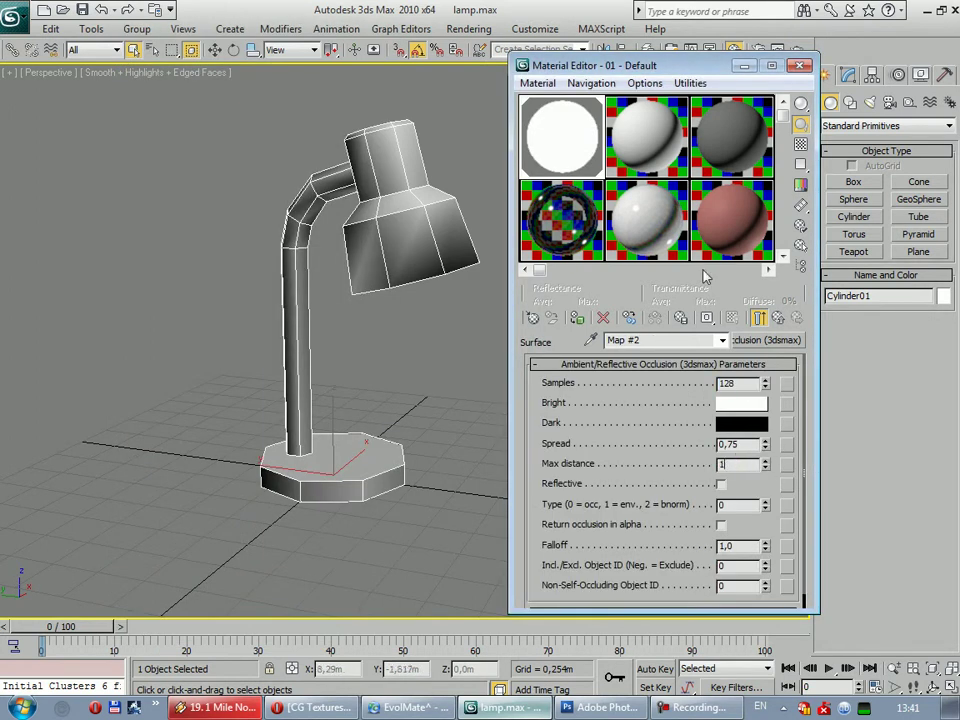
type("1")
key("Return")
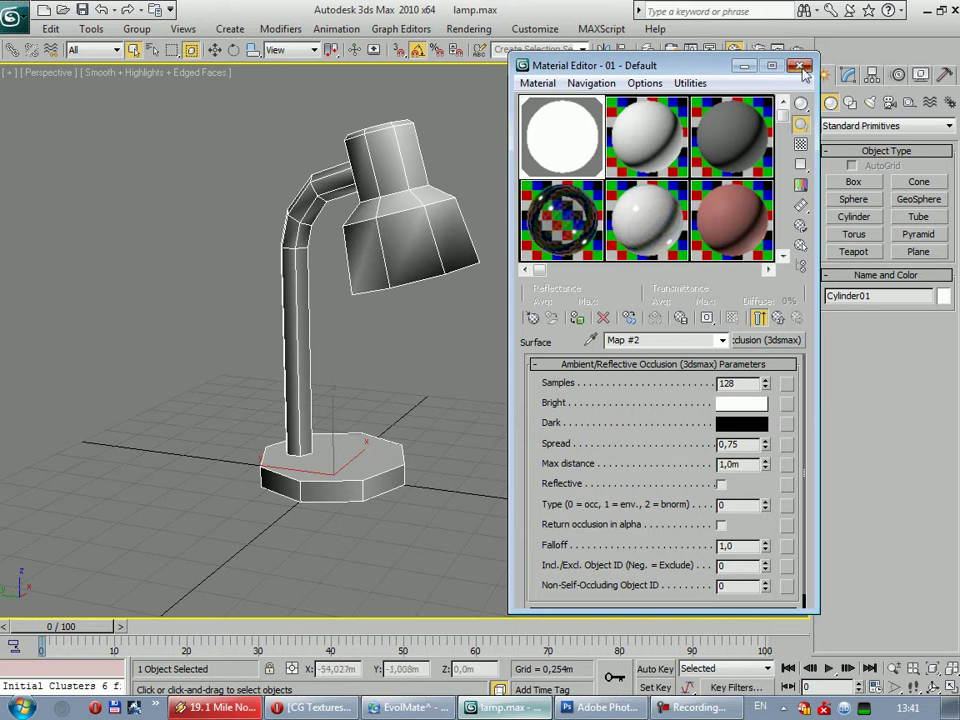
key("0")
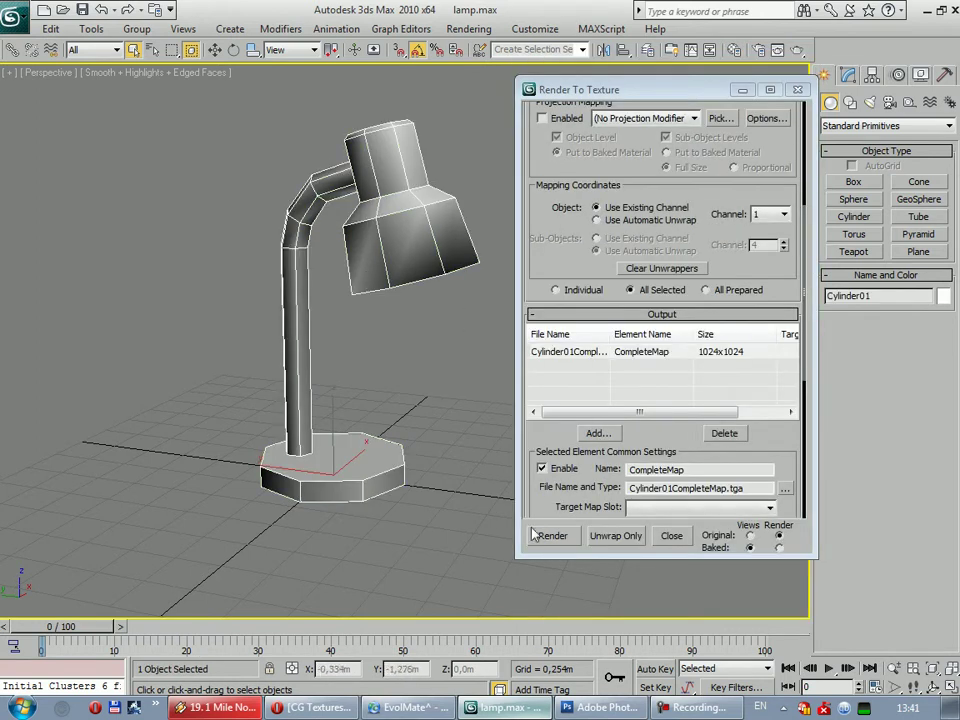
Render the 1024x1024 CompleteMap ambient occlusion bake for Cylinder01
left_click(552, 537)
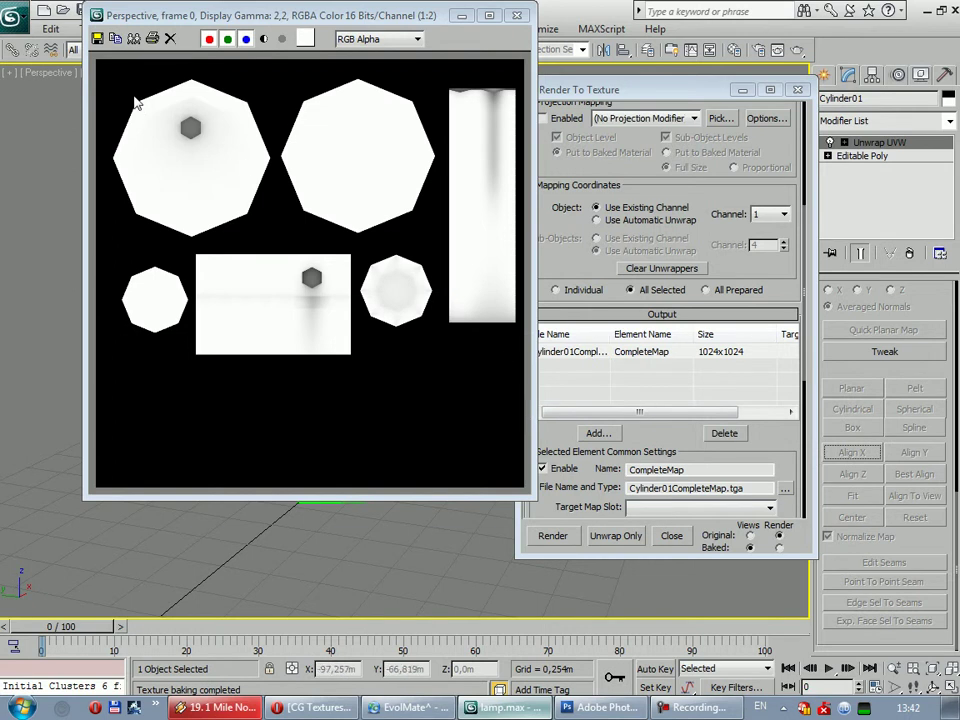
Save the baked map into a new Lamp folder created under D:\My3D
left_click(96, 39)
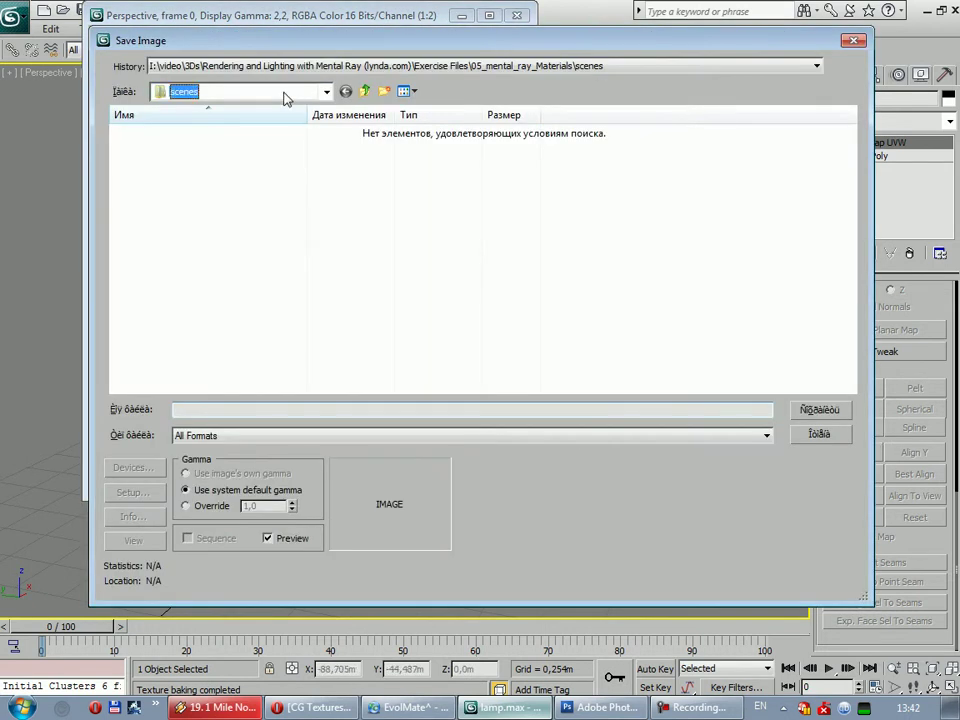
left_click(284, 92)
left_click(200, 202)
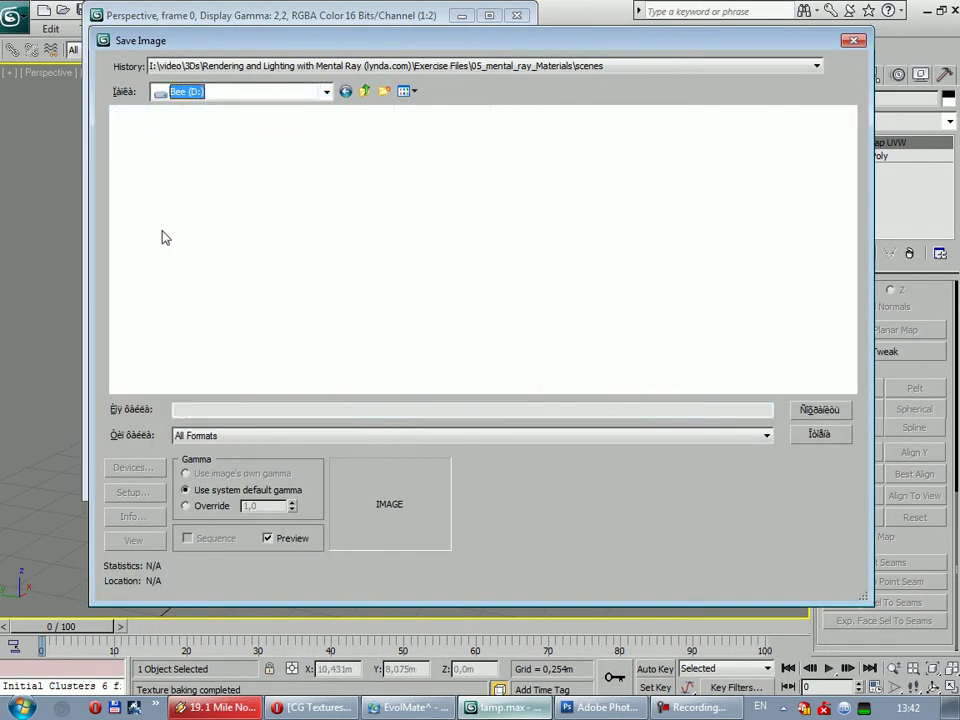
left_click(318, 148)
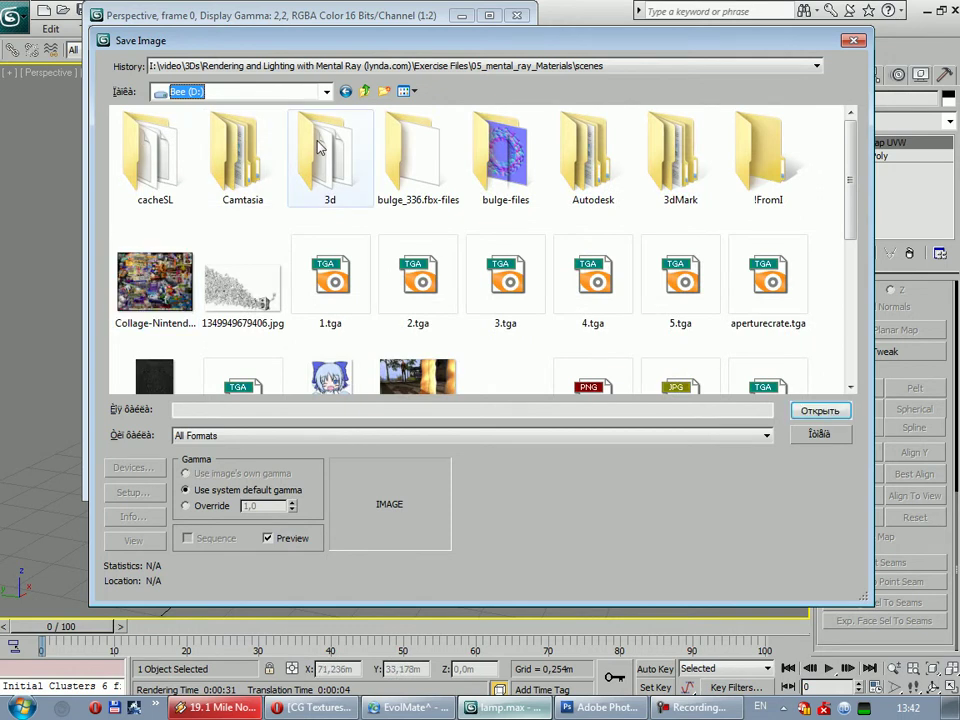
scroll(318, 200, "down", 5)
double_click(321, 262)
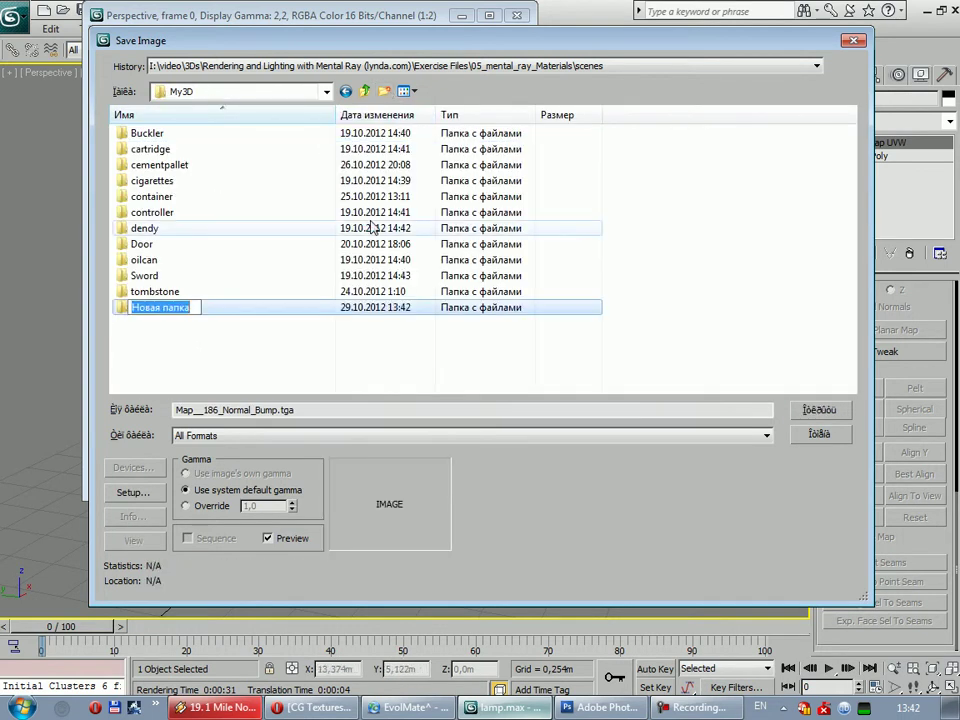
type("Lam")
key("Return")
key("Return")
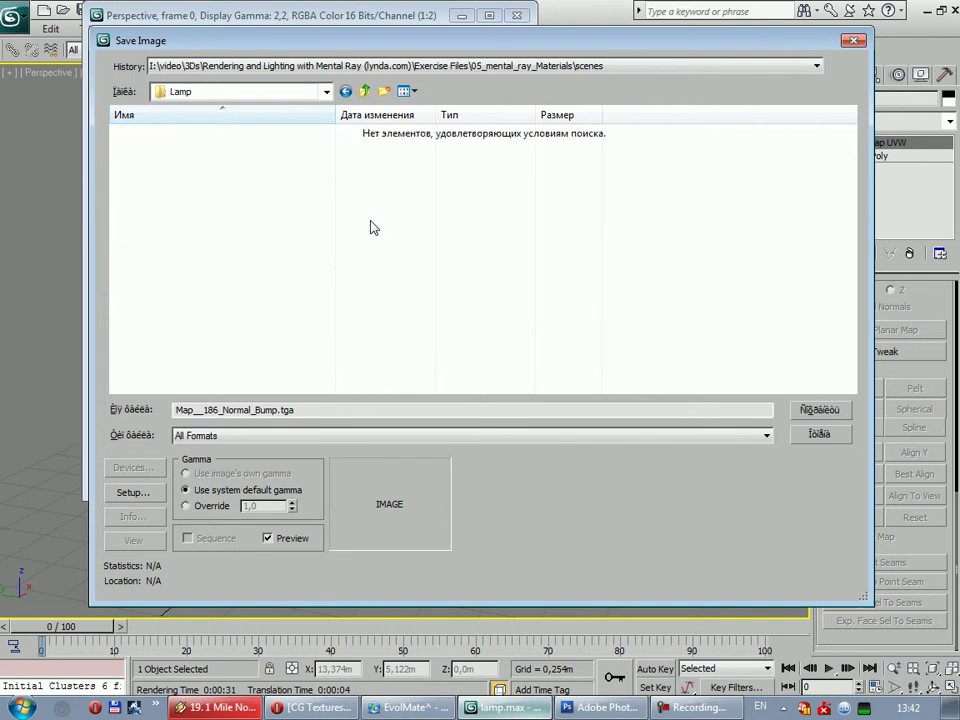
Save it as Targa file lamp_ao, then close the frame buffer and Render To Texture
left_click(332, 407)
double_click(331, 407)
type("lamp_ao")
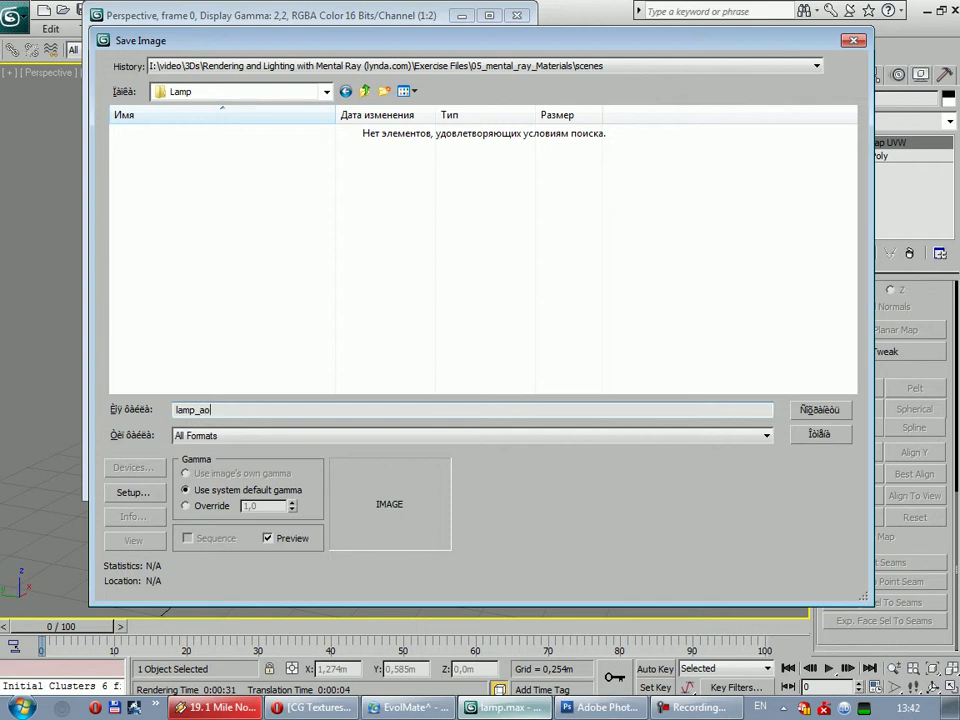
key("ctrl+a")
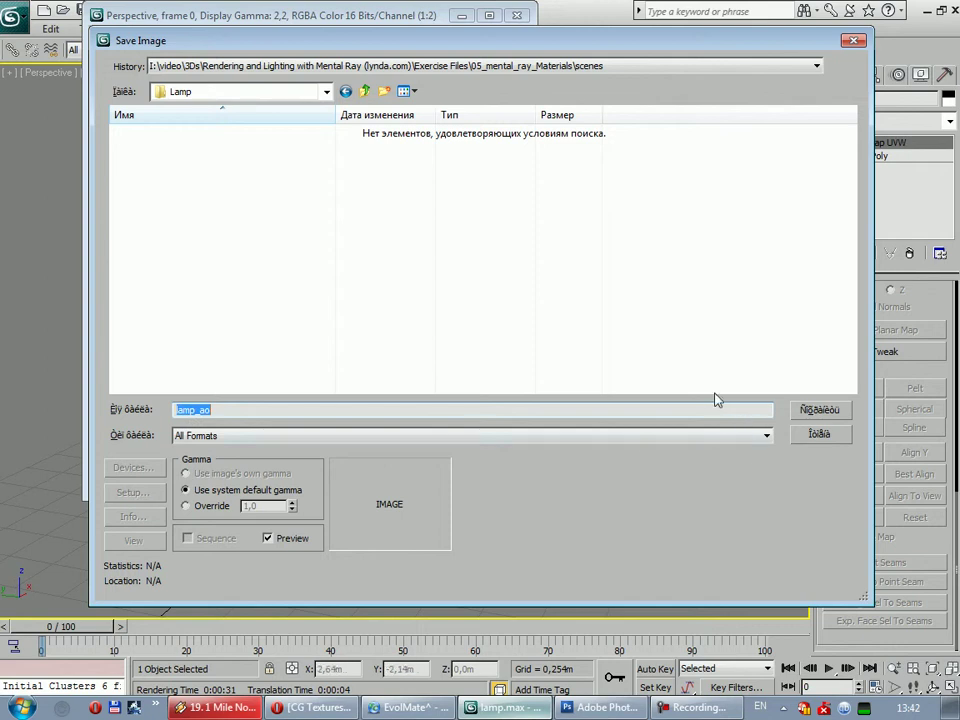
left_click(465, 436)
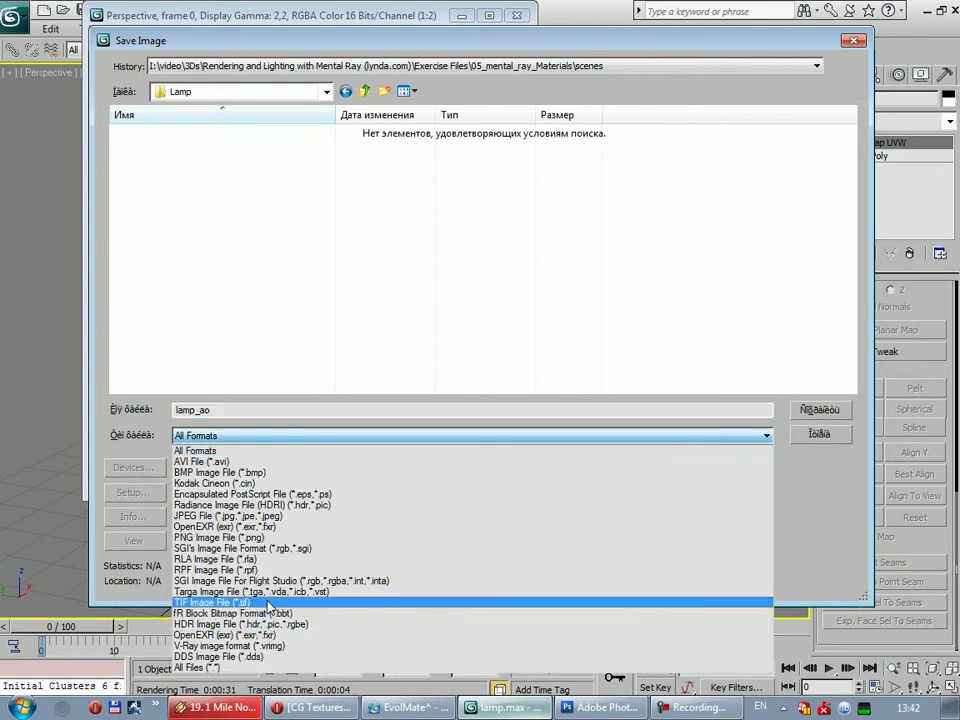
left_click(266, 596)
left_click(820, 411)
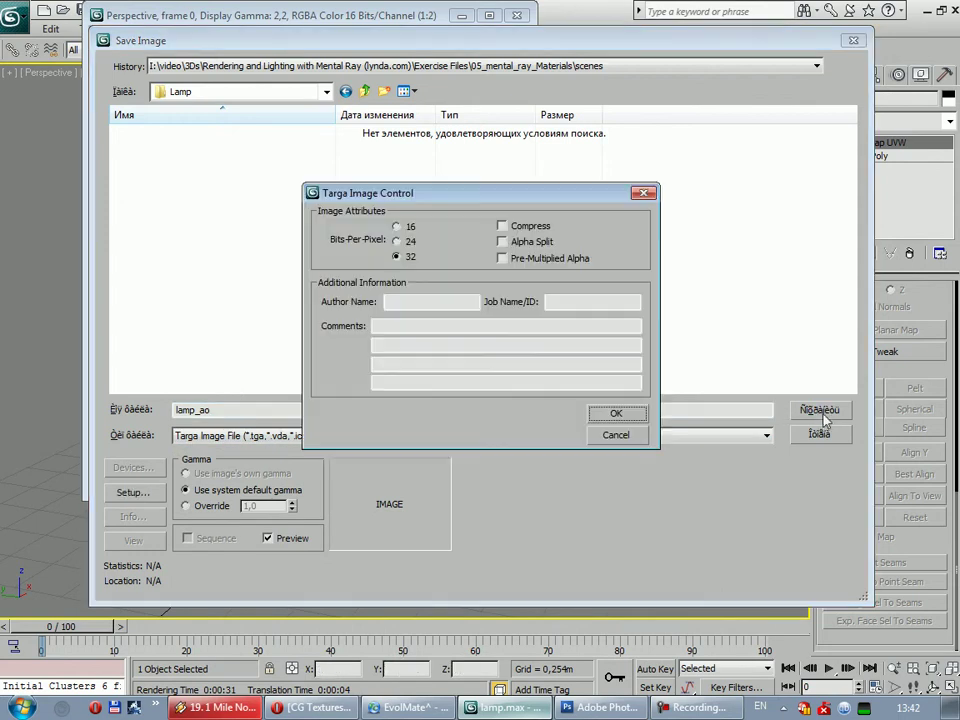
left_click(615, 418)
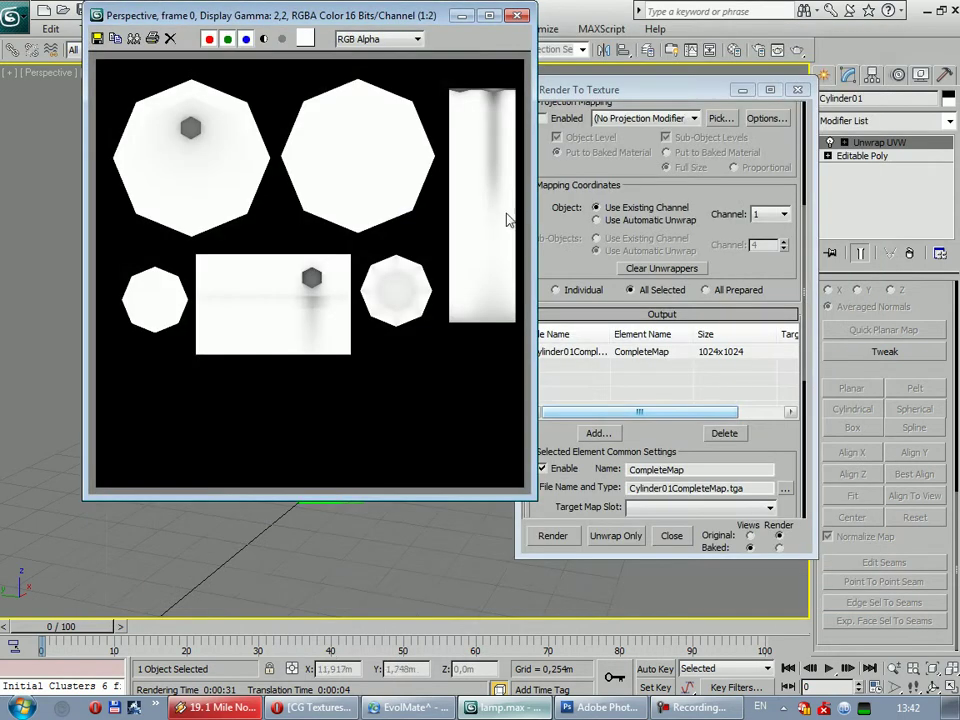
left_click(516, 19)
left_click(797, 89)
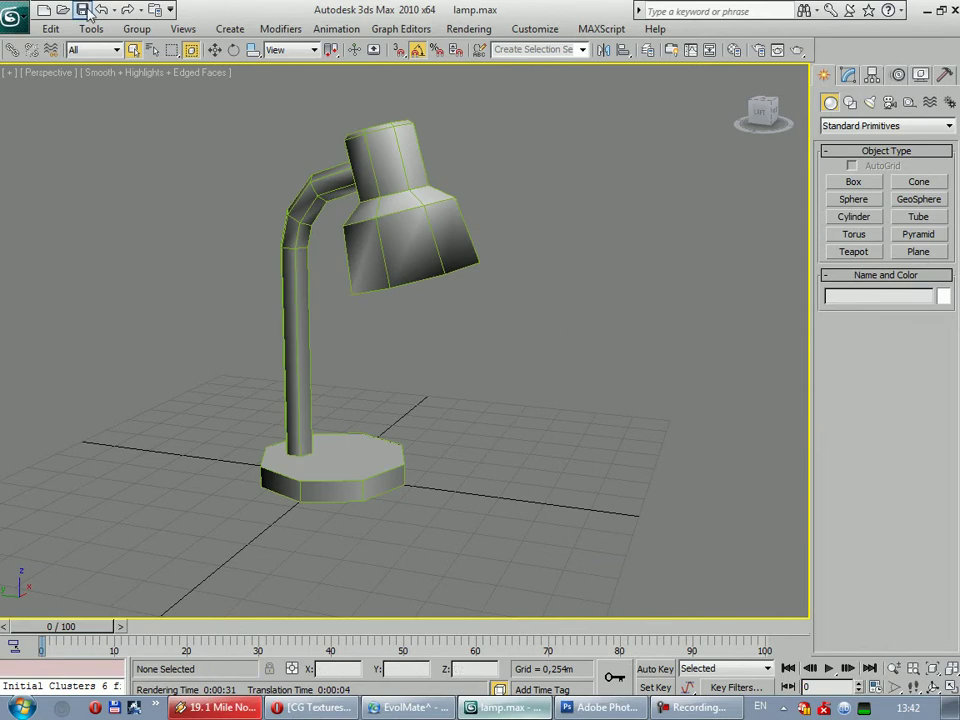
Select the lamp model in the viewport
left_click(14, 17)
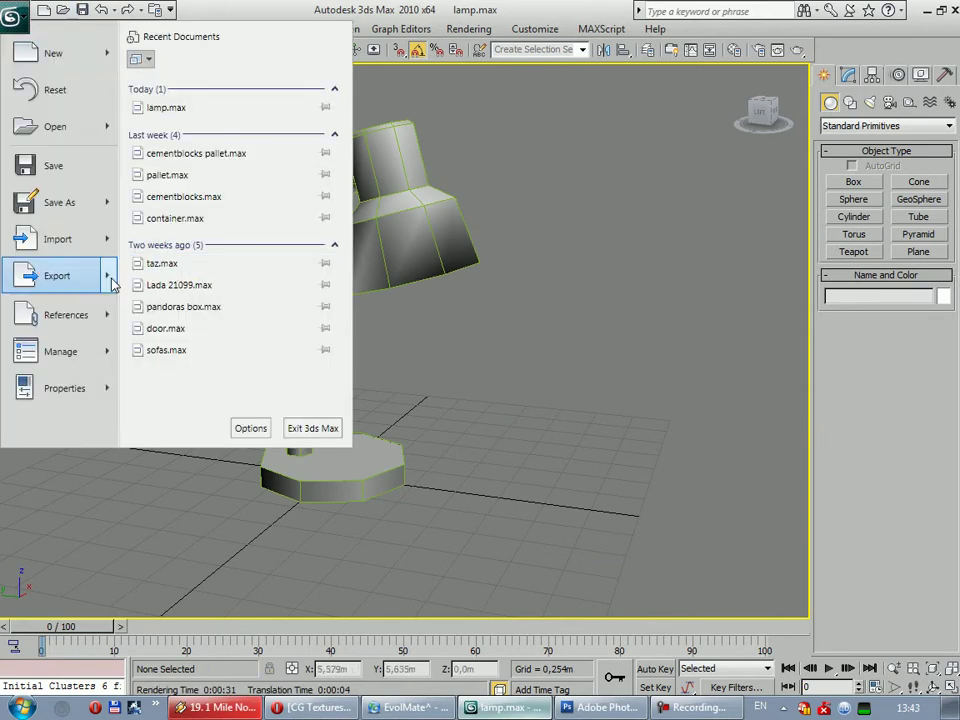
left_click(450, 229)
left_click(321, 461)
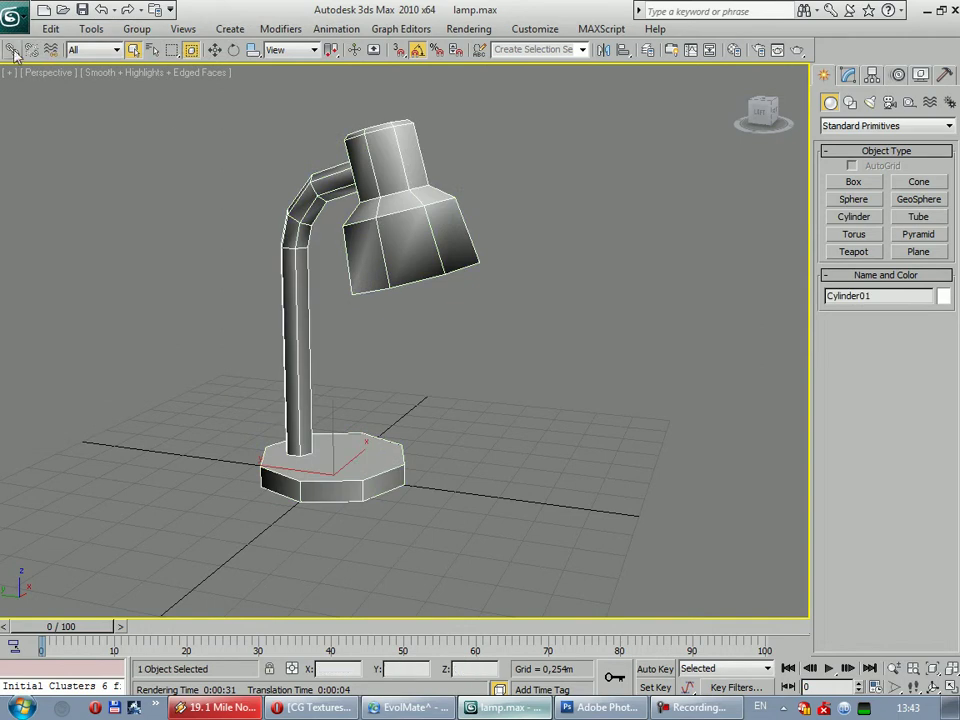
Export the lamp as lamp.fbx into D:\My3D\Lamp, accepting FBX defaults and the material warning
left_click(14, 17)
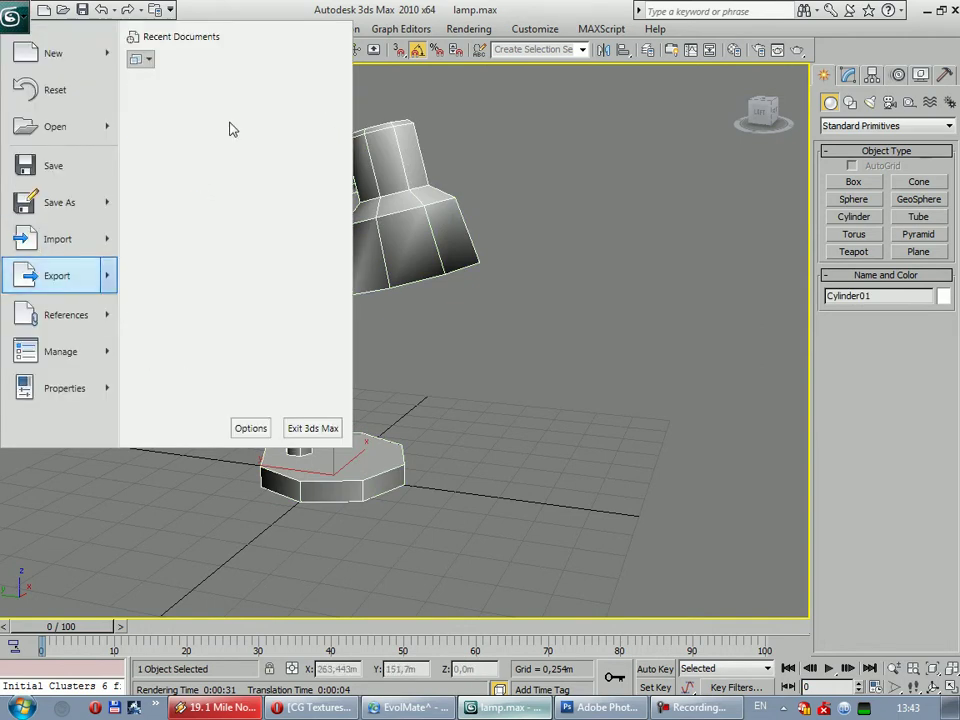
left_click(250, 130)
left_click(156, 42)
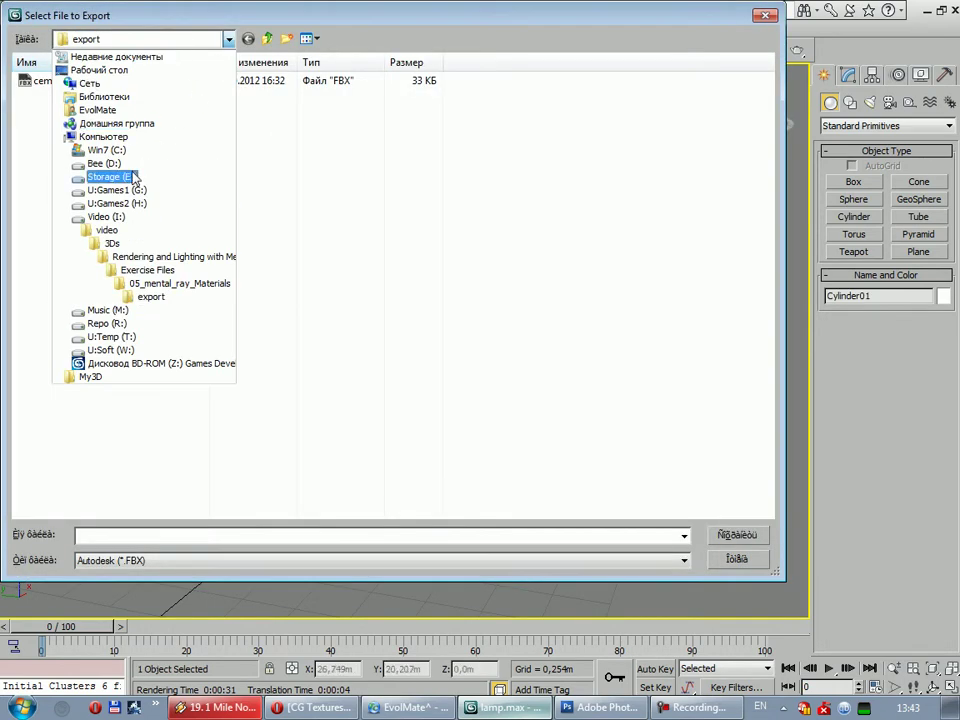
left_click(116, 165)
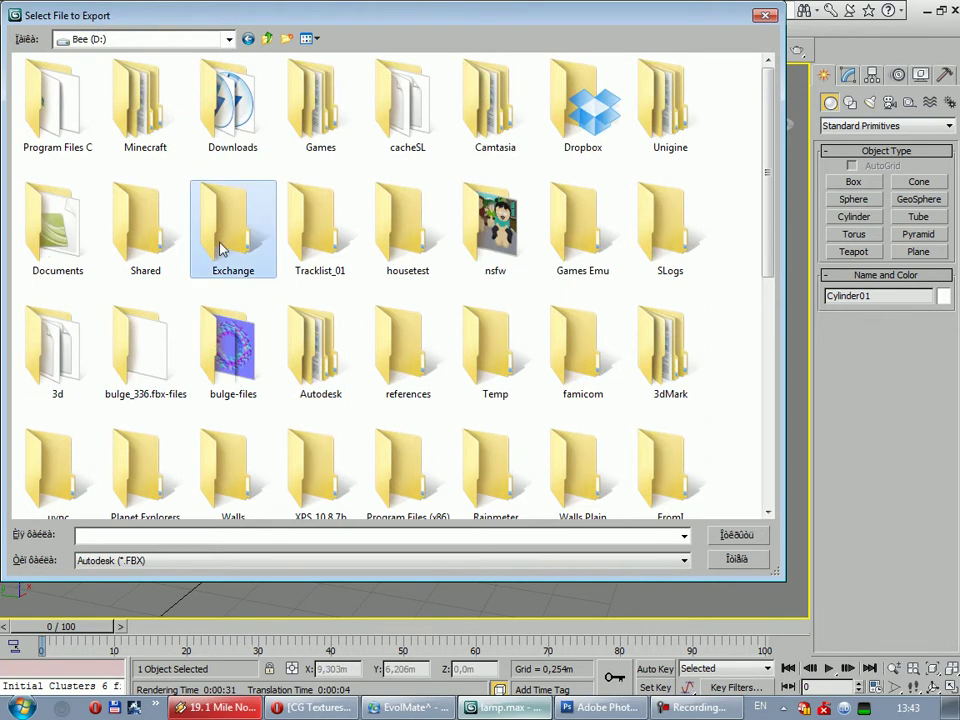
scroll(220, 246, "down", 5)
double_click(153, 116)
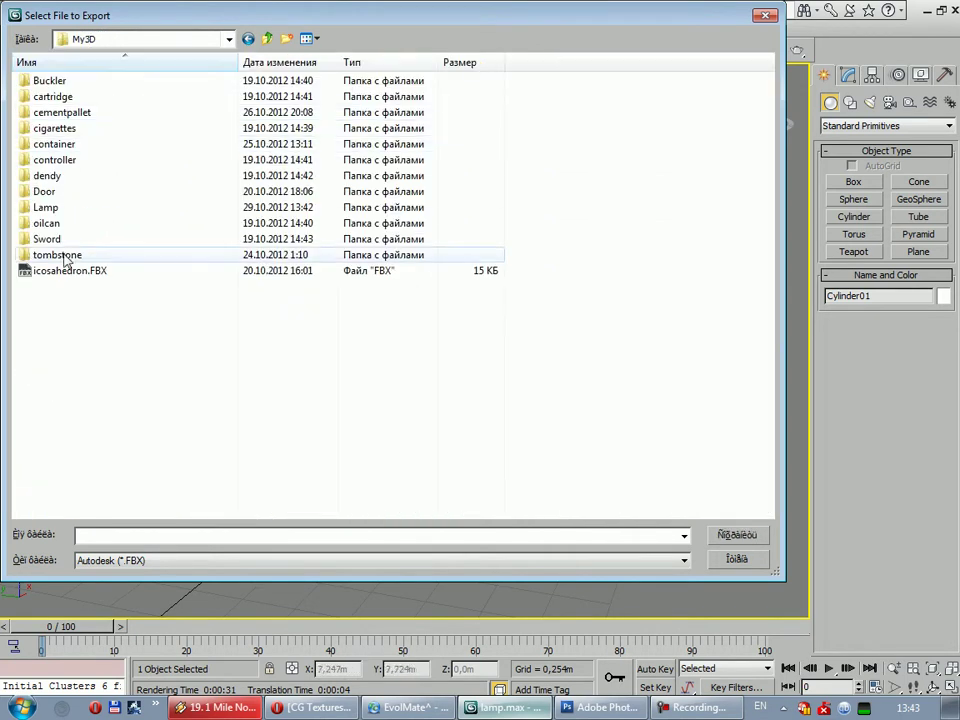
double_click(66, 206)
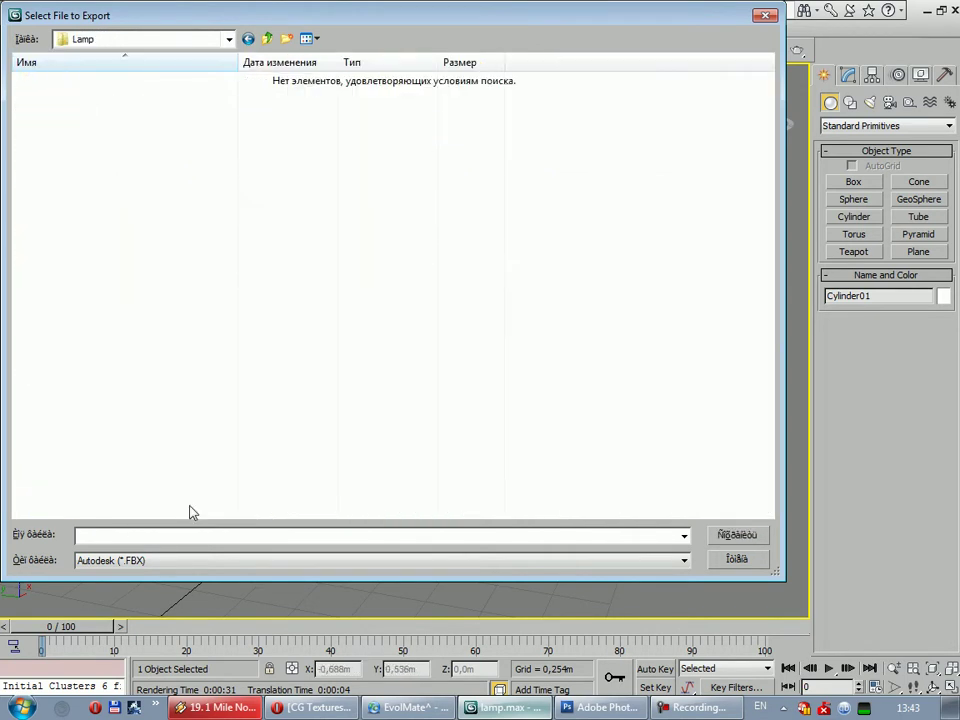
type("lam")
left_click(737, 535)
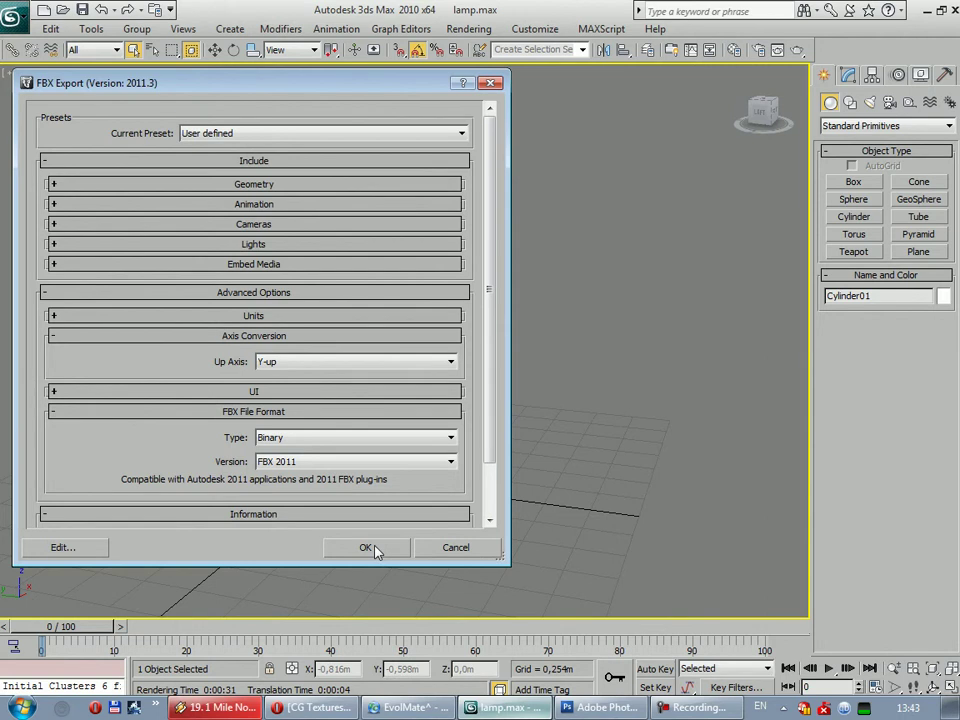
left_click(368, 548)
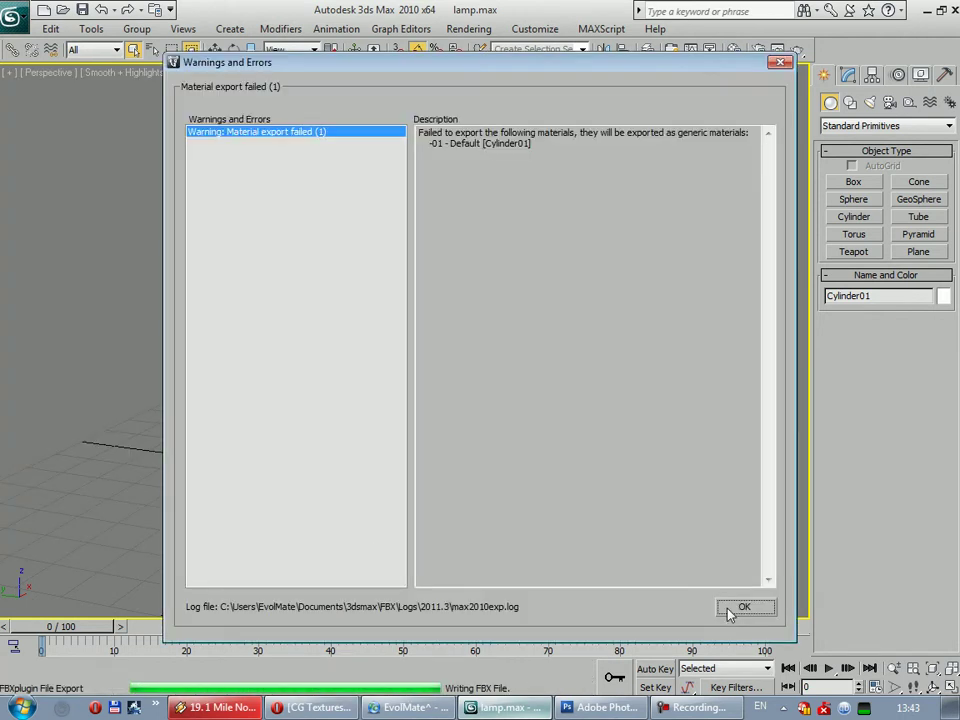
left_click(742, 608)
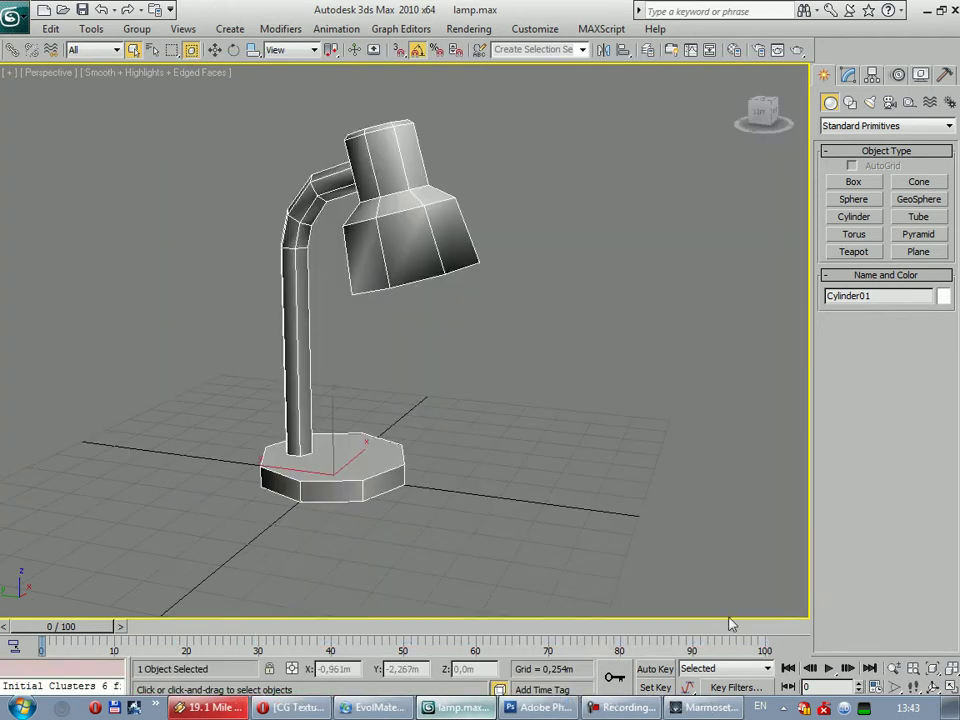
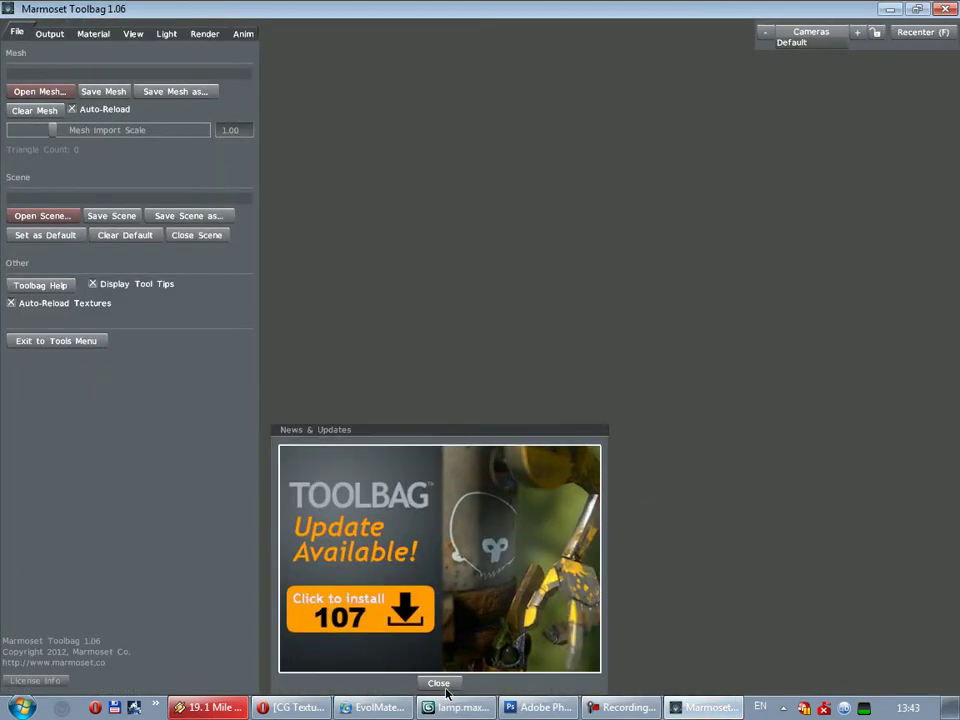
Load lamp.FBX from the My3D\Lamp folder and orbit to view it from the side
left_click(438, 684)
left_click(55, 91)
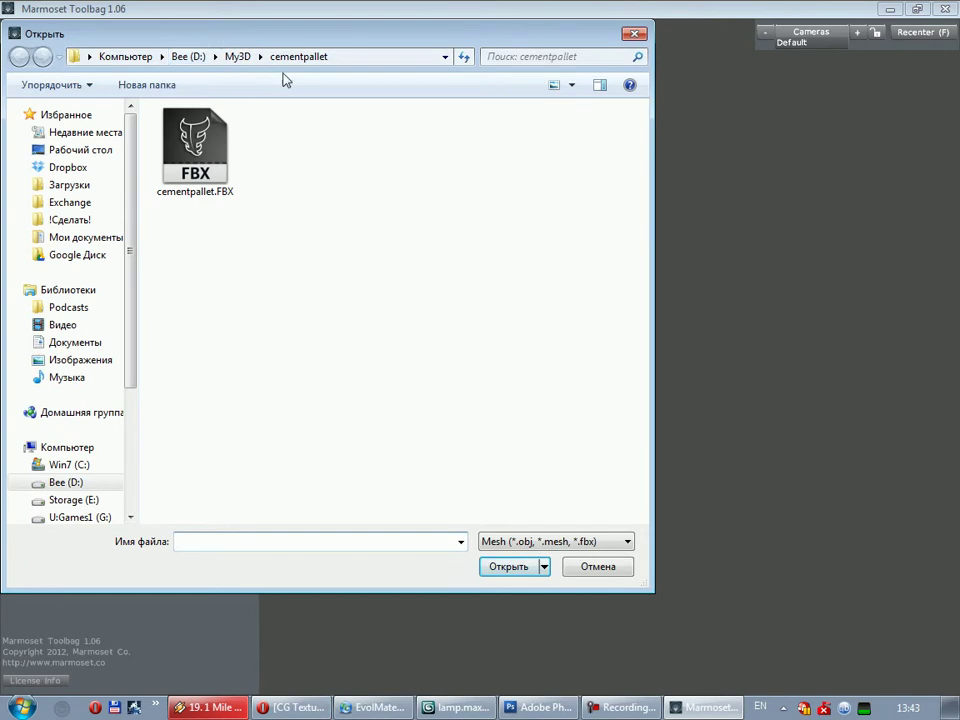
left_click(237, 56)
double_click(208, 272)
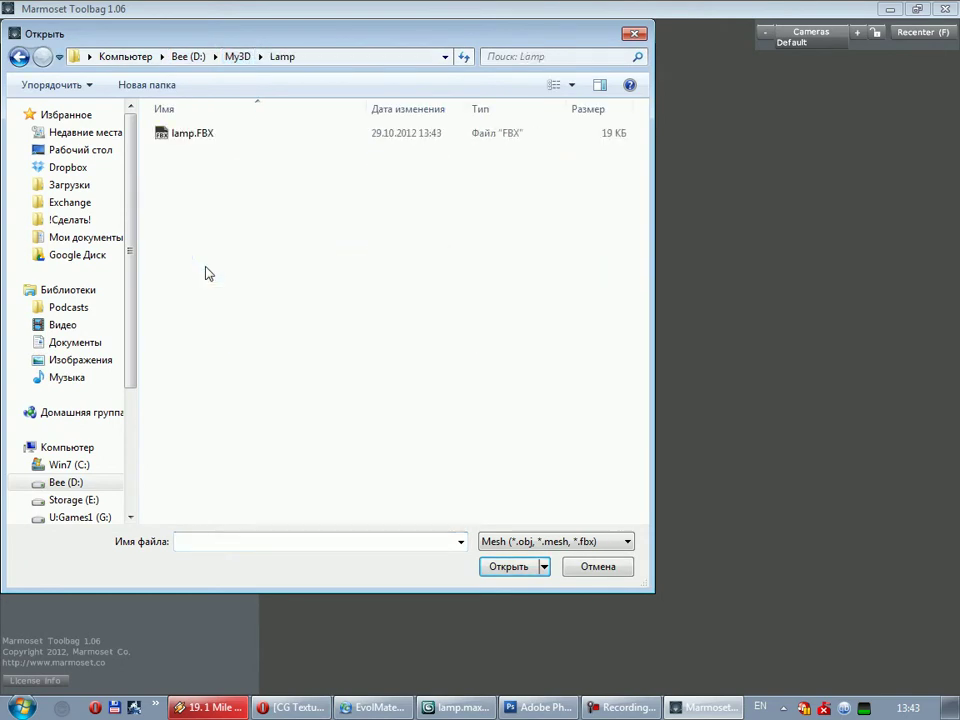
double_click(192, 133)
mouse_move(453, 340)
left_mouse_down()
mouse_move(465, 381)
mouse_move(495, 328)
mouse_move(572, 454)
mouse_move(575, 436)
left_mouse_up()
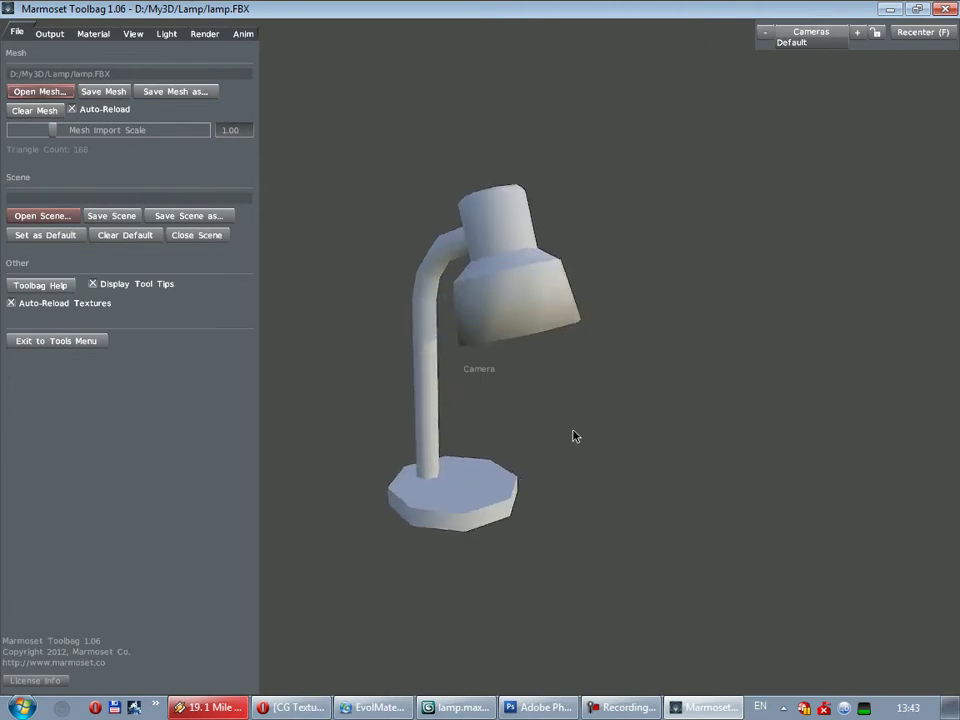
Set the lamp material's channel model to FlatEnvironment
left_click(93, 33)
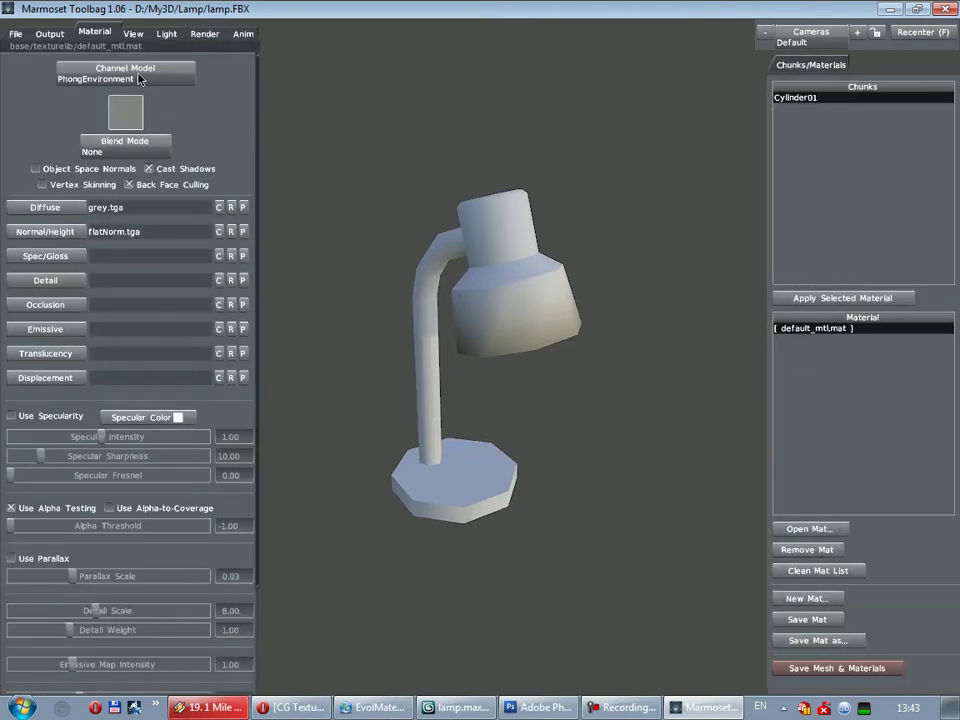
left_click(90, 65)
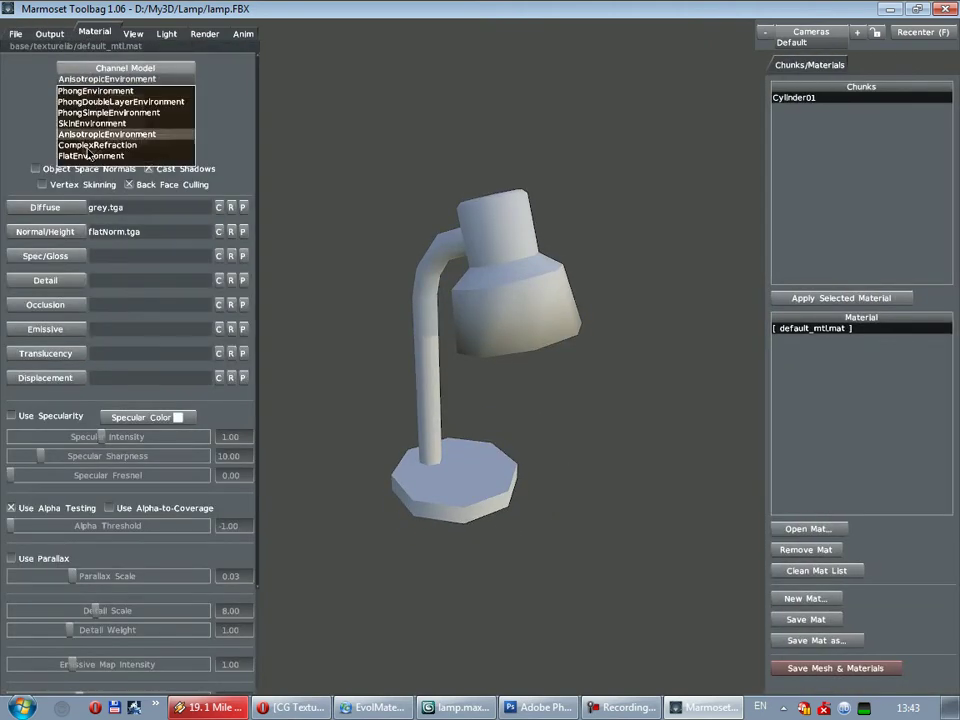
left_click(100, 153)
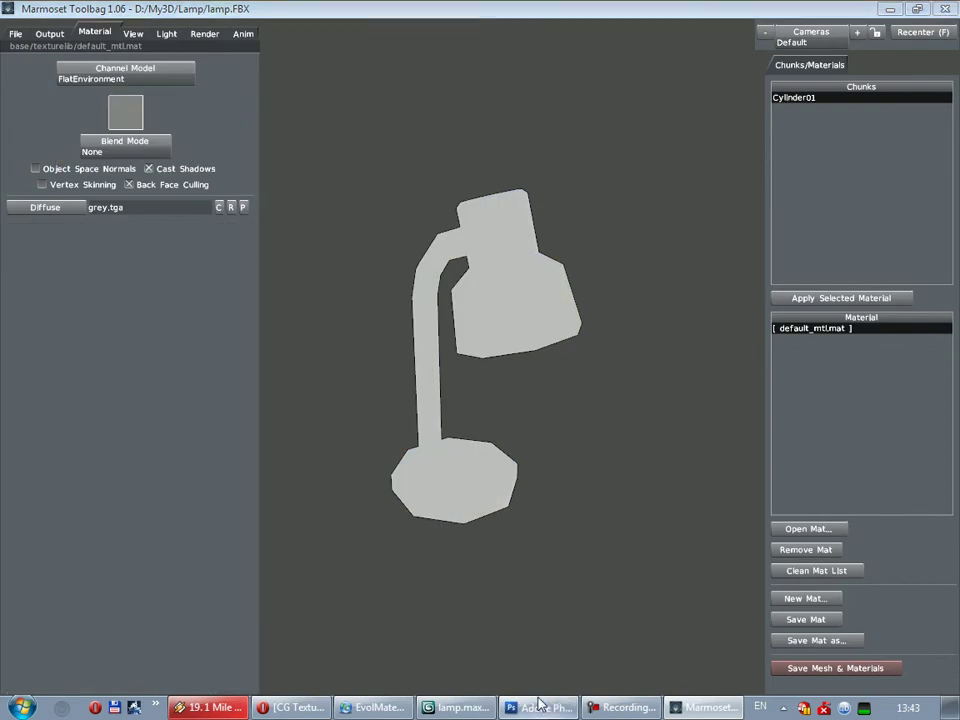
left_click(540, 707)
Close the lamp sketch document without saving changes
left_click(952, 28)
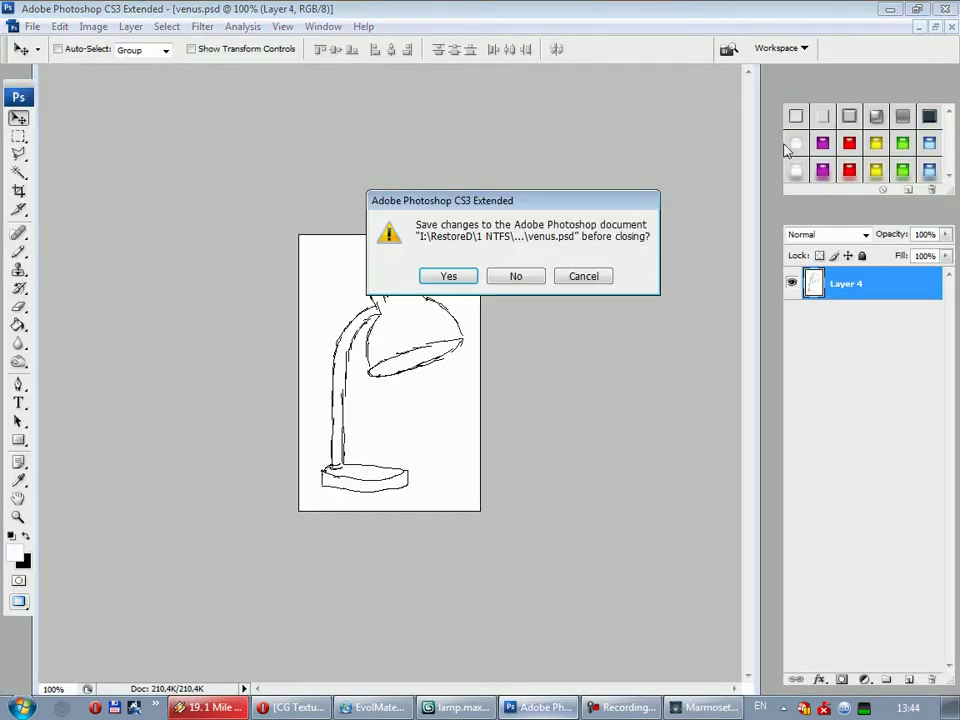
left_click(512, 273)
left_click(14, 26)
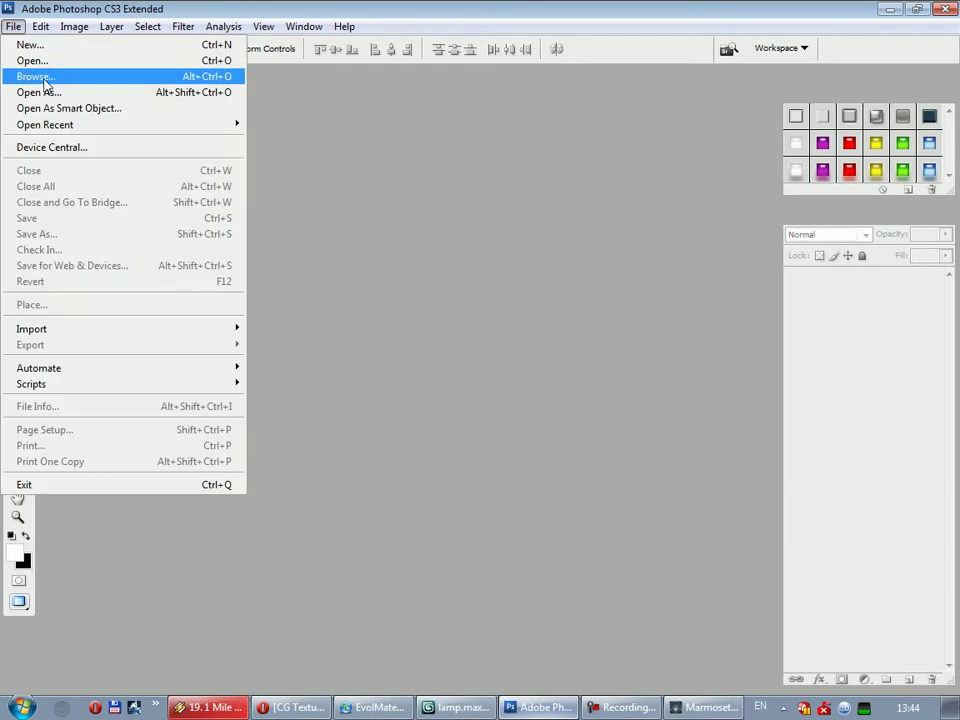
left_click(579, 210)
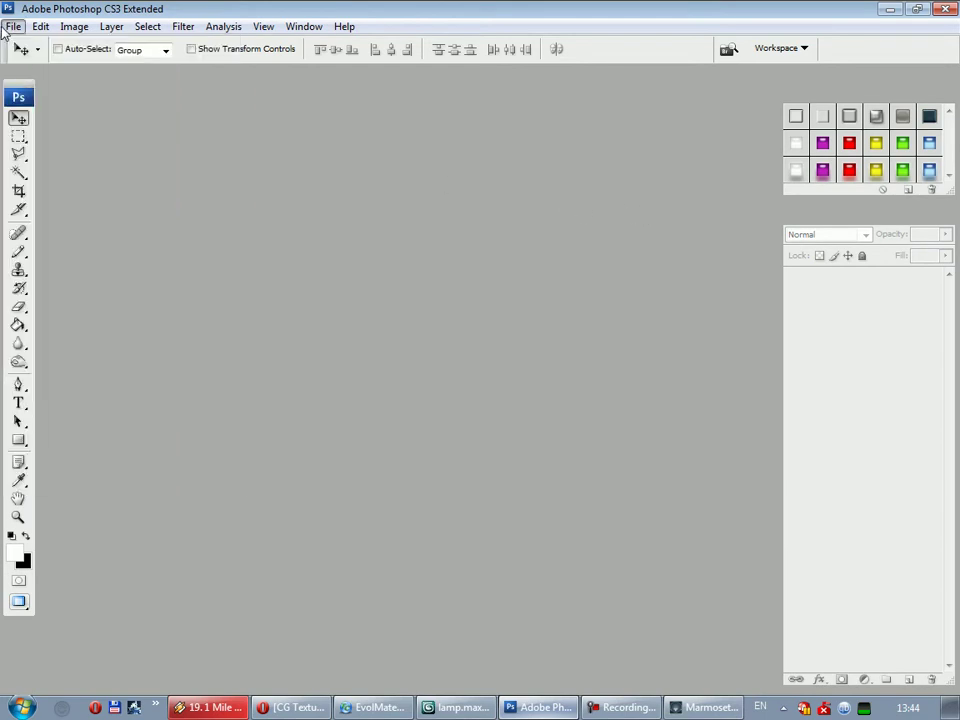
Create a new 1024 x 1024 pixel document
left_click(14, 26)
left_click(40, 45)
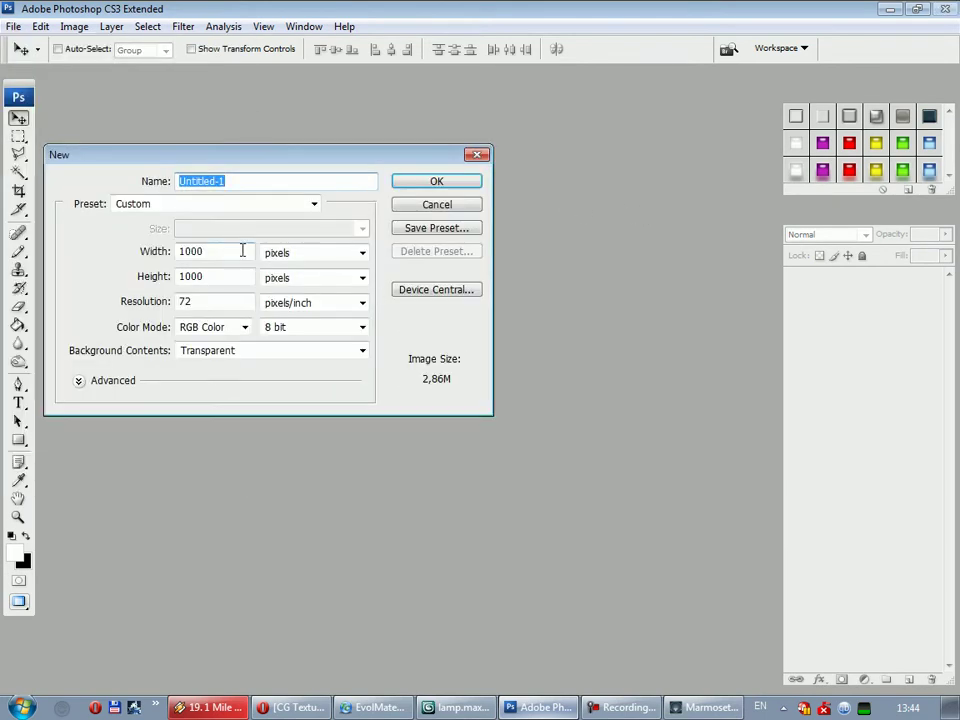
double_click(242, 251)
type("1")
key("Tab")
type("1024")
key("Return")
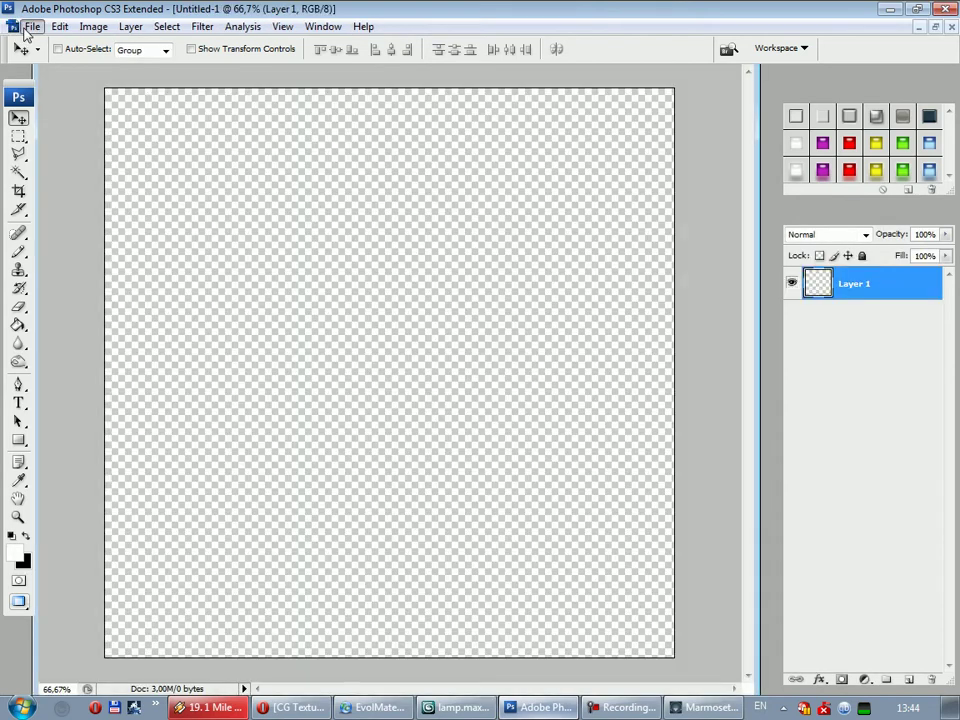
Open lamp_ao.tga from D:\My3D\Lamp
left_click(14, 26)
left_click(60, 60)
type("d:\\my")
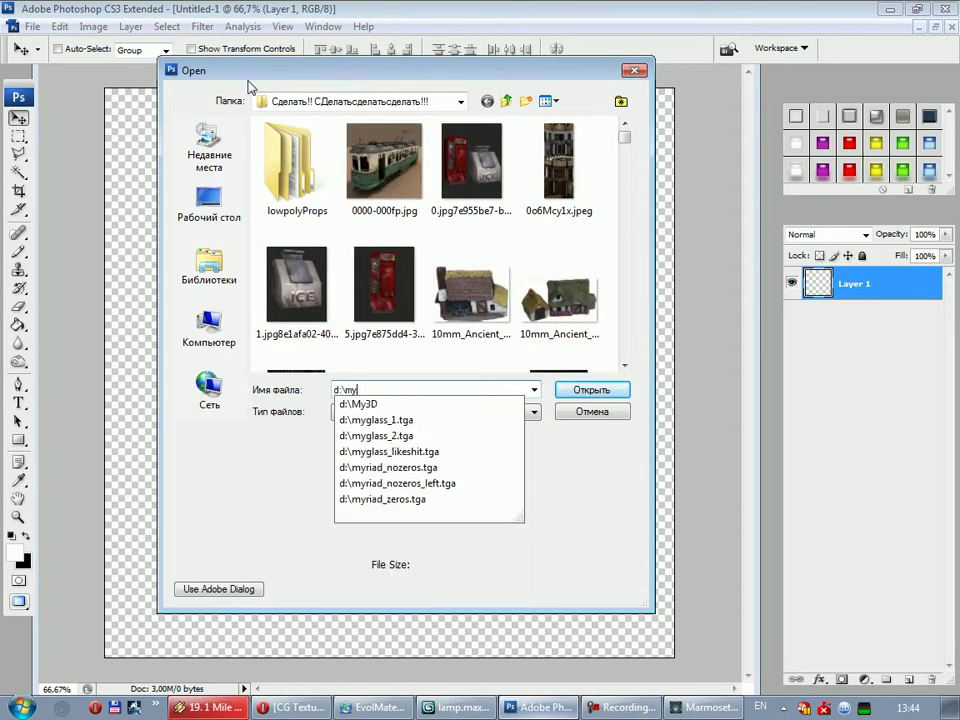
type("3d")
key("Return")
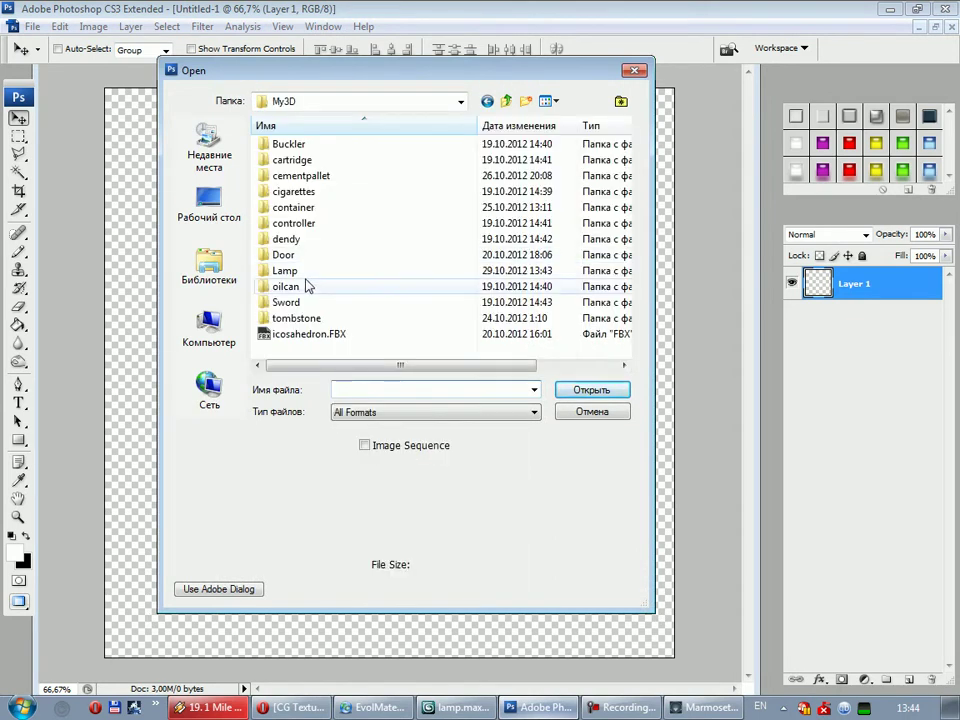
double_click(296, 271)
double_click(384, 172)
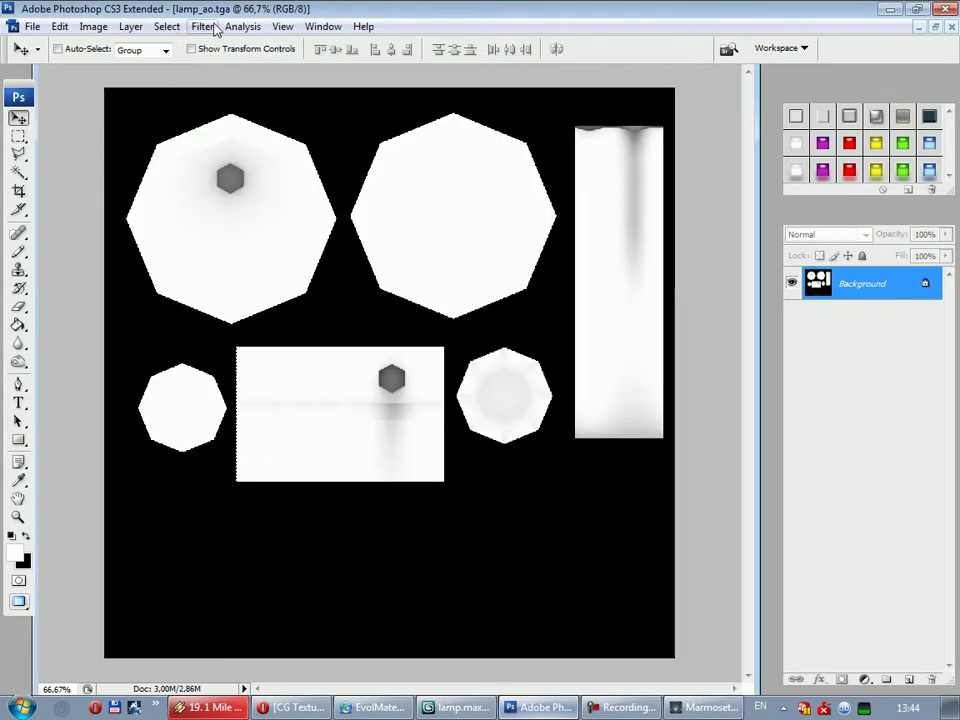
Load the stored selection of the white UV islands and copy them onto a new layer
left_click(165, 27)
left_click(190, 294)
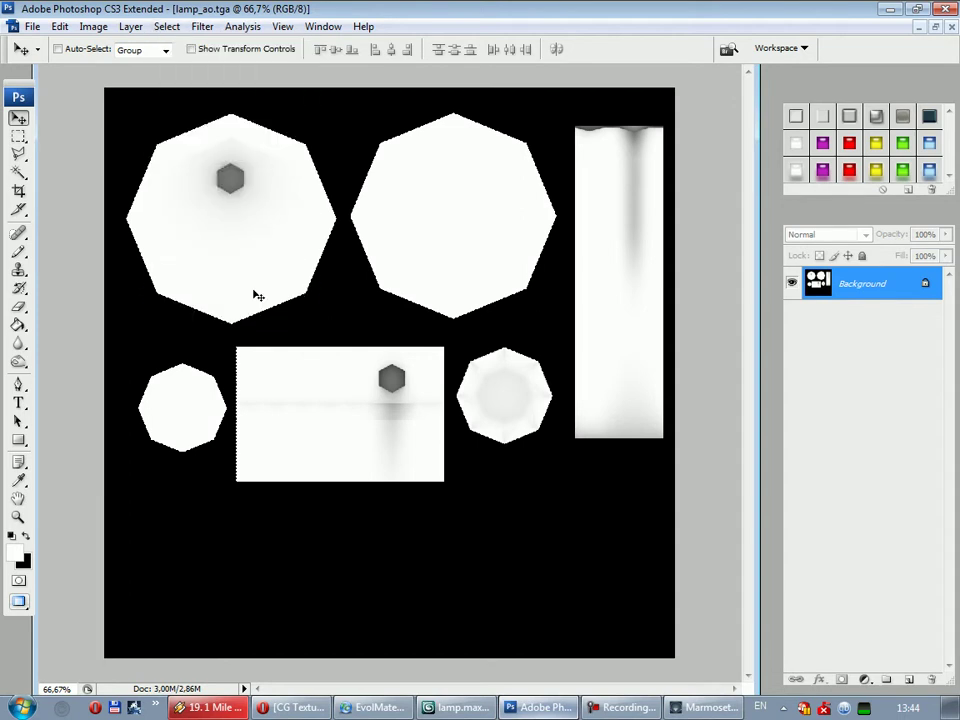
left_click(614, 197)
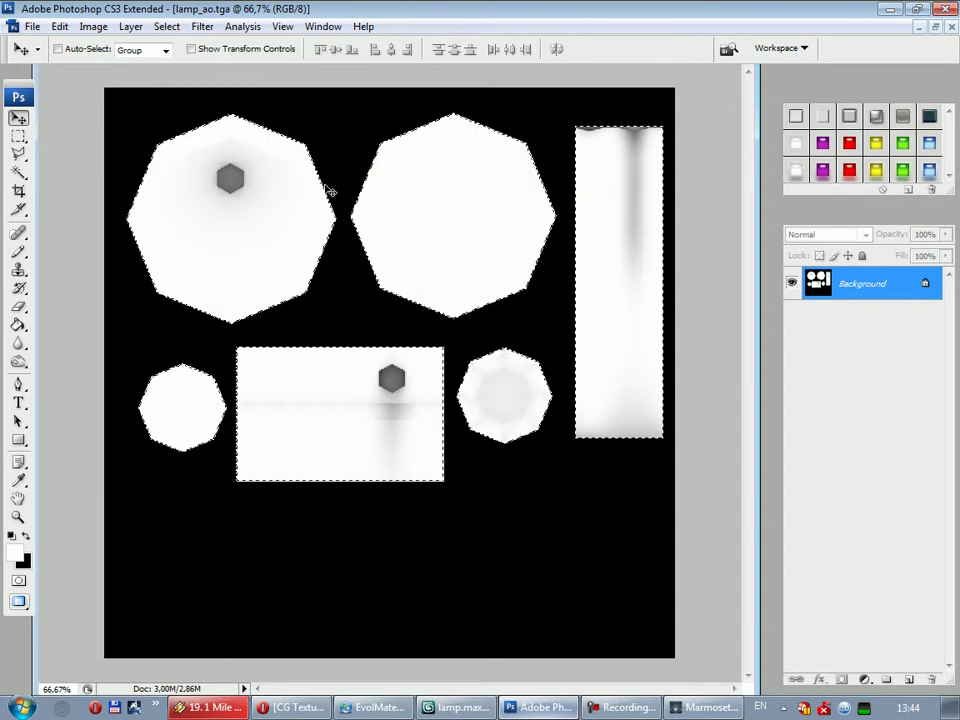
key("ctrl+j")
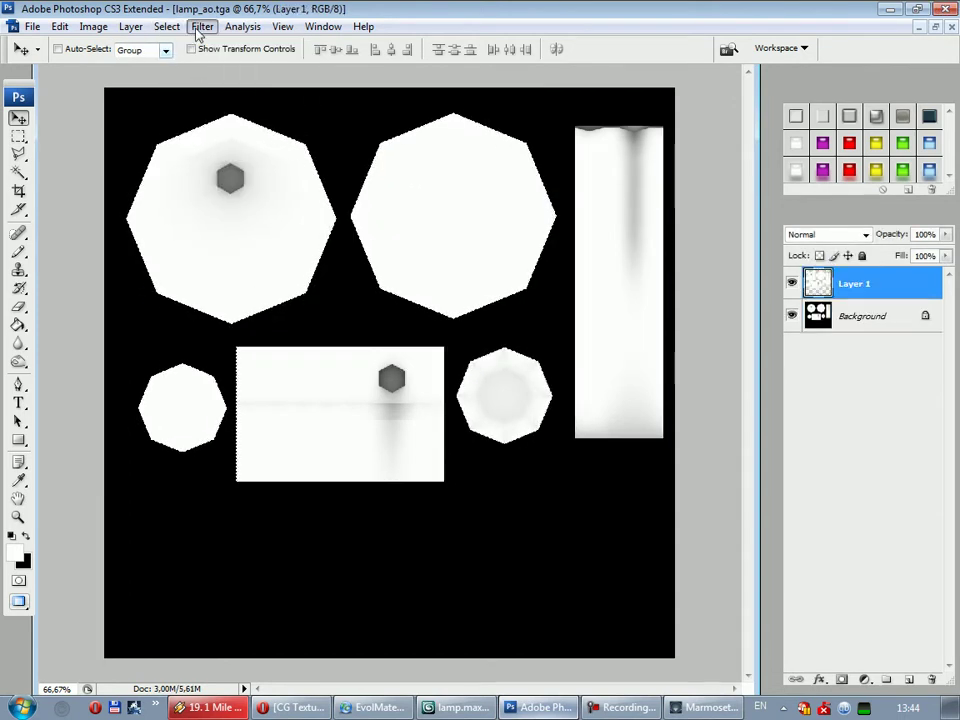
Apply the Flaming Pear Solidify C bleed filter to the UV island layer
left_click(202, 27)
mouse_move(231, 408)
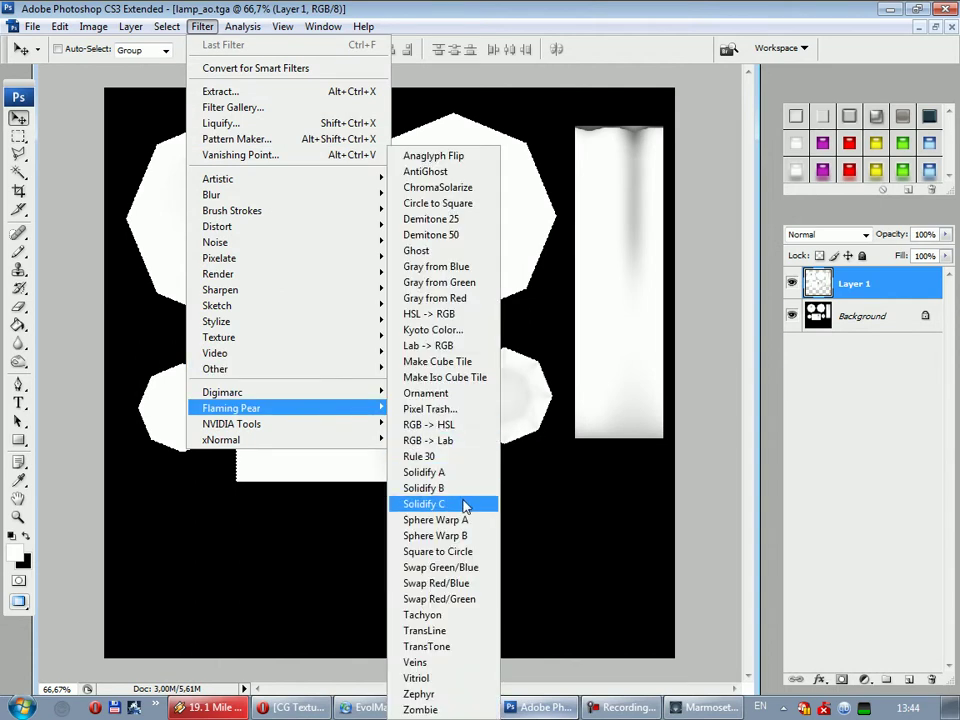
left_click(464, 505)
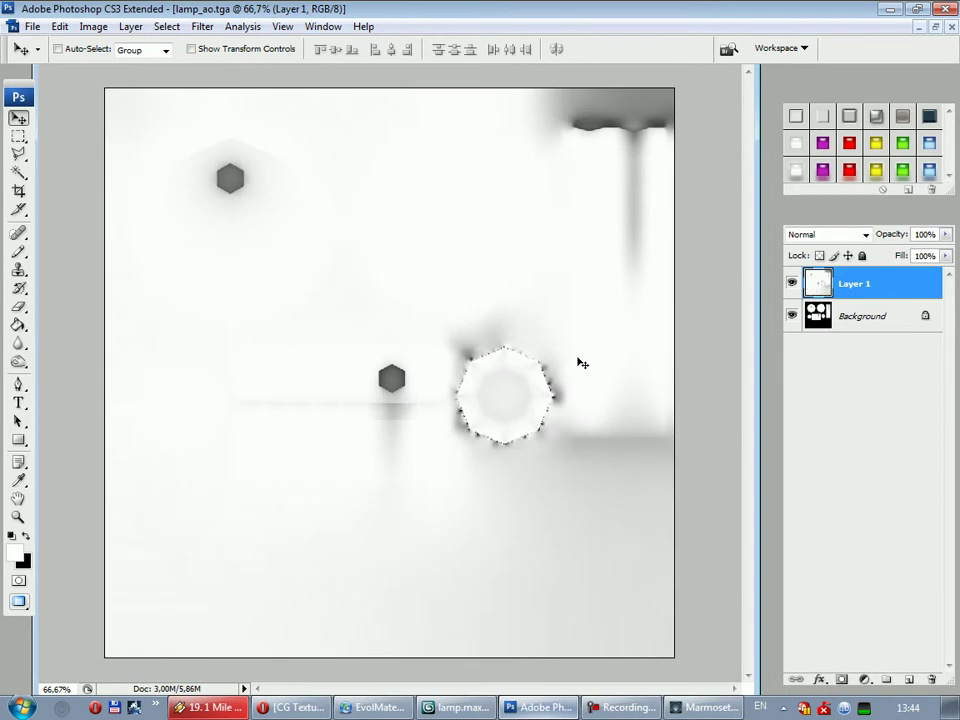
key("ctrl+z")
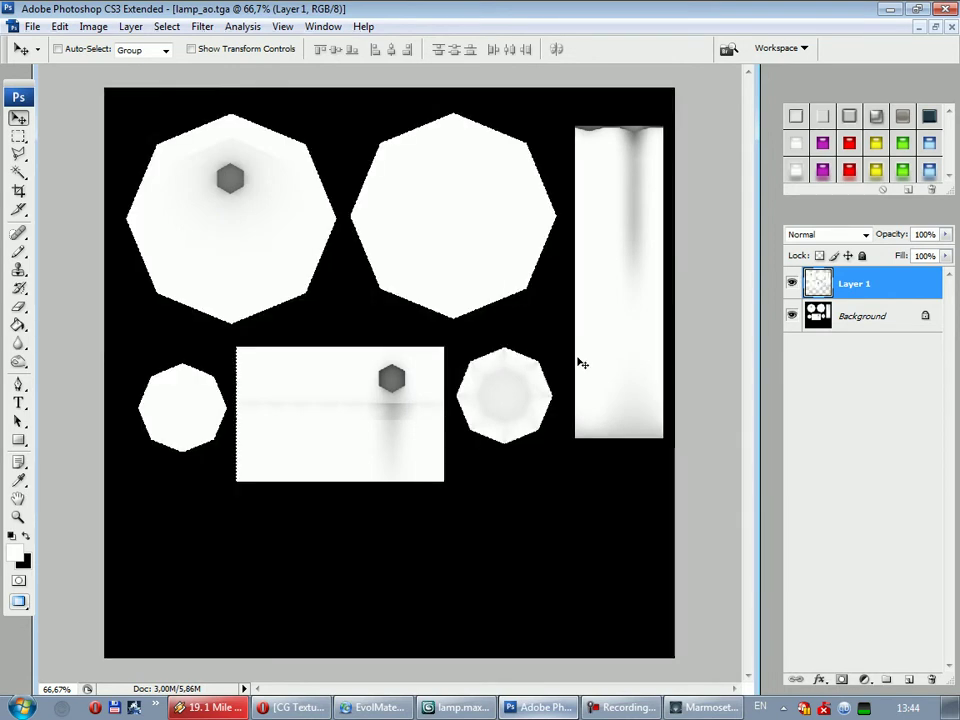
left_click(196, 28)
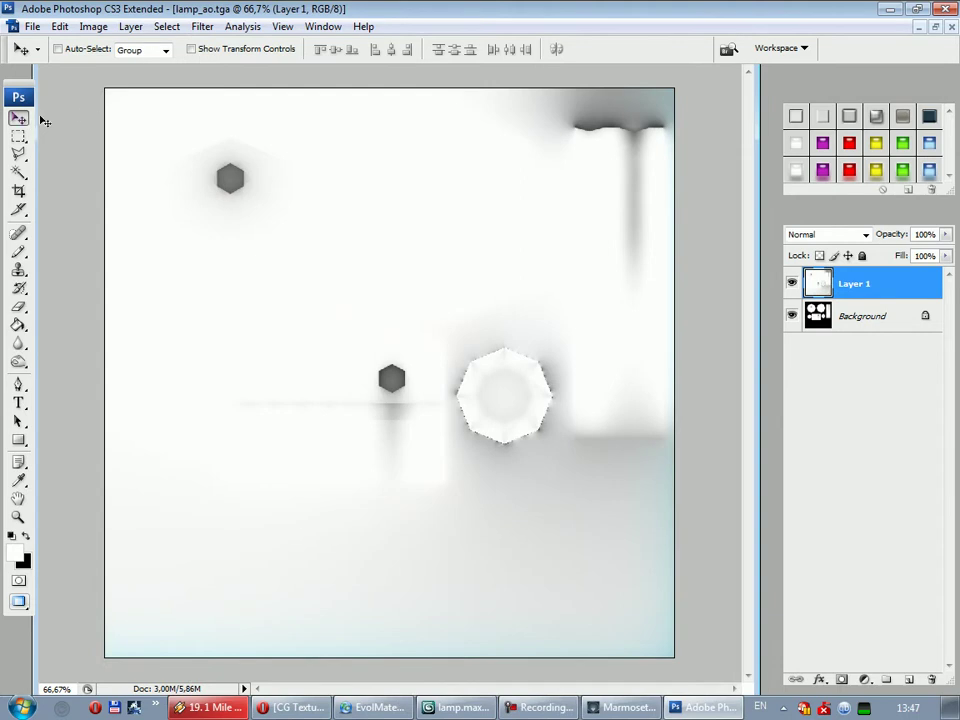
Select the whole canvas and close lamp_ao.tga without saving
key("ctrl+a")
left_click(951, 28)
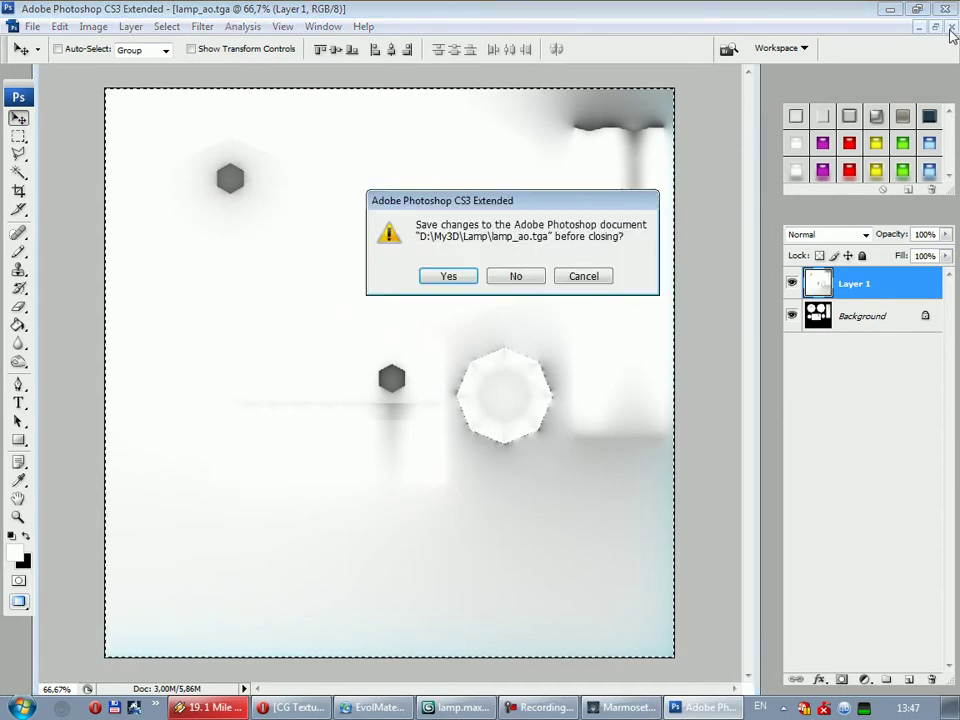
left_click(514, 275)
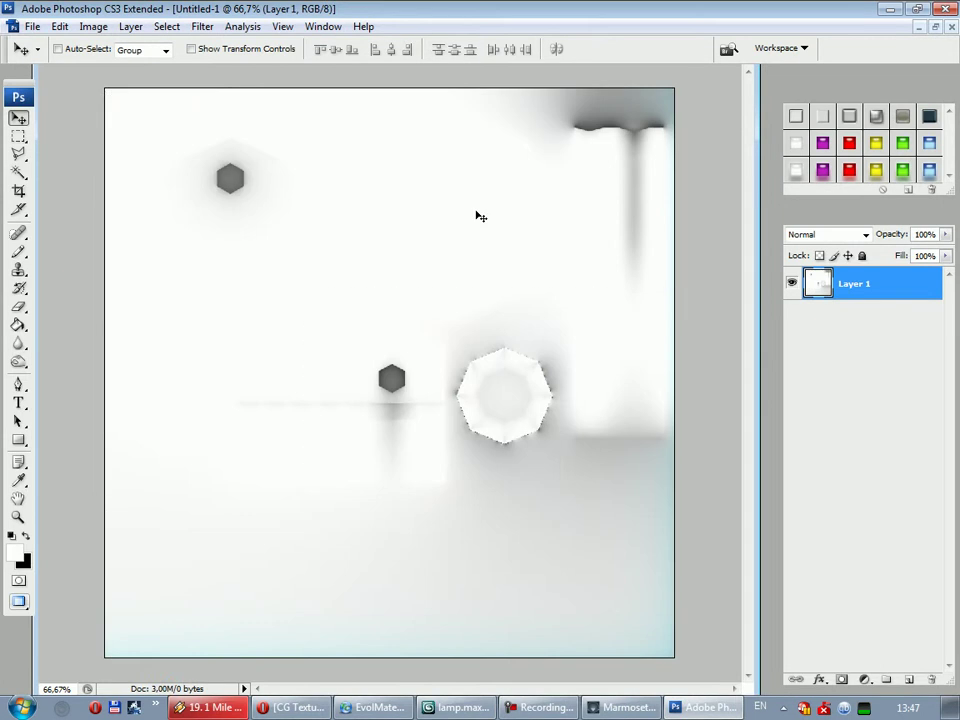
left_click(620, 707)
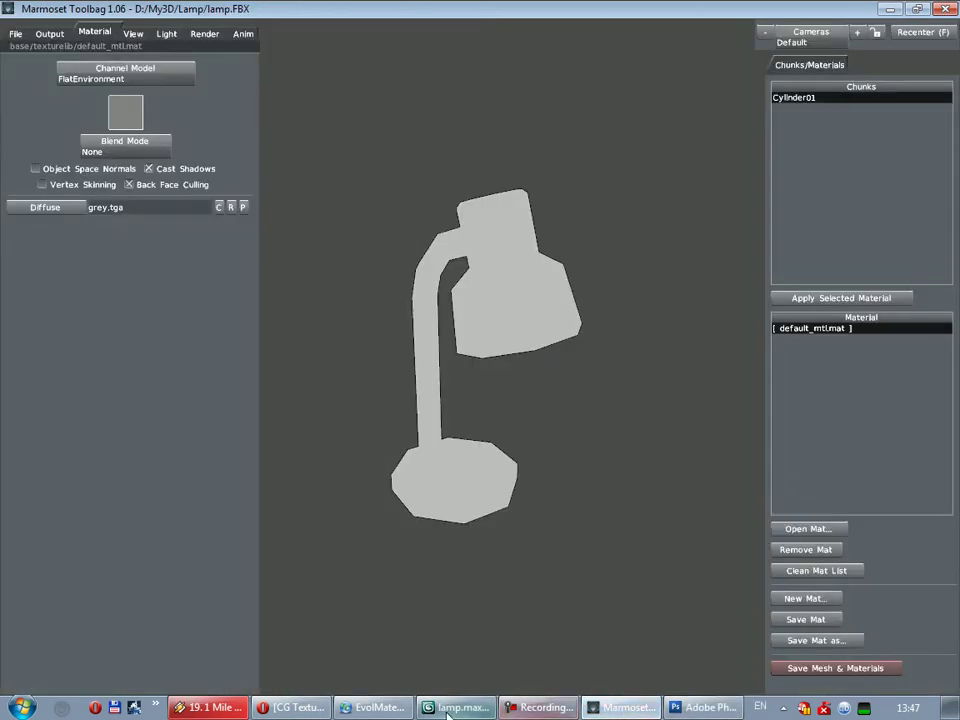
In 3ds Max, render a UV template image of the lamp from the UV editor
left_click(455, 707)
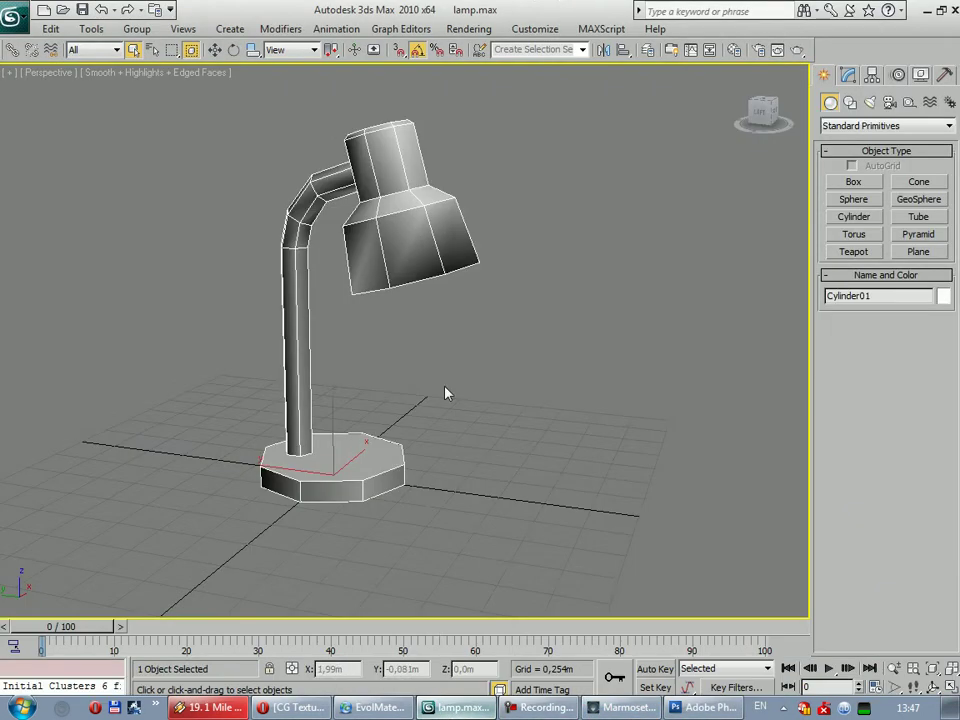
left_click(848, 75)
left_click(889, 356)
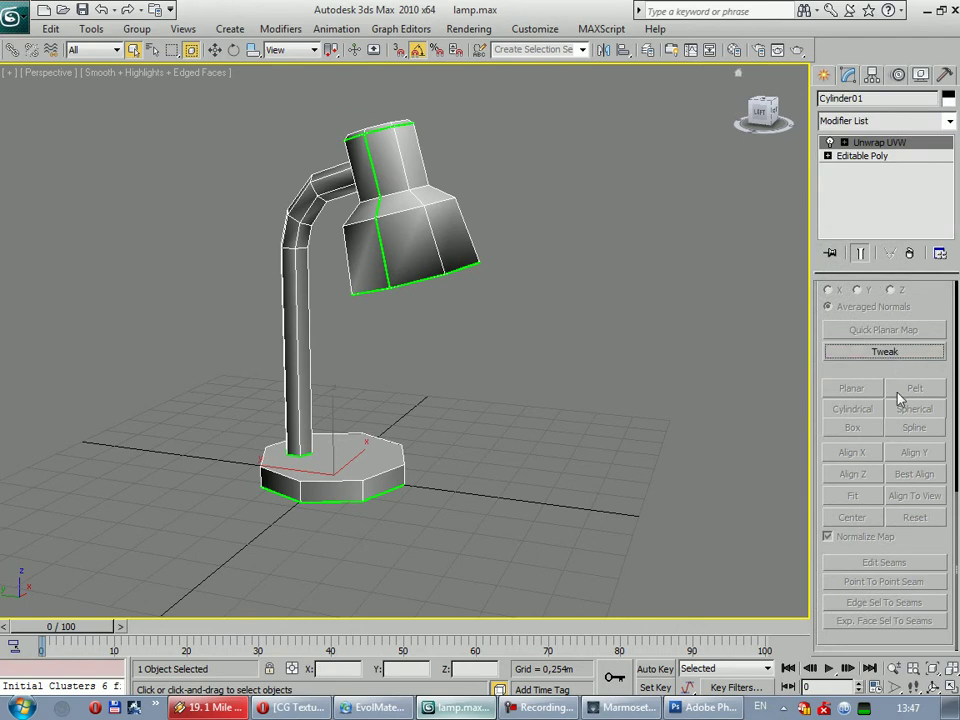
scroll(920, 319, "up", 3)
scroll(928, 324, "up", 3)
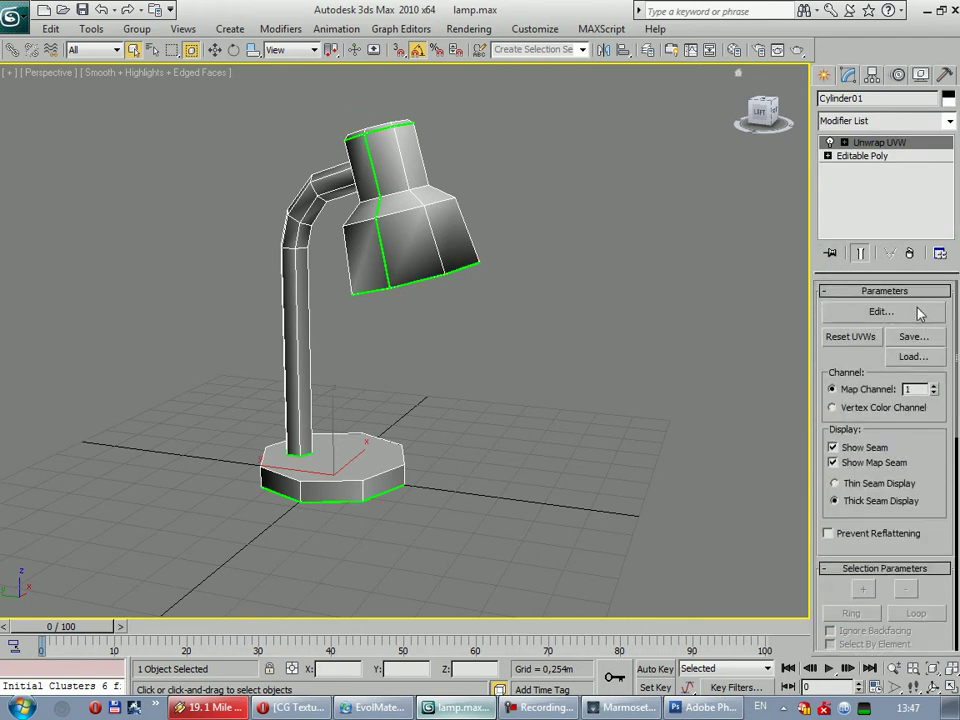
left_click(918, 314)
left_click(404, 139)
left_click(452, 431)
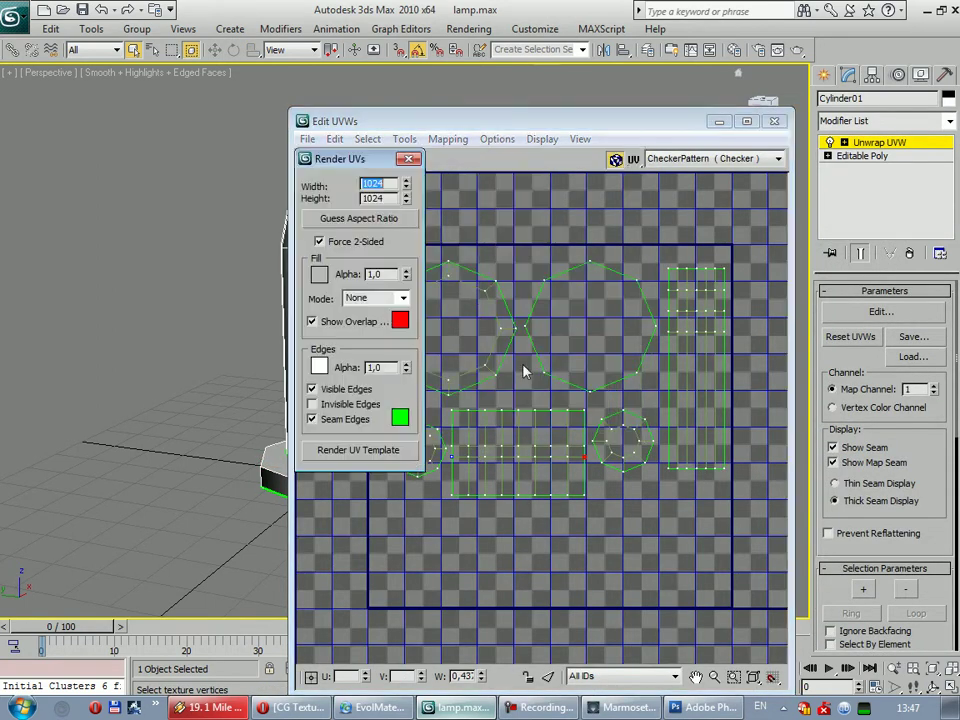
left_click(380, 450)
Paste the UV template into Photoshop as a test, then undo it
key("alt+Tab")
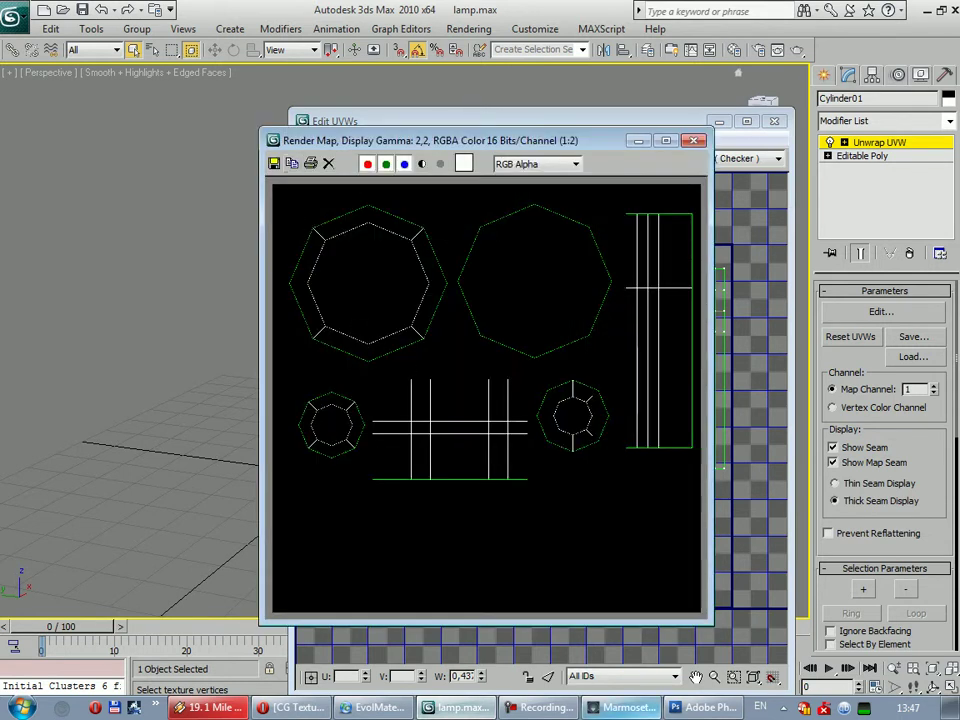
key("ctrl+v")
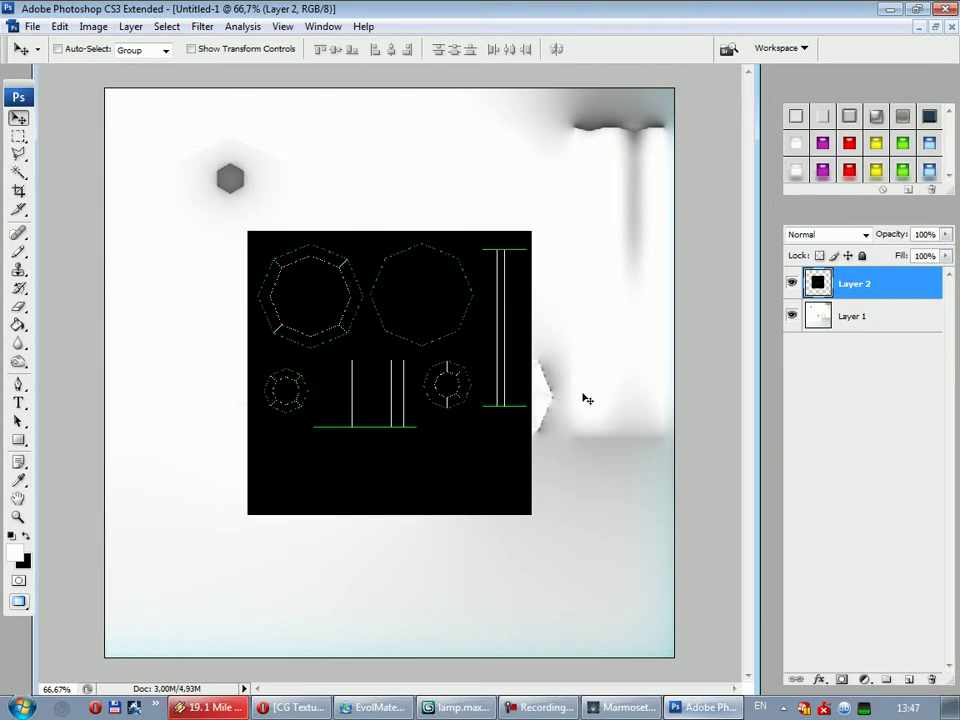
key("ctrl+z")
left_click(614, 707)
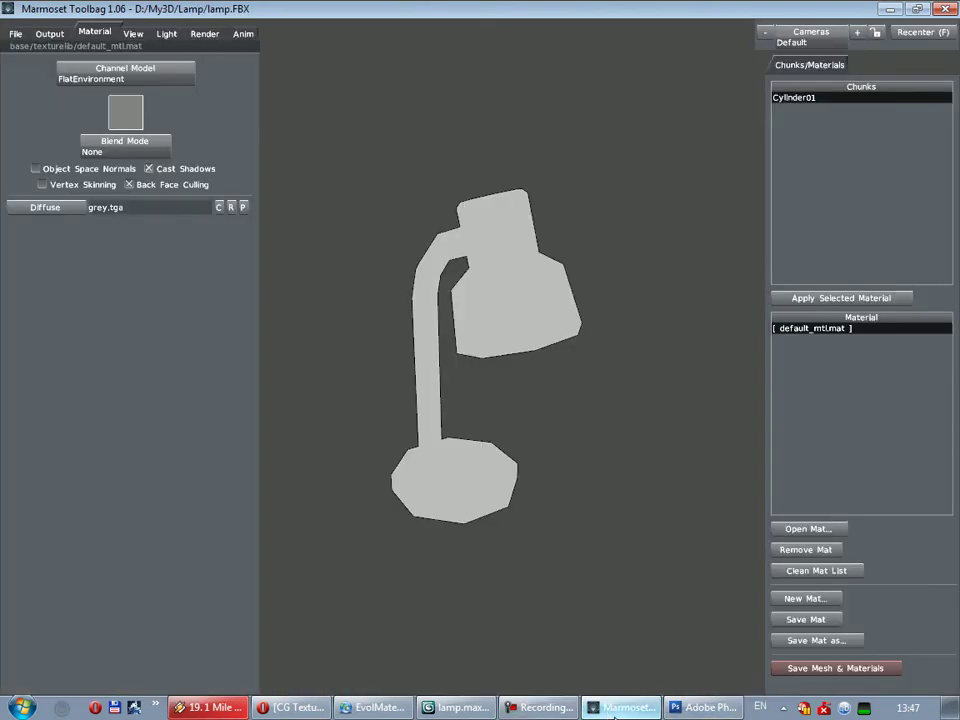
left_click(617, 710)
Save the rendered UV map as lamp_uv in Targa format and close its window
left_click(460, 707)
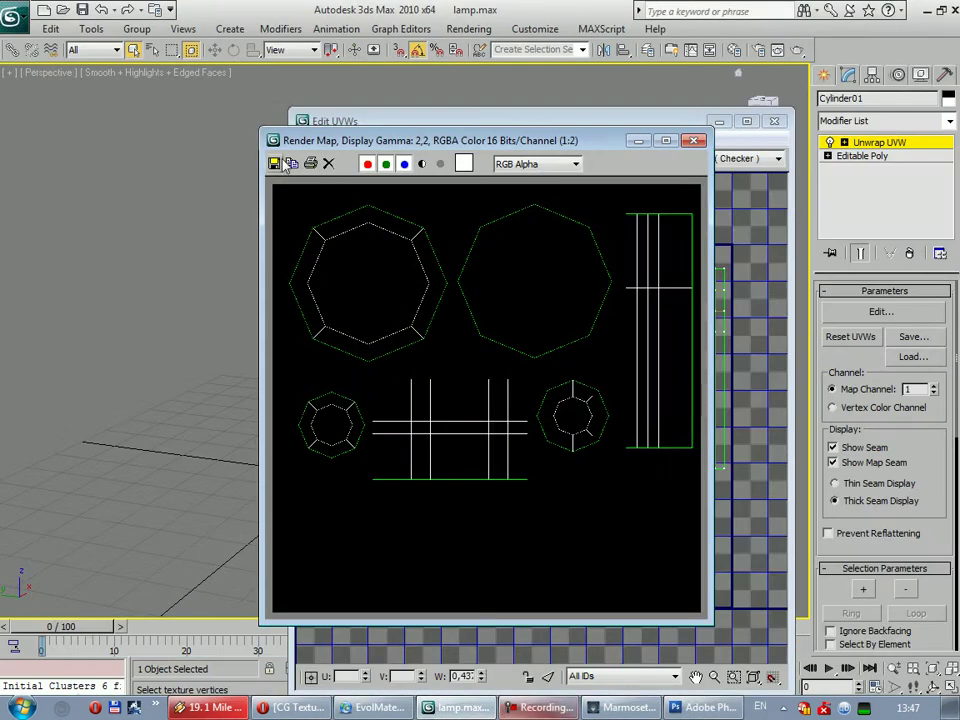
left_click_drag(300, 140, 273, 107)
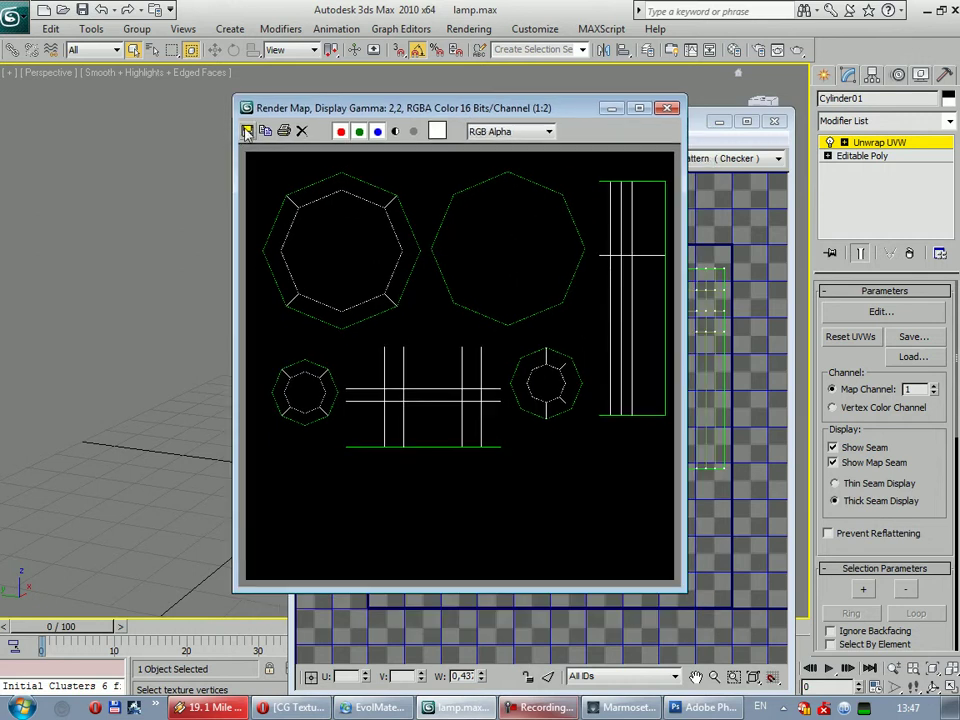
left_click(247, 132)
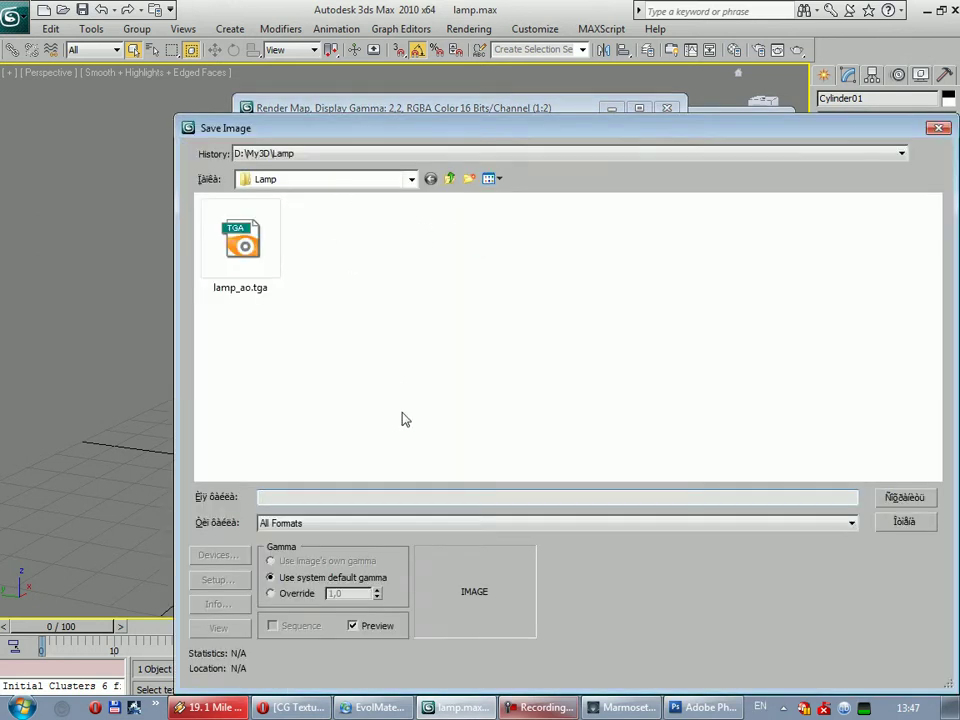
type("lamp_")
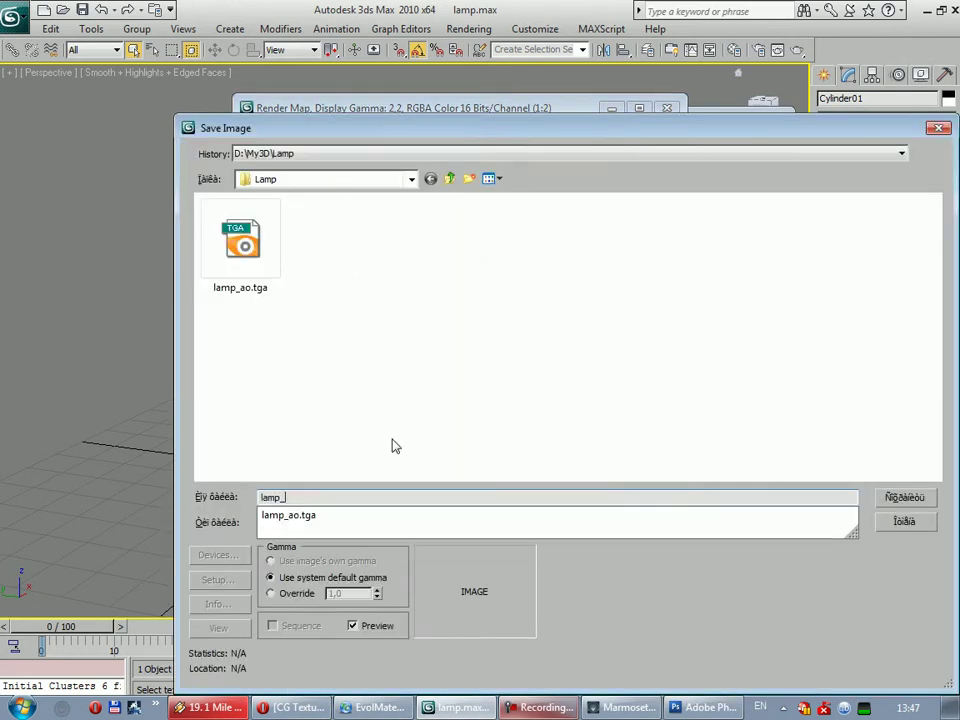
type("uv")
key("Return")
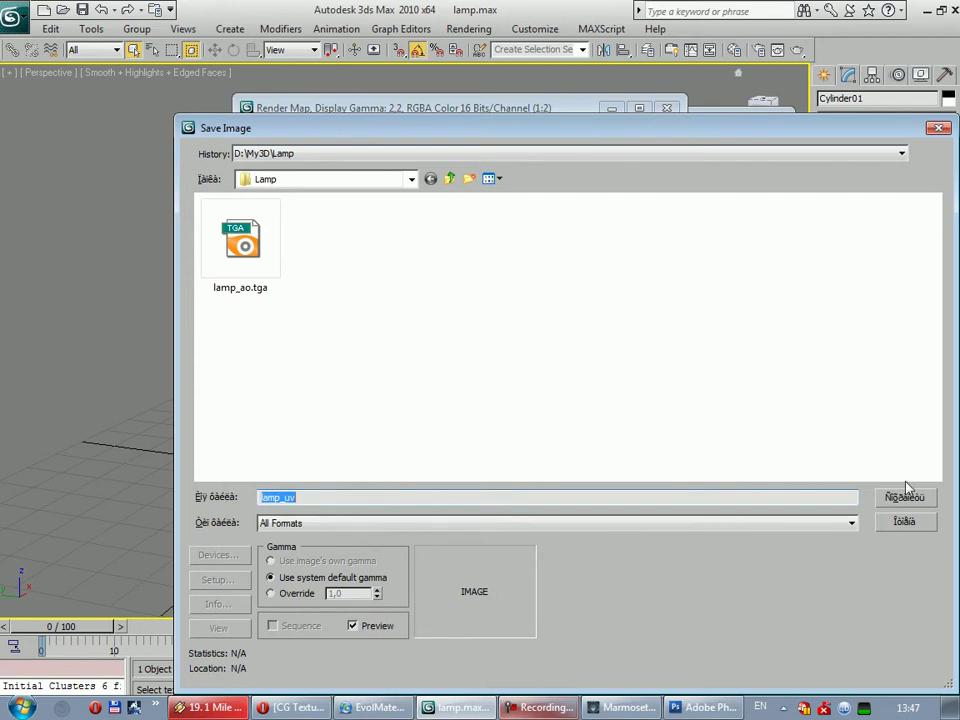
left_click(407, 526)
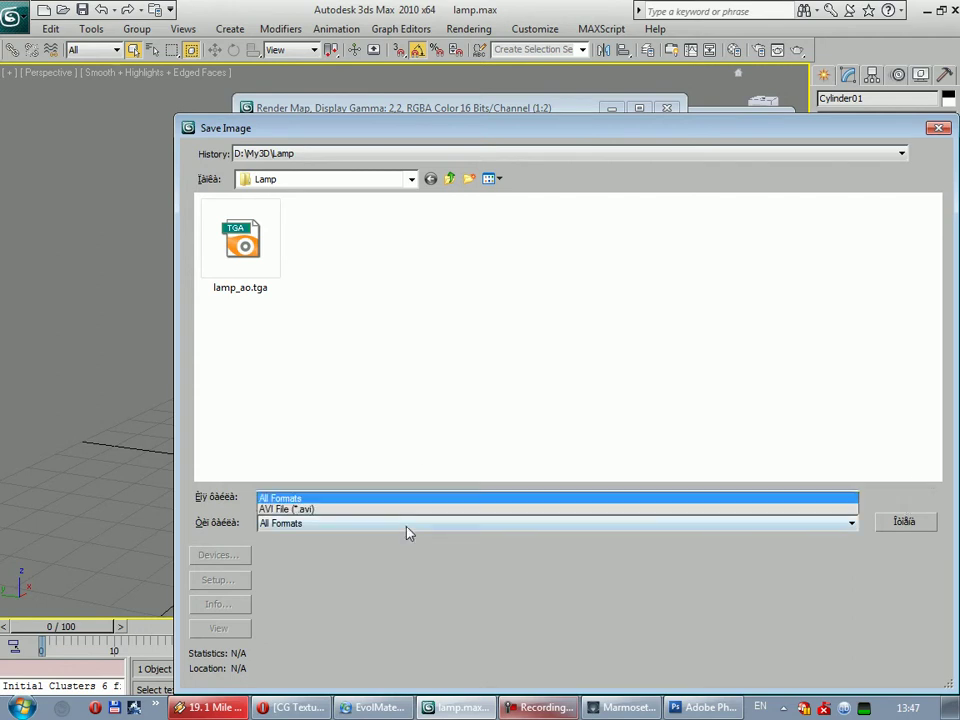
left_click(600, 437)
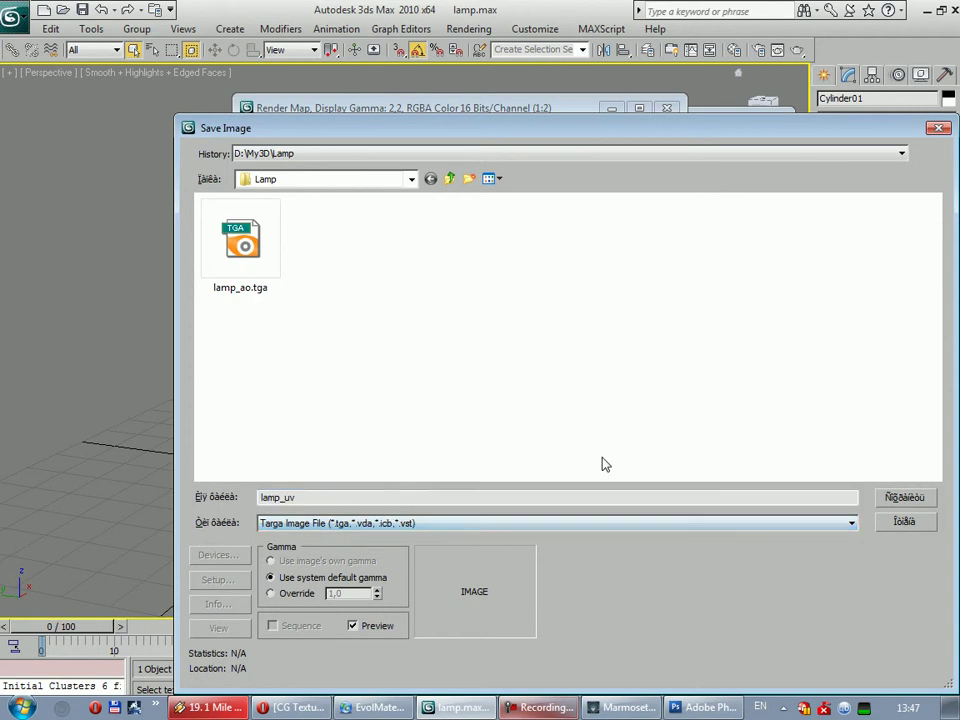
left_click(903, 497)
key("Return")
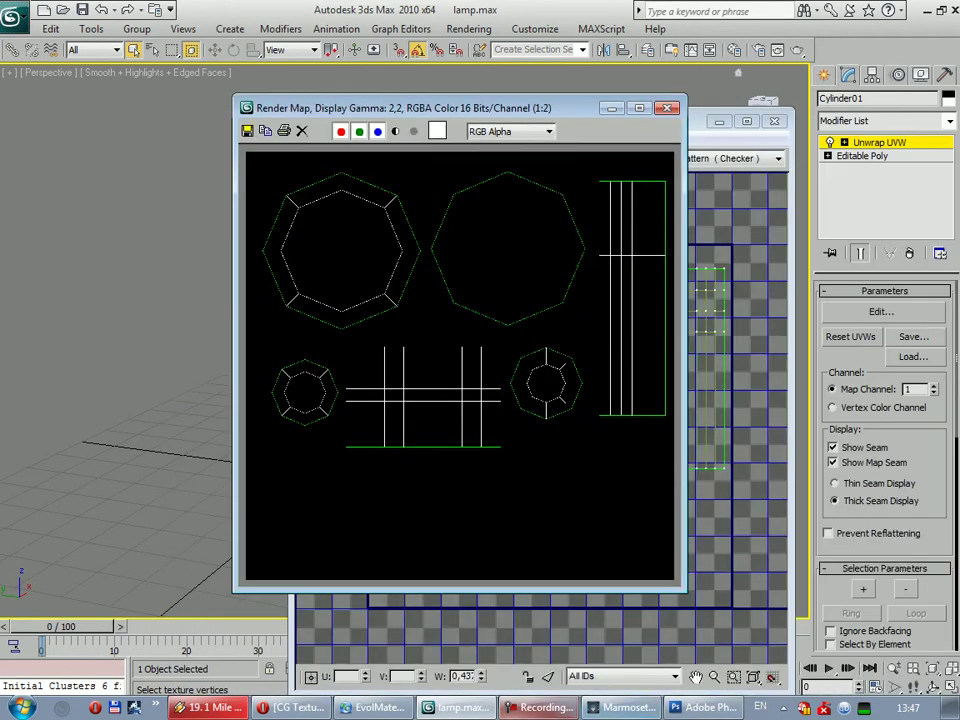
left_click(667, 107)
left_click(718, 702)
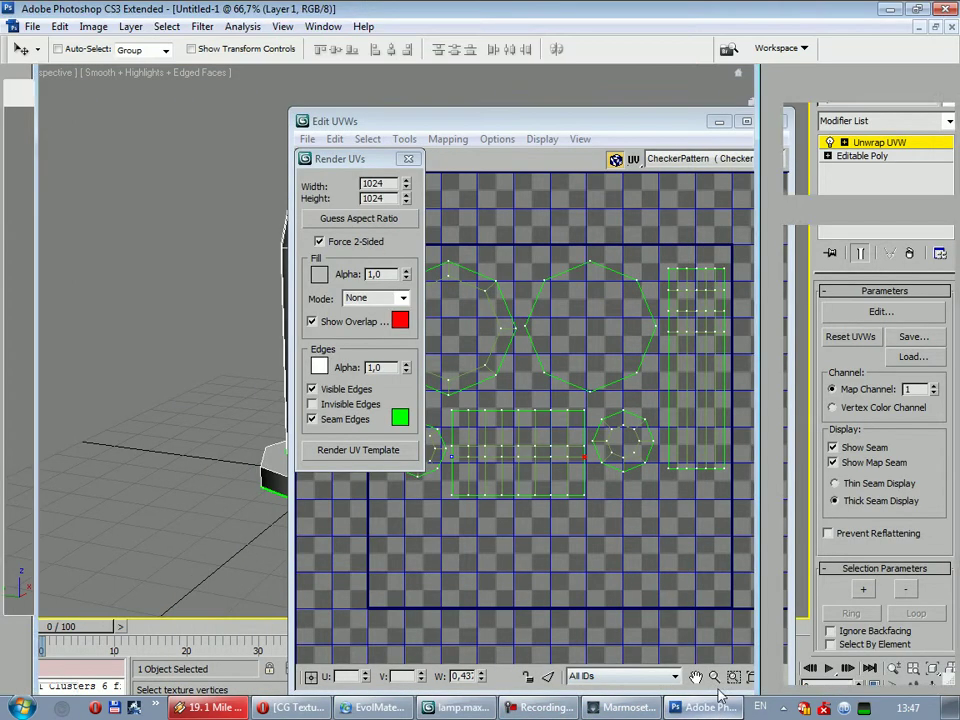
left_click(32, 26)
mouse_move(64, 124)
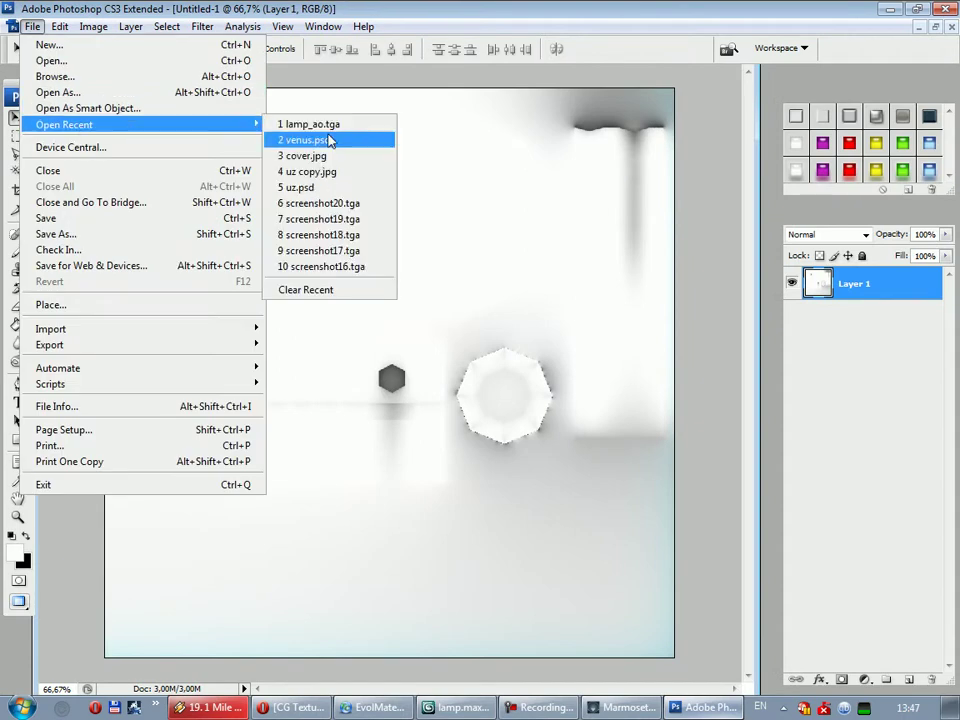
Open lamp_uv.tga and fill it with white
left_click(145, 62)
left_click(472, 166)
double_click(472, 168)
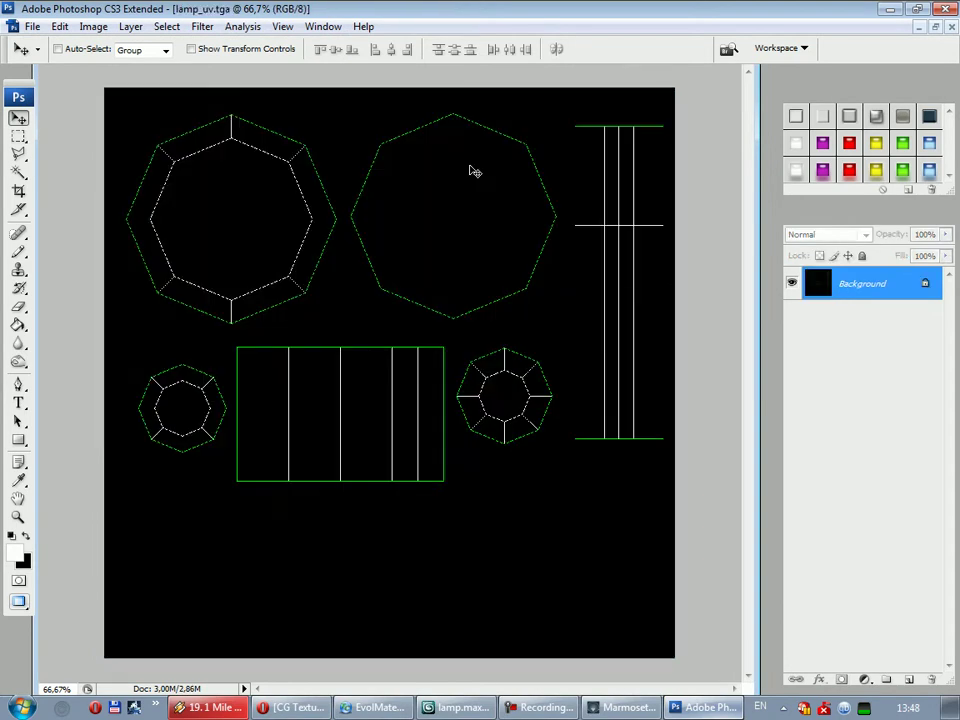
key("ctrl+BackSpace")
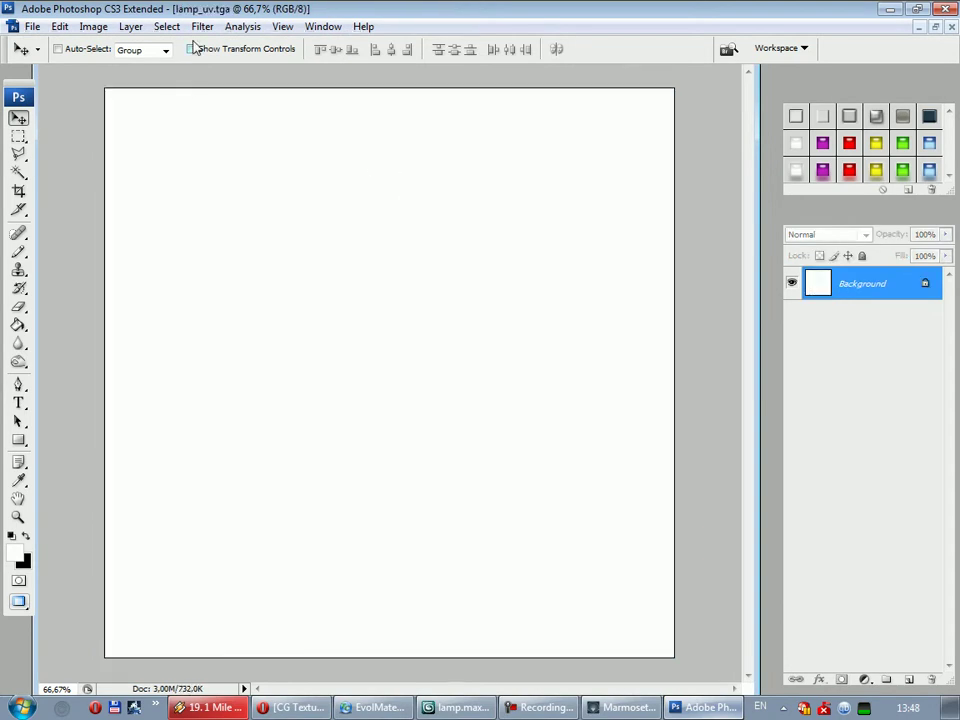
Load the saved UV channel as a selection and draw a small rectangular marquee
left_click(167, 26)
left_click(236, 296)
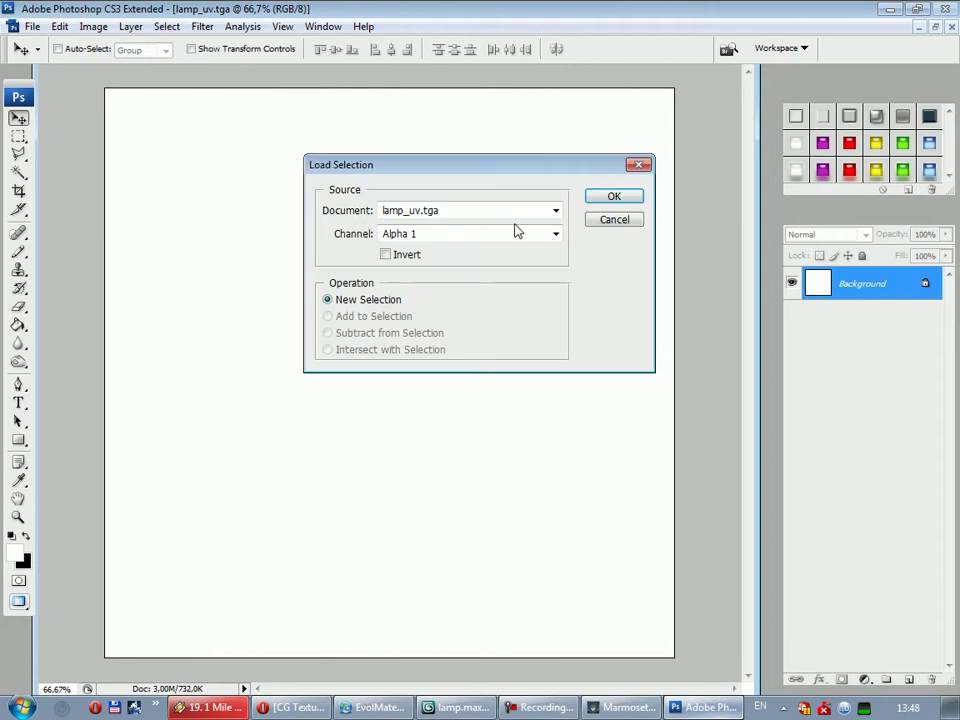
left_click(616, 196)
key("m")
left_click_drag(105, 90, 127, 104, "shift")
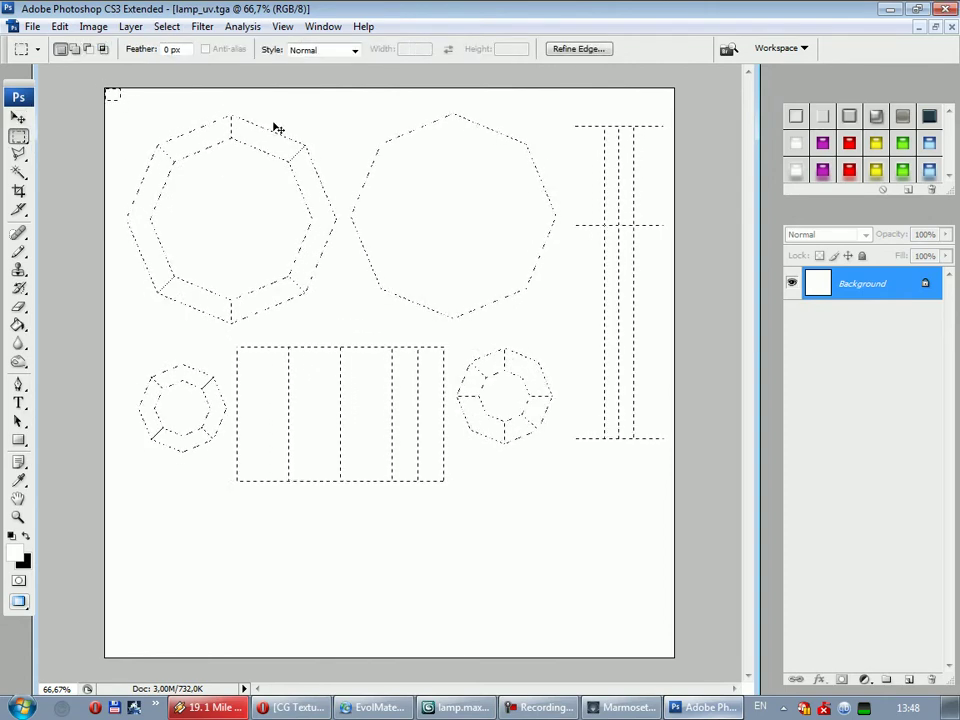
Close lamp_uv.tga without saving, paste the wireframe, then undo the paste
left_click(952, 25)
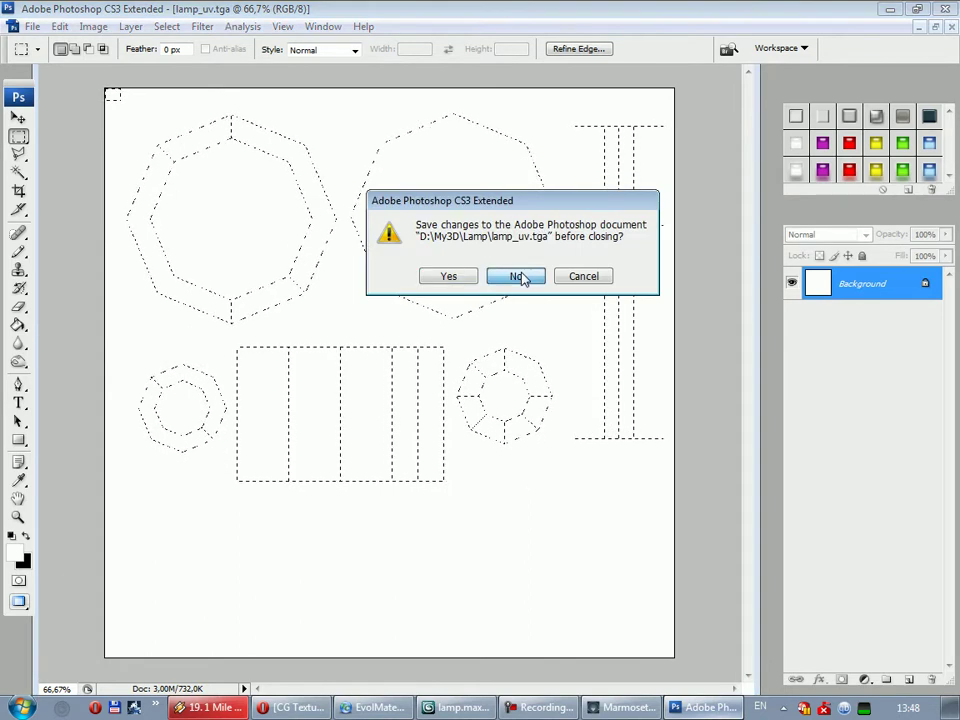
left_click(517, 275)
key("ctrl+v")
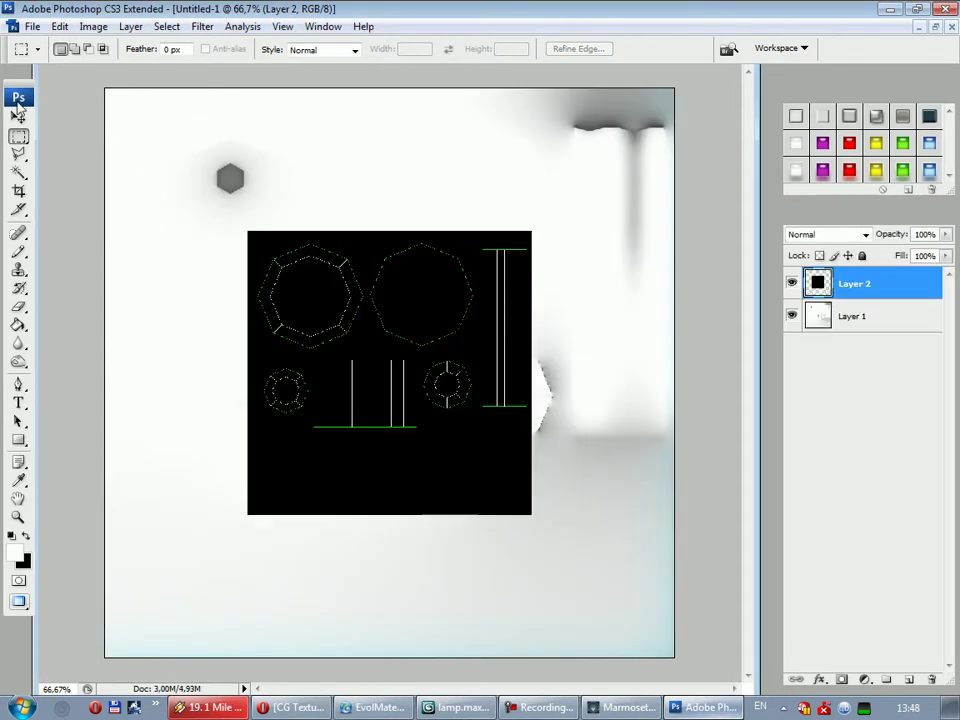
key("ctrl+z")
Reopen lamp_uv.tga from recent files and select the entire image
left_click(32, 26)
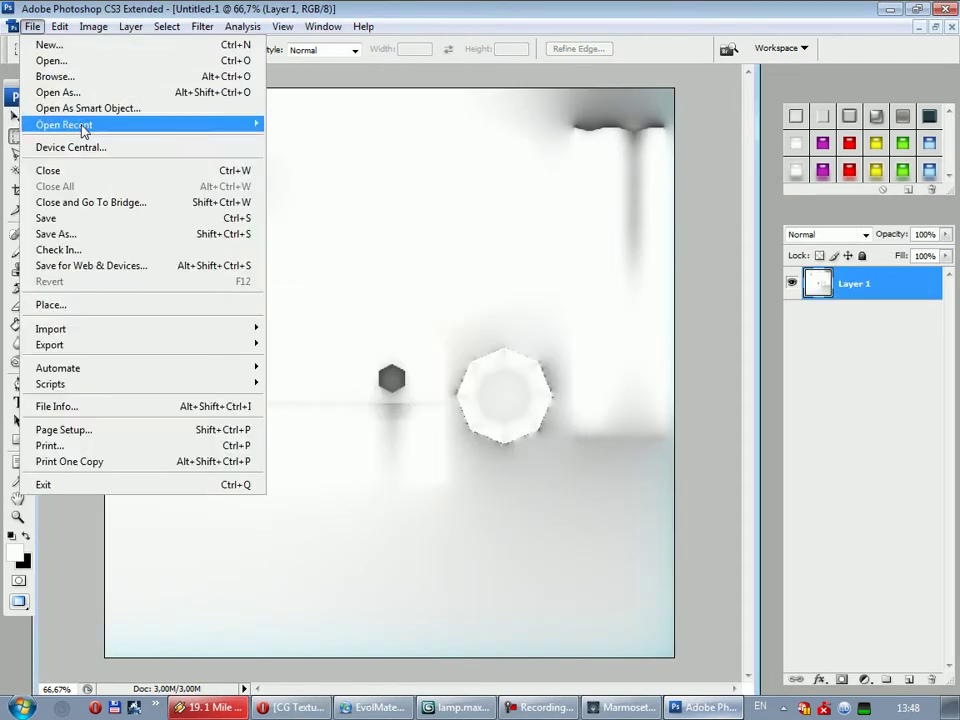
left_click(289, 127)
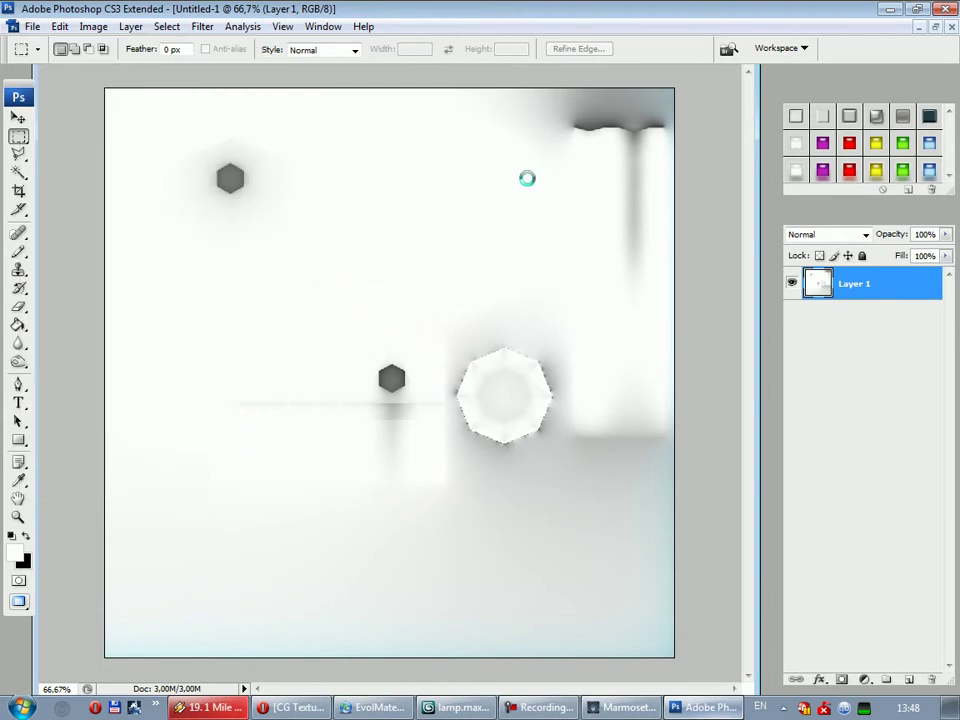
key("ctrl+a")
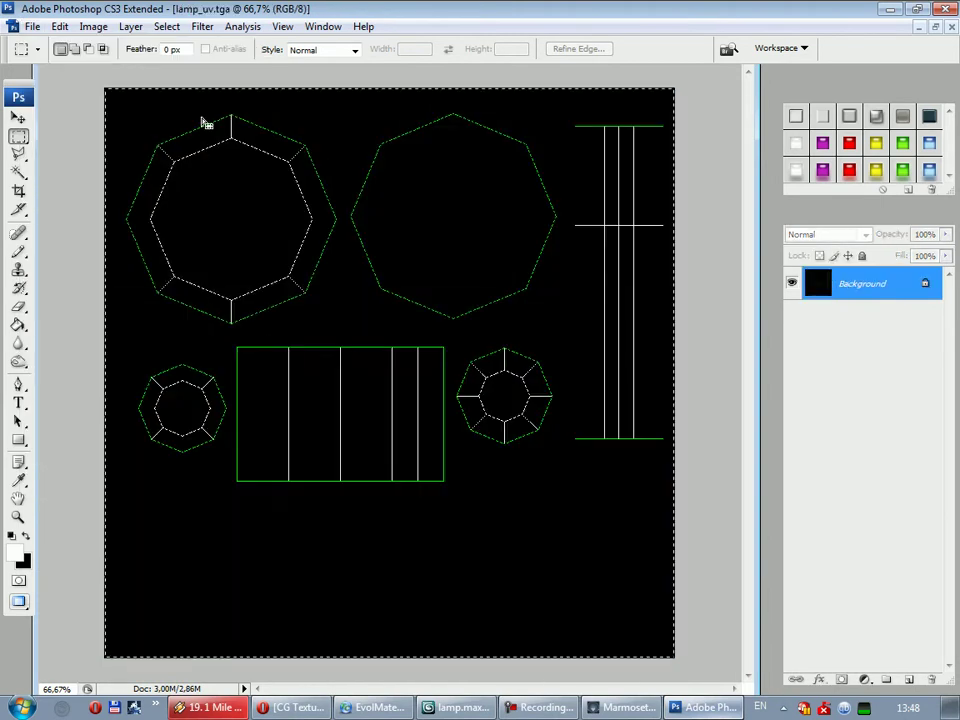
Paste the wireframe into Untitled-1 as Layer 2, trying Screen then Multiply blending
left_click(951, 27)
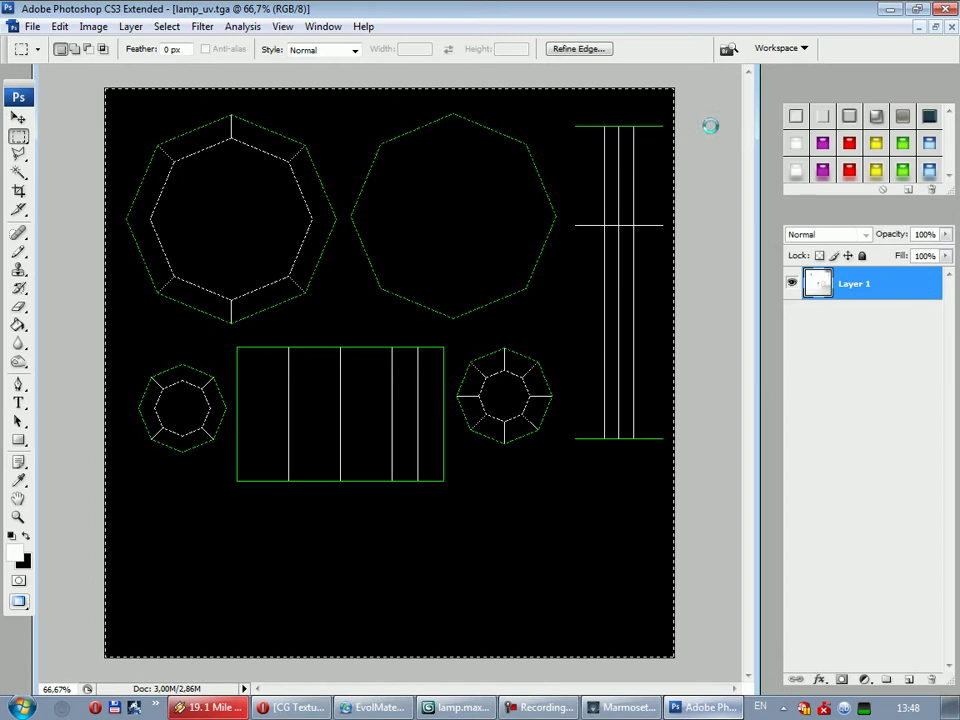
key("ctrl+v")
left_click(840, 238)
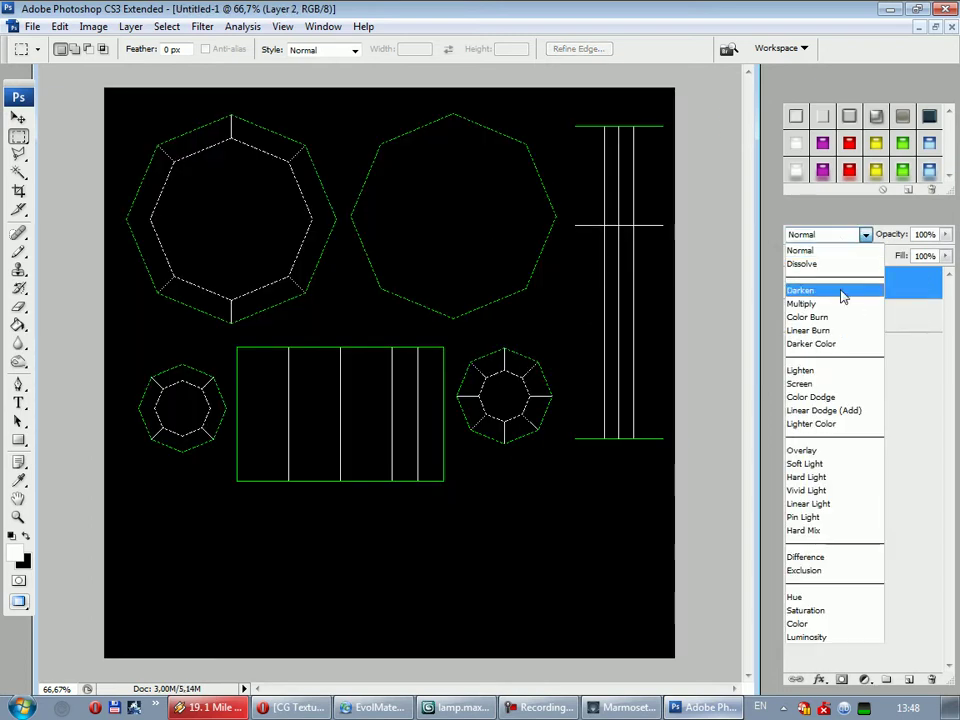
left_click(818, 381)
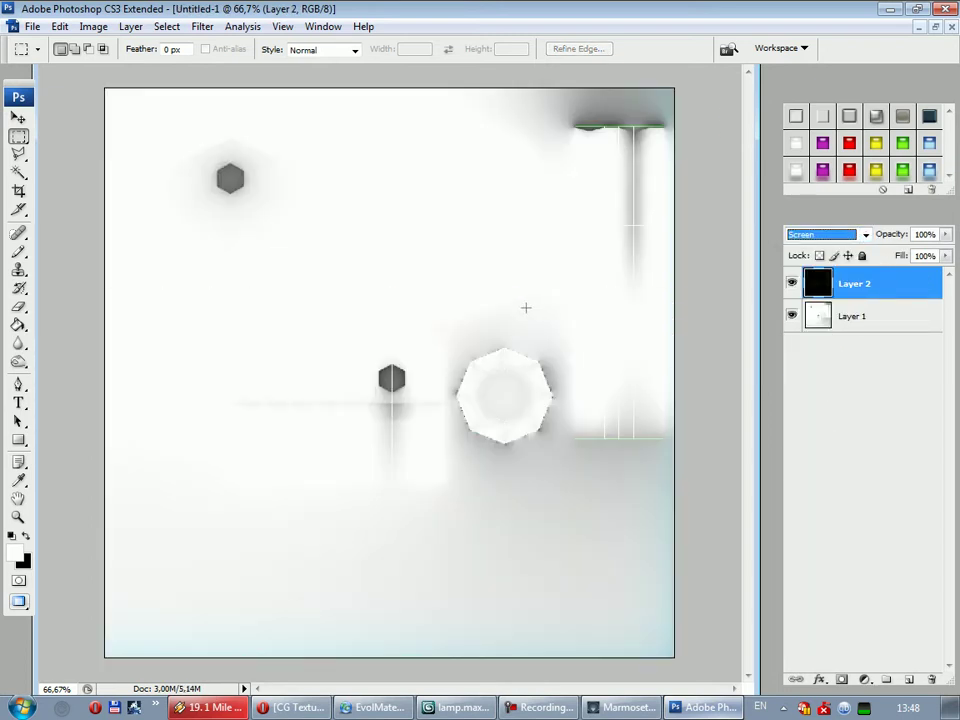
left_click(840, 240)
left_click(816, 302)
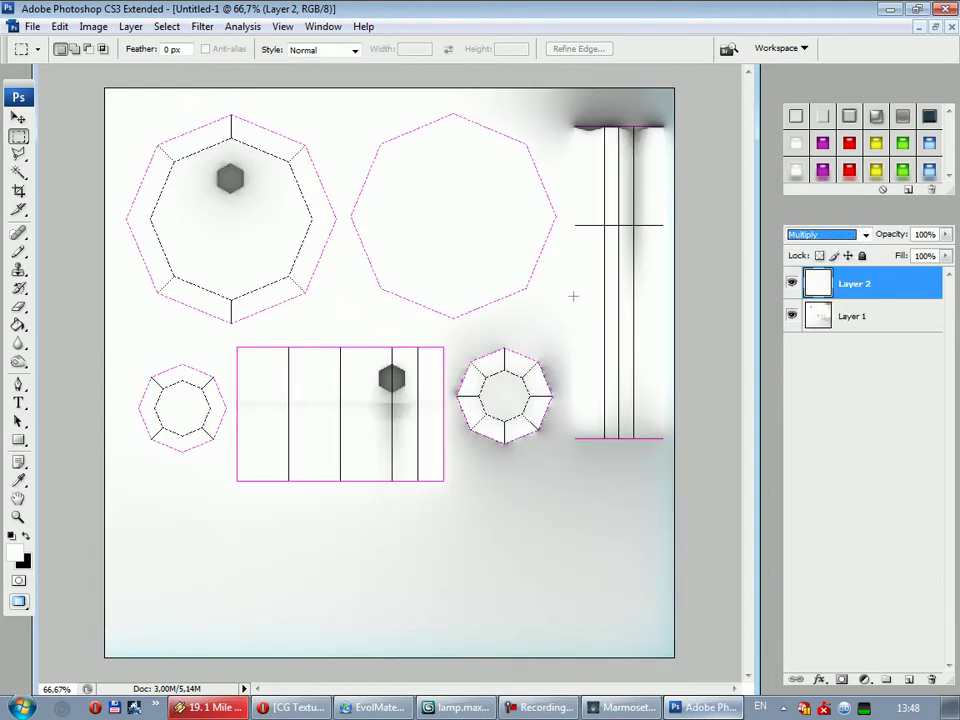
Zoom to 100% and settle the wireframe layer's blend mode on Multiply
key("ctrl+plus")
key("Up")
key("Up")
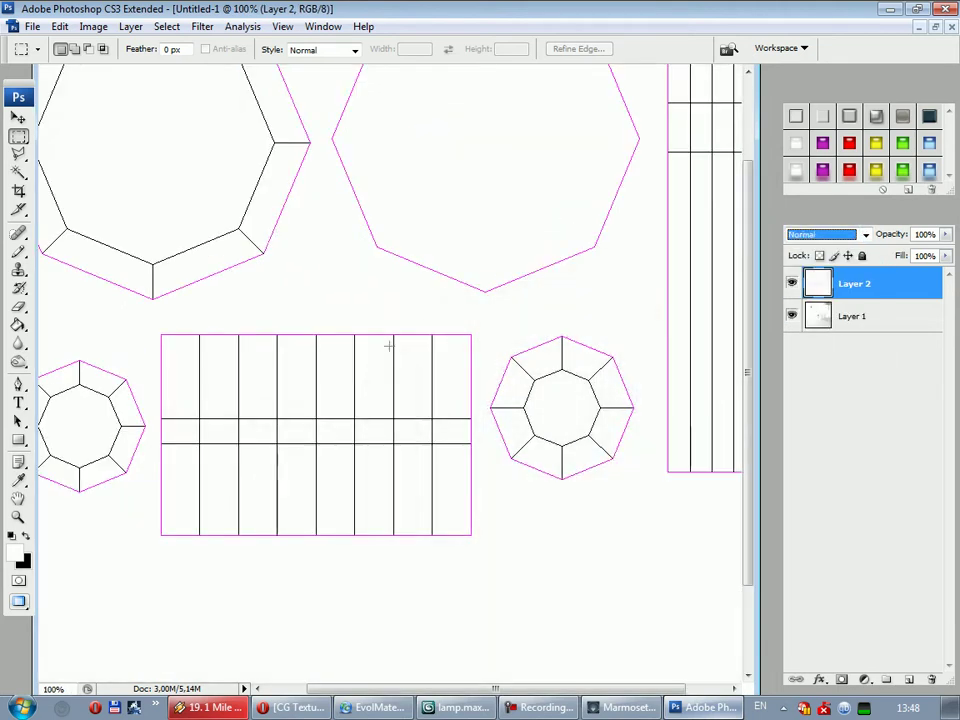
key("Down")
key("alt+Down")
key("Down")
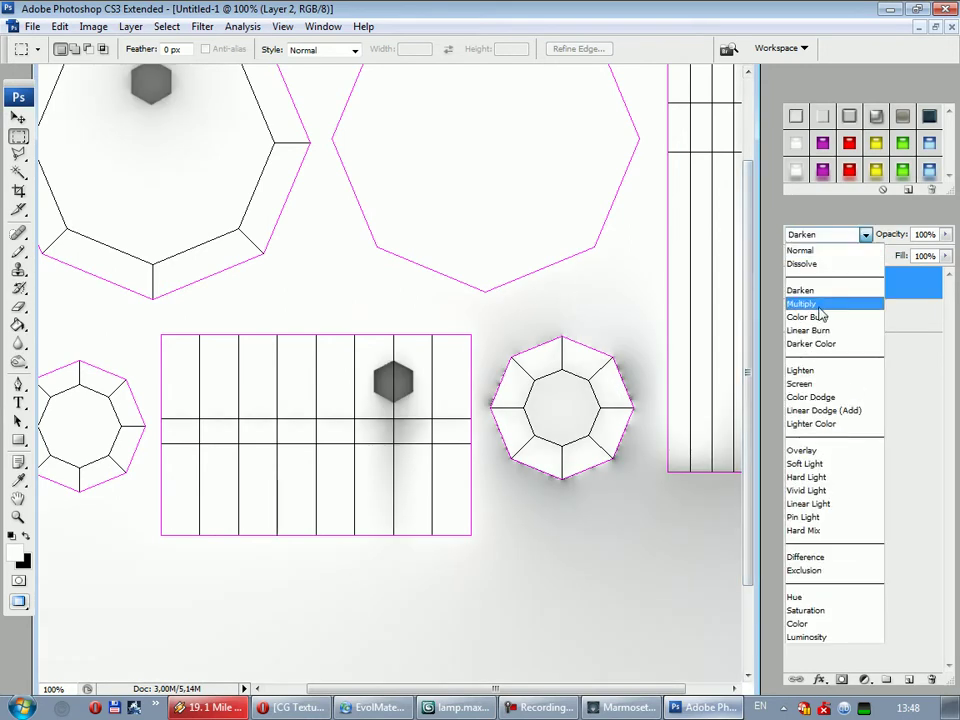
key("Return")
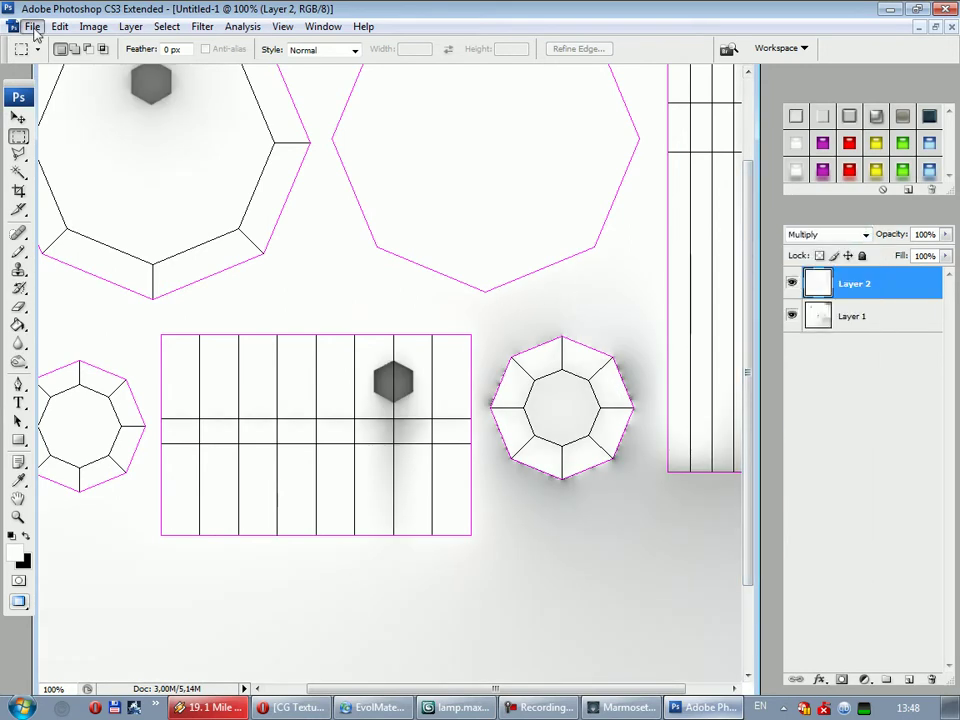
Save the layered texture as lamp_textured.psd, accepting the compatibility option
left_click(32, 26)
left_click(110, 237)
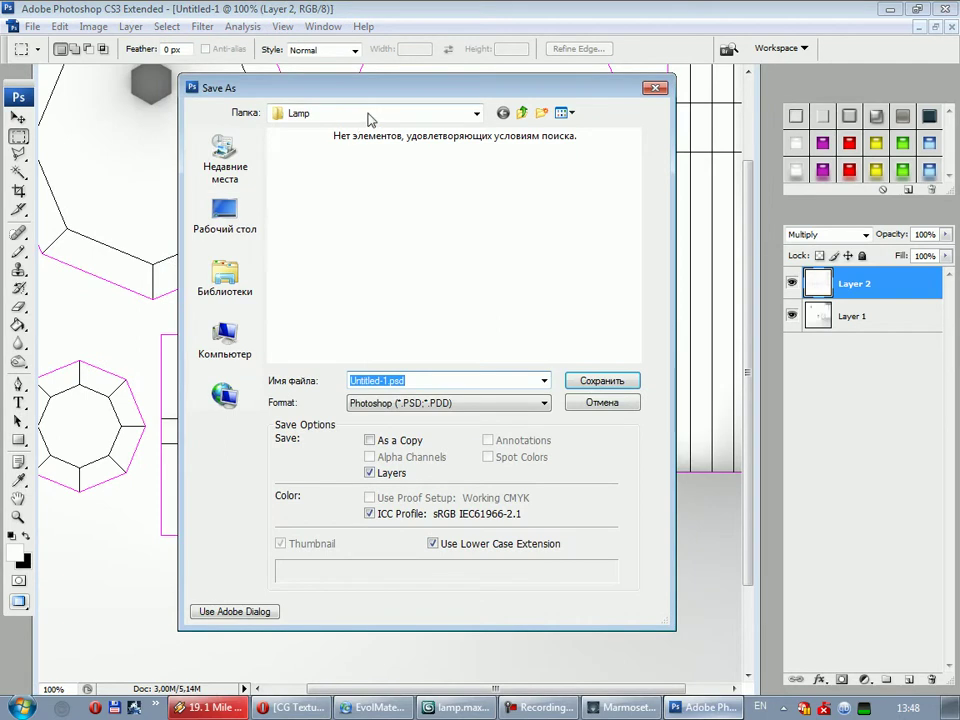
type("lamo")
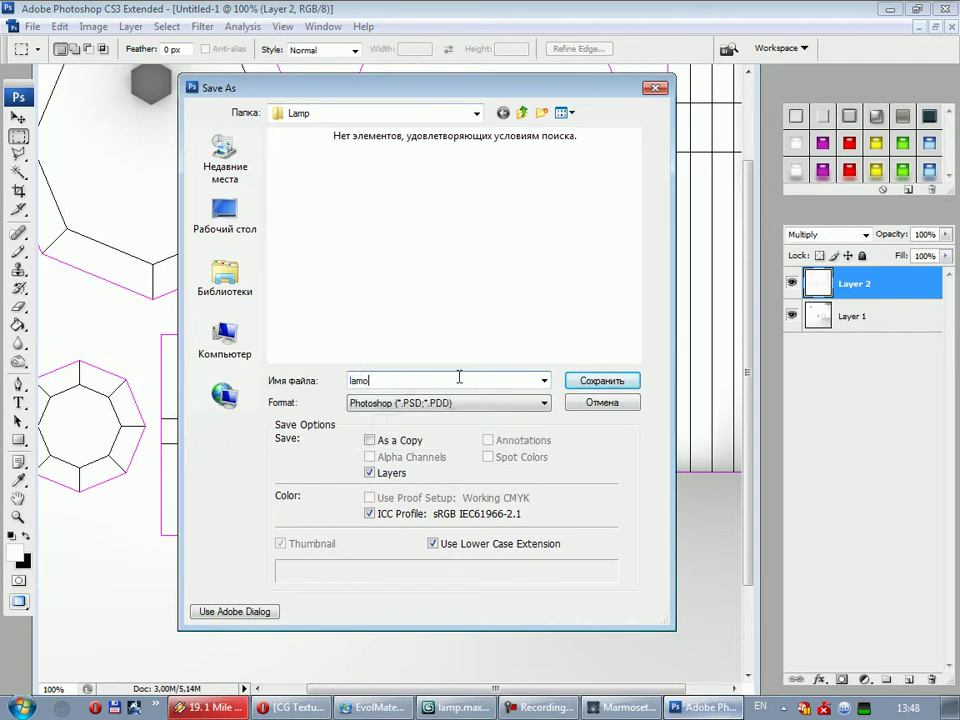
key("BackSpace")
type("p_texture")
type("d")
key("Return")
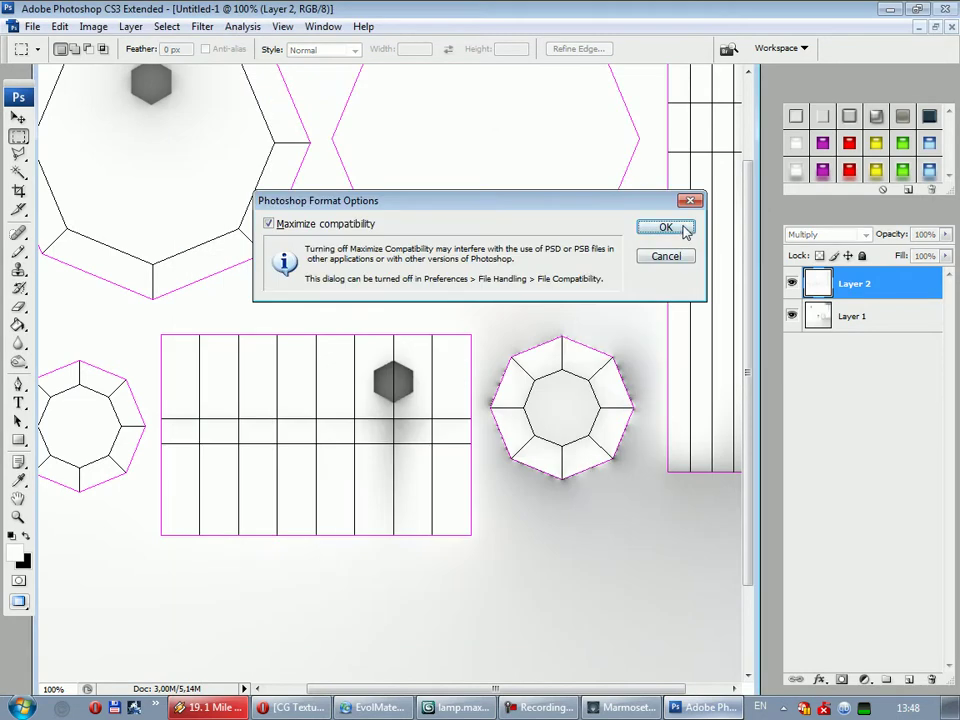
left_click(681, 227)
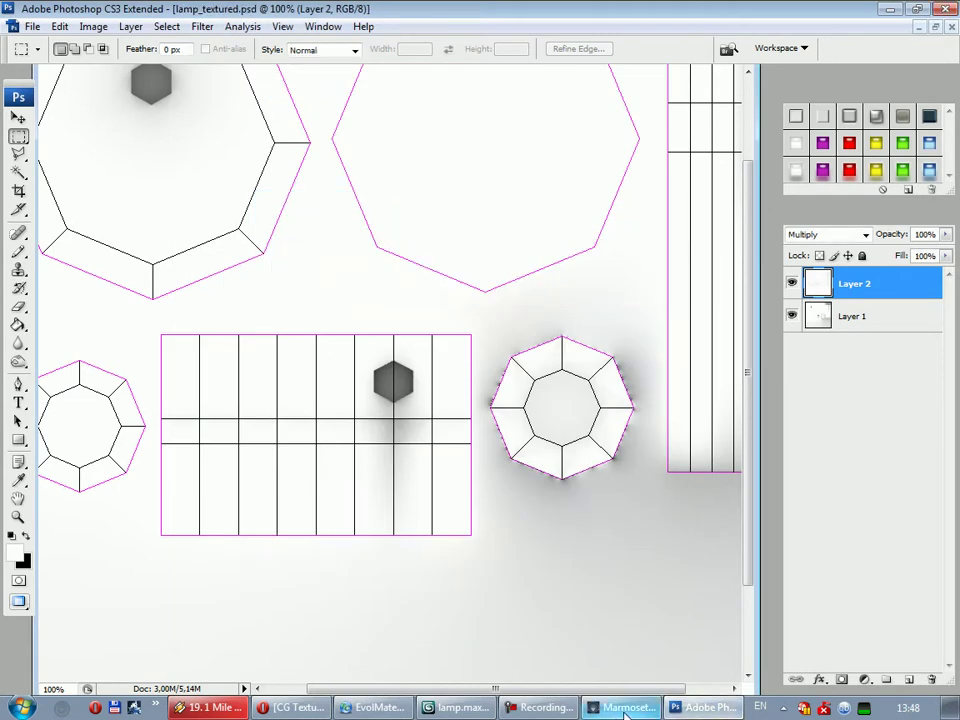
left_click(625, 710)
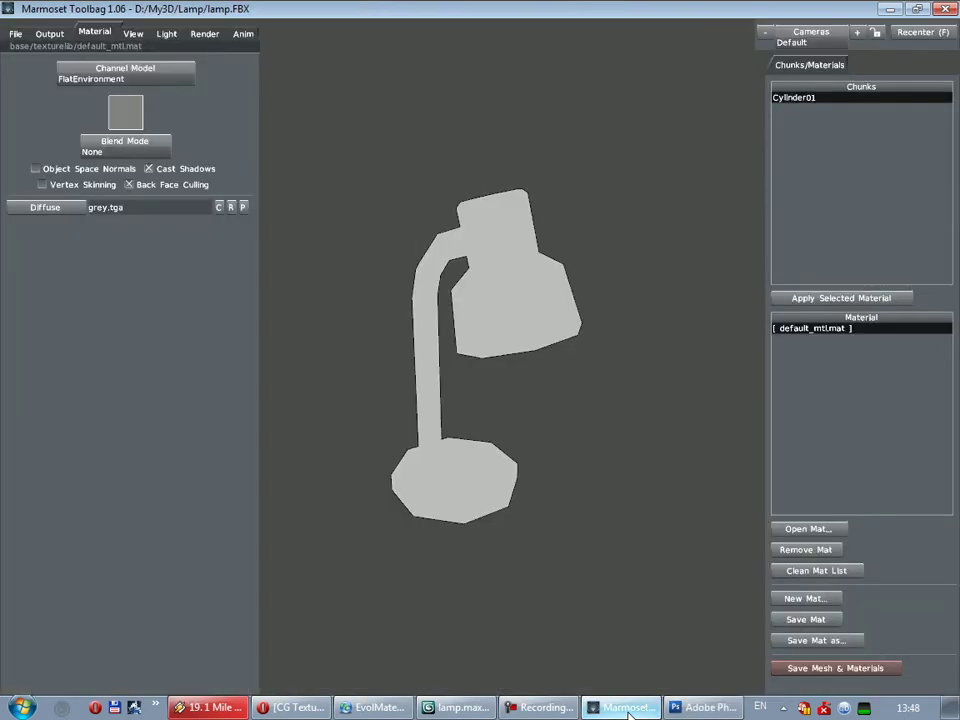
Assign lamp_textured.psd as the lamp's diffuse map and orbit to inspect it
left_click(43, 210)
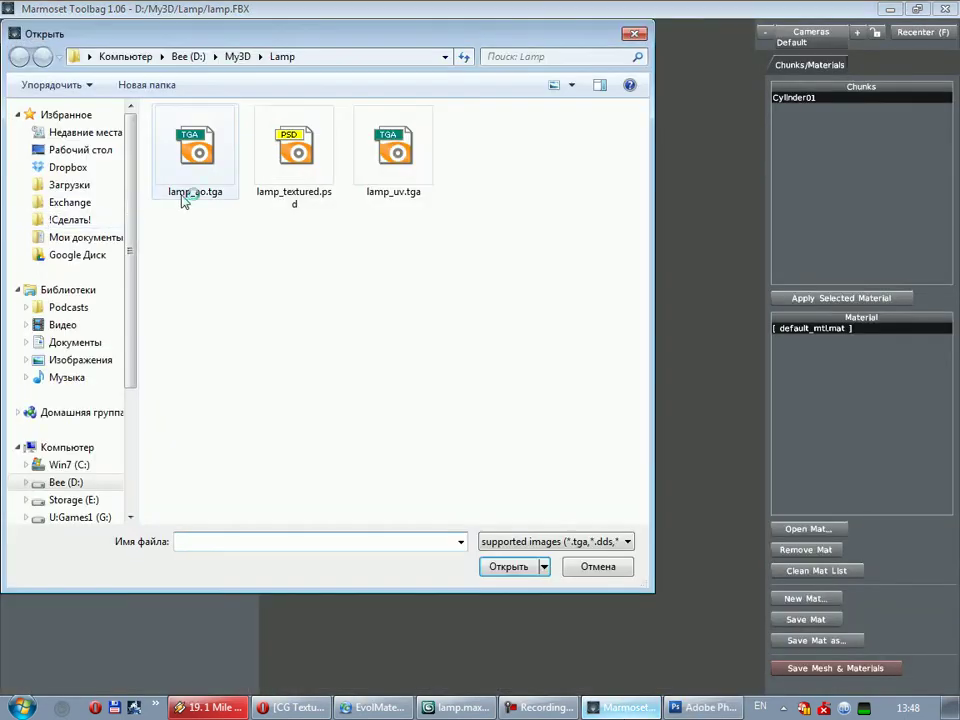
double_click(324, 170)
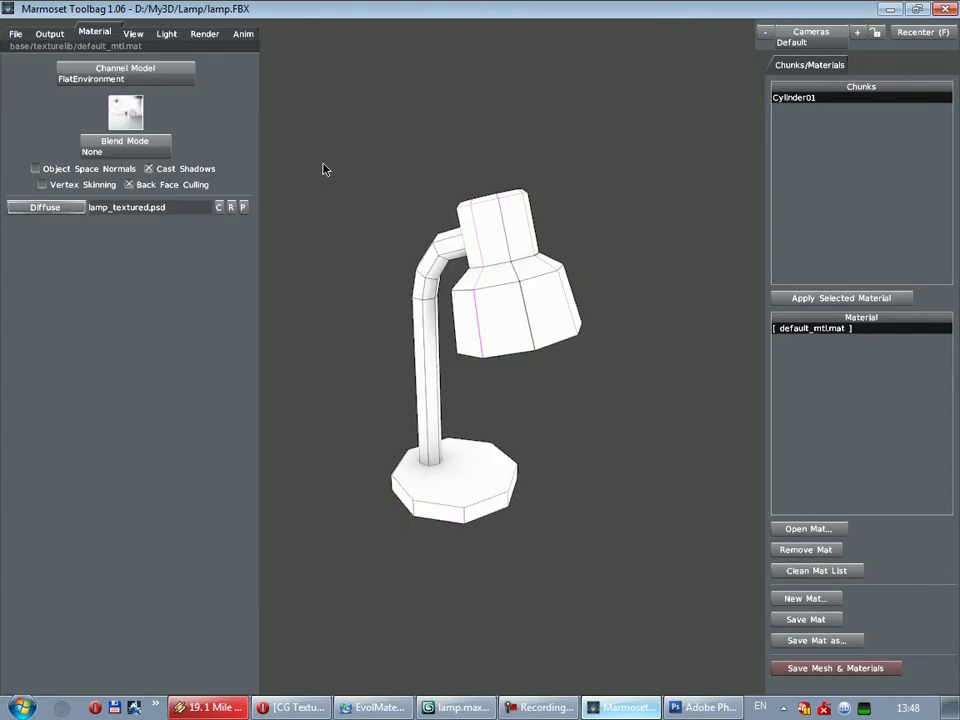
left_click_drag(456, 418, 447, 413)
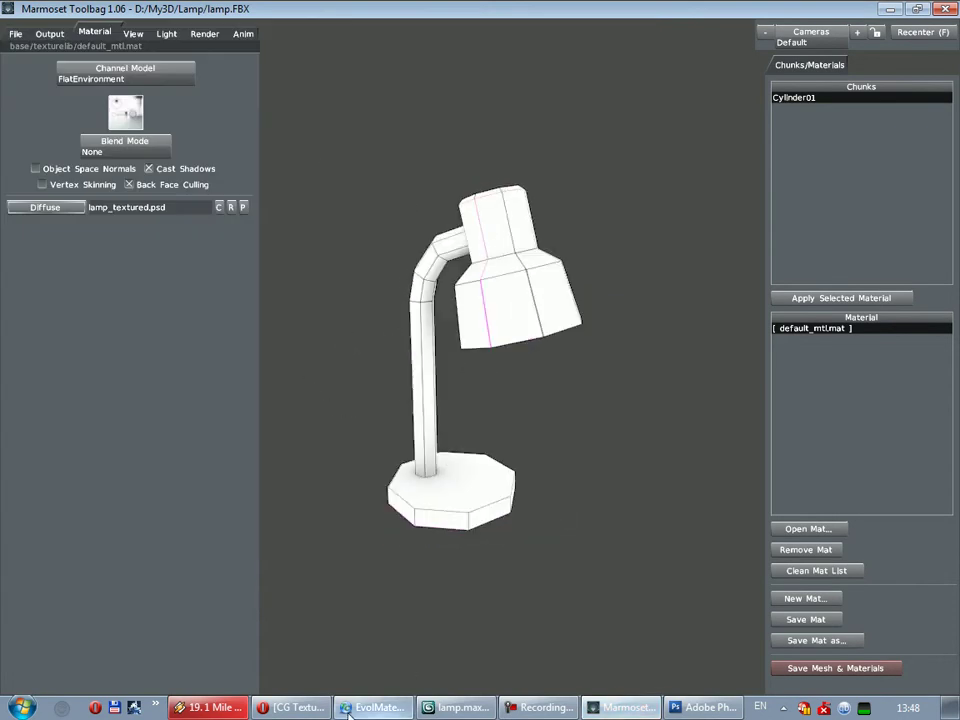
left_click(312, 708)
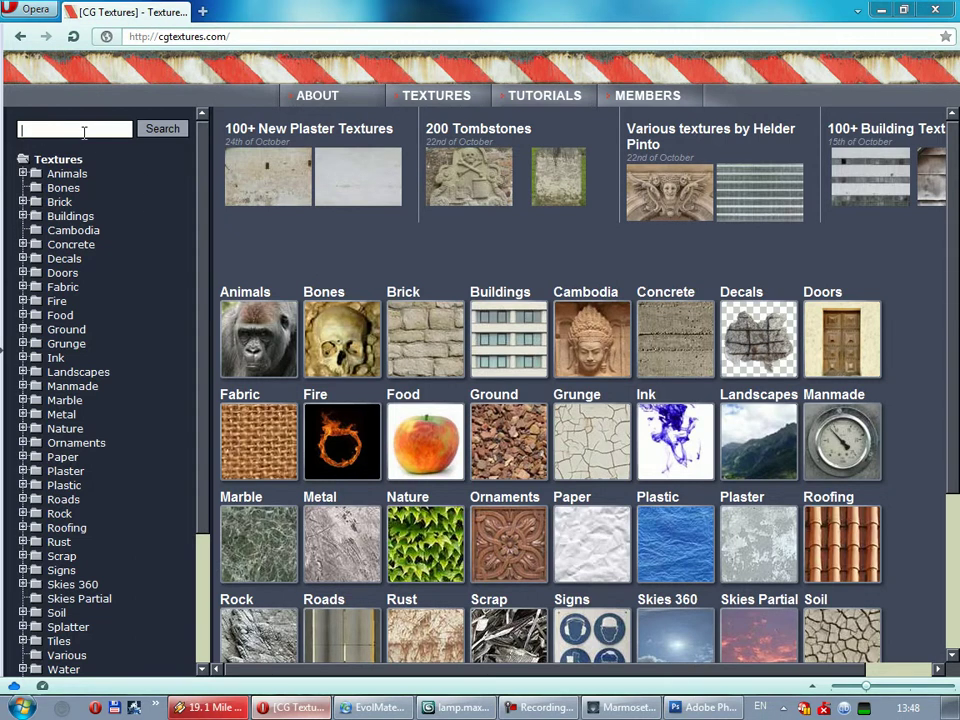
Search CG Textures for 'painted metal' and open the green MetalPainted0064 texture in a new tab
type("painted metal")
key("Return")
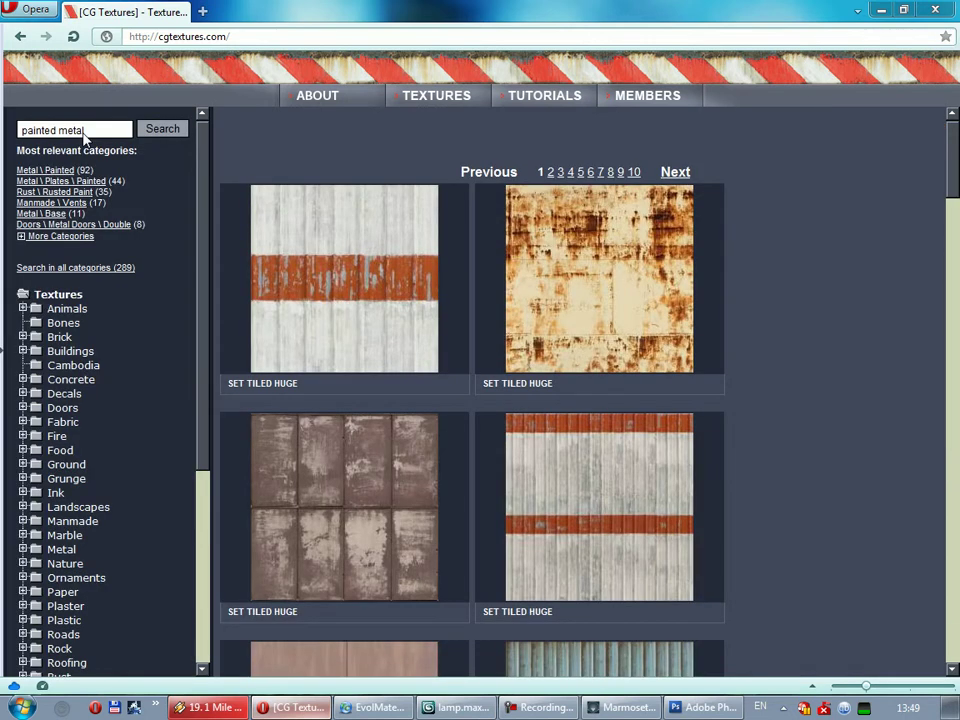
scroll(797, 328, "down", 5)
scroll(788, 319, "down", 5)
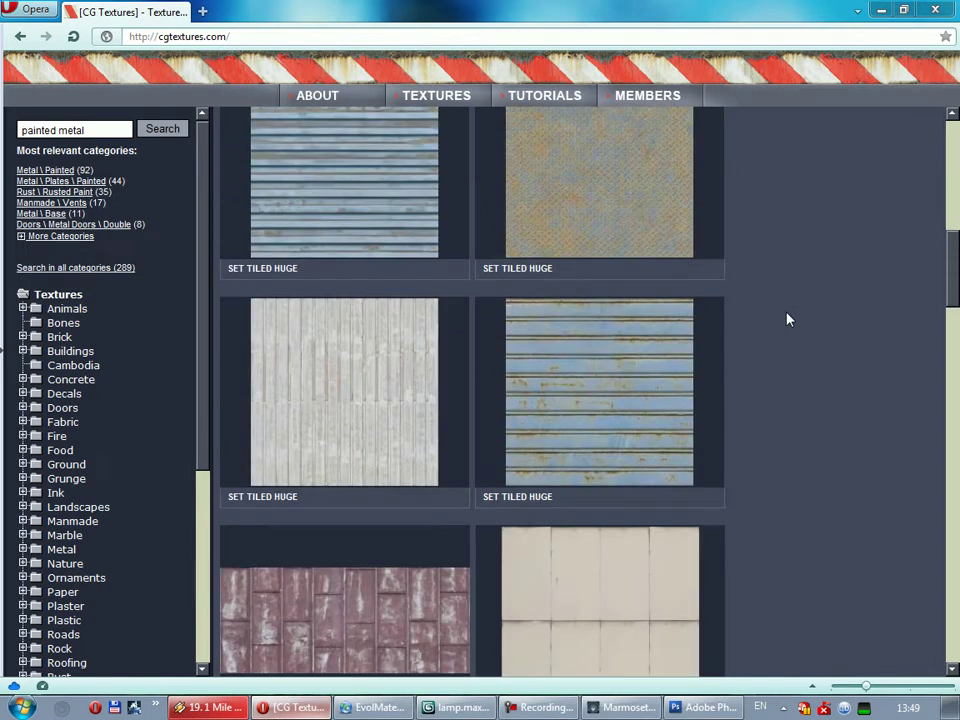
scroll(788, 319, "down", 3)
scroll(795, 314, "down", 3)
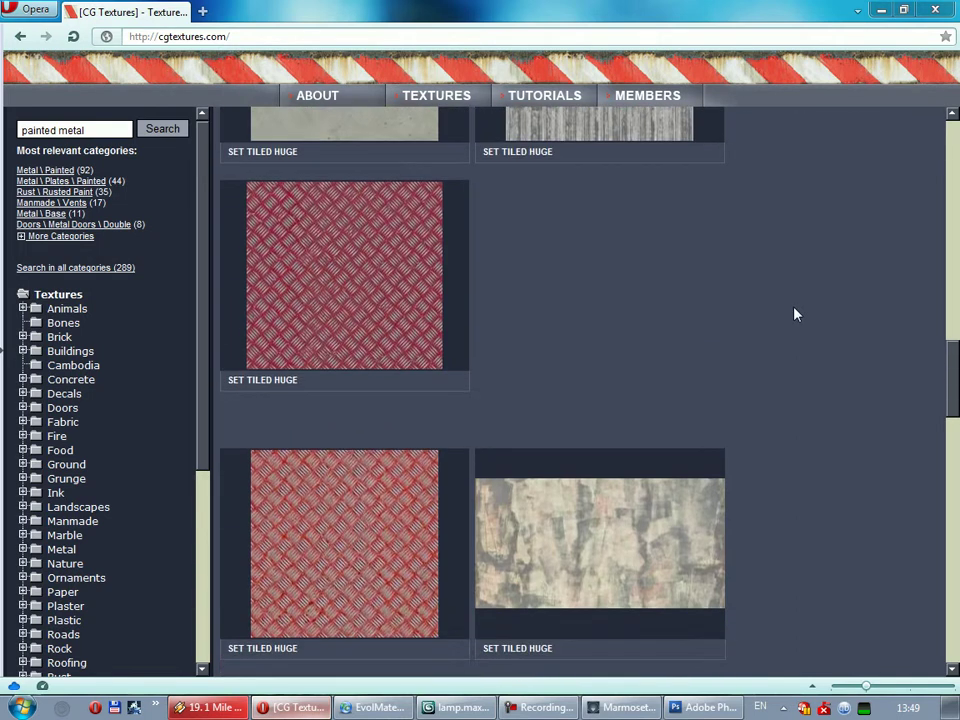
scroll(790, 318, "down", 3)
scroll(840, 330, "down", 3)
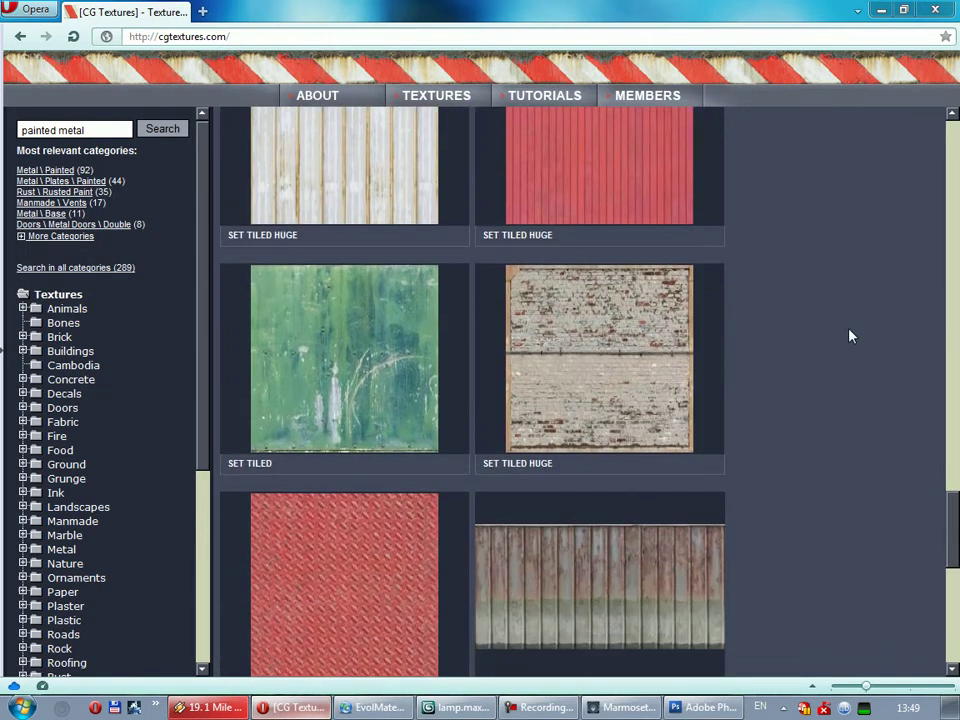
middle_click(381, 393)
Open the small version of the green texture, then return to its detail page
left_click(270, 12)
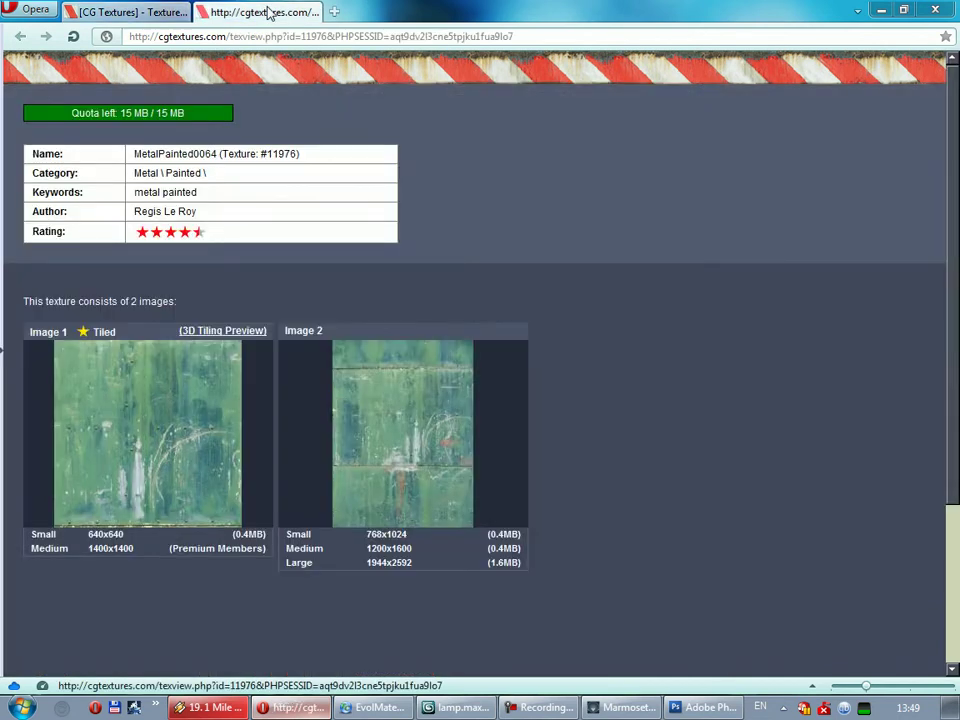
left_click(115, 536)
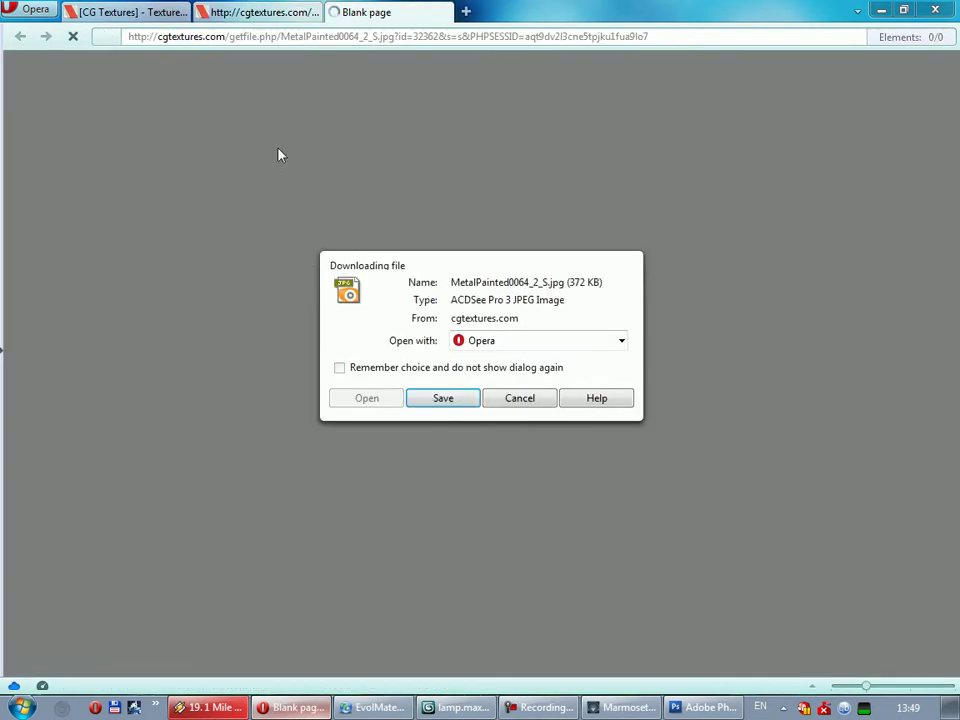
left_click(381, 404)
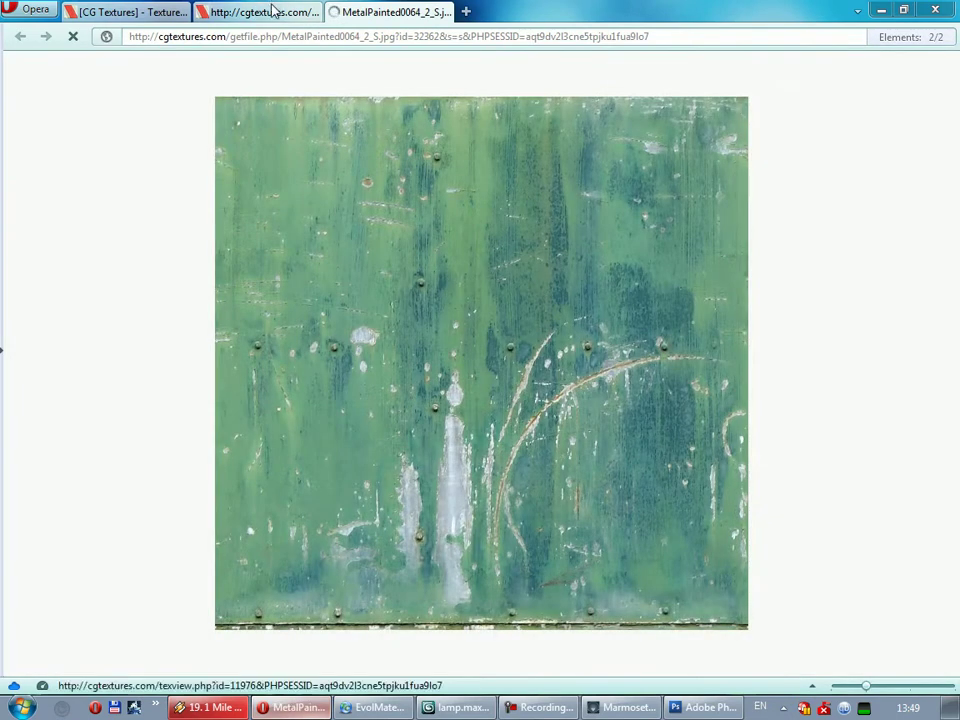
left_click(280, 20)
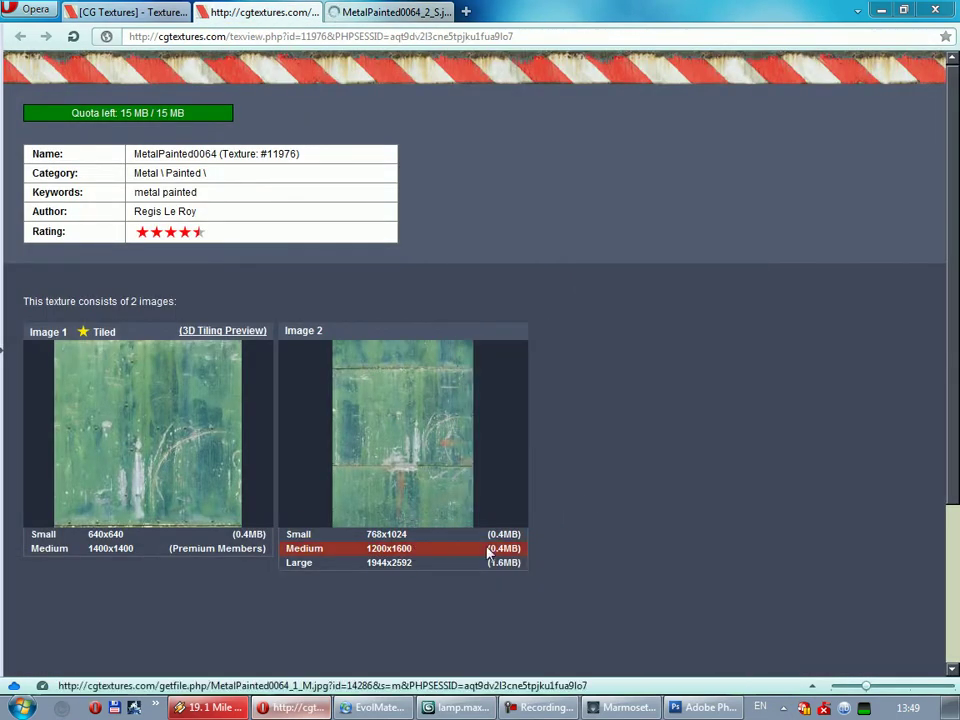
Open the large 1944×2592 MetalPainted0064 image and copy it to the clipboard
left_click(386, 564)
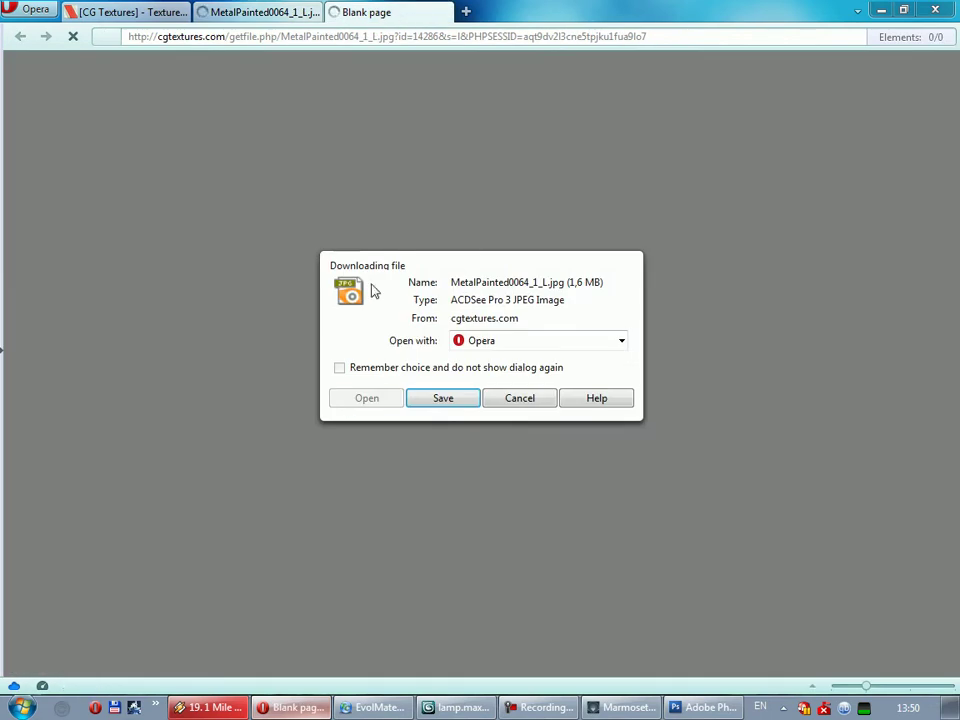
left_click(517, 398)
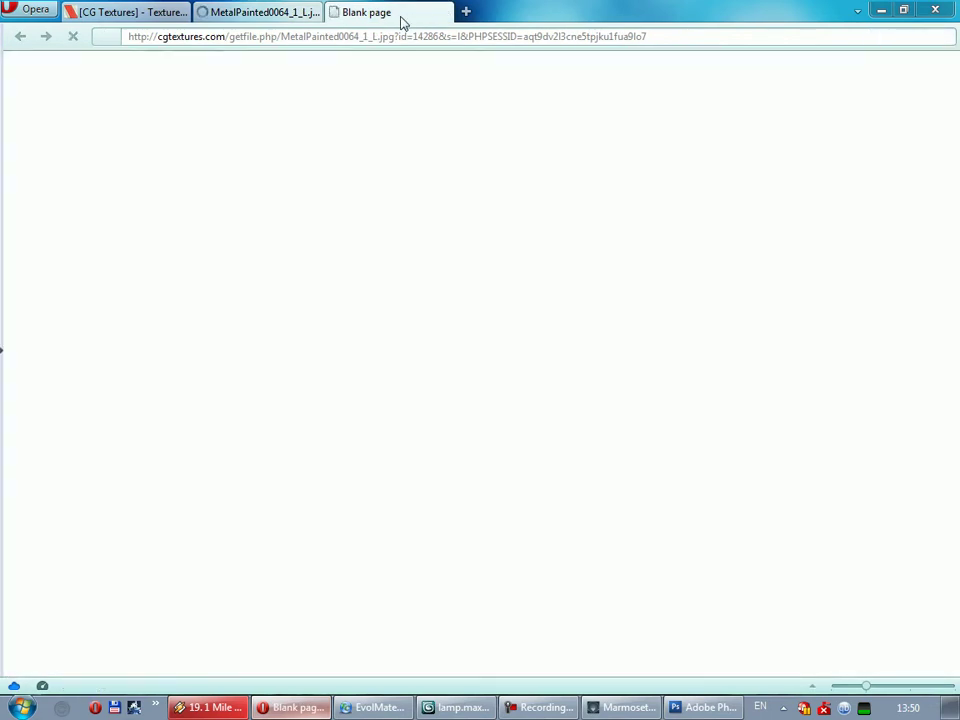
left_click(598, 267)
scroll(491, 211, "down", 3)
scroll(489, 210, "down", 2)
left_click(566, 332)
right_click(520, 316)
left_click(610, 392)
key("alt+Tab")
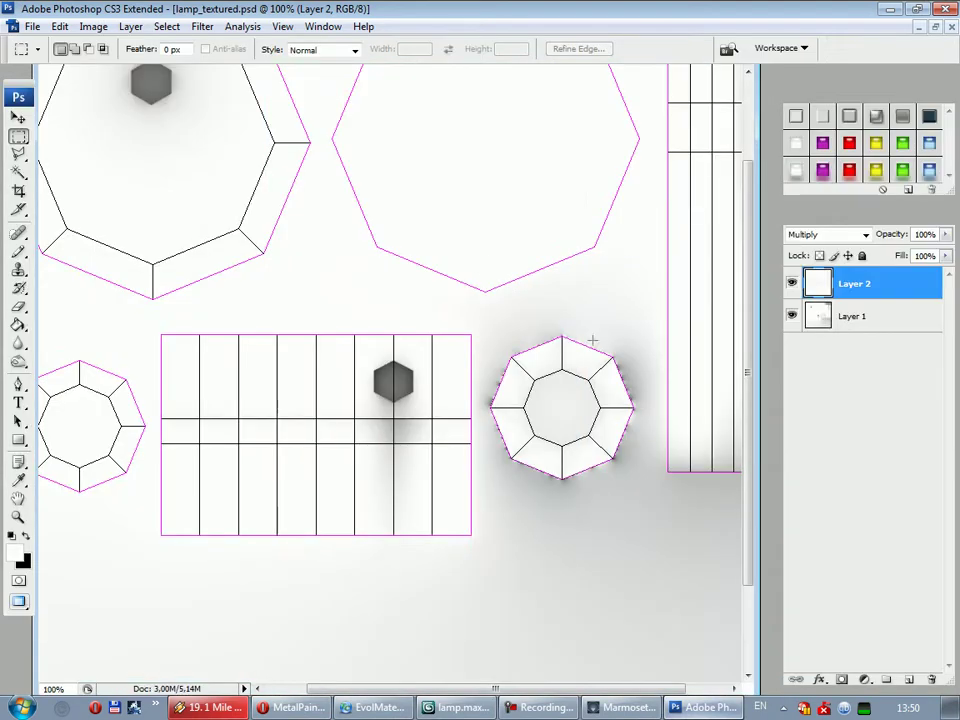
Create a new 1944×2592 document sized to the clipboard's green metal texture
key("ctrl+minus")
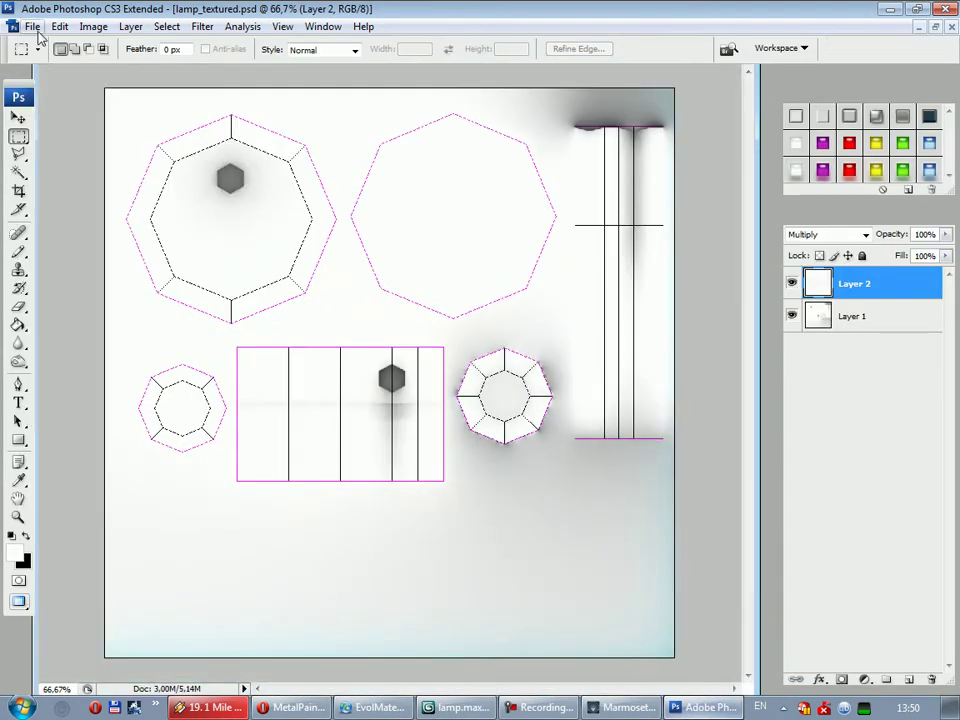
left_click(25, 118)
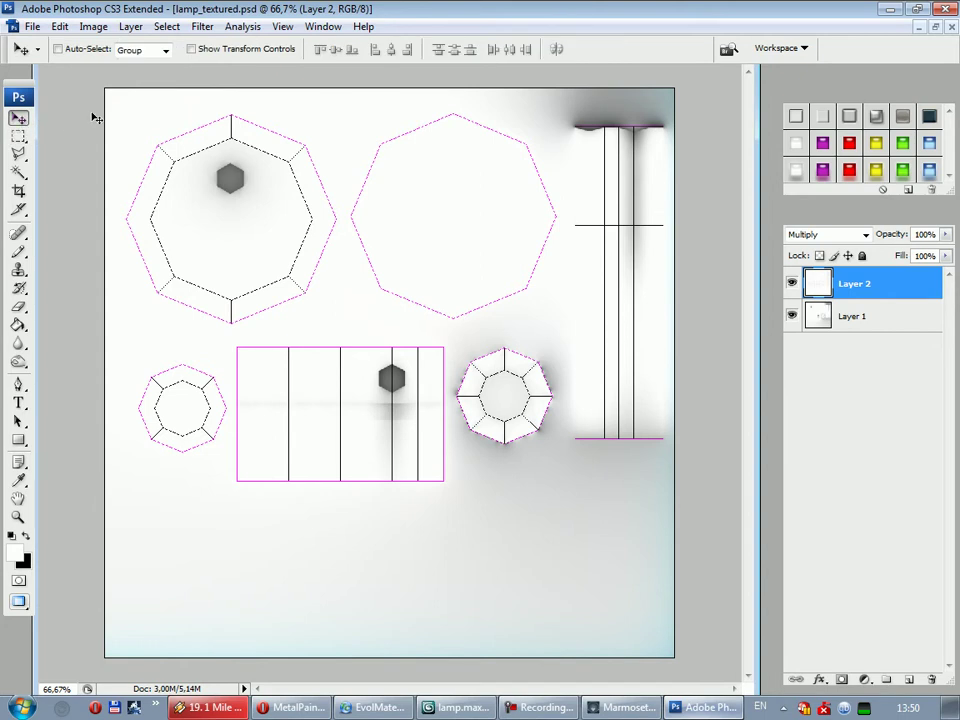
left_click(75, 53)
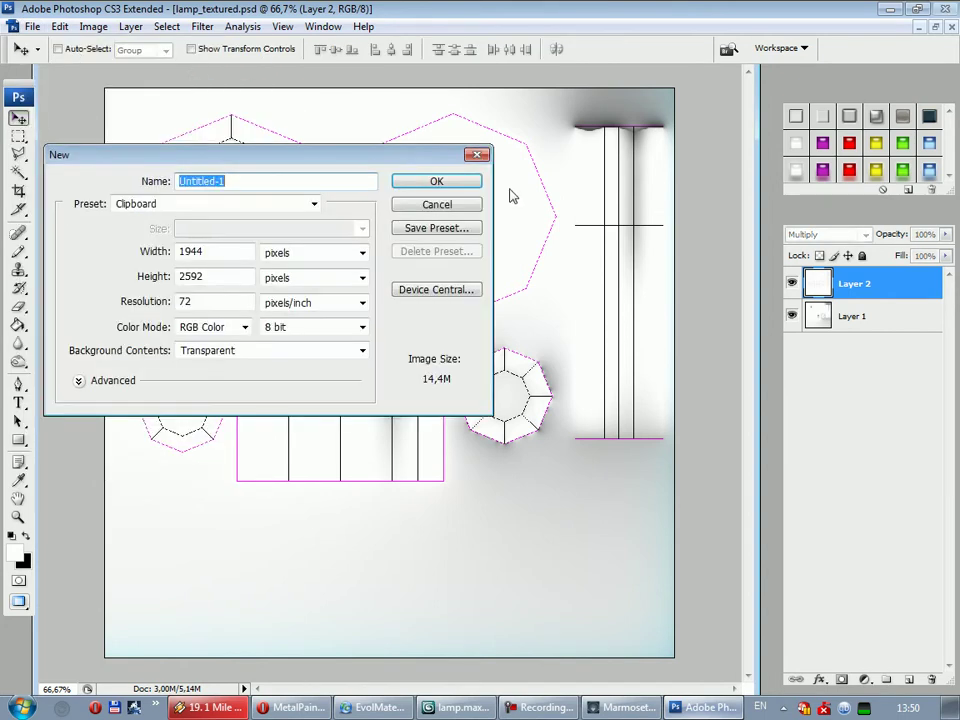
left_click(446, 186)
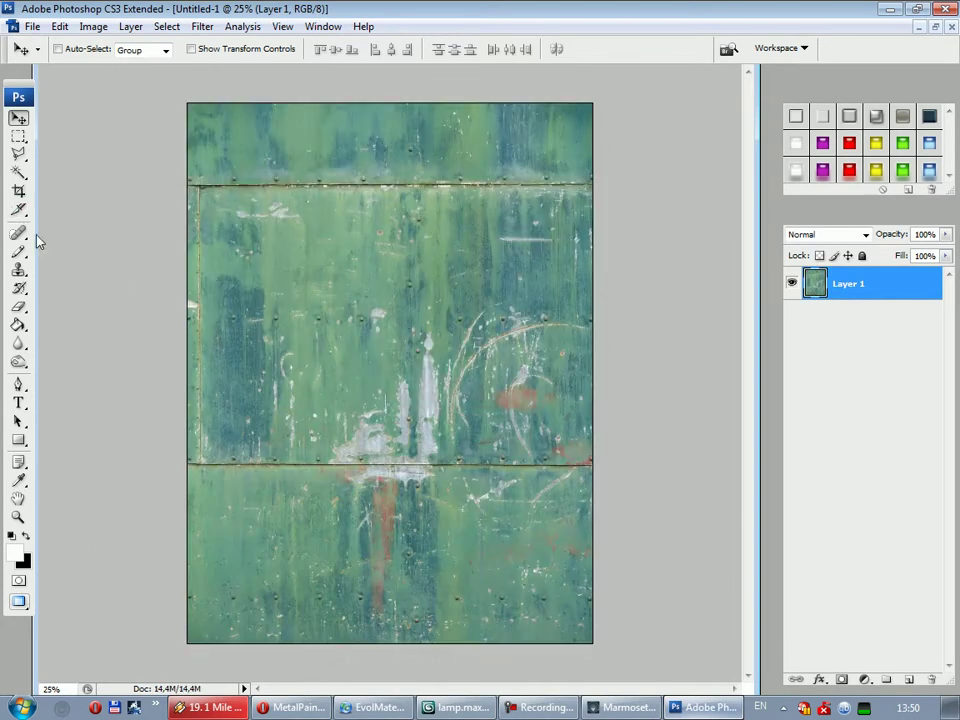
left_click(18, 270)
Clone over blemishes in the green metal's middle using an 83 px clone brush
right_click(318, 266)
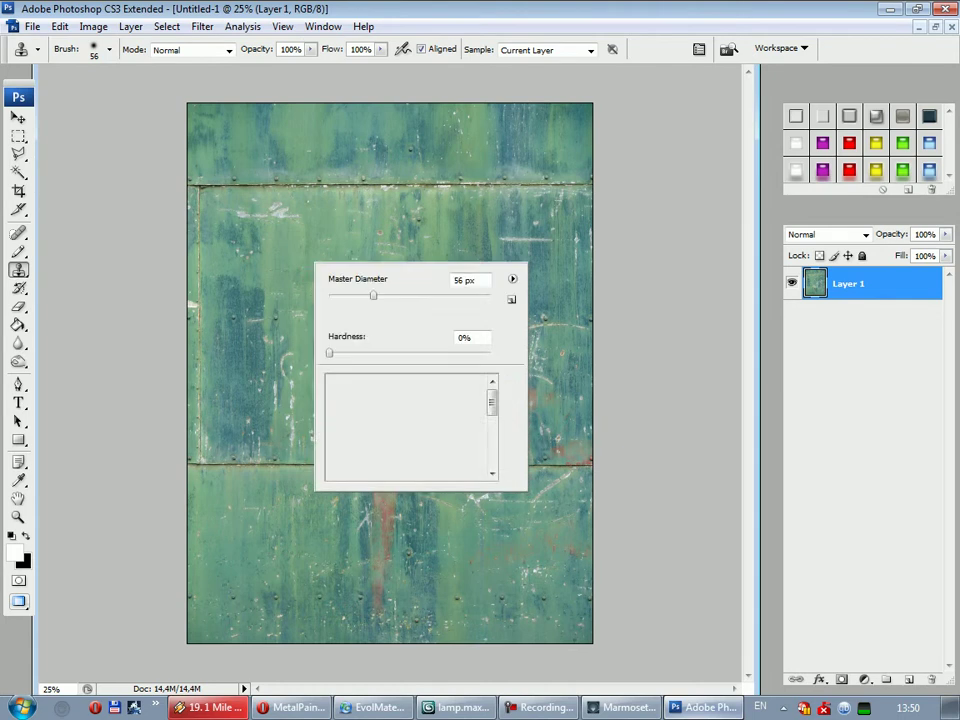
key("Return")
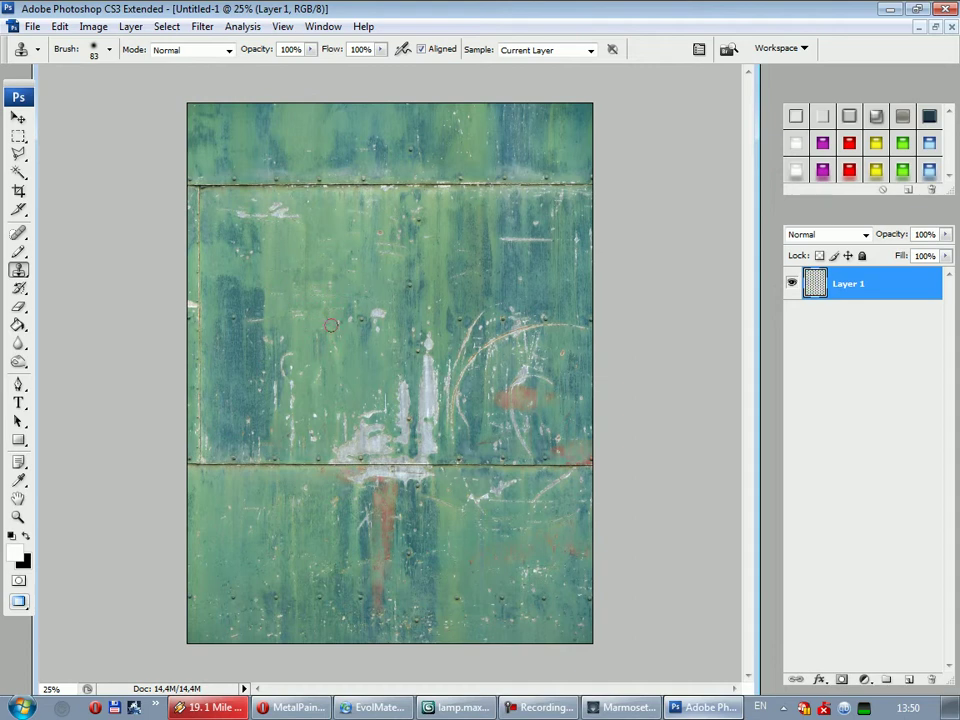
left_click_drag(362, 316, 369, 324)
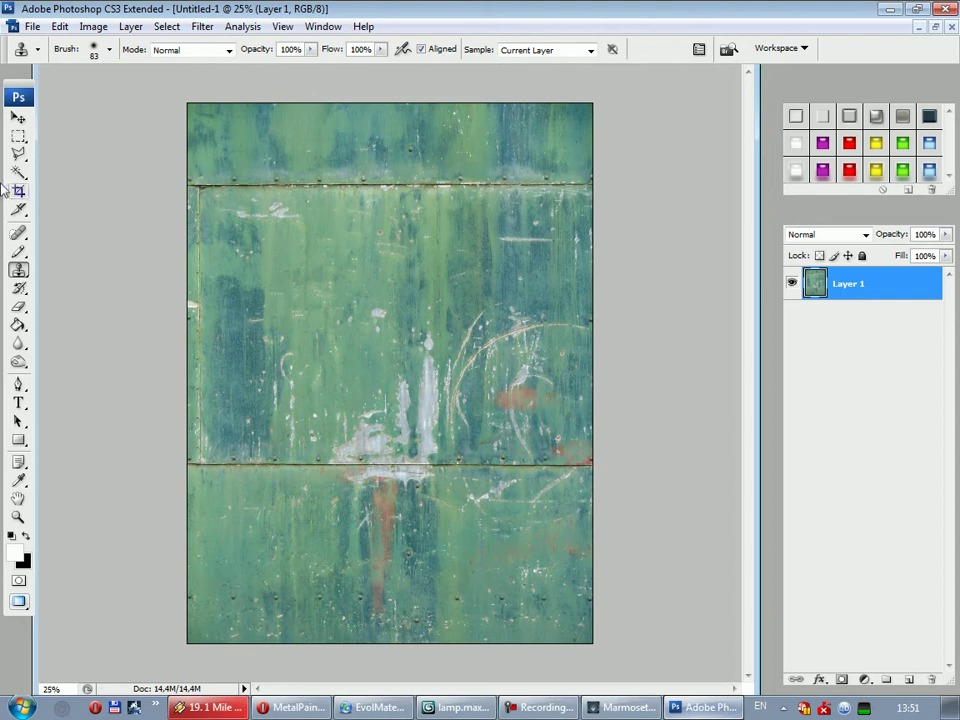
left_click(18, 136)
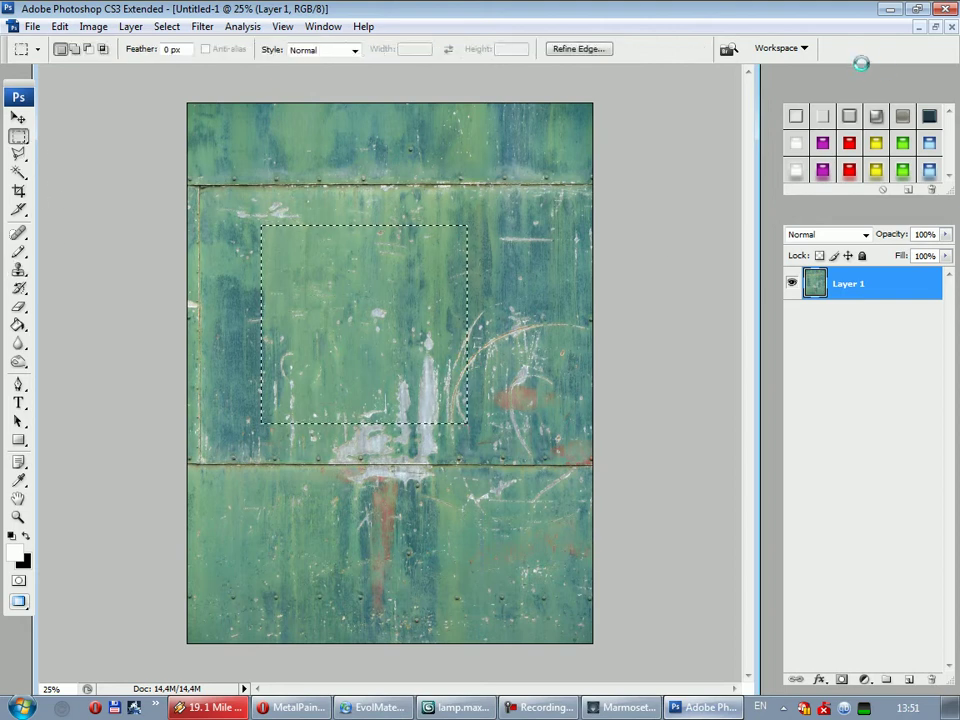
Paste the green metal texture into lamp_textured.psd and move it below Layer 1
key("ctrl+Tab")
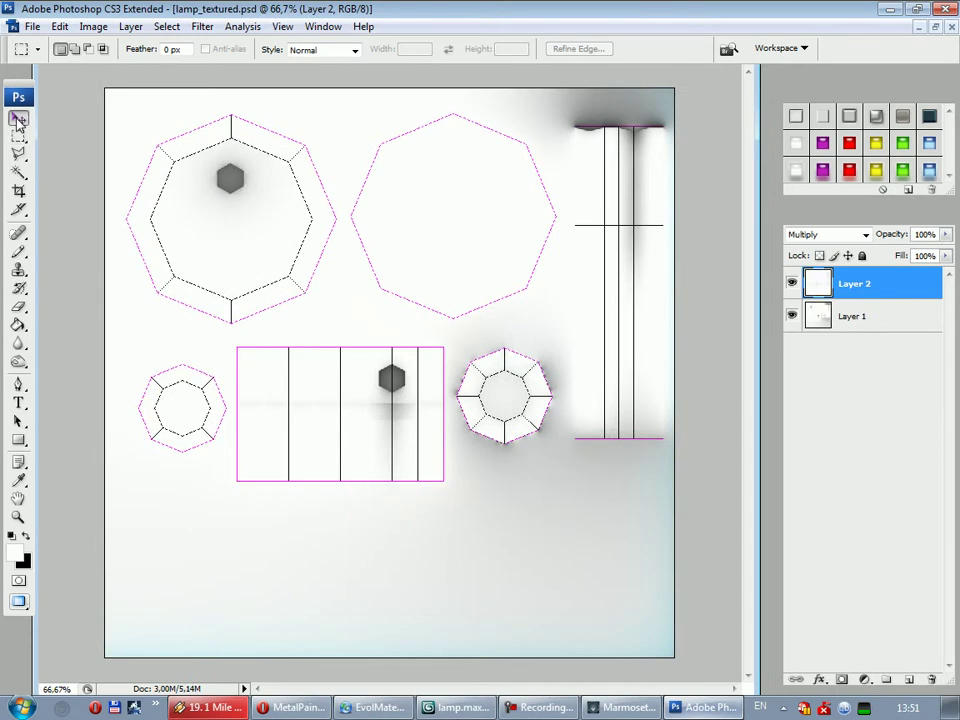
left_click(18, 117)
left_click(848, 316)
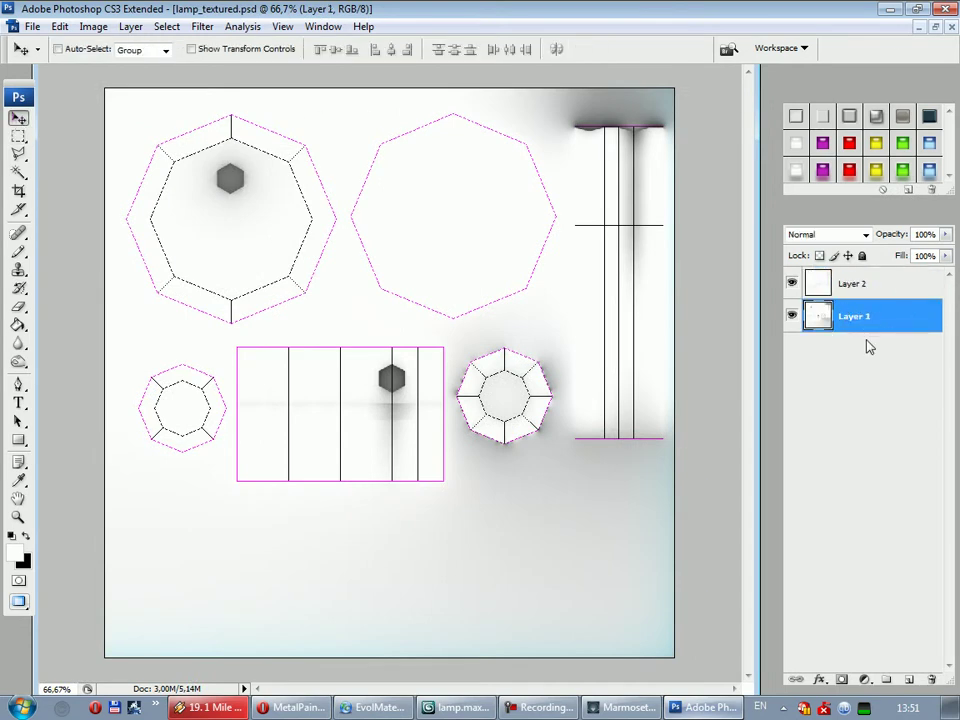
key("ctrl+v")
left_click_drag(866, 318, 864, 368)
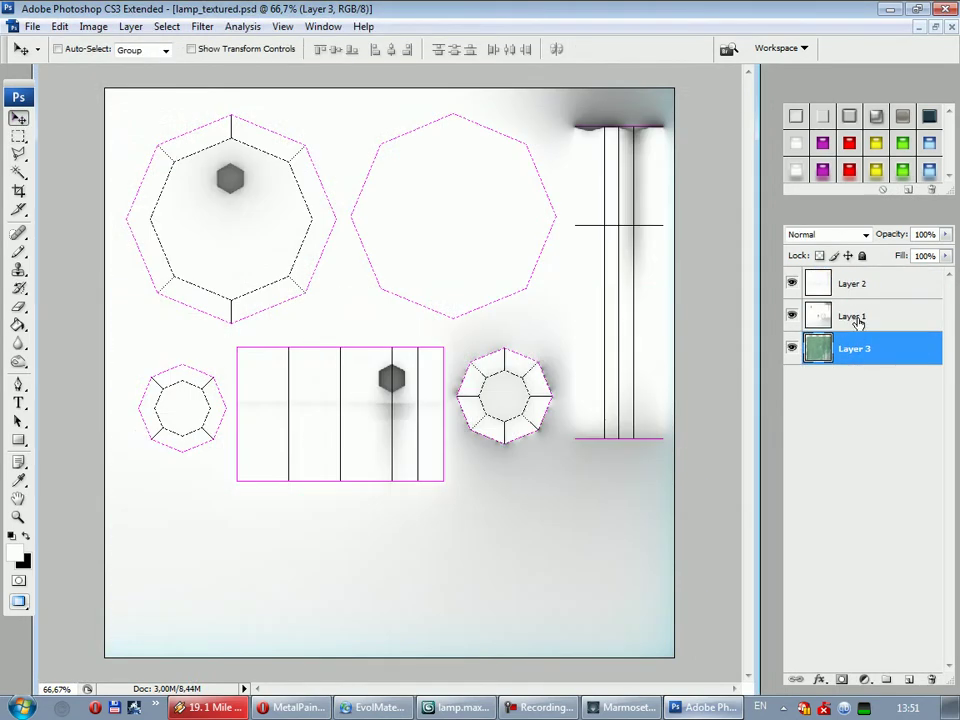
Set Layer 1's blend mode to Multiply over the texture
left_click(850, 316)
left_click(835, 234)
left_click(821, 303)
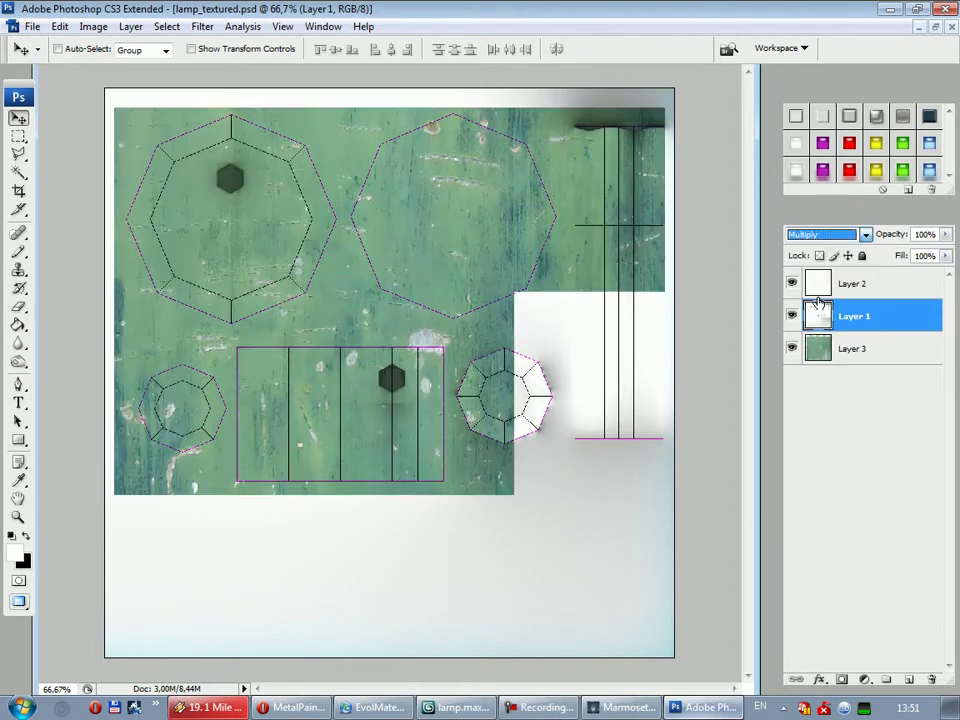
Align the green texture layer to the top-left corner and scale it down
left_click(866, 352)
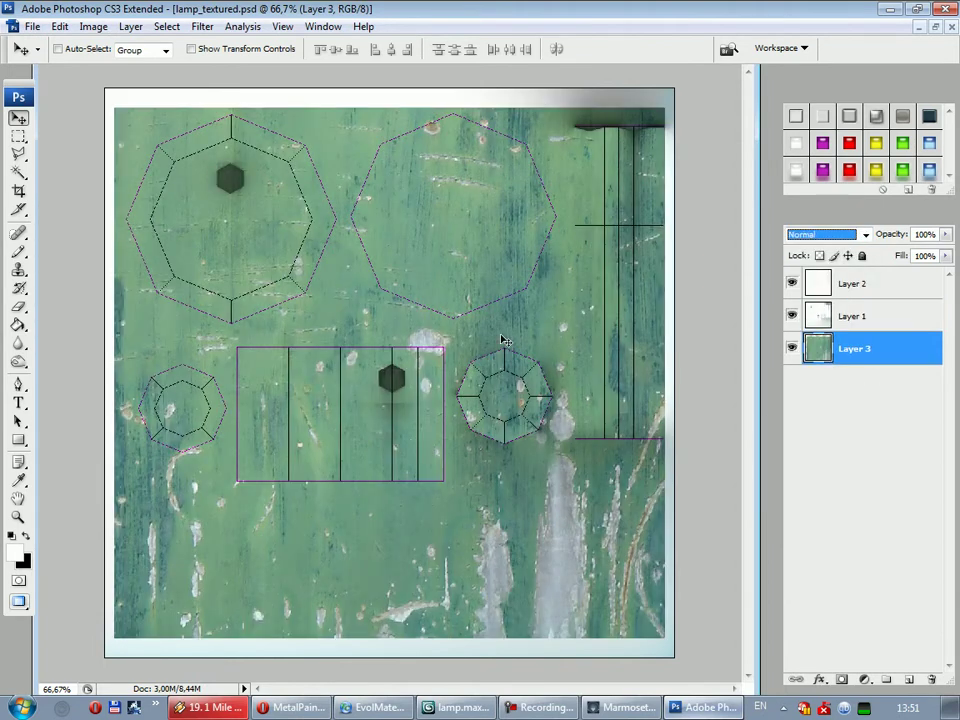
left_click_drag(409, 286, 400, 267)
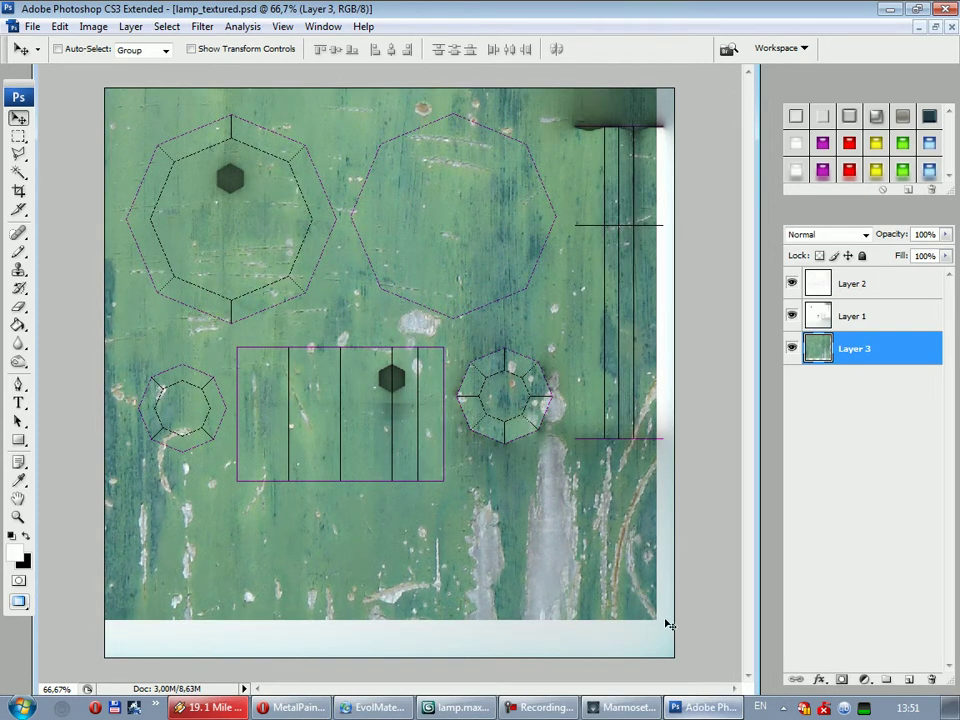
key("ctrl+t")
mouse_move(652, 616)
left_mouse_down("shift")
mouse_move(396, 328)
mouse_move(360, 304)
left_mouse_up("shift")
Fit the green texture over the large octagon and delete the excess on the right and bottom
left_click_drag(381, 351, 383, 354, "shift")
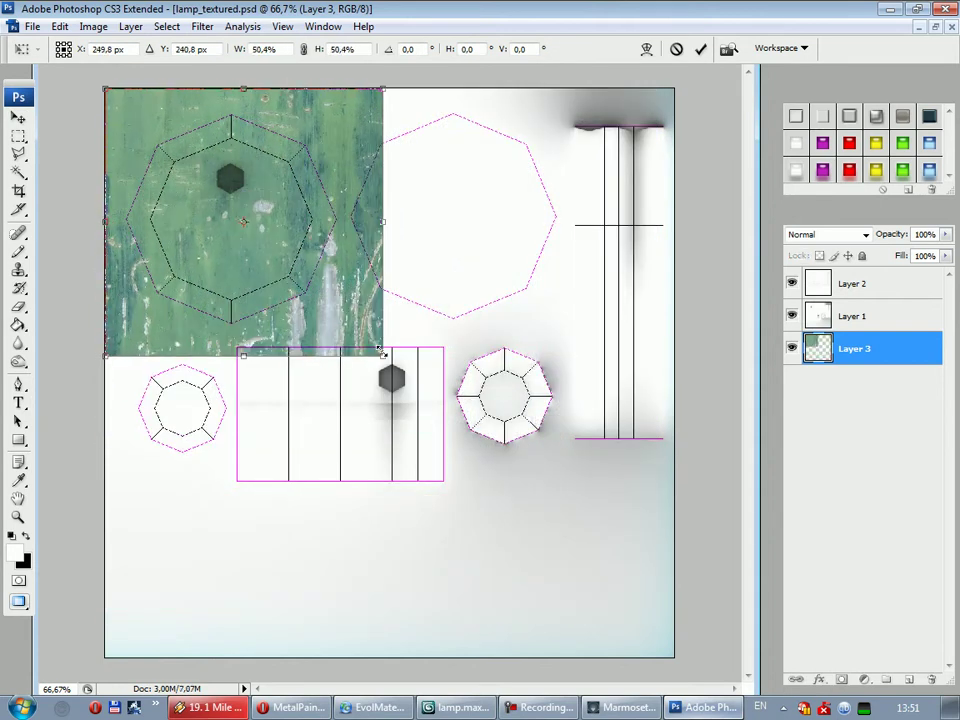
left_click(700, 48)
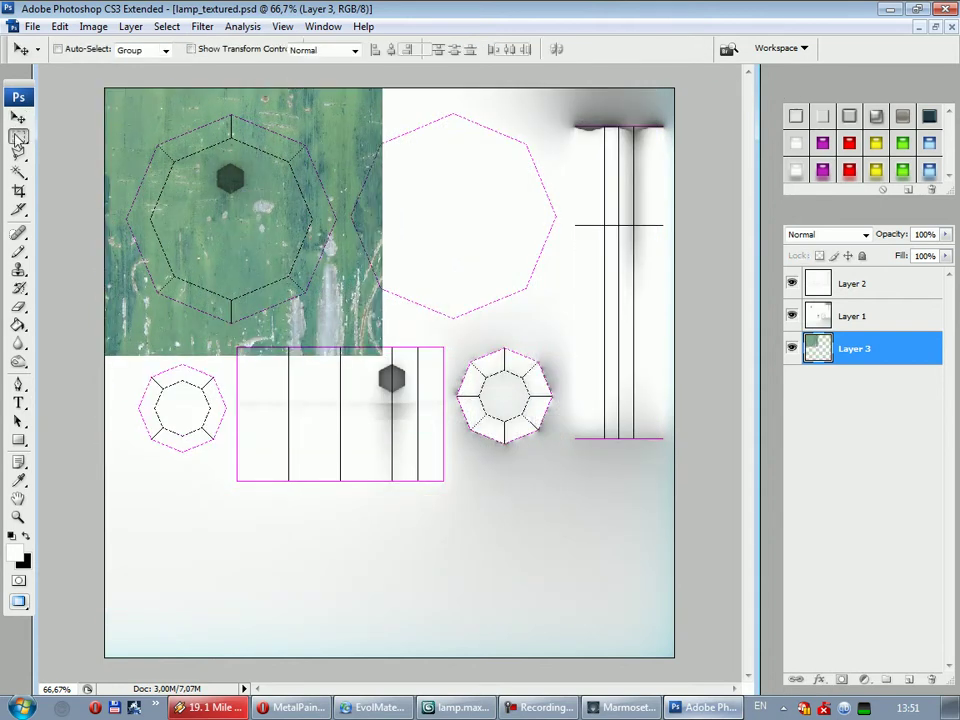
left_click(18, 136)
left_click_drag(401, 83, 341, 390)
key("Delete")
left_click_drag(418, 493, 68, 338)
key("Delete")
key("ctrl+d")
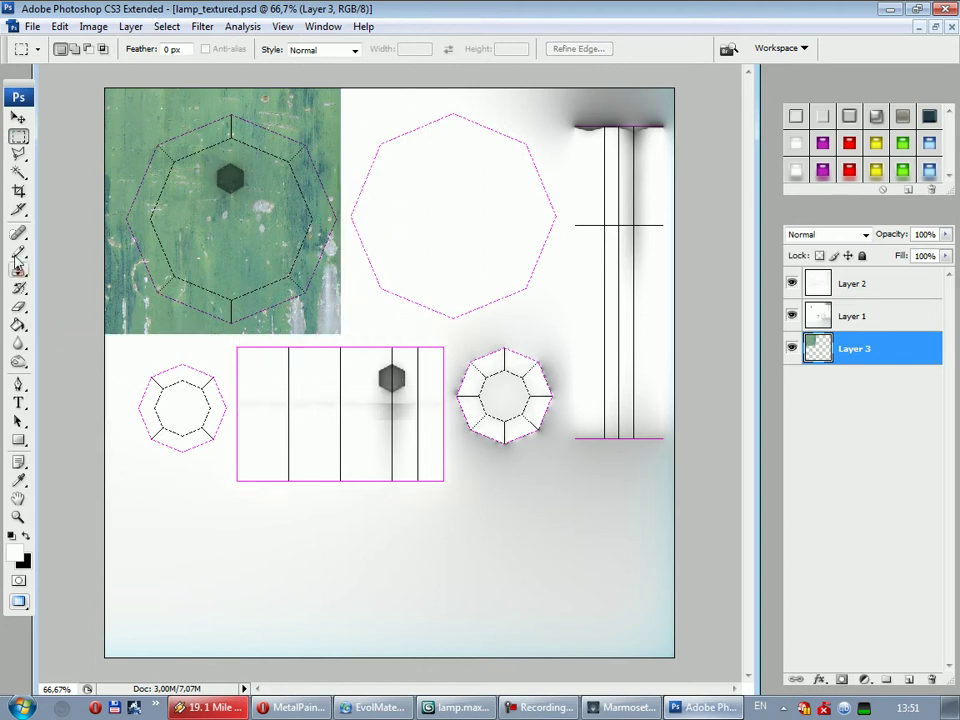
Choose the 2370 scratch brush at 172 px and add a new empty layer
left_click(15, 253)
right_click(15, 253)
left_click(60, 250)
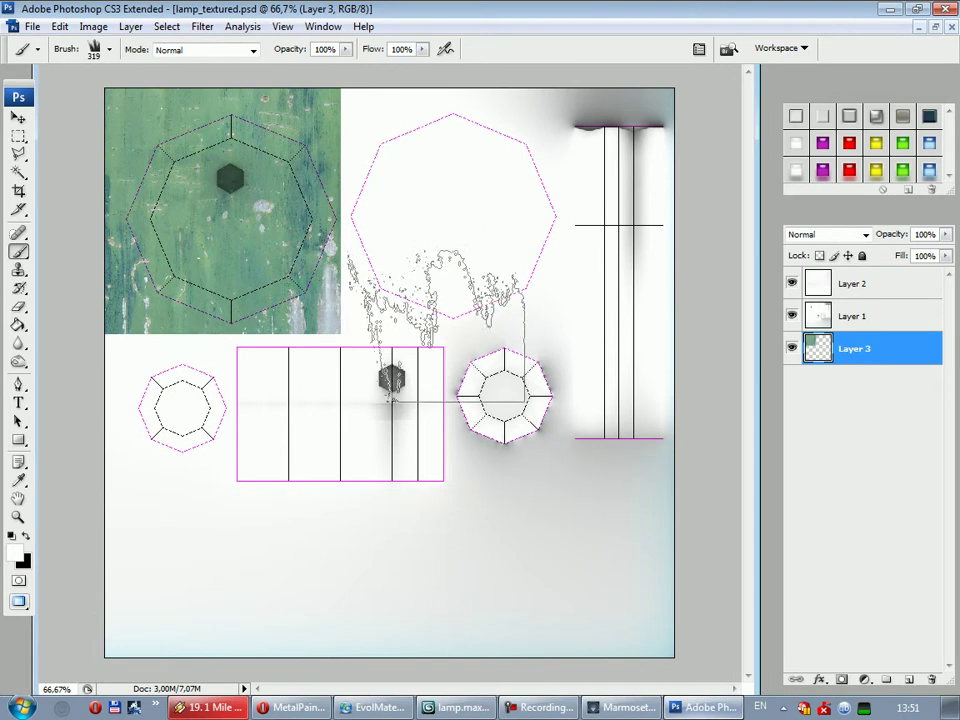
right_click(444, 327)
mouse_move(626, 455)
left_mouse_down()
mouse_move(621, 493)
mouse_move(634, 515)
left_mouse_up()
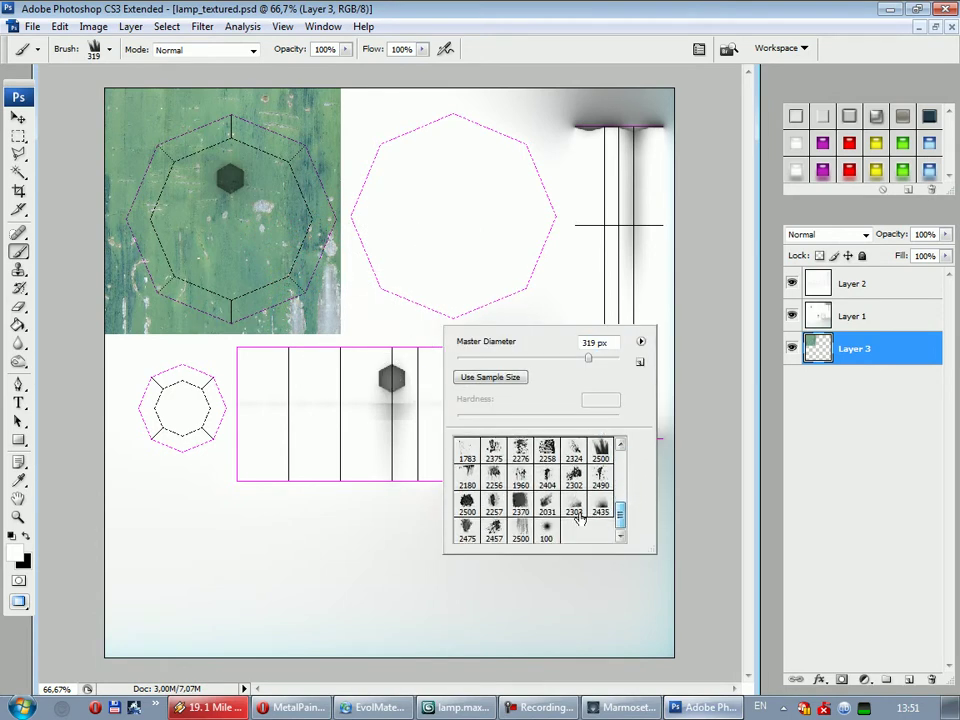
left_click(520, 503)
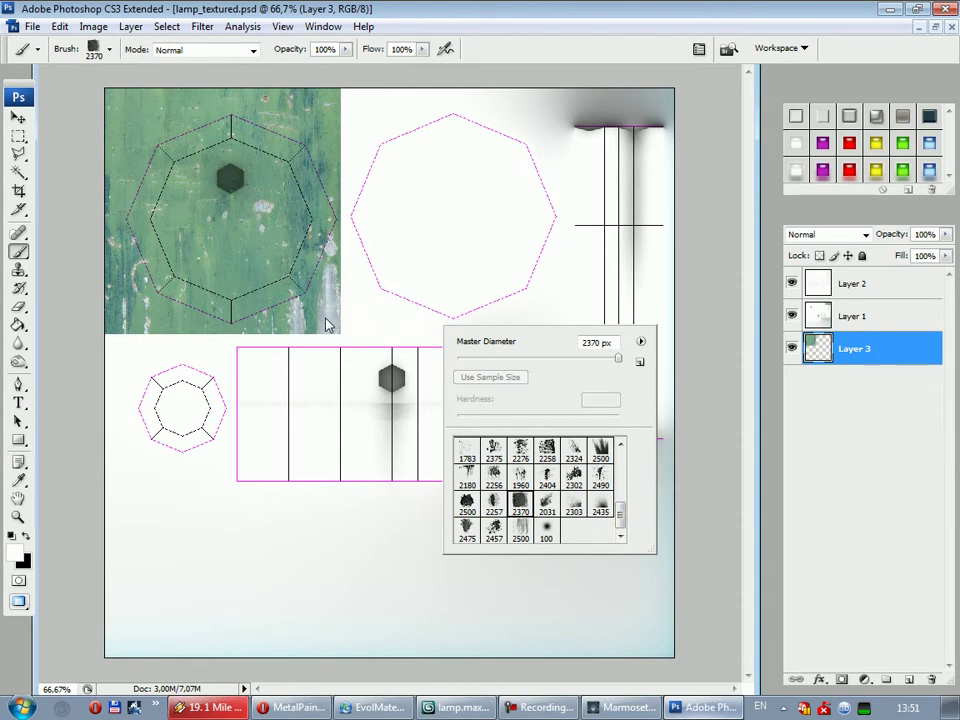
left_click(567, 358)
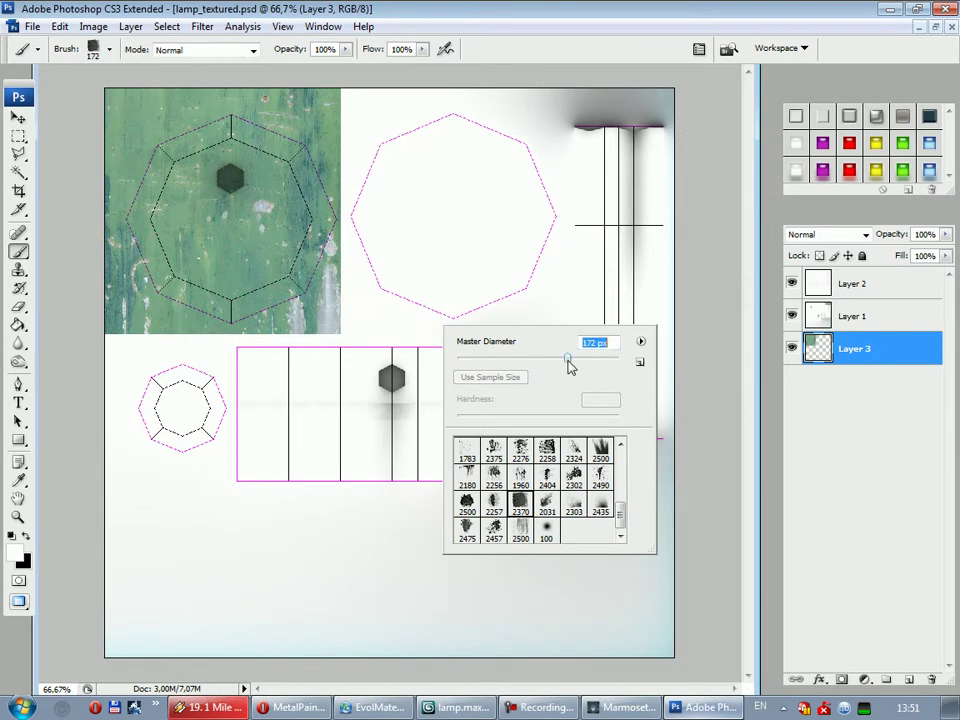
left_click(903, 681)
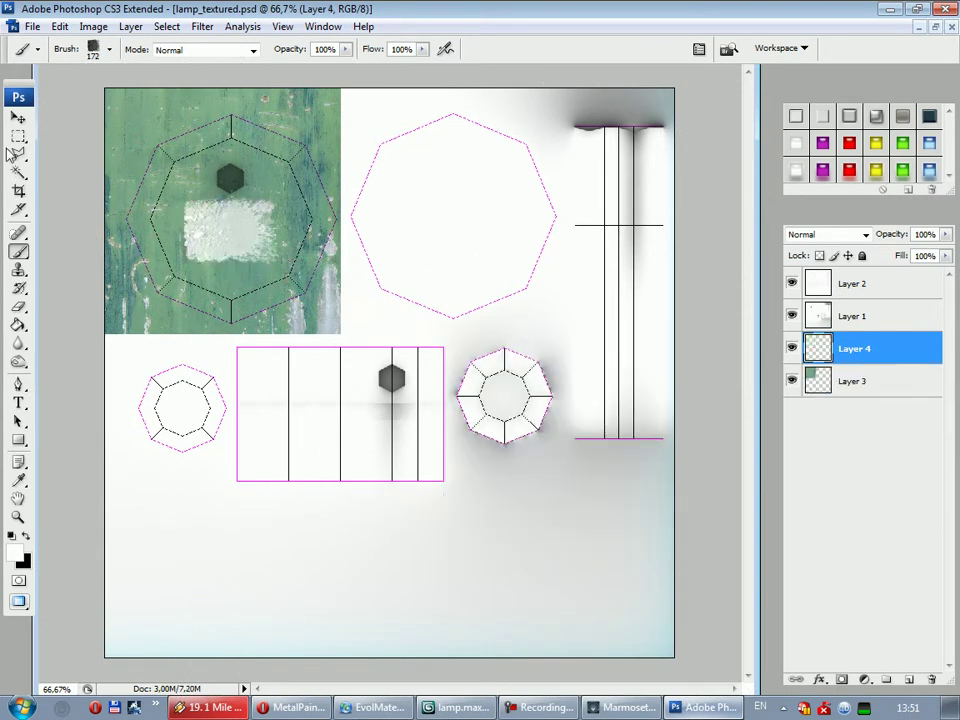
Squash the pale patch into a thin strip, rotate it, and move it toward the octagon edge
left_click(18, 118)
key("ctrl+t")
mouse_move(231, 262)
left_mouse_down()
mouse_move(231, 203)
mouse_move(308, 236)
left_mouse_up()
left_click(700, 48)
left_click_drag(295, 279, 332, 360)
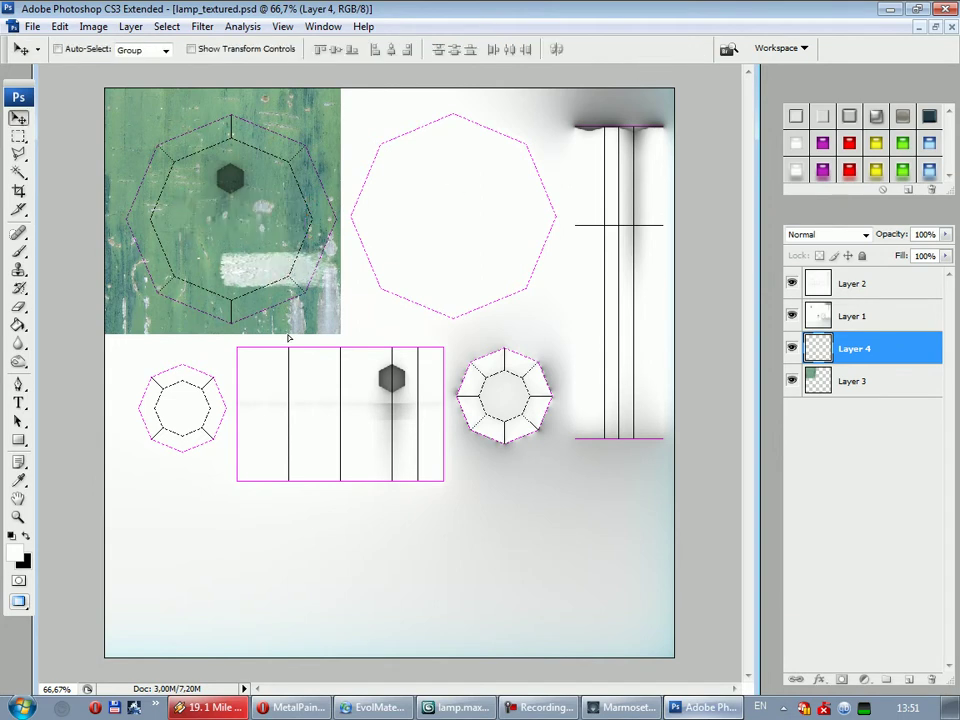
key("ctrl+t")
left_click_drag(389, 327, 375, 280)
mouse_move(319, 292)
left_mouse_down()
mouse_move(302, 274)
mouse_move(296, 290)
left_mouse_up()
Resize the strip to span the edge and set the scratch layer to Overlay
key("ctrl+plus")
key("ctrl+plus")
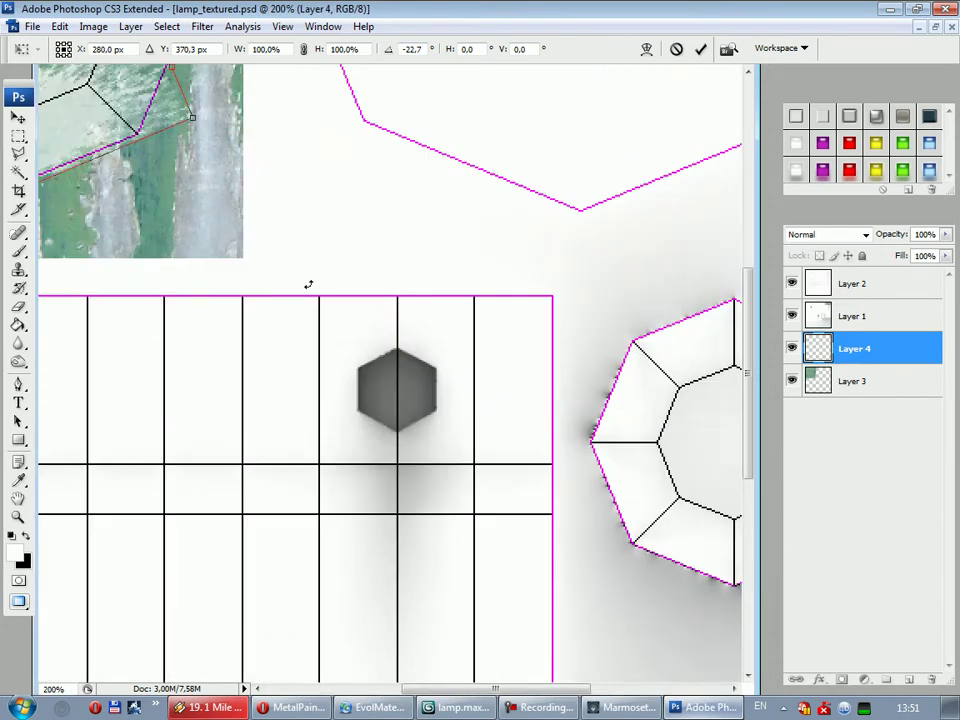
scroll(380, 420, "up", 4)
scroll(456, 565, "up", 4)
left_click_drag(494, 688, 392, 688)
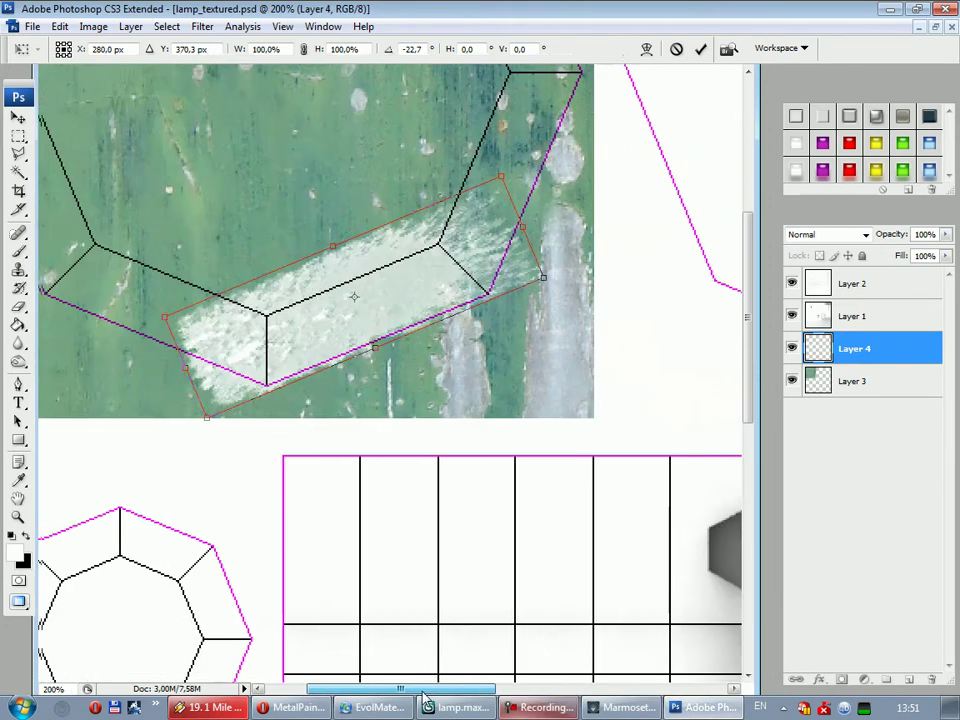
mouse_move(576, 286)
left_mouse_down("alt+shift")
mouse_move(428, 299)
mouse_move(363, 290)
left_mouse_up("alt+shift")
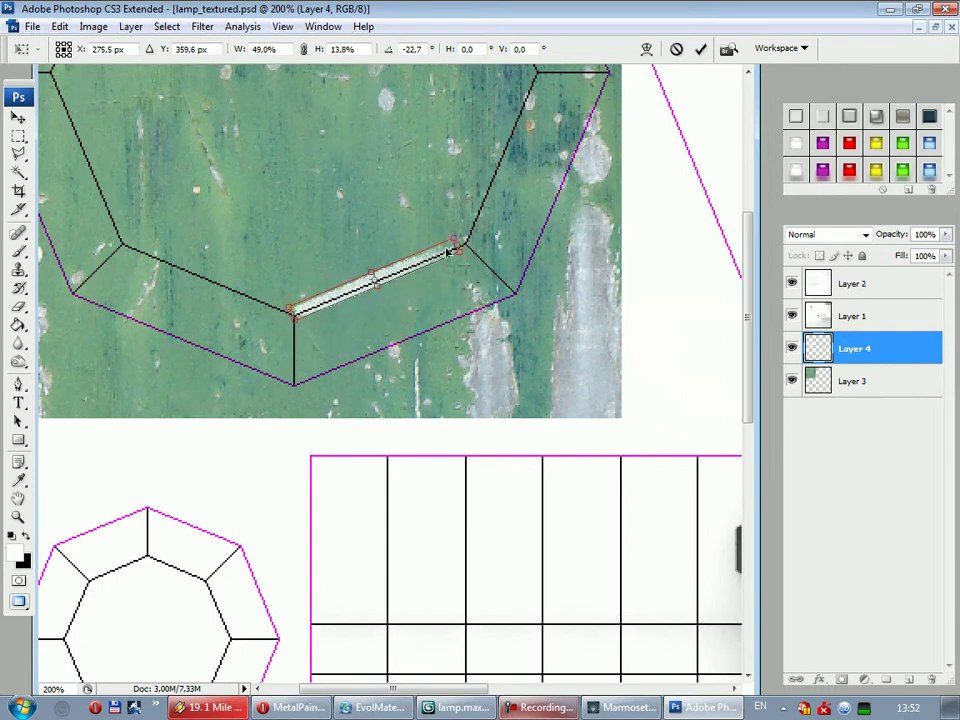
left_click_drag(458, 245, 470, 240)
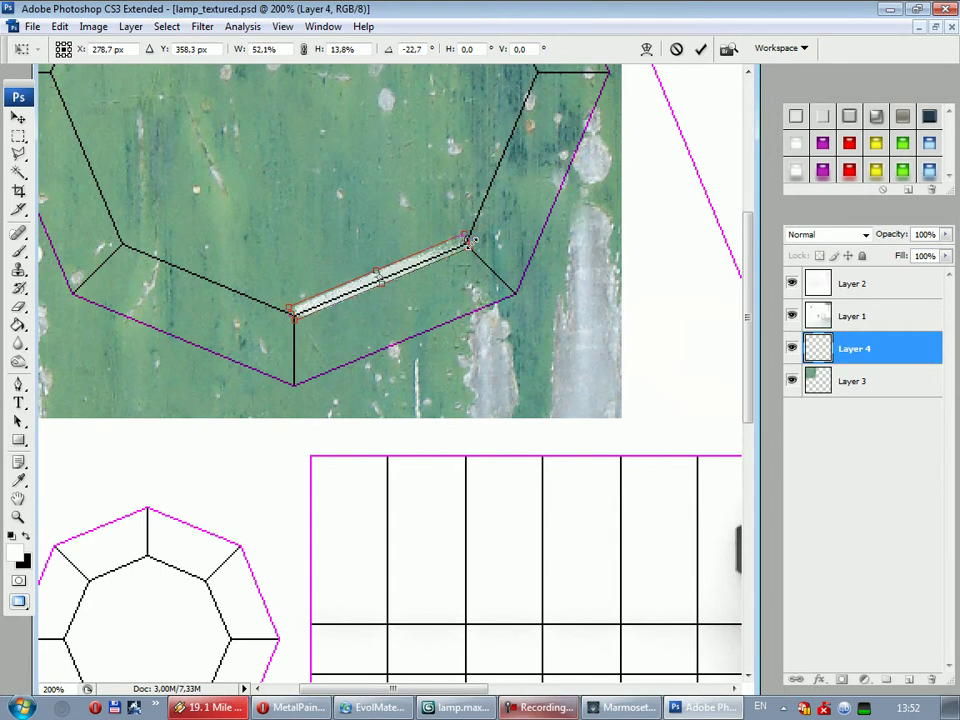
left_click(700, 48)
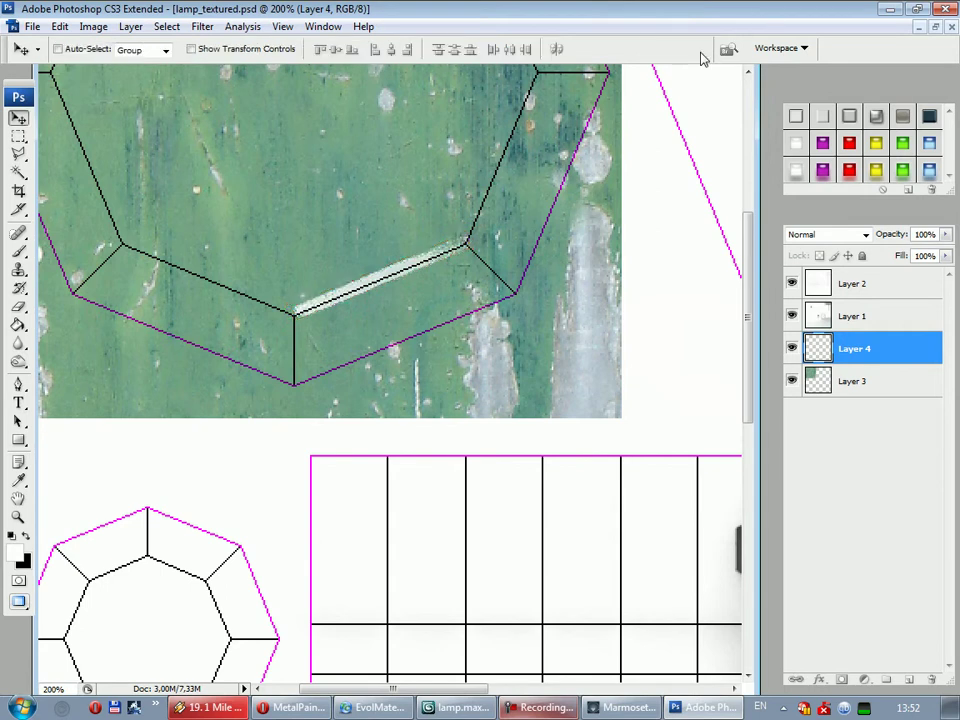
left_click(845, 235)
left_click(822, 450)
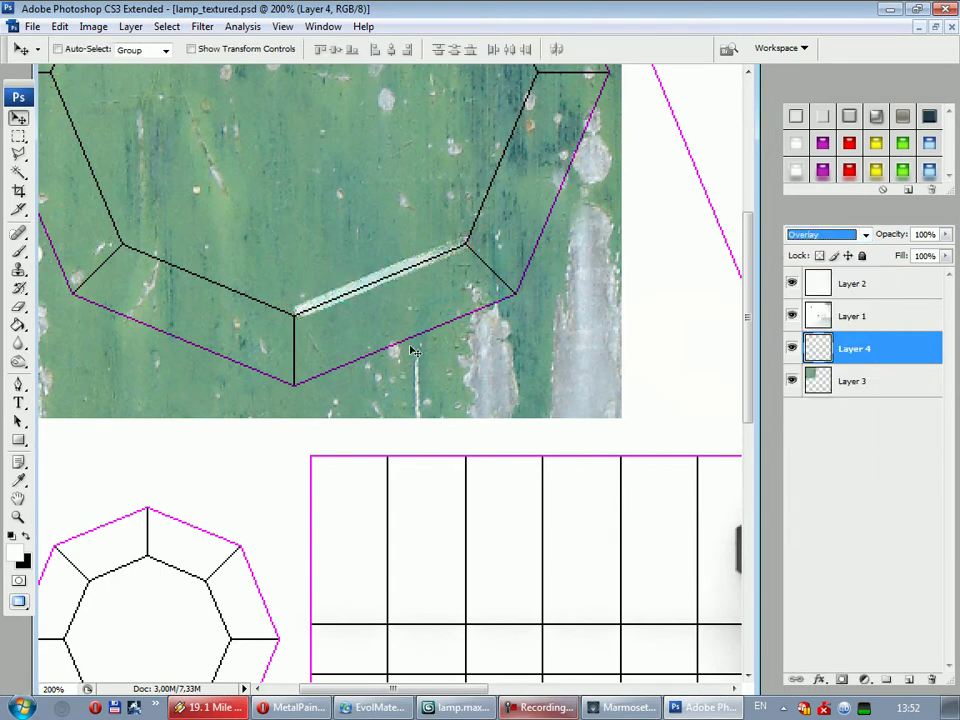
Shrink the strip to about 59% and place it on the lower-right edge line
key("ctrl+t")
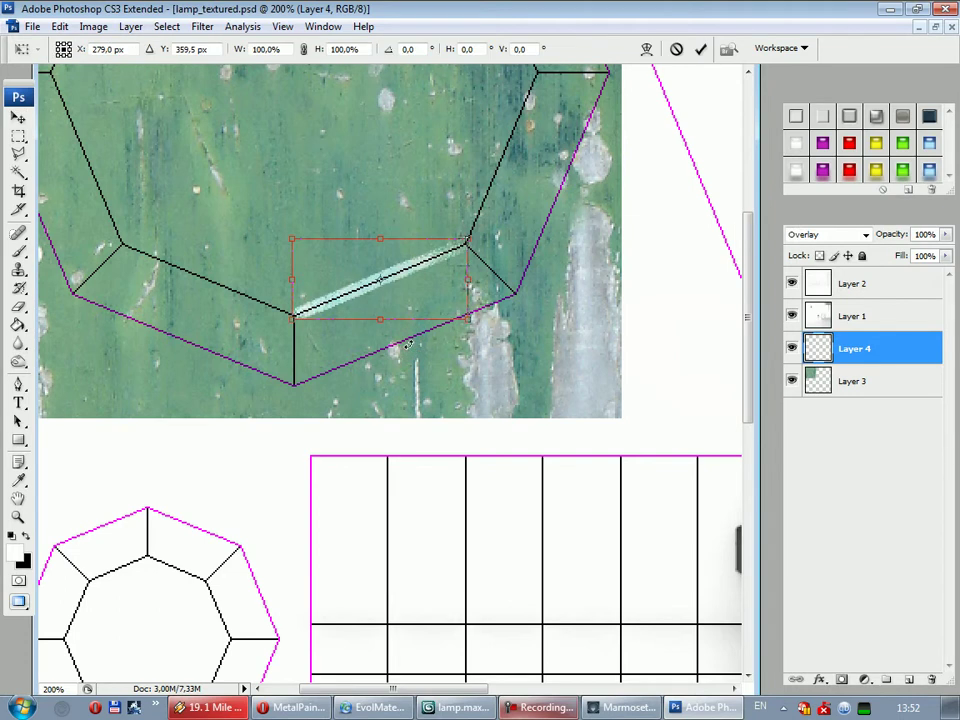
left_click_drag(466, 321, 430, 306, "alt+shift")
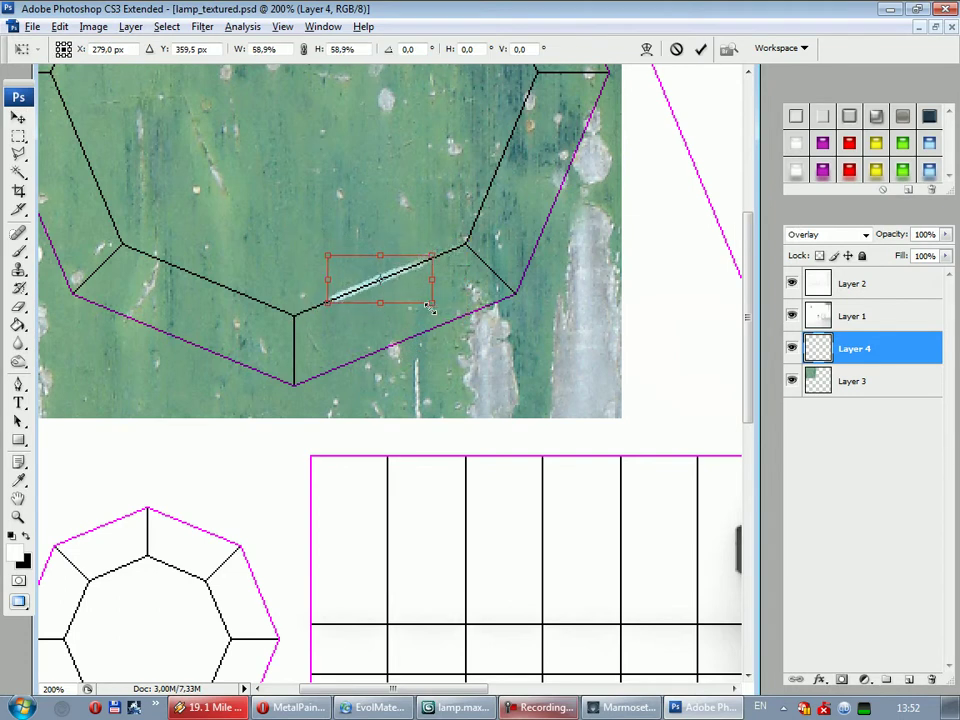
left_click(700, 47)
mouse_move(403, 274)
left_mouse_down()
mouse_move(364, 300)
mouse_move(362, 318)
mouse_move(424, 279)
left_mouse_up()
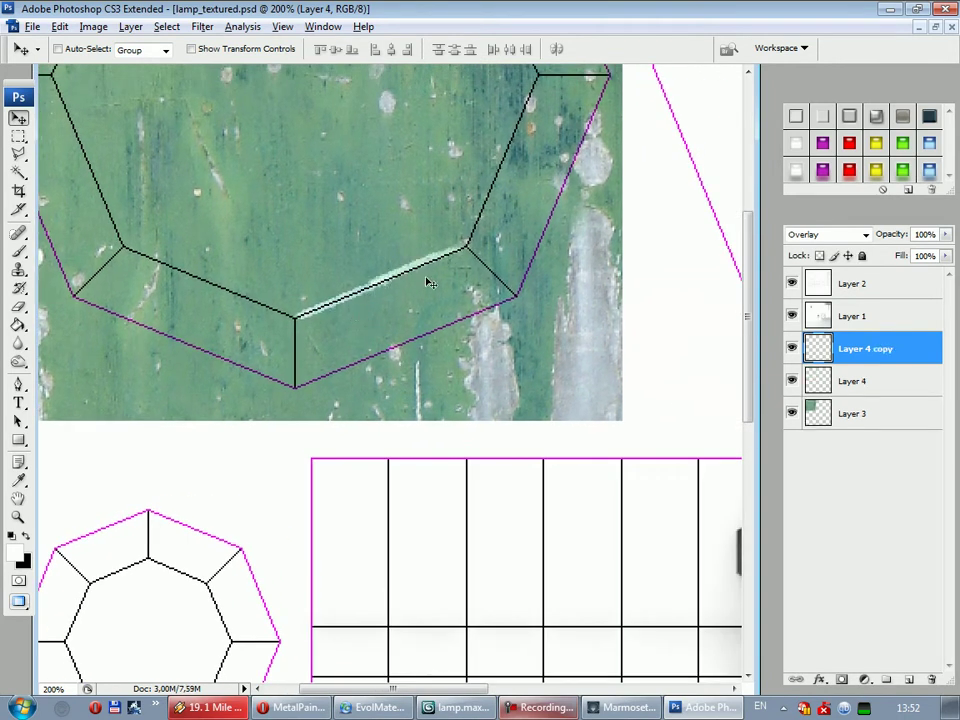
Merge the two scratch layers, then copy the strip and flip it horizontally onto the lower-left edge
left_click(865, 390, "shift")
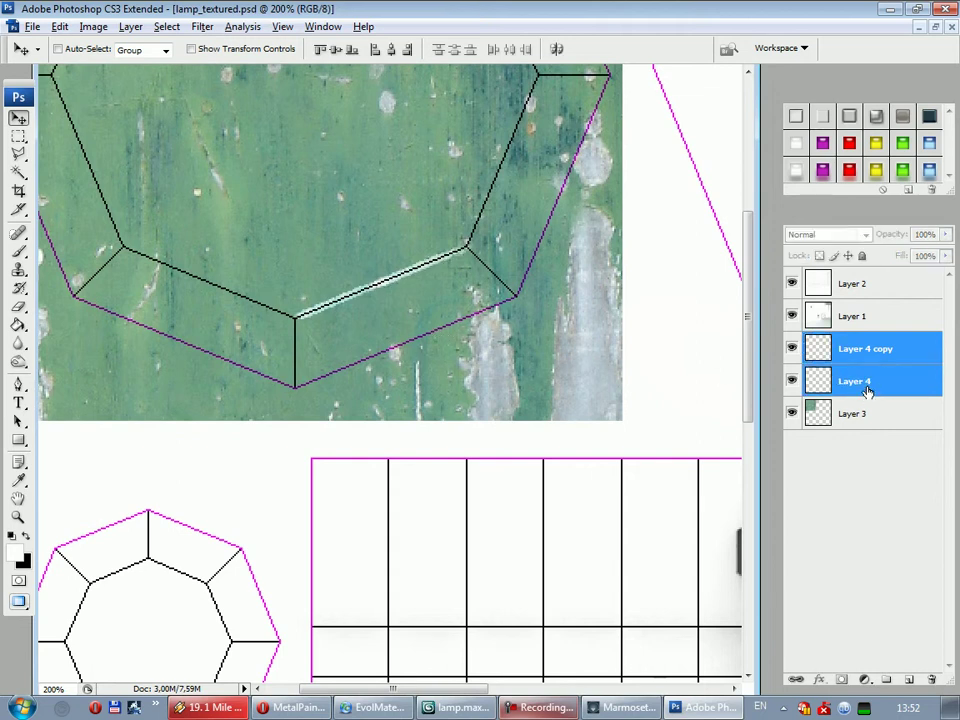
key("ctrl+e")
scroll(546, 332, "up", 2)
scroll(505, 395, "up", 2)
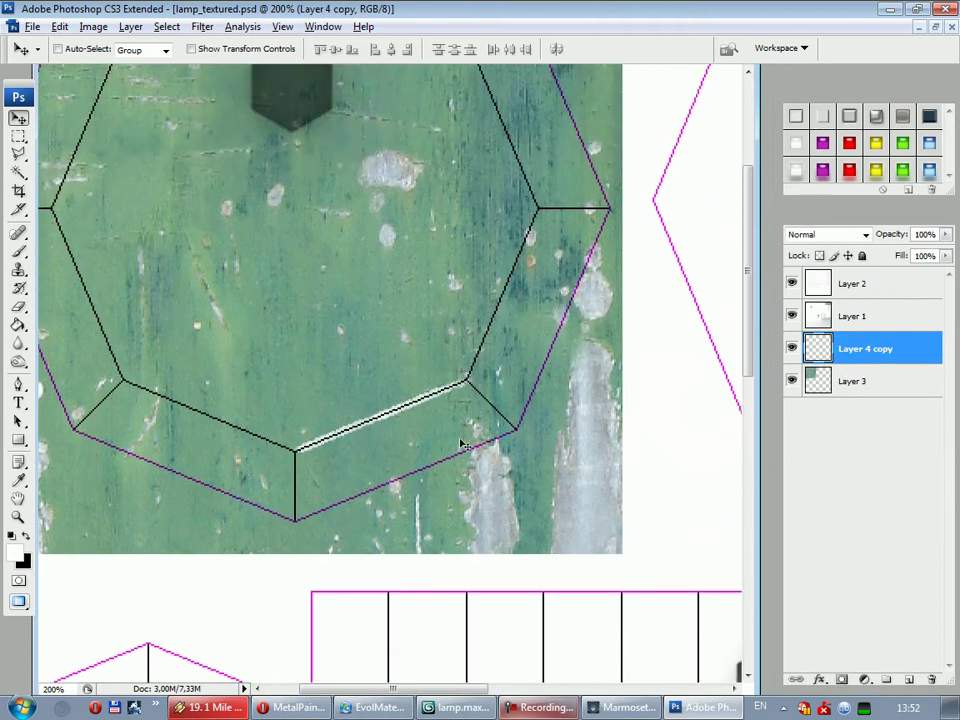
left_click_drag(463, 444, 388, 364, "alt")
left_click(60, 26)
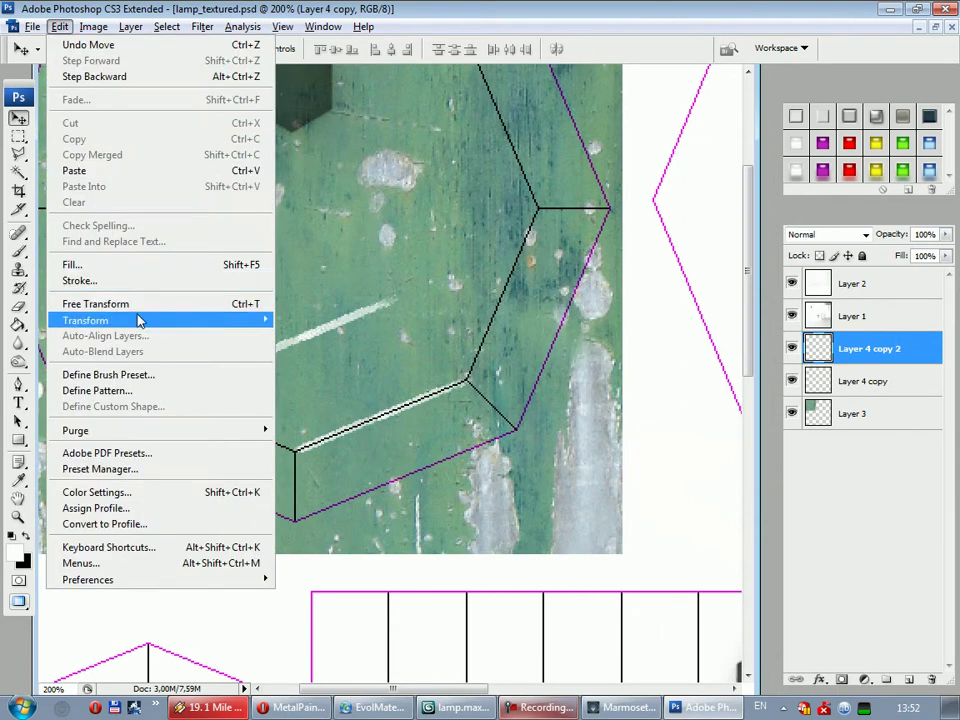
mouse_move(86, 320)
left_click(330, 500)
key("Up")
key("Up")
key("Up")
Merge the strips into a V, duplicate and rotate it onto the octagon's left edges, and merge
left_click(870, 381, "shift")
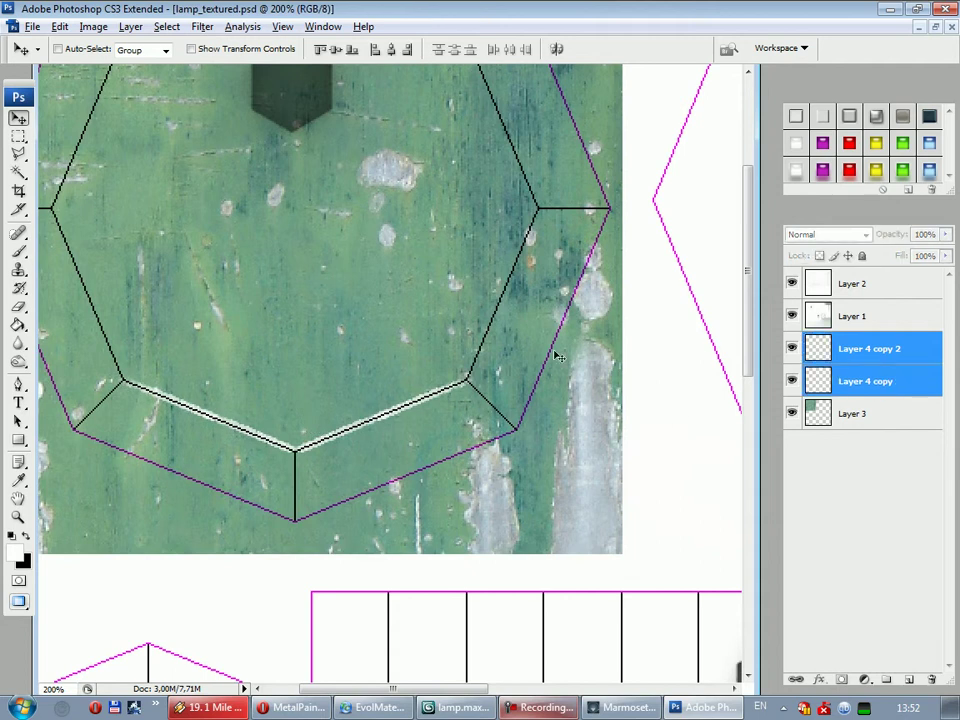
scroll(553, 349, "up", 2)
key("ctrl+e")
left_click_drag(355, 490, 360, 393, "alt")
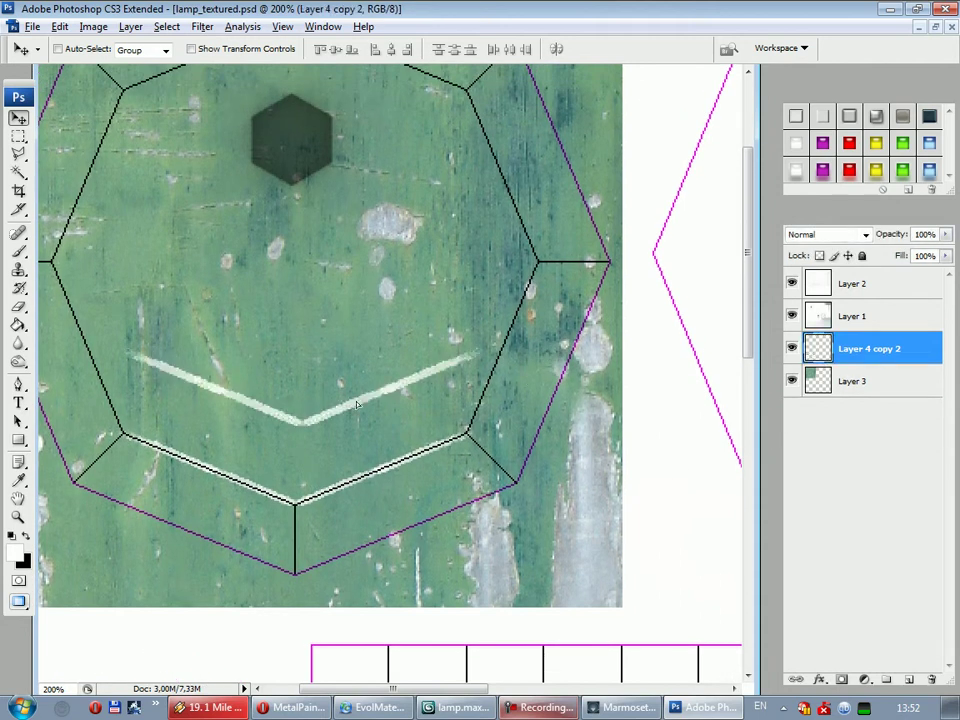
key("ctrl+t")
mouse_move(500, 262)
left_mouse_down()
mouse_move(525, 316)
mouse_move(413, 574)
left_mouse_up()
left_click(699, 57)
left_click_drag(304, 360, 118, 258)
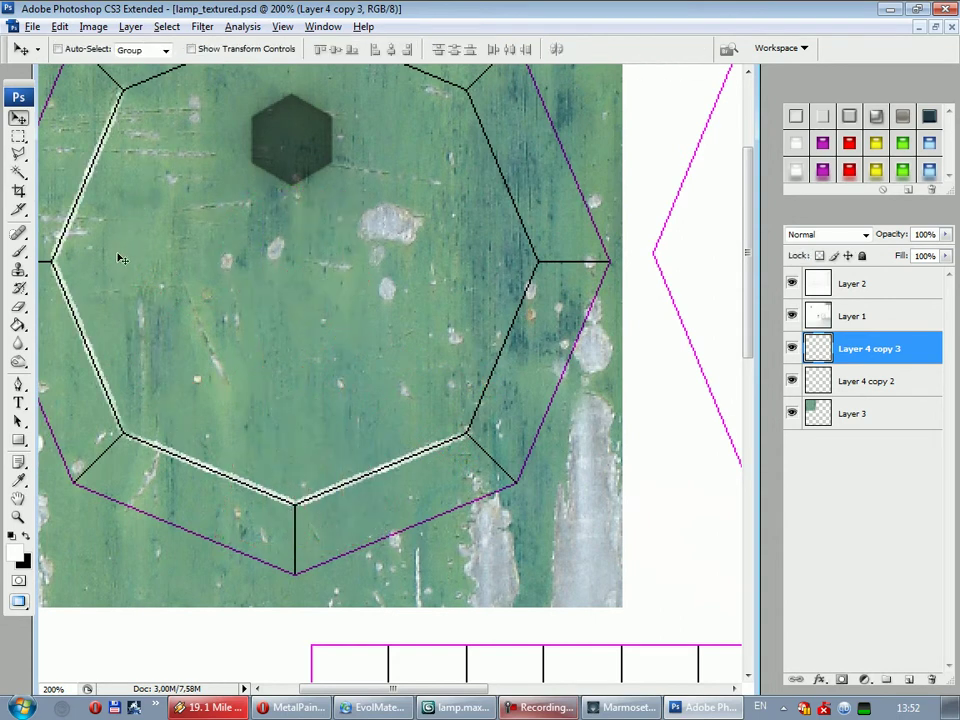
key("ctrl+e")
Duplicate the scratch shape, rotate it 180°, and place it on the top and right edges
left_click_drag(65, 288, 243, 288, "alt")
key("ctrl+t")
mouse_move(680, 77)
left_mouse_down("shift")
mouse_move(290, 296)
mouse_move(239, 250)
left_mouse_up("shift")
scroll(290, 296, "down", 3)
scroll(640, 115, "up", 1)
scroll(640, 115, "up", 2)
scroll(640, 115, "up", 1)
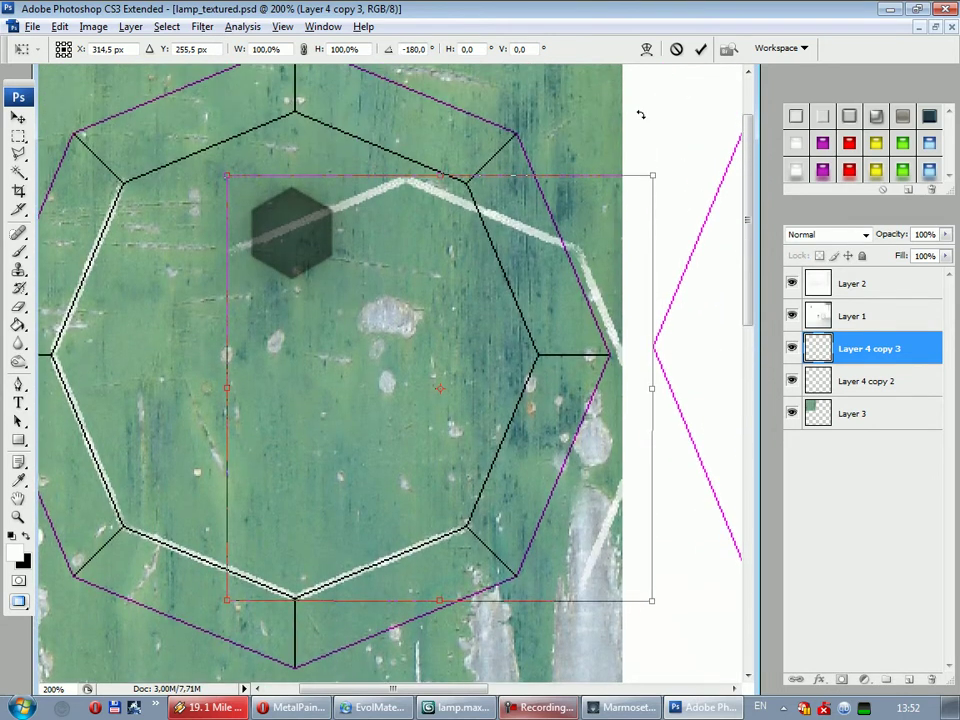
left_click(700, 48)
left_click_drag(508, 216, 483, 203)
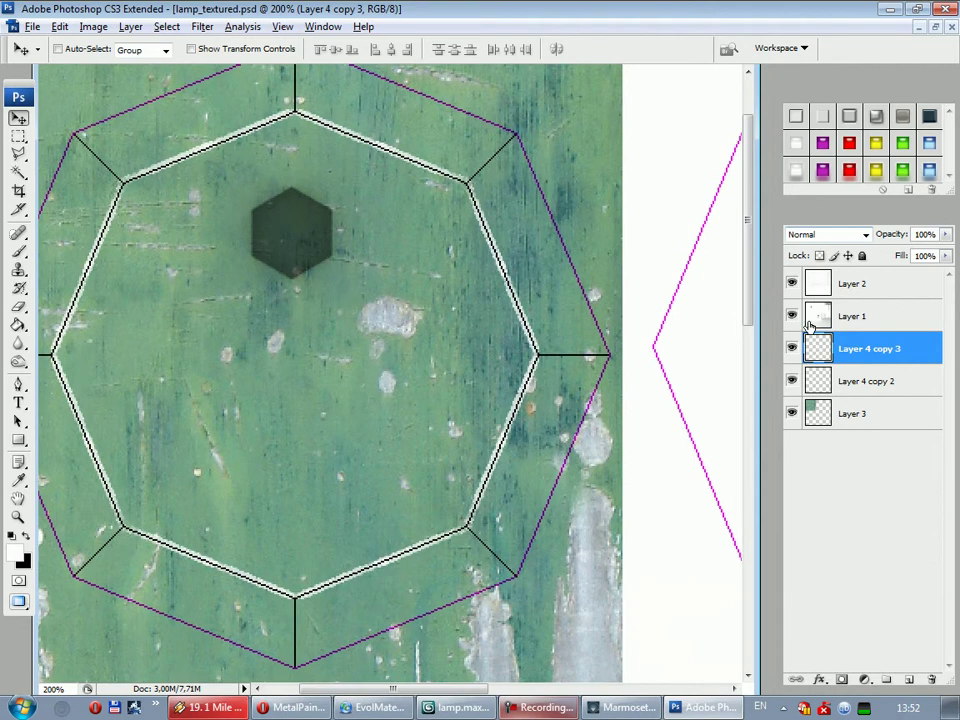
Hide the UV guide layer and rename Layer 2 to 'UV'
left_click(792, 284)
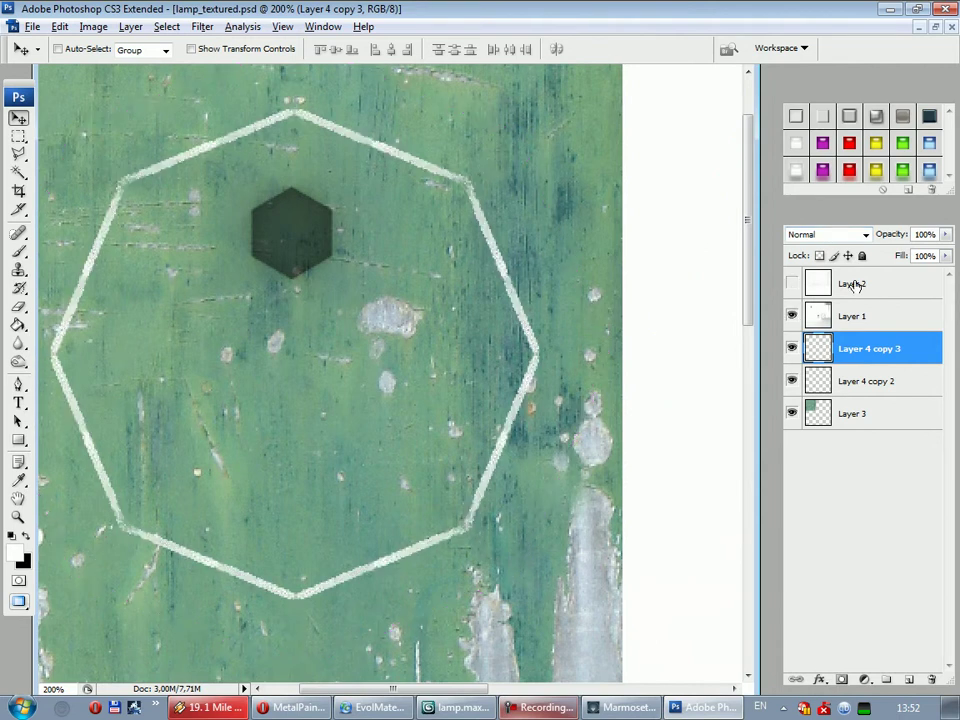
double_click(853, 284)
type("UV")
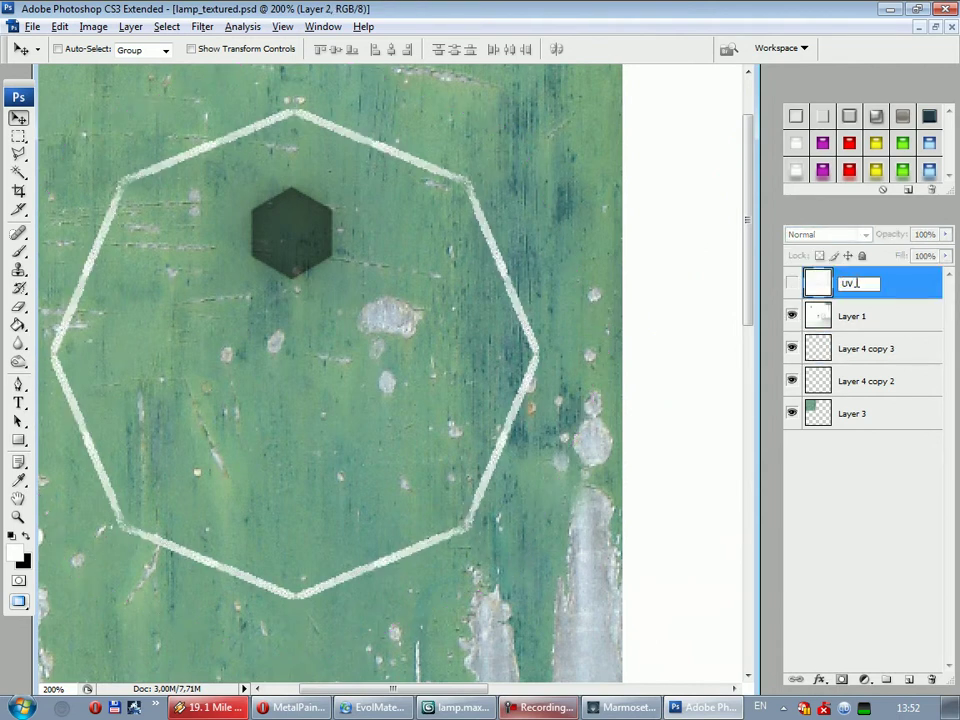
left_click(878, 349)
Merge the scratch layers, set them to Overlay at 44% fill, and name the layer SideScratches
left_click(872, 392, "shift")
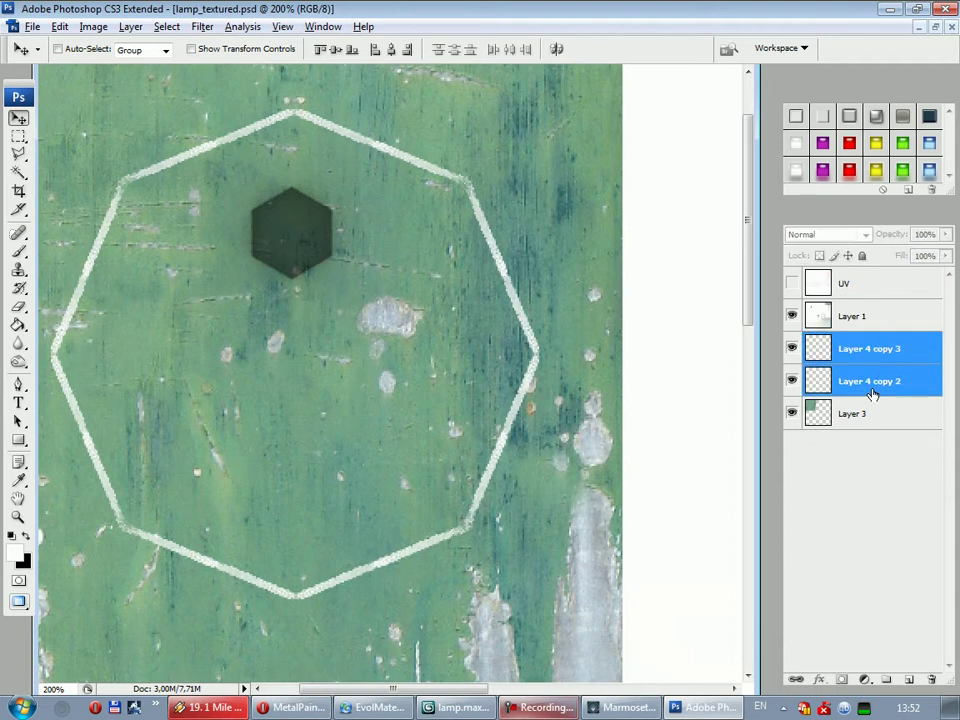
key("ctrl+e")
left_click(858, 234)
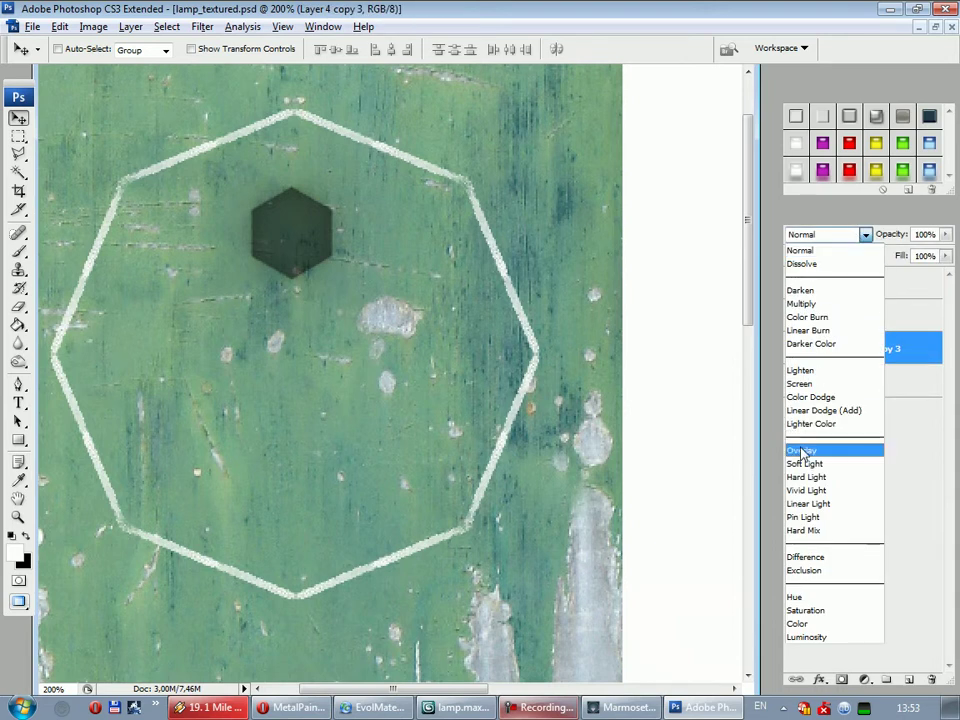
left_click(802, 452)
left_click(946, 256)
left_click_drag(896, 272, 892, 272)
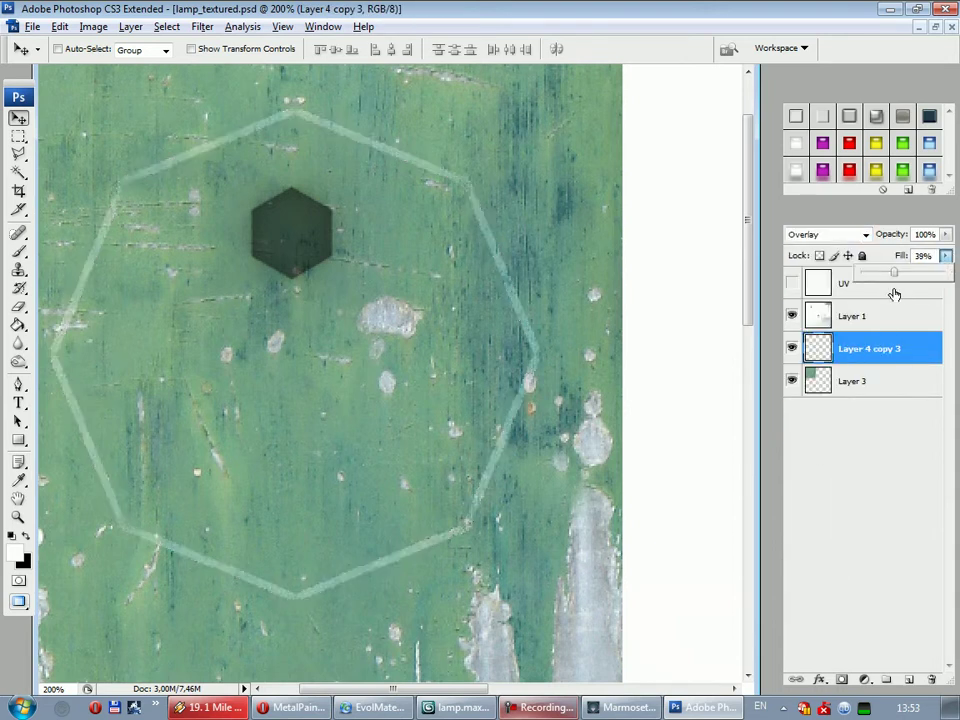
double_click(866, 350)
type("SideScra")
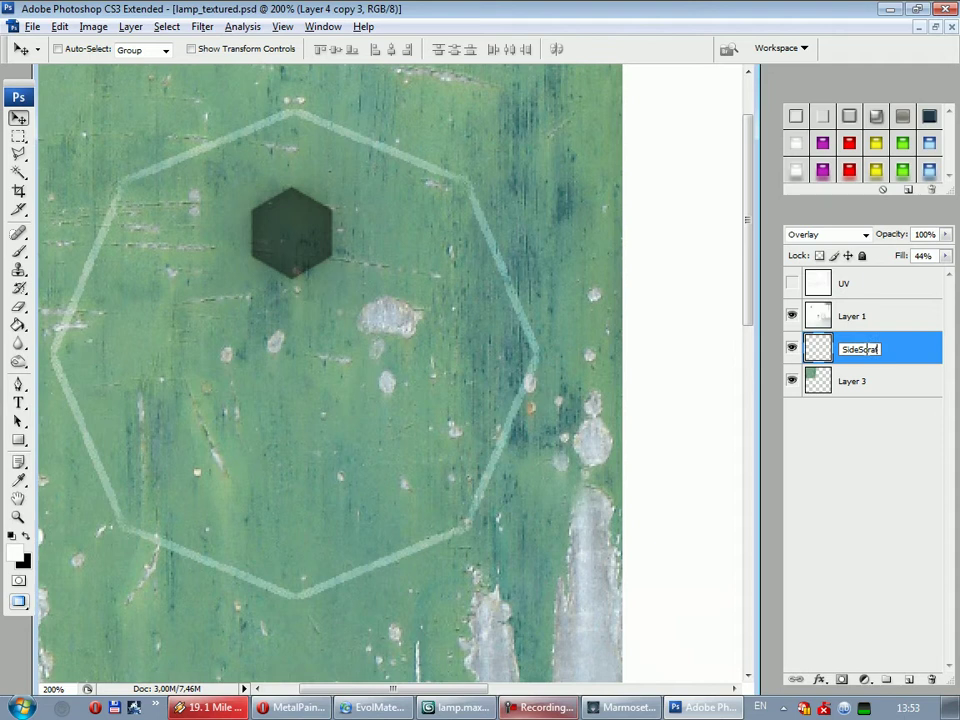
key("Return")
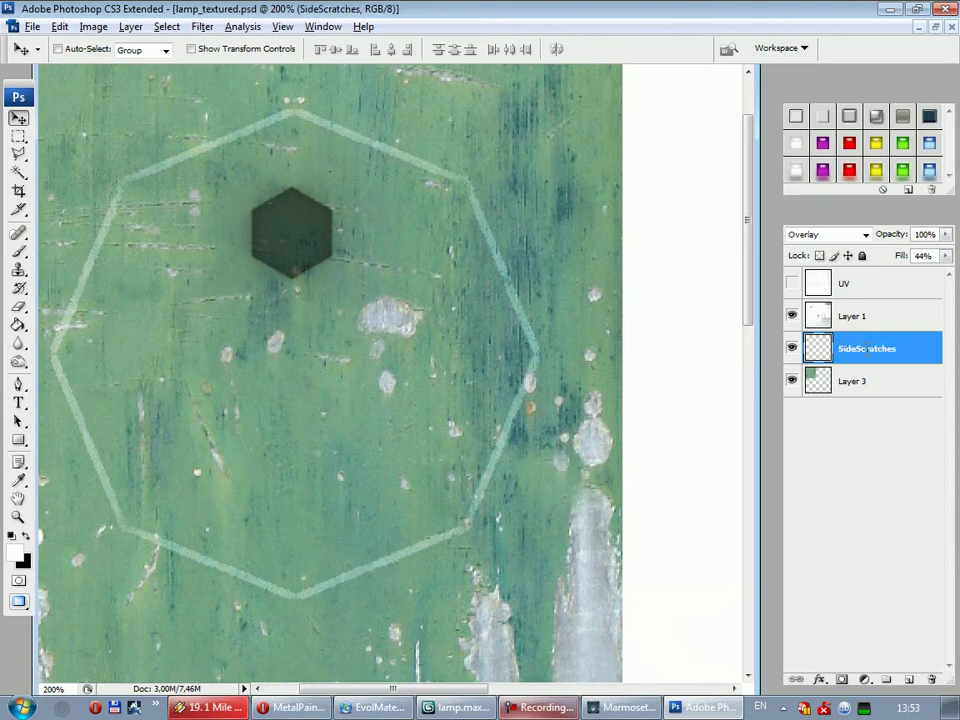
Preview the updated texture on the 3D lamp in Marmoset Toolbag
left_click(622, 705)
left_click(700, 705)
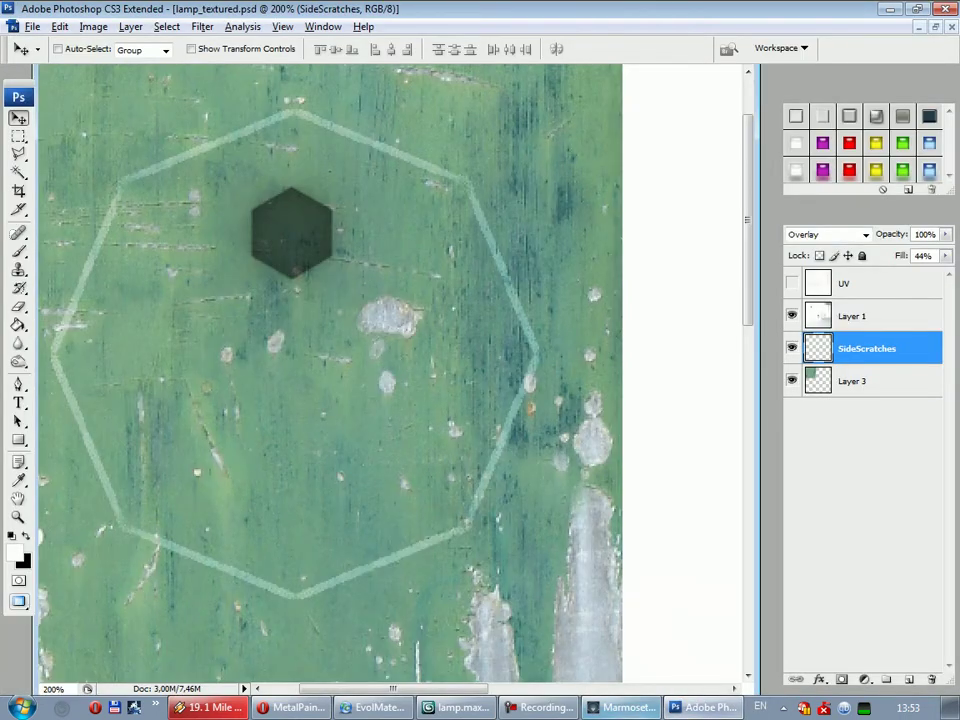
left_click(622, 705)
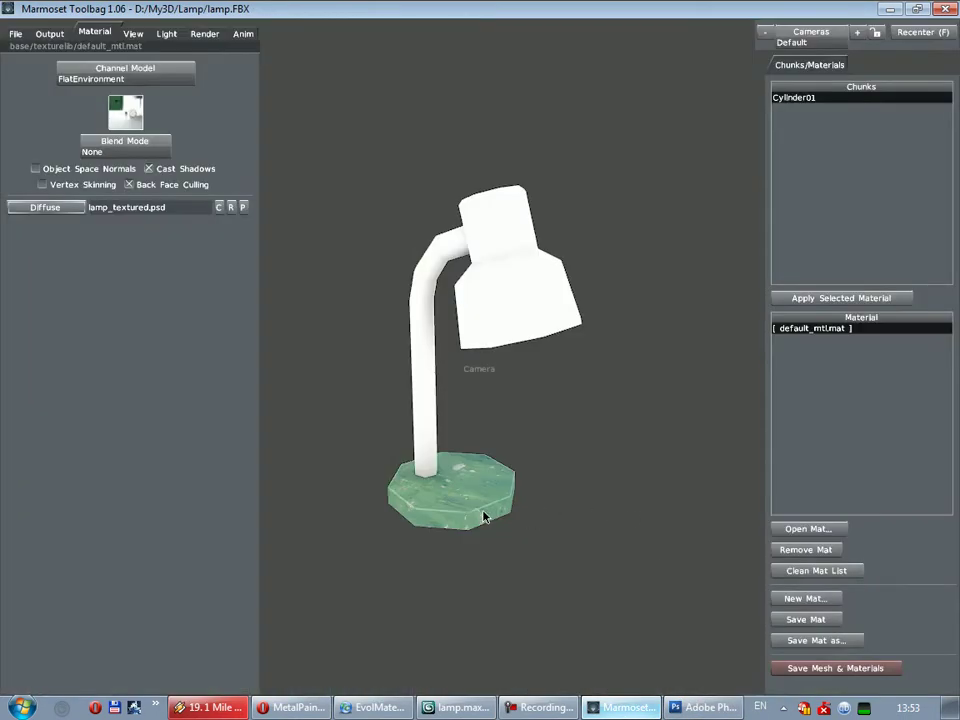
Zoom in and orbit below the lamp's octagonal base, then return to Photoshop
left_click_drag(483, 516, 369, 516)
mouse_move(369, 516)
right_mouse_down()
mouse_move(482, 467)
mouse_move(450, 656)
mouse_move(452, 549)
right_mouse_up()
mouse_move(452, 549)
left_mouse_down()
mouse_move(444, 501)
mouse_move(379, 564)
mouse_move(394, 506)
mouse_move(502, 422)
mouse_move(559, 519)
mouse_move(463, 474)
mouse_move(499, 480)
mouse_move(521, 538)
mouse_move(585, 585)
mouse_move(643, 482)
mouse_move(677, 449)
mouse_move(686, 386)
mouse_move(572, 489)
mouse_move(506, 463)
mouse_move(468, 498)
mouse_move(523, 435)
mouse_move(510, 555)
mouse_move(514, 420)
left_mouse_up()
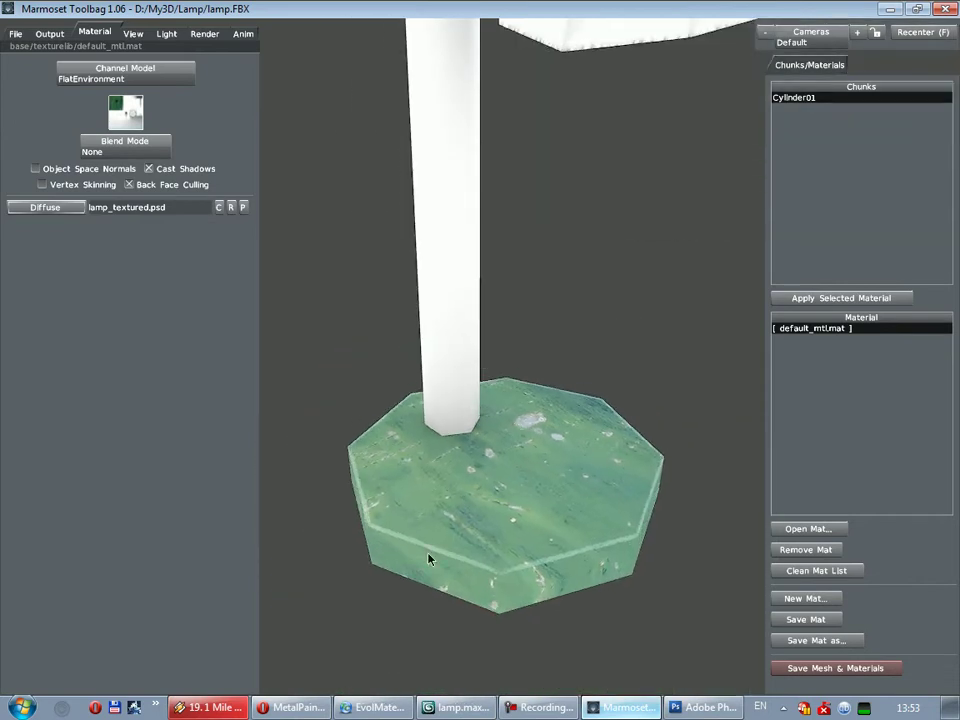
left_click(712, 707)
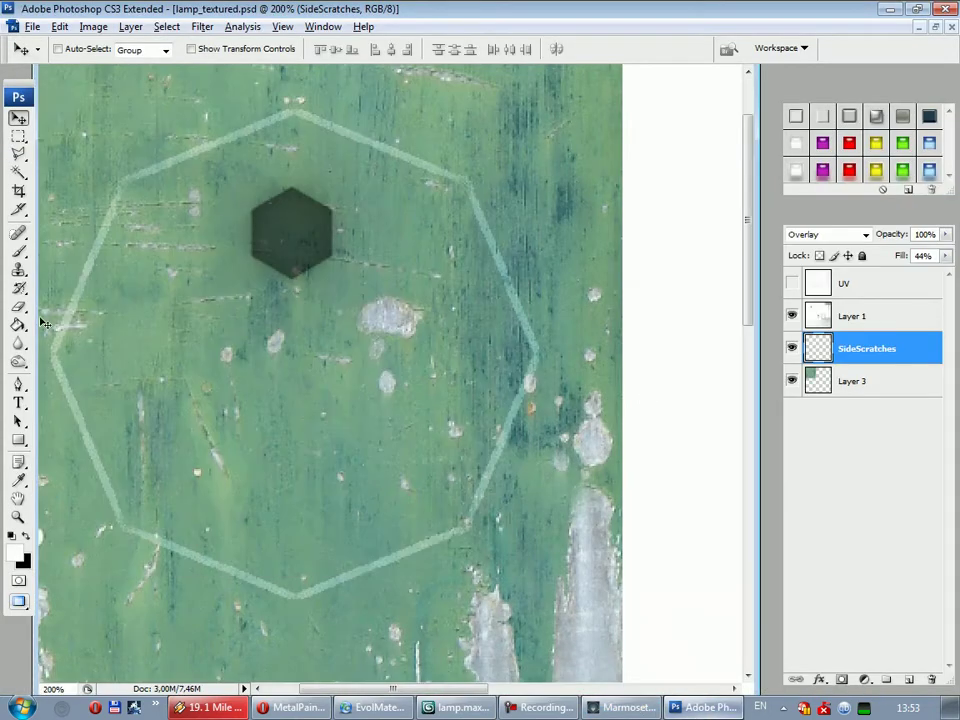
Set up the Eraser with the 2500 grunge brush tip at 257 px
left_click(19, 251)
right_click(428, 432)
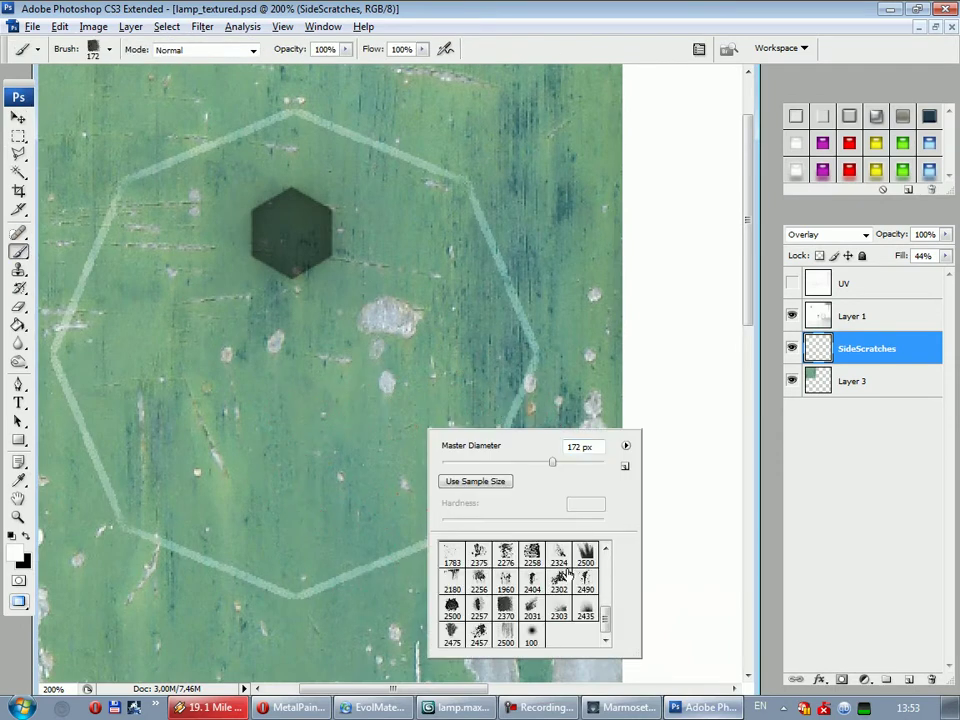
left_click(19, 306)
right_click(522, 416)
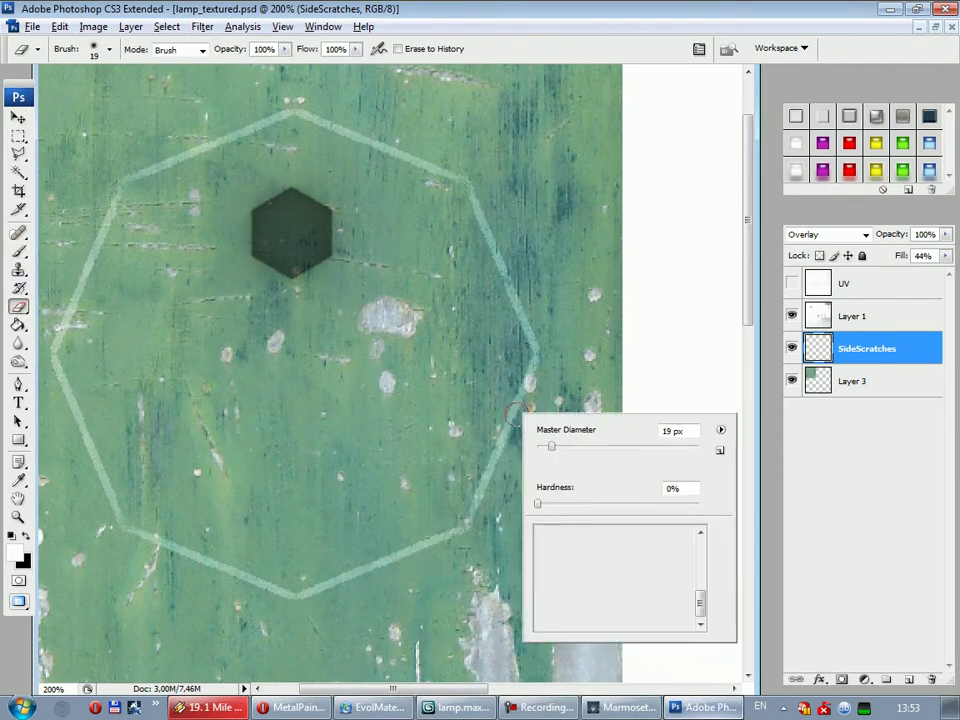
left_click(602, 592)
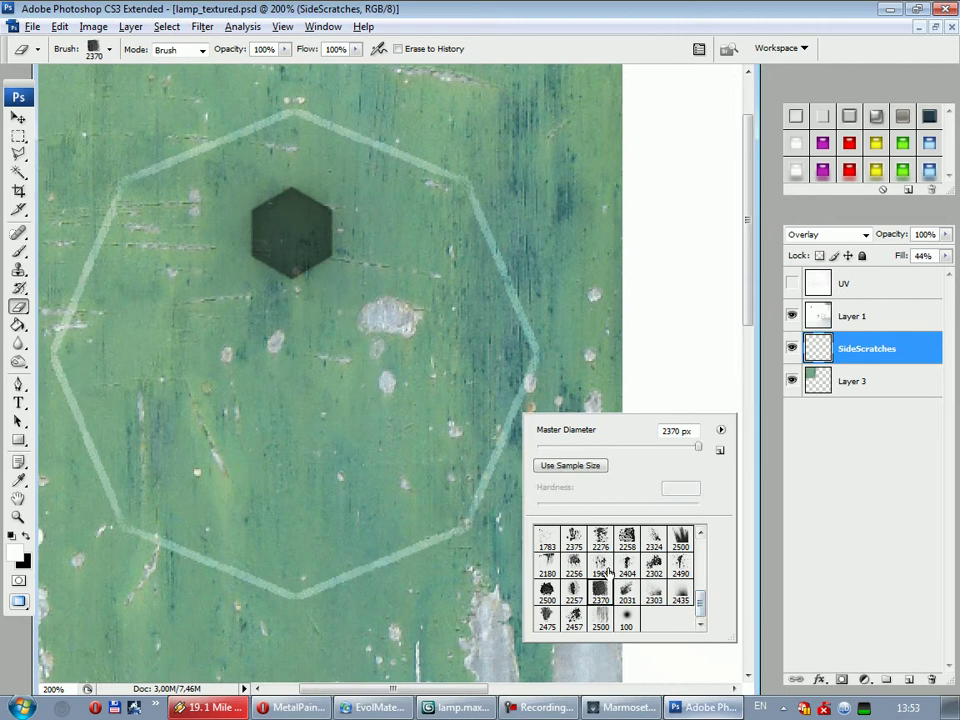
left_click(574, 566)
left_click_drag(640, 446, 633, 446)
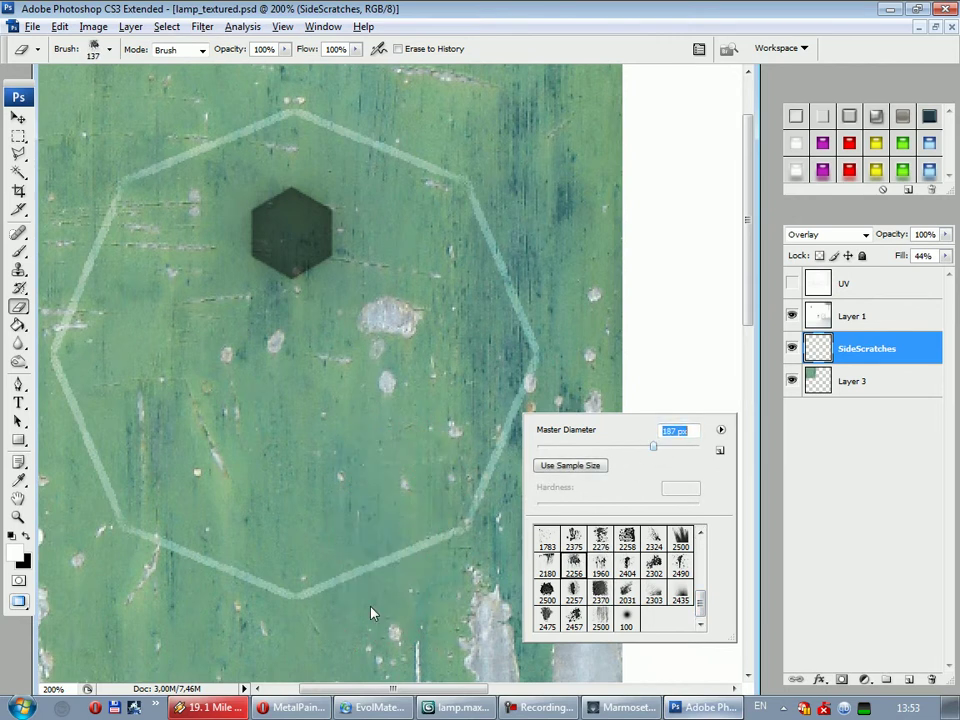
key("Return")
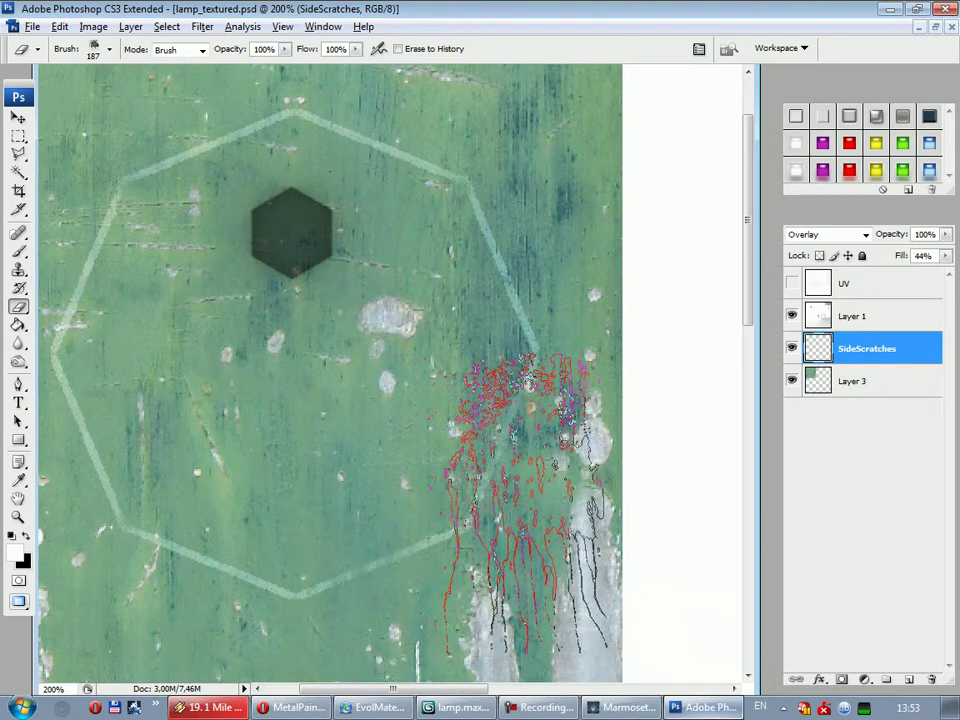
right_click(615, 280)
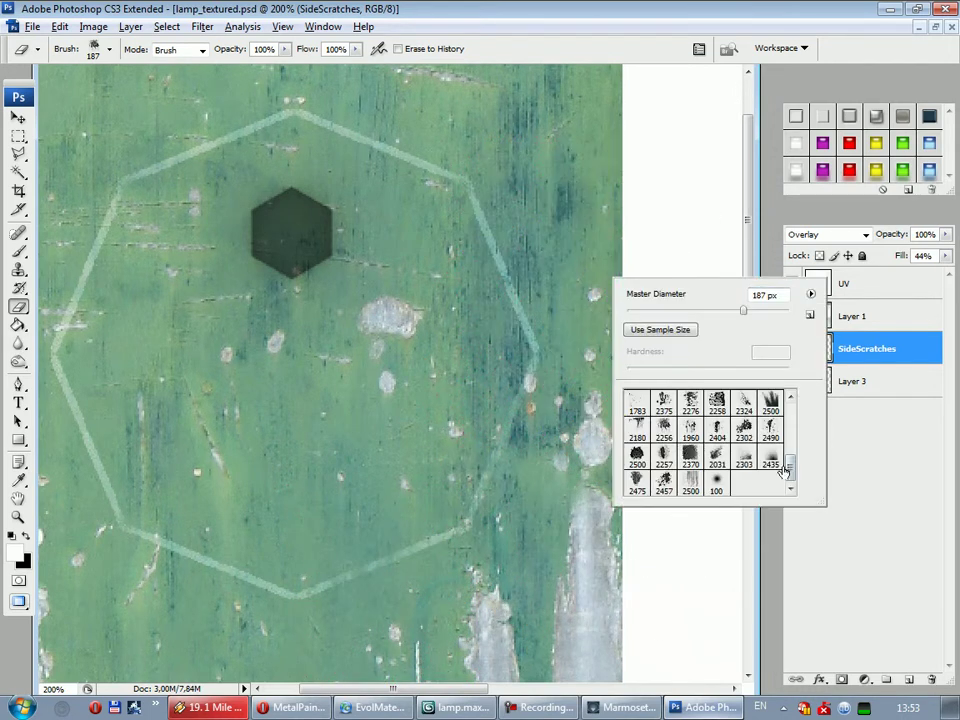
left_click(638, 456)
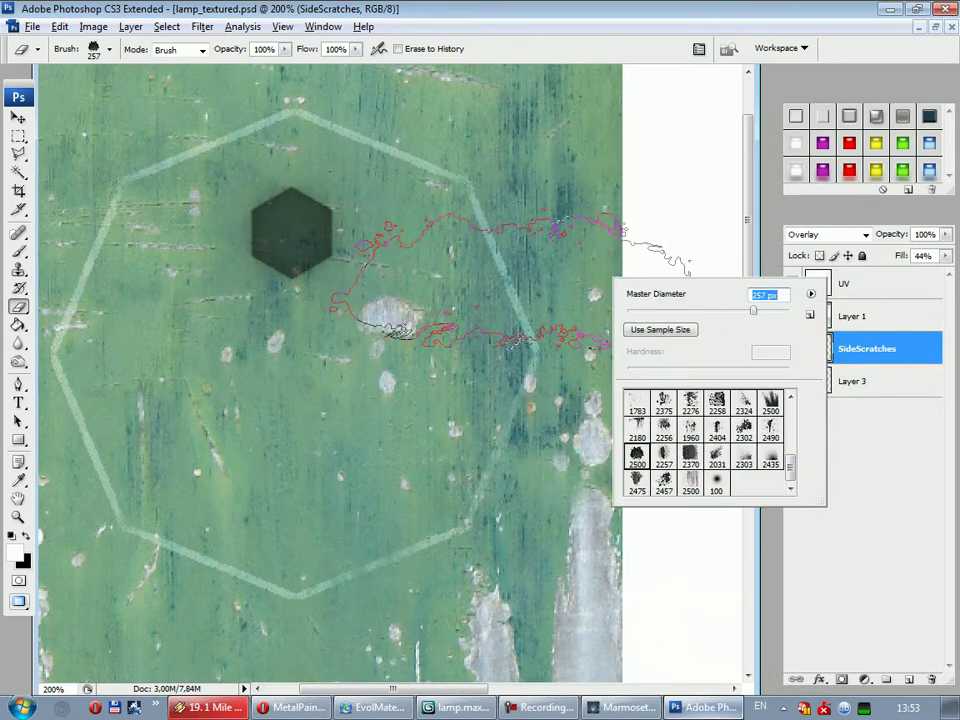
key("Return")
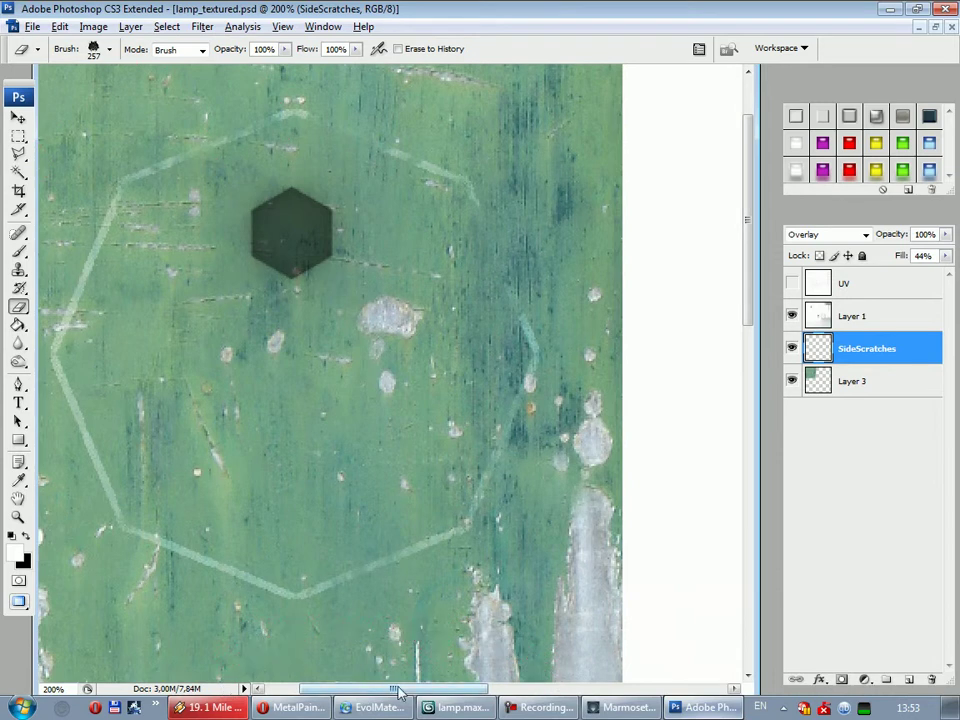
Preview the erased SideScratches on the lamp base in Marmoset, orbiting around it
scroll(300, 645, "left", 3)
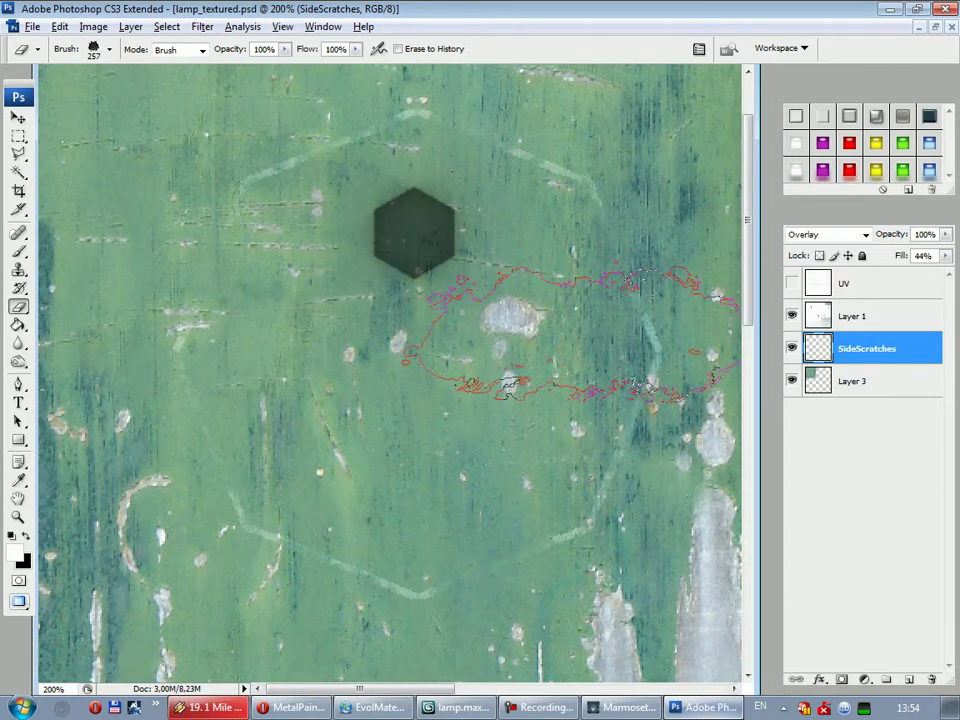
left_click(625, 707)
mouse_move(586, 533)
left_mouse_down()
mouse_move(573, 514)
mouse_move(628, 467)
mouse_move(634, 424)
mouse_move(631, 524)
left_mouse_up()
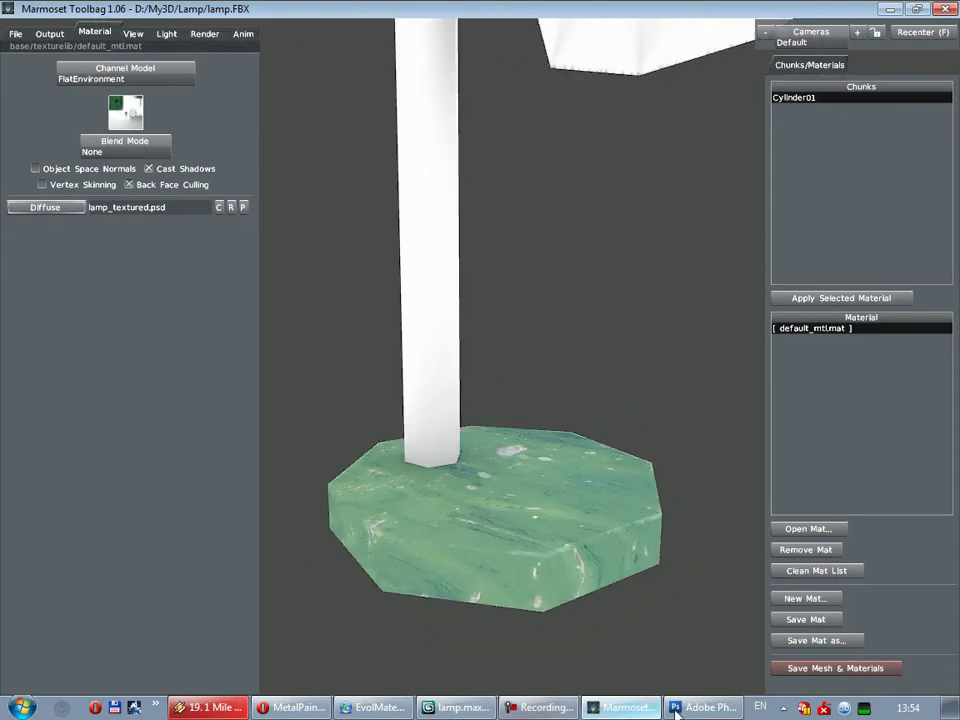
Tilt the view down onto the lamp base, then return to Photoshop
mouse_move(662, 602)
left_mouse_down()
mouse_move(591, 536)
mouse_move(574, 463)
mouse_move(569, 353)
mouse_move(515, 358)
mouse_move(506, 471)
mouse_move(439, 495)
mouse_move(333, 447)
mouse_move(557, 473)
mouse_move(545, 530)
left_mouse_up()
key("alt+Tab")
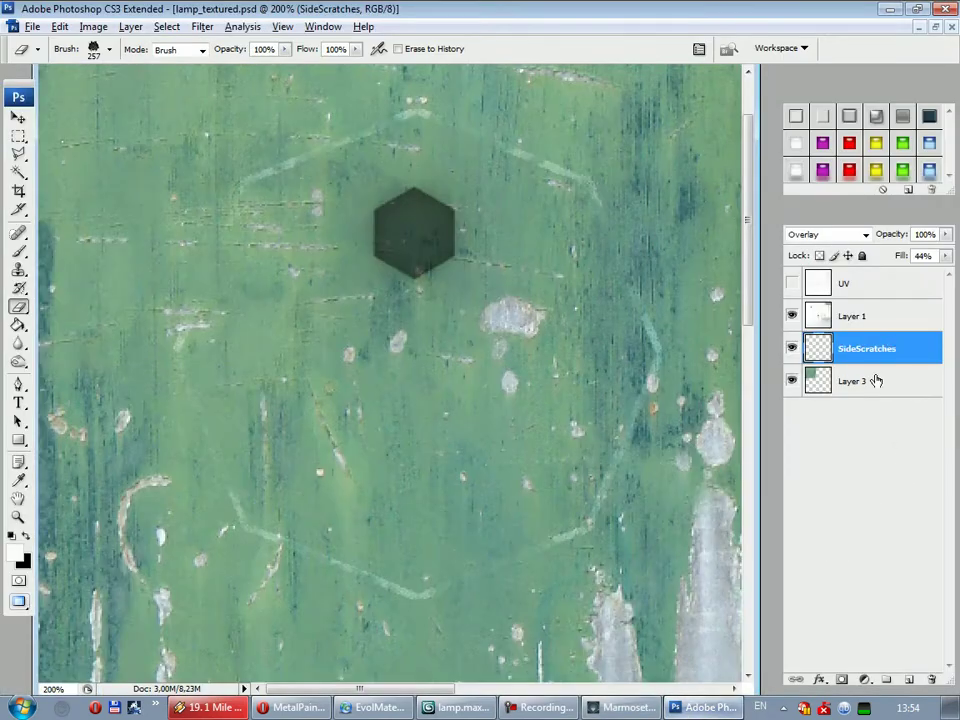
Add a Levels adjustment layer above the UV layer with black input 83 and gamma 1,14
key("ctrl+minus")
left_click(893, 315)
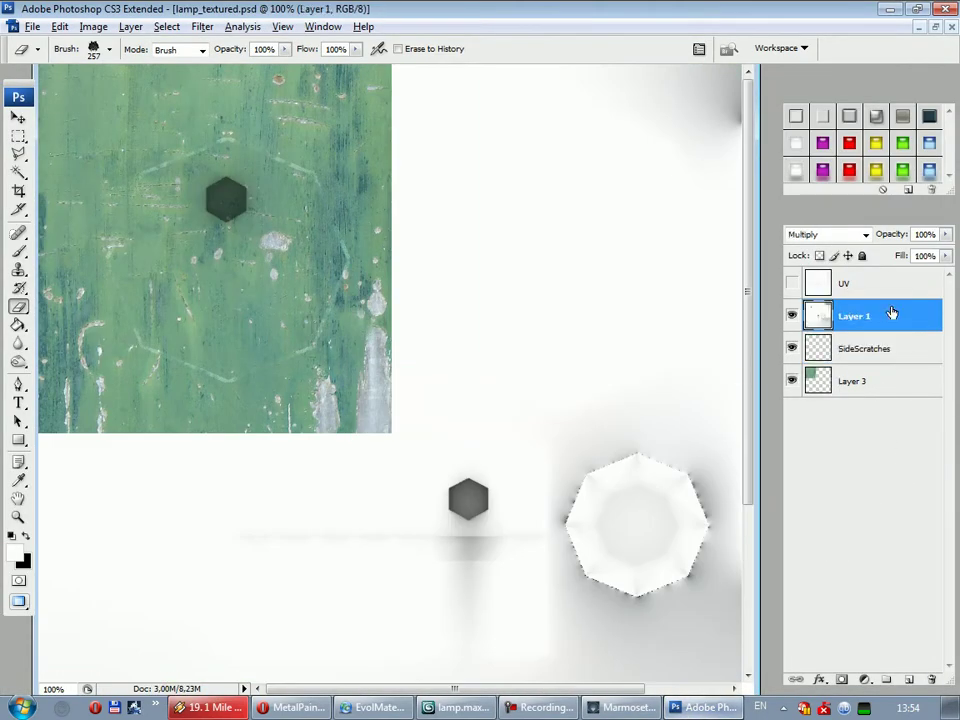
left_click(885, 291)
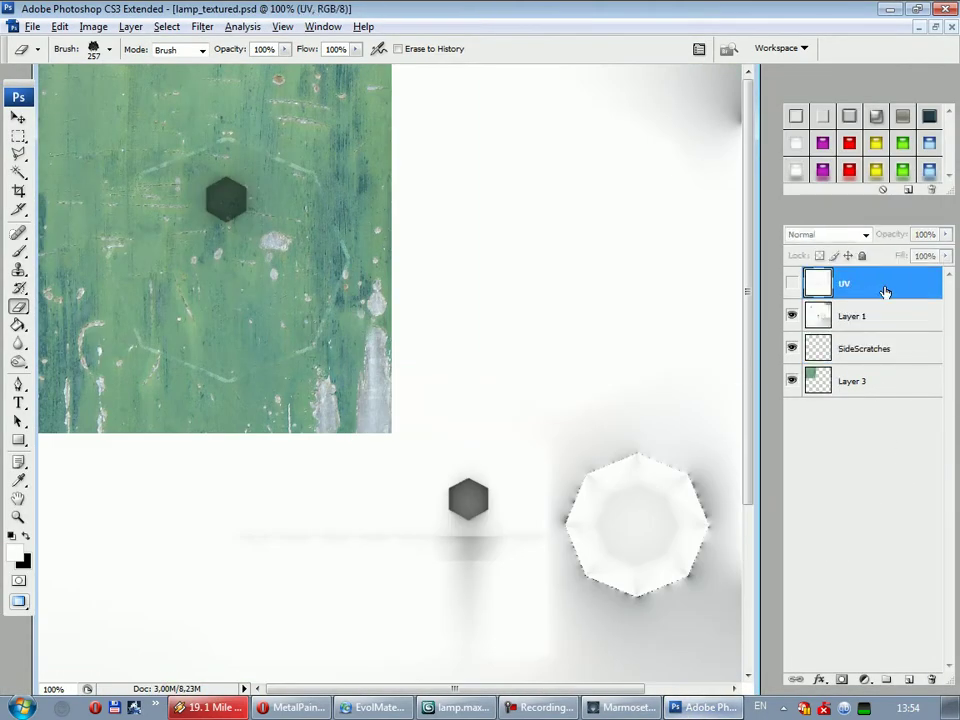
left_click(822, 678)
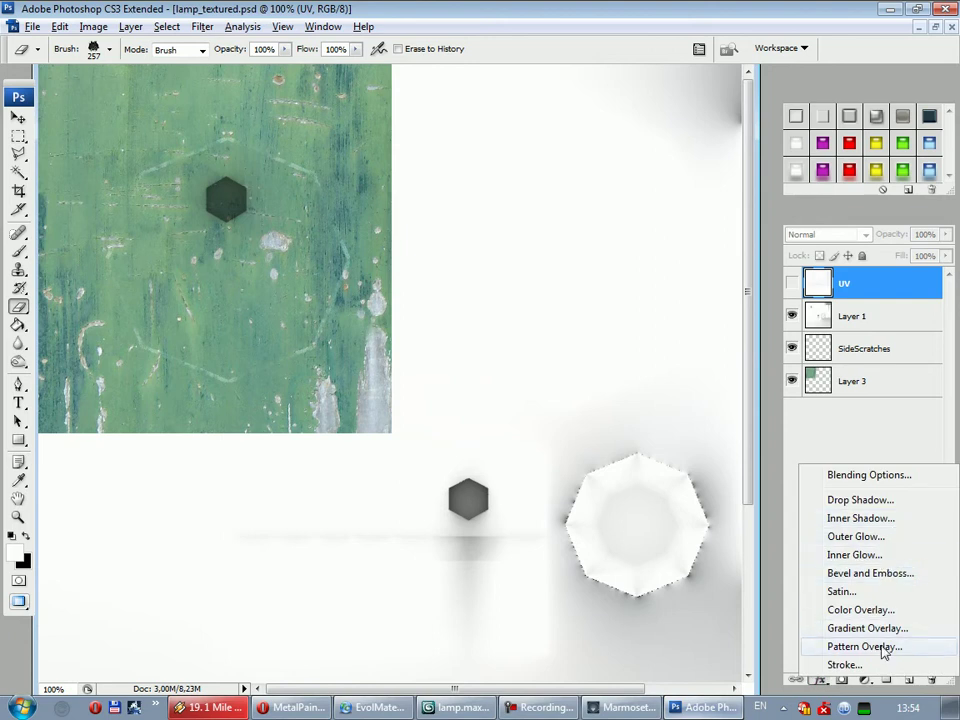
left_click(899, 424)
left_click(864, 679)
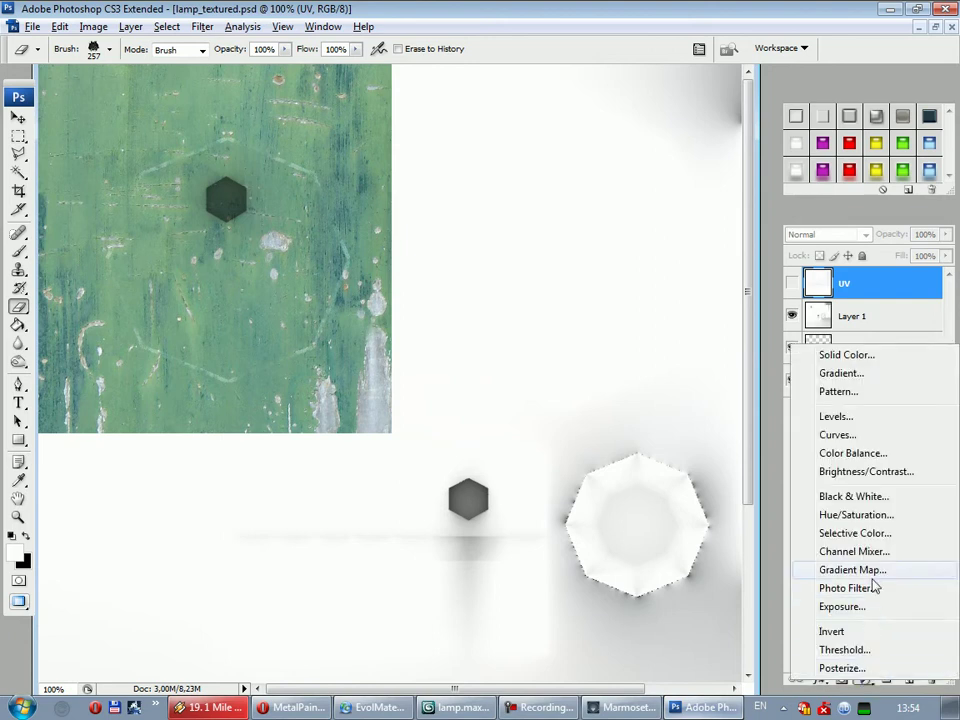
left_click(875, 420)
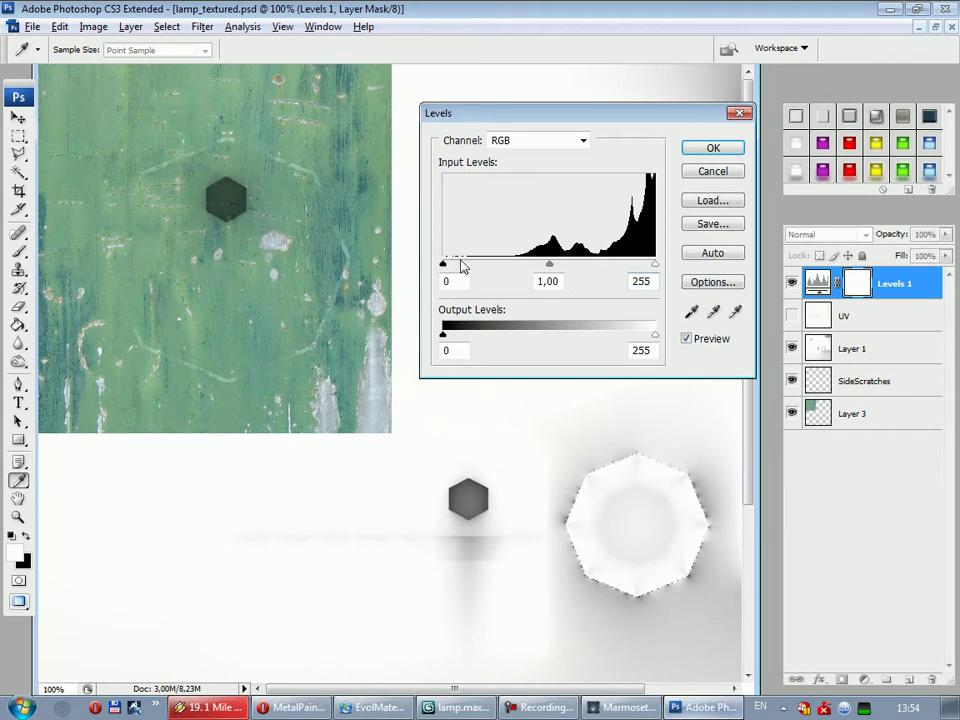
left_click_drag(451, 264, 512, 264)
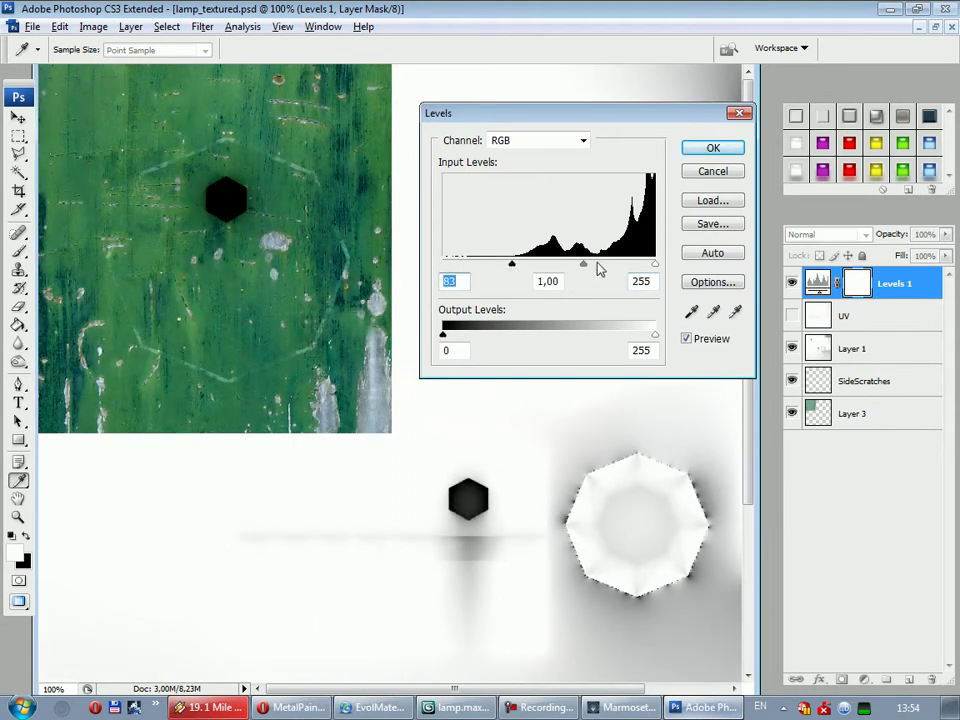
mouse_move(586, 265)
left_mouse_down()
mouse_move(577, 265)
mouse_move(604, 272)
mouse_move(561, 276)
left_mouse_up()
left_click(712, 148)
Take the Eraser with default black/white colours and preview the darker texture on the Marmoset lamp
key("e")
key("x")
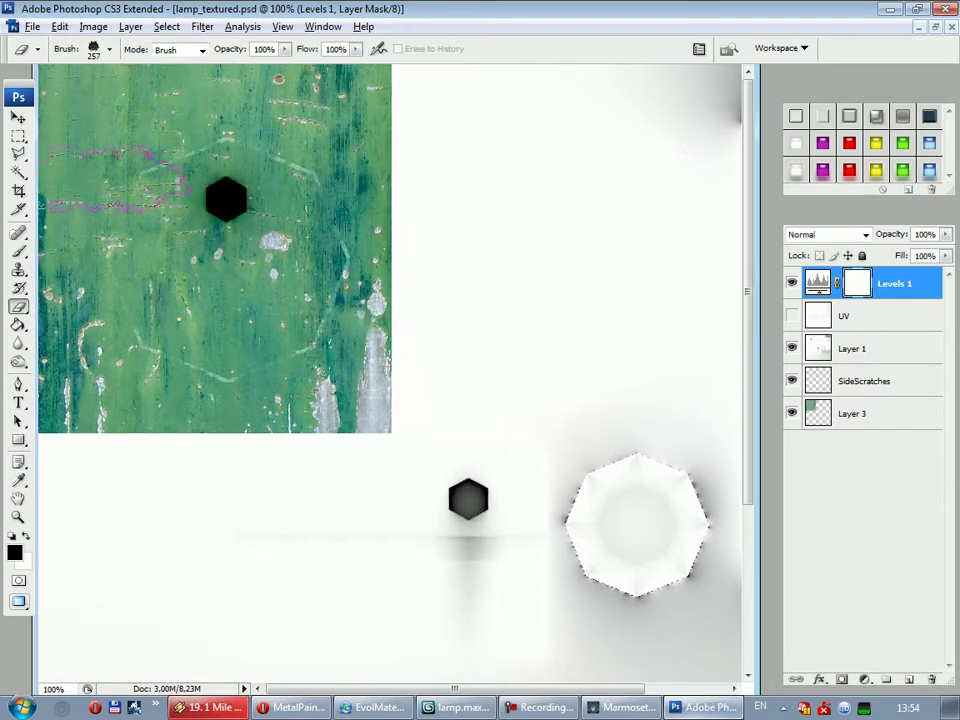
left_click(622, 707)
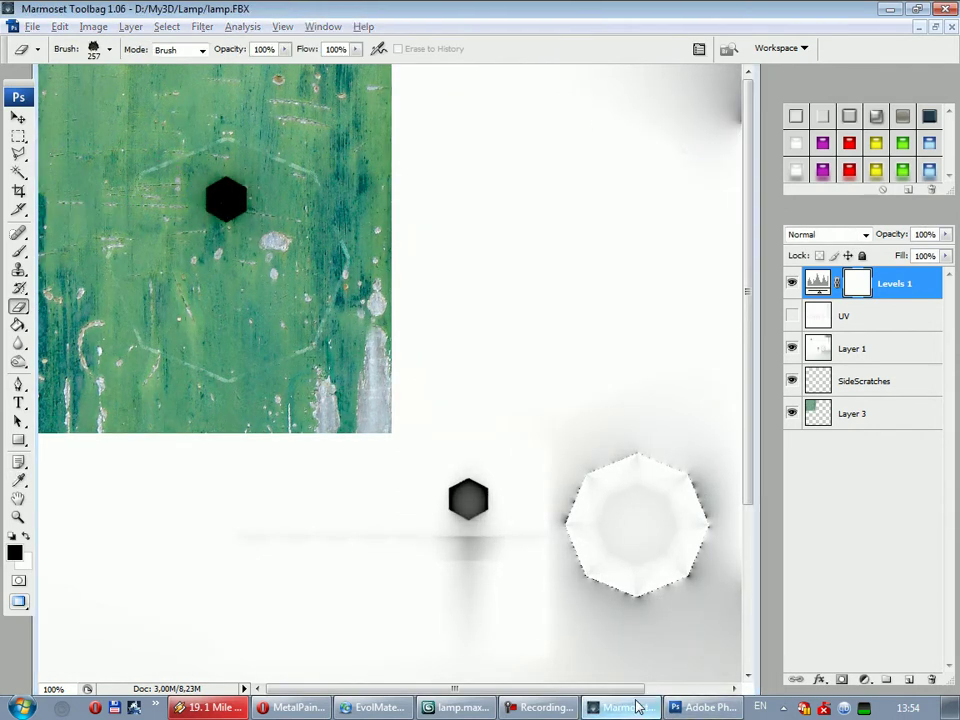
left_click(700, 707)
Duplicate the green Layer 3 texture, hide Levels 1, and rotate the copy 90 degrees
left_click(18, 118)
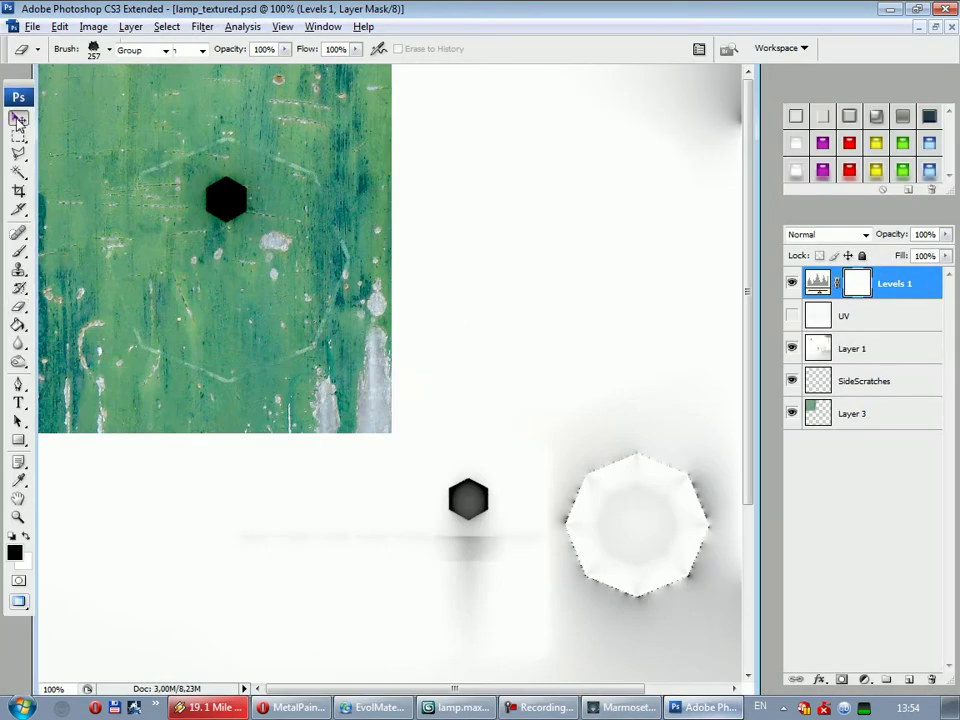
left_click(867, 390)
left_click(857, 420)
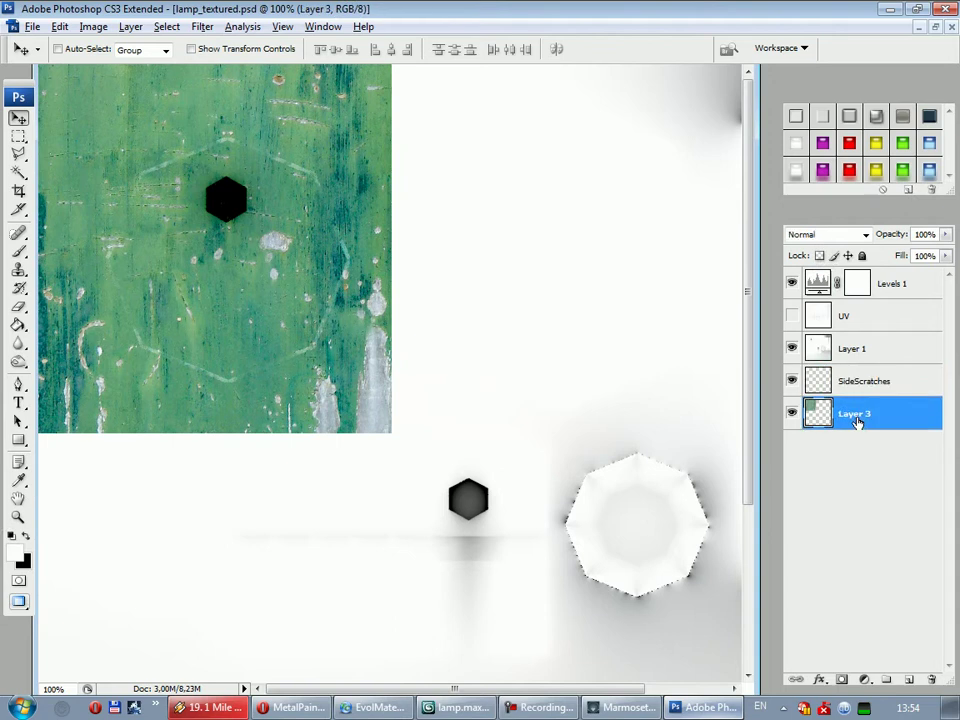
key("ctrl+j")
left_click(792, 283)
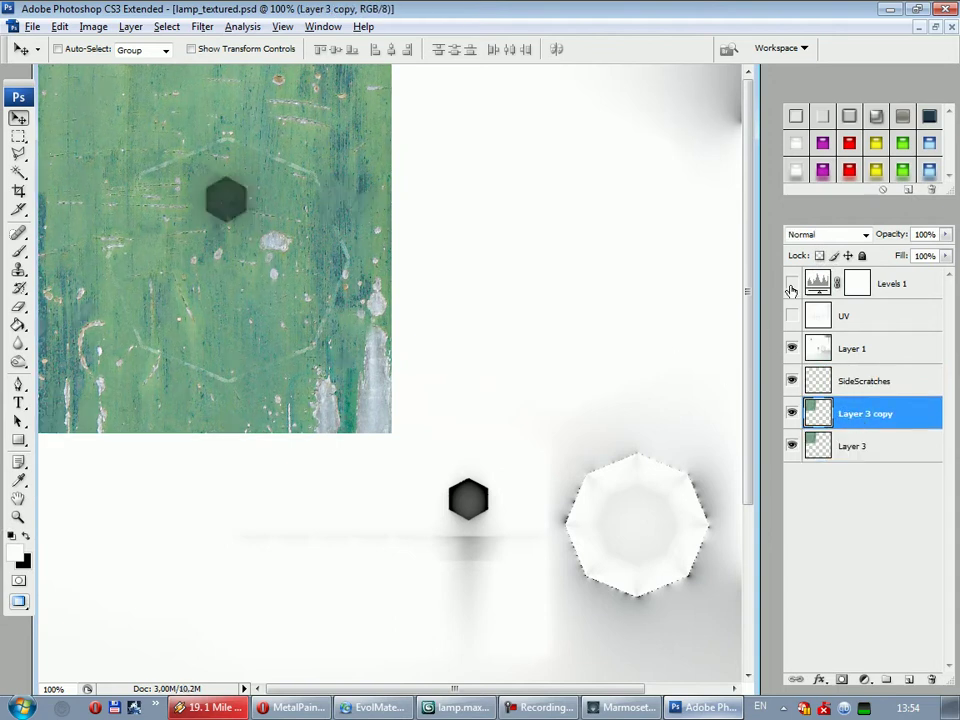
key("ctrl+t")
left_click_drag(448, 470, 587, 161, "shift")
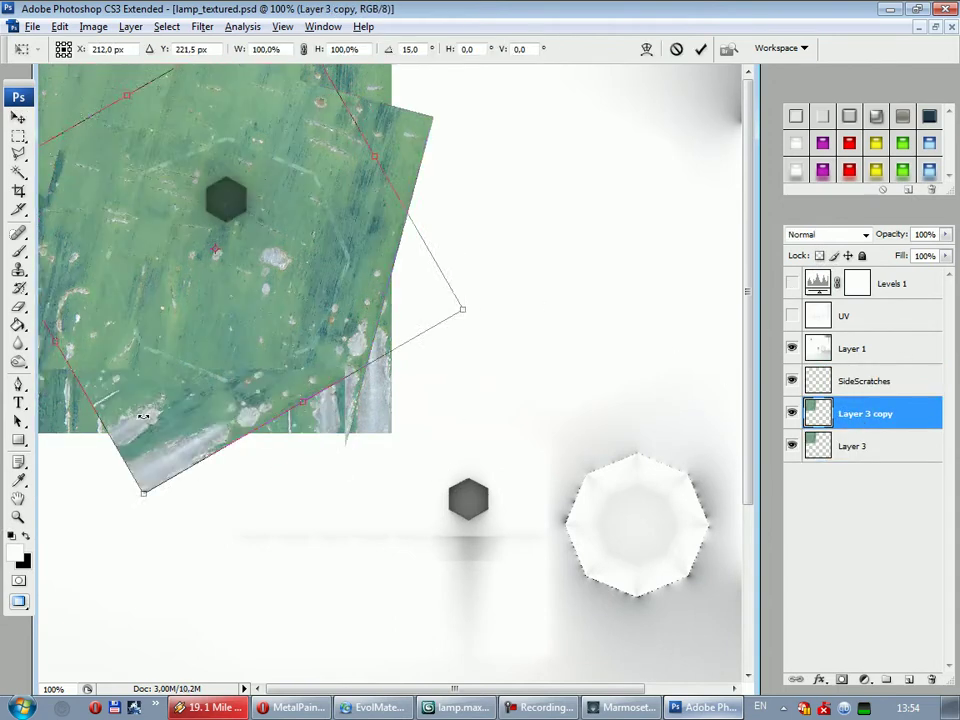
left_click(704, 49)
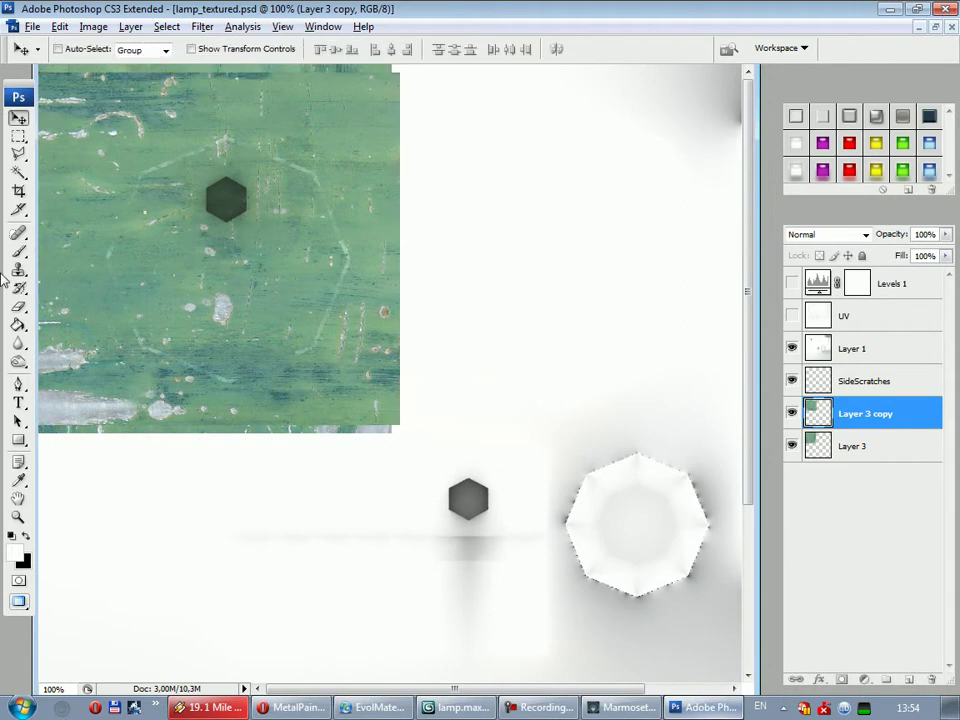
Set the Eraser to the 404 grunge brush preset at 236 px for breaking up the copy
left_click(20, 306)
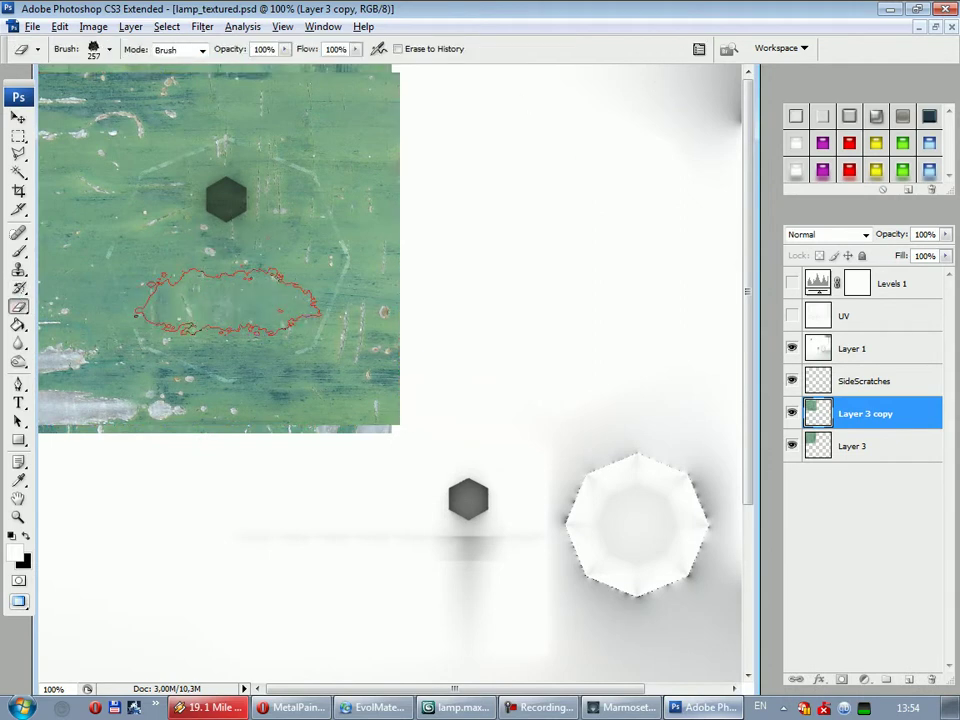
right_click(420, 292)
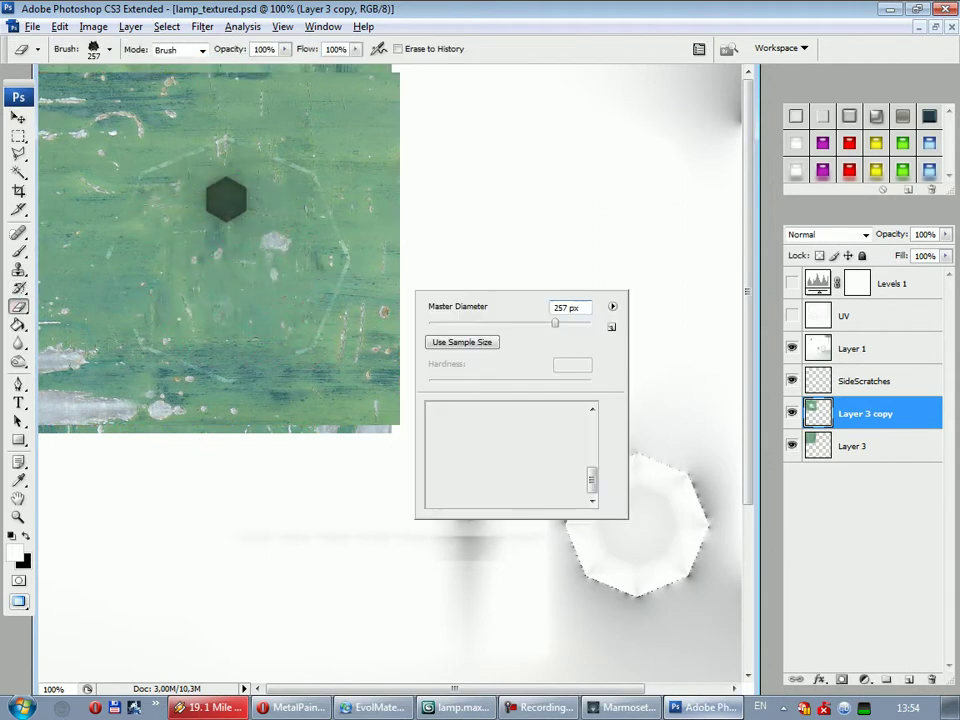
left_click(438, 467)
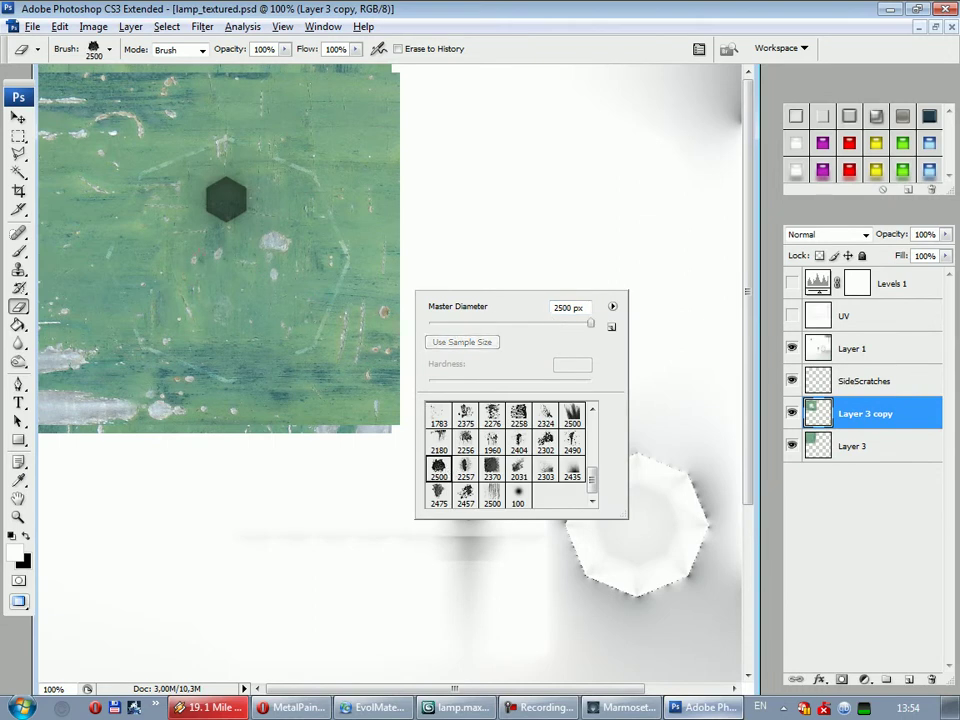
key("Return")
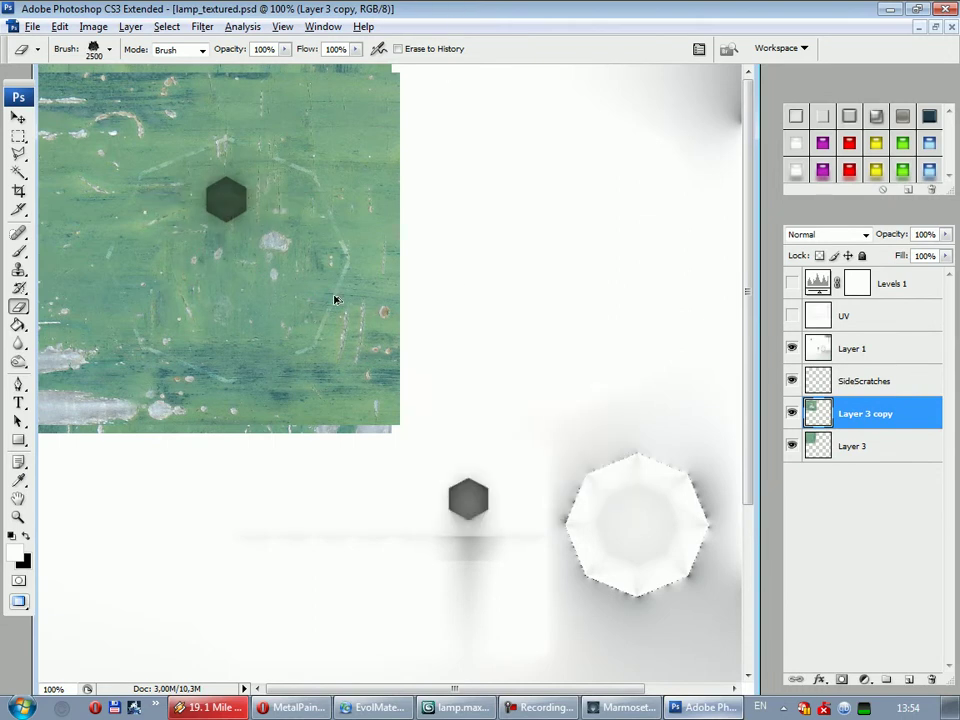
right_click(336, 320)
left_click(474, 350)
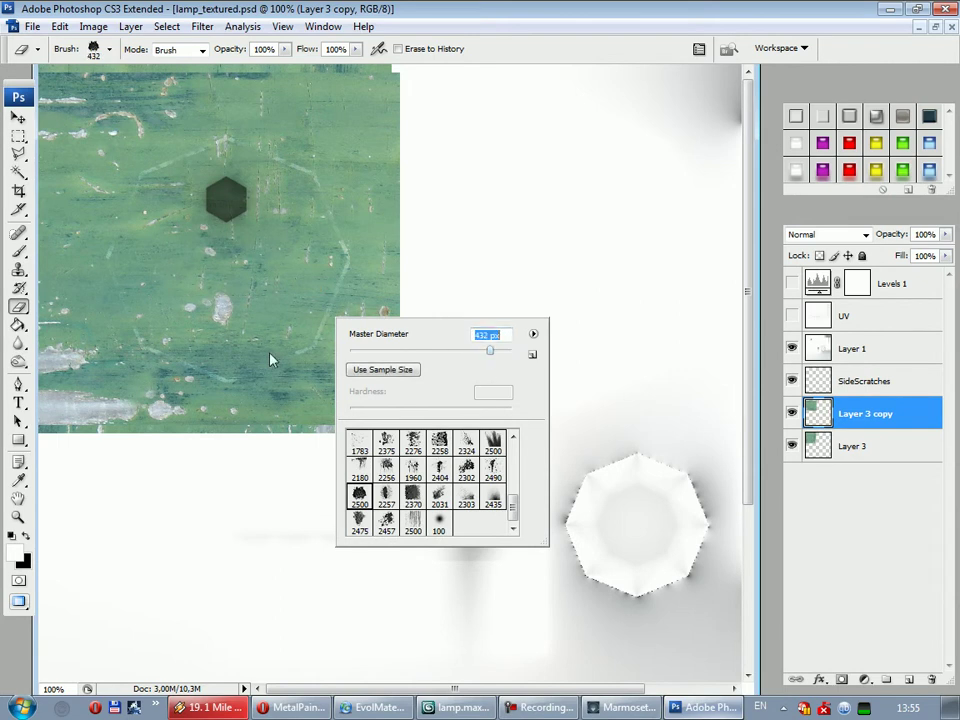
left_click_drag(513, 506, 513, 462)
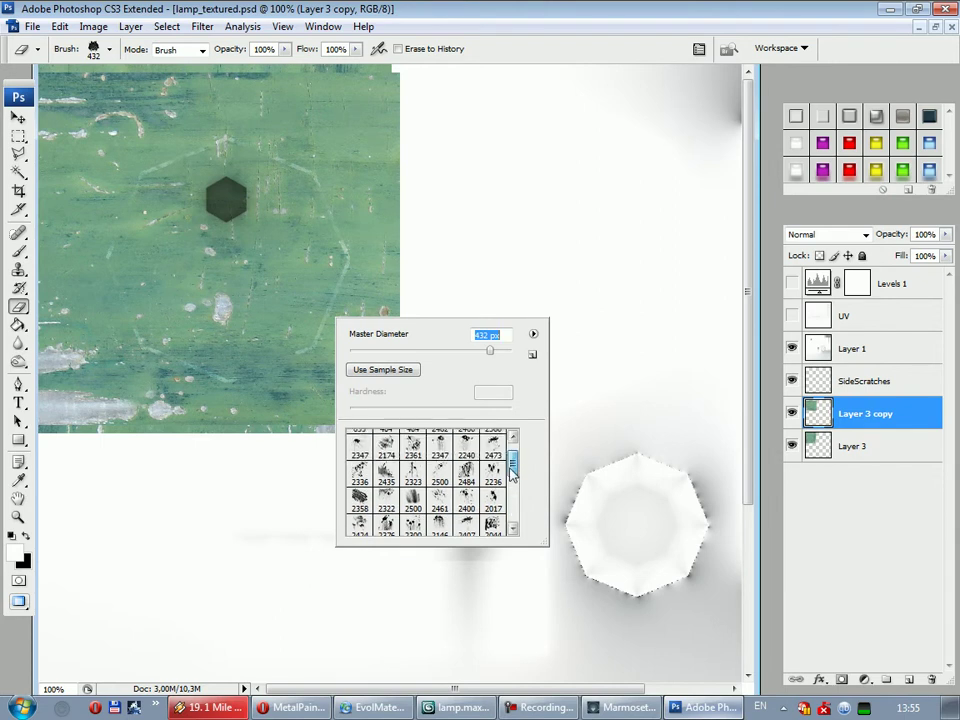
left_click(425, 441)
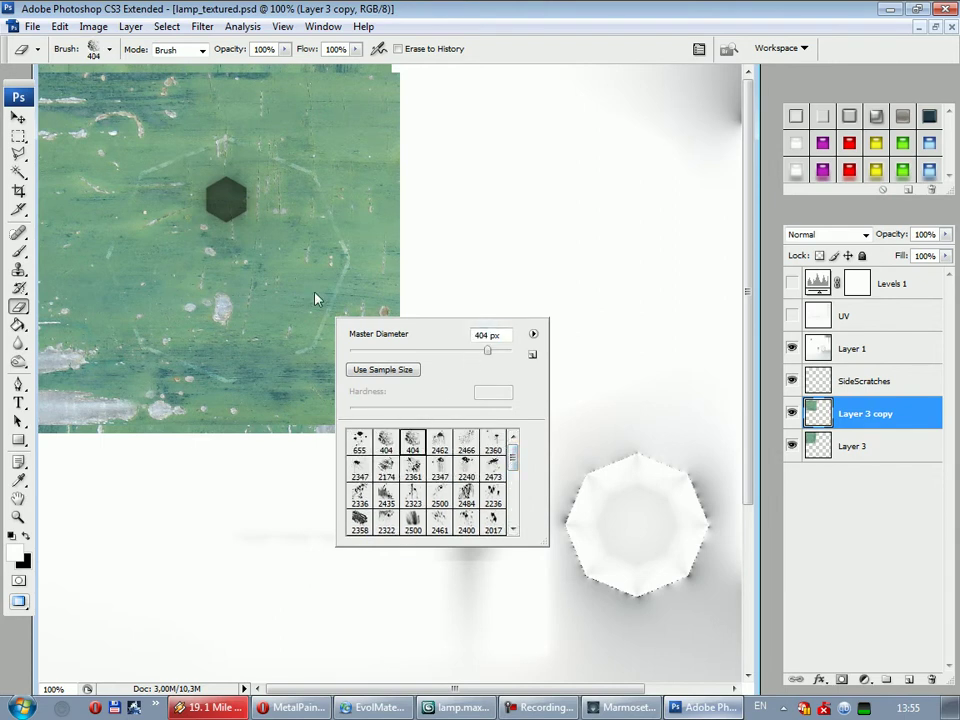
left_click_drag(486, 351, 466, 351)
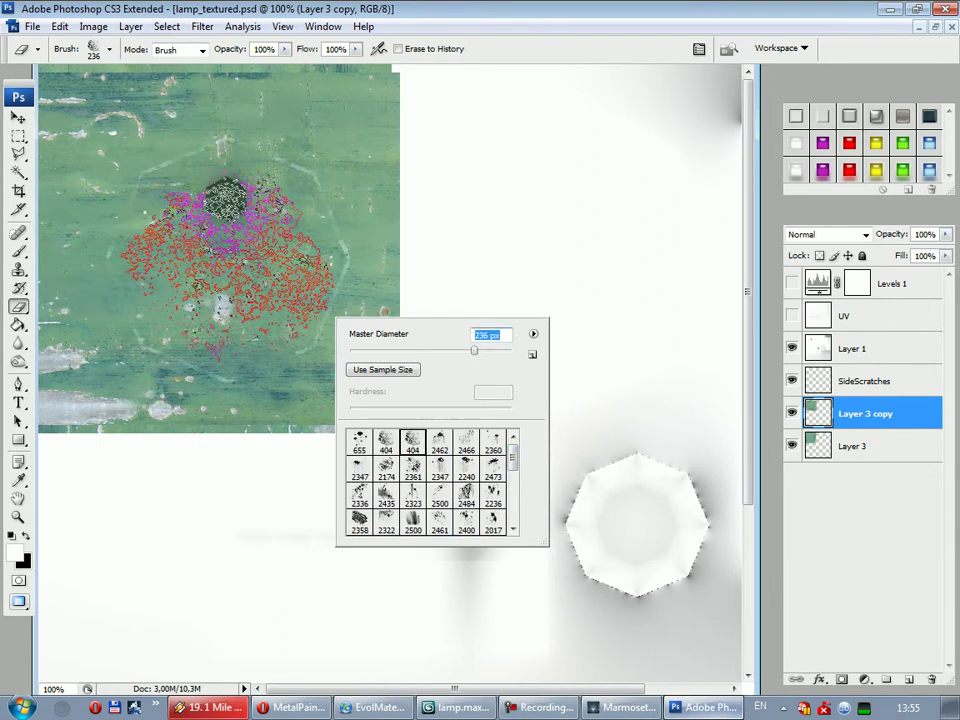
key("Return")
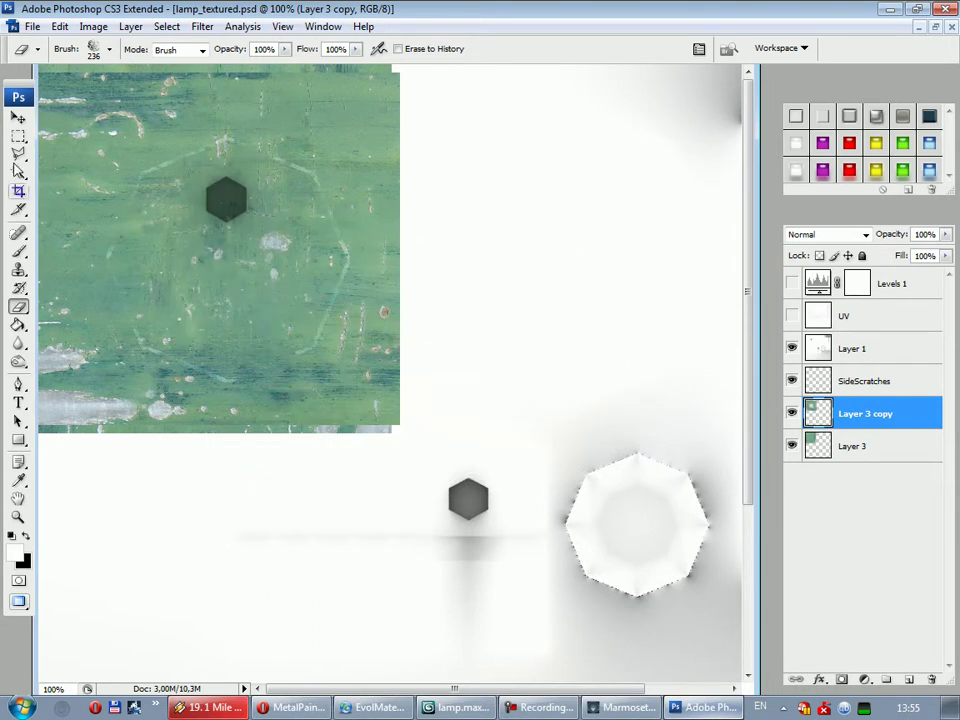
Set Layer 1's blend mode to Color Burn
key("v")
left_click(878, 345)
left_click(870, 316)
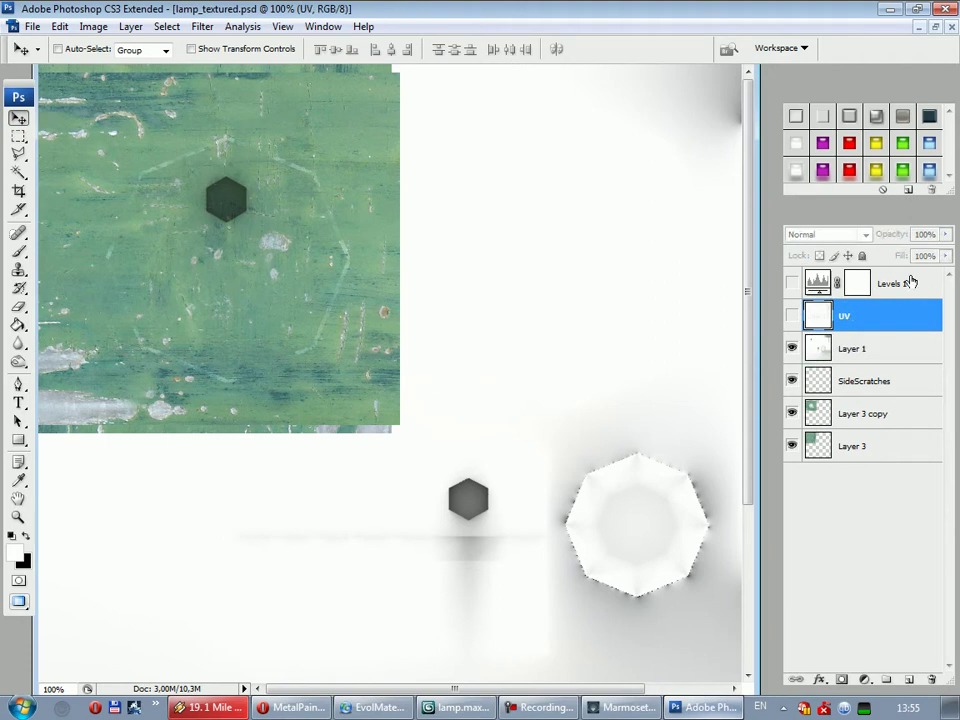
left_click(860, 348)
left_click(850, 234)
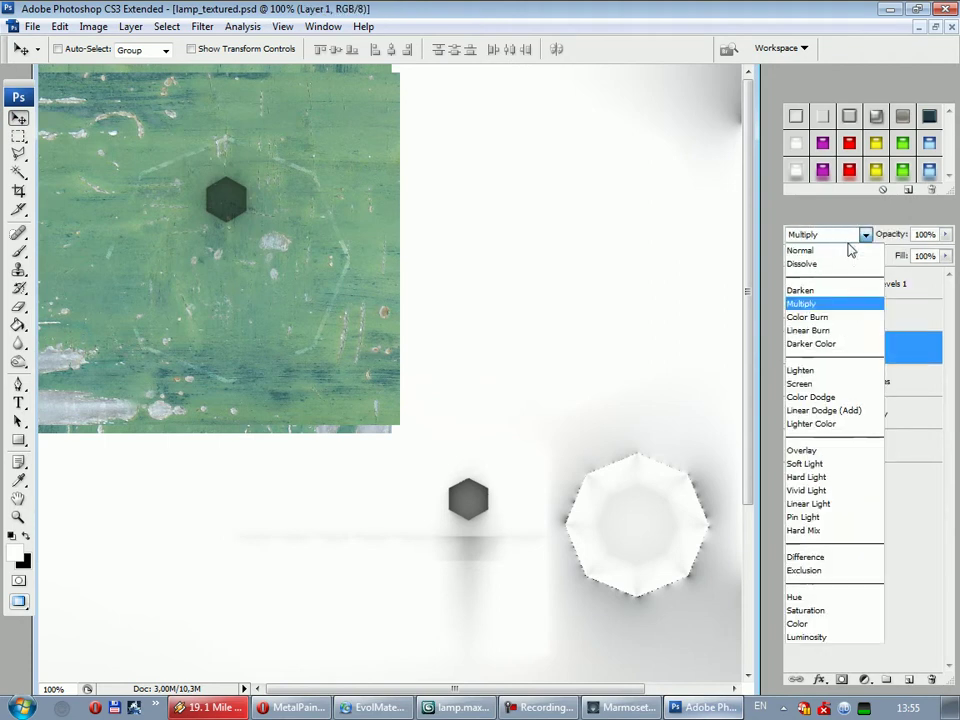
left_click(846, 331)
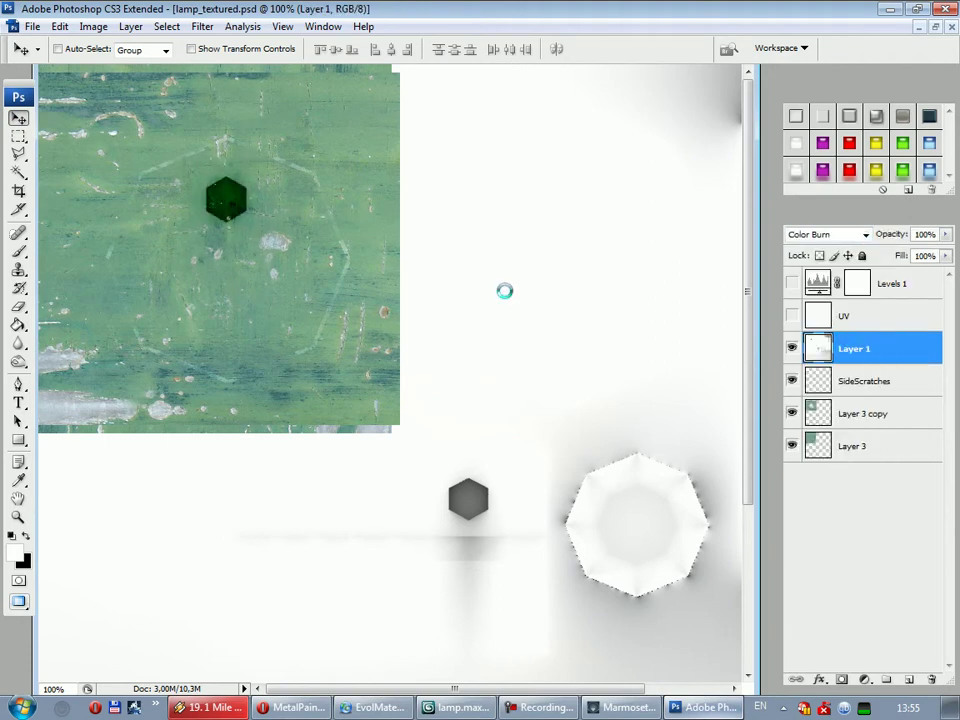
Orbit the Marmoset lamp and view its base under PhongEnvironment shading with rotated sky lighting
left_click(625, 707)
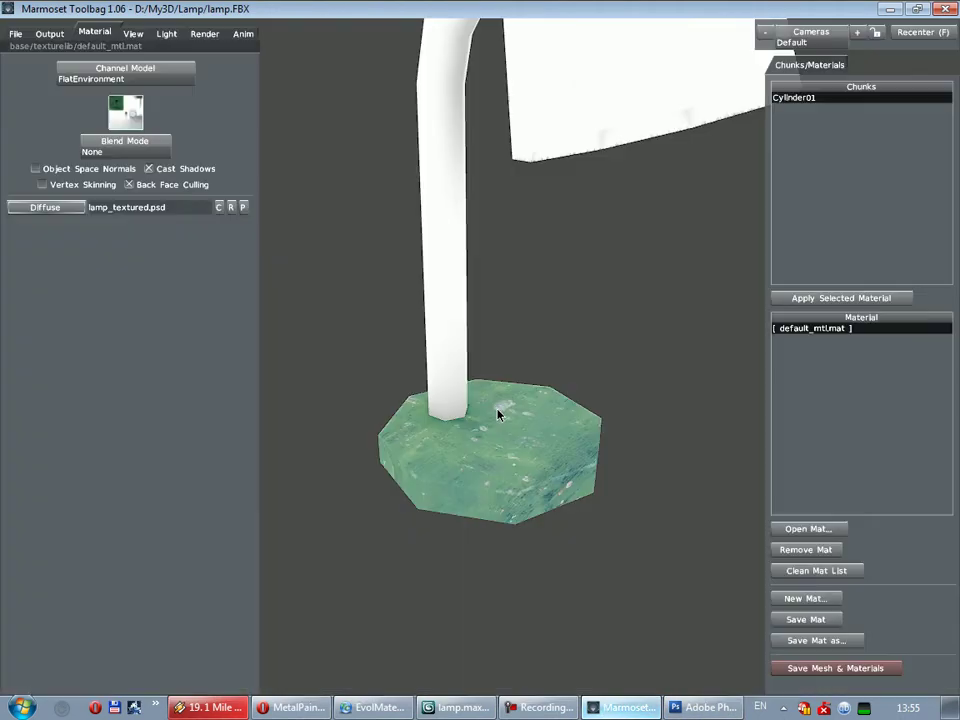
mouse_move(499, 414)
left_mouse_down()
mouse_move(555, 431)
mouse_move(506, 358)
mouse_move(421, 431)
left_mouse_up()
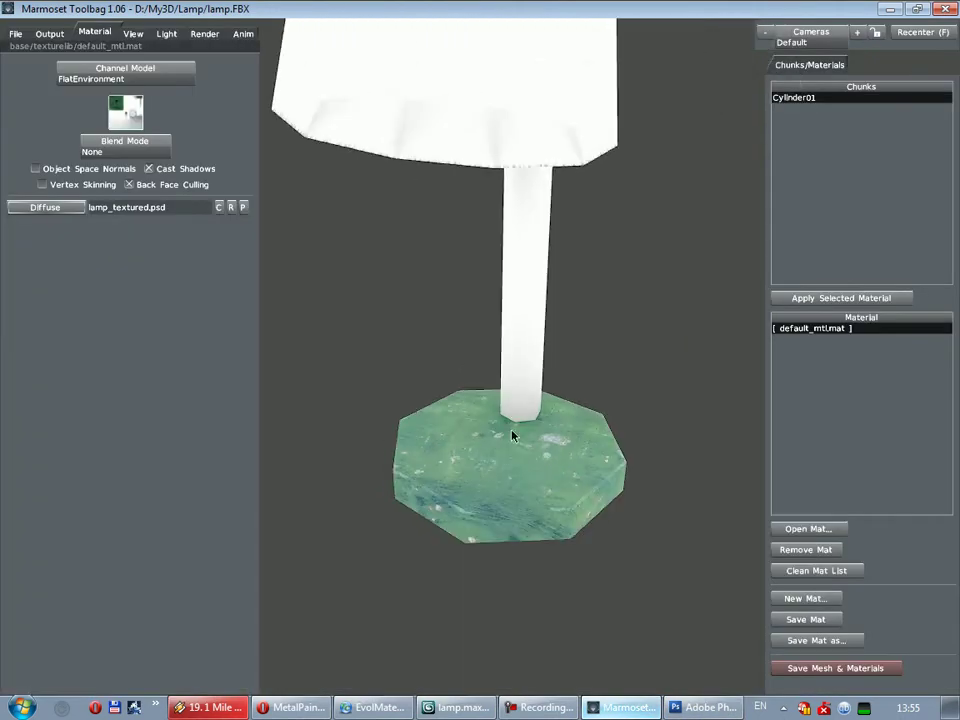
left_click(110, 68)
left_click(84, 92)
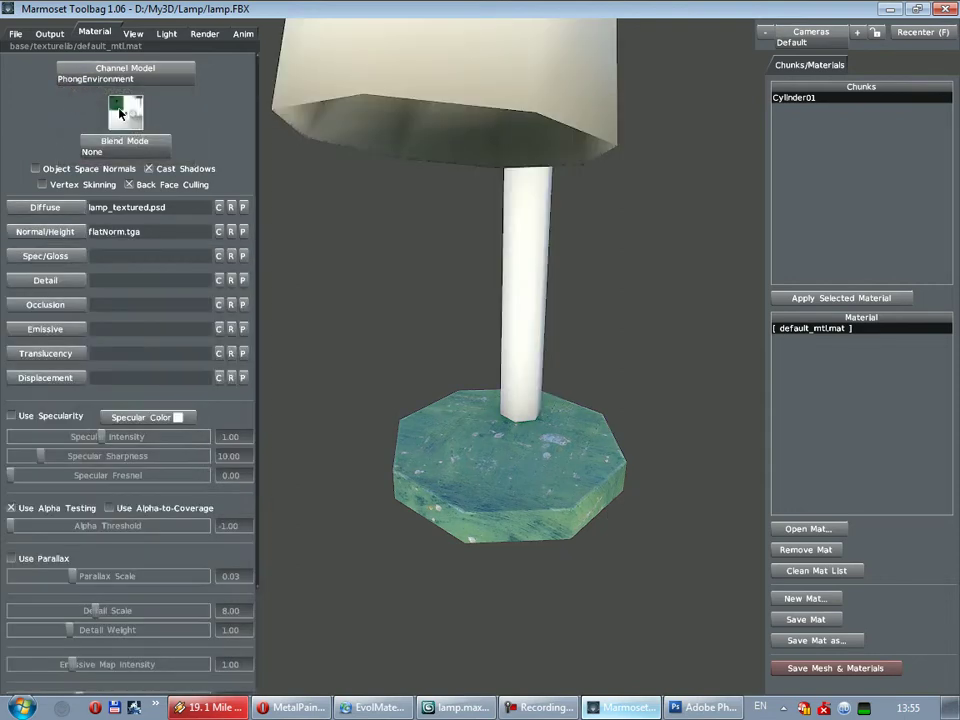
mouse_move(636, 459)
left_mouse_down("shift")
mouse_move(476, 481)
mouse_move(597, 482)
left_mouse_up("shift")
Switch back to FlatEnvironment shading, inspect the whole lamp, then show the Opera reference
left_click(88, 83)
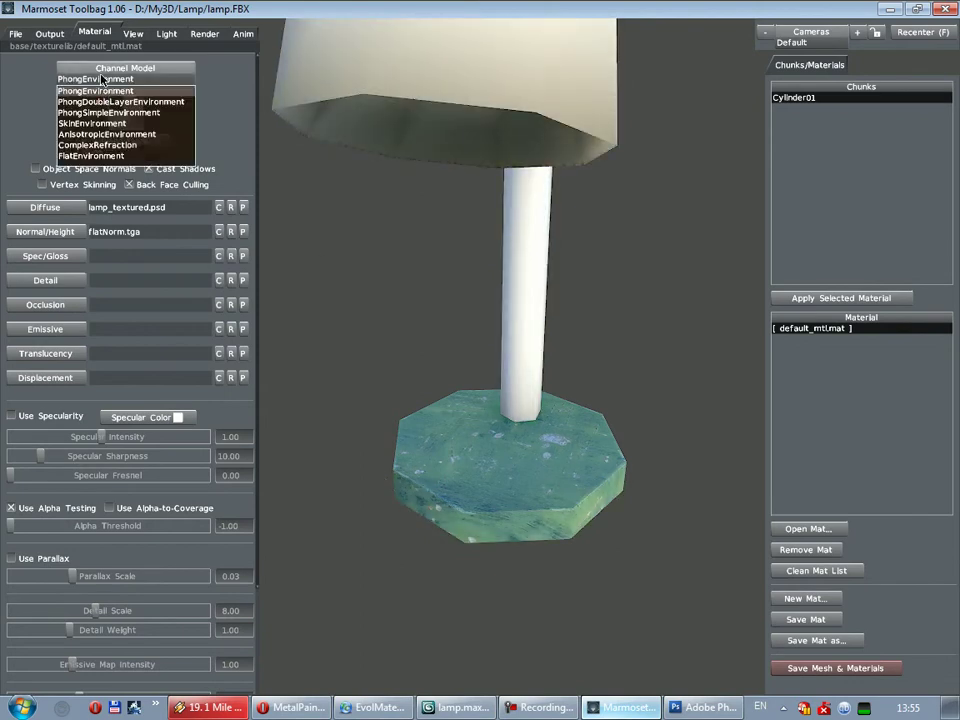
left_click(75, 156)
mouse_move(579, 401)
left_mouse_down()
mouse_move(660, 422)
mouse_move(521, 343)
mouse_move(527, 285)
left_mouse_up()
right_click_drag(525, 285, 529, 330)
mouse_move(529, 330)
left_mouse_down()
mouse_move(516, 388)
mouse_move(535, 523)
left_mouse_up()
left_click(318, 707)
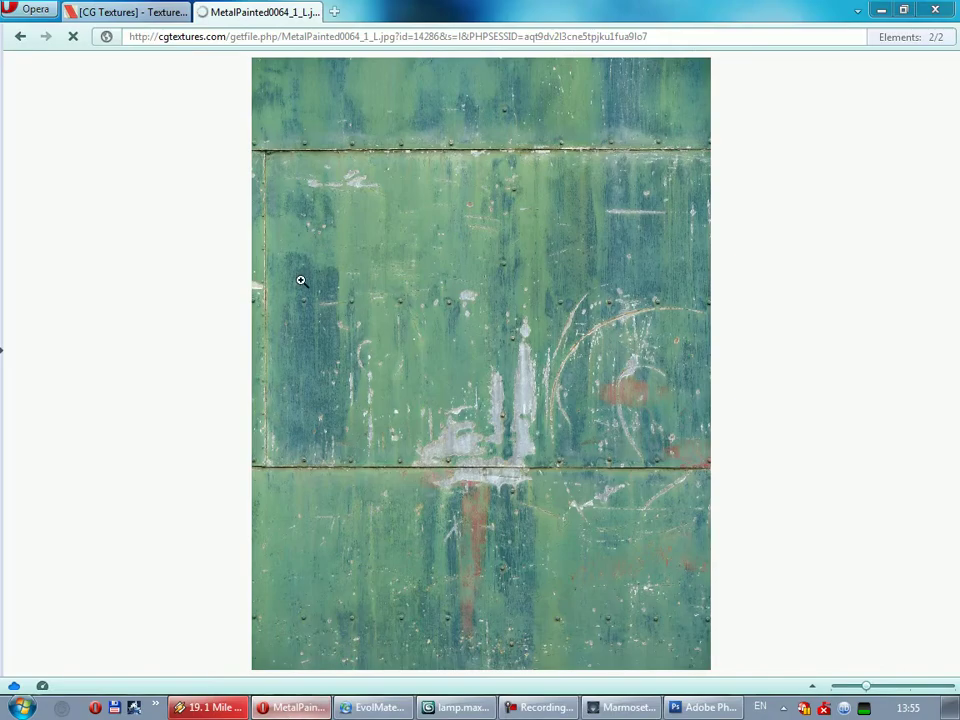
Search CG Textures for tube and browse the results
left_click(113, 13)
left_click_drag(102, 127, 2, 140)
type("tube")
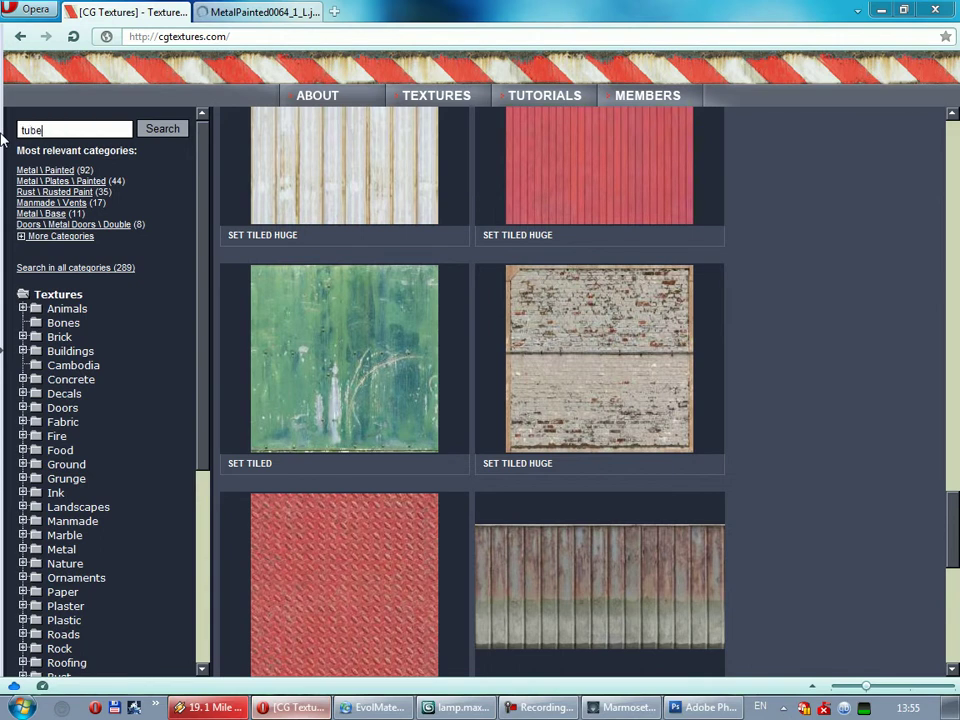
key("Return")
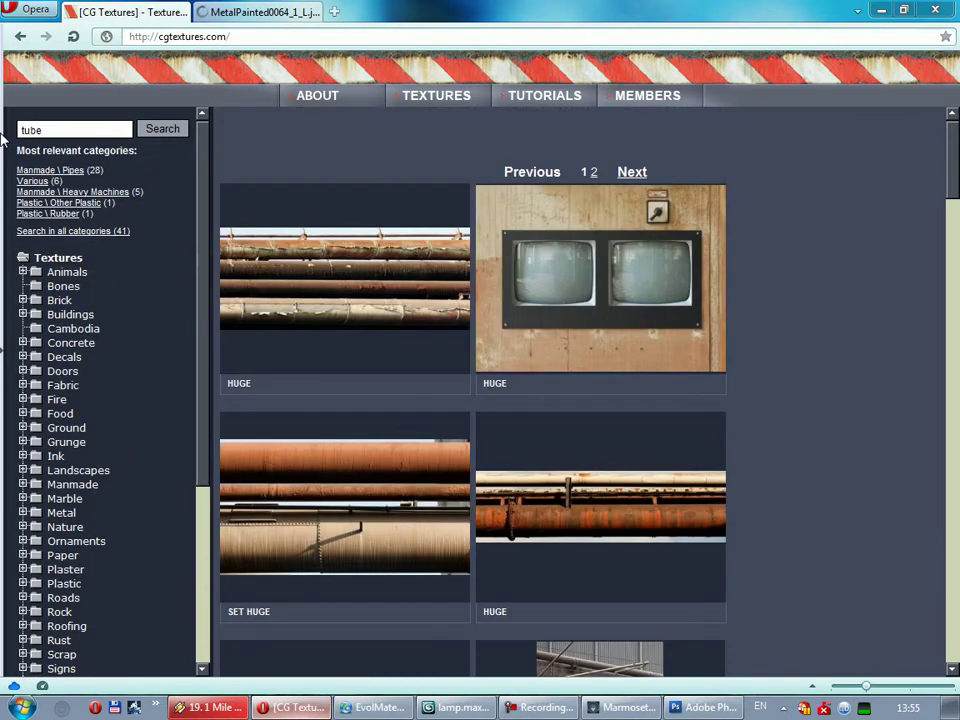
scroll(546, 300, "down", 5)
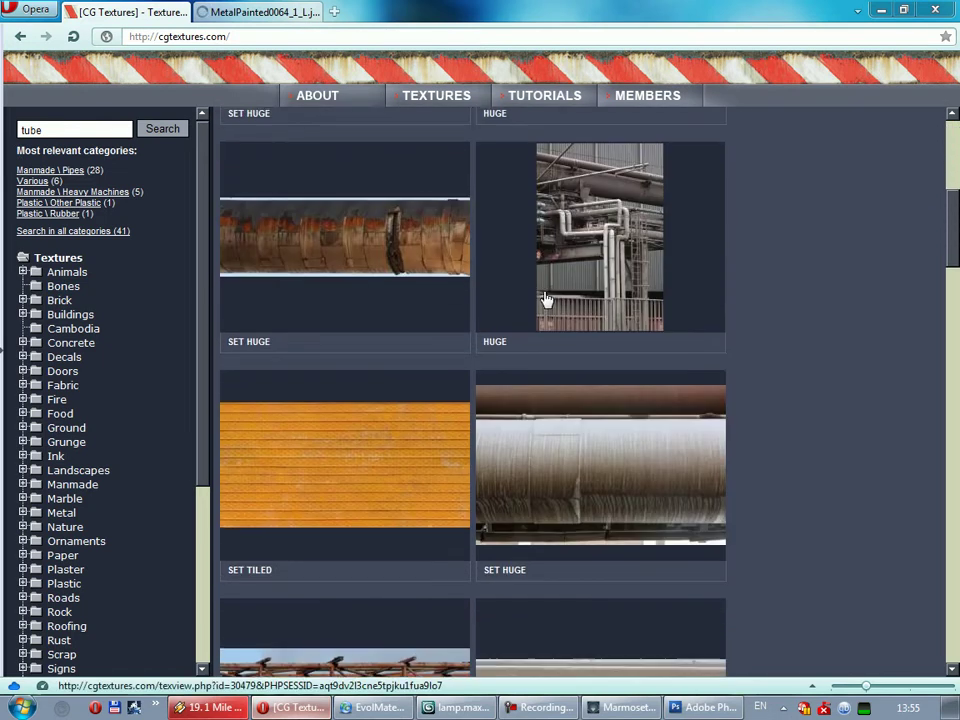
scroll(546, 300, "down", 5)
scroll(550, 298, "down", 3)
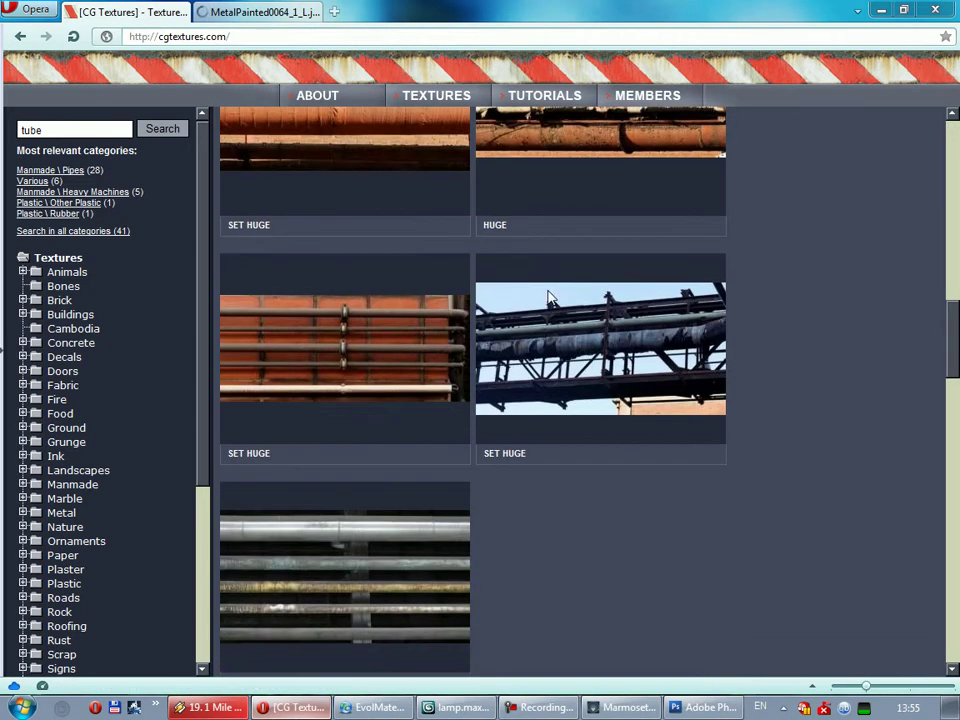
scroll(550, 298, "down", 3)
scroll(549, 297, "down", 3)
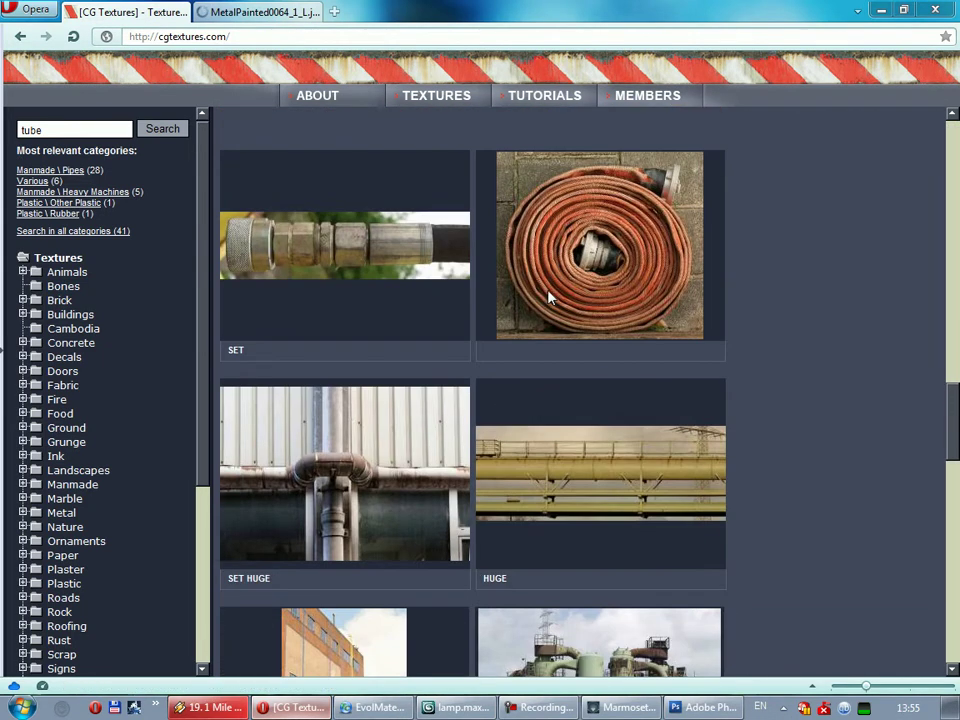
scroll(548, 297, "down", 3)
scroll(548, 297, "down", 5)
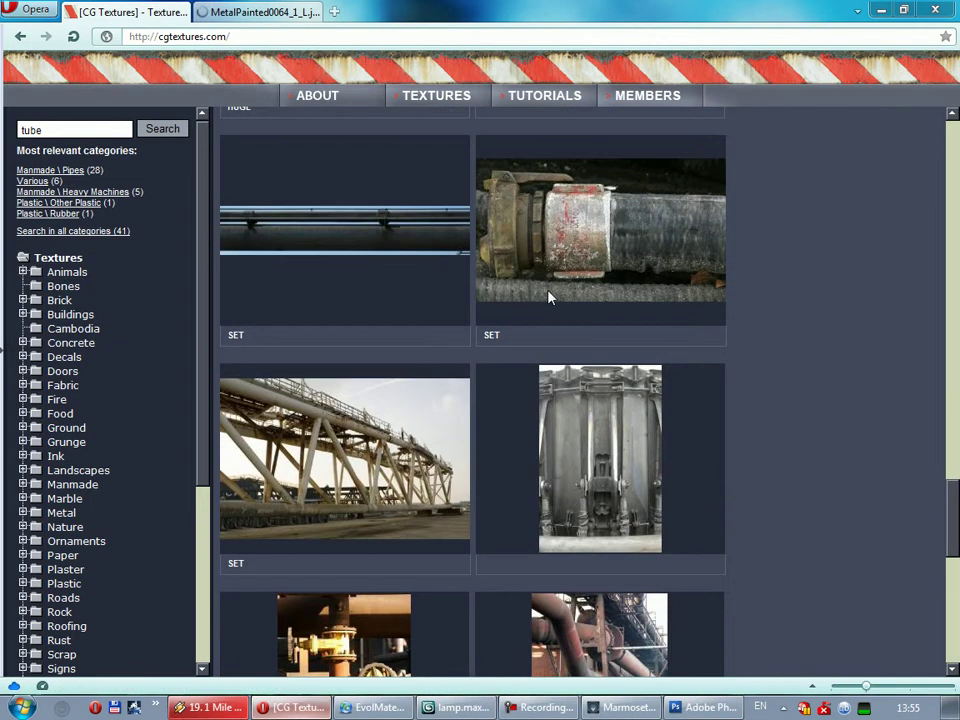
scroll(493, 313, "down", 2)
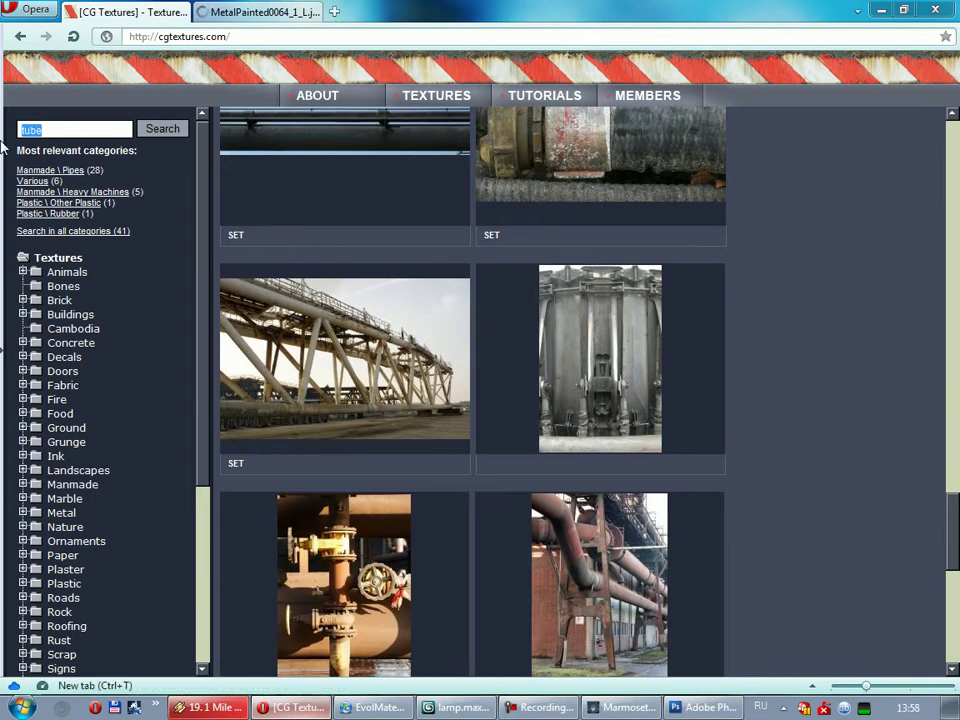
Search for pipe, then plastic pipe, and select the query to replace it
key("Return")
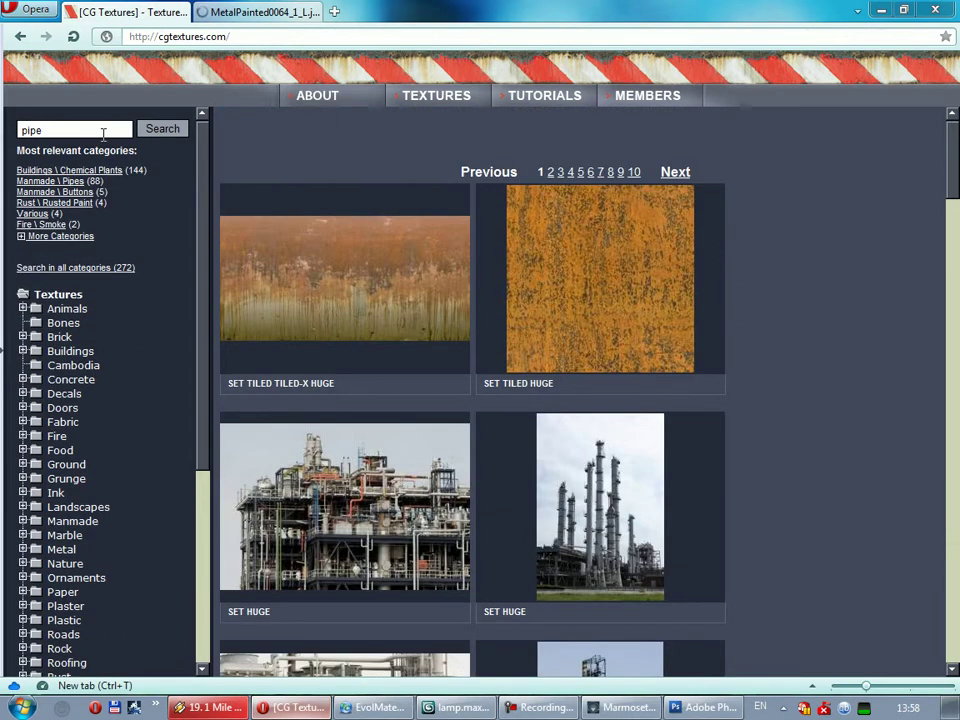
left_click_drag(100, 131, 3, 186)
type("lastic")
key("Return")
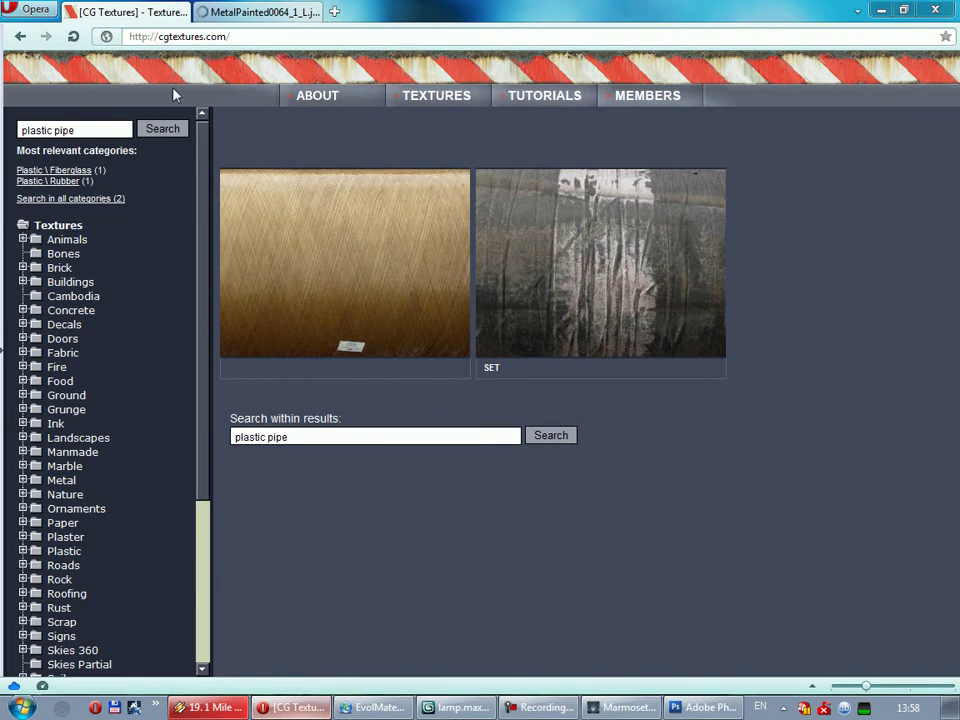
left_click_drag(108, 130, 3, 140)
type("corrugated")
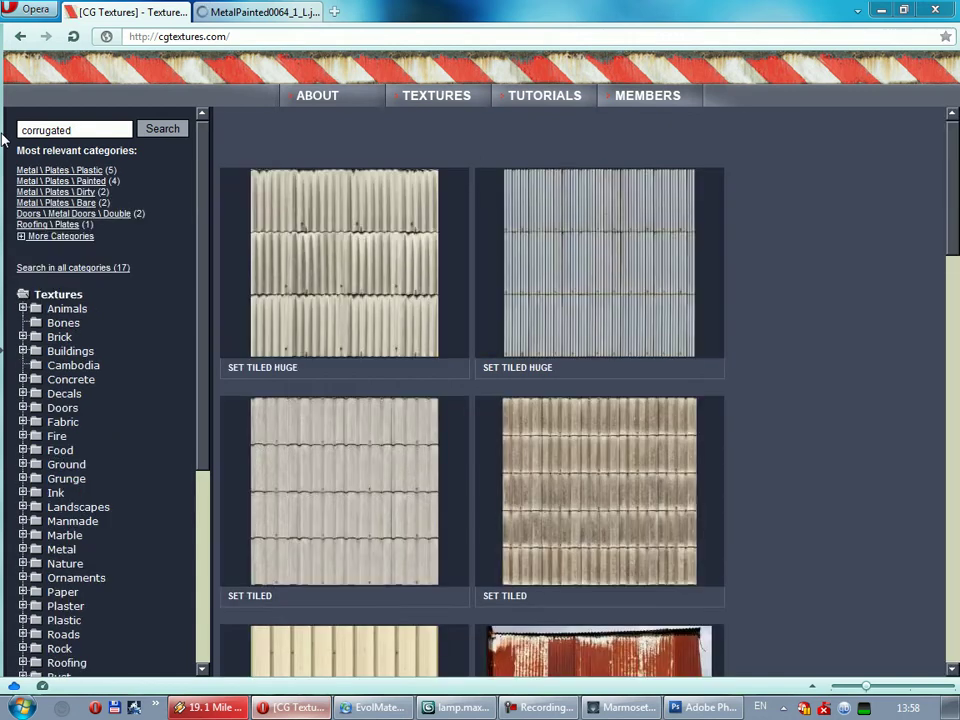
Open the blue corrugated MetalPlatesPainted0034 texture's page in a new tab
scroll(480, 381, "down", 4)
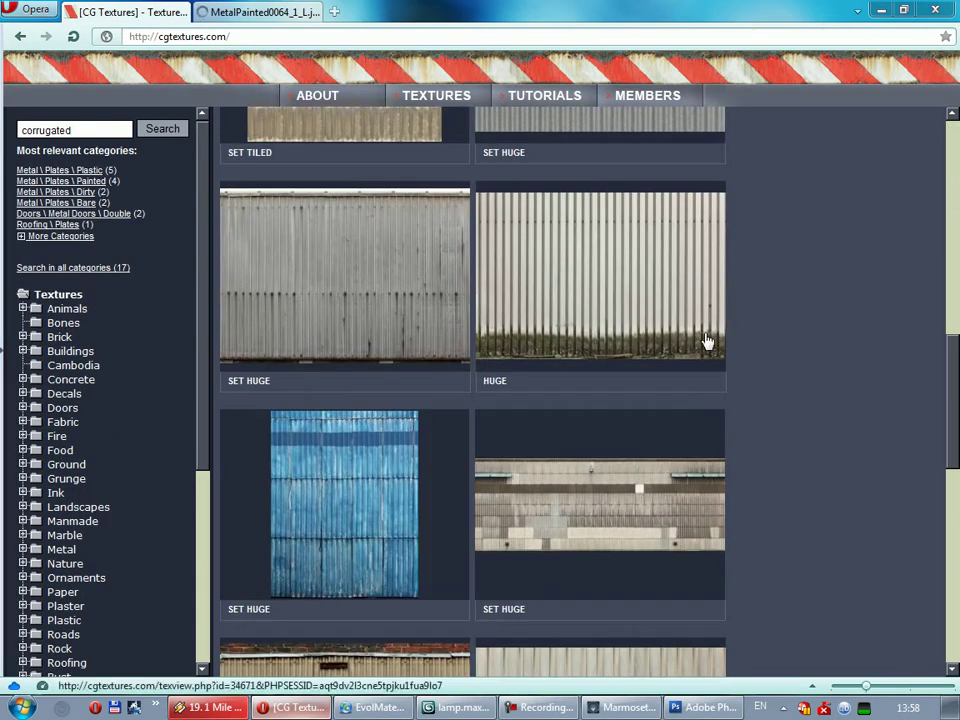
scroll(750, 345, "down", 2)
scroll(790, 348, "down", 4)
scroll(790, 348, "up", 3)
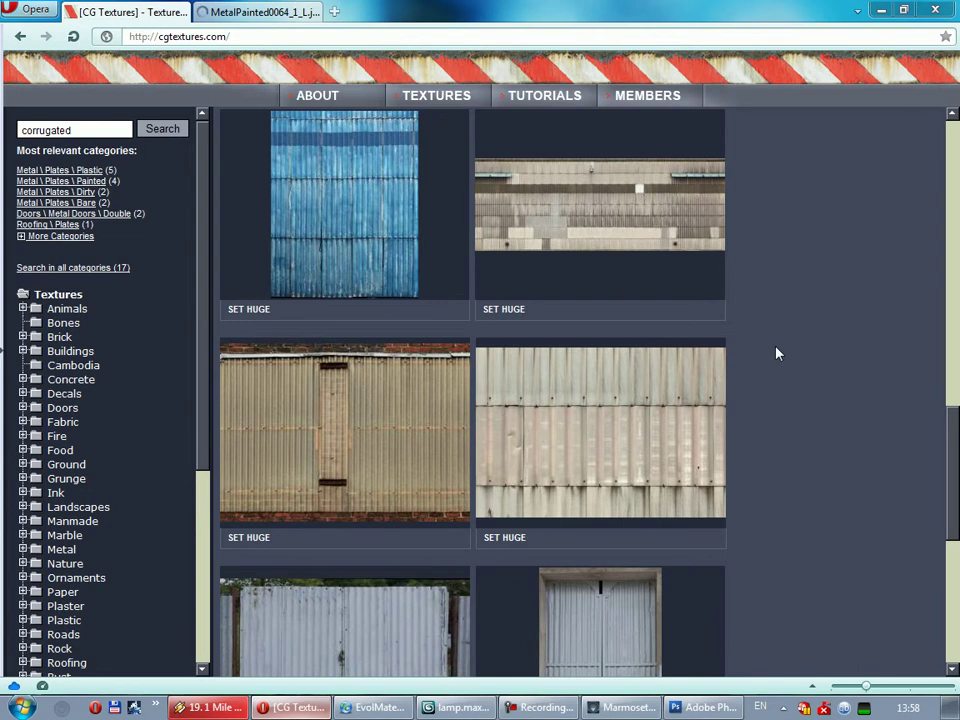
scroll(644, 376, "up", 4)
middle_click(368, 587)
left_click(393, 12)
Copy the texture's first full-size image to the clipboard and return to Photoshop
mouse_move(147, 432)
left_click(119, 409)
middle_click(405, 14)
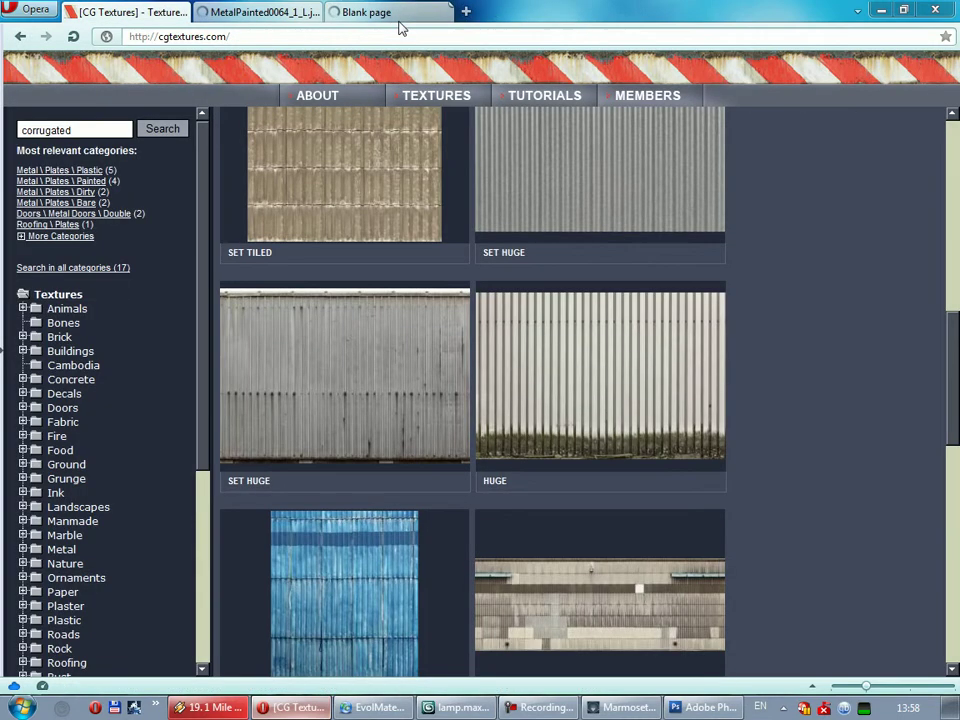
left_click(366, 398)
right_click(444, 342)
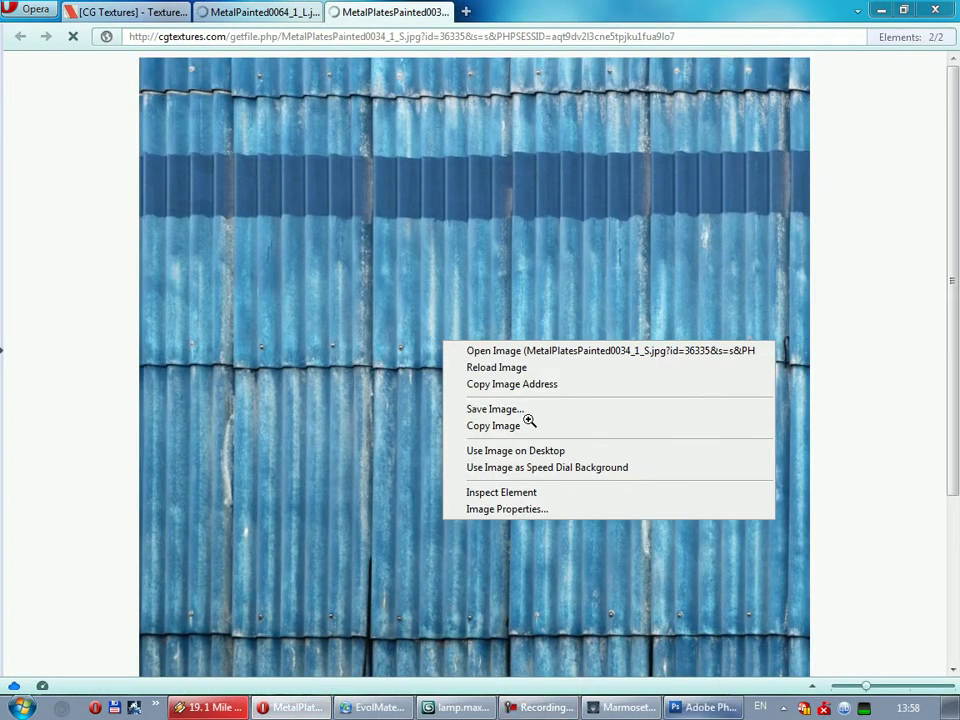
left_click(527, 425)
left_click(712, 708)
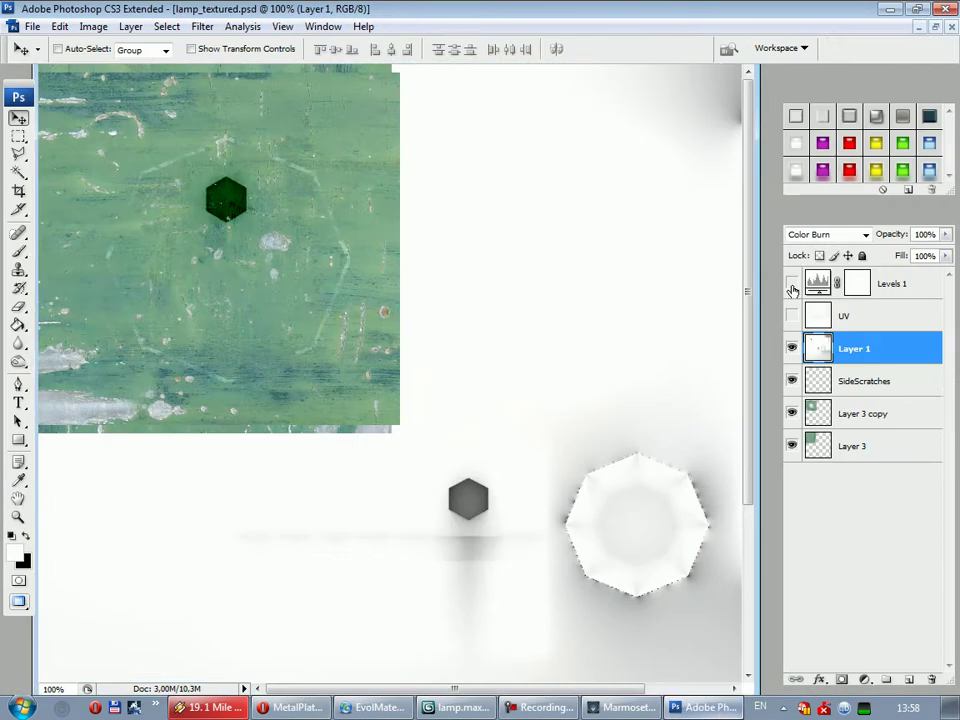
Paste the corrugated metal photo as Layer 4 and select a clean section of it
key("ctrl+v")
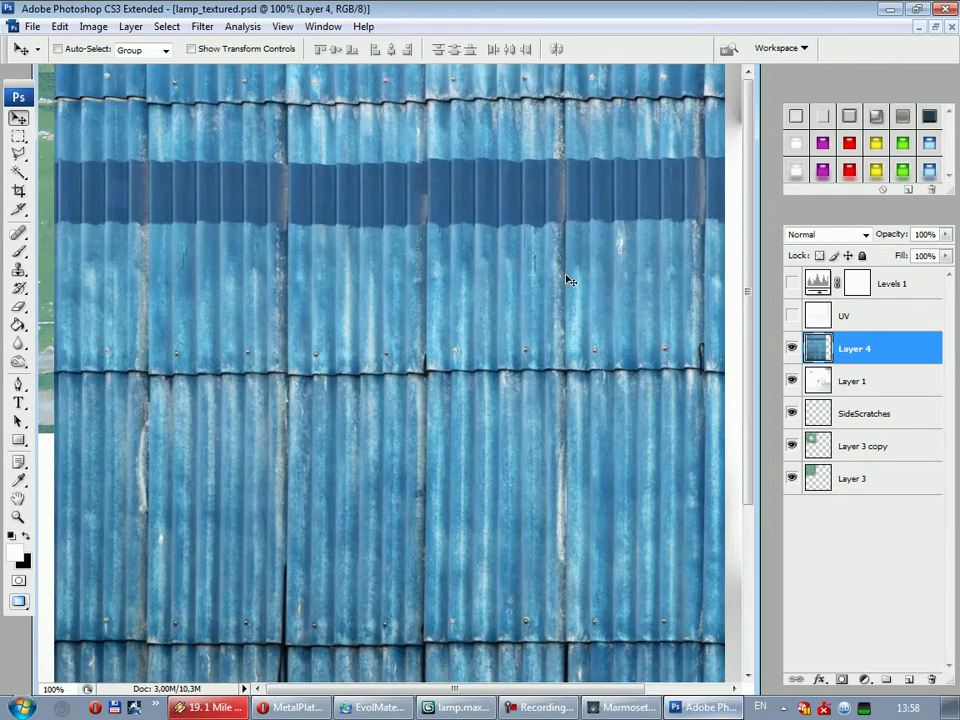
key("m")
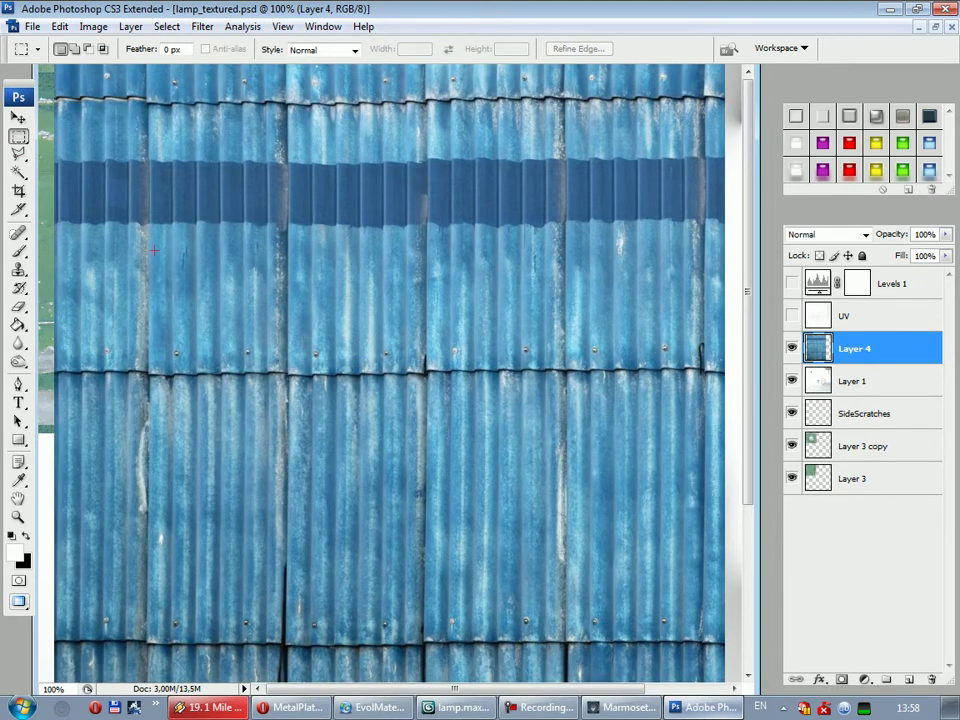
left_click_drag(274, 338, 278, 342)
left_click(160, 386)
left_click_drag(278, 617, 279, 621)
key("ctrl+d")
left_click(931, 681)
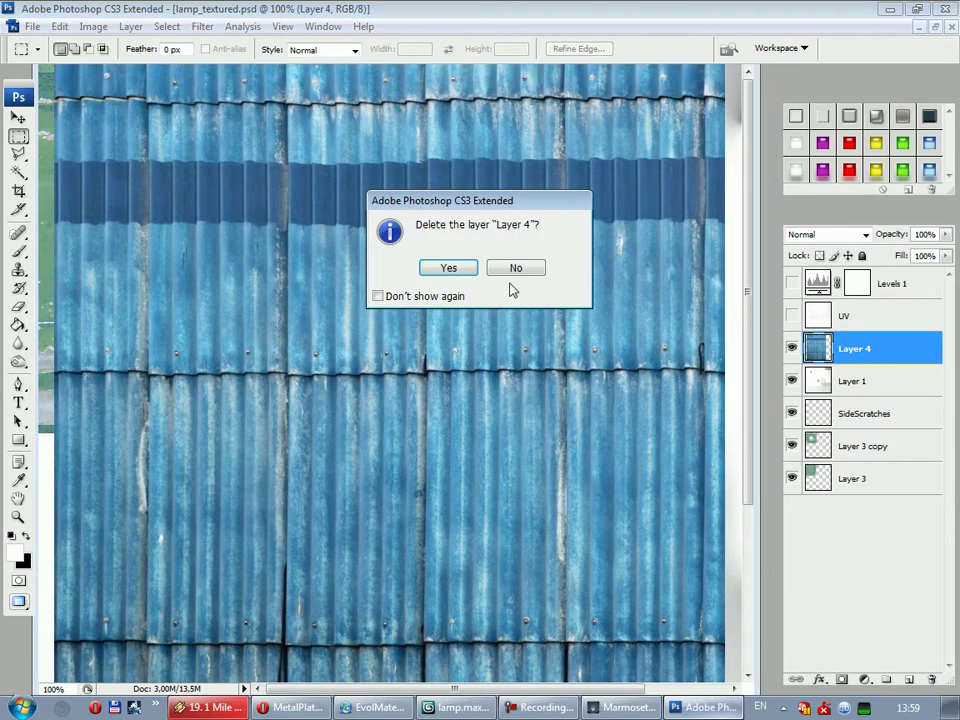
left_click(515, 268)
Copy the section to a new layer over the lower seam and soften its edges with a 100 px eraser
key("ctrl+j")
mouse_move(215, 500)
left_mouse_down("ctrl")
mouse_move(395, 372)
mouse_move(243, 493)
left_mouse_up("ctrl")
left_click(19, 118)
left_click(19, 118)
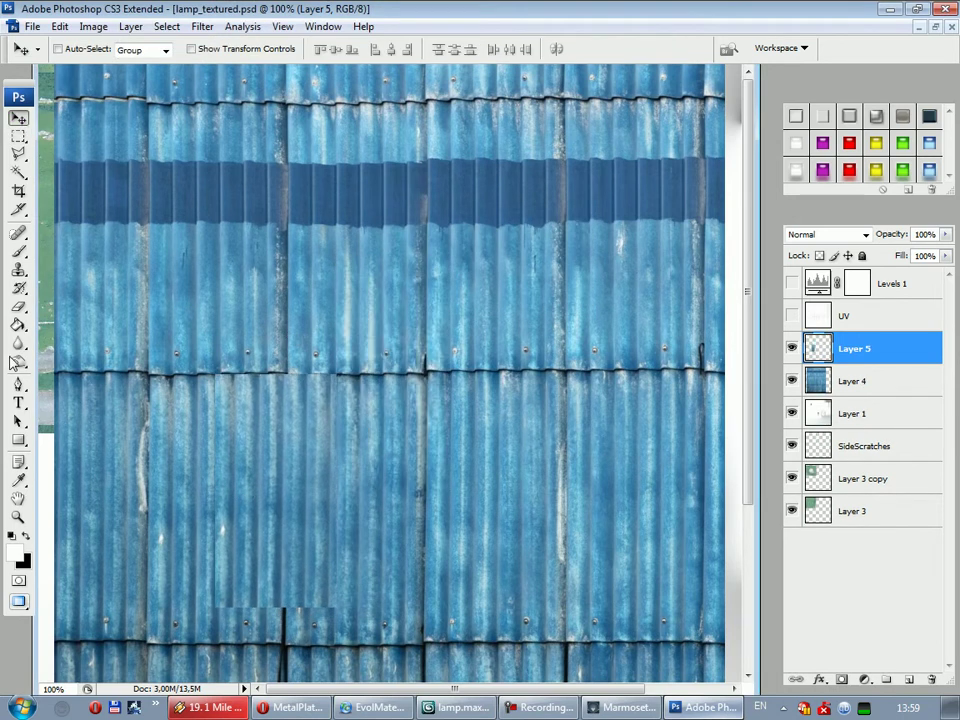
left_click(18, 305)
right_click(220, 406)
left_click_drag(398, 548, 398, 610)
left_click(324, 612)
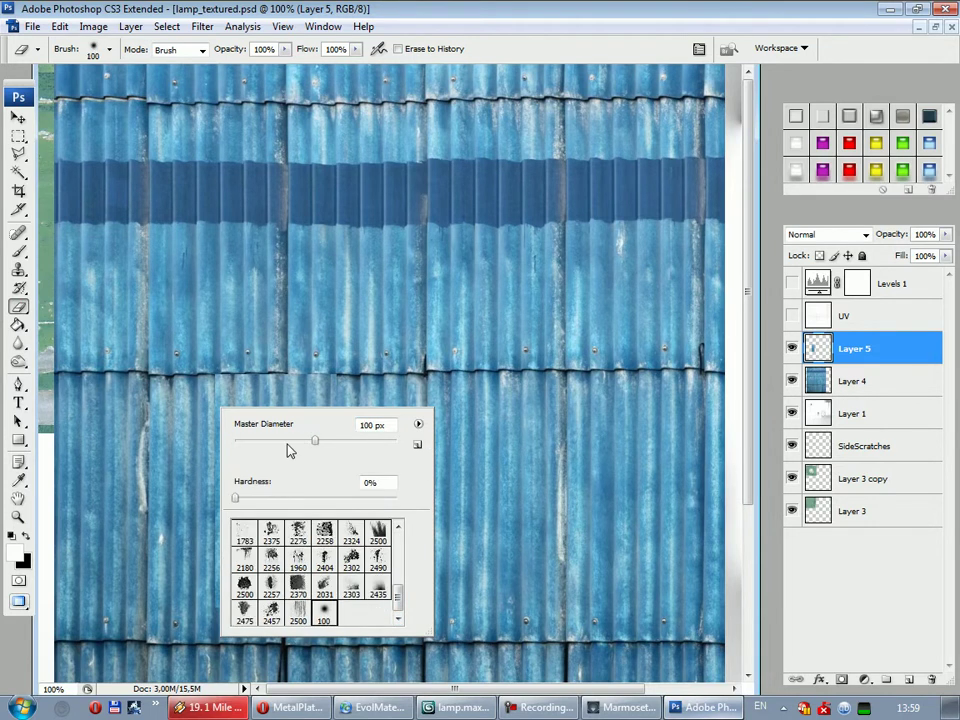
key("Return")
mouse_move(150, 300)
left_mouse_down()
mouse_move(160, 440)
mouse_move(340, 460)
mouse_move(345, 515)
left_mouse_up()
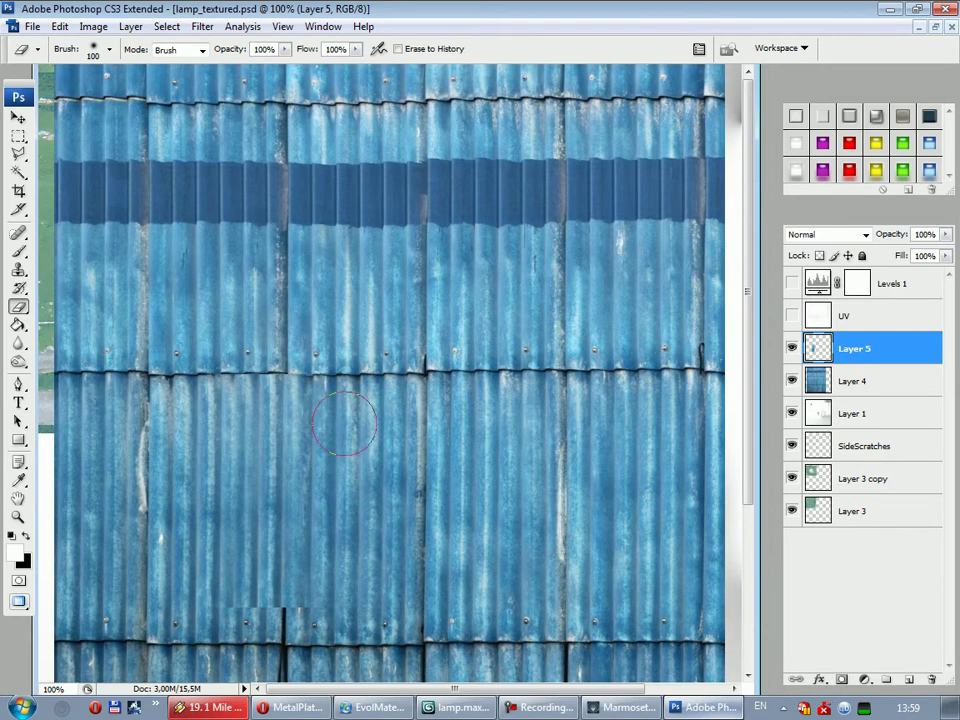
Marquee the patched area and remove the separate patch layer
left_click(15, 119)
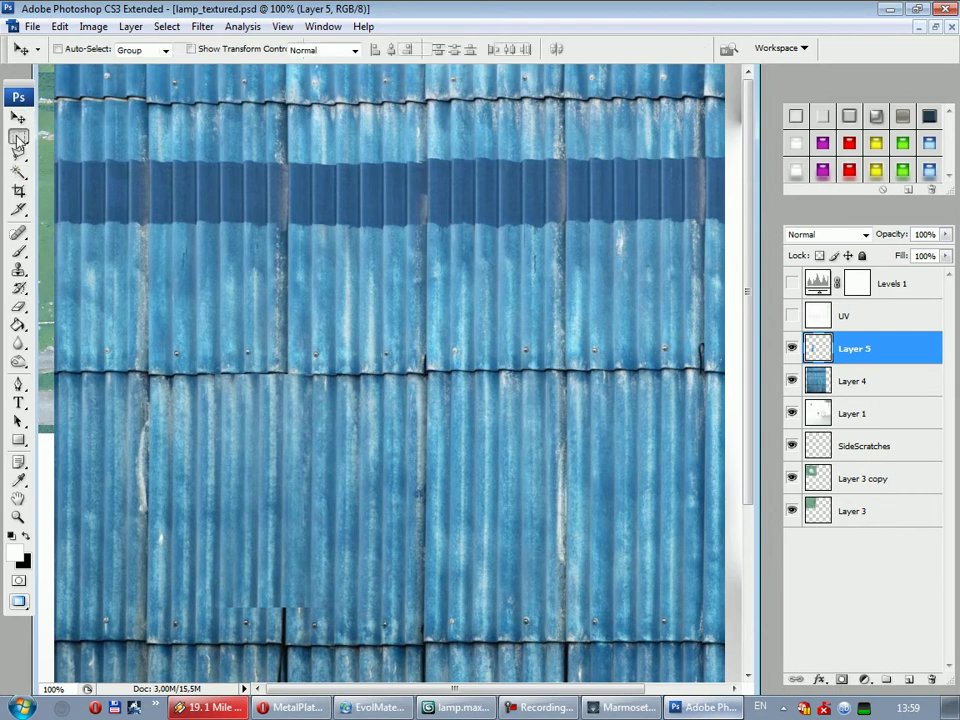
left_click(18, 136)
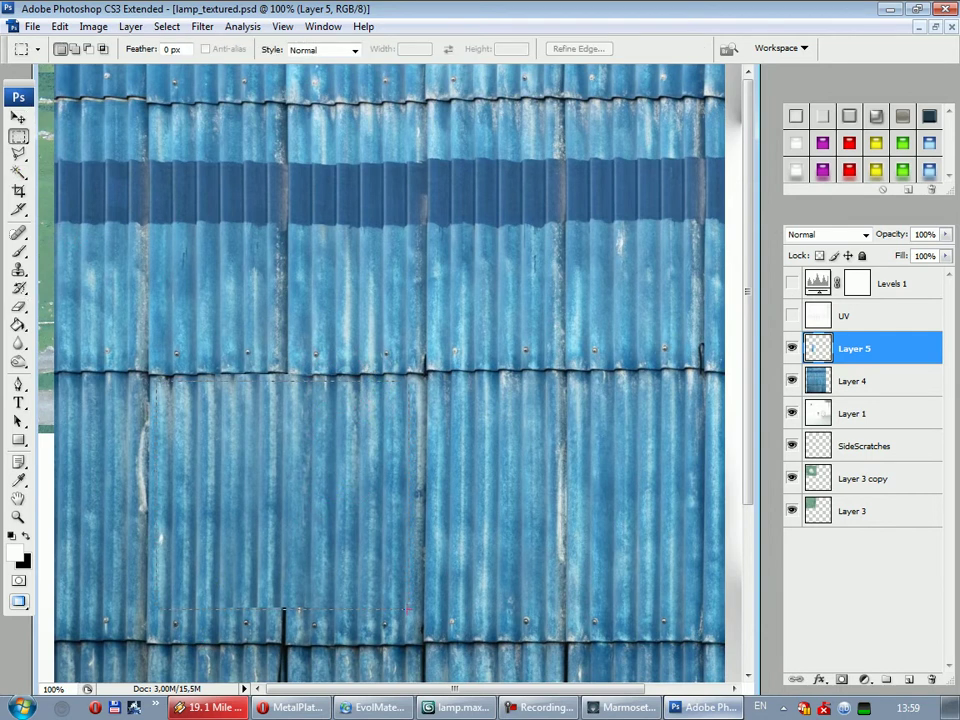
left_click_drag(414, 607, 412, 607)
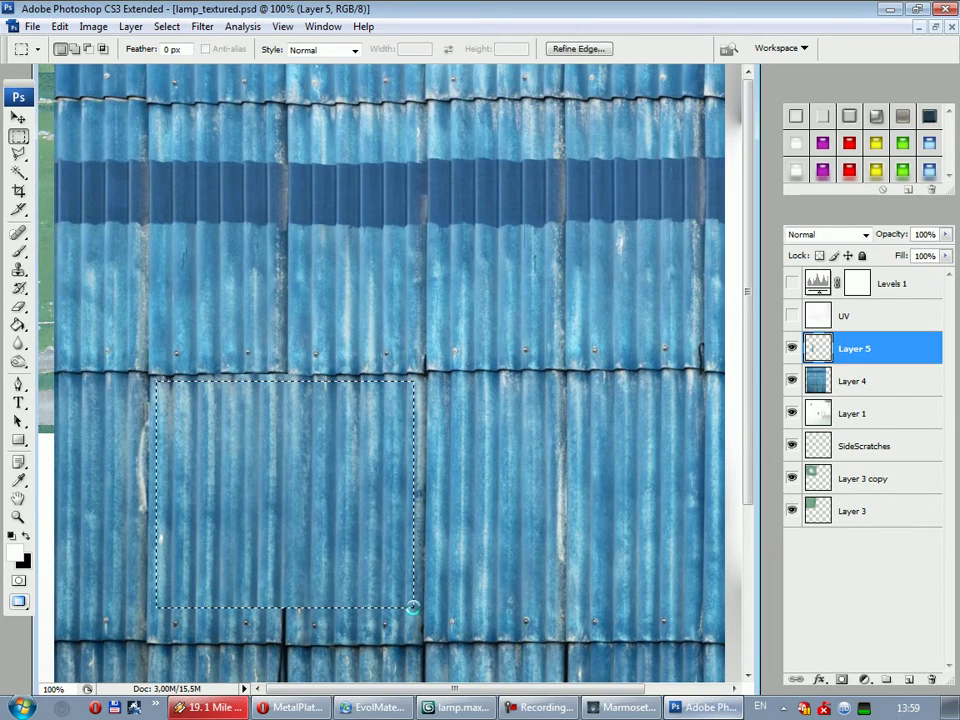
left_click(931, 679)
Trim the metal to the selected patch, move it, and trial an offset duplicate with an 80 px eraser
key("Return")
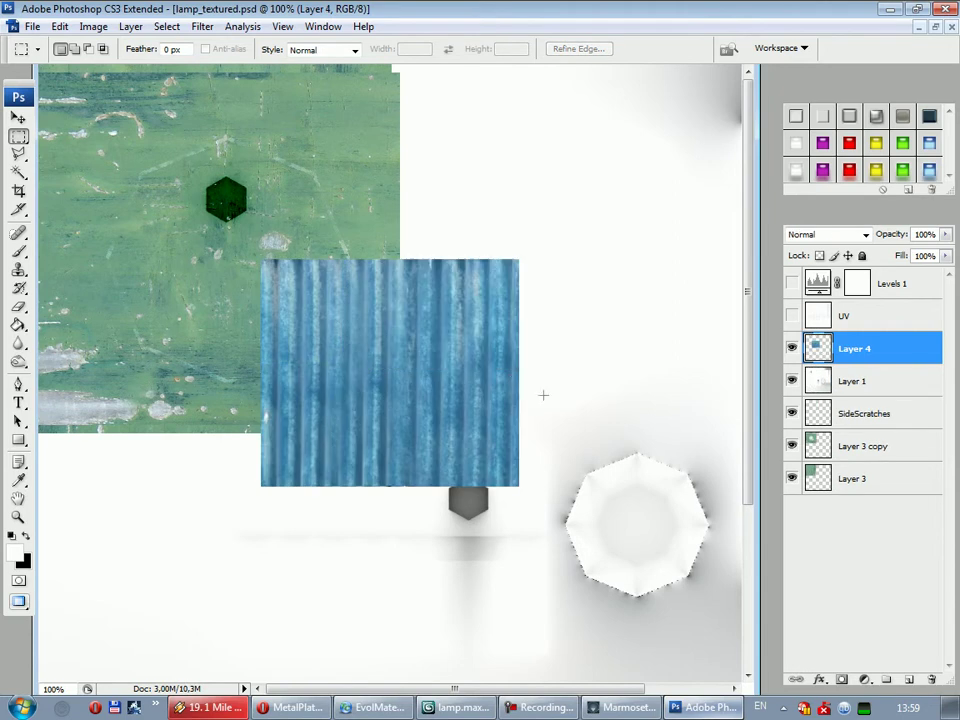
left_click(19, 118)
left_click_drag(380, 360, 401, 350)
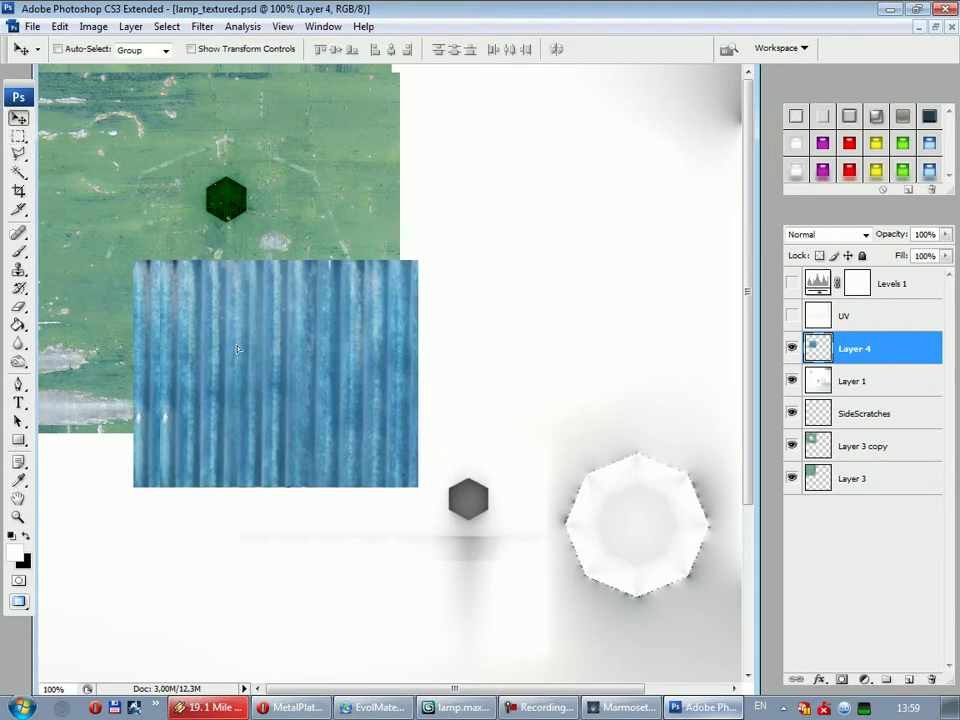
key("ctrl+j")
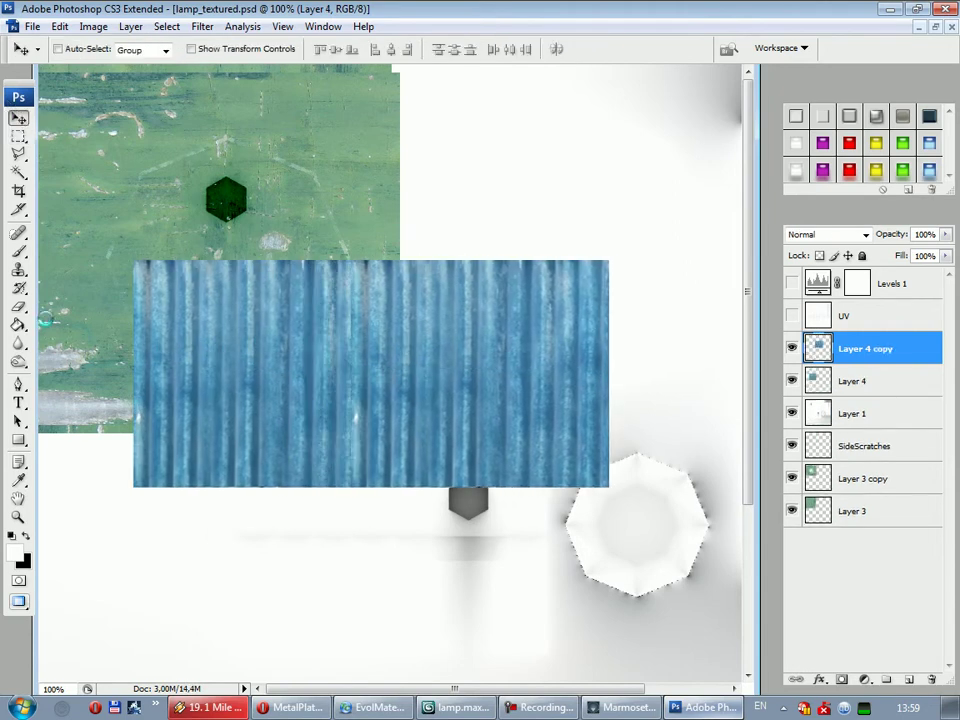
key("e")
right_click(326, 271)
left_click_drag(441, 330, 430, 328)
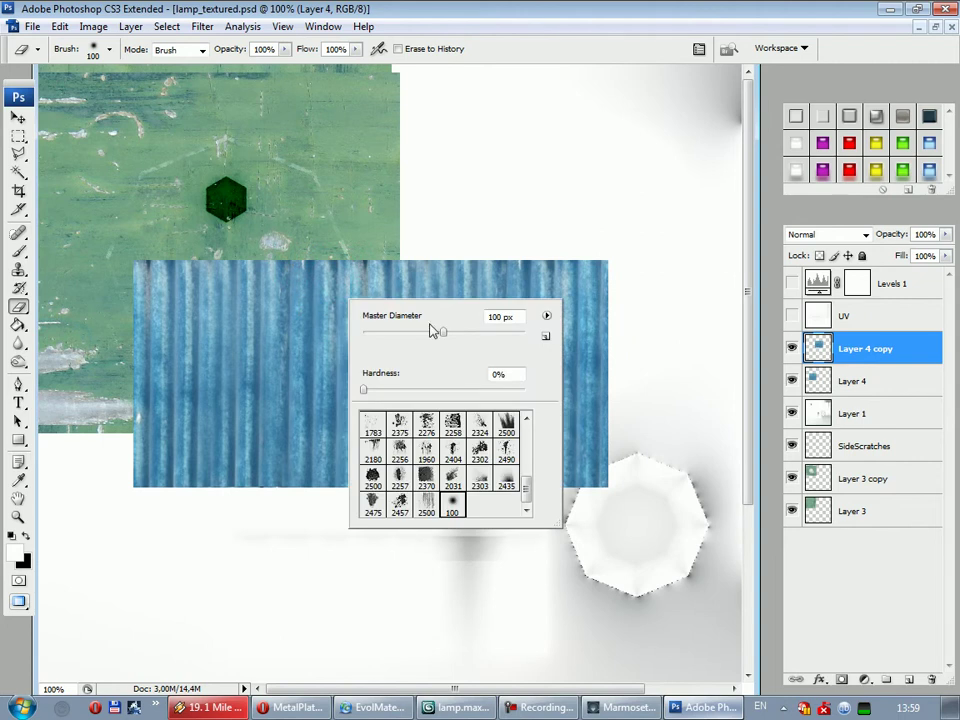
key("Return")
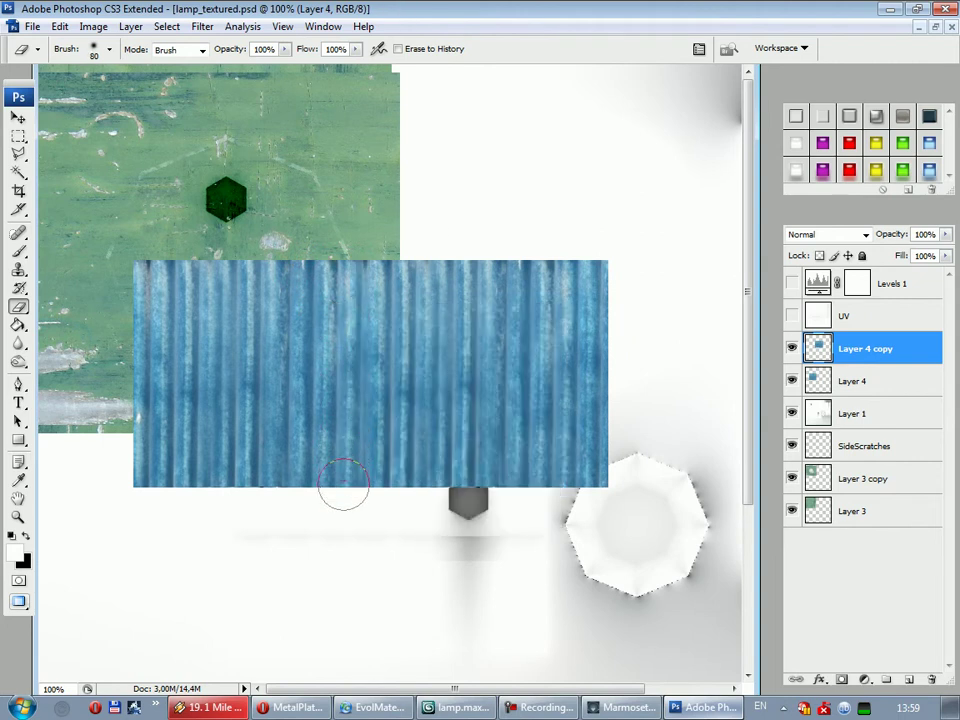
left_click(19, 118)
left_click_drag(473, 388, 448, 388)
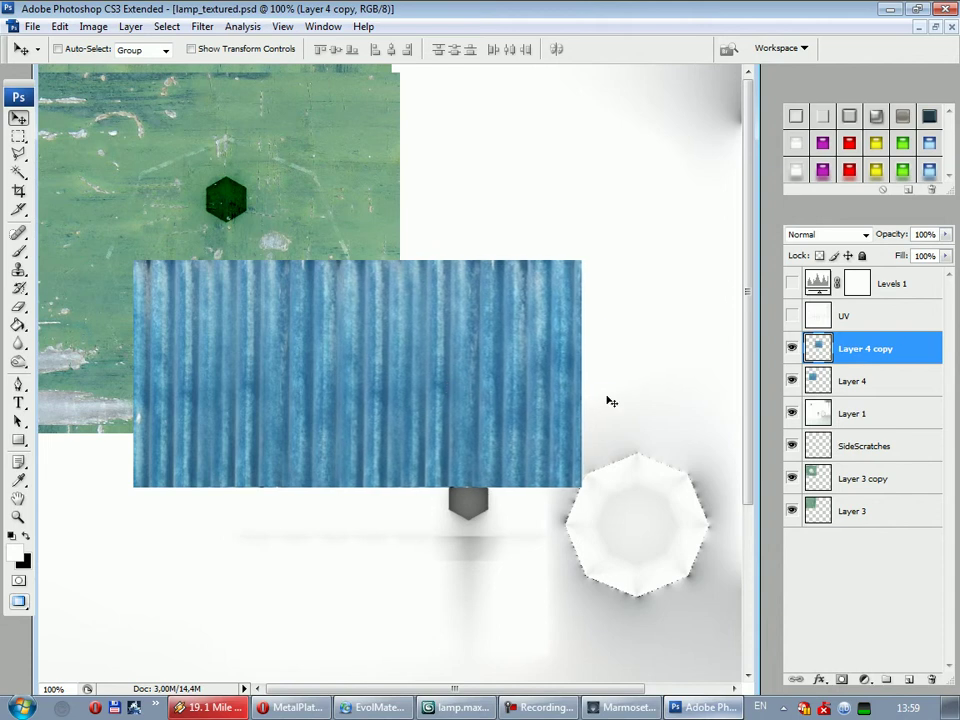
key("Delete")
Move the patch, duplicate it alongside, and merge the copy into one wider strip
mouse_move(386, 381)
left_mouse_down()
mouse_move(324, 389)
mouse_move(316, 404)
mouse_move(643, 387)
mouse_move(616, 396)
left_mouse_up()
key("ctrl+j")
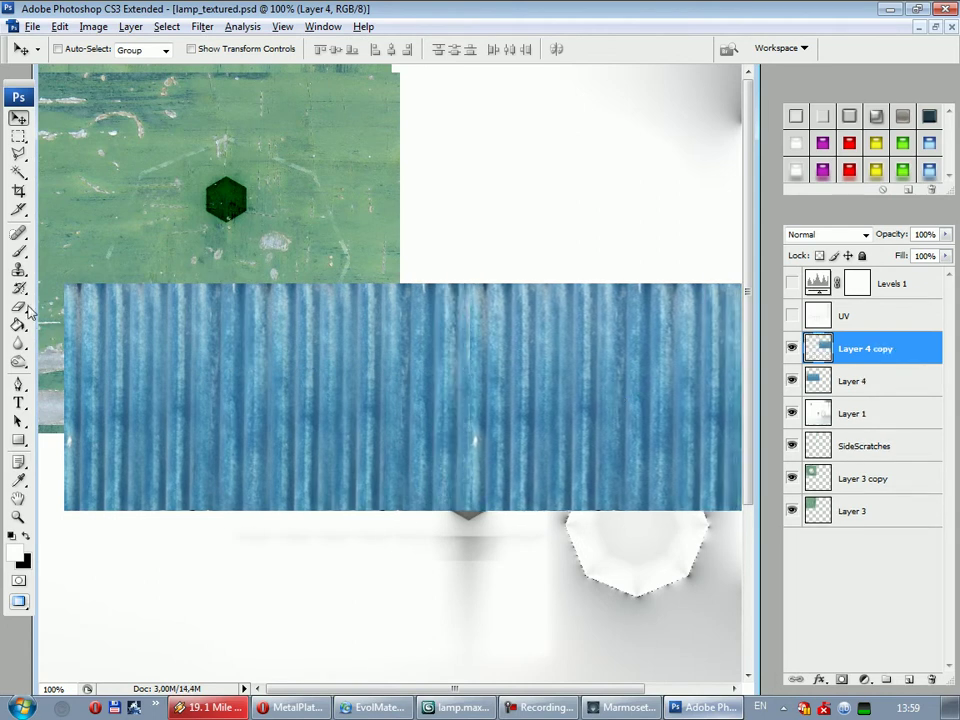
key("e")
right_click(449, 320)
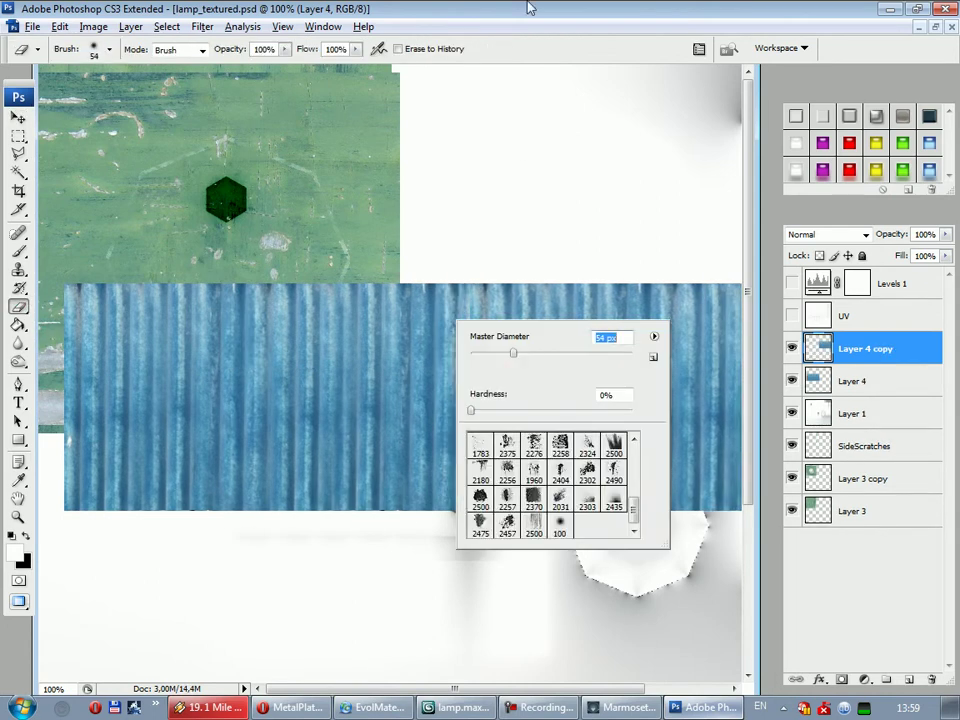
left_click(530, 8)
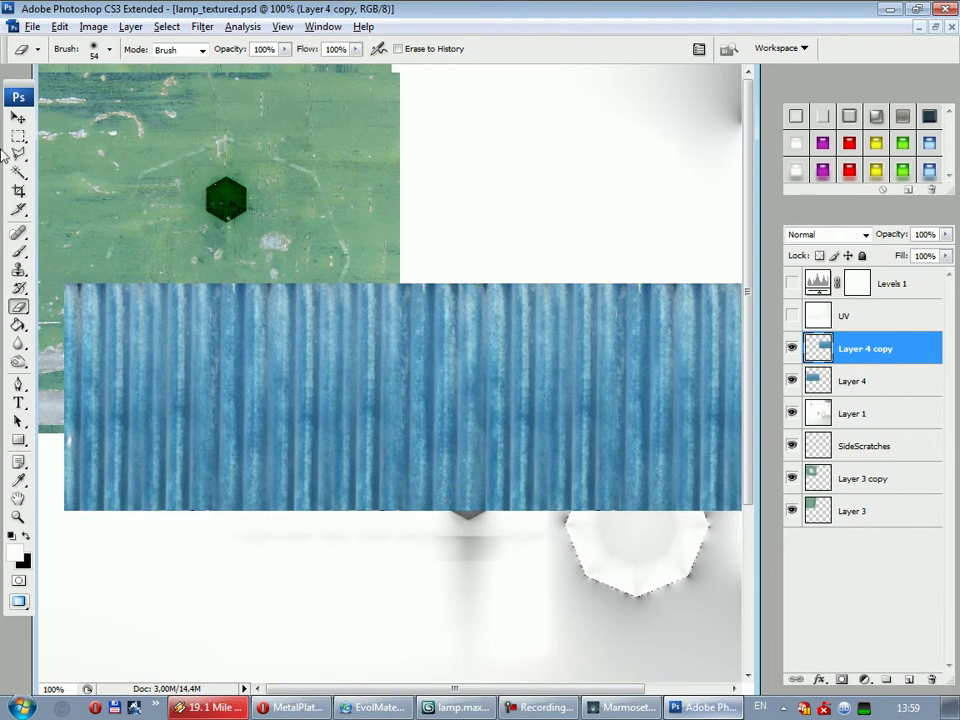
left_click(17, 119)
key("ctrl+e")
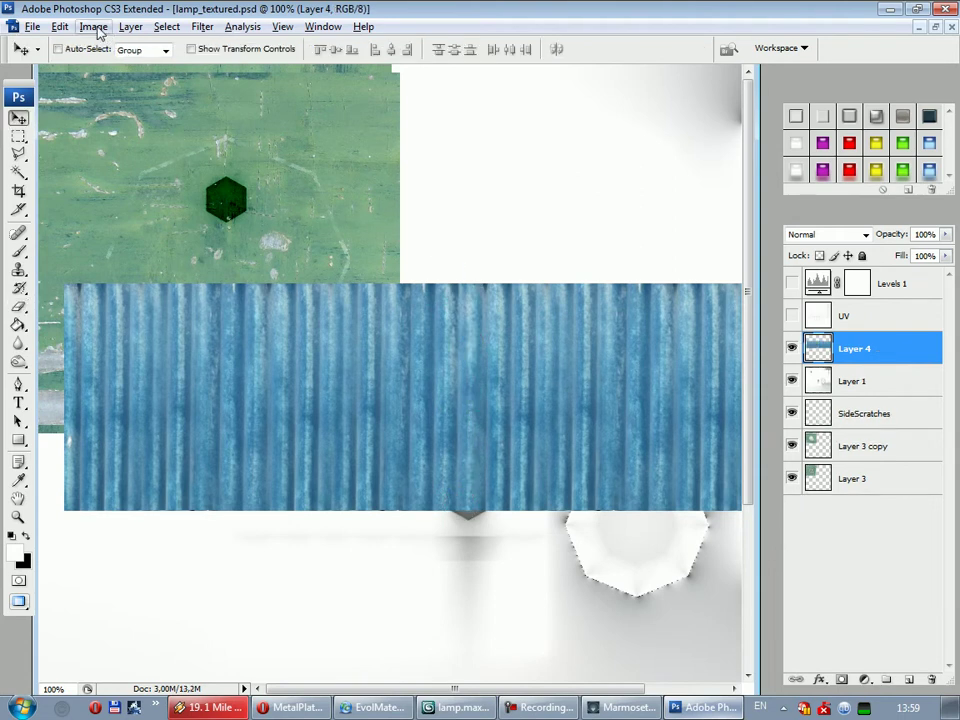
Desaturate the corrugated strip to grey and show the UV wireframe layer
left_click(94, 27)
left_click(326, 216)
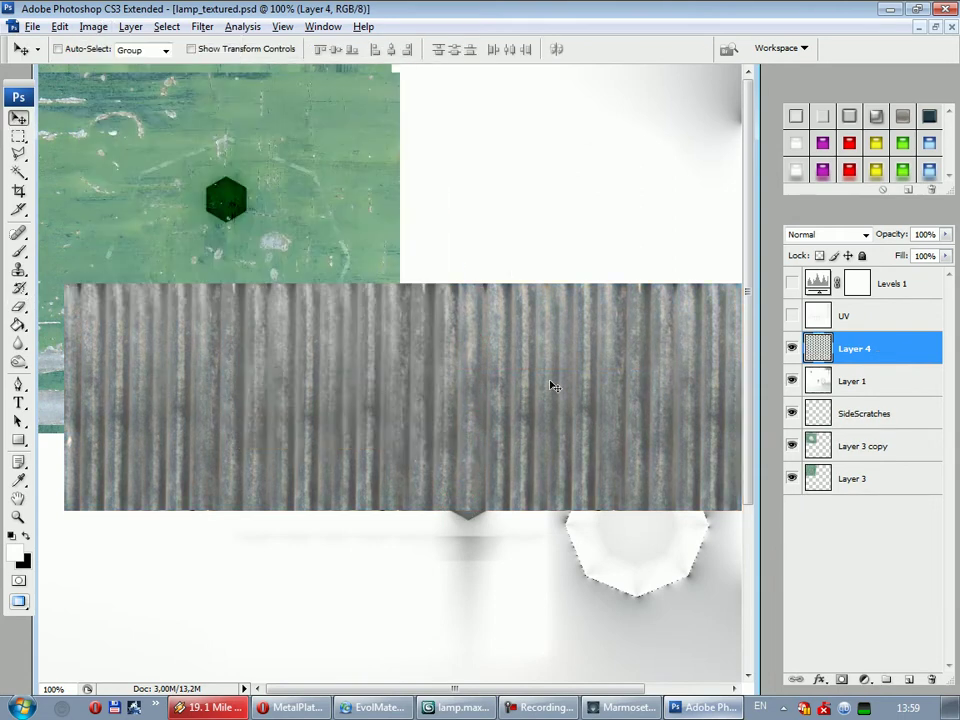
left_click_drag(440, 688, 540, 688)
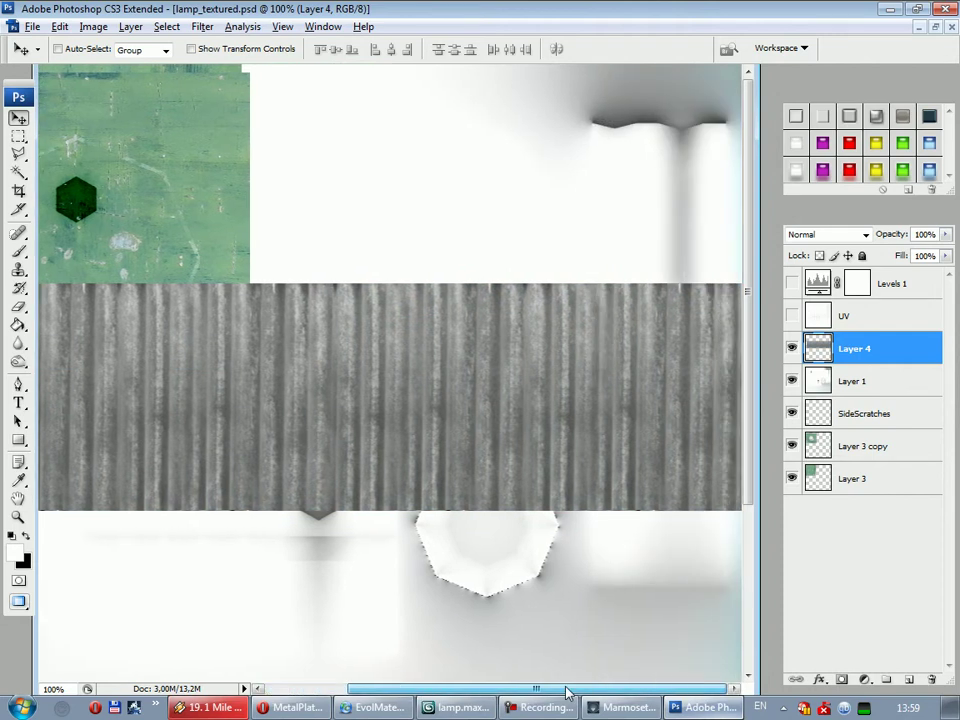
left_click(792, 316)
Scale the strip to about a third, lay a copy beside it, and merge them
key("shift+Down")
key("shift+Down")
key("shift+Down")
key("shift+Left")
key("shift+Left")
key("shift+Left")
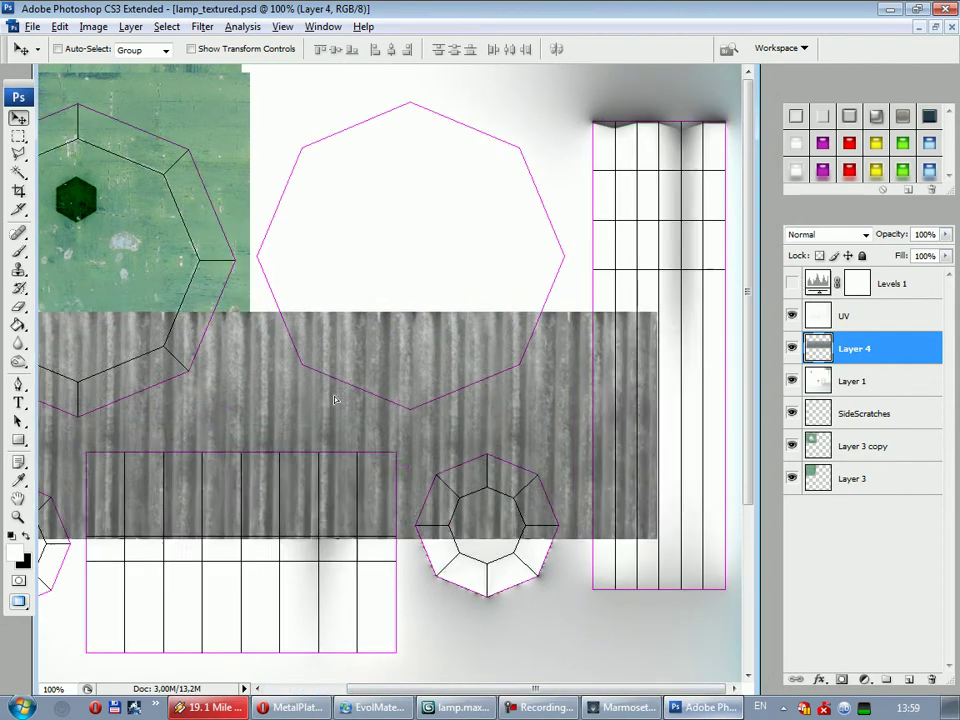
key("shift+Left")
key("shift+Left")
key("shift+Left")
key("ctrl+t")
left_click_drag(630, 310, 372, 426, "alt+shift")
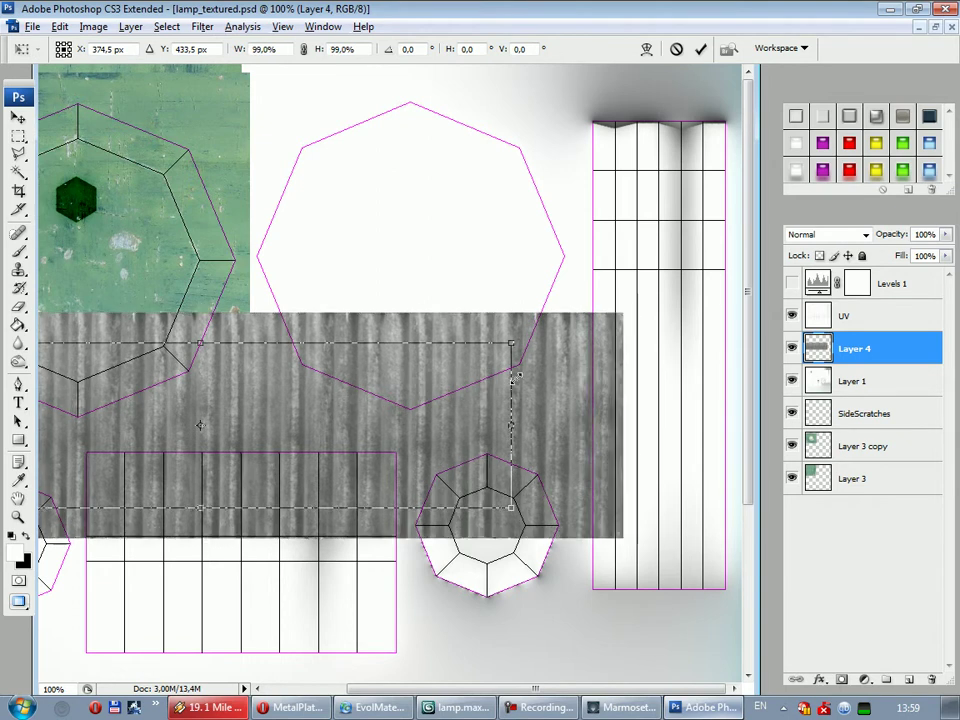
left_click(703, 50)
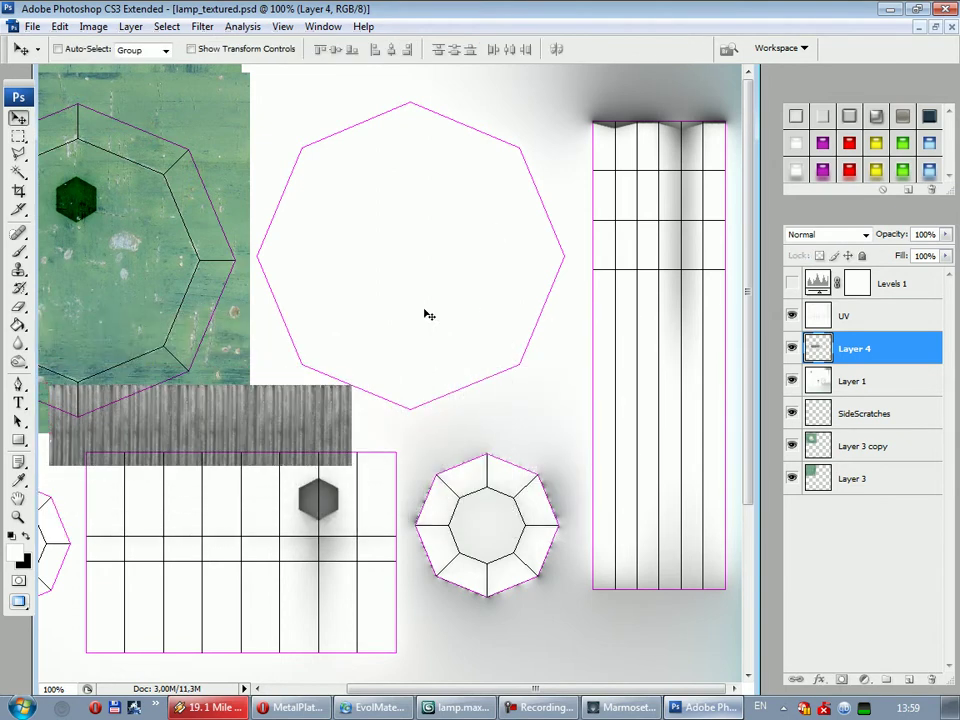
mouse_move(155, 424)
left_mouse_down()
mouse_move(231, 446)
mouse_move(510, 465)
left_mouse_up()
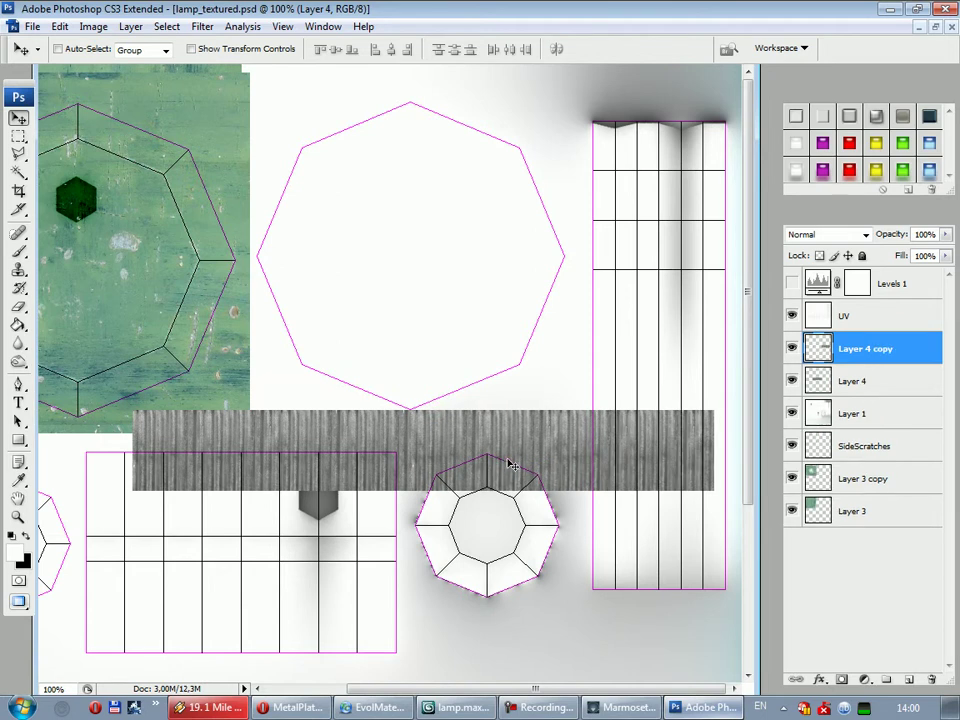
key("ctrl+e")
Move the strip left and rotate it 90 degrees to stand upright
left_click_drag(647, 401, 480, 401)
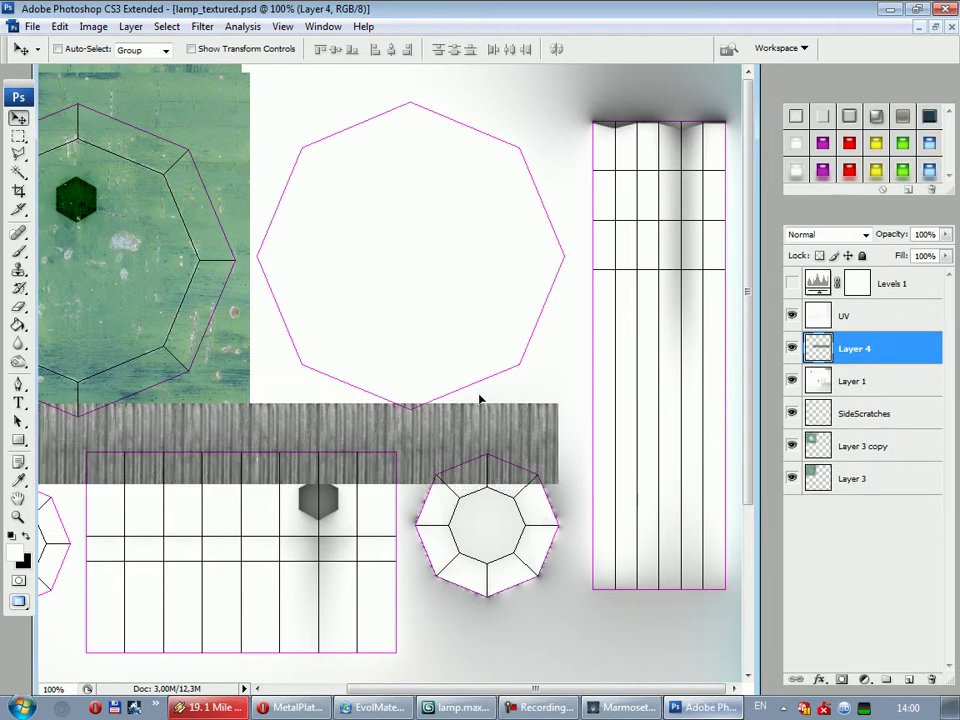
key("ctrl+t")
mouse_move(606, 349)
left_mouse_down()
mouse_move(583, 404)
mouse_move(680, 68)
left_mouse_up()
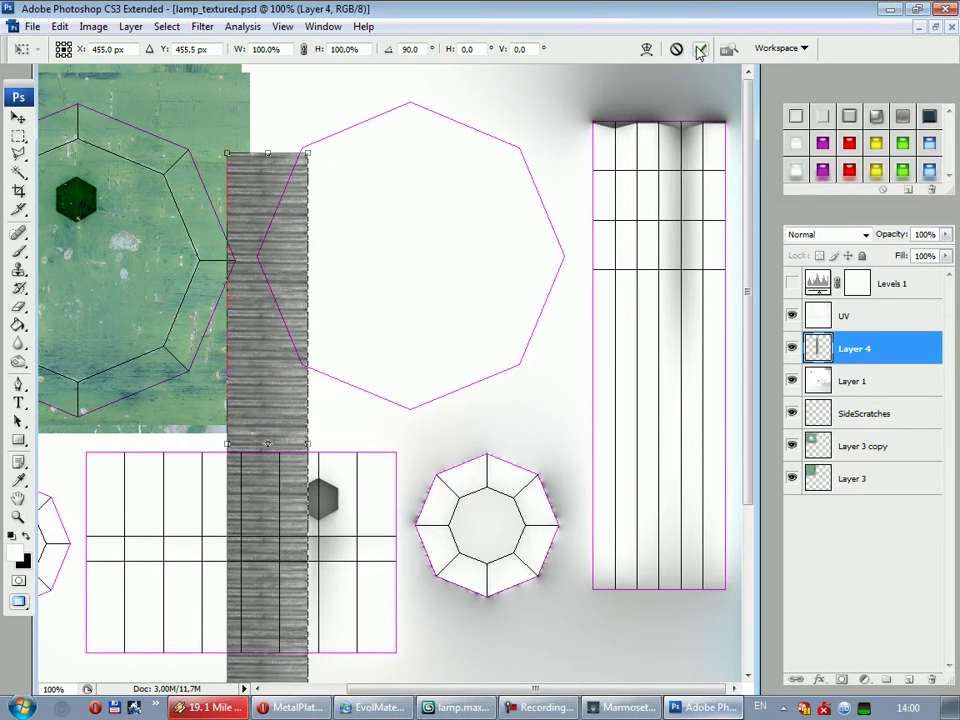
Apply the rotation and place a horizontally flipped duplicate strip beside the first
left_click(698, 52)
mouse_move(268, 326)
left_mouse_down()
mouse_move(370, 326)
mouse_move(340, 326)
left_mouse_up()
left_click(60, 28)
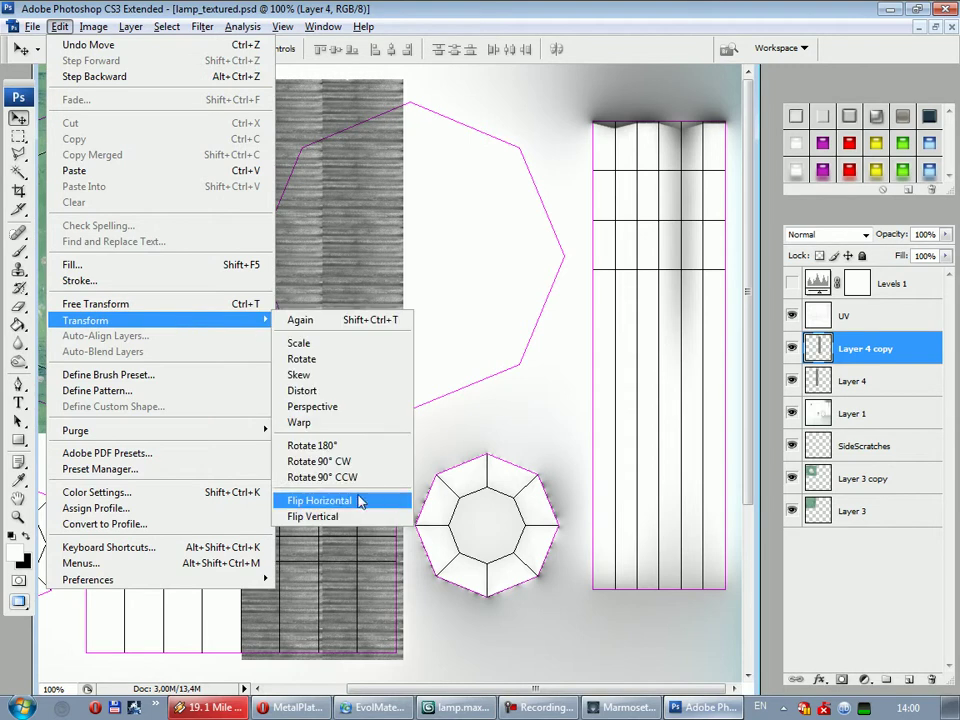
left_click(339, 500)
key("Left")
key("Left")
key("Left")
key("Left")
key("Left")
key("Left")
key("Left")
key("Left")
Erase and close the seam between the two strips, then merge them into Layer 4
key("e")
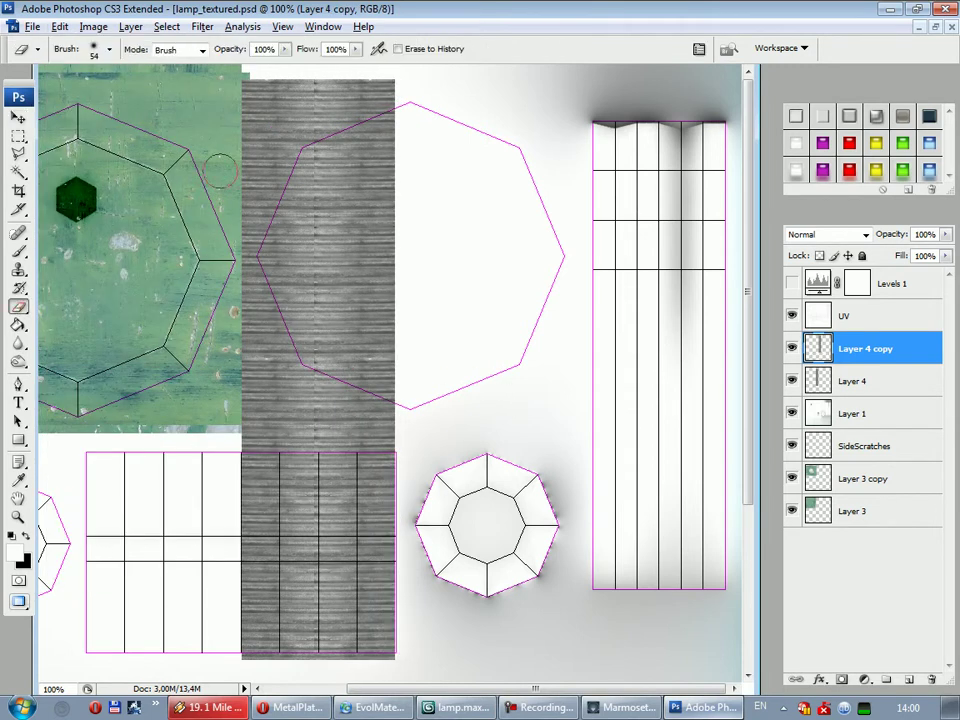
left_click_drag(306, 80, 299, 673)
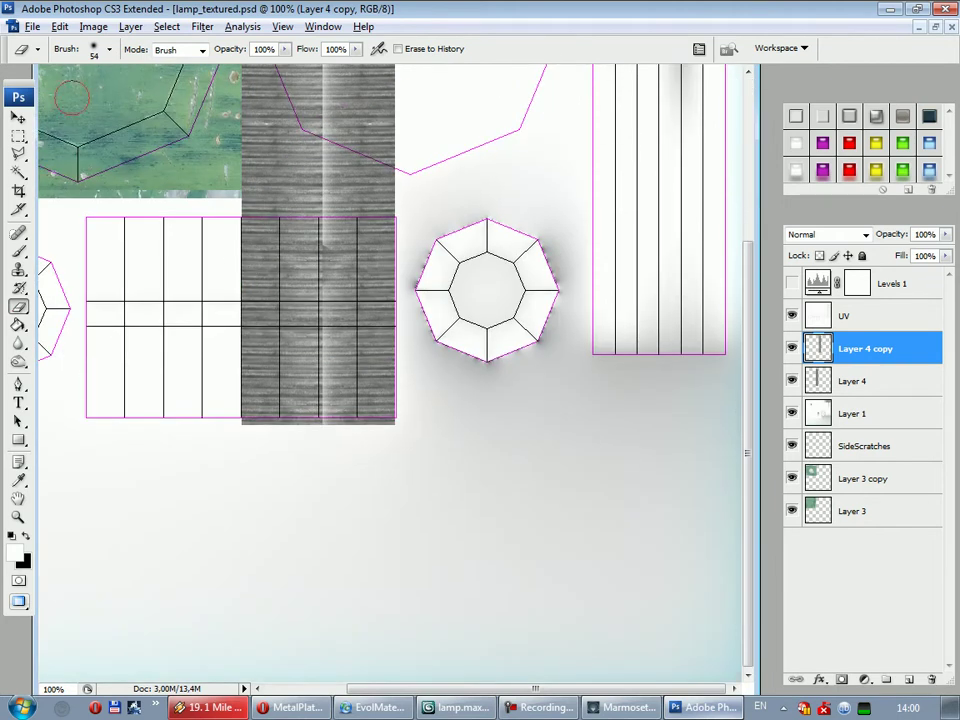
left_click(17, 118)
left_click_drag(370, 231, 352, 228)
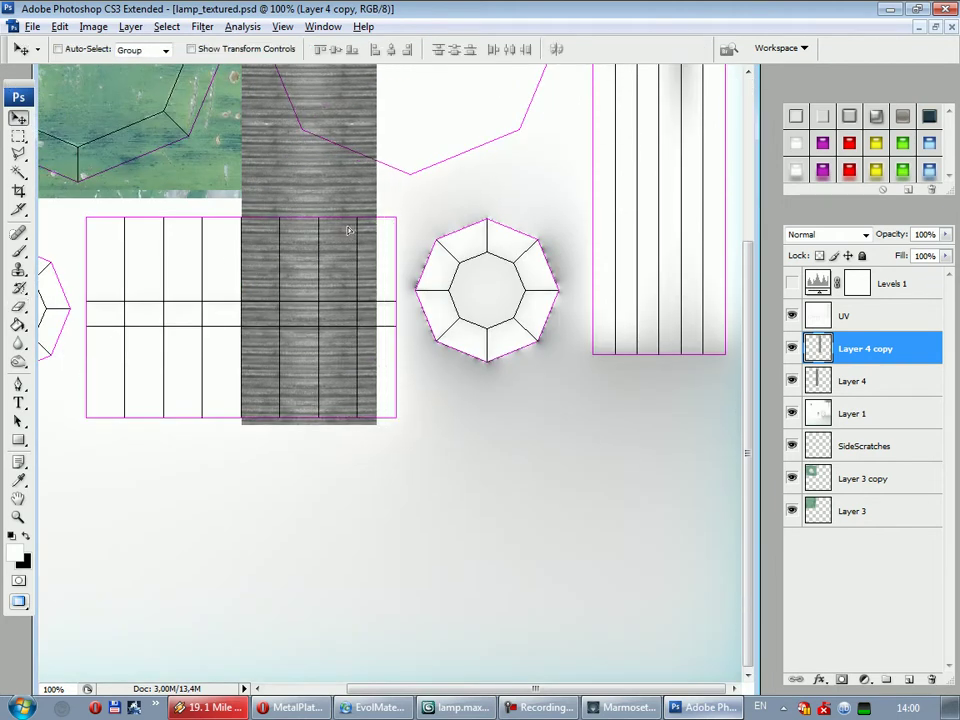
scroll(424, 238, "up", 5)
key("ctrl+e")
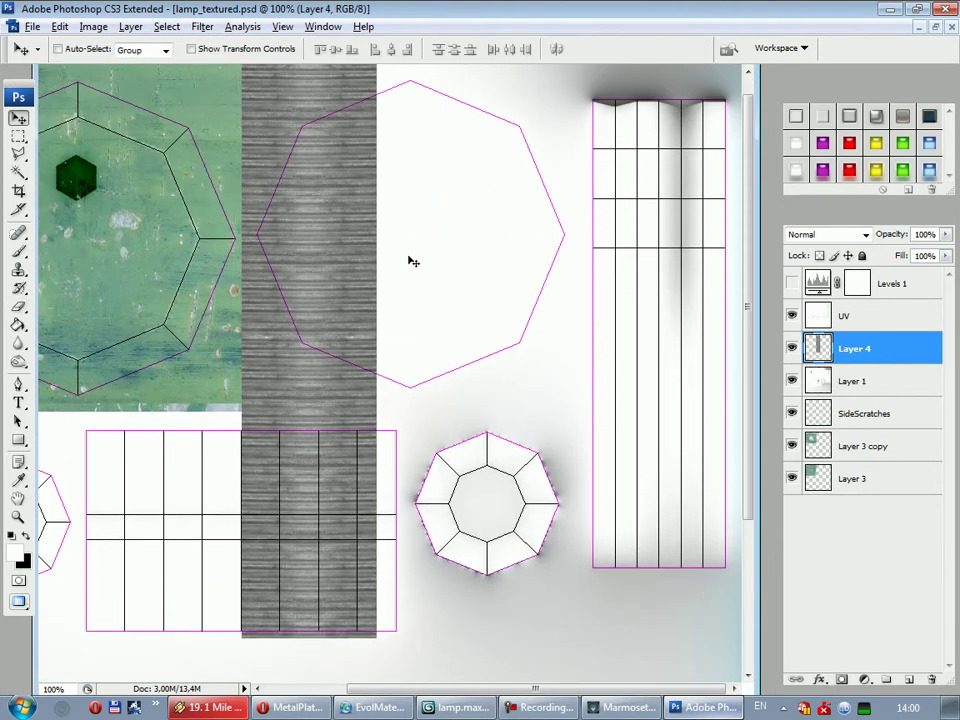
Shift the metal strip over the octagon area and merge the copy back into Layer 4
mouse_move(390, 294)
left_mouse_down()
mouse_move(407, 297)
mouse_move(399, 300)
left_mouse_up()
key("e")
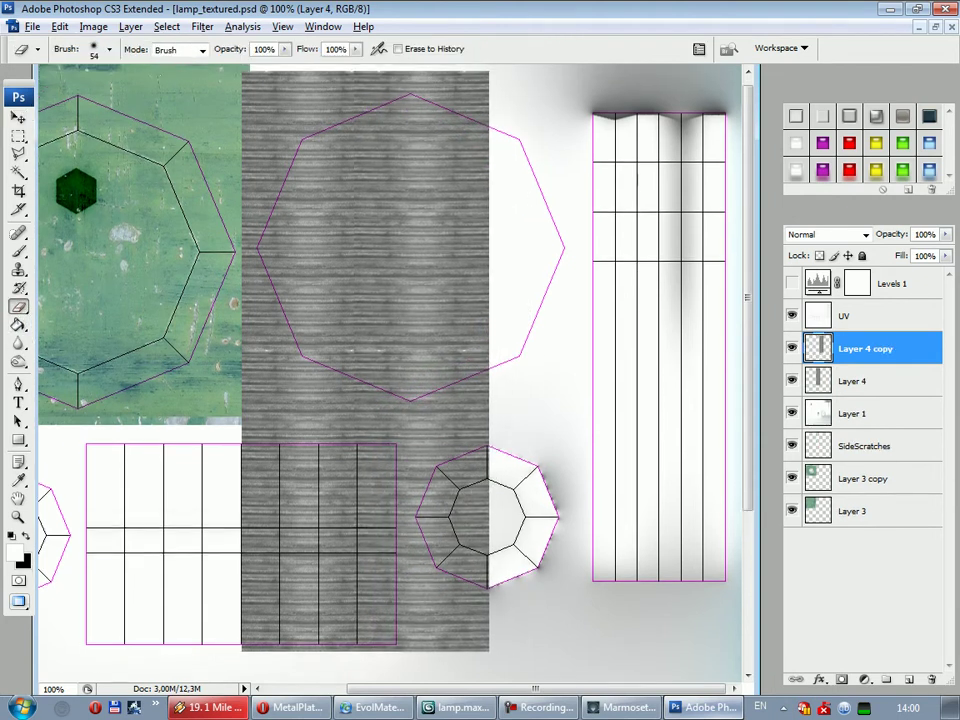
scroll(363, 103, "up", 2)
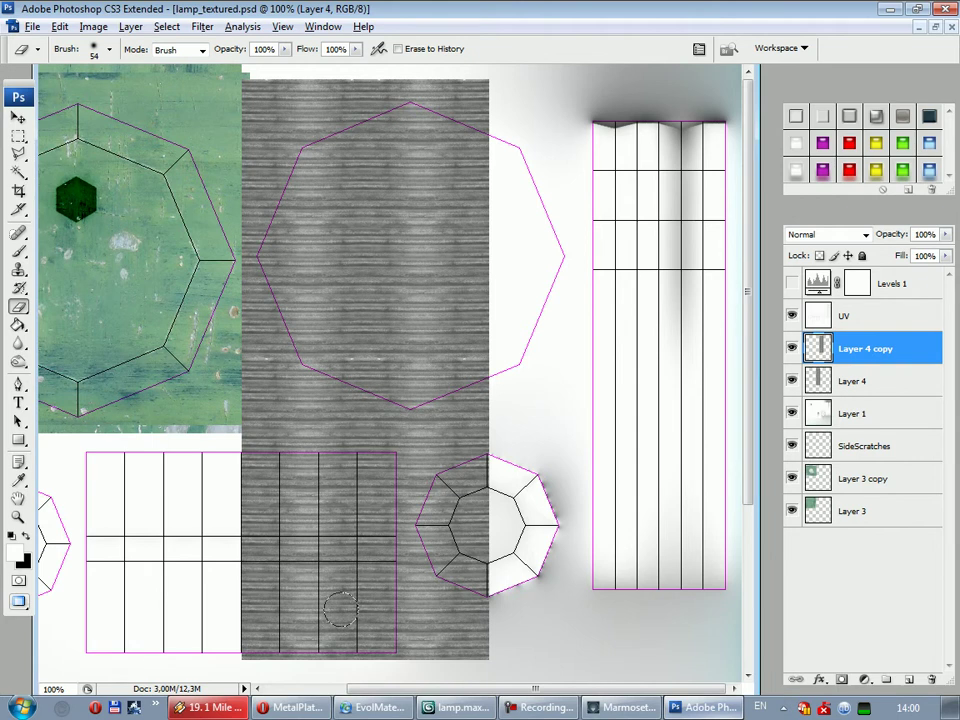
scroll(340, 608, "down", 5)
left_click(19, 116)
scroll(525, 270, "up", 3)
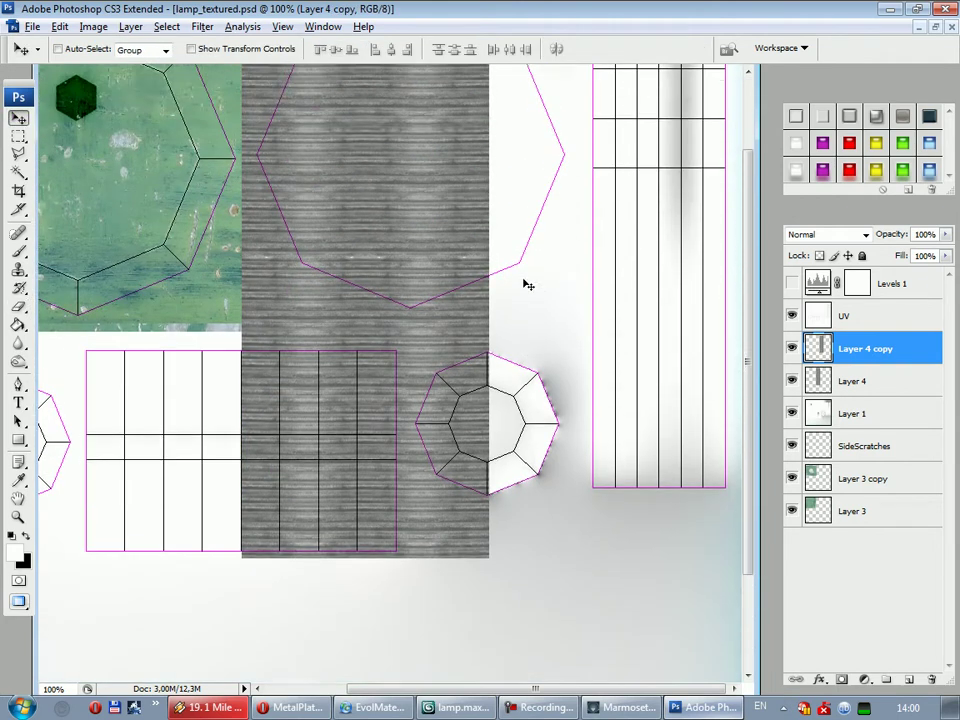
scroll(500, 320, "up", 2)
key("ctrl+e")
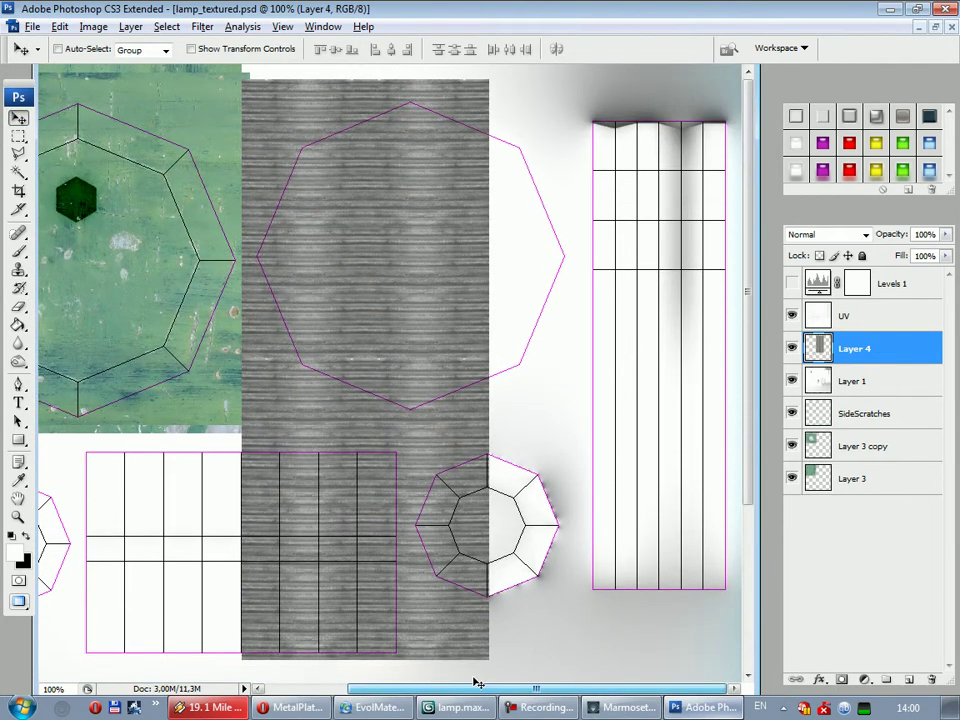
Scale the metal texture to fill the tall right-hand stem strip and hide the UV wireframe
mouse_move(429, 523)
left_mouse_down()
mouse_move(589, 396)
mouse_move(523, 358)
left_mouse_up()
key("ctrl+t")
scroll(530, 510, "down", 1)
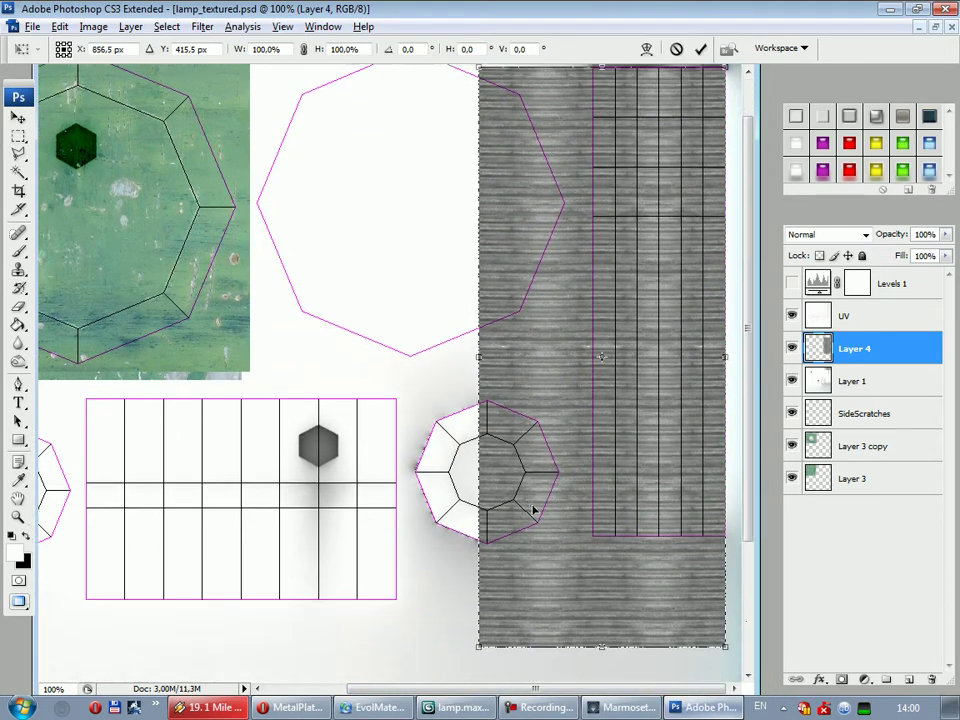
scroll(500, 540, "down", 2)
left_click_drag(500, 525, 586, 450)
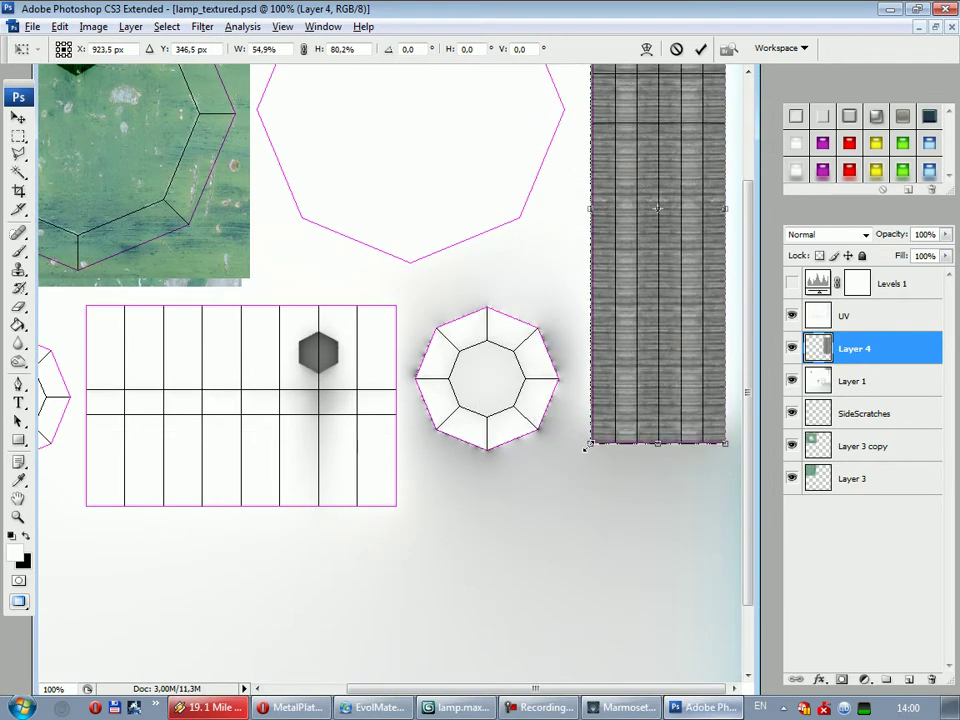
left_click(700, 49)
scroll(536, 236, "up", 1)
scroll(482, 322, "up", 2)
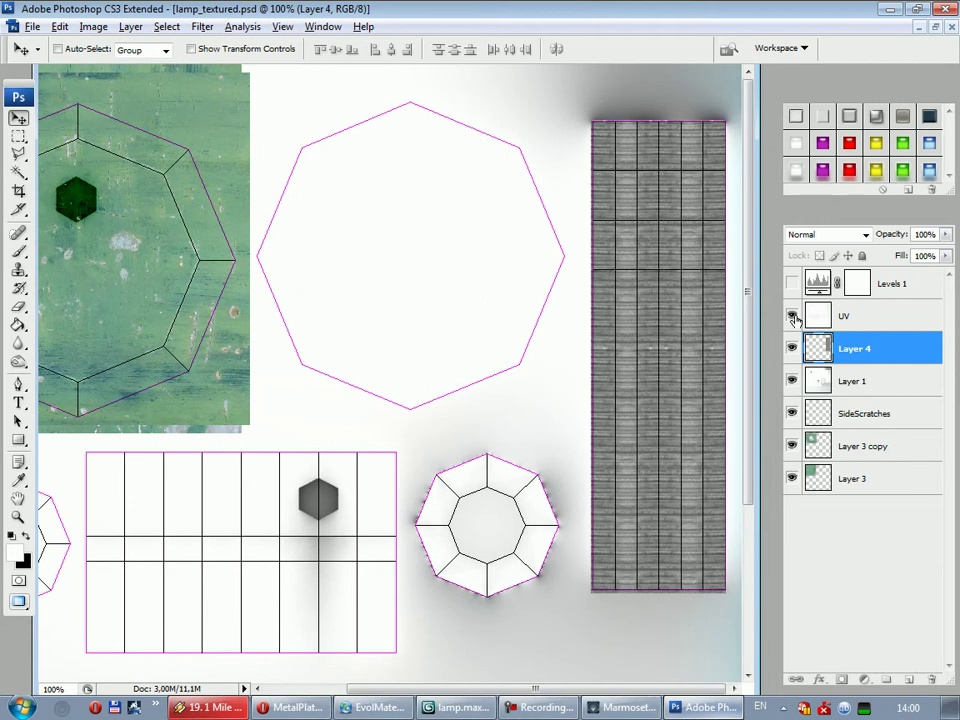
left_click(792, 317)
left_click(59, 26)
mouse_move(93, 26)
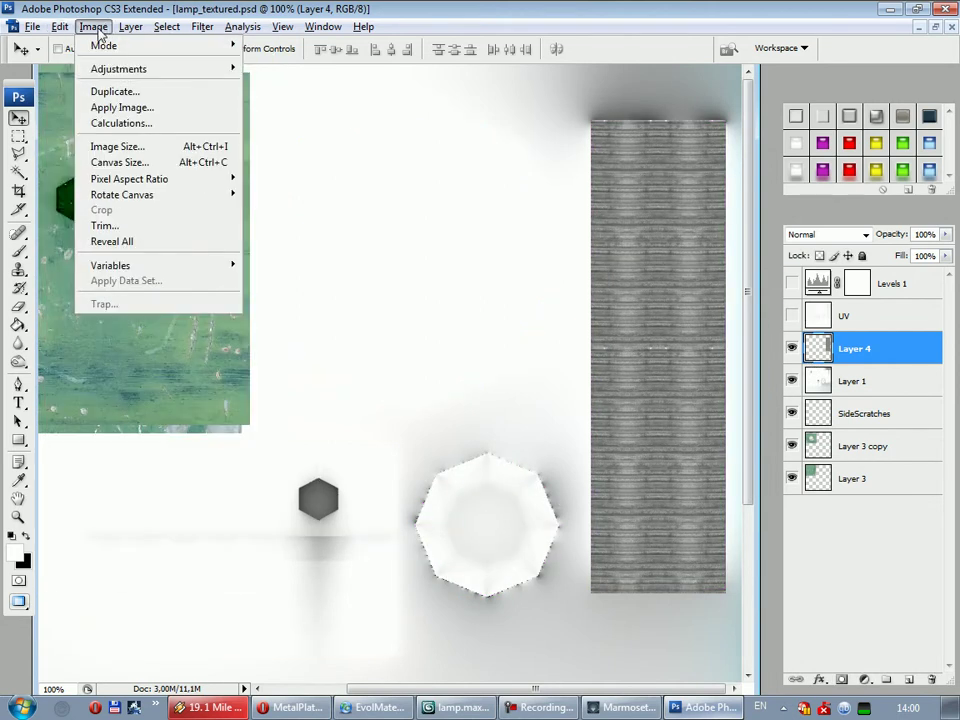
Darken the strip with Brightness/Contrast at brightness -44 and contrast +49, then zoom to 200%
left_click(336, 163)
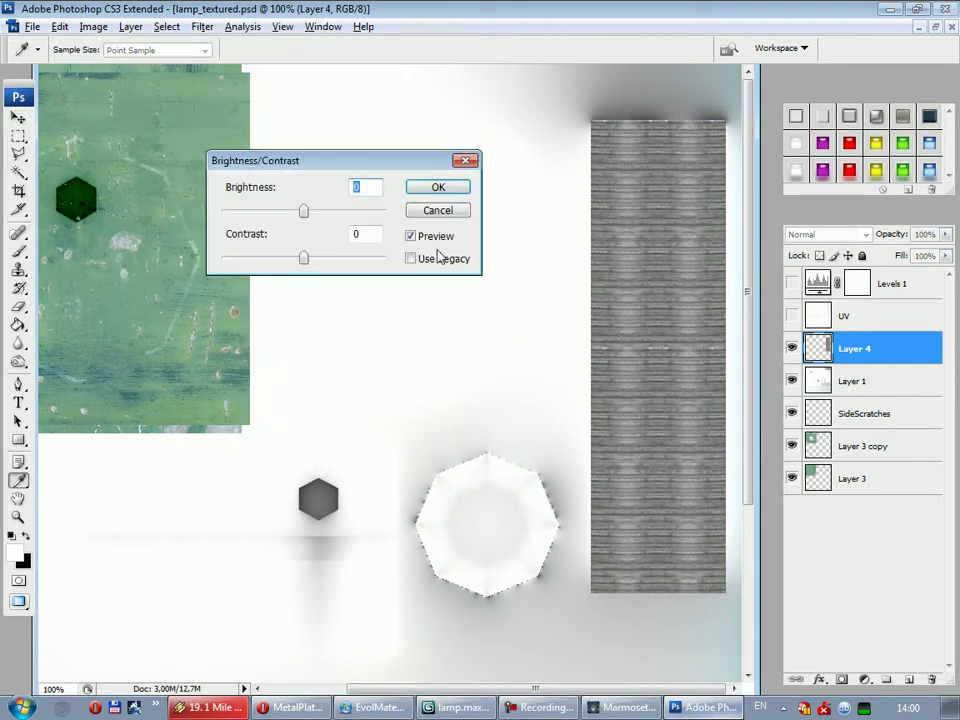
left_click_drag(313, 262, 347, 262)
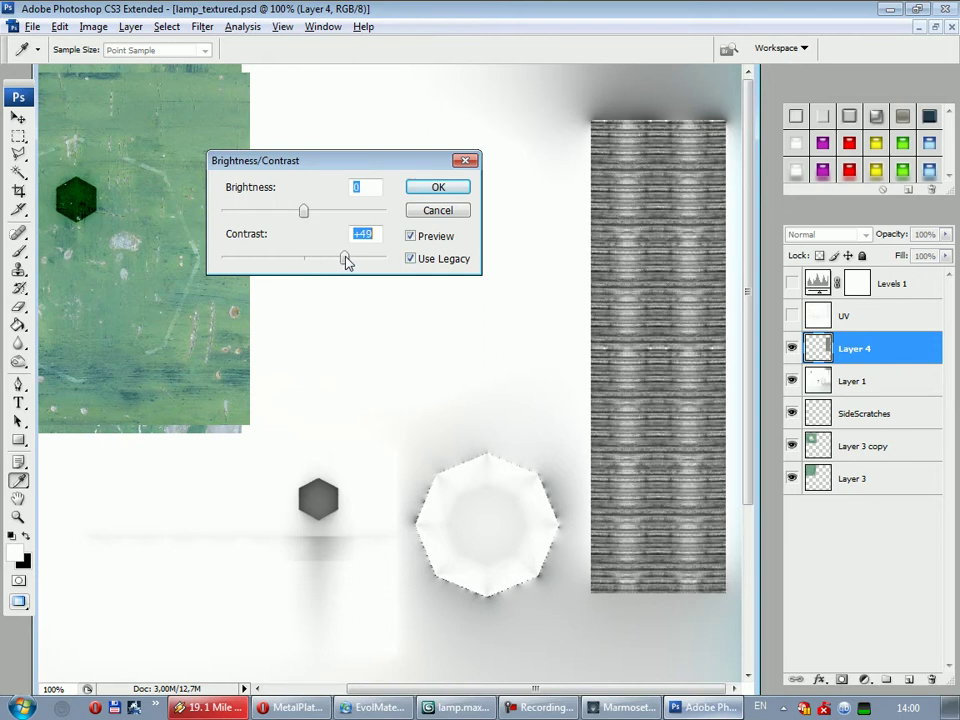
left_click_drag(303, 212, 267, 213)
mouse_move(349, 261)
left_mouse_down()
mouse_move(328, 259)
mouse_move(345, 259)
left_mouse_up()
left_click(418, 189)
key("v")
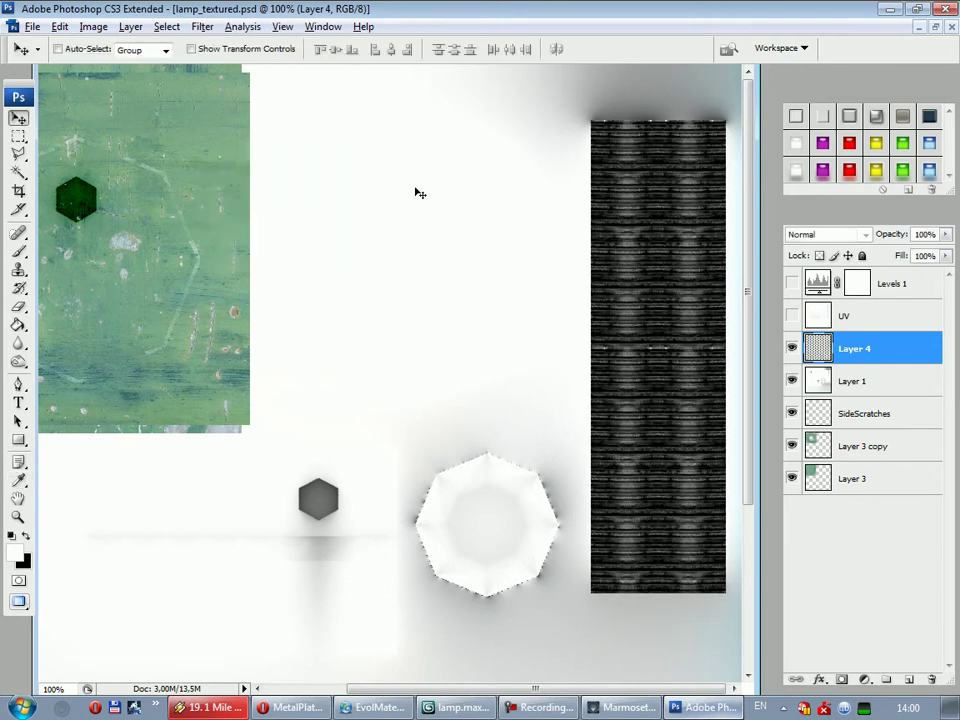
key("ctrl+plus")
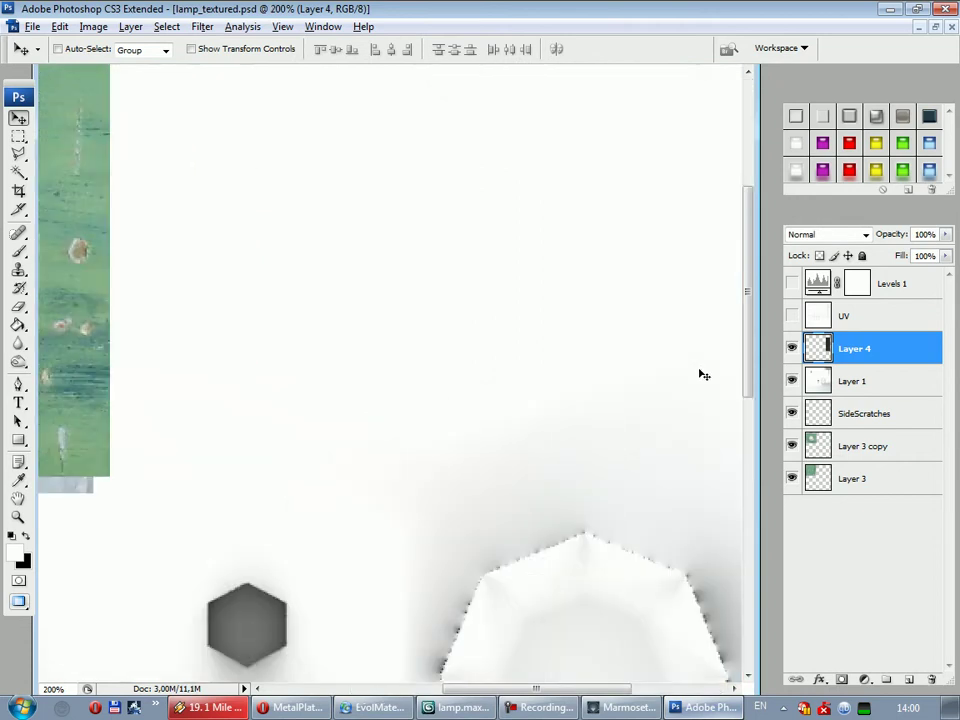
scroll(607, 668, "right", 5, "ctrl")
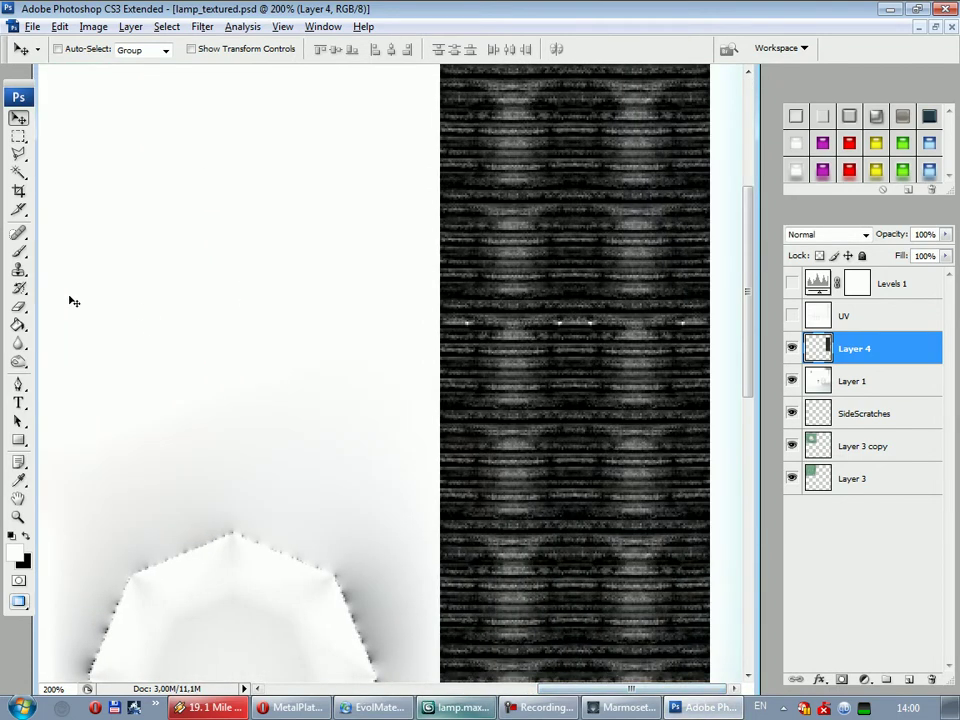
Paint out the white specks on the dark strip with a 31 px Clone Stamp brush
left_click(18, 271)
right_click(498, 247)
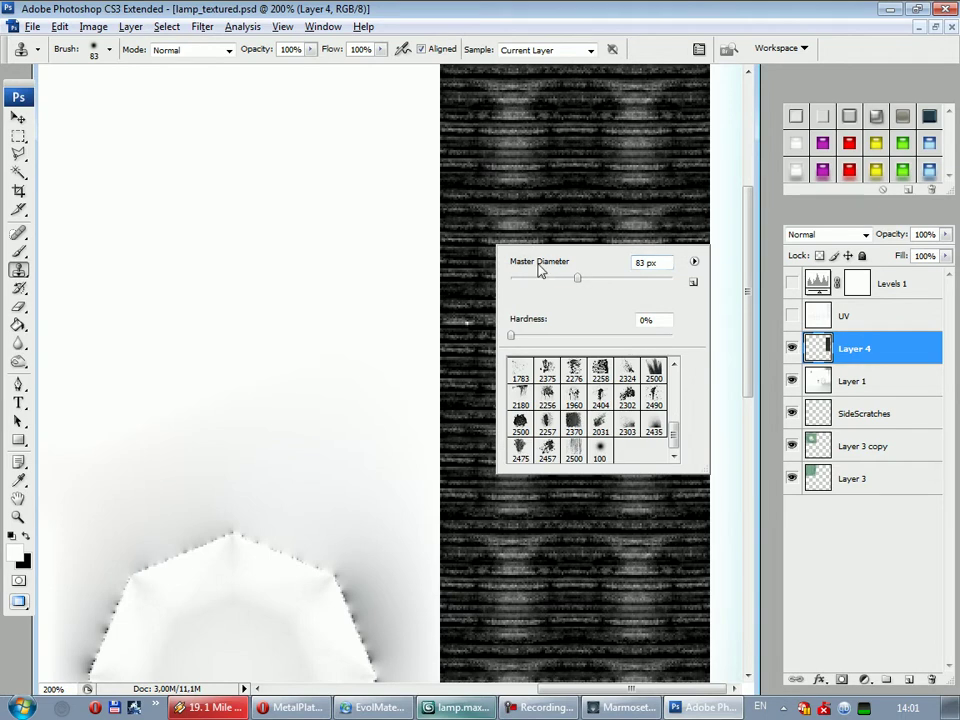
left_click(486, 335, "alt")
left_click(467, 326)
left_click_drag(559, 321, 588, 320)
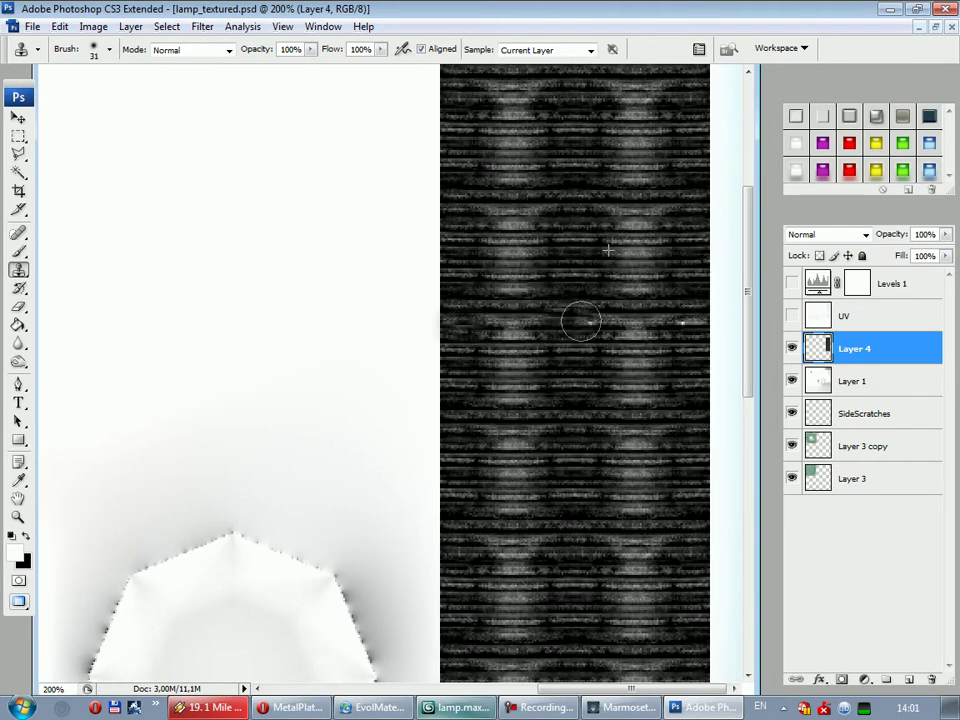
Clone over the bright blobs in the middle and upper parts of the strip
scroll(600, 330, "up", 3)
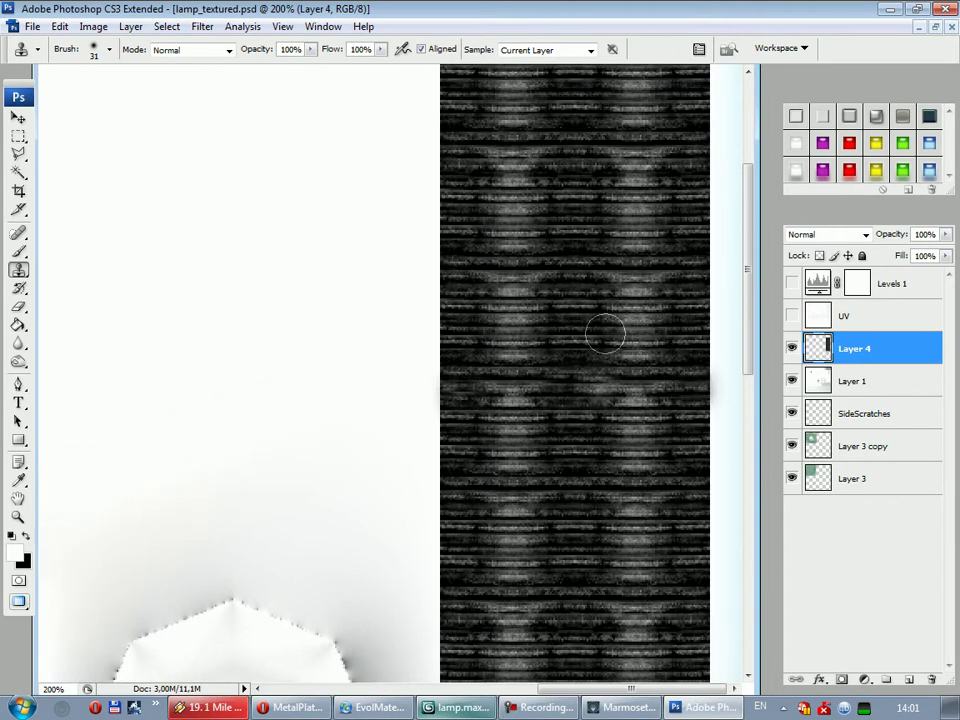
scroll(631, 356, "up", 2)
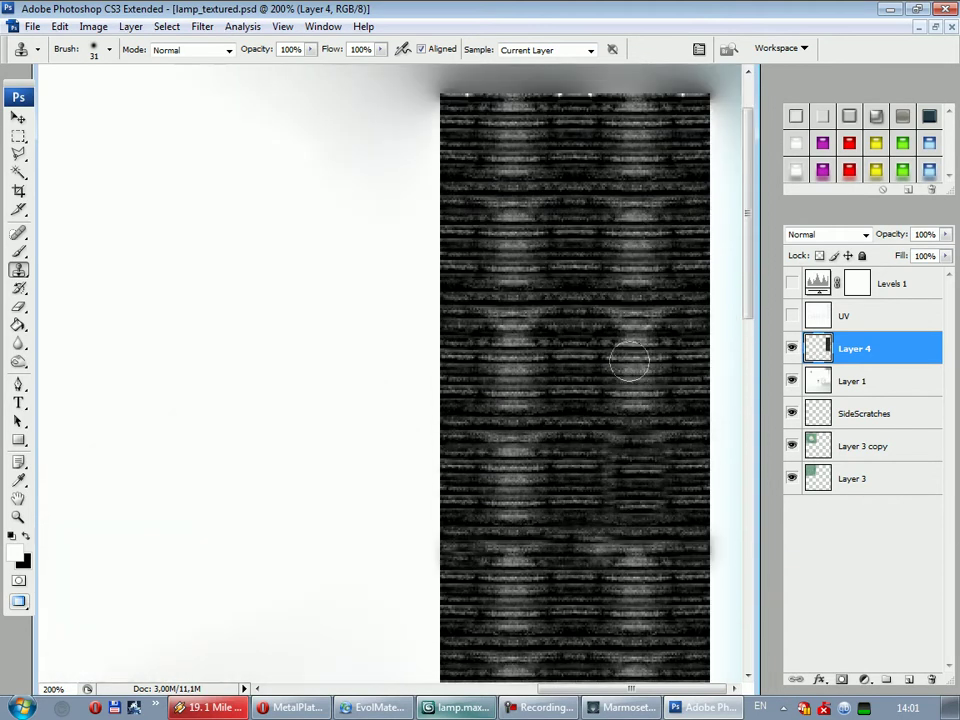
scroll(631, 356, "up", 1)
mouse_move(533, 342)
left_mouse_down()
mouse_move(446, 377)
mouse_move(521, 379)
mouse_move(501, 407)
left_mouse_up()
left_click_drag(627, 223, 636, 343)
left_click(583, 363, "alt")
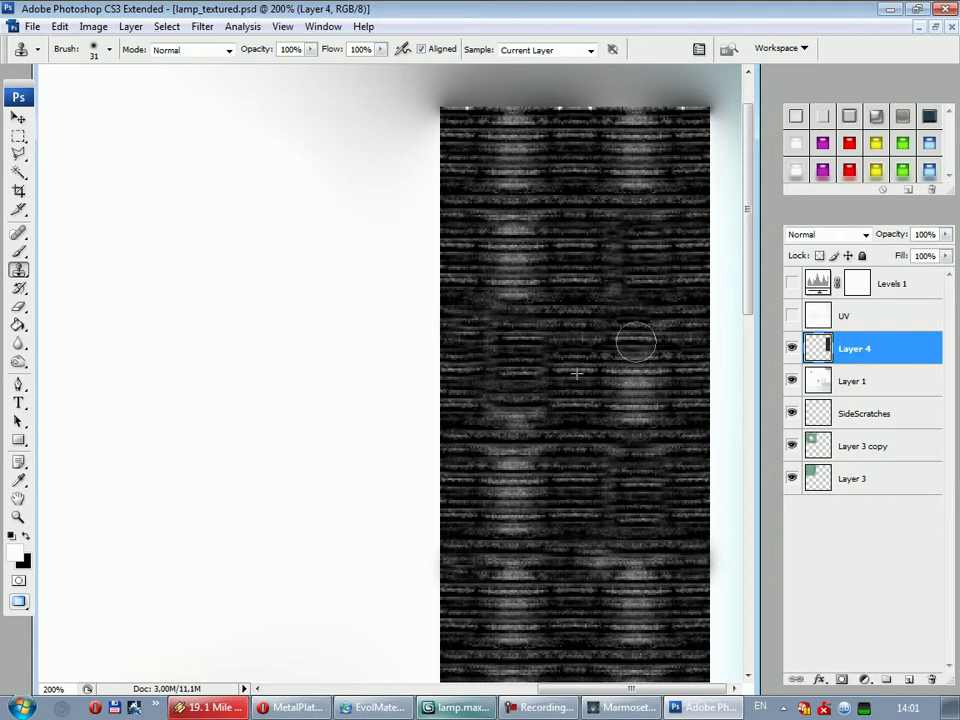
scroll(541, 394, "down", 2)
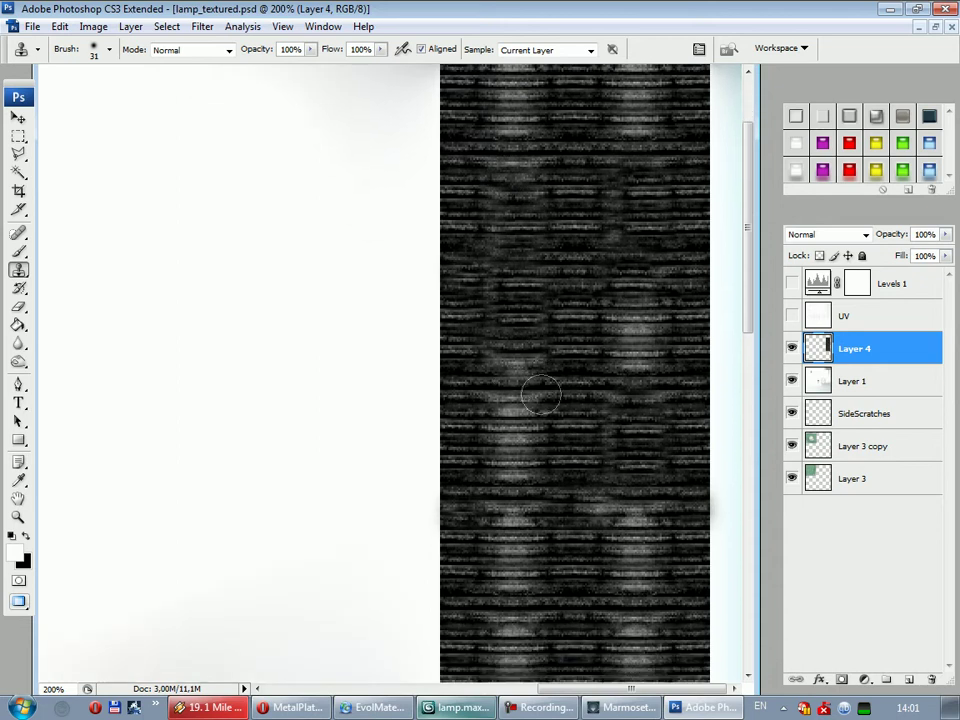
left_click(566, 297, "alt")
left_click_drag(632, 321, 628, 401)
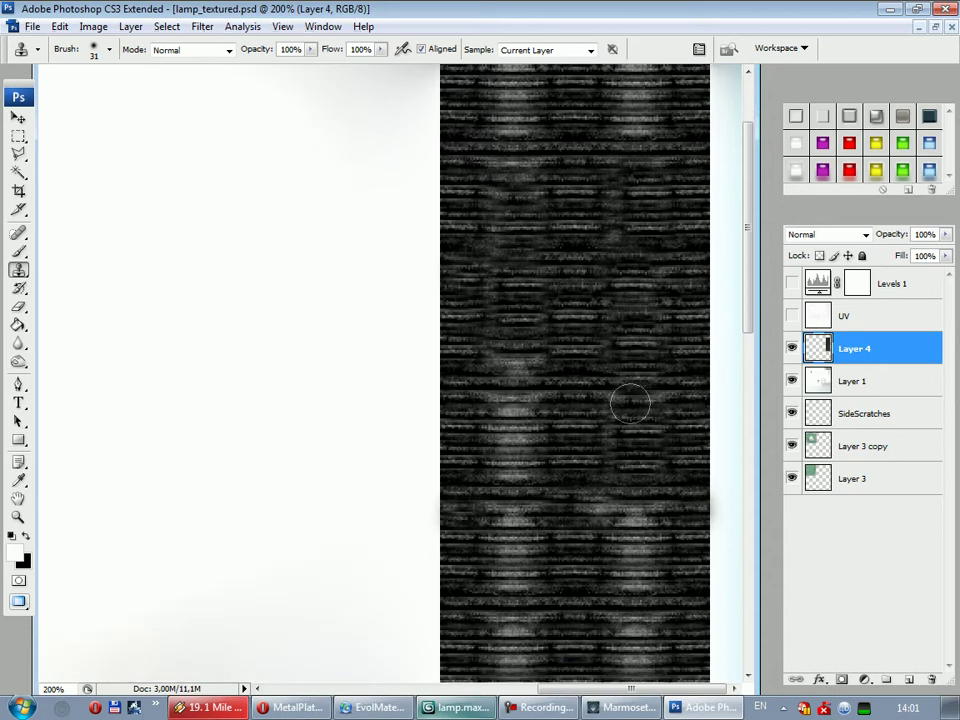
Clone over the remaining bright patches and the vertical band lower on the strip
scroll(628, 401, "down", 4)
scroll(608, 492, "down", 4)
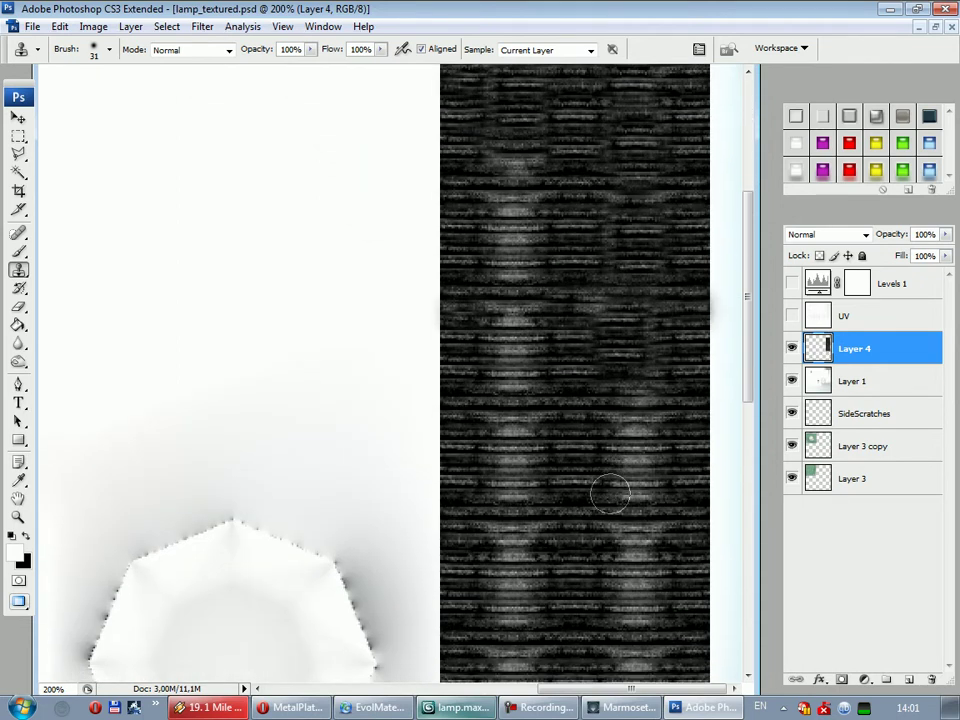
scroll(620, 420, "down", 2)
left_click_drag(641, 355, 643, 401)
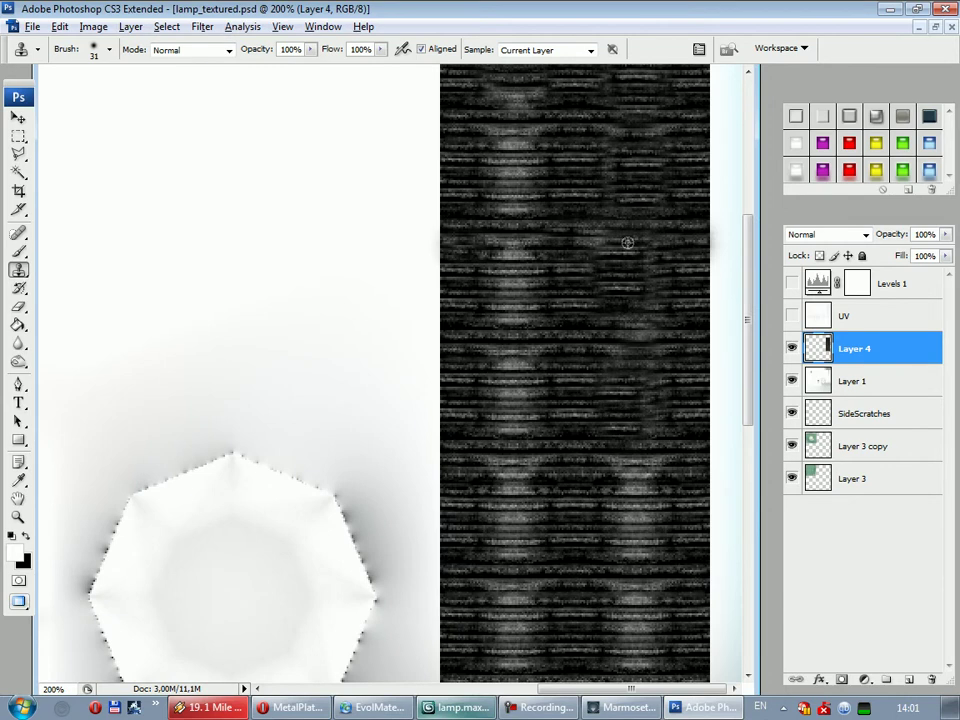
scroll(643, 553, "down", 1)
scroll(640, 347, "down", 4)
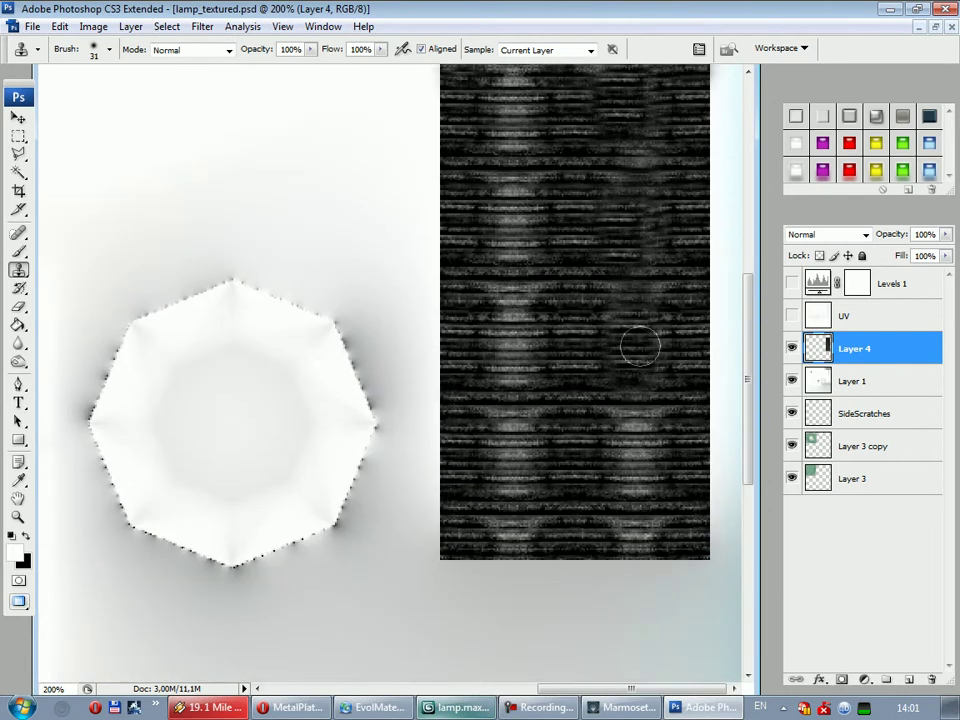
left_click_drag(620, 411, 634, 508)
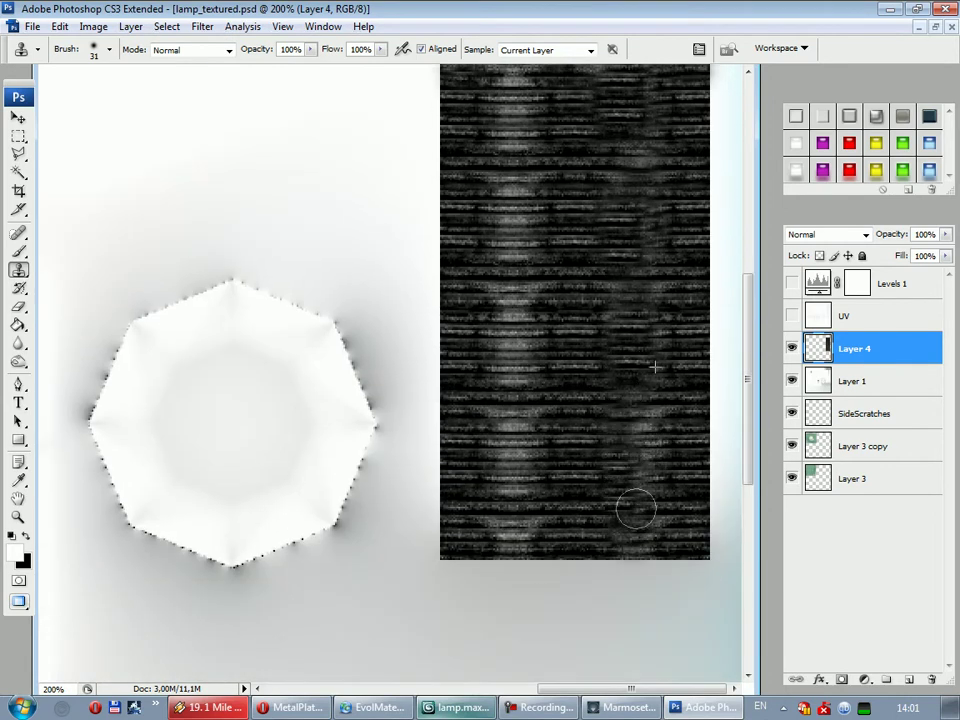
Zoom out and move Layer 4 below Layer 1 in the layer stack
left_click(18, 119)
key("ctrl+minus")
key("ctrl+minus")
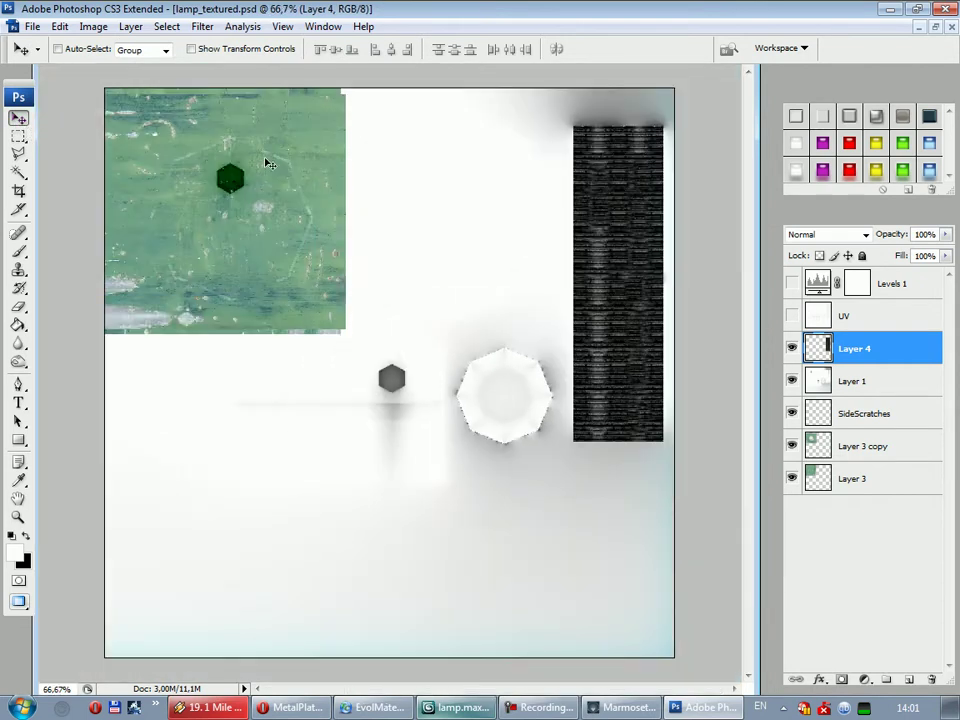
left_click_drag(855, 353, 845, 396)
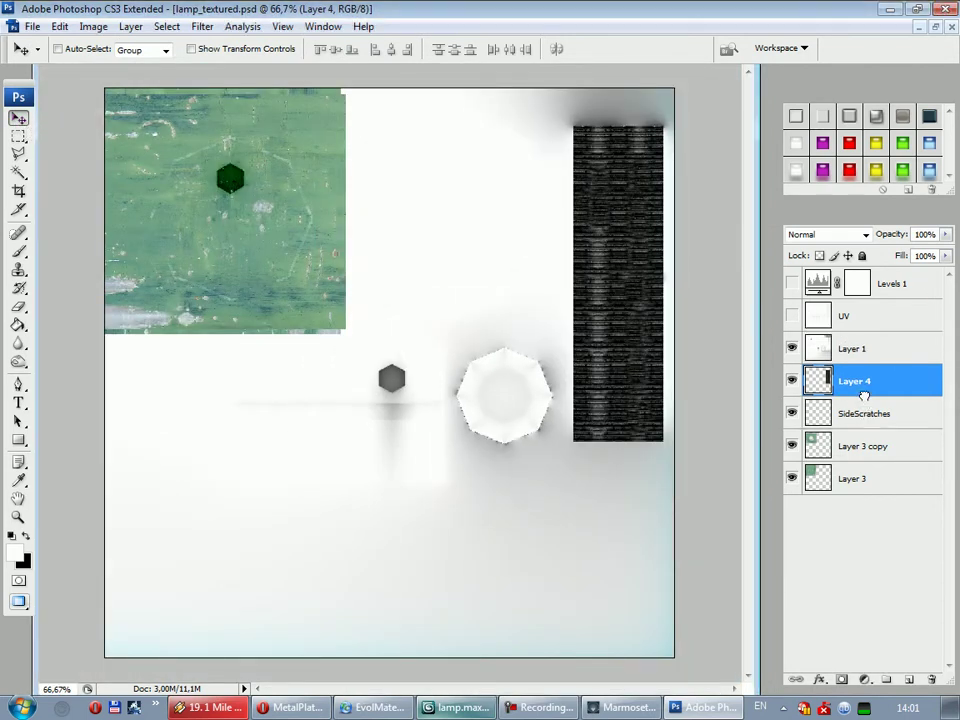
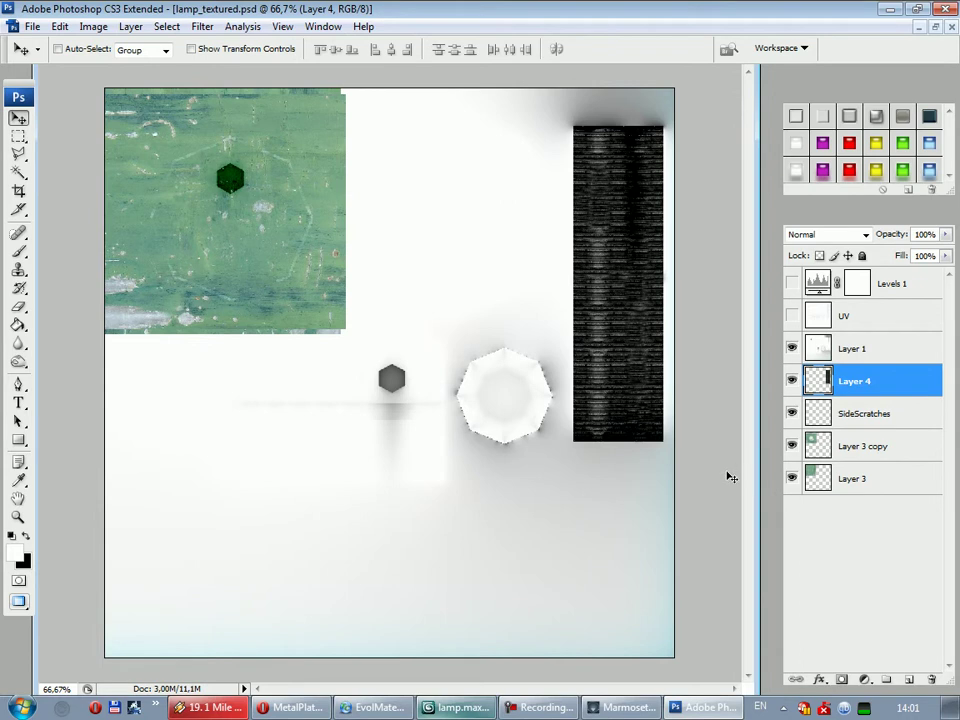
Check the lamp arm in Marmoset Toolbag, then go back to the texture document
left_click(612, 710)
mouse_move(536, 497)
left_mouse_down()
mouse_move(604, 456)
mouse_move(656, 394)
mouse_move(705, 457)
mouse_move(634, 489)
mouse_move(643, 508)
mouse_move(679, 519)
mouse_move(632, 526)
mouse_move(703, 506)
mouse_move(651, 501)
left_mouse_up()
left_click(681, 710)
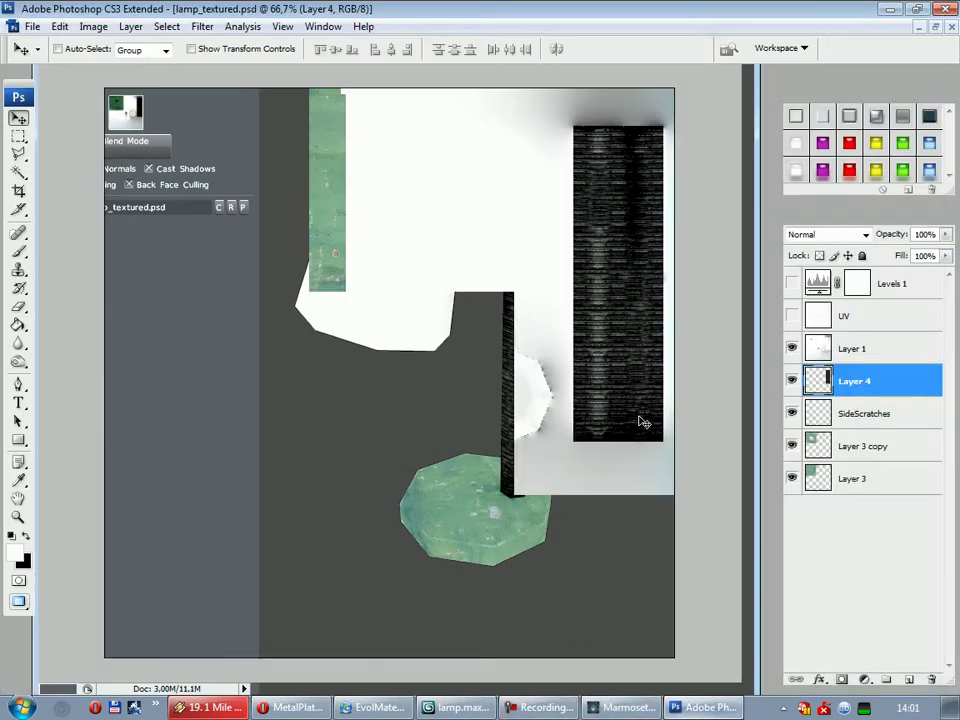
Delete the lower part of Layer 4's dark strip and stretch the rest down to full length
key("m")
left_click_drag(637, 385, 674, 281)
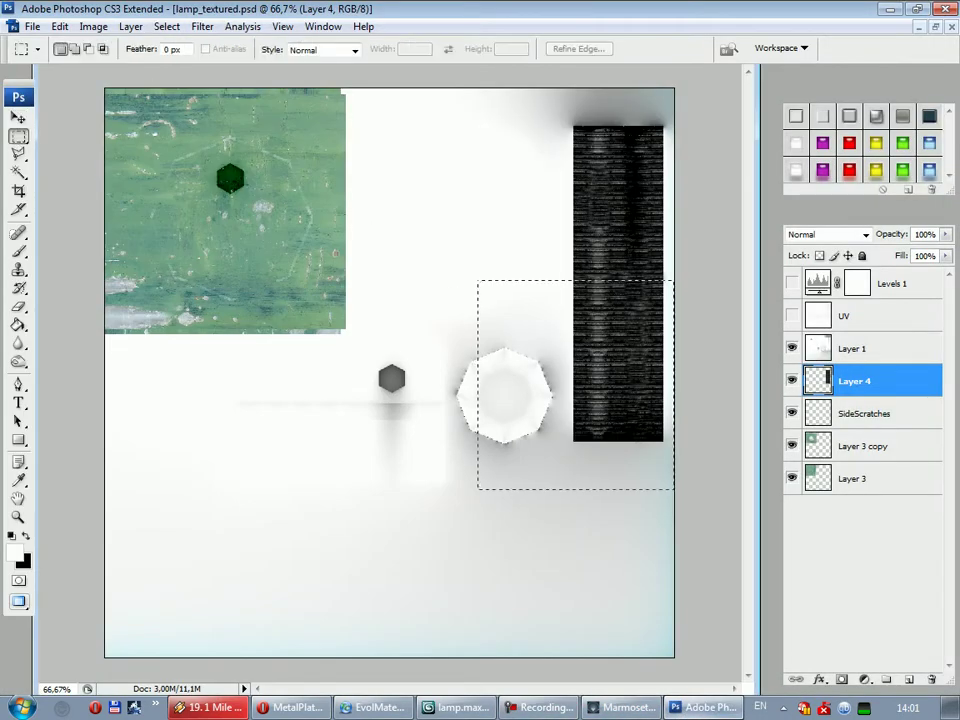
key("Delete")
key("ctrl+d")
key("ctrl+t")
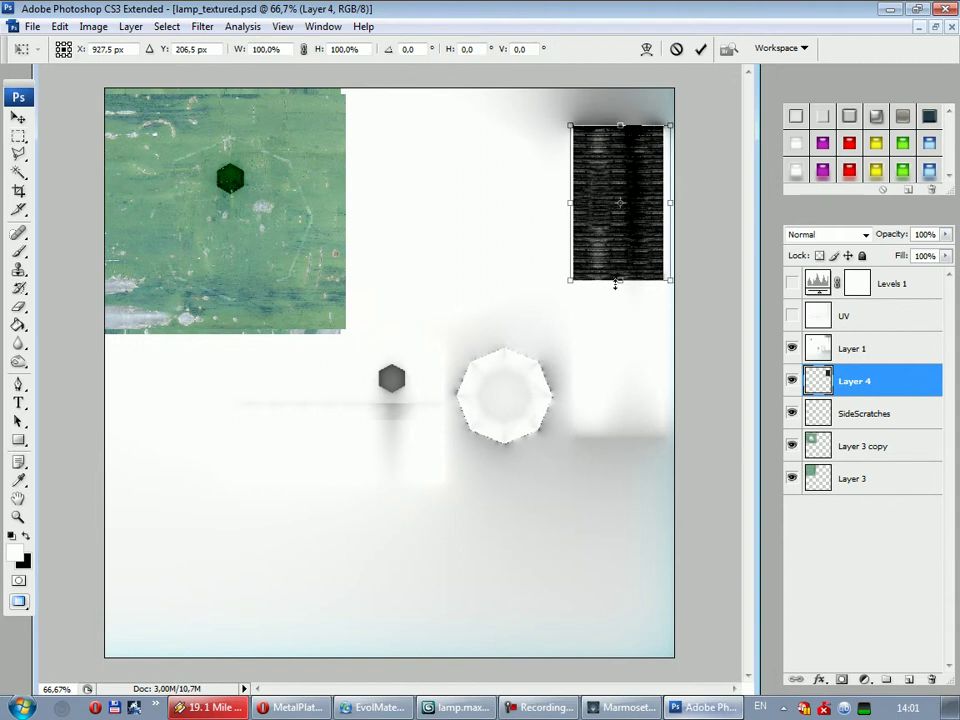
left_click_drag(620, 284, 620, 433)
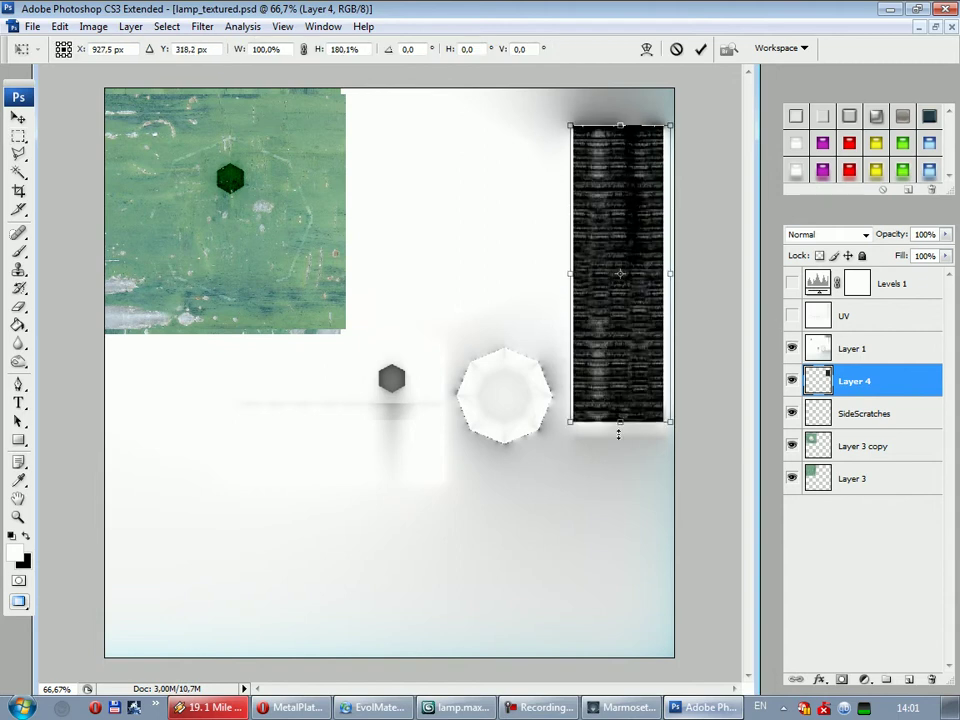
left_click(700, 47)
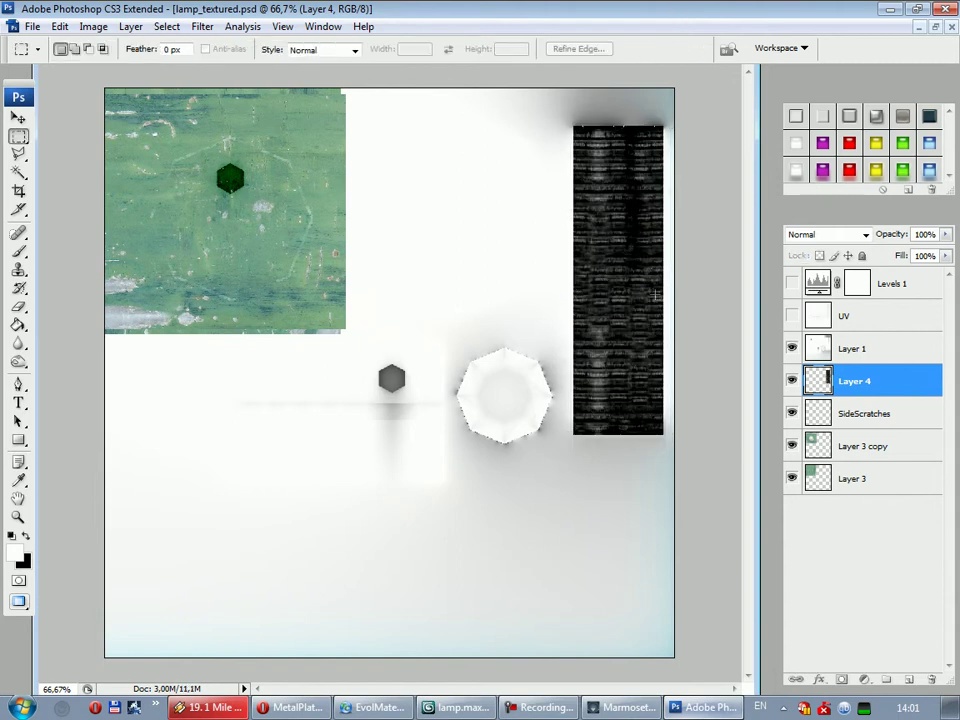
Widen the dark strip slightly on both sides and preview it in Marmoset
key("ctrl+t")
left_click_drag(669, 282, 675, 283, "alt")
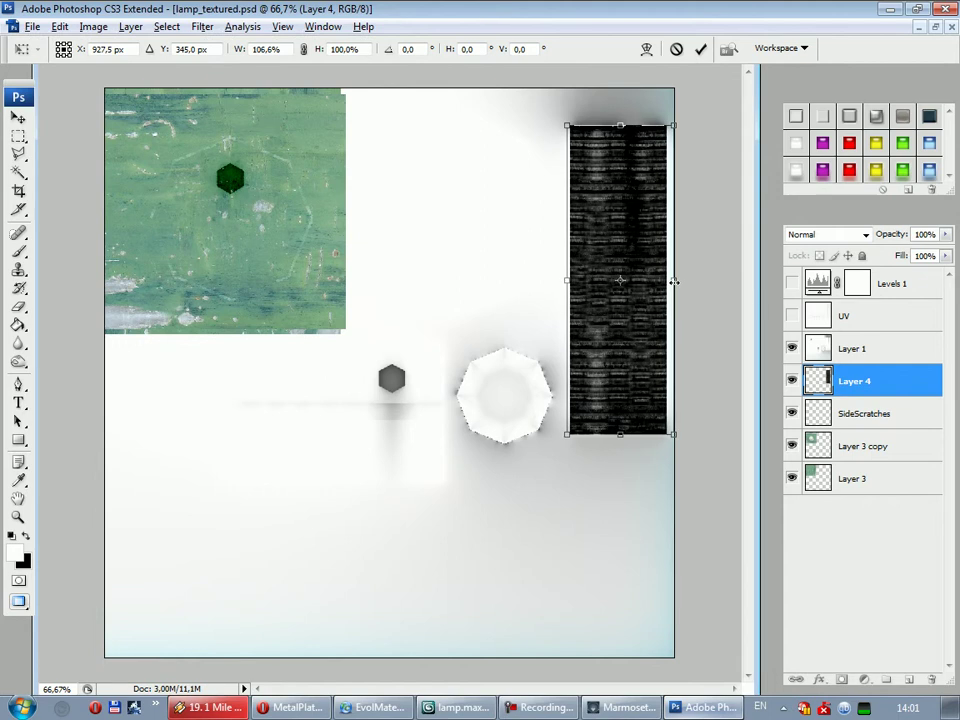
left_click(701, 48)
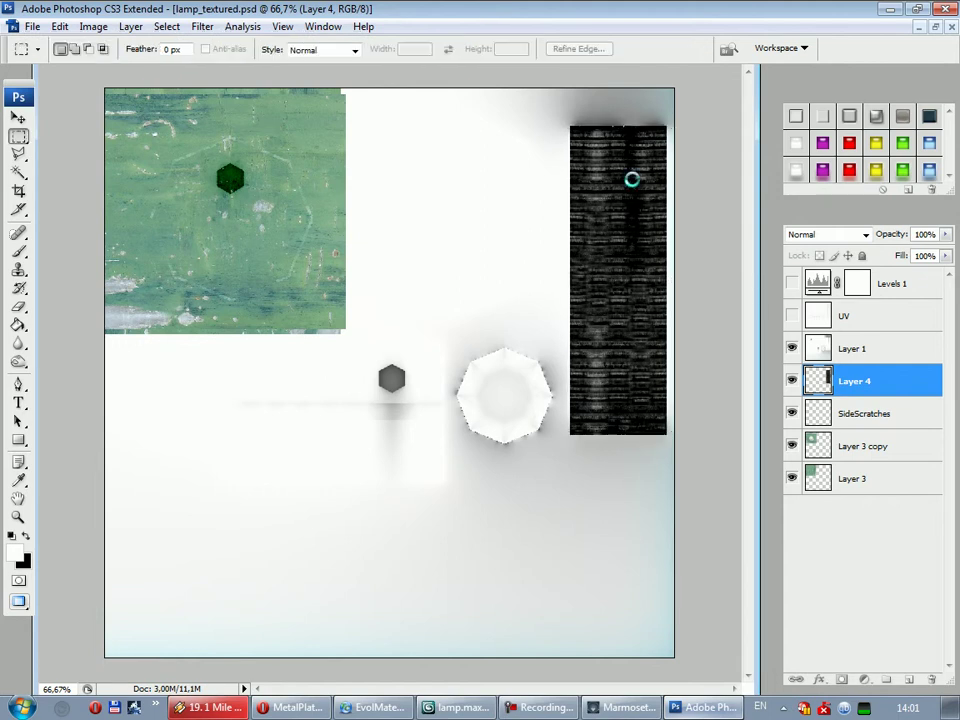
left_click(617, 710)
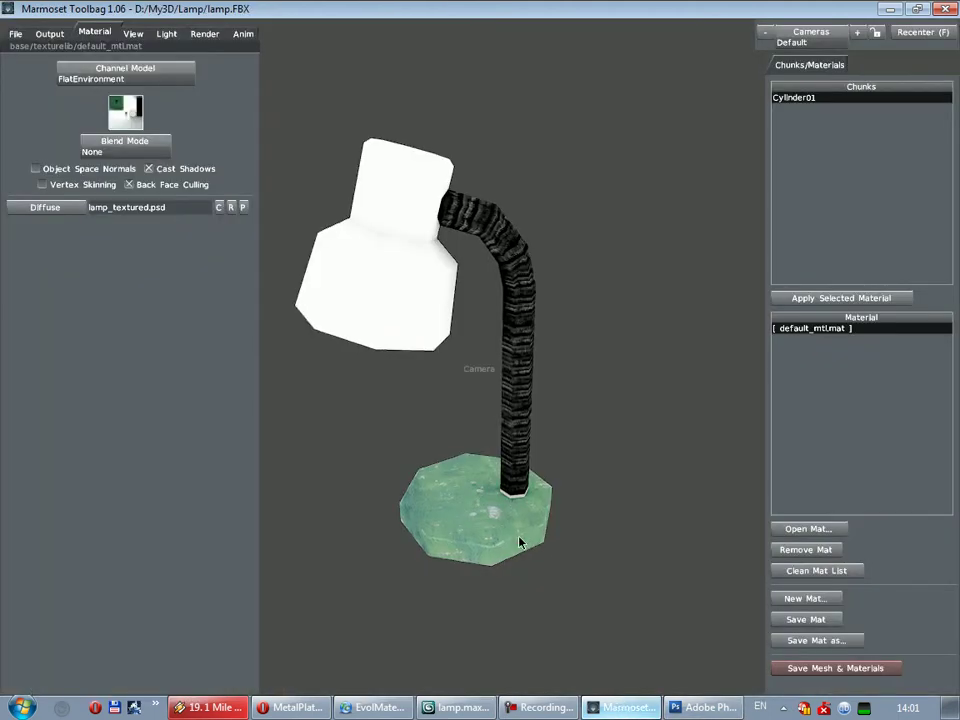
Inspect the arm texture in Marmoset, then show the UV wireframe over the Photoshop texture
left_click_drag(520, 540, 488, 522)
key("alt+Tab")
key("v")
left_click(792, 315)
Stretch the dark strip's top and bottom edges to match the UV outline
key("ctrl+t")
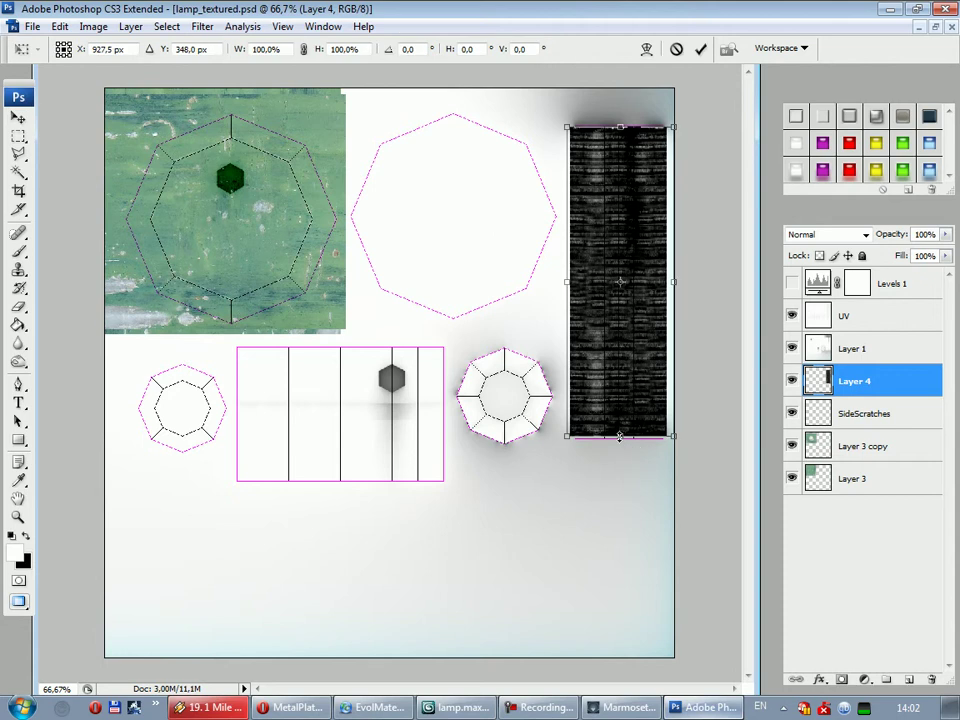
left_click_drag(620, 437, 620, 442)
left_click_drag(620, 127, 620, 122)
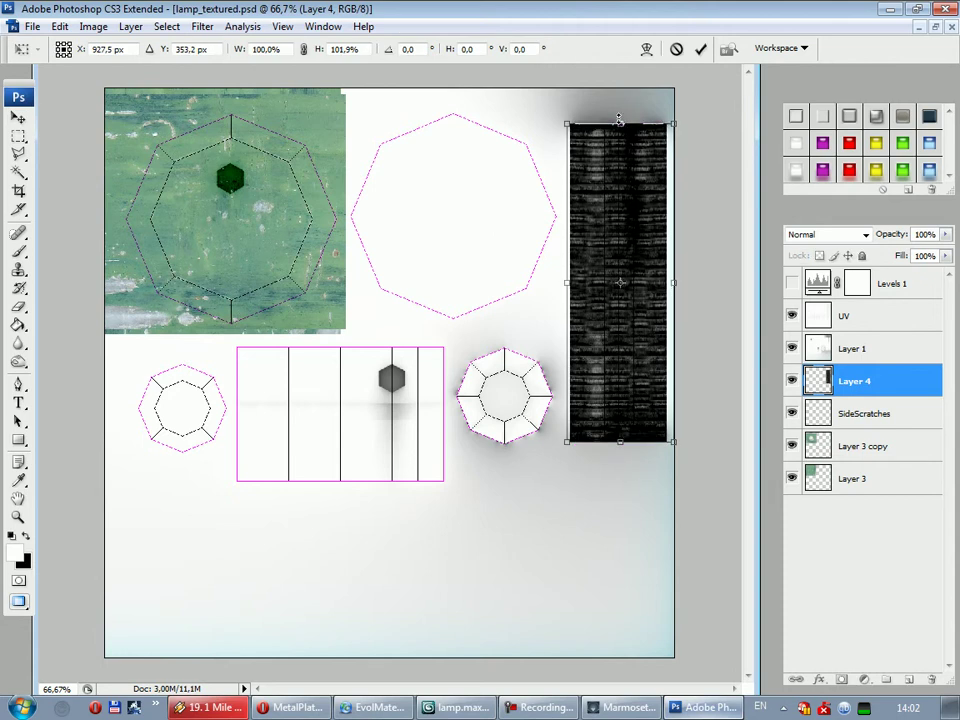
left_click(700, 48)
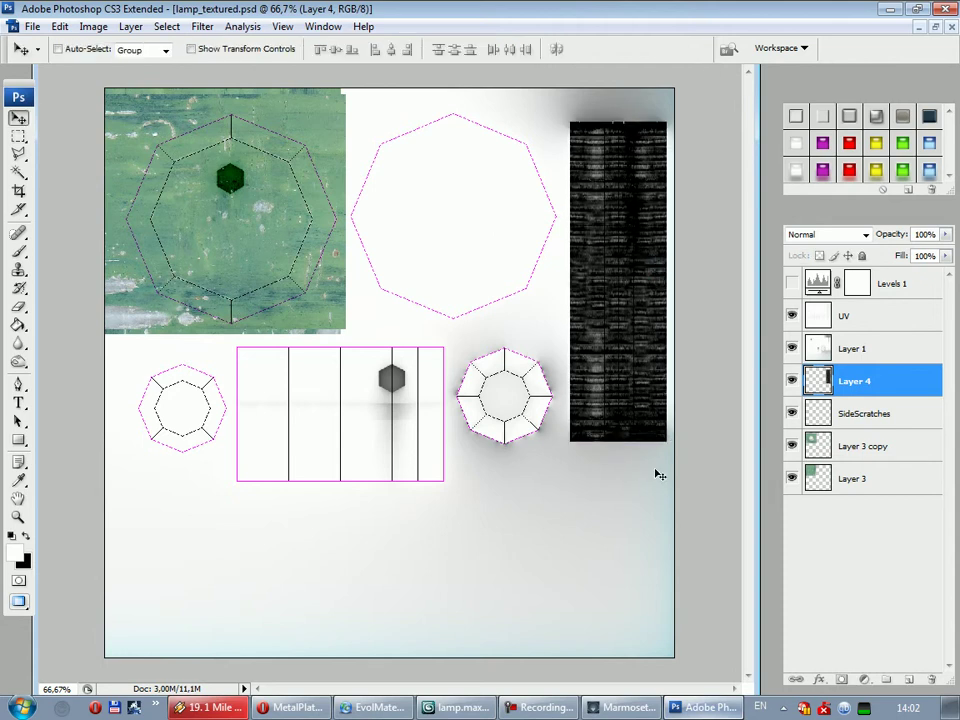
Recheck the lamp arm from all sides in Marmoset Toolbag and minimize 3ds Max
left_click(617, 707)
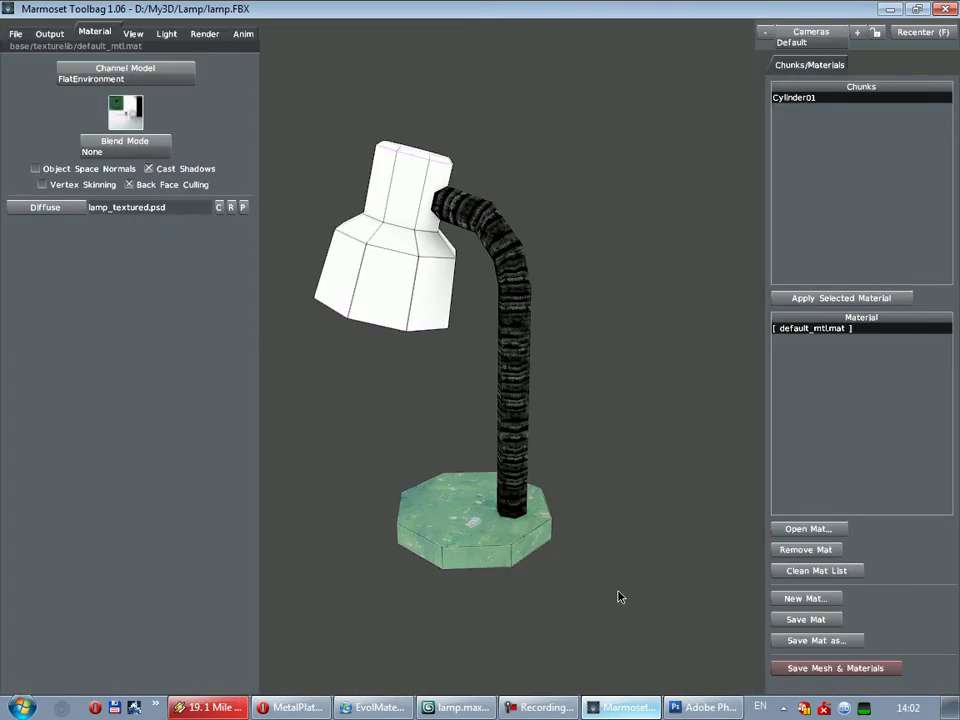
mouse_move(620, 597)
left_mouse_down()
mouse_move(443, 480)
mouse_move(602, 531)
mouse_move(559, 520)
mouse_move(540, 542)
left_mouse_up()
left_click(462, 707)
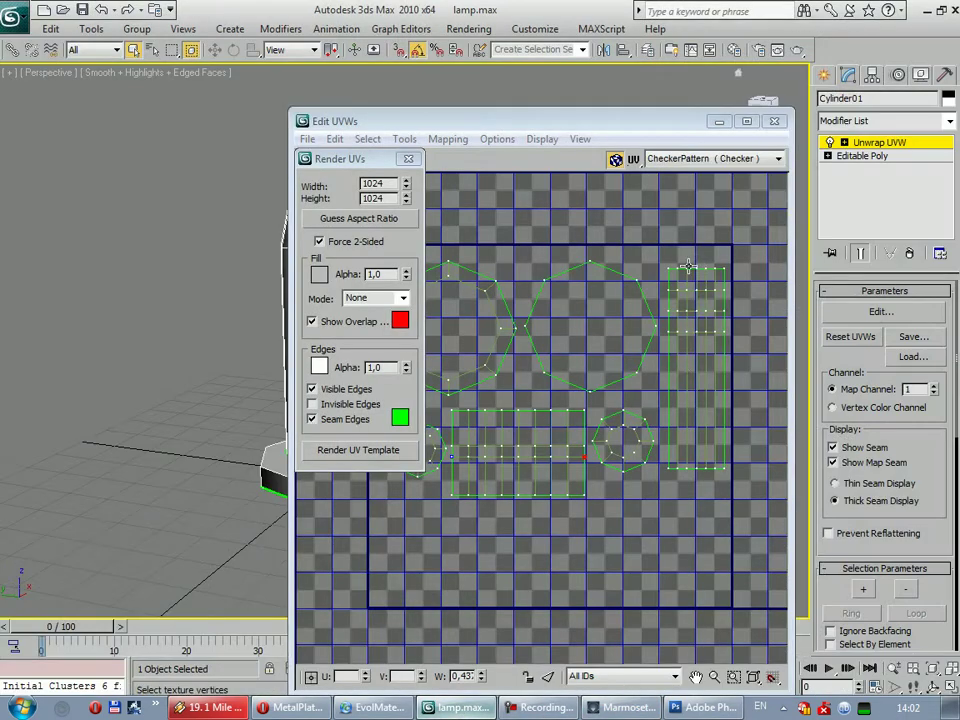
left_click(920, 9)
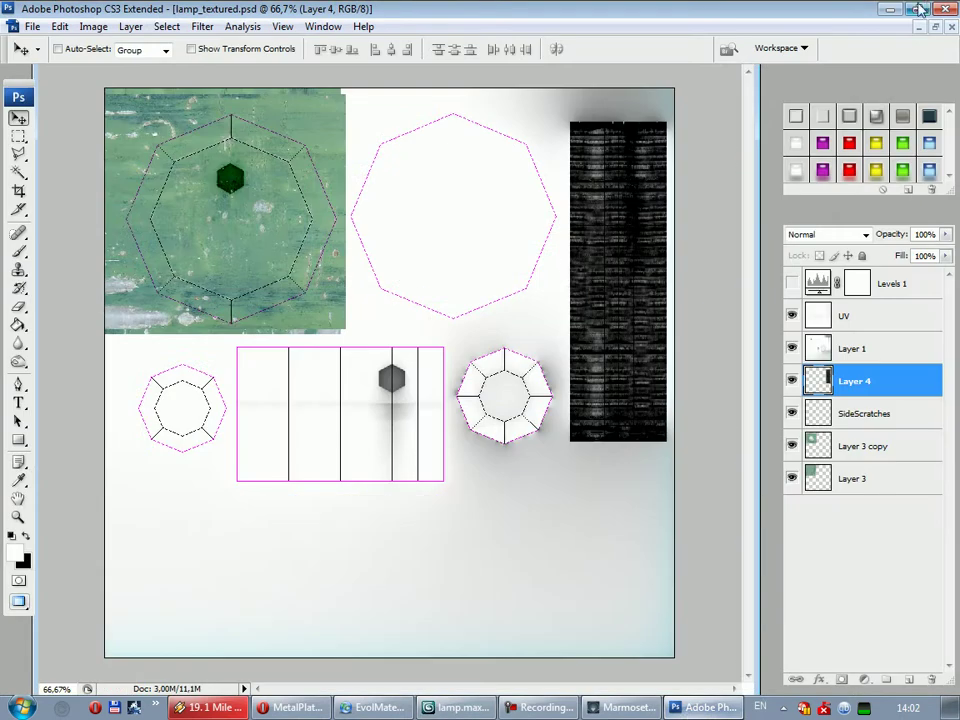
Select the lower band of the green metal photo in Untitled-1
left_click(935, 28)
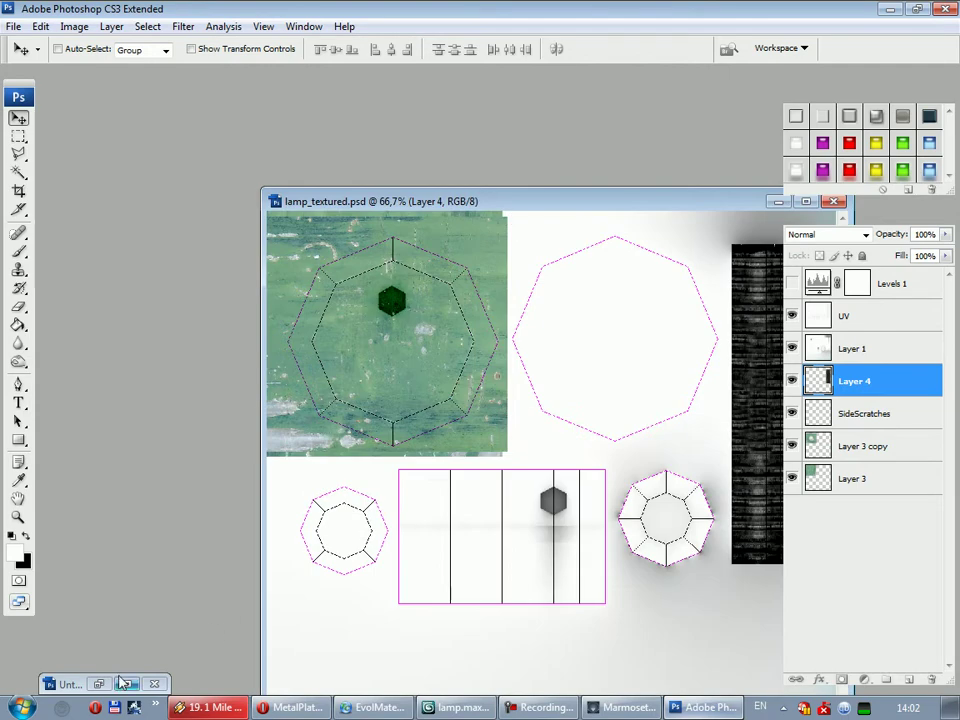
left_click(123, 683)
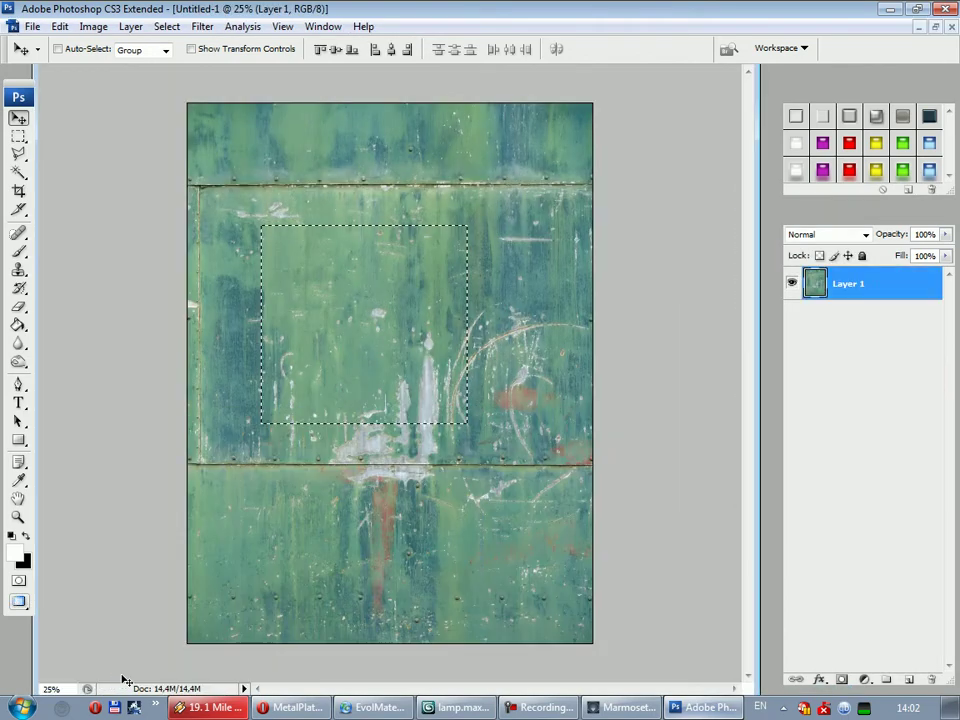
left_click(18, 137)
key("ctrl+d")
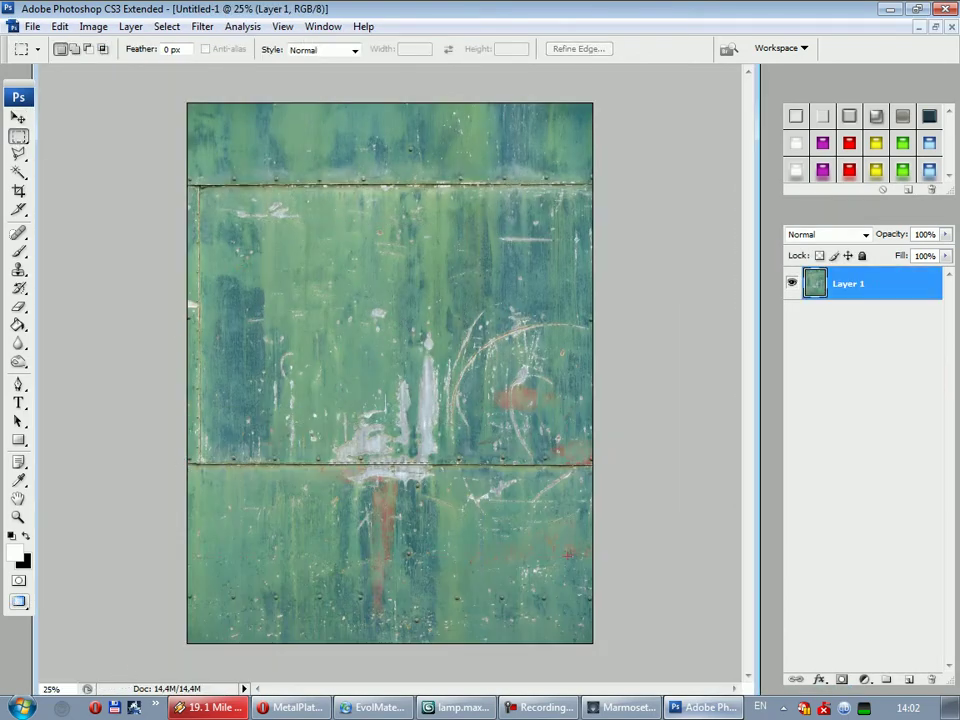
key("ctrl+shift+d")
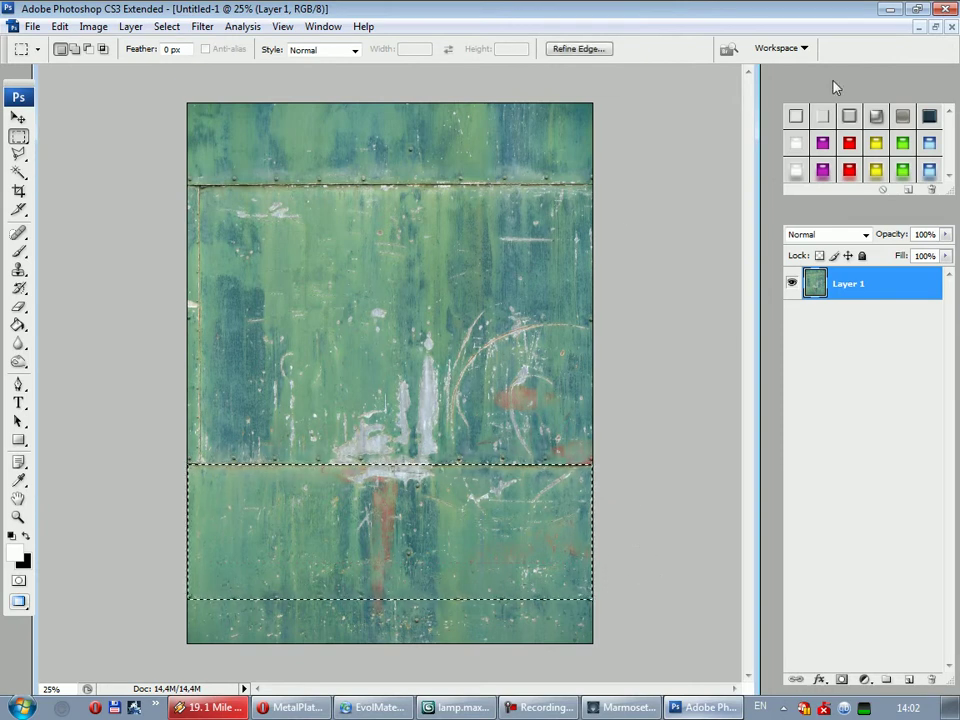
Paste the metal band into lamp_textured.psd as a new layer and rotate it
left_click(935, 27)
left_click_drag(556, 188, 394, 86)
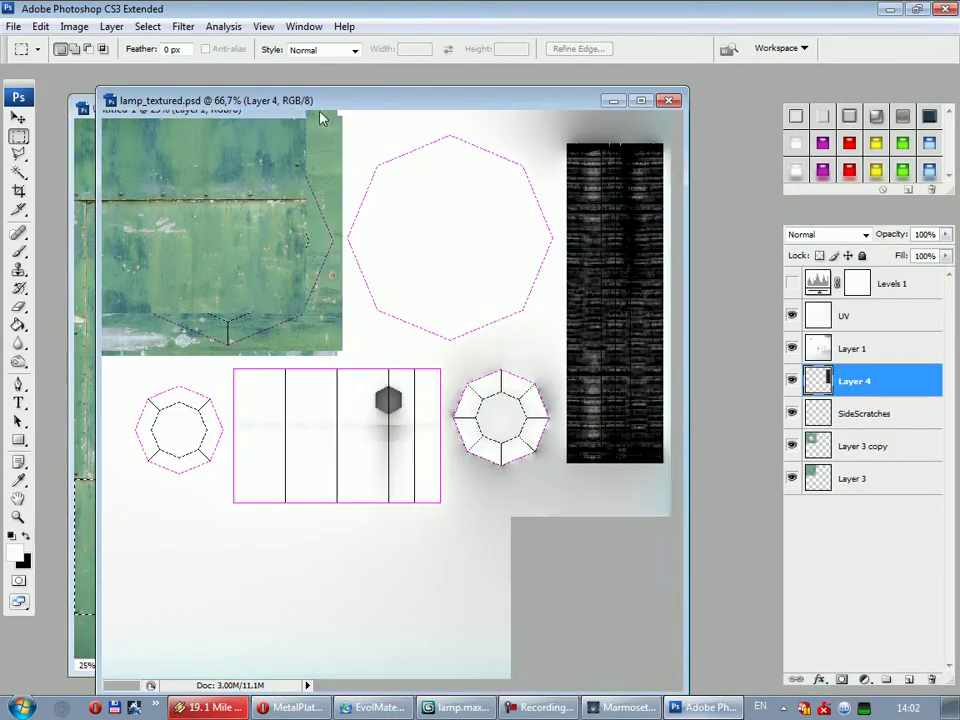
left_click(18, 118)
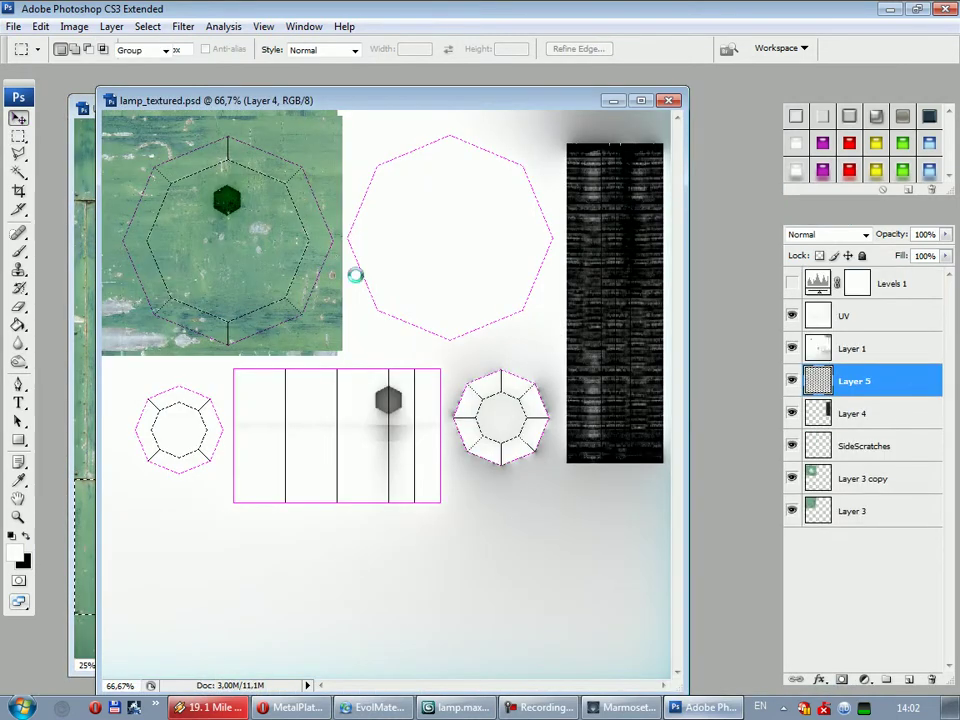
key("ctrl+v")
key("ctrl+t")
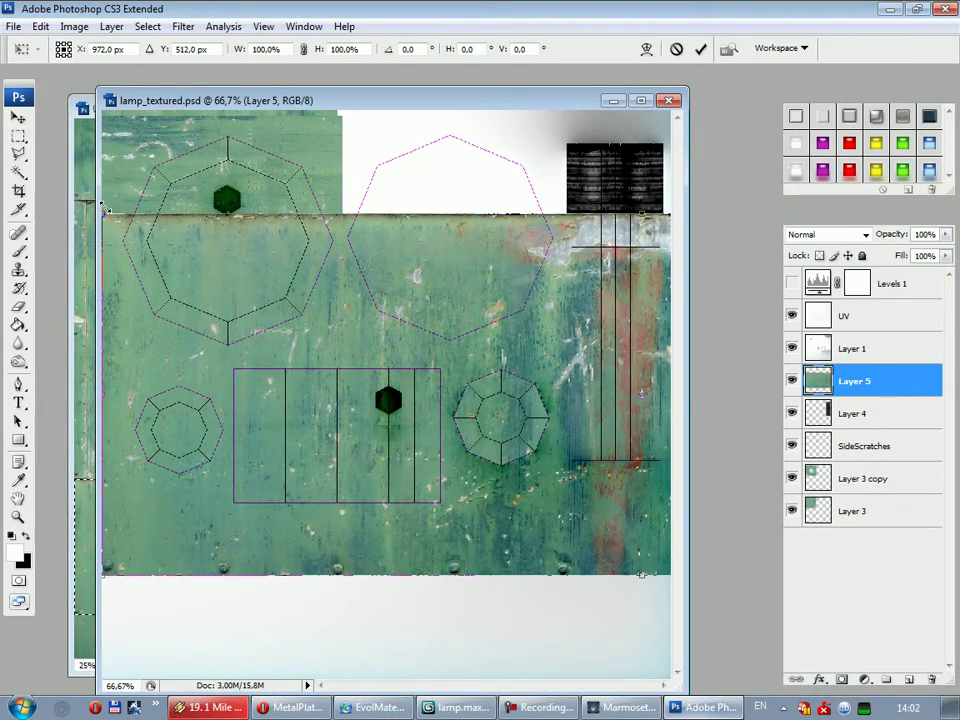
mouse_move(106, 201)
left_mouse_down("shift")
mouse_move(553, 595)
mouse_move(422, 334)
mouse_move(660, 490)
mouse_move(679, 383)
mouse_move(681, 422)
mouse_move(686, 414)
left_mouse_up("shift")
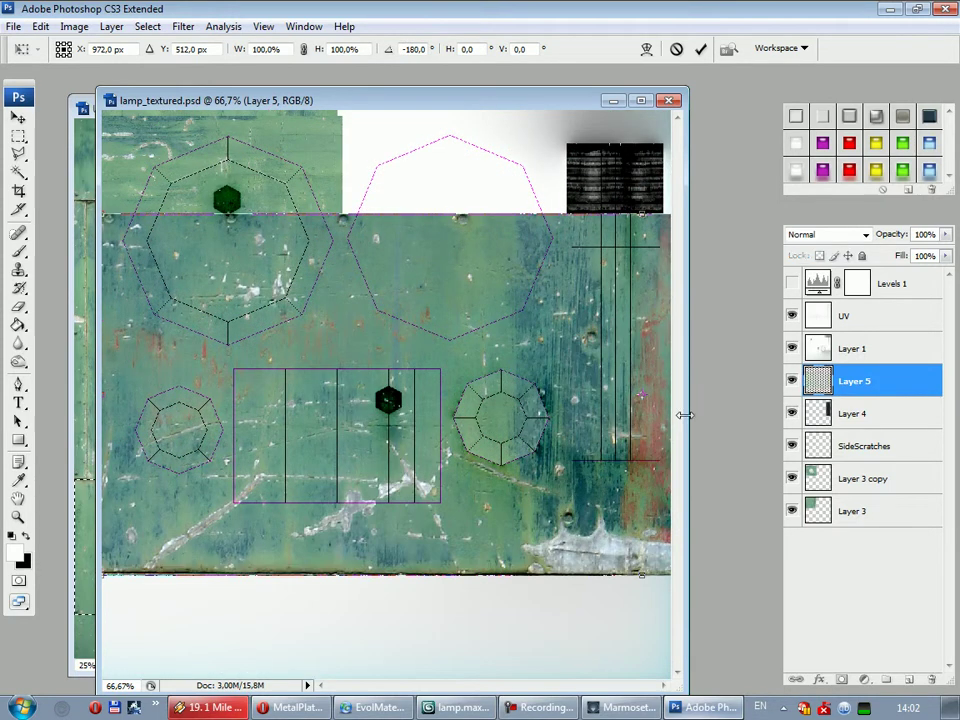
left_click(700, 50)
Scale the metal band down and move it over the long rectangular UV area
key("ctrl+t")
mouse_move(133, 231)
left_mouse_down("alt+shift")
mouse_move(540, 365)
mouse_move(458, 385)
mouse_move(347, 364)
left_mouse_up("alt+shift")
mouse_move(186, 349)
left_mouse_down()
mouse_move(365, 452)
mouse_move(351, 463)
mouse_move(366, 458)
left_mouse_up()
left_click_drag(574, 456, 578, 457)
left_click_drag(627, 395, 716, 354, "shift")
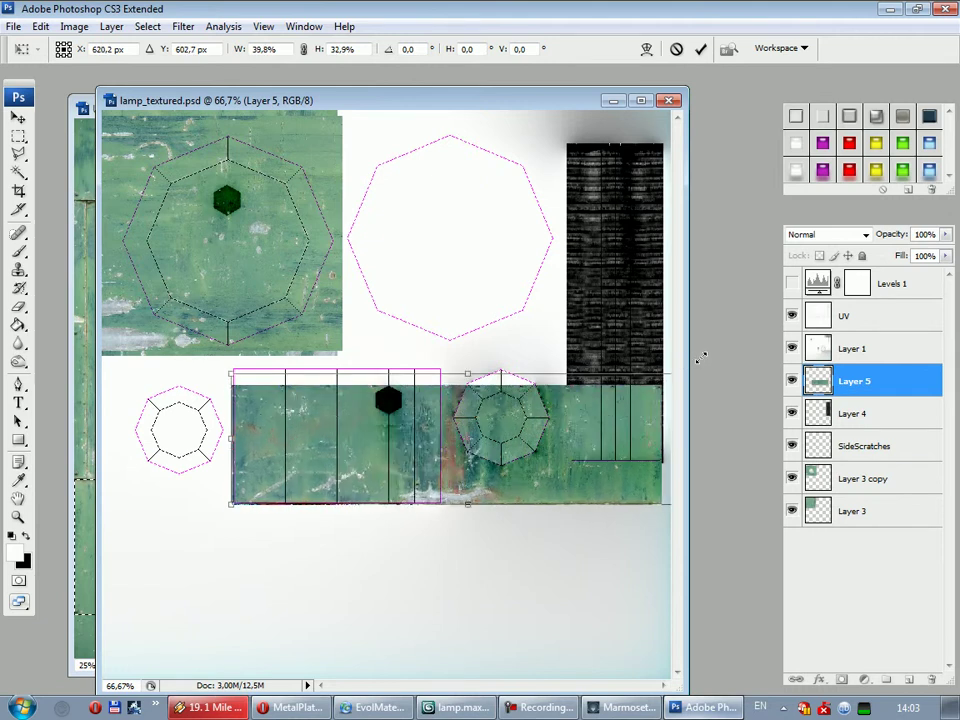
left_click(703, 49)
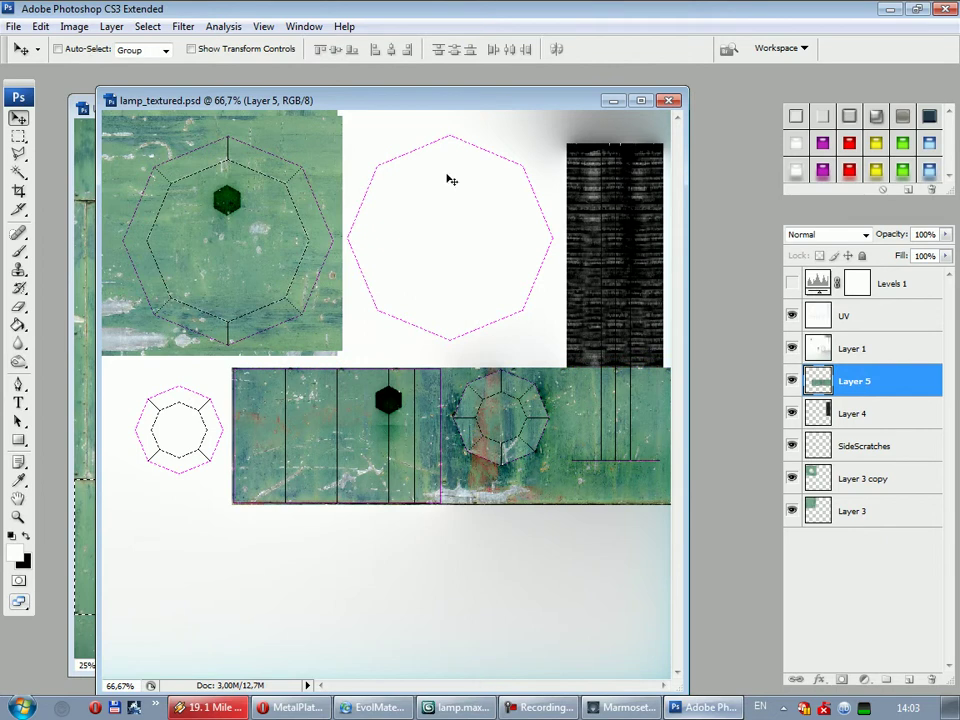
double_click(448, 105)
left_click_drag(425, 394, 306, 458)
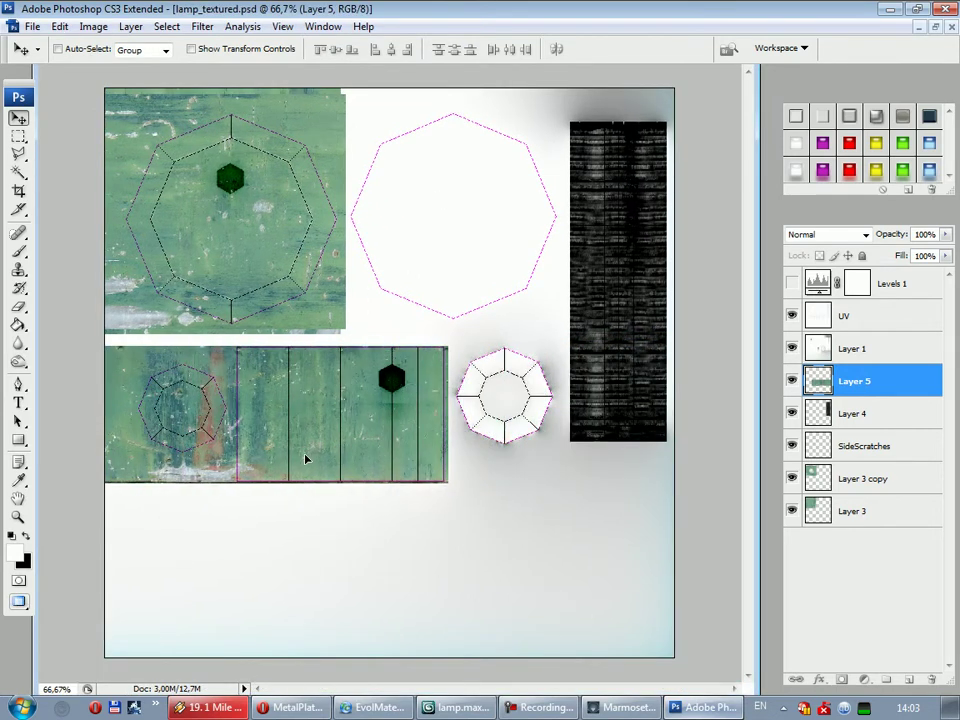
Delete the band's left end where it overlaps the octagon
left_click(18, 135)
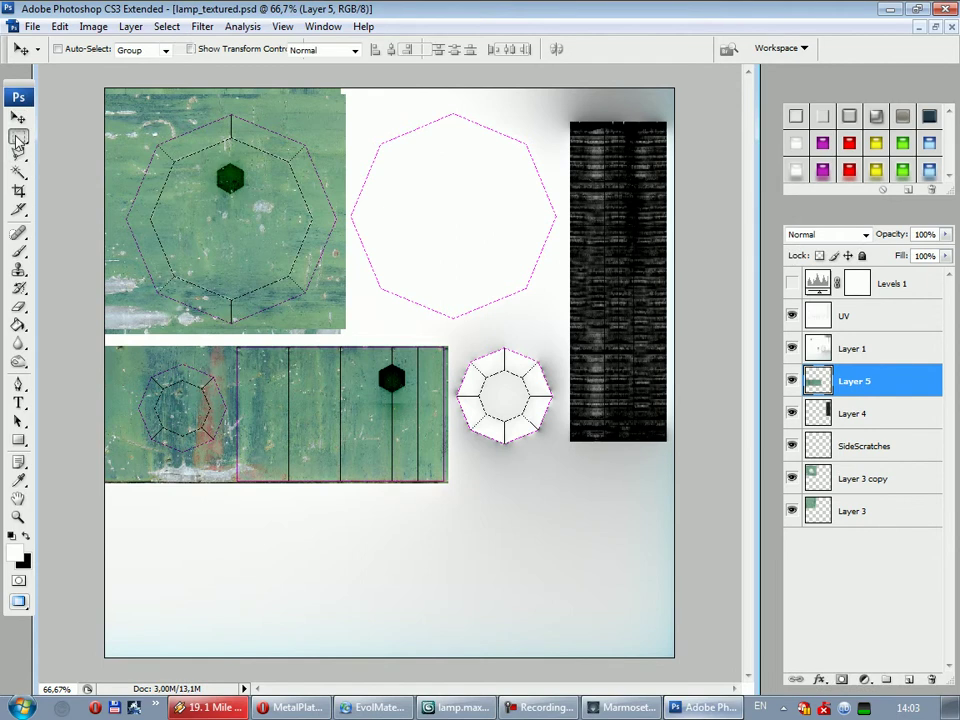
key("Delete")
key("ctrl+d")
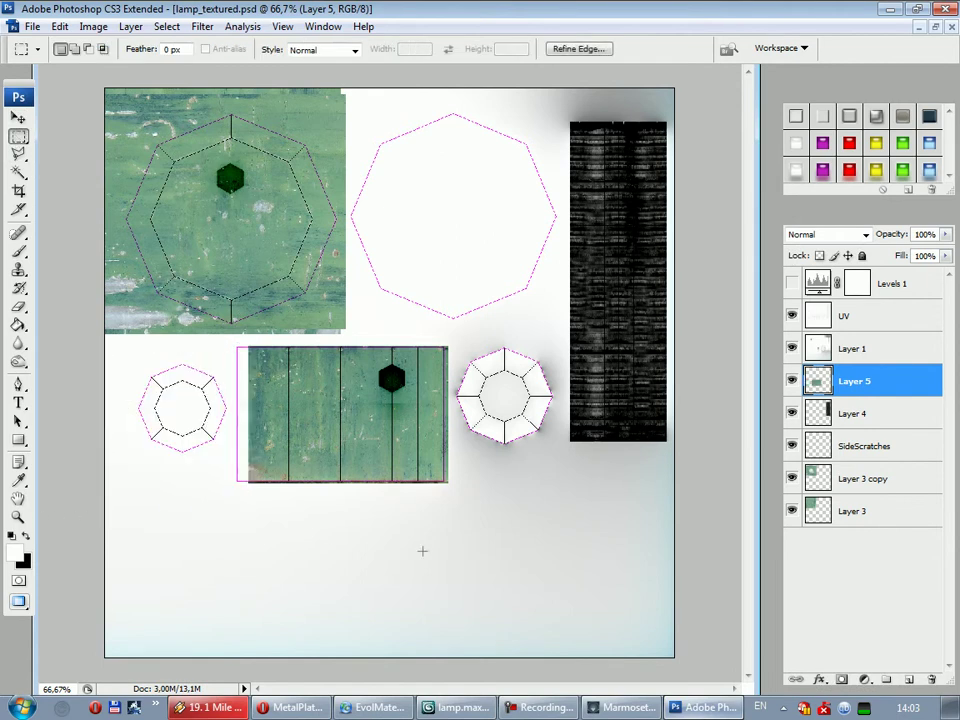
Copy a tall slice from the band's right end onto a new layer and flip it horizontally
left_click_drag(404, 486, 392, 496)
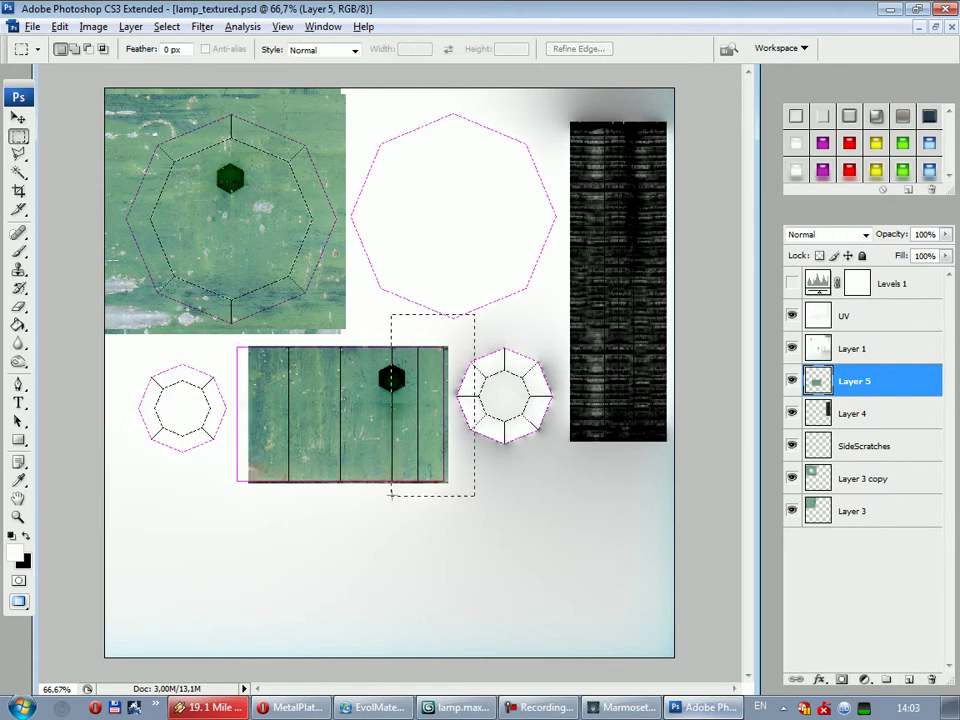
key("ctrl+v")
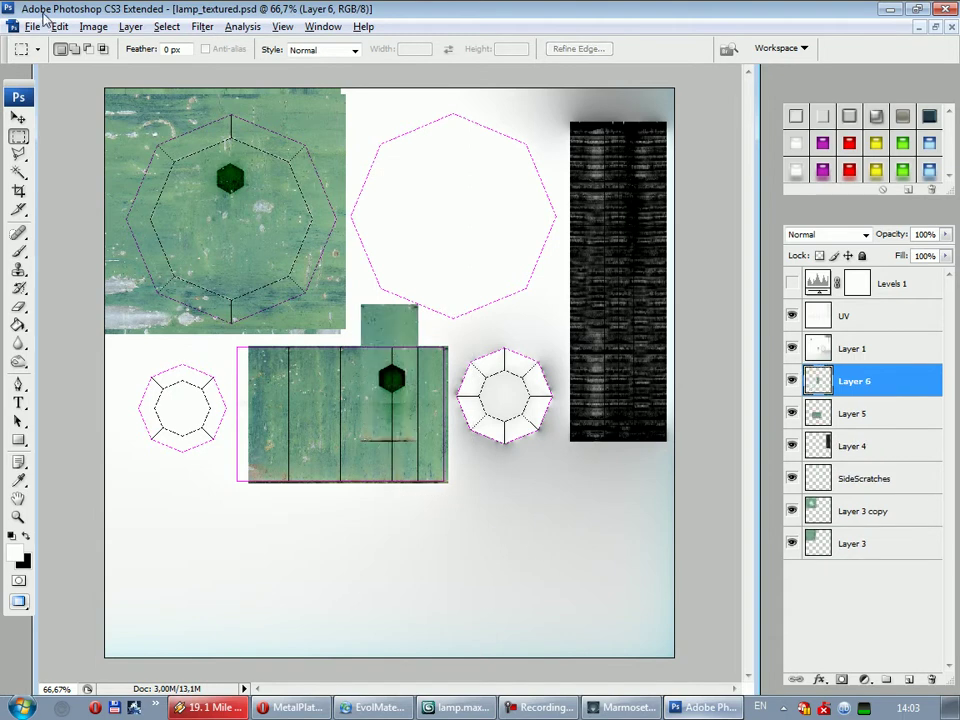
left_click(58, 26)
left_click(380, 502)
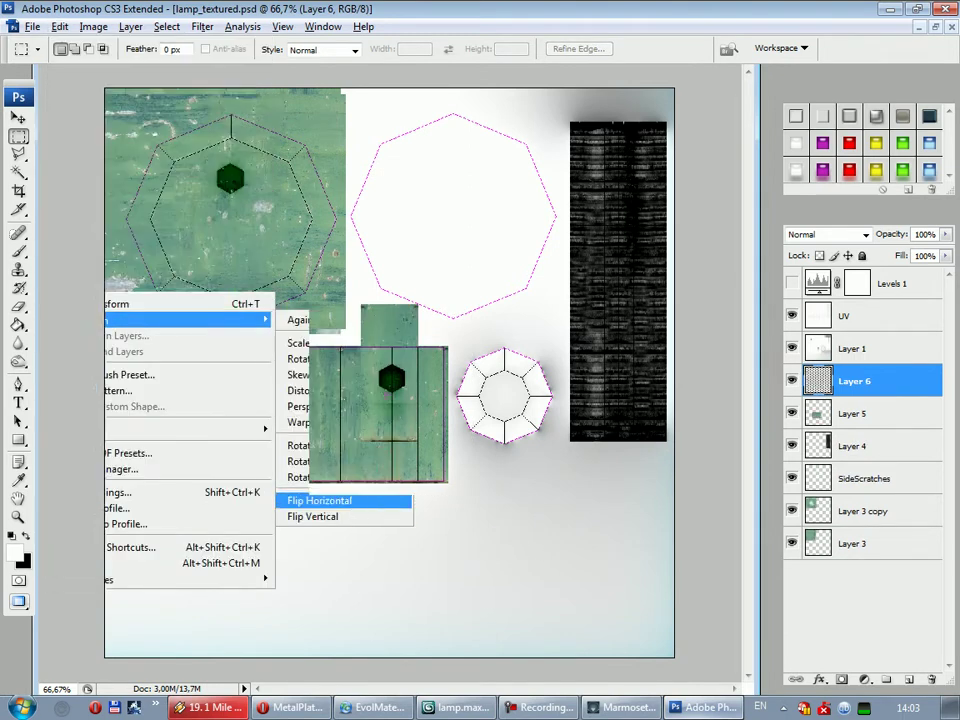
Move the plank strip against the wide plank block, merge it into Layer 5, and hide the UV wireframe
key("v")
left_click_drag(434, 379, 305, 423)
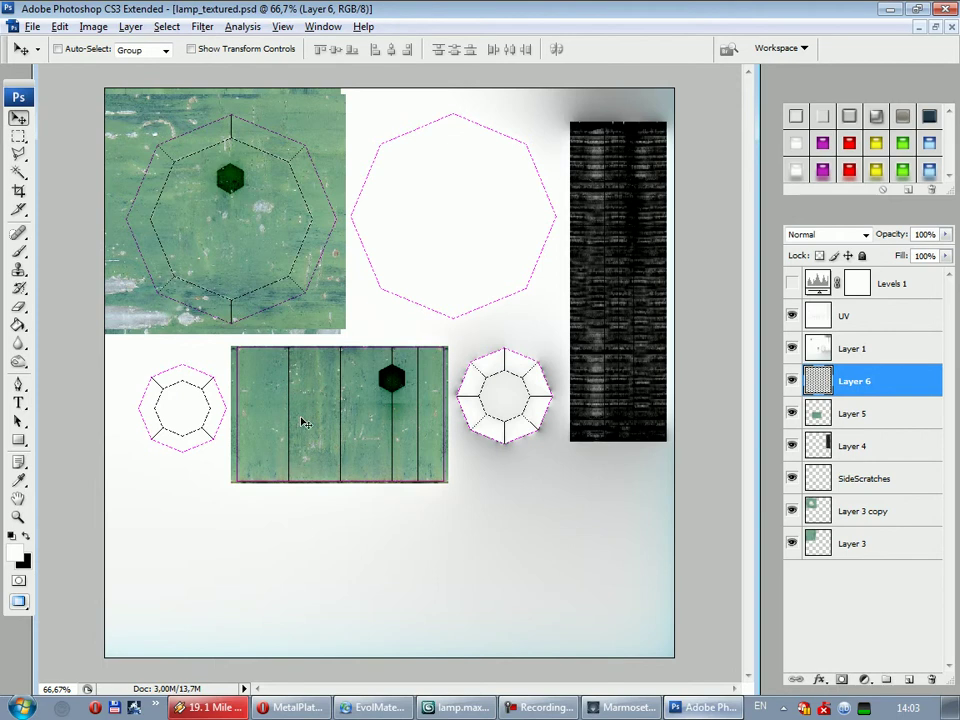
key("e")
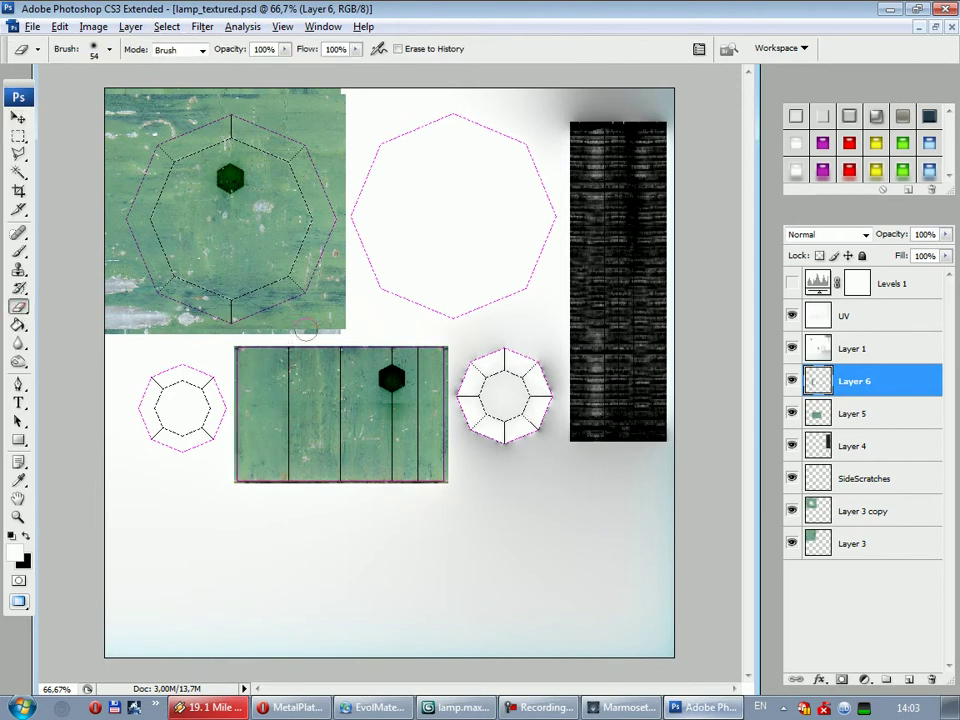
key("ctrl+e")
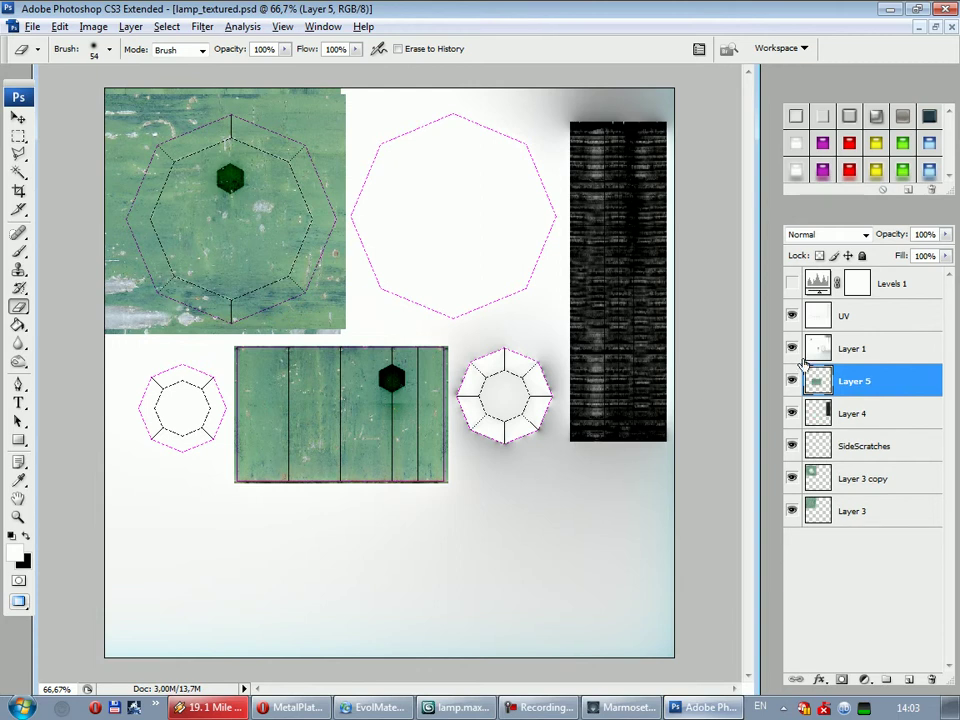
left_click(792, 316)
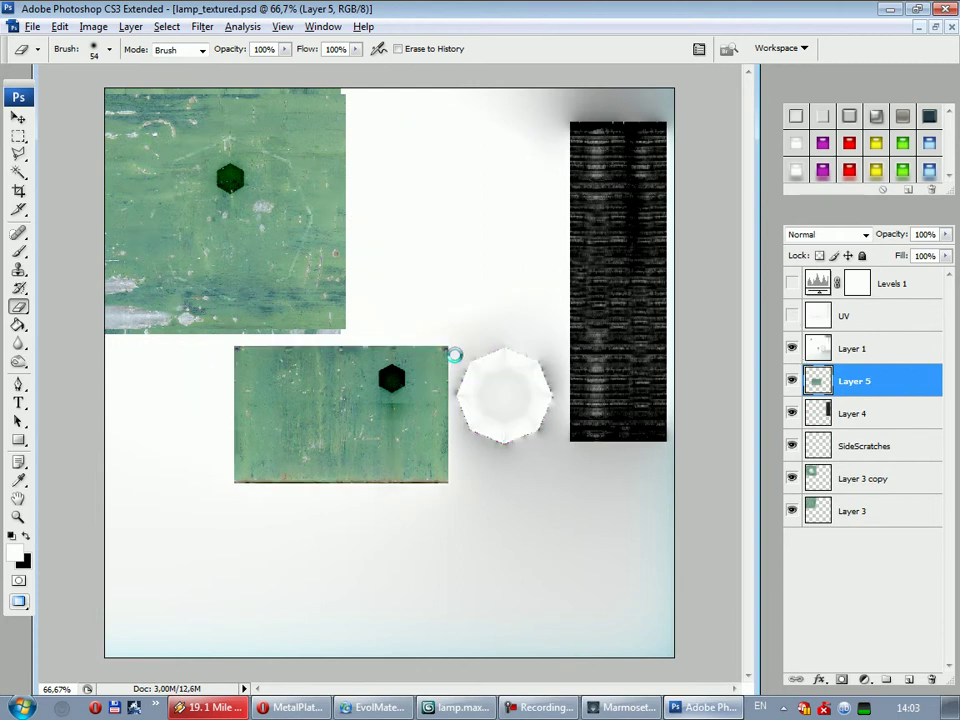
left_click(622, 707)
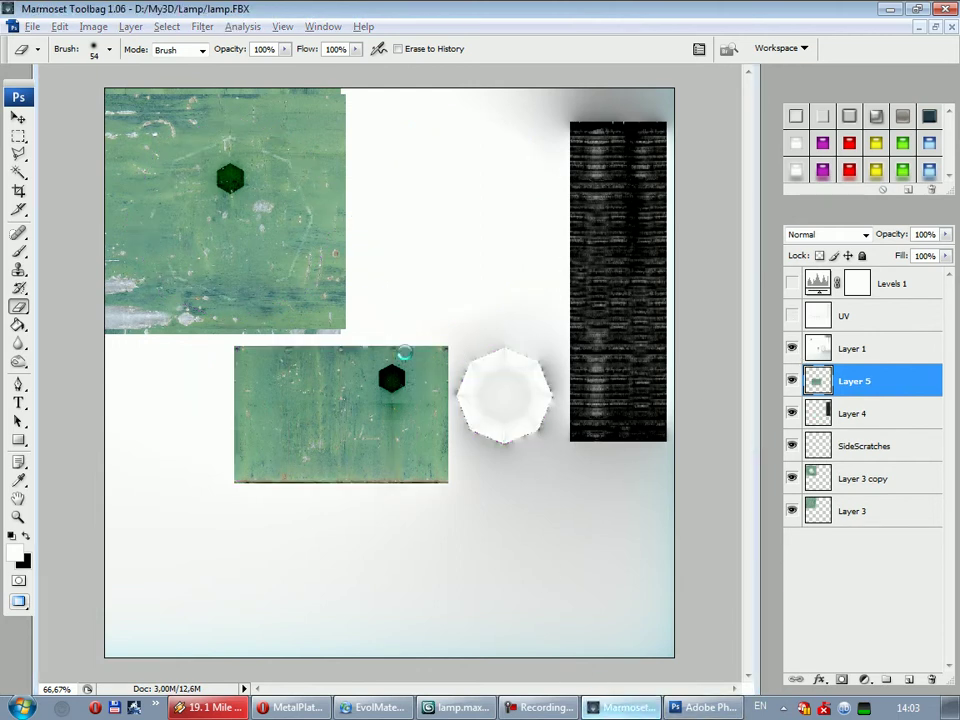
Orbit the lamp in Marmoset to check the green metal on the shade and base, then return to Photoshop
mouse_move(399, 358)
left_mouse_down()
mouse_move(436, 326)
mouse_move(634, 288)
mouse_move(679, 328)
mouse_move(536, 328)
mouse_move(481, 308)
mouse_move(521, 328)
mouse_move(613, 332)
left_mouse_up()
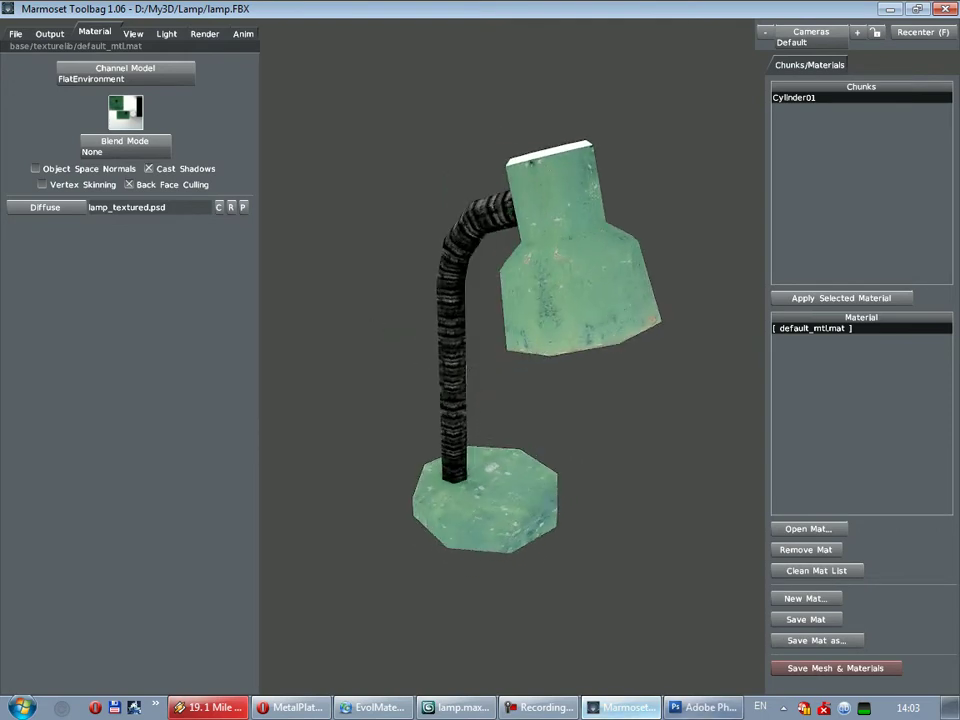
mouse_move(628, 550)
left_mouse_down()
mouse_move(553, 551)
mouse_move(662, 684)
left_mouse_up()
left_click(703, 707)
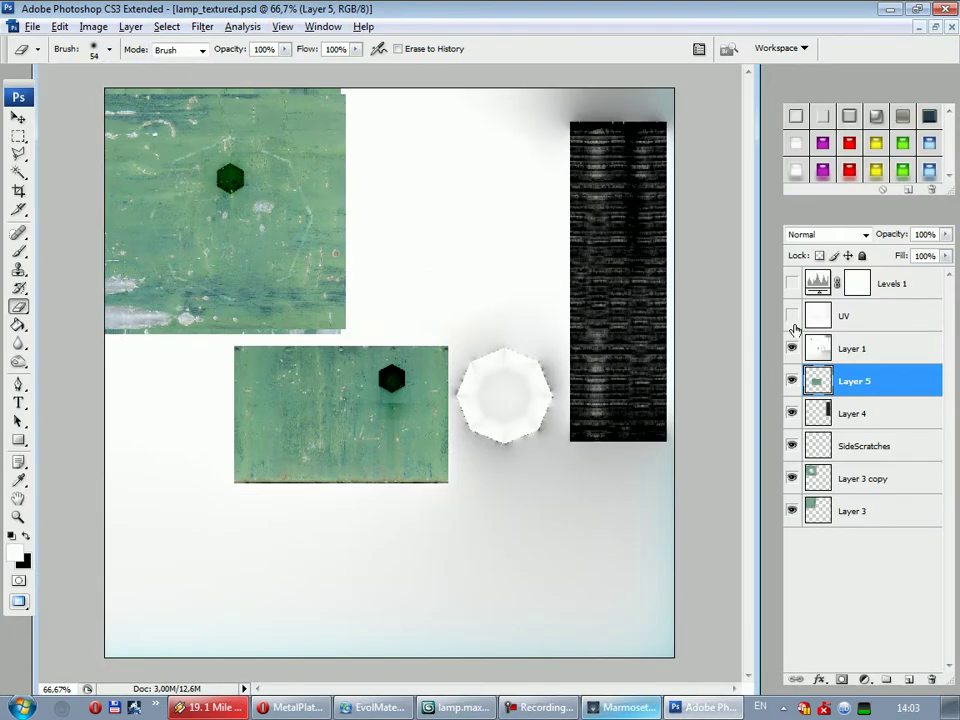
Duplicate the green plank texture, shrink the copy, and place it over the small left octagon
left_click(792, 316)
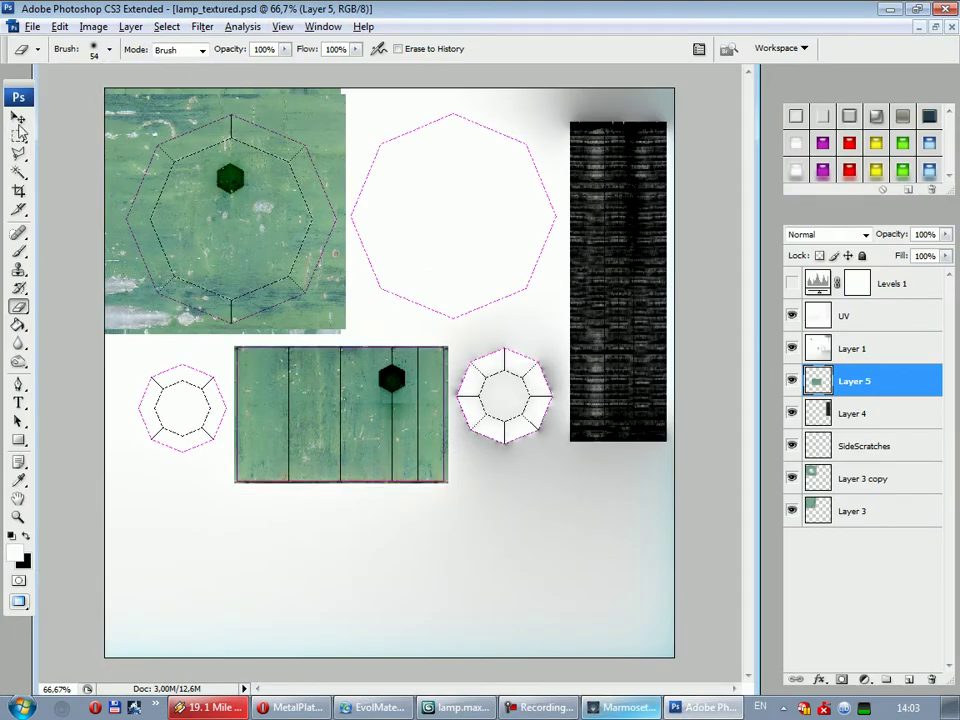
left_click(18, 121)
left_click_drag(398, 430, 229, 426, "alt")
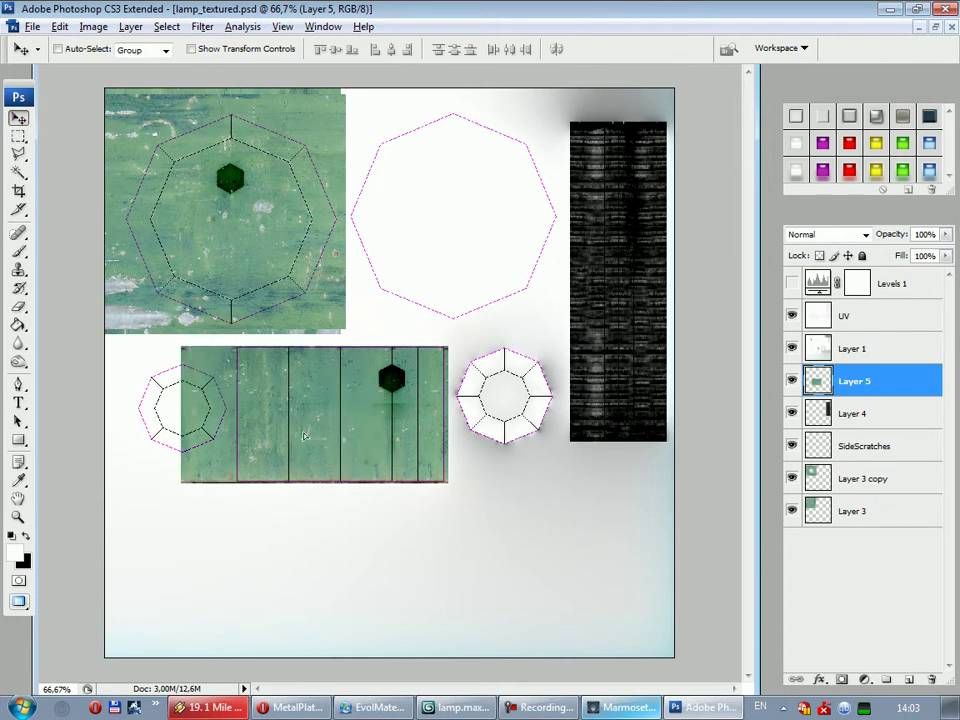
key("ctrl+t")
mouse_move(301, 483)
left_mouse_down("shift")
mouse_move(216, 456)
mouse_move(254, 418)
mouse_move(225, 424)
mouse_move(270, 458)
left_mouse_up("shift")
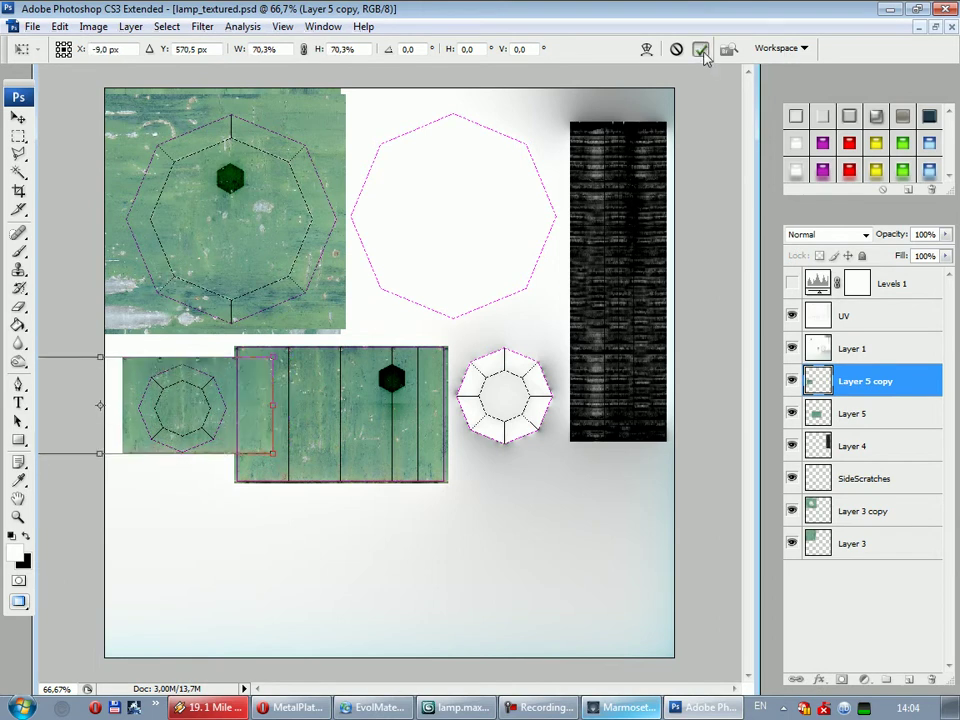
left_click(699, 48)
left_click_drag(227, 404, 216, 411)
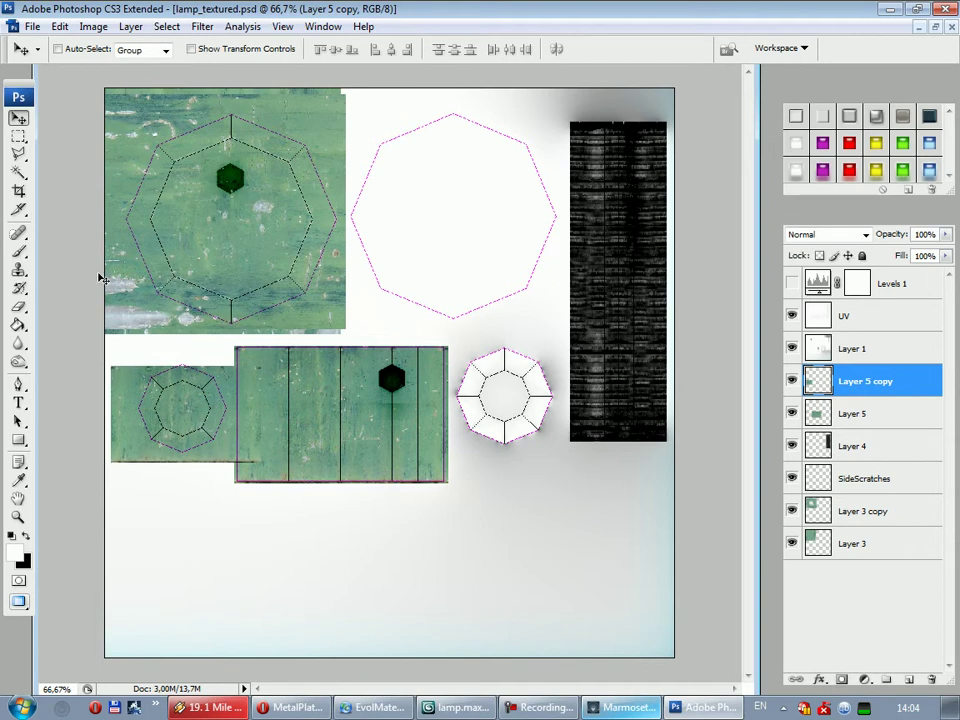
Cut away the excess strip left of the small patch and zoom to 100%
left_click(18, 137)
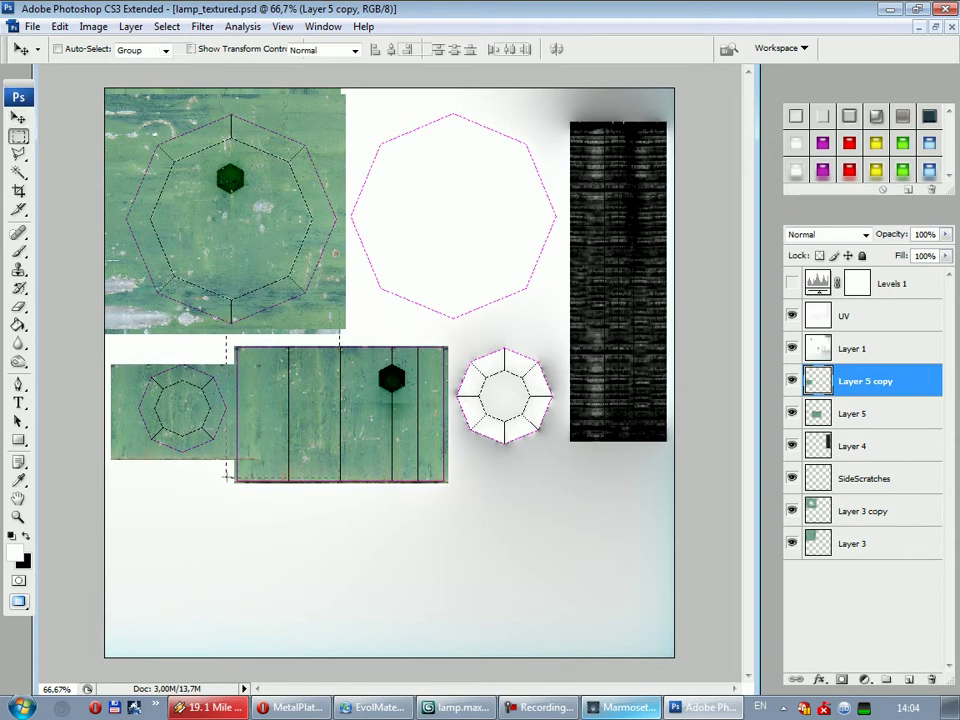
left_click_drag(110, 341, 138, 479)
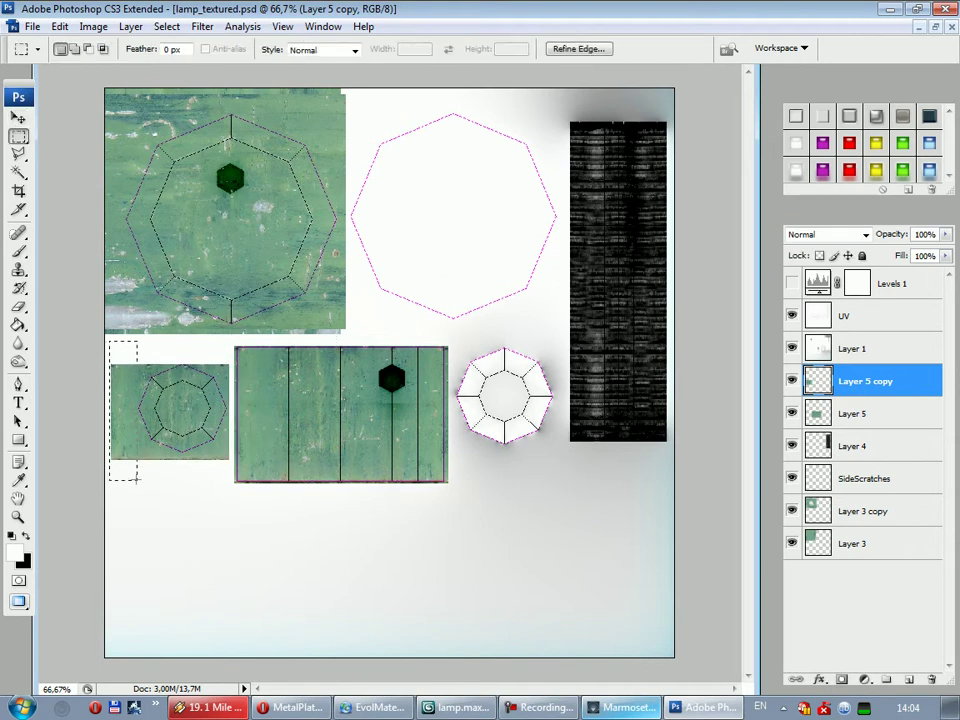
key("ctrl+x")
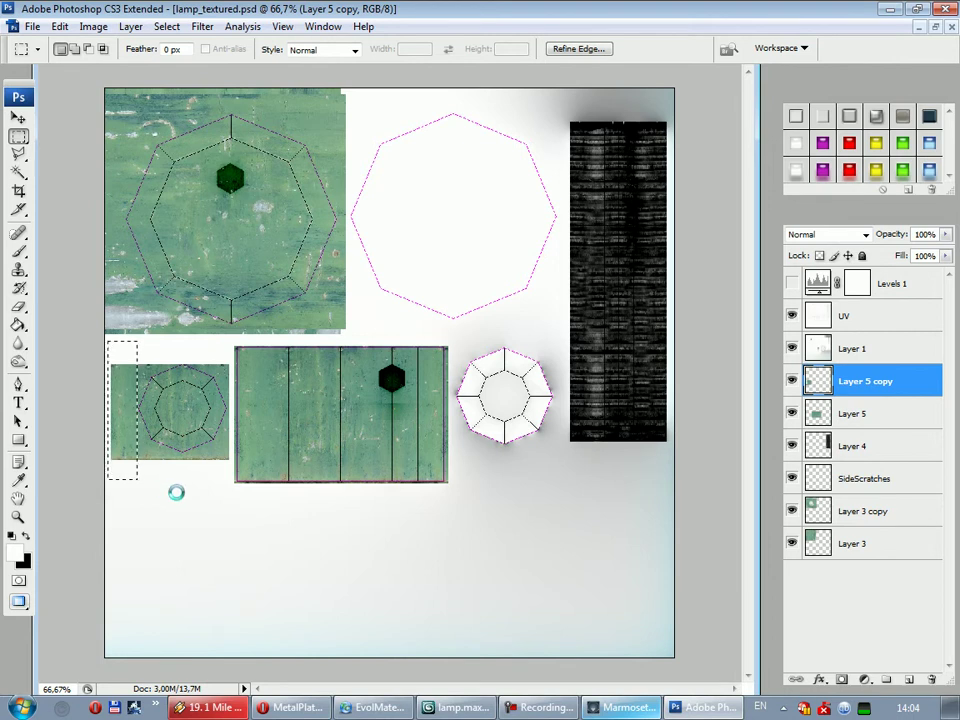
left_click(18, 117)
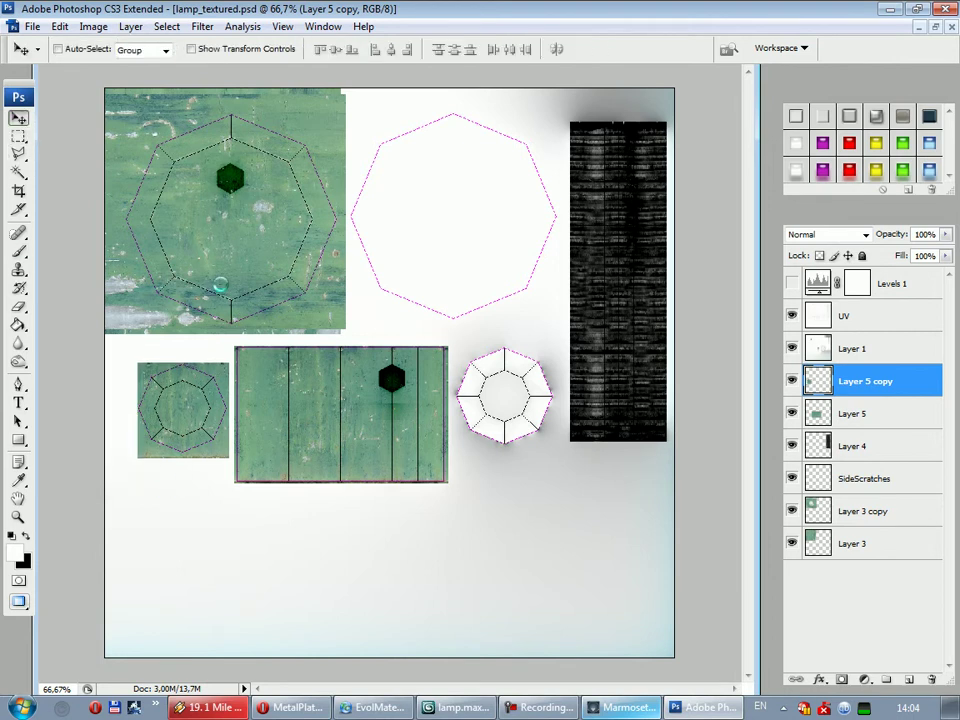
key("ctrl+plus")
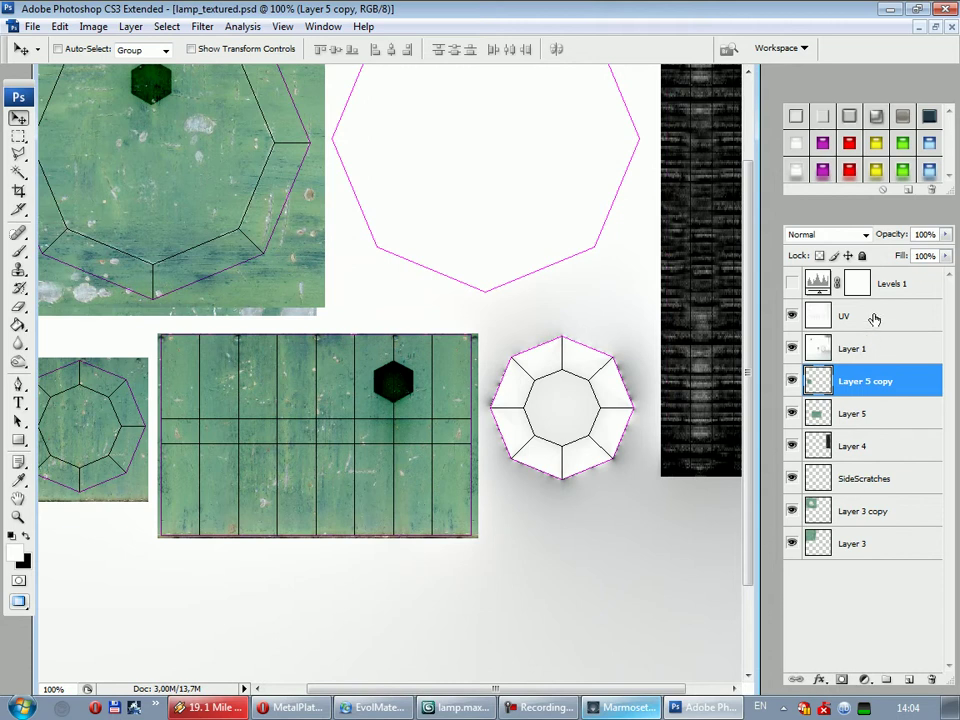
Duplicate SideScratches, move the copy above Layer 1, and shrink it onto the small octagon
left_click(864, 479)
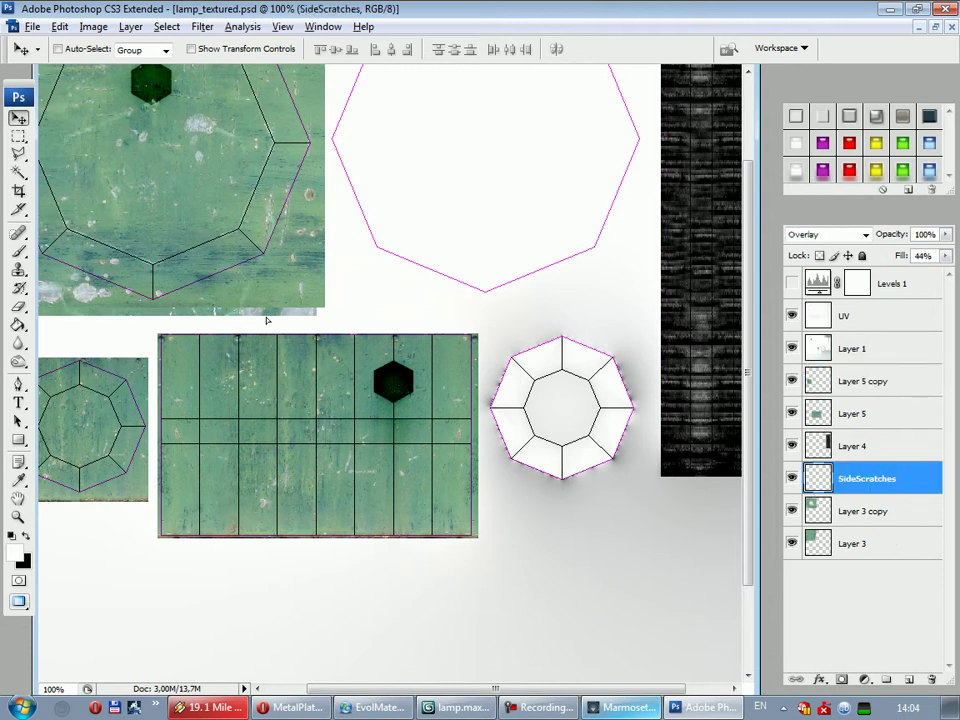
key("ctrl+j")
left_click_drag(878, 479, 878, 333)
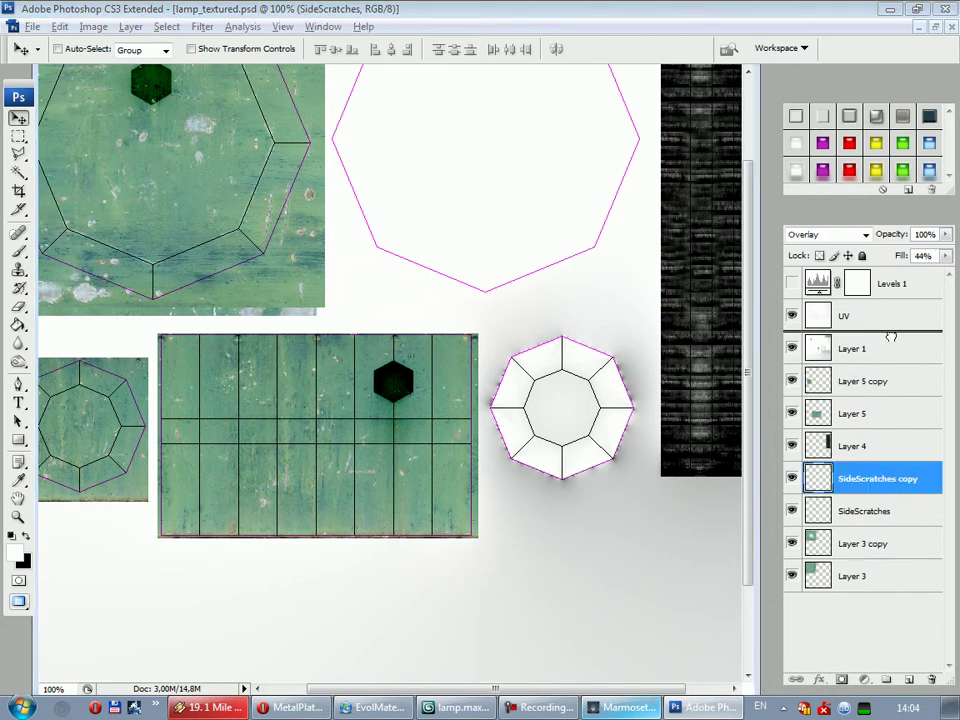
left_click_drag(477, 690, 437, 690)
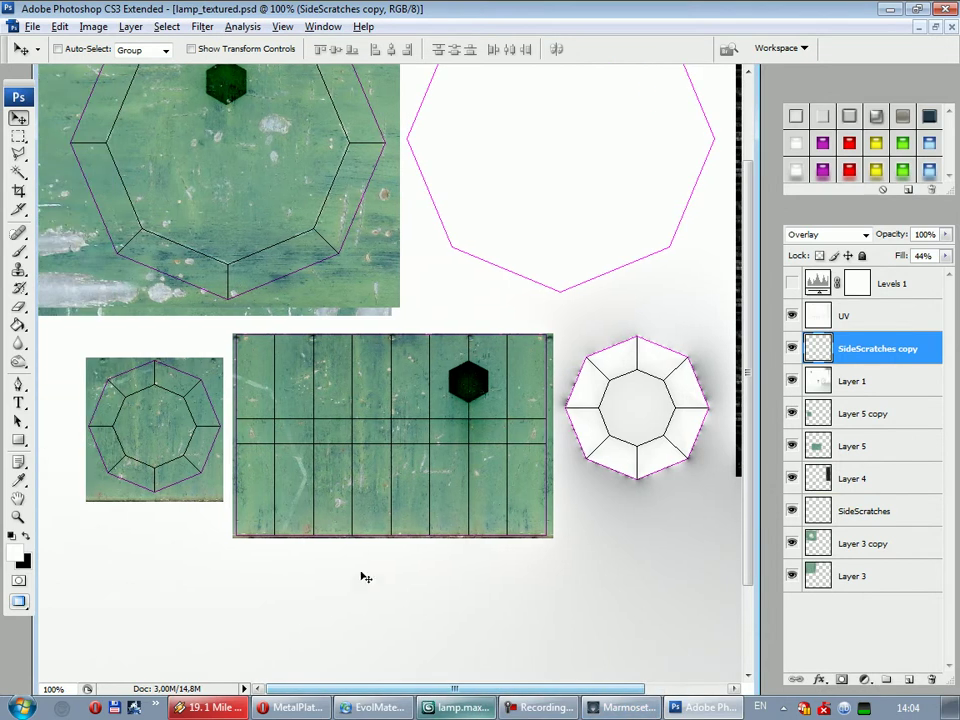
key("ctrl+t")
mouse_move(307, 539)
left_mouse_down("shift")
mouse_move(246, 476)
mouse_move(251, 482)
left_mouse_up("shift")
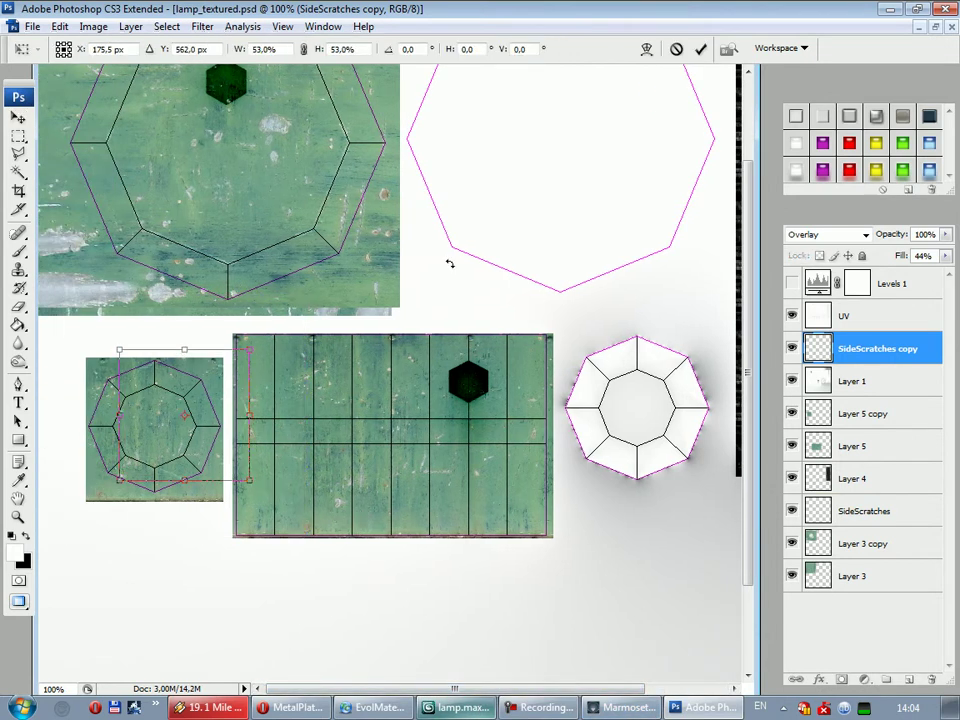
left_click(703, 50)
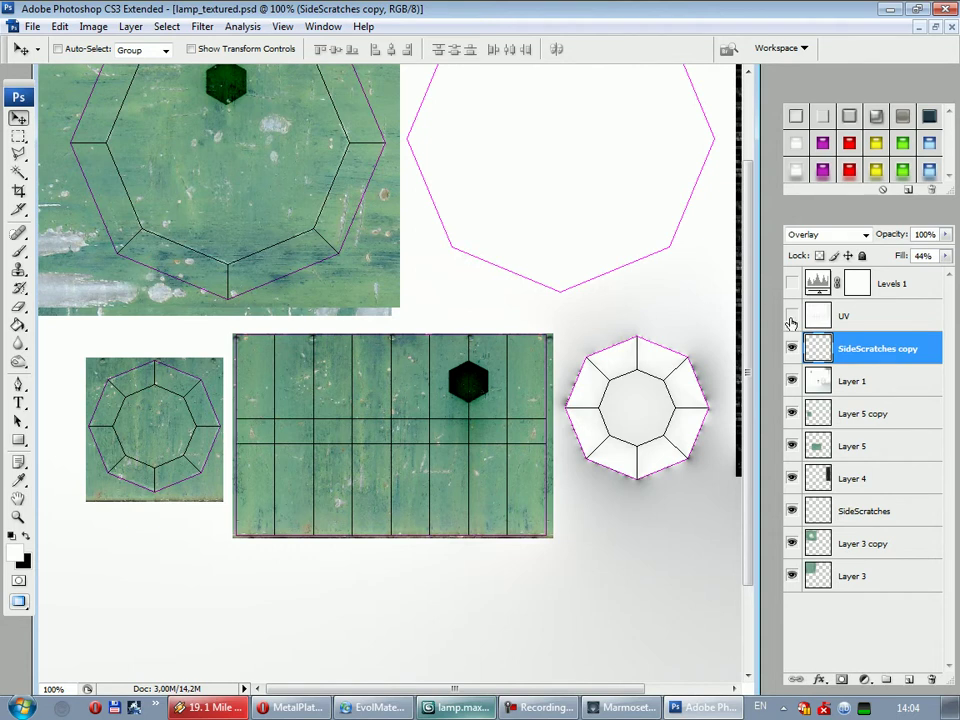
Hide the UV wireframe and set the scratches copy's fill to 75%
left_click(791, 317)
left_click(946, 258)
left_click_drag(943, 272, 926, 278)
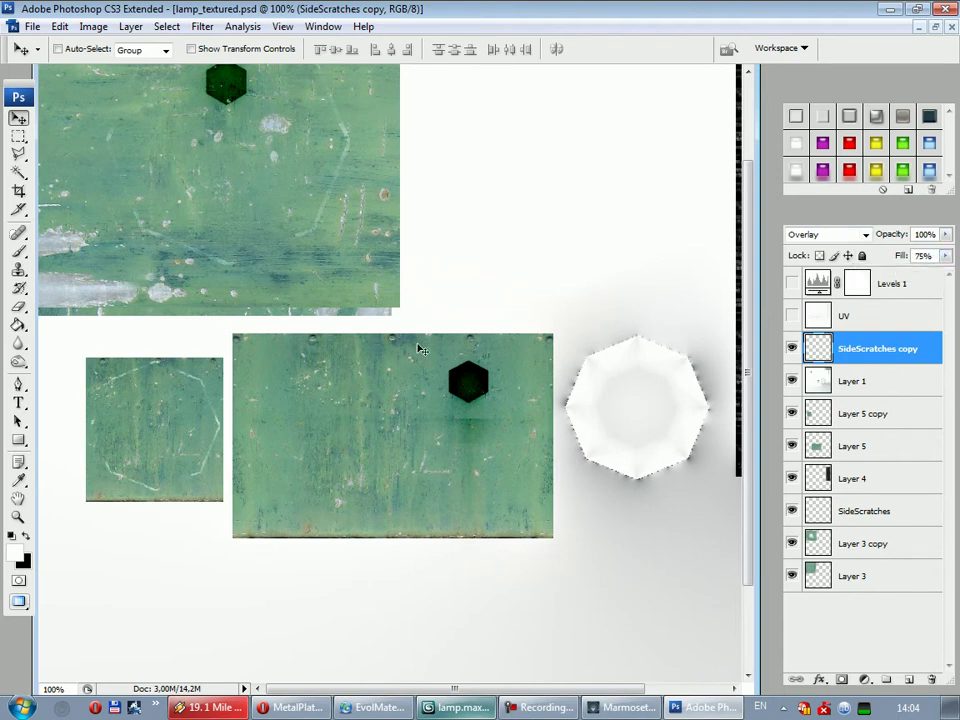
View the scratched lamp from an upright side angle in Marmoset, then return to Photoshop
left_click(610, 710)
mouse_move(577, 442)
left_mouse_down()
mouse_move(574, 416)
mouse_move(615, 403)
mouse_move(686, 418)
mouse_move(688, 360)
mouse_move(664, 369)
mouse_move(429, 364)
mouse_move(394, 330)
mouse_move(489, 300)
mouse_move(544, 381)
mouse_move(608, 365)
mouse_move(634, 317)
mouse_move(647, 362)
left_mouse_up()
left_click(702, 707)
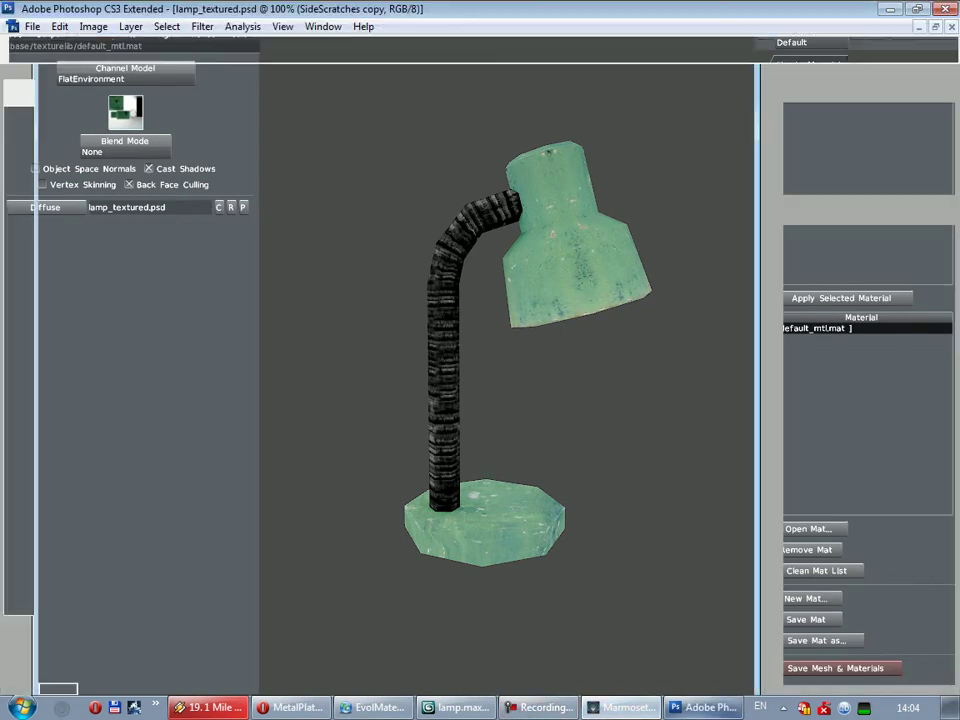
Show the UV wireframe, duplicate the Layer 5 plank texture, and move the copy behind the right octagon
left_click(793, 316)
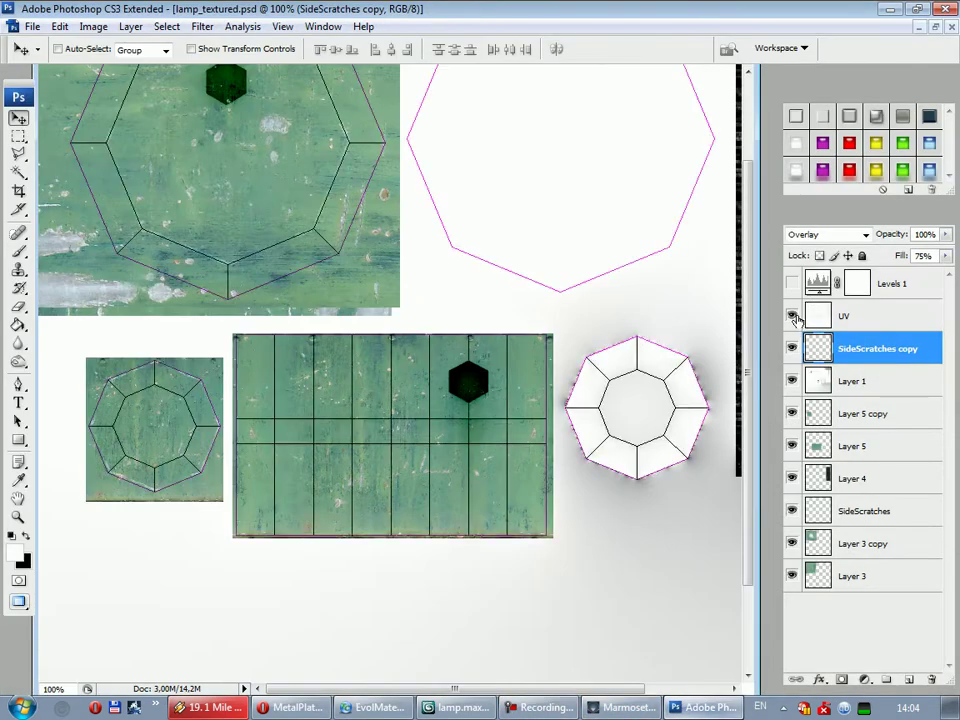
left_click(851, 444)
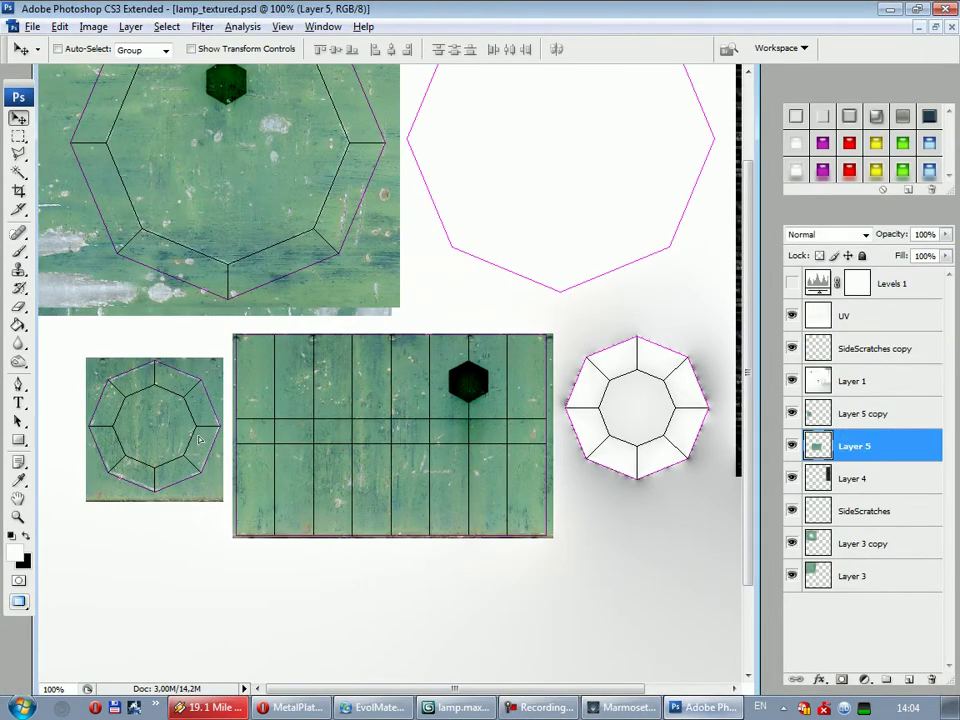
left_click_drag(199, 439, 722, 477, "alt")
left_click_drag(252, 441, 649, 417)
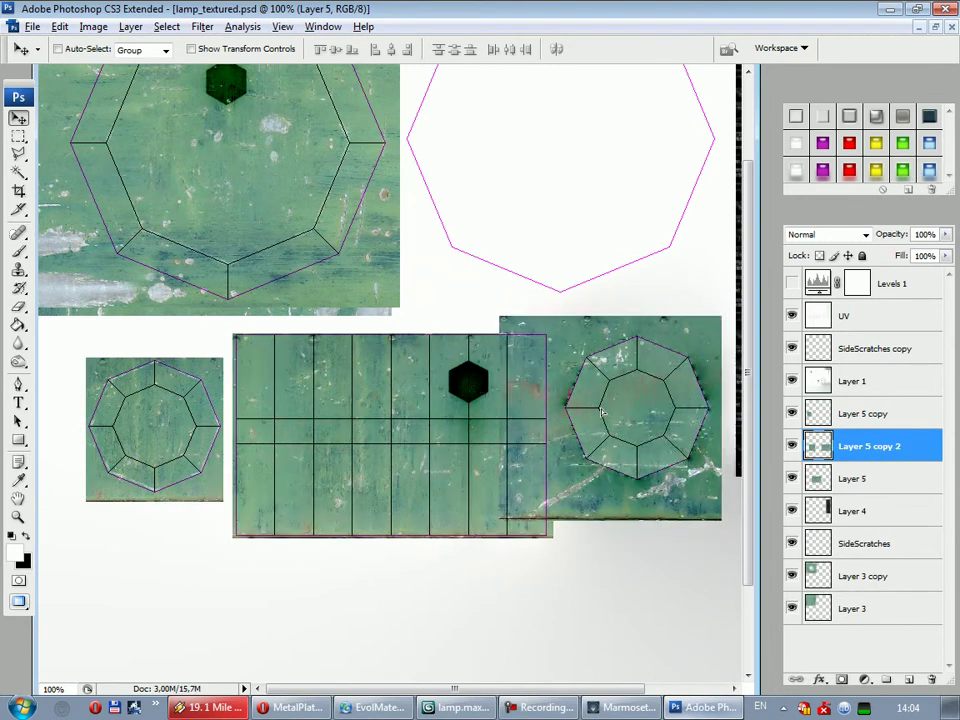
Clear the texture behind the right octagon and delete the Layer 5 copy 2 layer
key("m")
left_click_drag(508, 293, 685, 547)
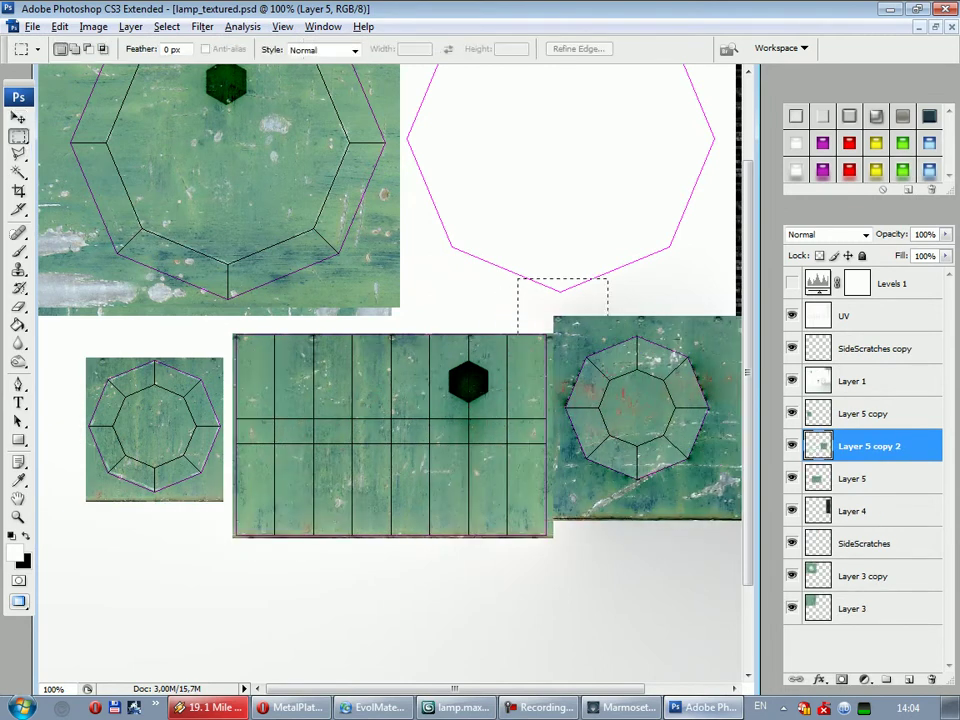
key("Delete")
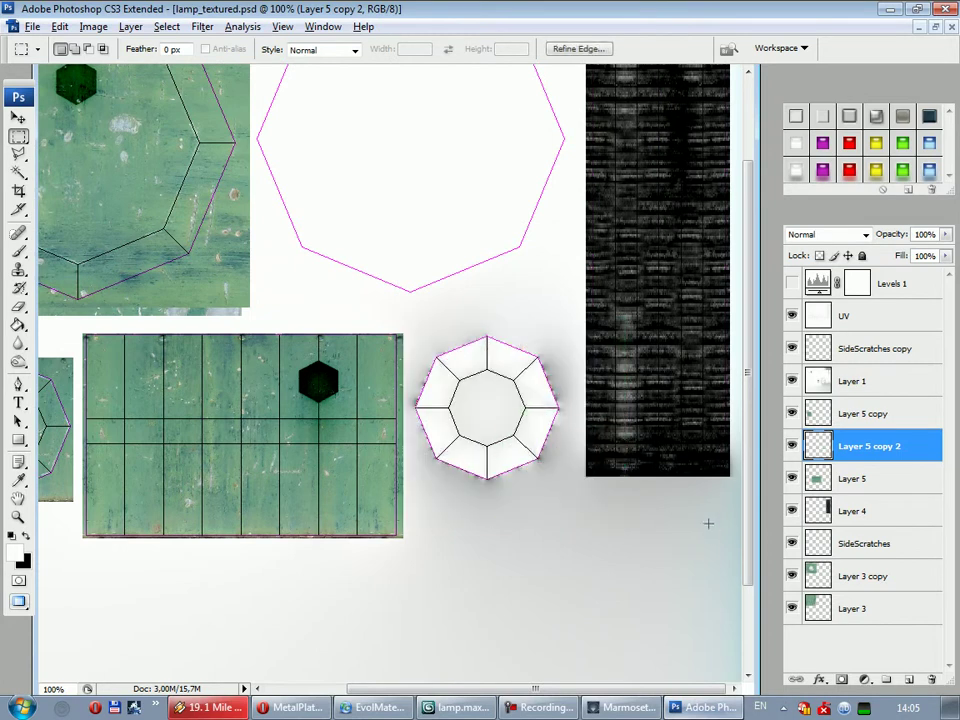
left_click(927, 683)
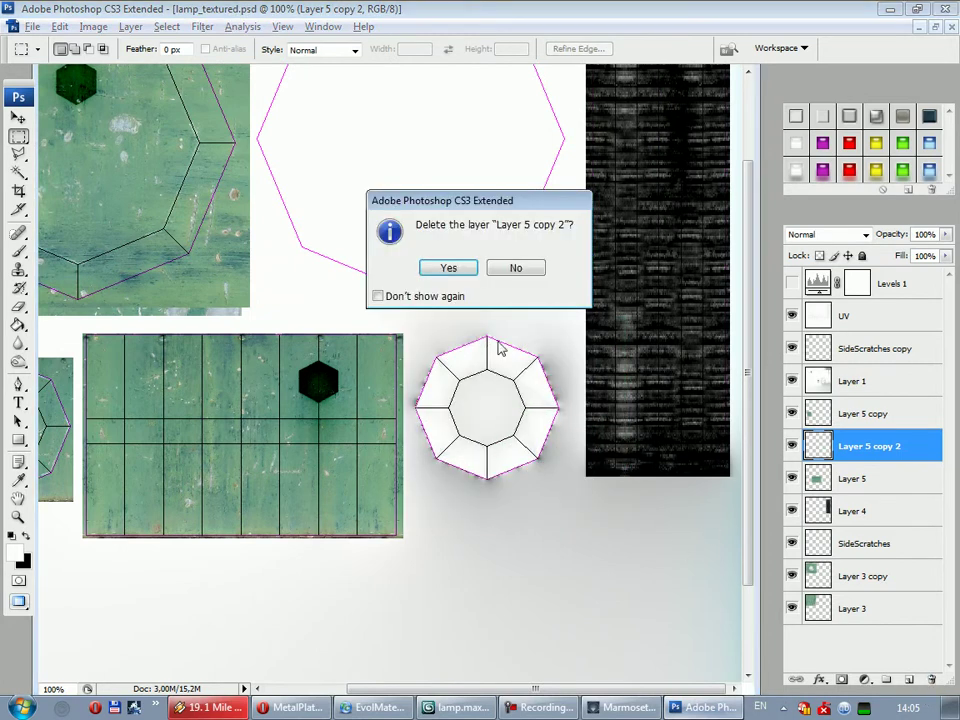
left_click(460, 271)
Paste the texture as a new layer and scale it down over the right octagon
key("ctrl+v")
left_click(18, 118)
left_click_drag(341, 296, 456, 349)
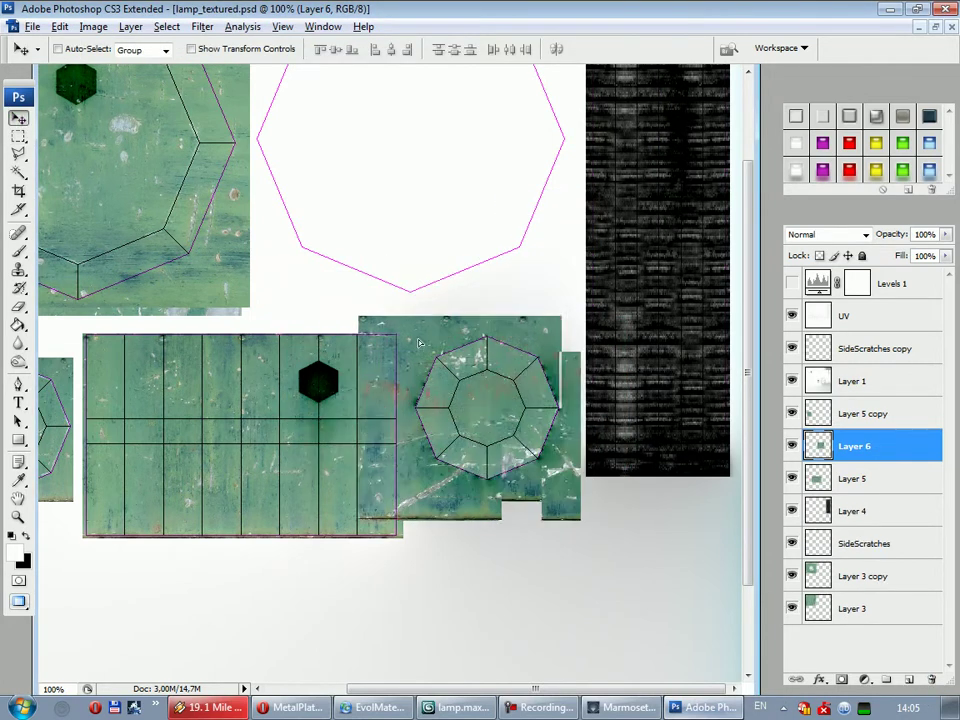
key("ctrl+t")
left_click_drag(615, 527, 567, 475, "shift")
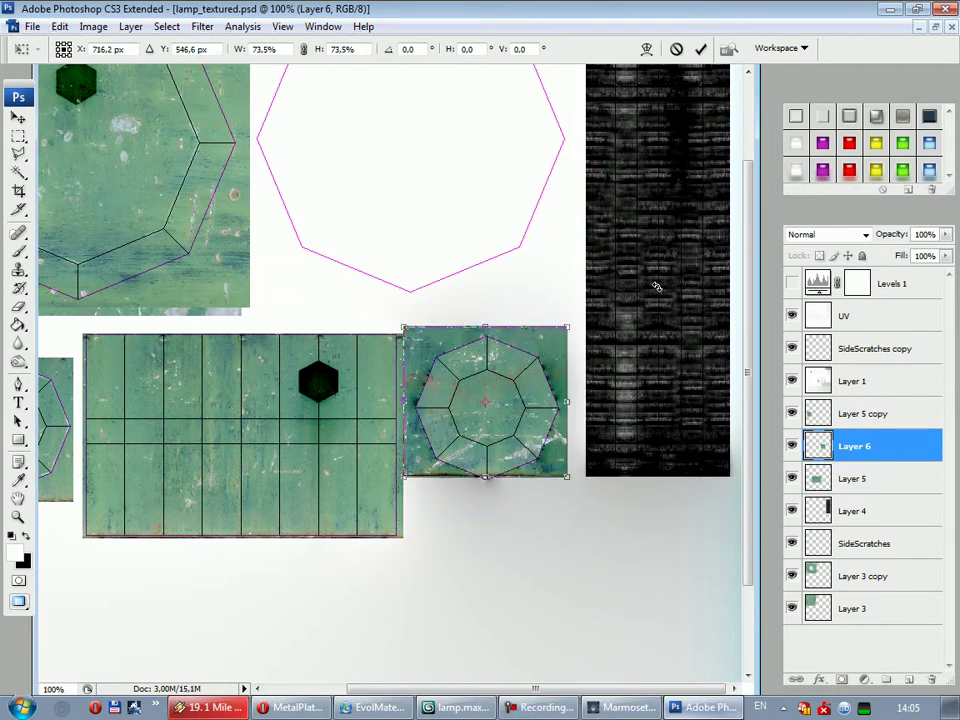
key("Return")
Nudge the octagon patch into line with the UV outline and zoom in to check it
key("Down")
key("Down")
key("Down")
key("Down")
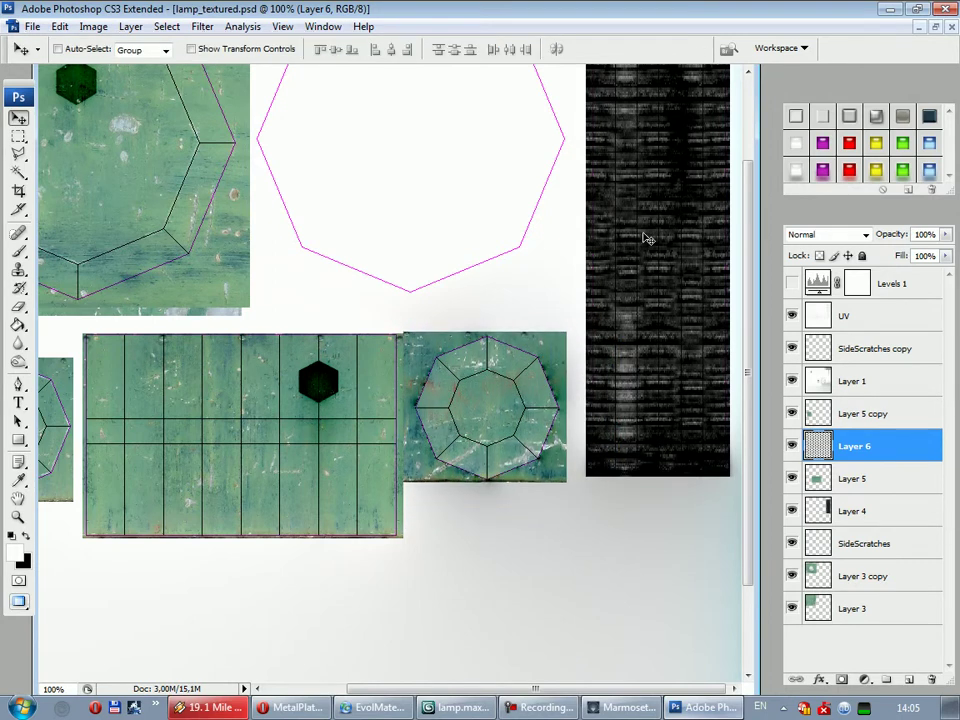
key("Down")
key("Down")
key("Up")
key("Up")
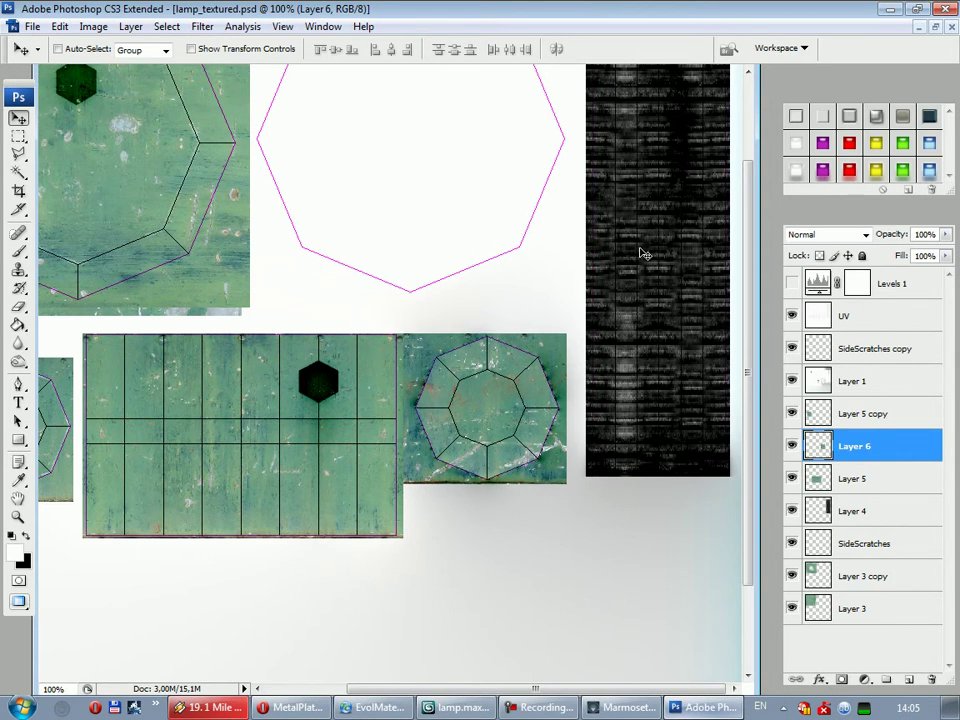
key("ctrl+plus")
key("ctrl+plus")
scroll(517, 579, "down", 4)
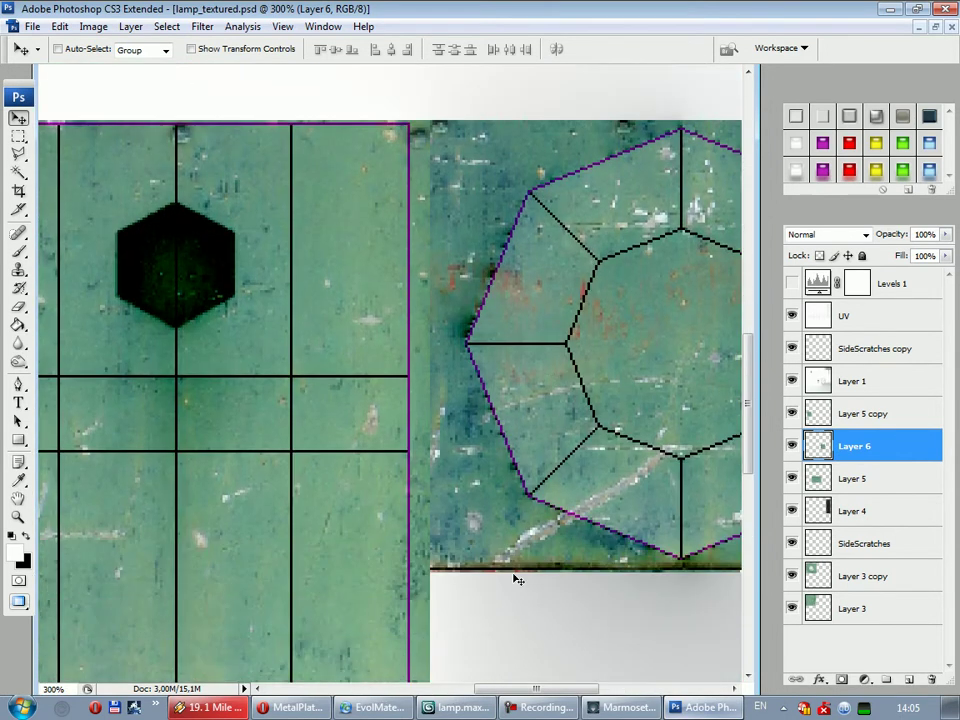
left_click_drag(510, 690, 567, 690)
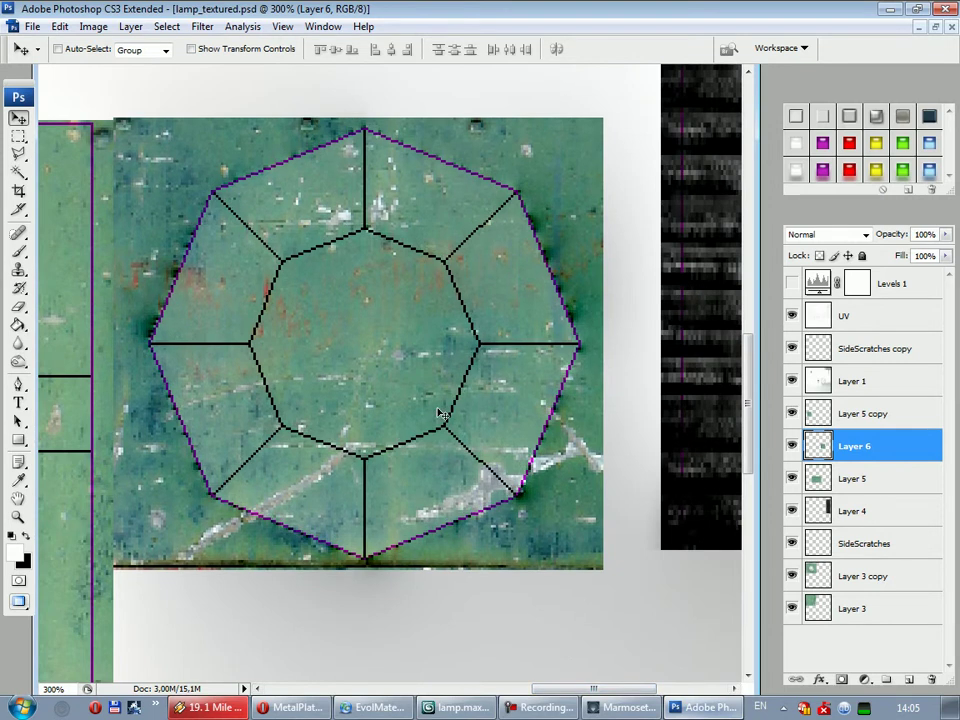
Apply Hue/Saturation to the octagon patch: Hue -96, Saturation -78, Lightness +14
left_click(93, 26)
mouse_move(118, 68)
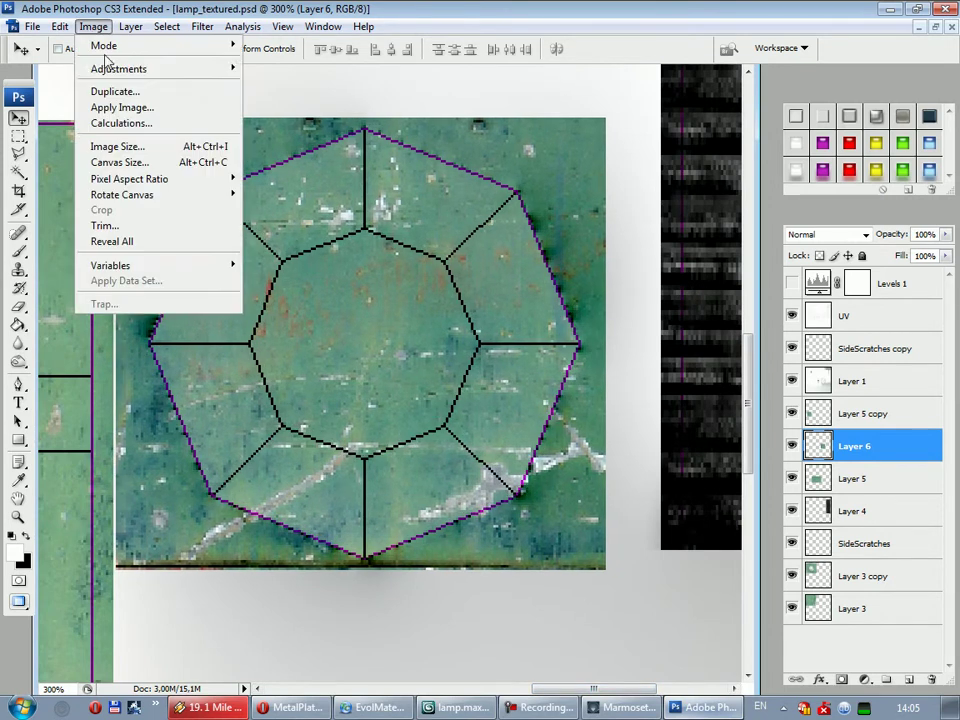
left_click(343, 221)
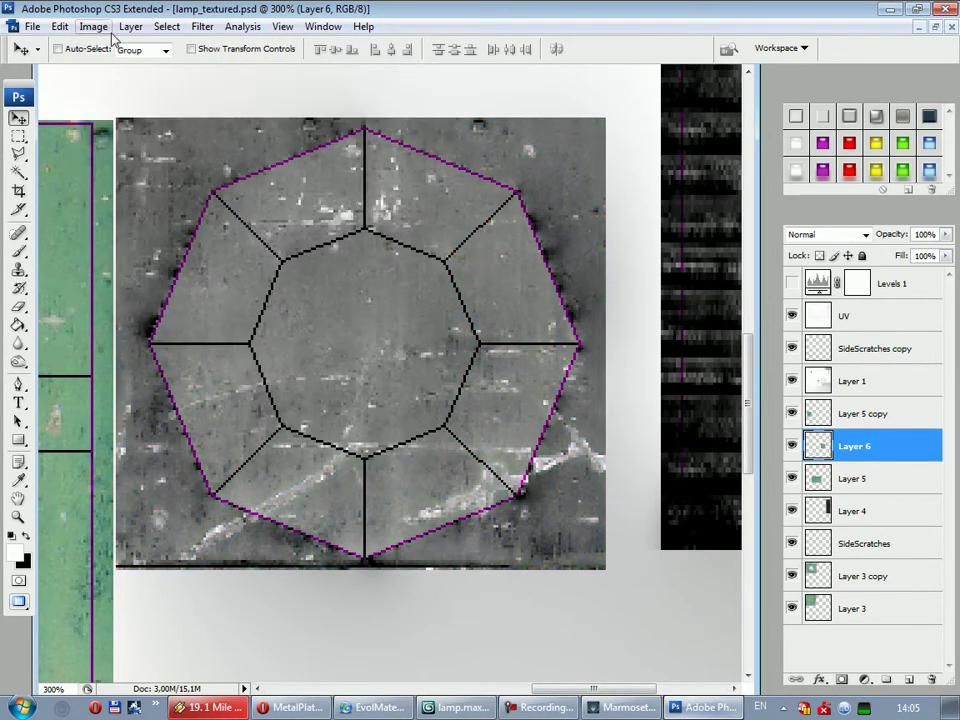
key("ctrl+z")
left_click(93, 26)
mouse_move(118, 68)
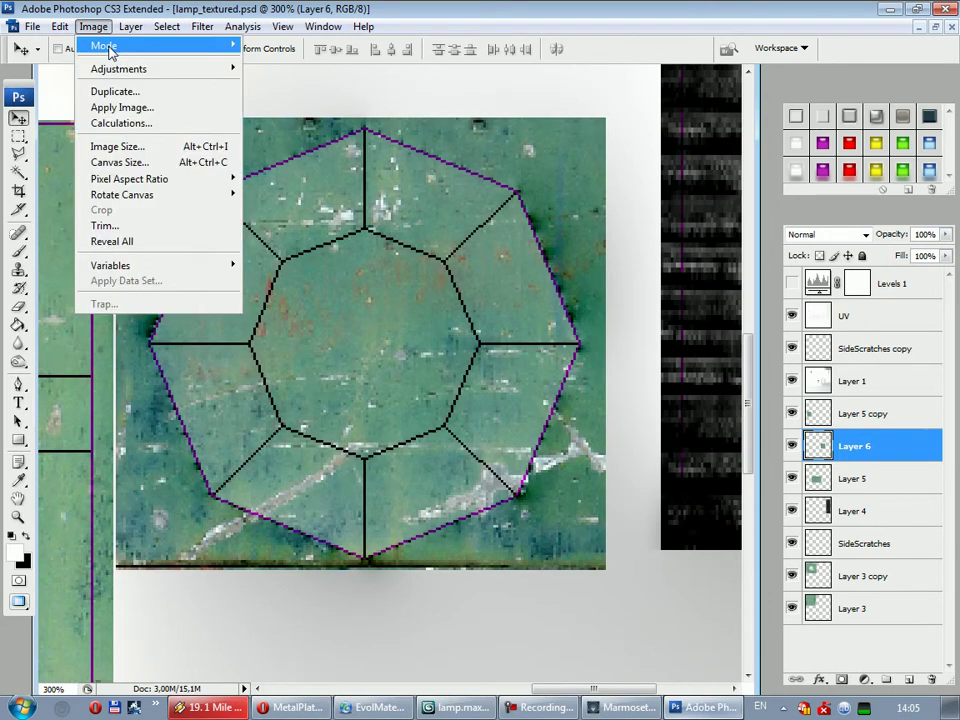
left_click(309, 203)
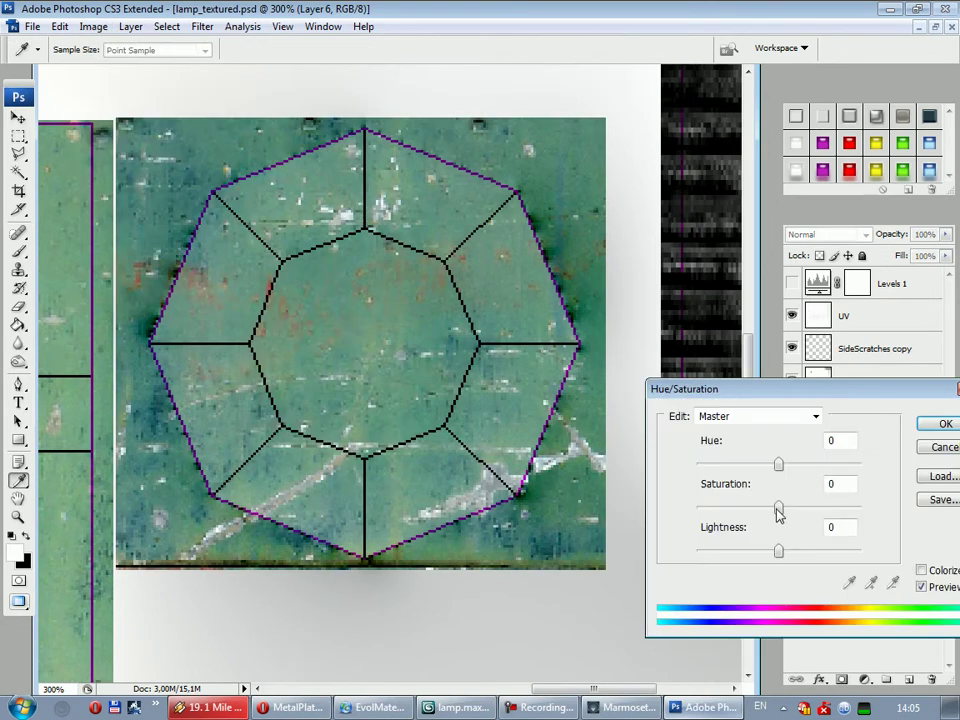
left_click_drag(778, 508, 727, 508)
left_click_drag(777, 466, 735, 466)
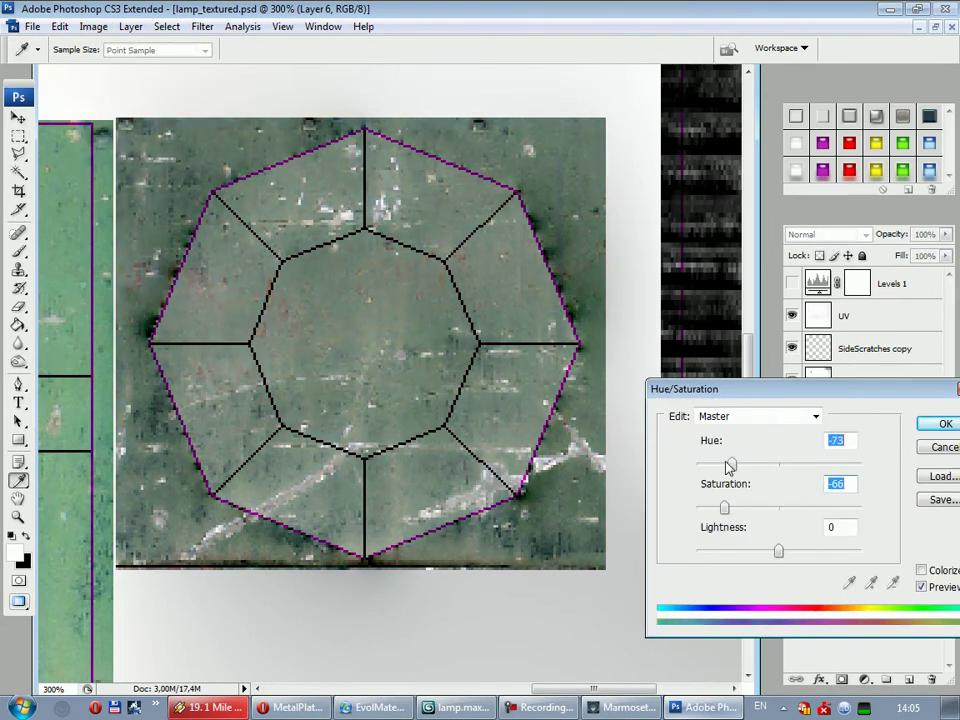
left_click_drag(778, 551, 818, 551)
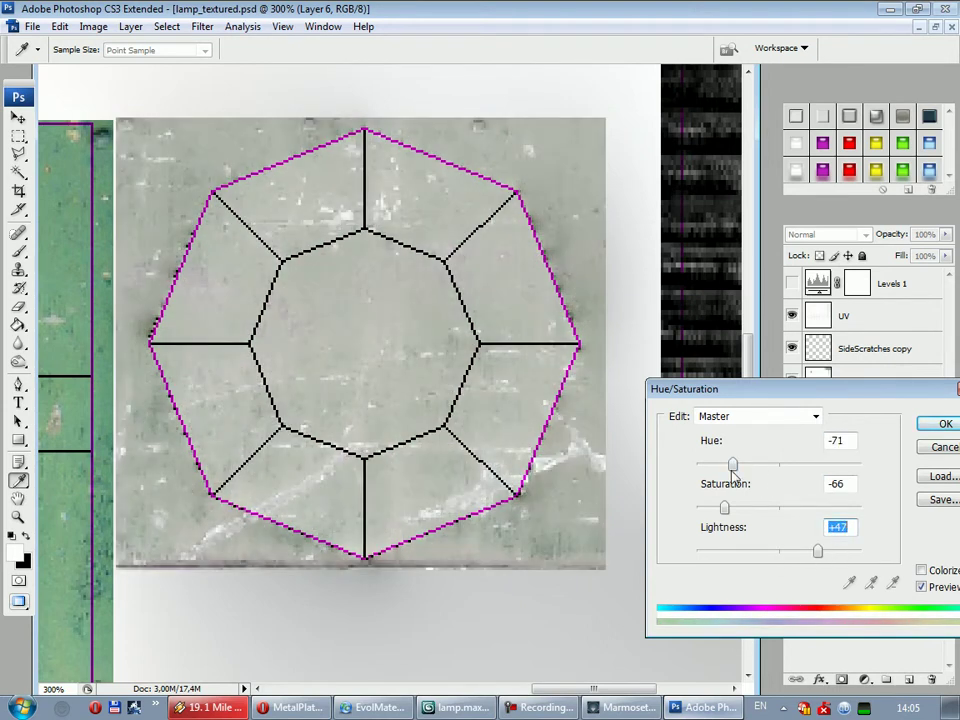
left_click_drag(733, 466, 737, 466)
left_click_drag(812, 551, 791, 551)
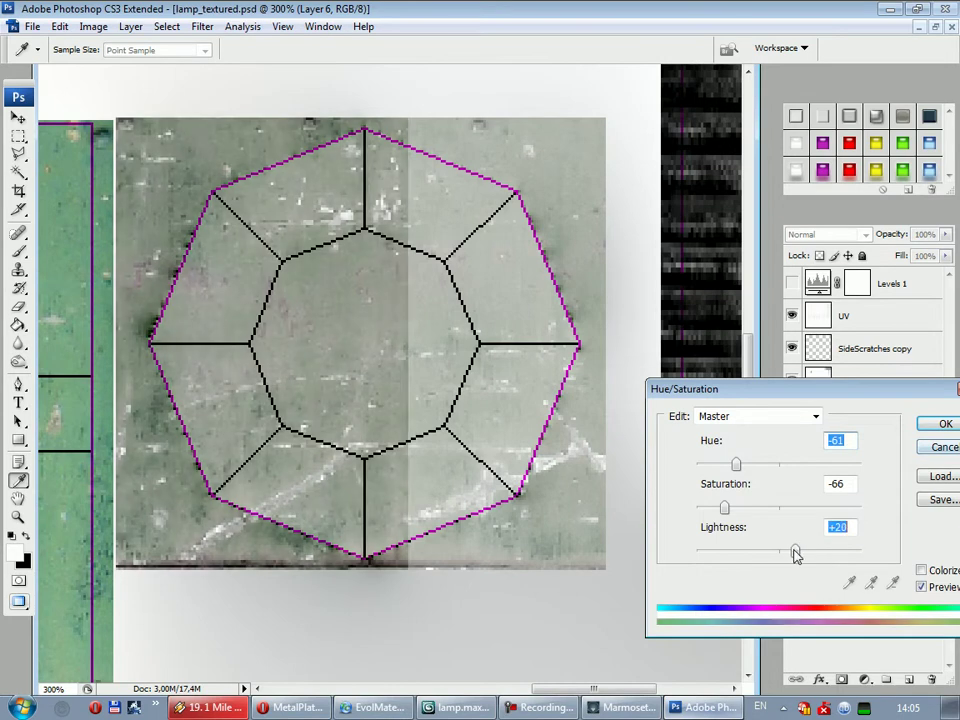
mouse_move(738, 466)
left_mouse_down()
mouse_move(724, 465)
mouse_move(710, 508)
left_mouse_up()
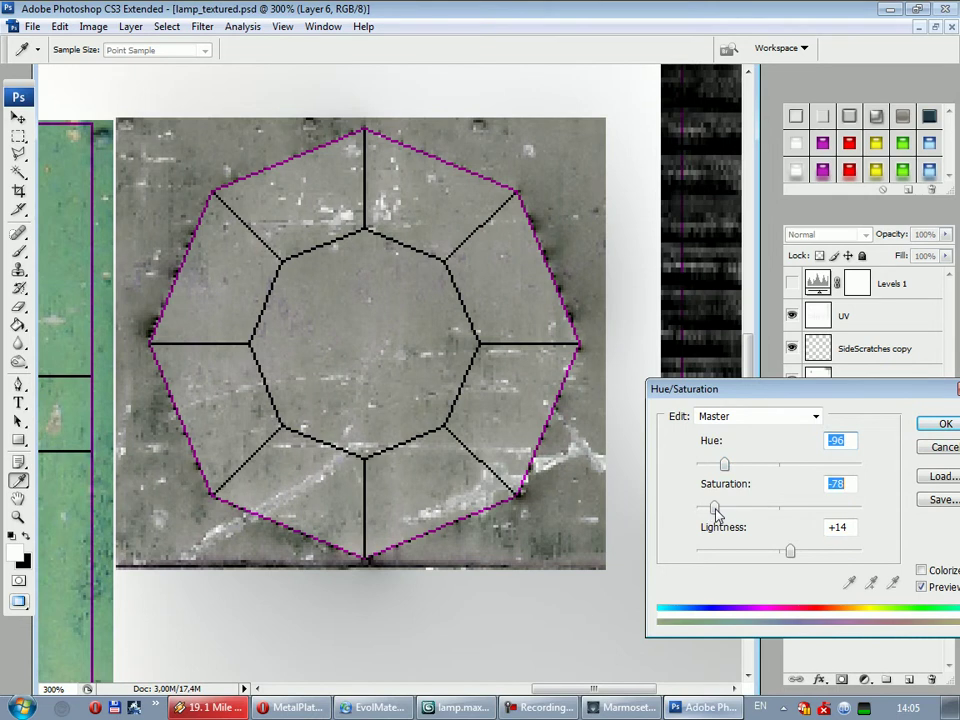
left_click(943, 425)
Raise the patch's Brightness to +48 and Contrast to +31
key("v")
left_click(93, 26)
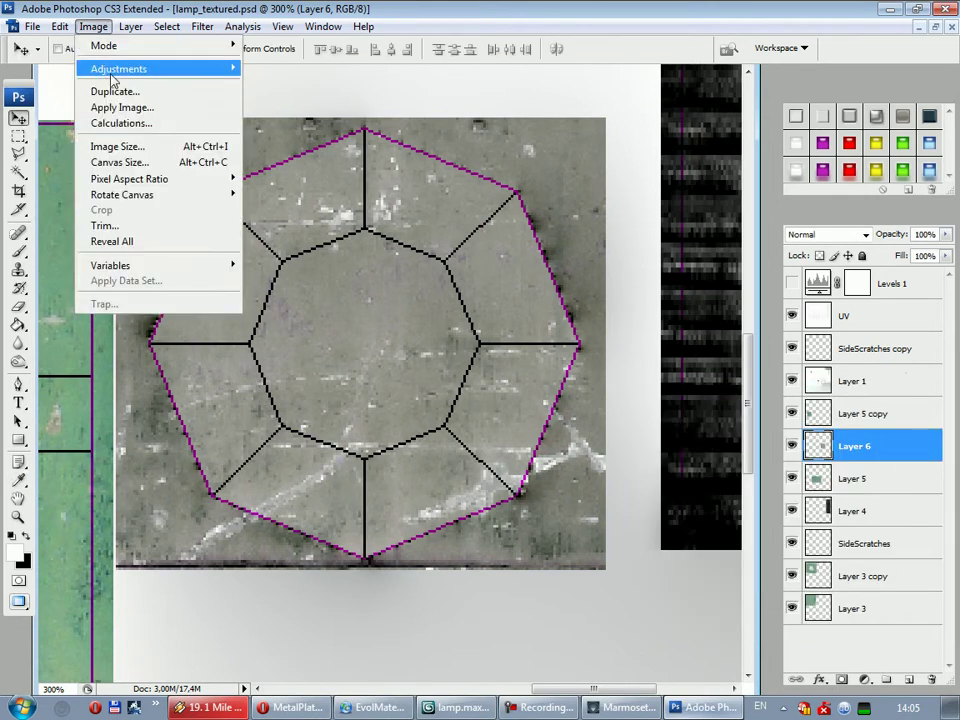
mouse_move(118, 69)
left_click(330, 161)
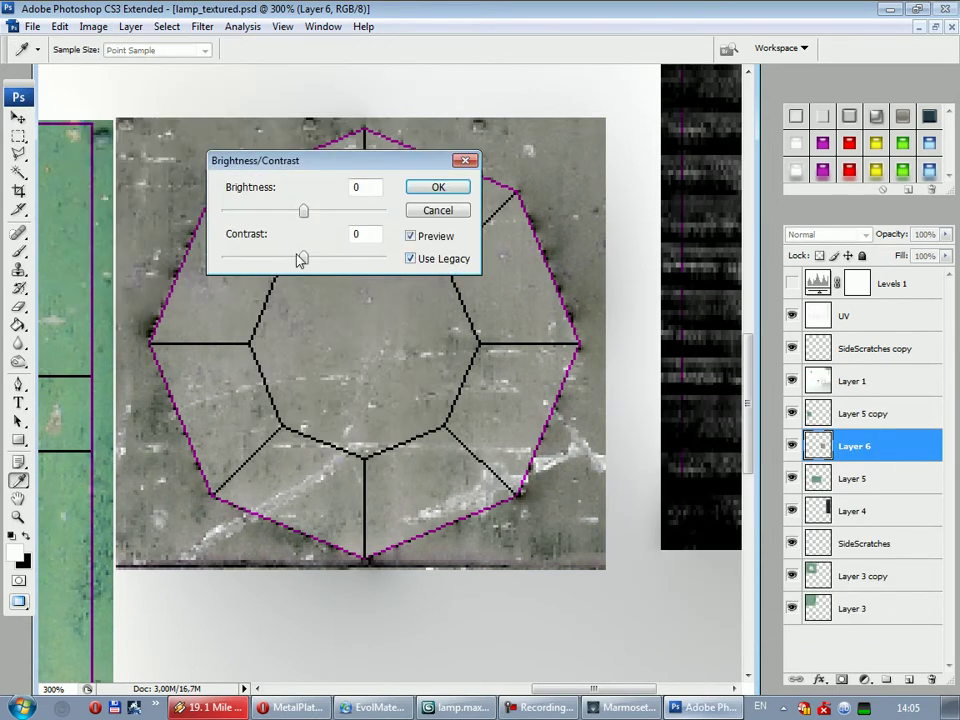
left_click_drag(301, 260, 328, 259)
left_click_drag(304, 212, 343, 213)
left_click(438, 190)
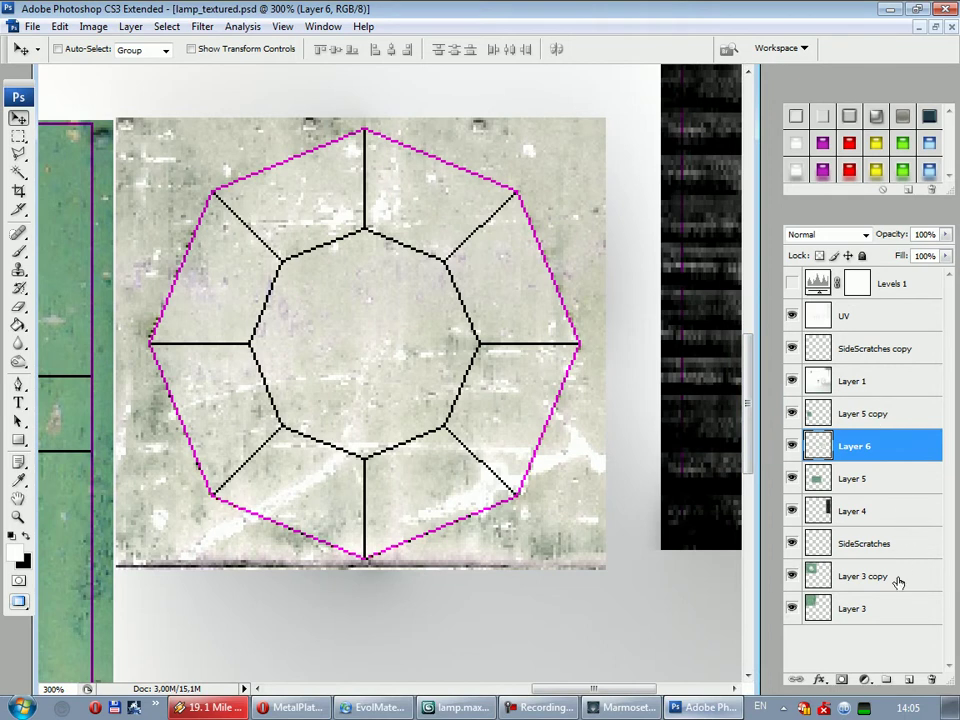
Duplicate the SideScratches copy layer and enlarge the duplicate to about 109%
left_click(875, 355)
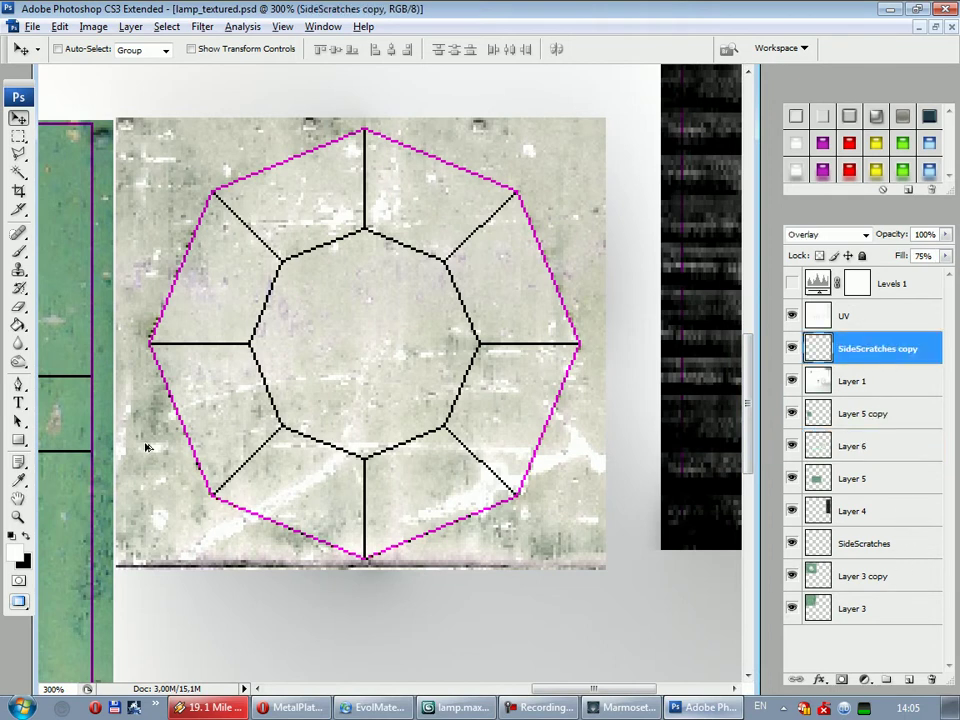
key("ctrl+j")
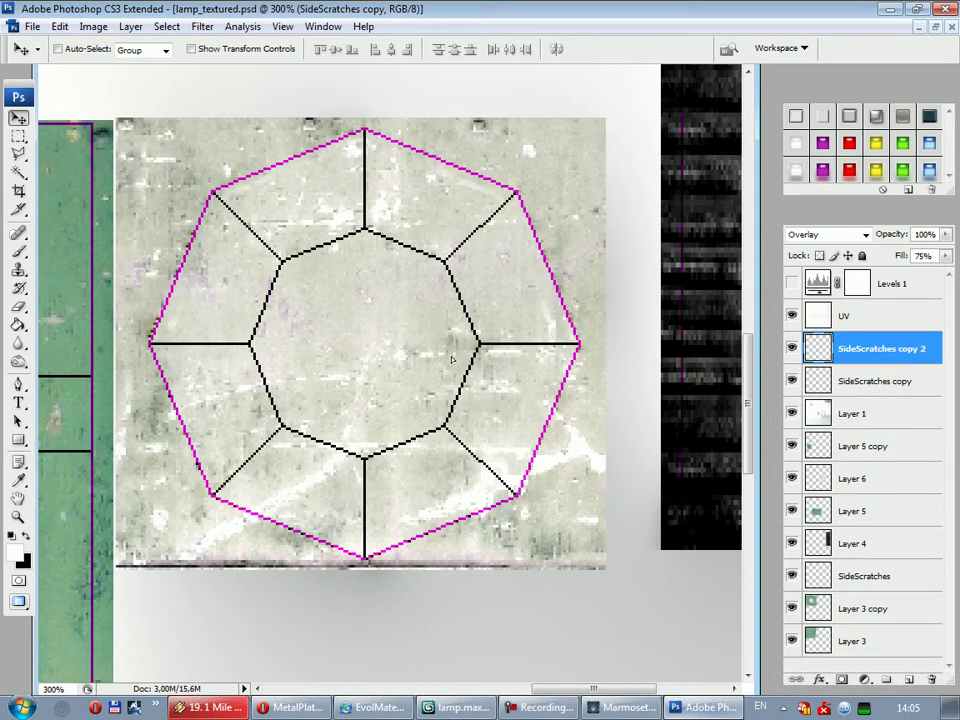
key("ctrl+t")
left_click_drag(166, 137, 155, 133)
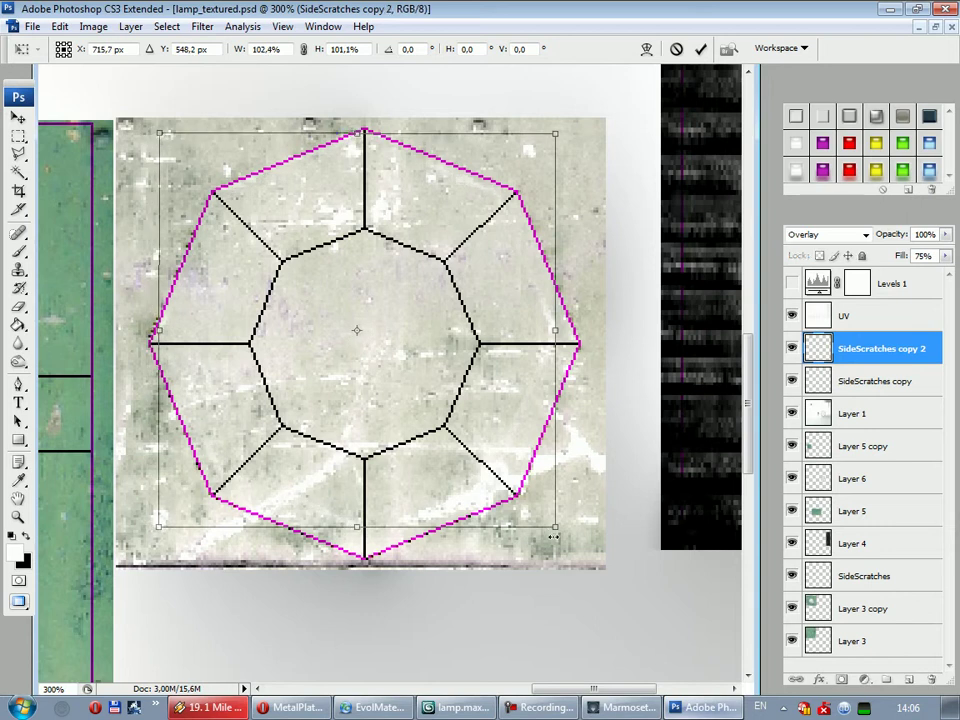
left_click_drag(557, 530, 586, 566)
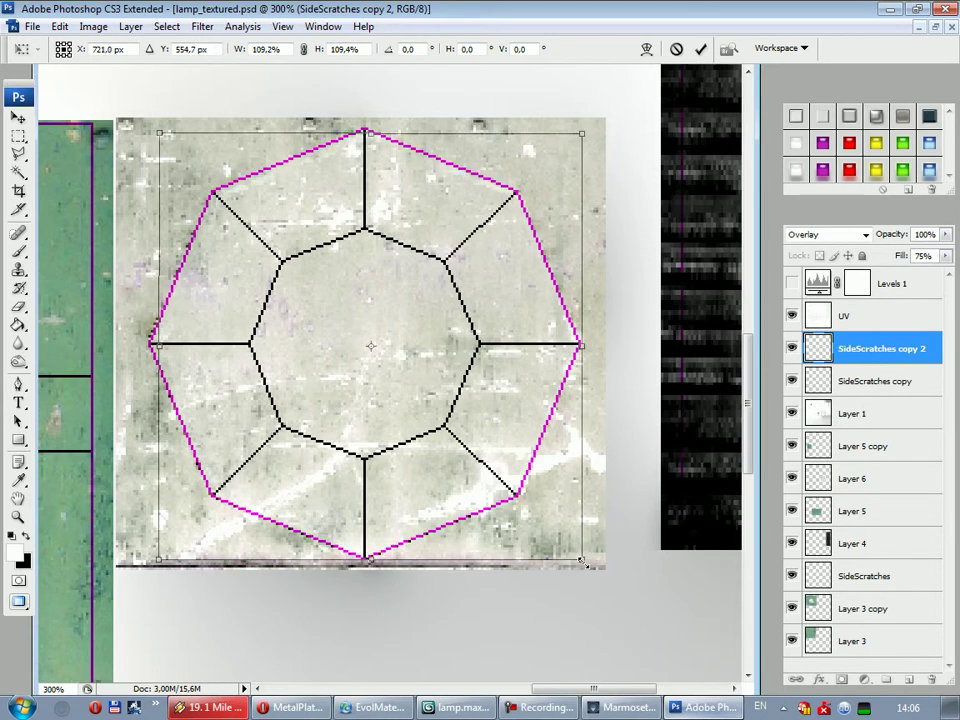
left_click(698, 52)
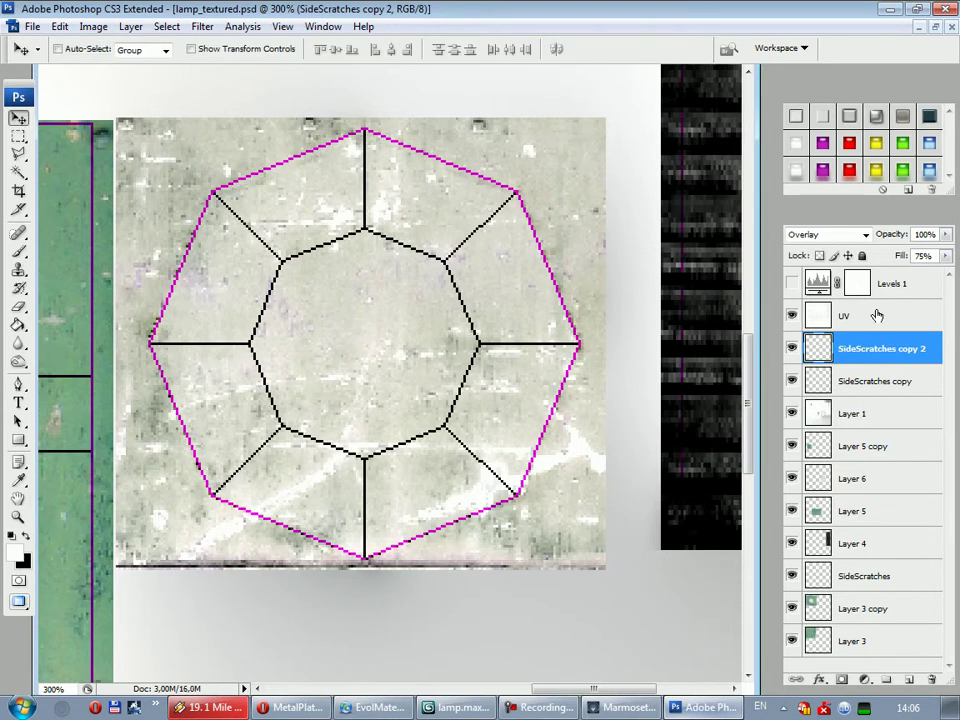
Set the enlarged scratches to Color Burn at 93% fill and hide the UV wireframe
left_click(850, 236)
left_click(840, 317)
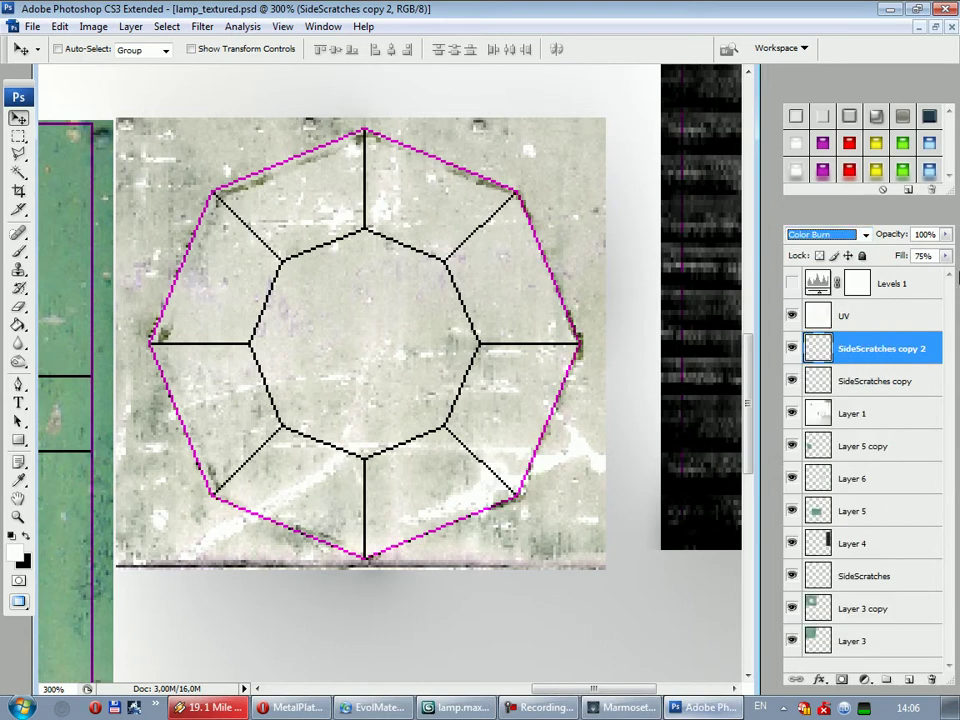
left_click_drag(945, 256, 945, 290)
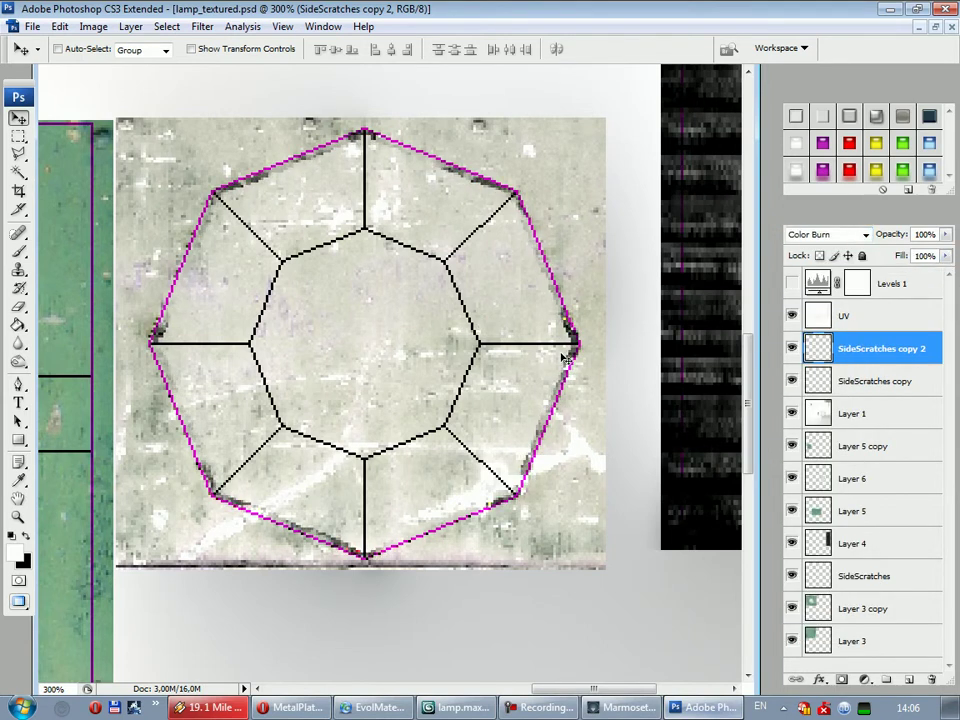
left_click_drag(946, 257, 915, 298)
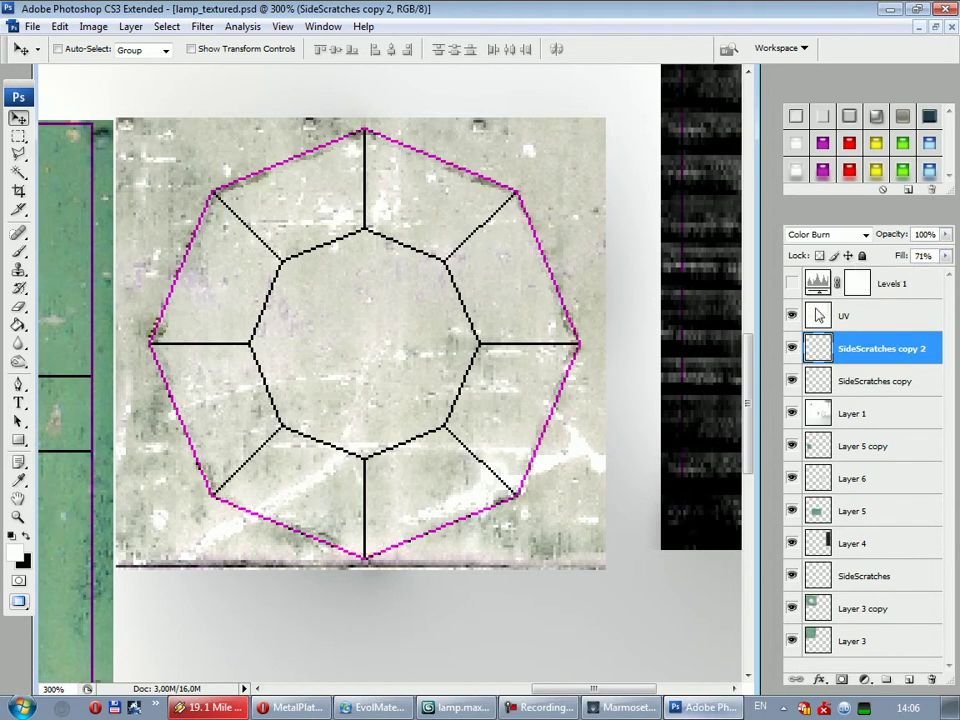
left_click(793, 315)
key("ctrl+minus")
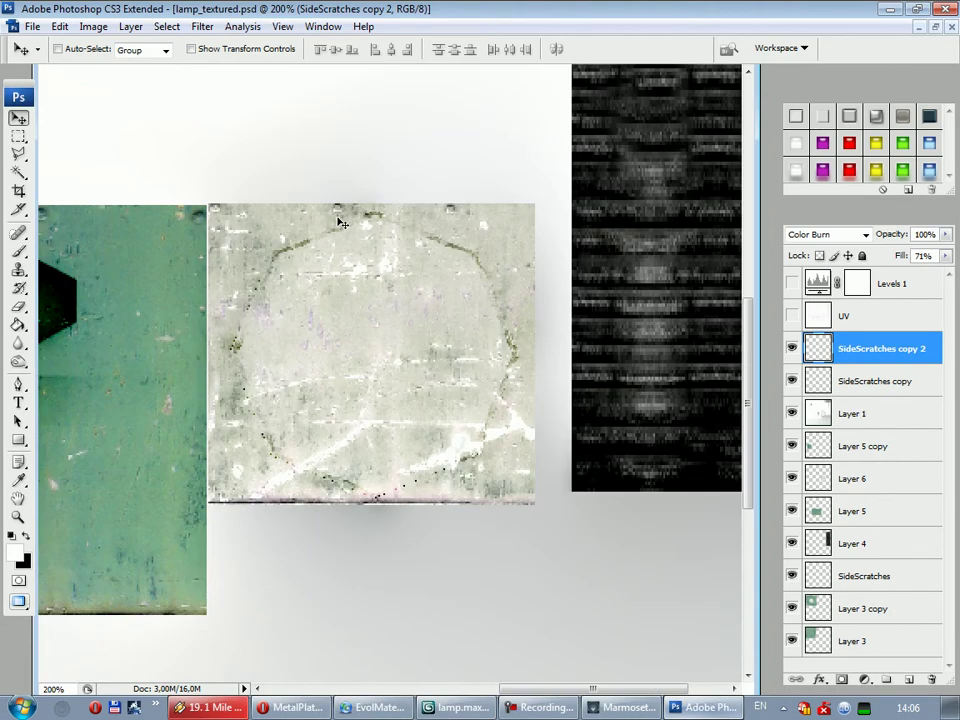
left_click_drag(951, 258, 939, 305)
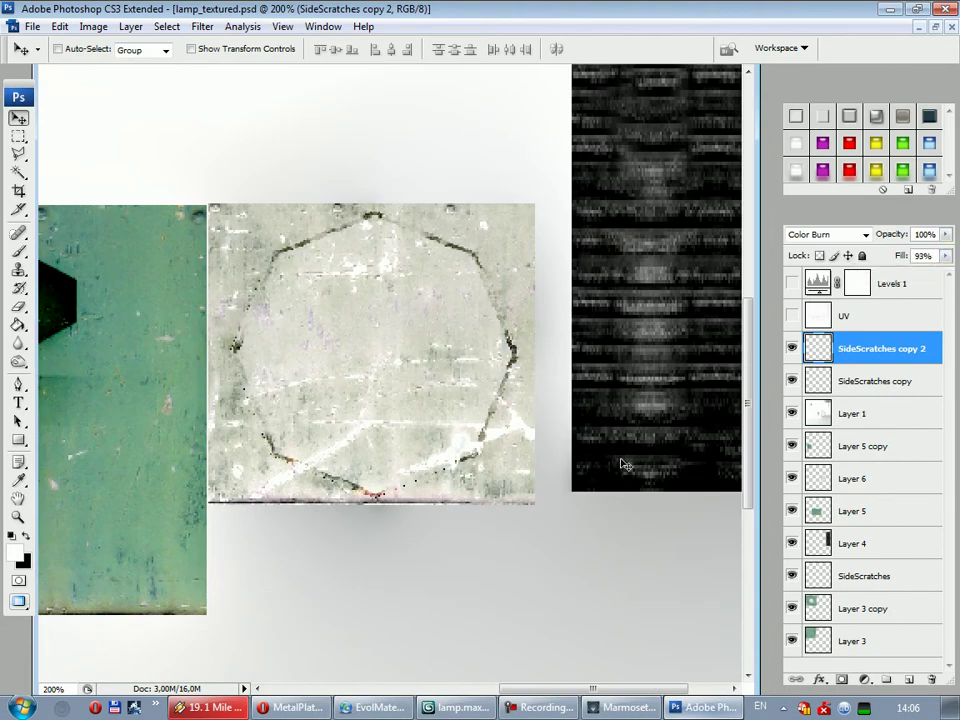
key("ctrl+minus")
key("ctrl+minus")
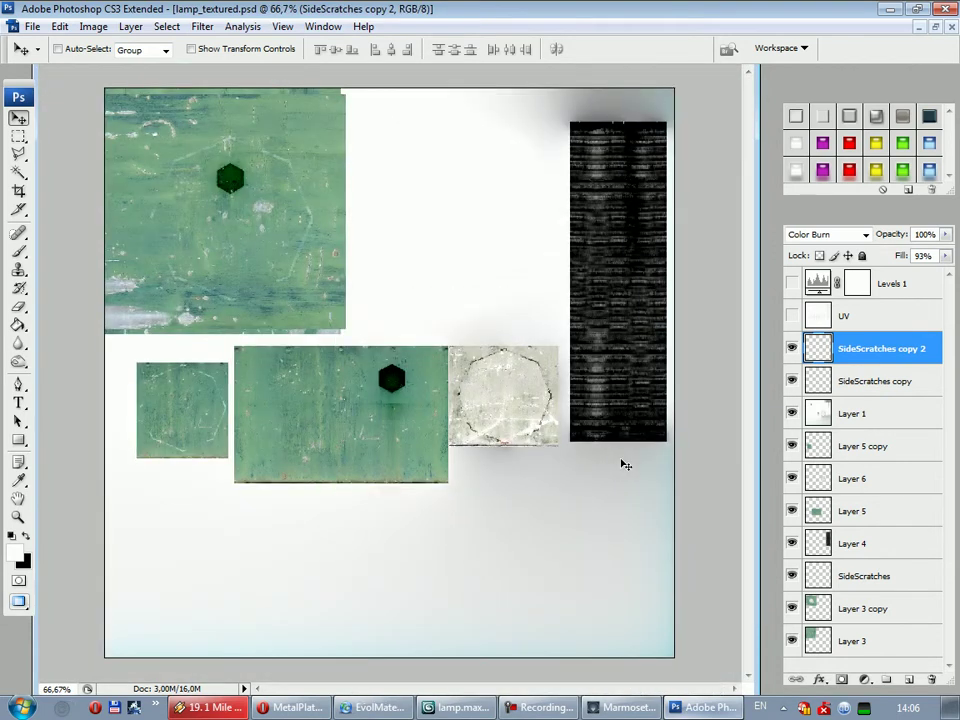
left_click(607, 712)
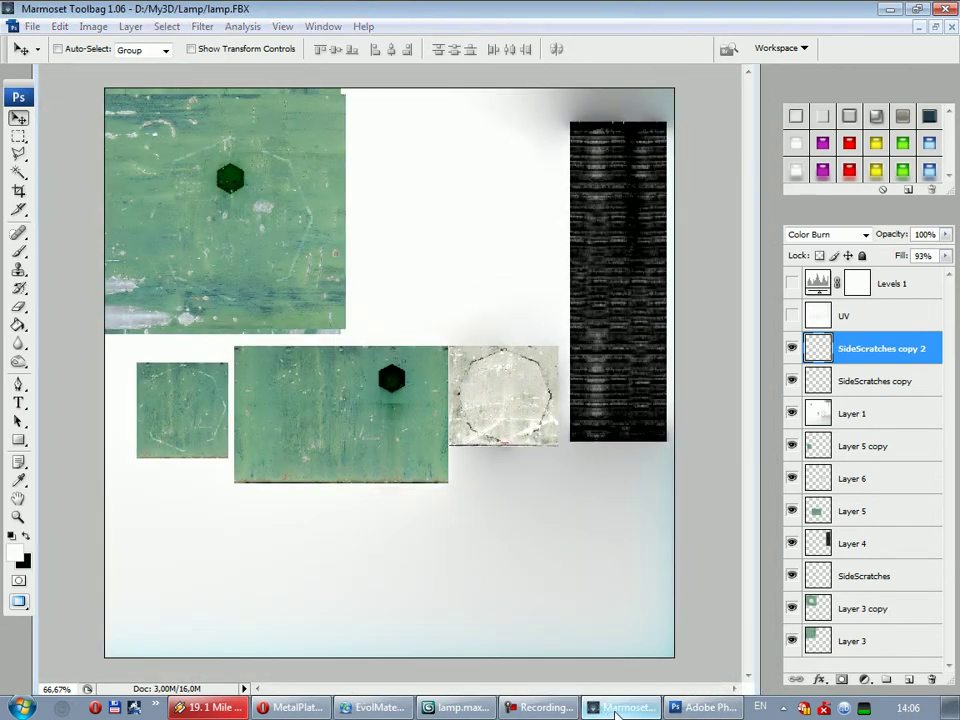
left_click(620, 712)
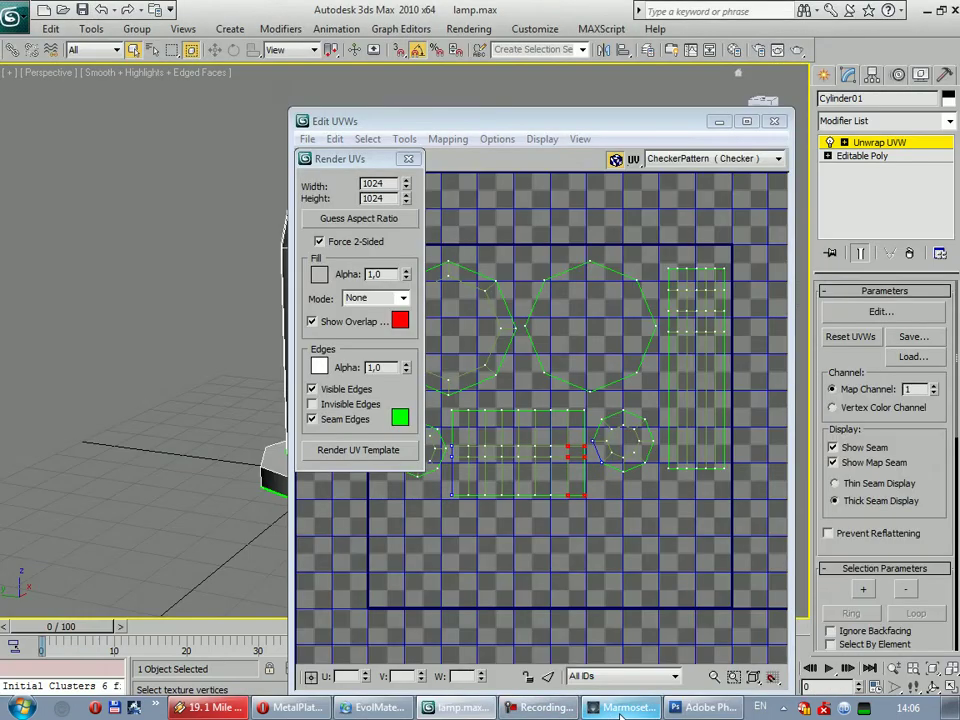
left_click(620, 712)
mouse_move(495, 420)
left_mouse_down()
mouse_move(439, 381)
mouse_move(397, 328)
mouse_move(340, 420)
left_mouse_up()
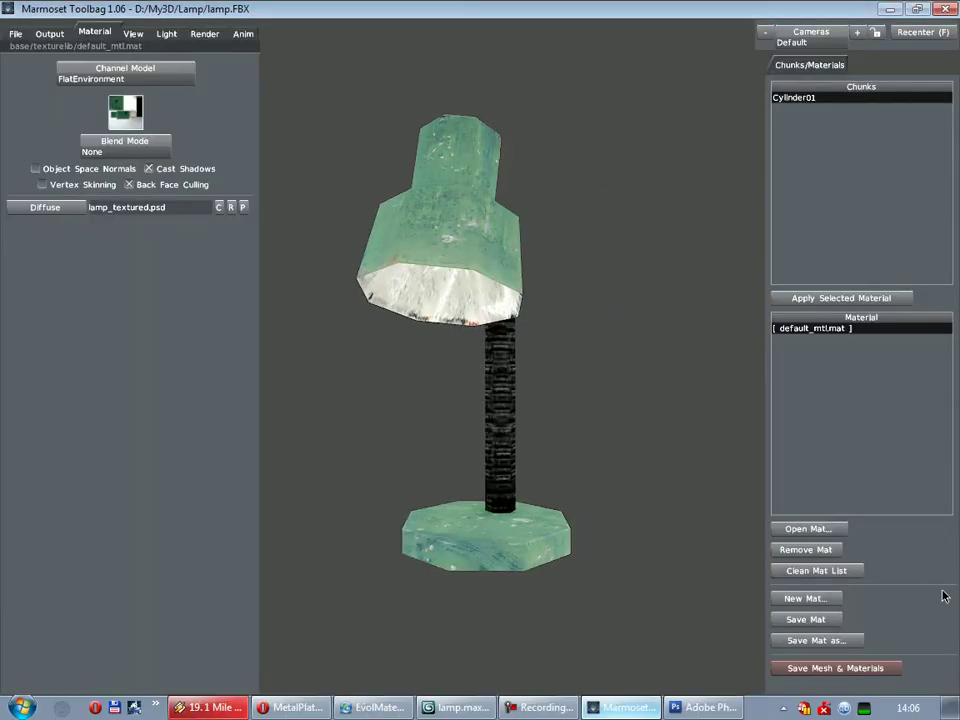
mouse_move(545, 342)
left_mouse_down()
mouse_move(516, 456)
mouse_move(643, 463)
mouse_move(656, 523)
mouse_move(689, 435)
mouse_move(613, 429)
mouse_move(613, 439)
mouse_move(626, 446)
mouse_move(617, 303)
mouse_move(598, 407)
left_mouse_up()
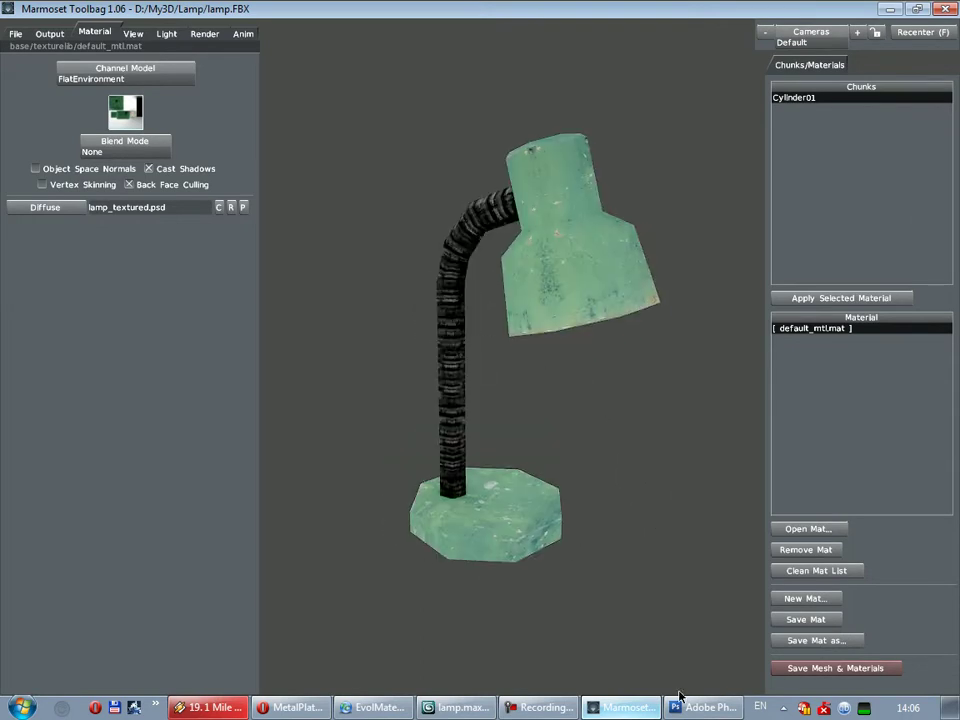
left_click(700, 707)
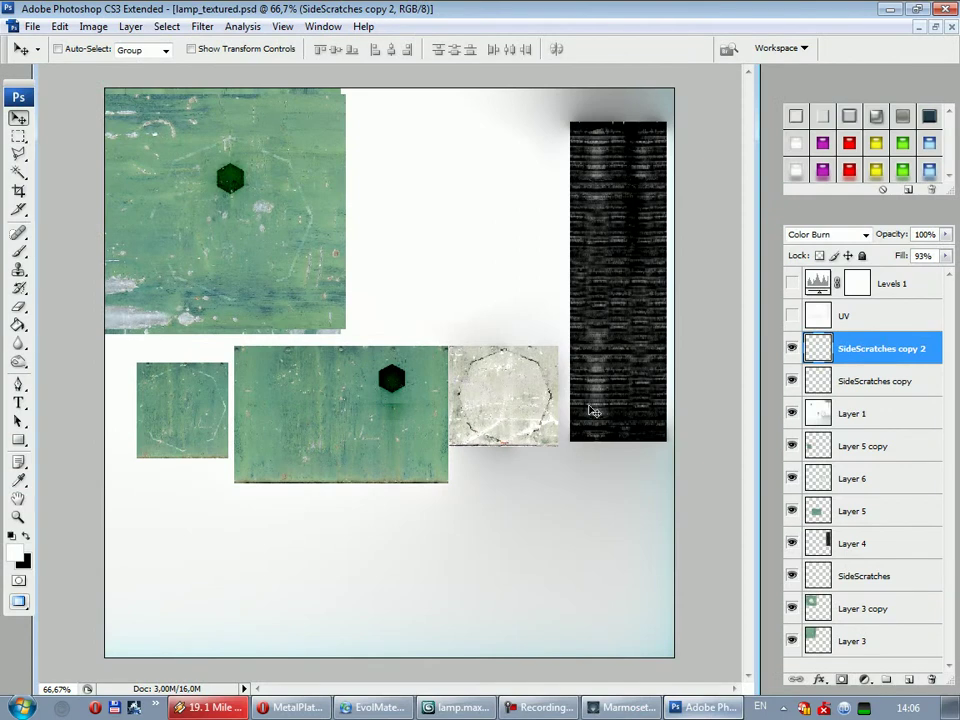
Show the UV wireframe over the texture sheet, leaving Levels unchanged
key("ctrl+l")
left_click(876, 187)
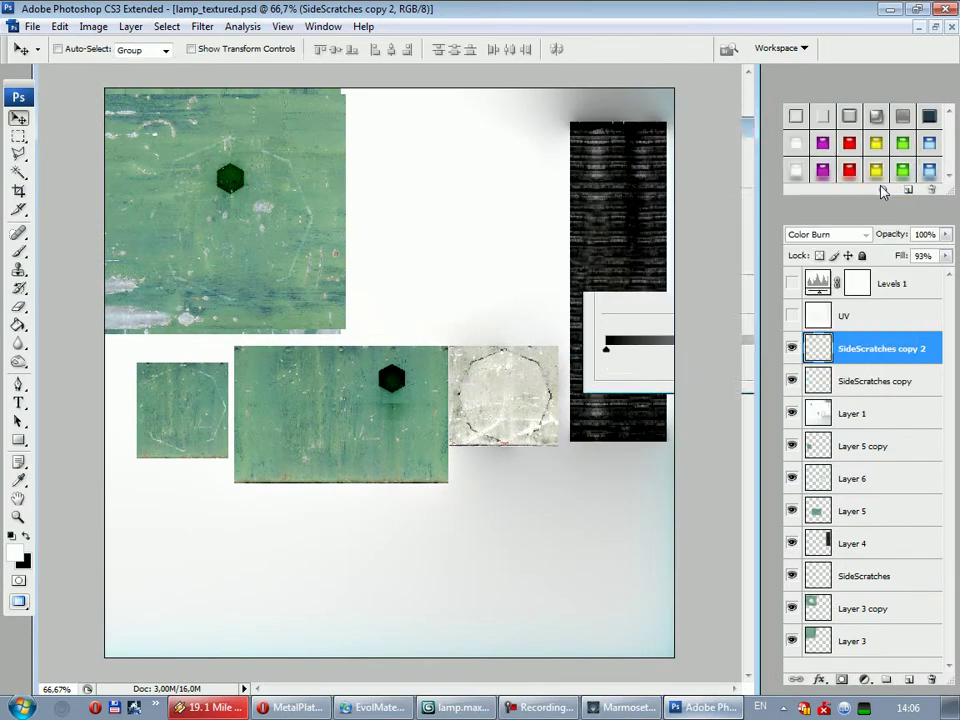
key("ctrl+apostrophe")
key("ctrl+apostrophe")
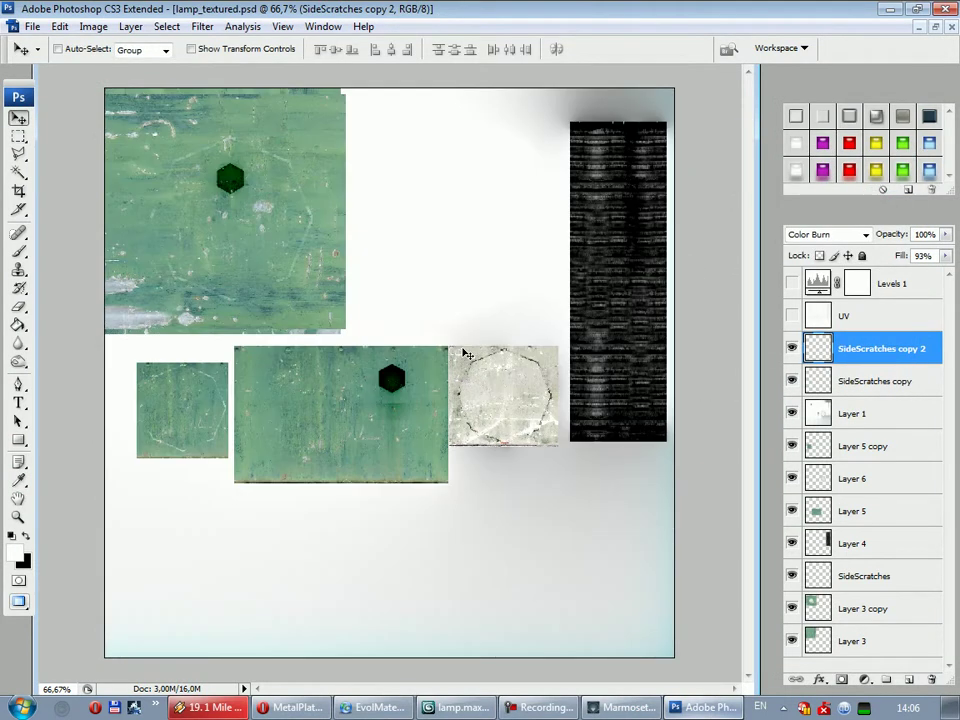
key("ctrl+plus")
left_click(792, 316)
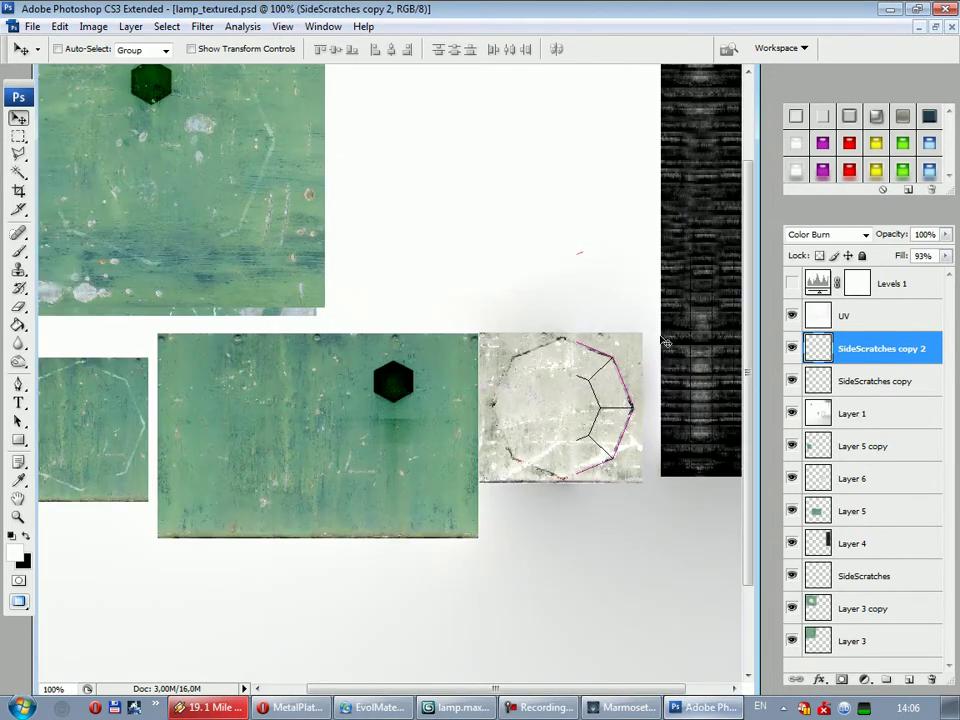
scroll(395, 414, "up", 3)
scroll(420, 408, "up", 2)
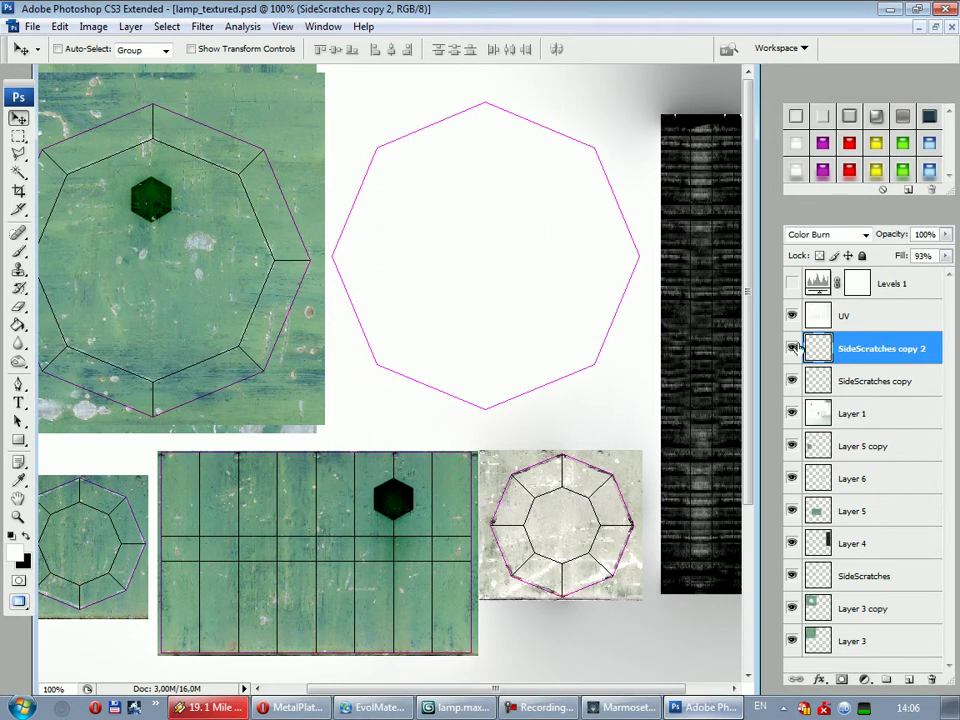
Move the green Layer 3 texture into the empty top-right area and duplicate it
left_click(851, 641)
key("ctrl+minus")
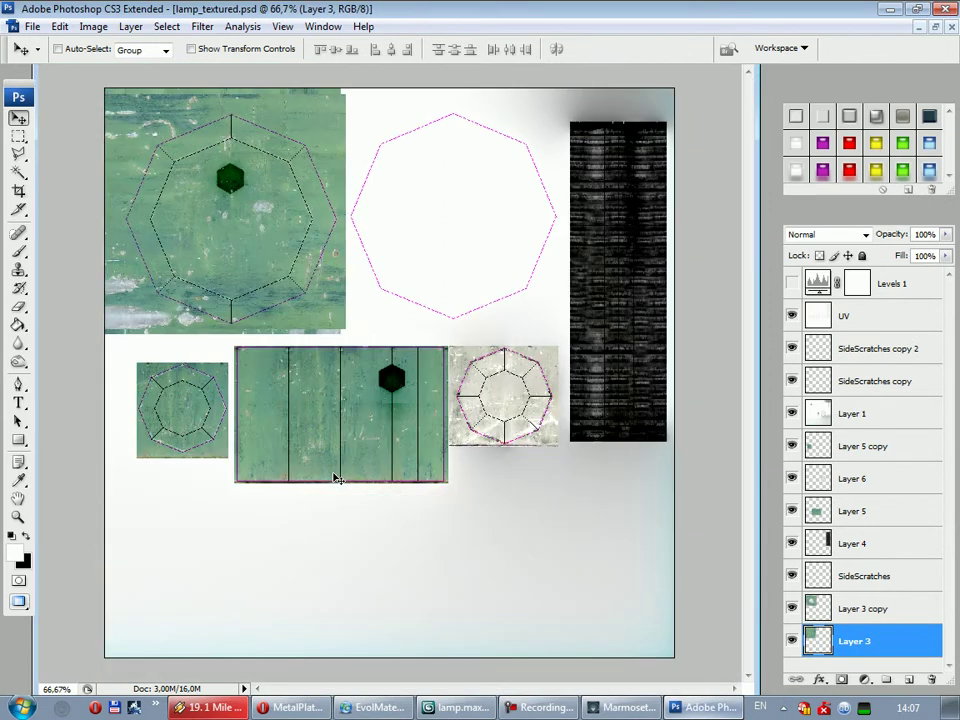
left_click_drag(203, 447, 427, 435)
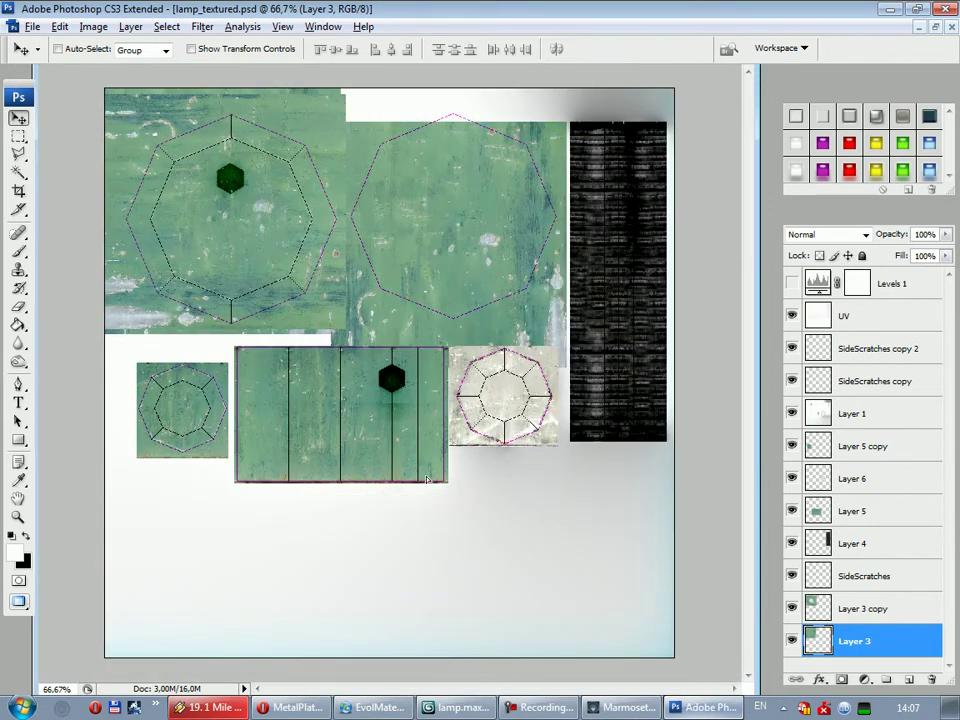
key("ctrl+j")
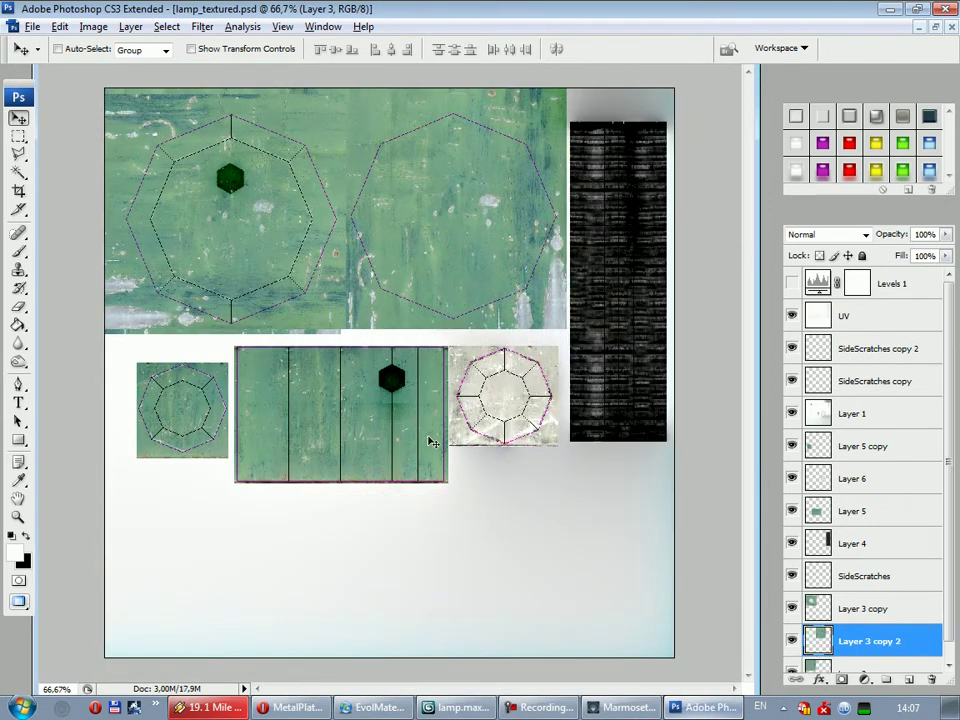
key("Right")
key("Right")
key("Right")
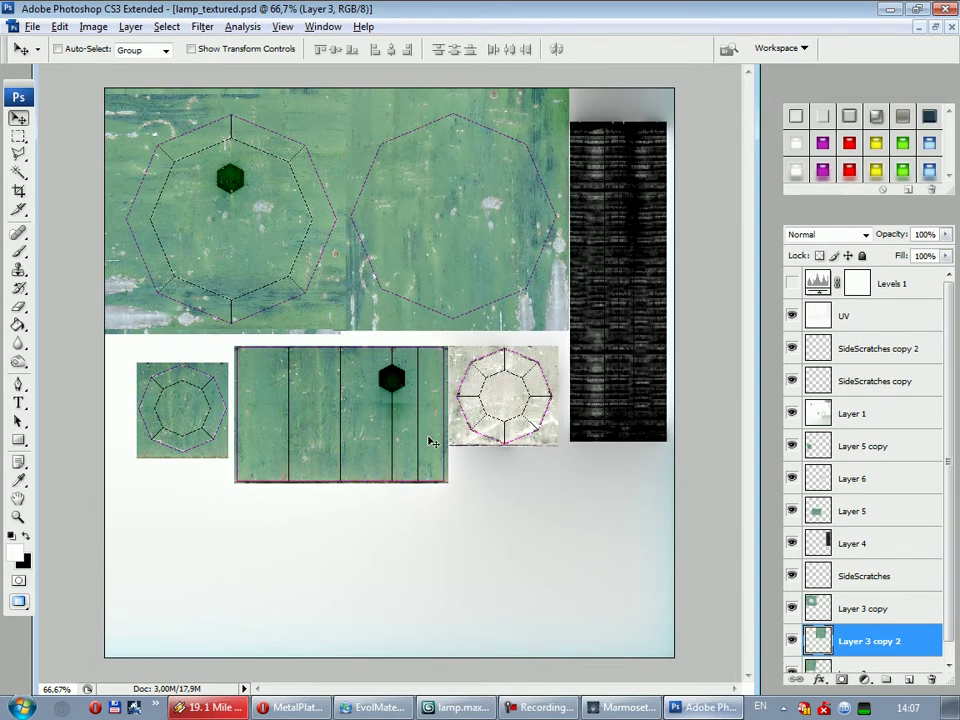
Darken the copy with legacy Brightness/Contrast at -41 brightness and +27 contrast
left_click(94, 27)
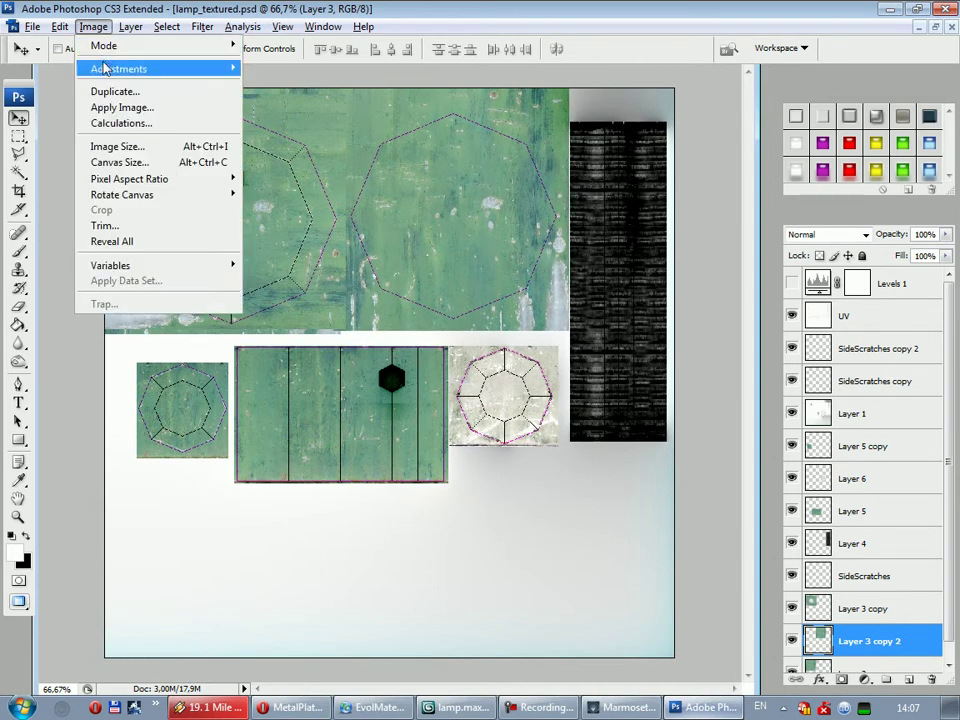
left_click(336, 160)
left_click(410, 258)
left_click_drag(304, 258, 314, 257)
left_click_drag(304, 211, 269, 211)
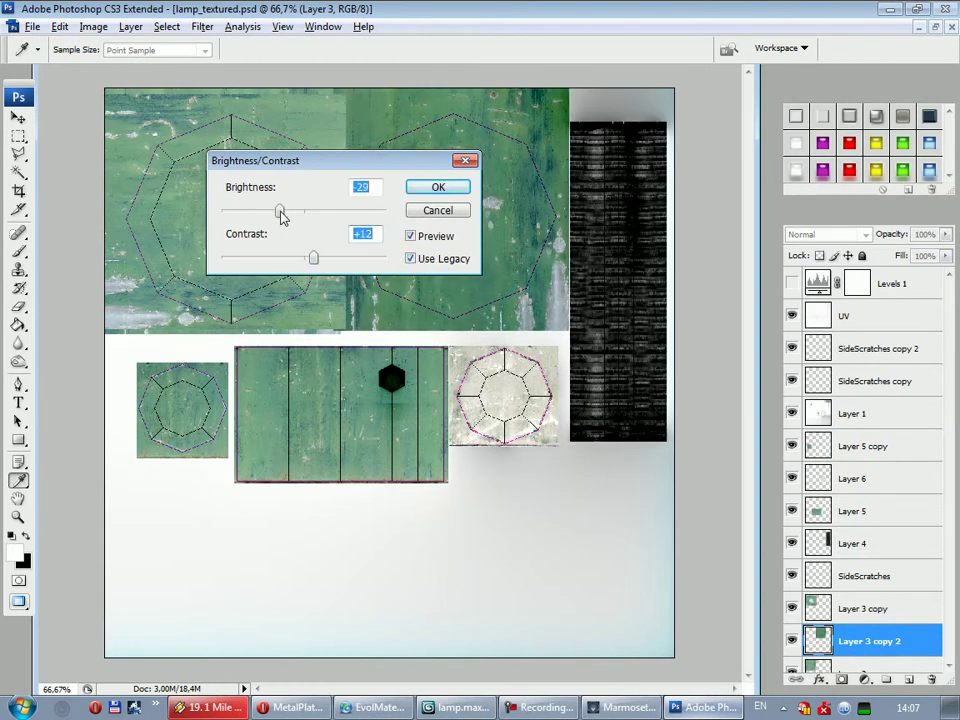
left_click_drag(313, 258, 326, 258)
left_click_drag(269, 211, 279, 212)
left_click(437, 187)
key("v")
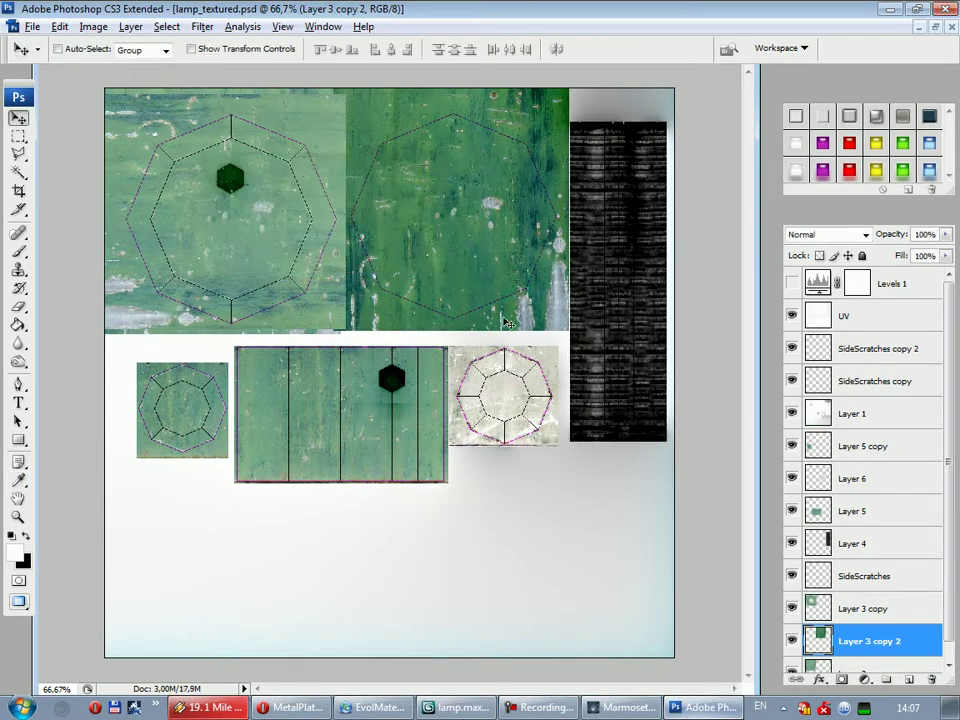
scroll(845, 517, "down", 1)
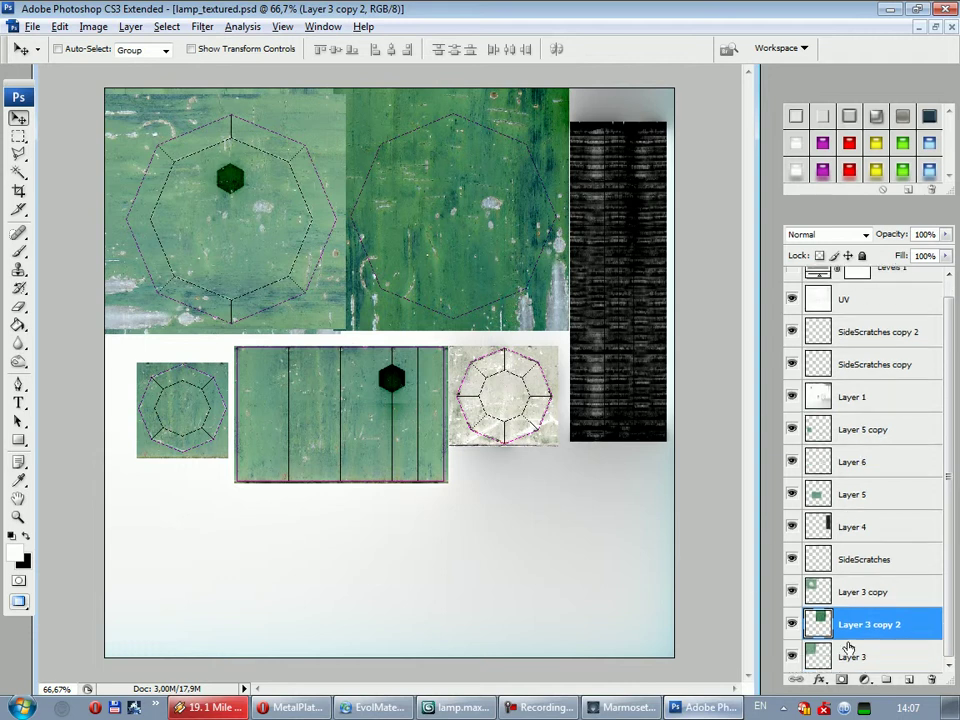
Make a copy of the green texture enlarged to about 311% to fill the canvas, placed beneath Layer 3
left_click(850, 652)
left_click_drag(229, 225, 356, 472, "alt")
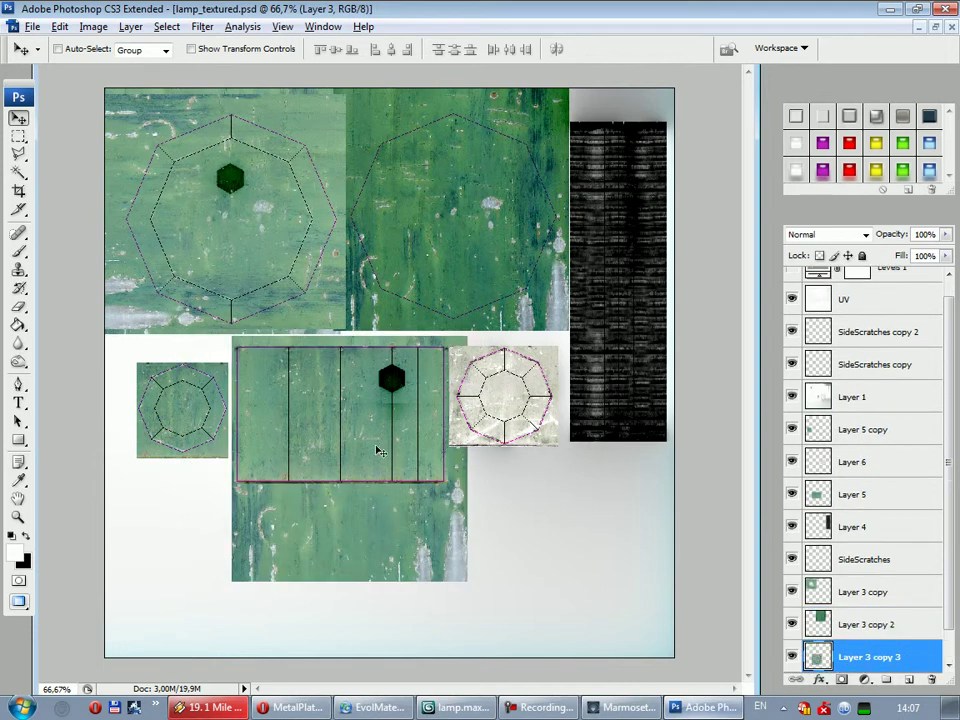
key("ctrl+t")
left_click_drag(463, 335, 715, 72, "alt+shift")
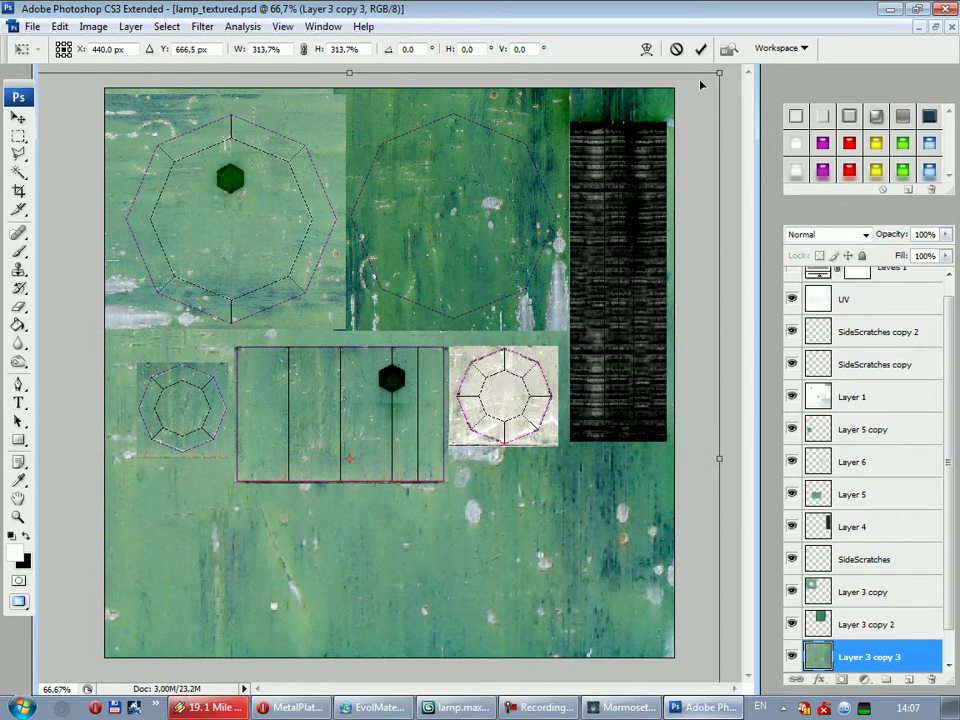
left_click(700, 48)
mouse_move(497, 343)
left_mouse_down()
mouse_move(497, 315)
mouse_move(505, 315)
left_mouse_up()
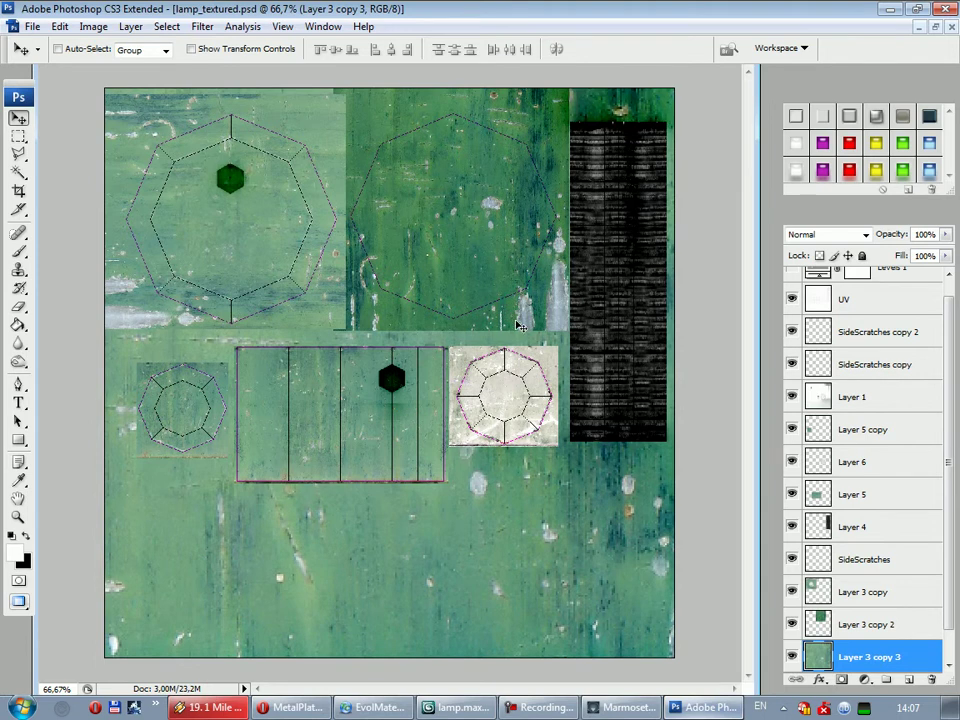
scroll(880, 537, "down", 1)
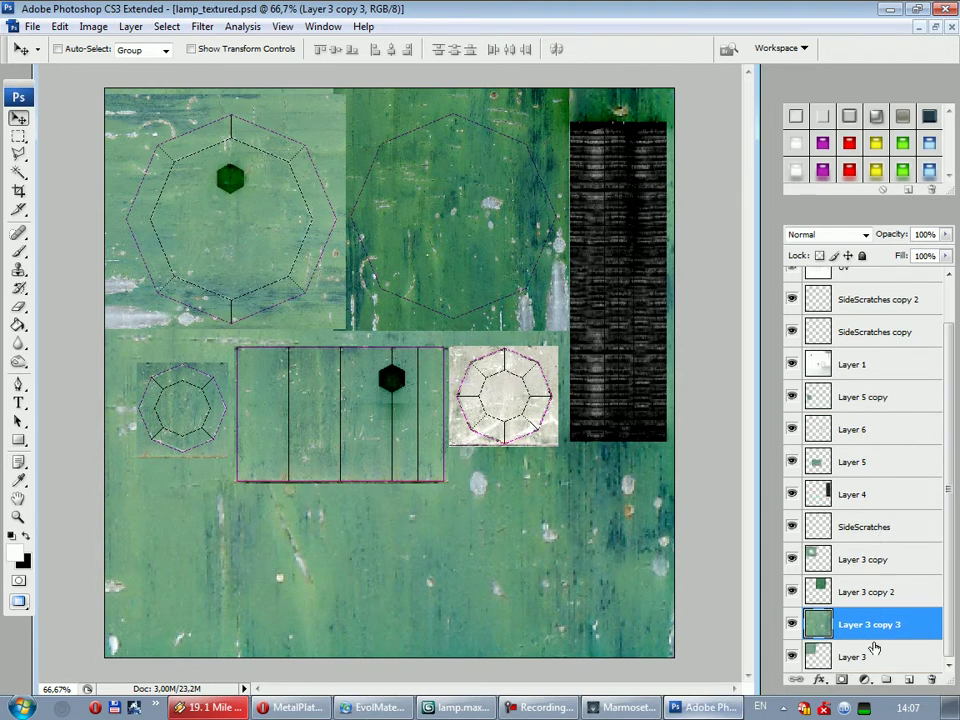
left_click_drag(886, 668, 876, 652)
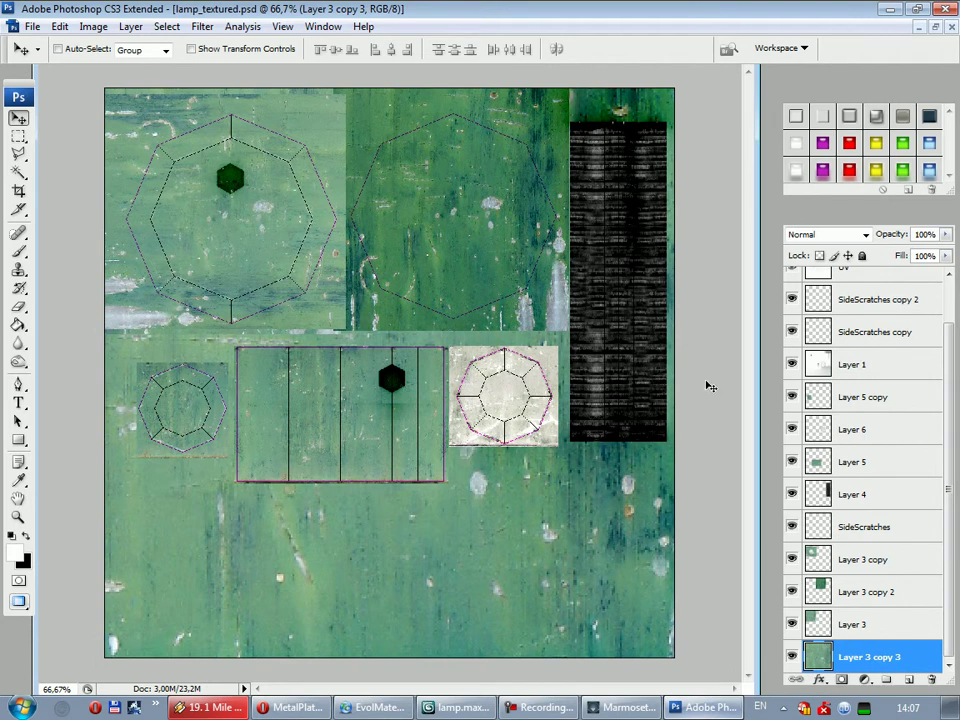
key("ctrl+plus")
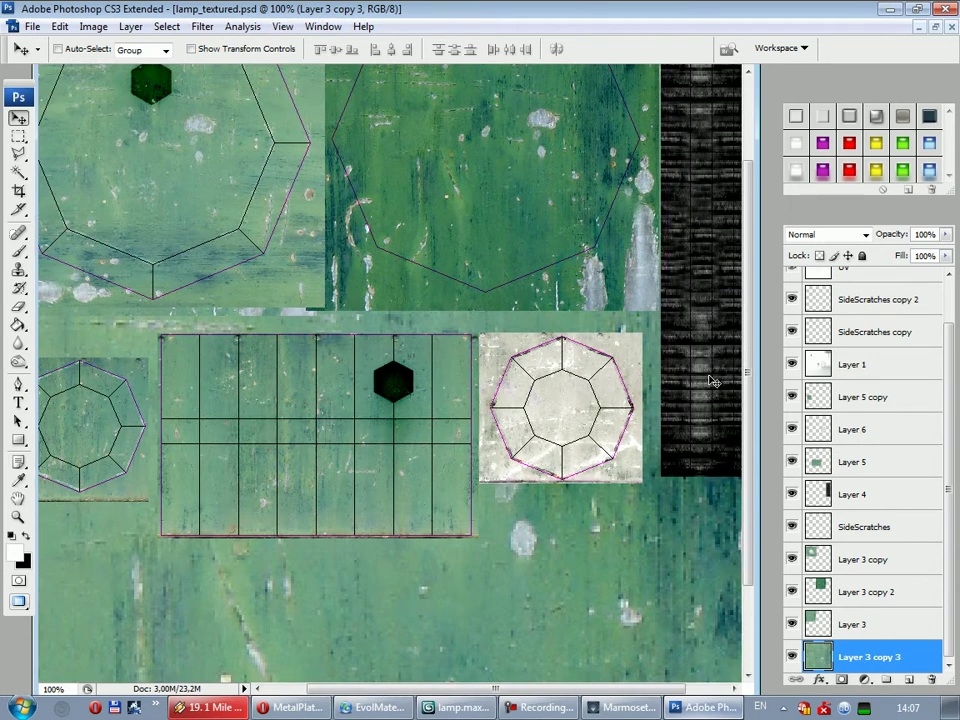
Zoom in to 200% on the vent panel of the texture
scroll(590, 600, "right", 3)
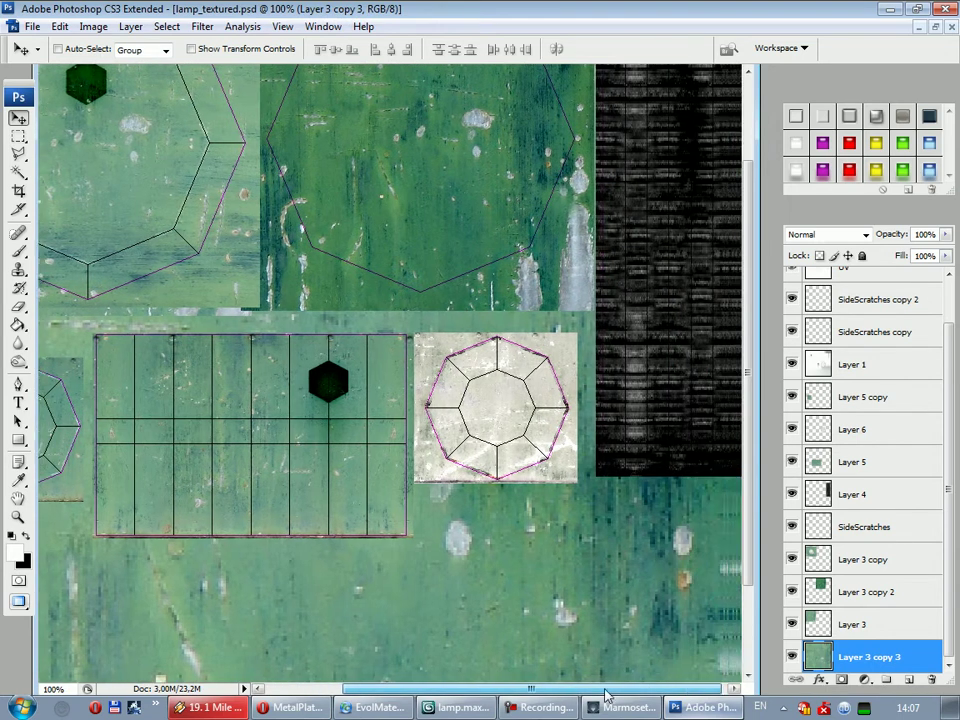
scroll(598, 563, "up", 3)
scroll(598, 563, "up", 2)
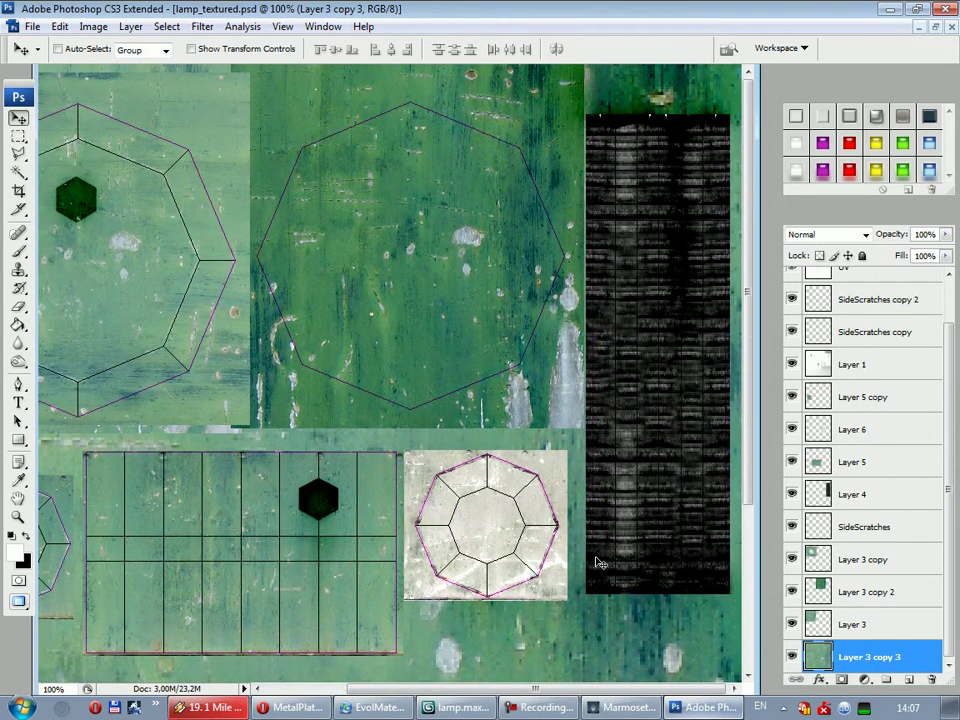
scroll(942, 597, "up", 2)
scroll(942, 597, "down", 2)
left_click_drag(505, 688, 425, 703)
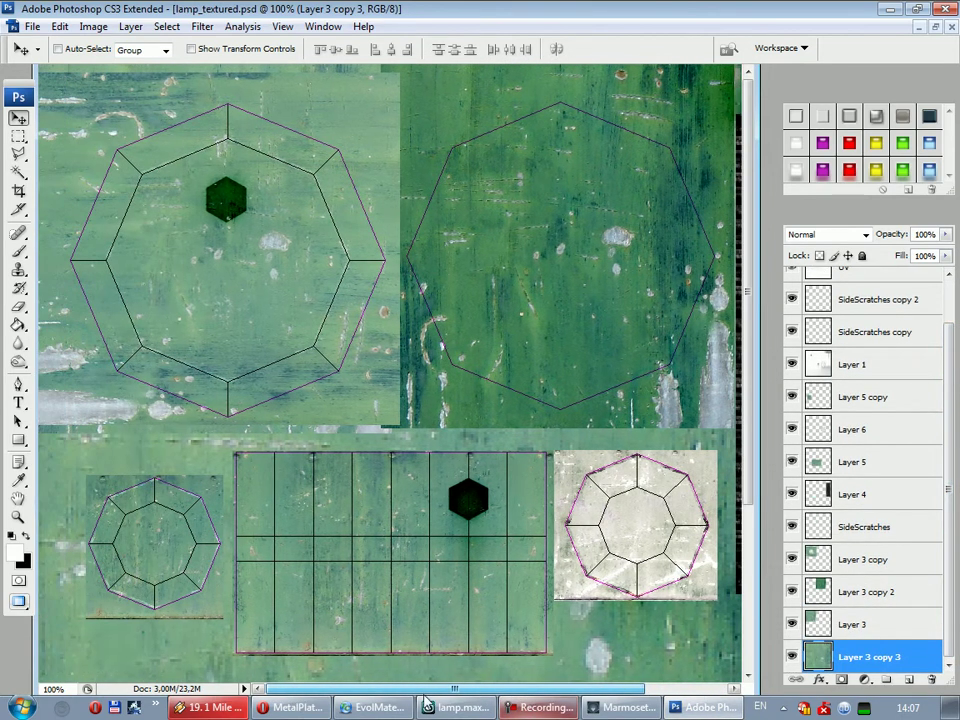
key("ctrl+plus")
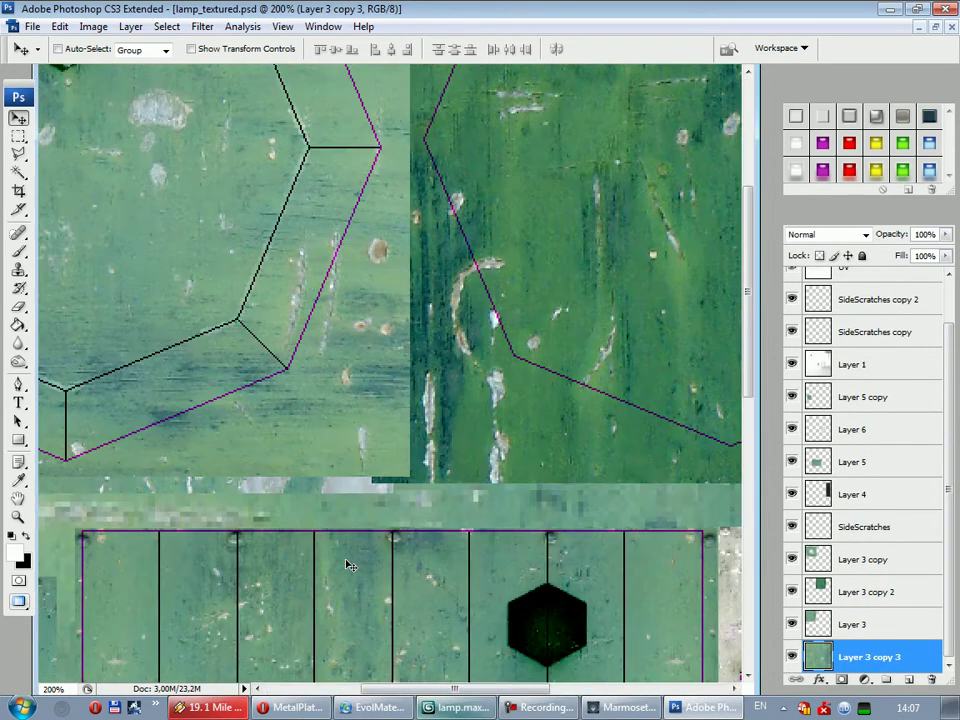
scroll(383, 525, "down", 3)
Choose a soft round brush sized 9 px
left_click(18, 250)
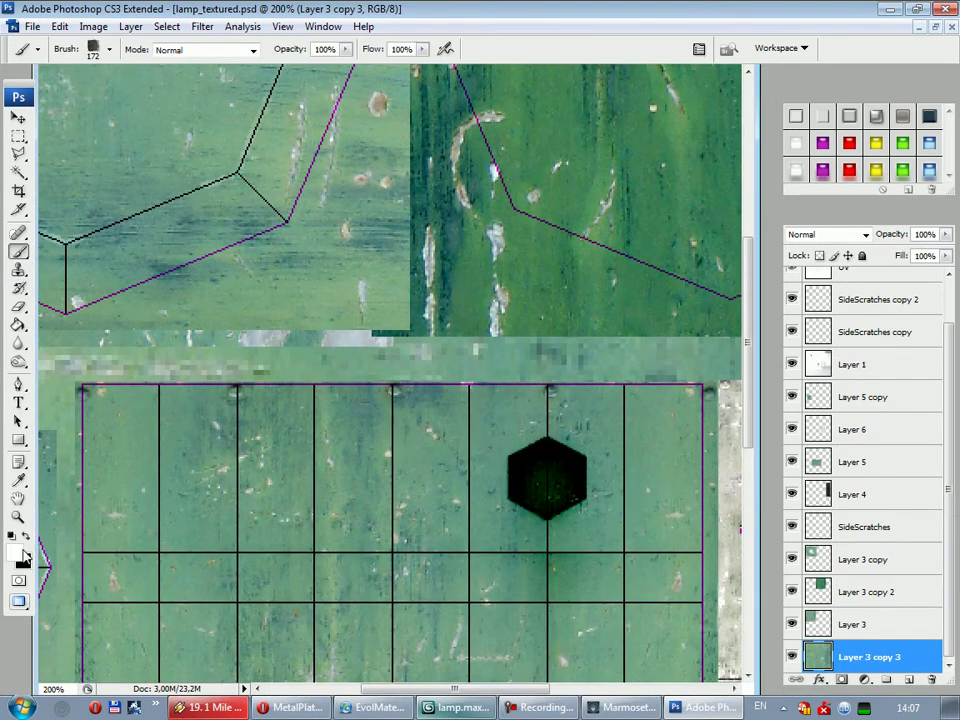
right_click(360, 462)
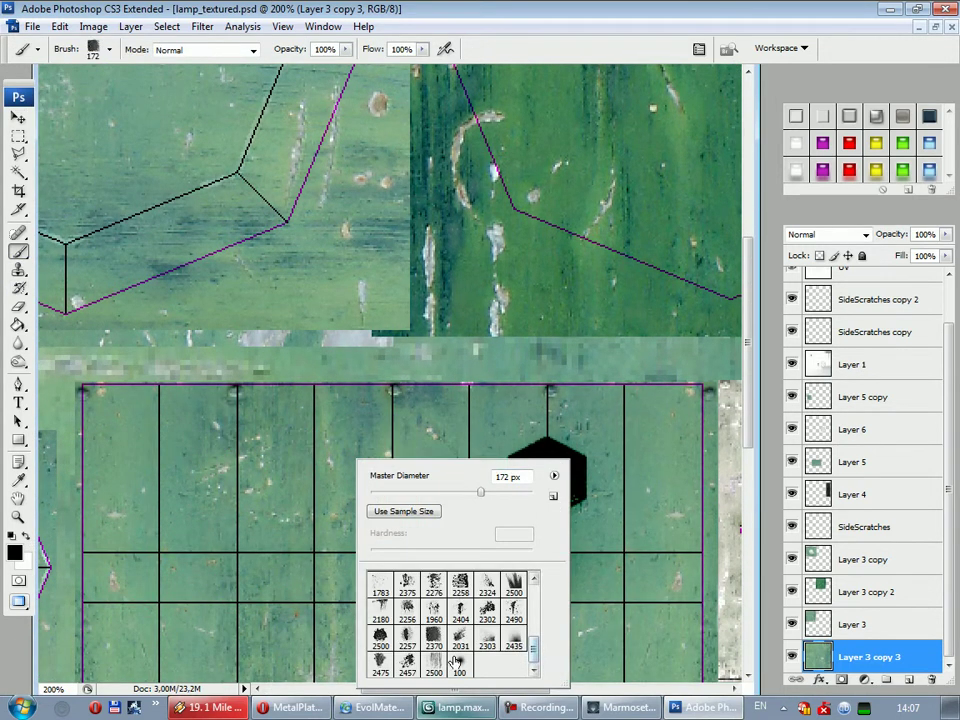
left_click(459, 664)
left_click_drag(430, 494, 380, 494)
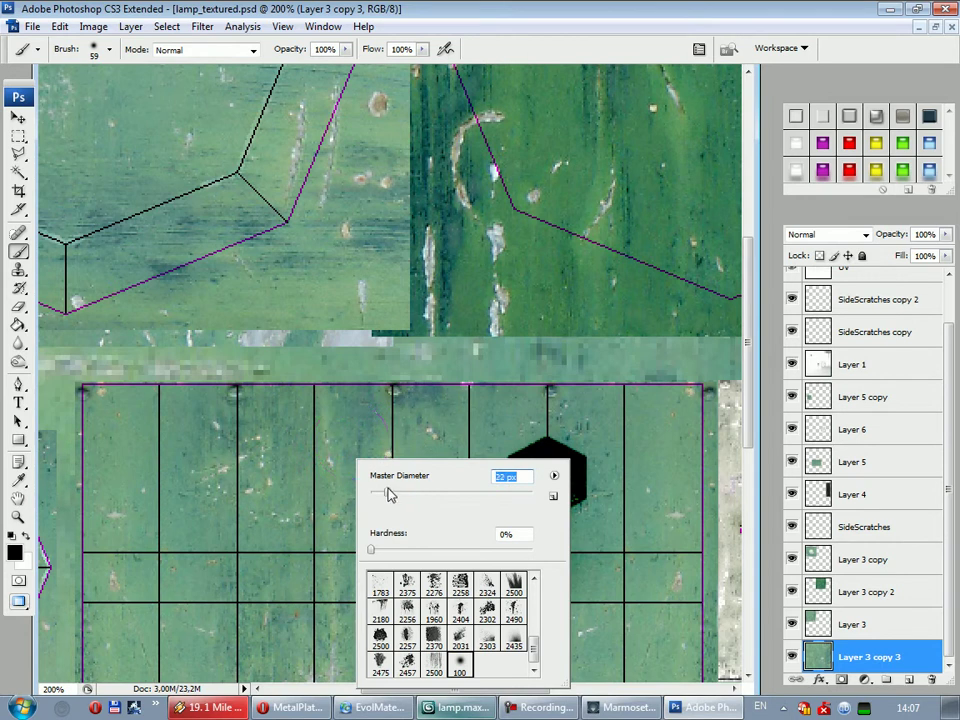
left_click_drag(383, 494, 377, 494)
key("Return")
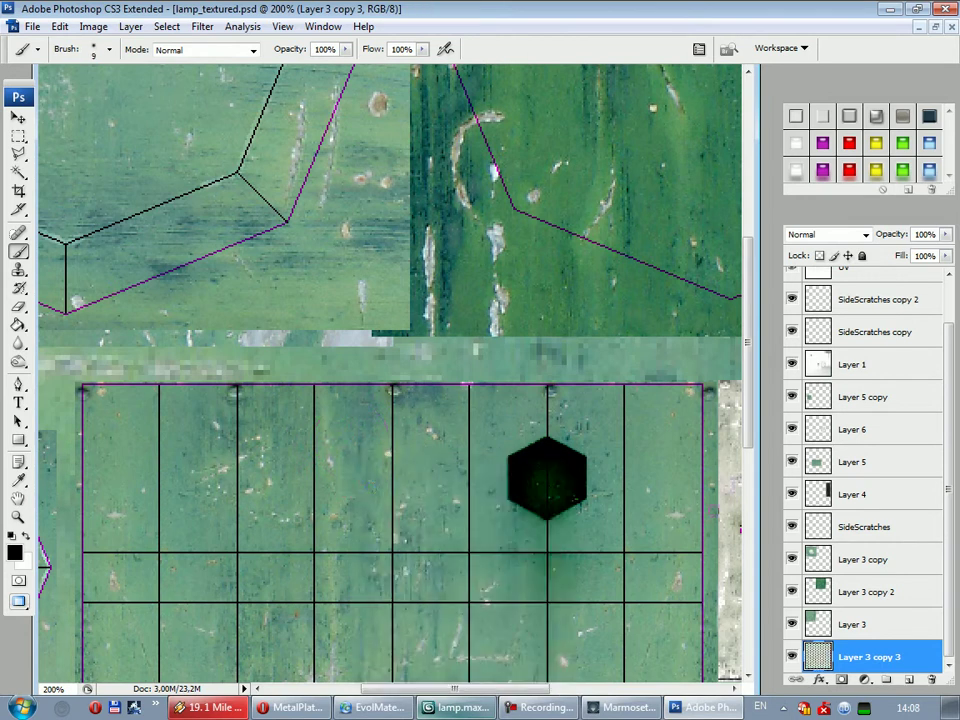
On a new layer above UV, paint a black vertical vent slot on the panel
scroll(910, 490, "up", 2)
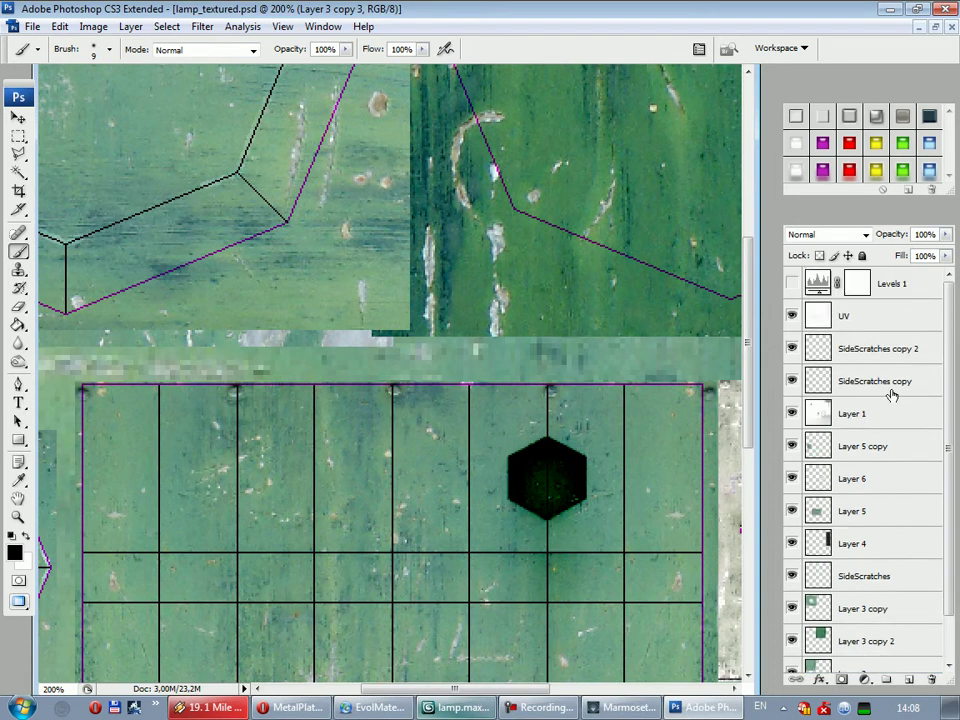
left_click(850, 316)
left_click(909, 679)
left_click(290, 707)
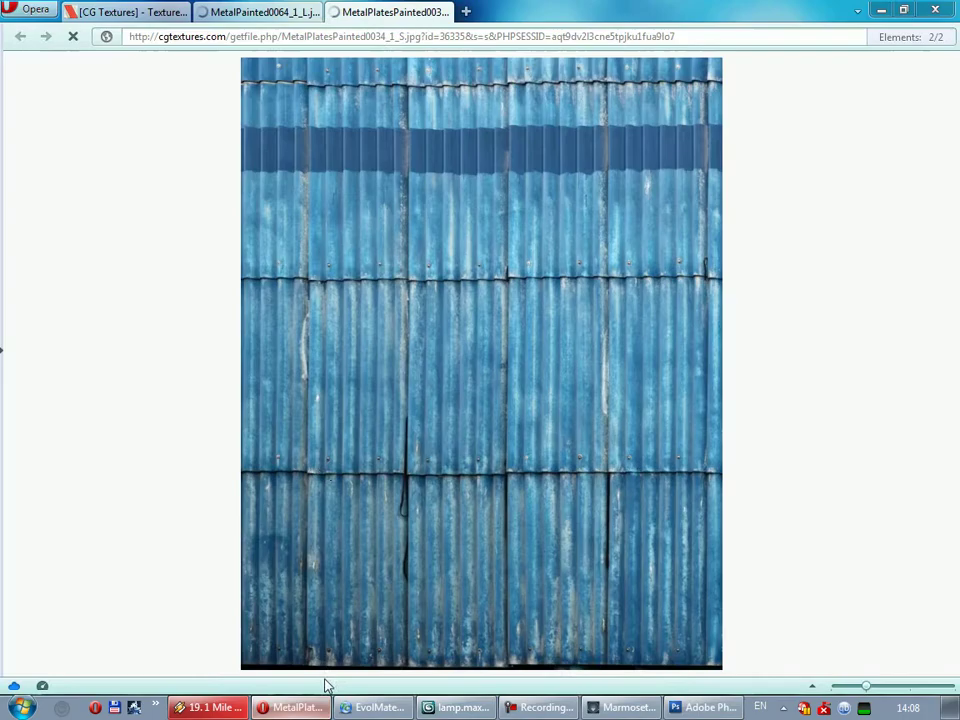
left_click(389, 16)
key("alt+Tab")
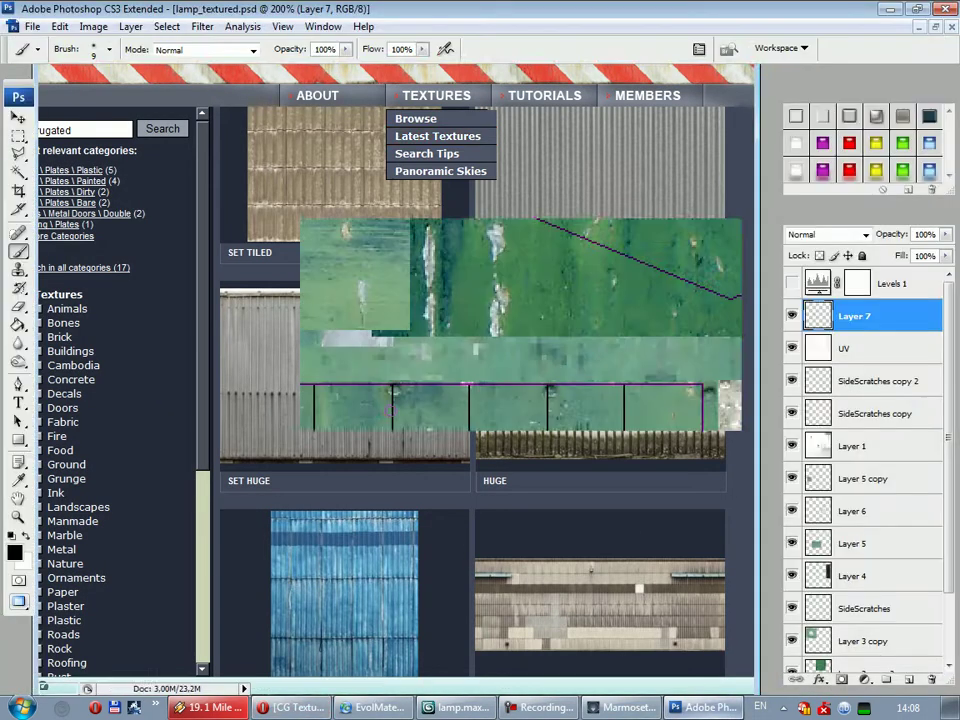
left_click_drag(343, 430, 344, 518)
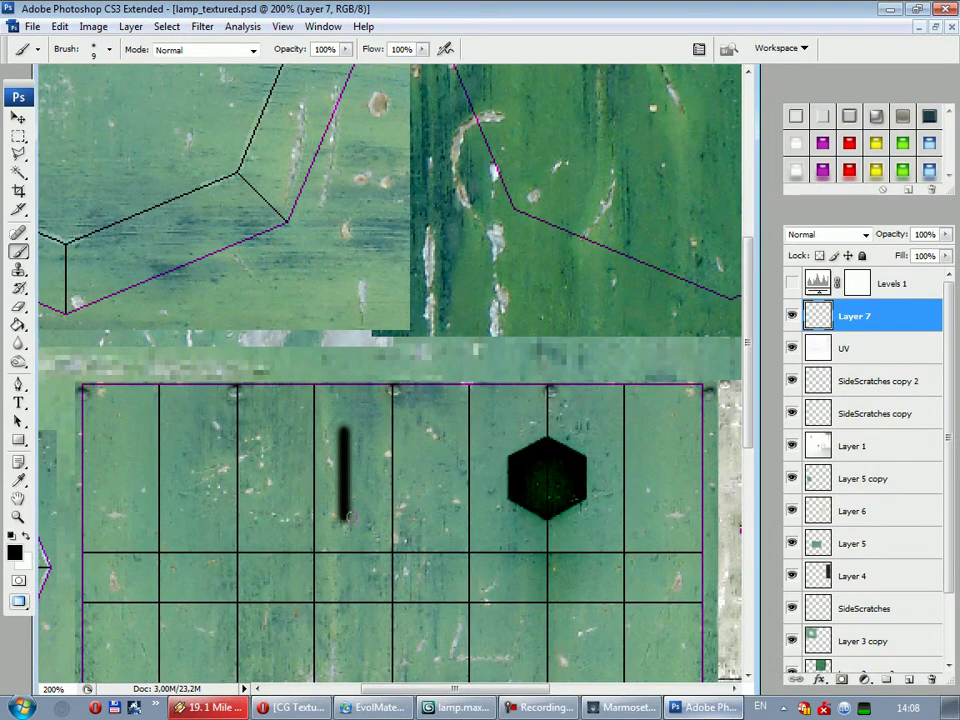
Scale the black vent stroke to about 69% and nudge it slightly higher
key("v")
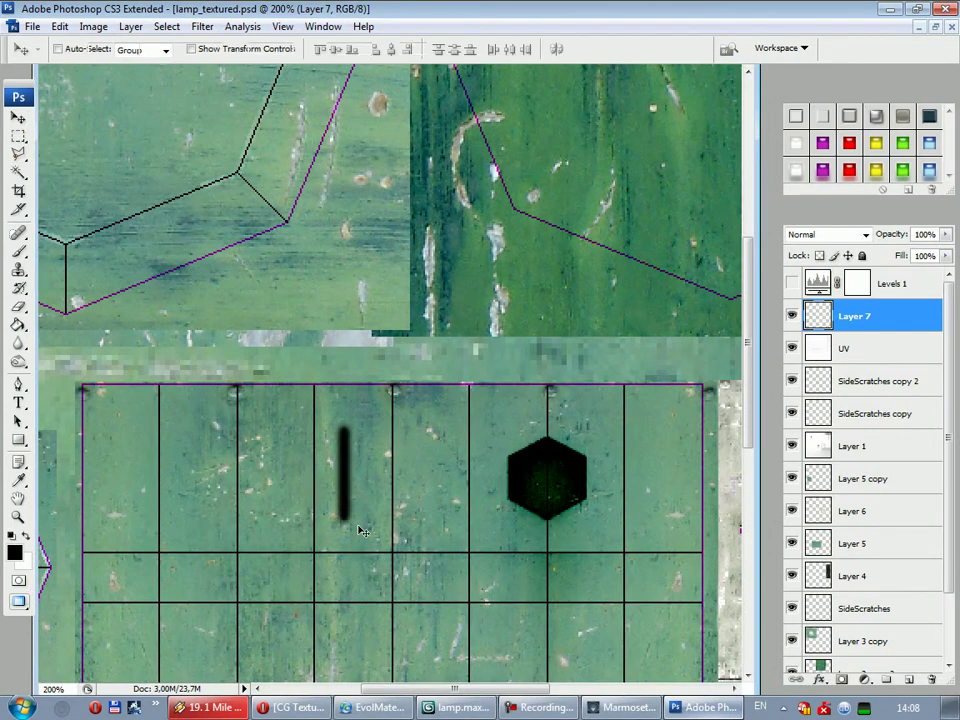
key("ctrl+t")
left_click_drag(350, 520, 352, 512, "alt+shift")
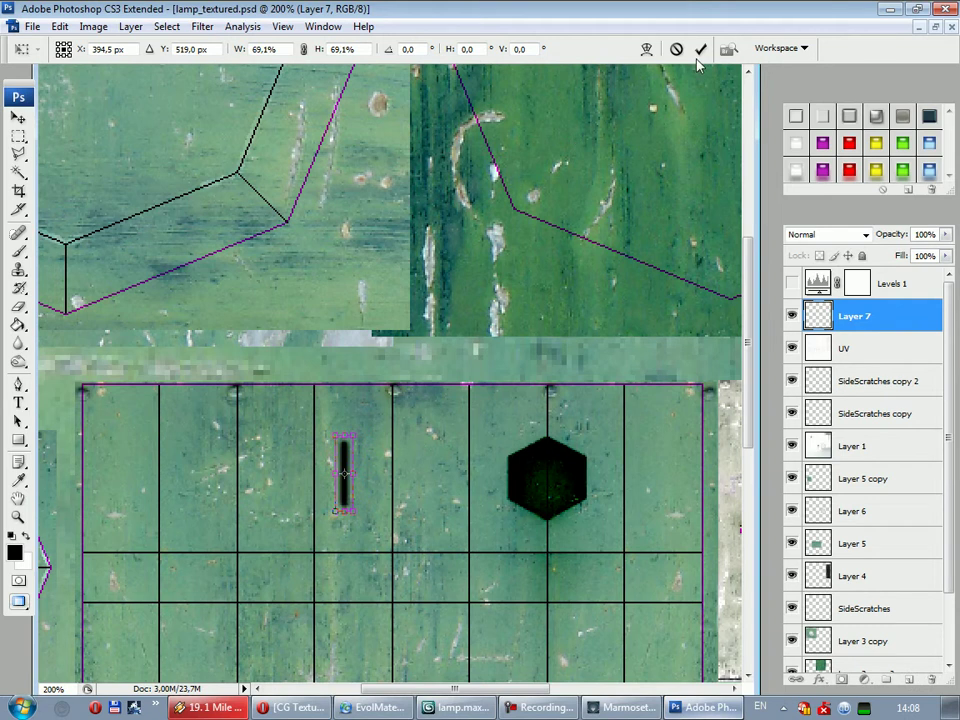
key("Return")
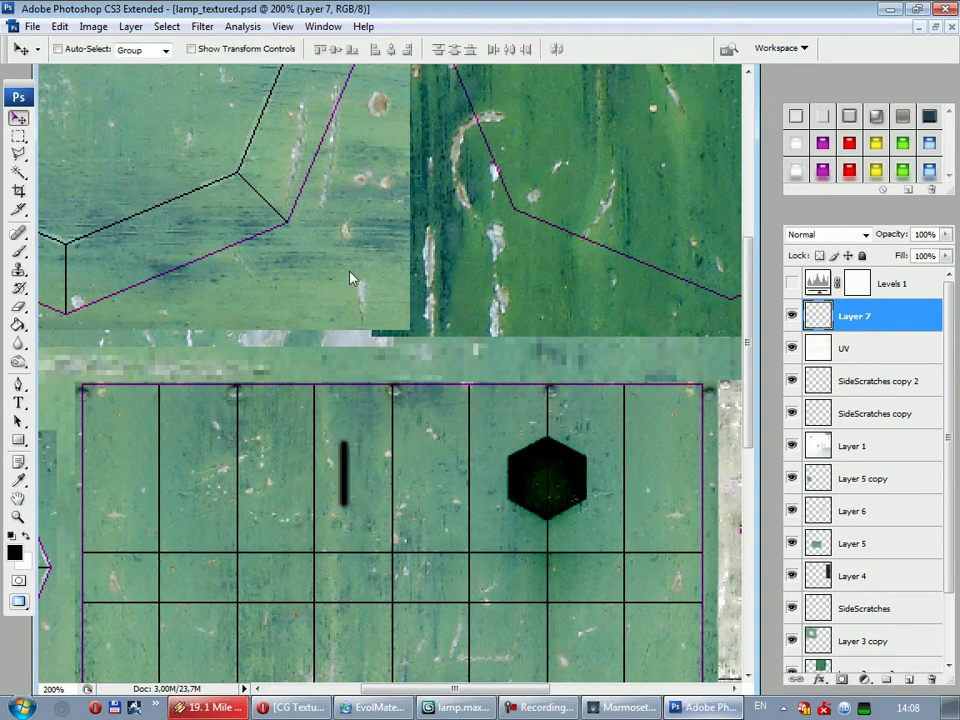
key("shift+Down")
key("shift+Down")
key("shift+Up")
key("shift+Up")
key("shift+Up")
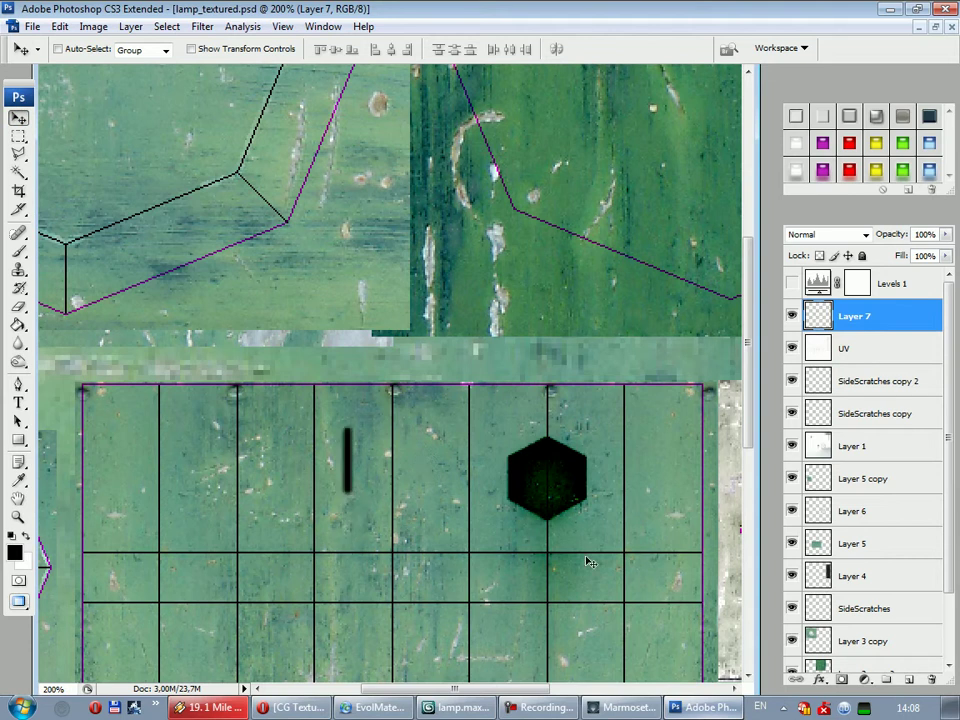
left_click(816, 681)
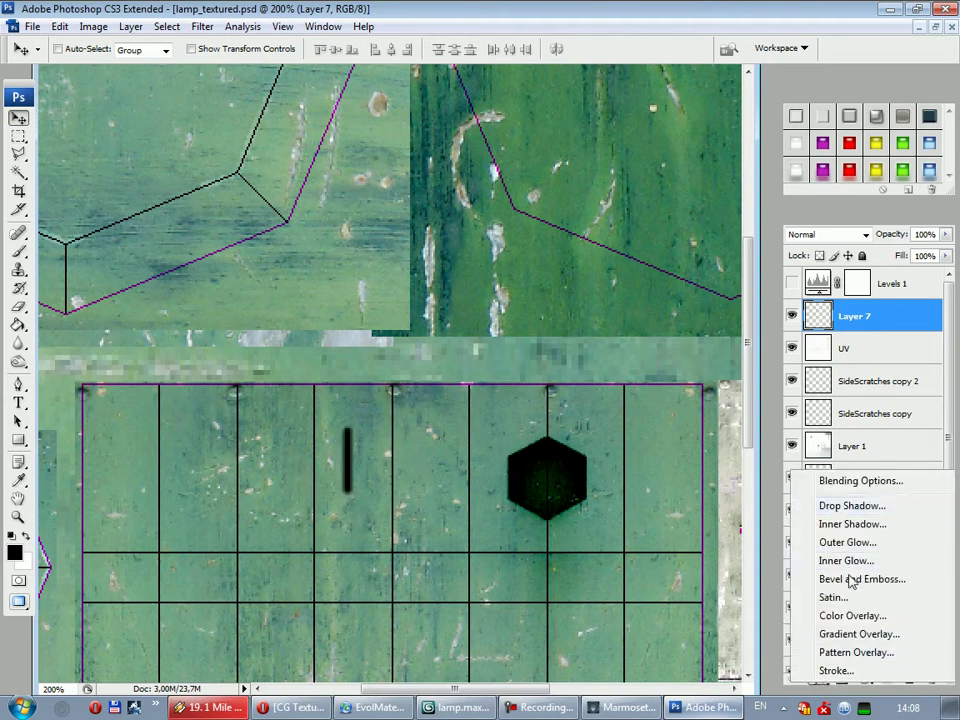
Give the vent slot an Outer Bevel with 1 px size and 0 softening
left_click(812, 578)
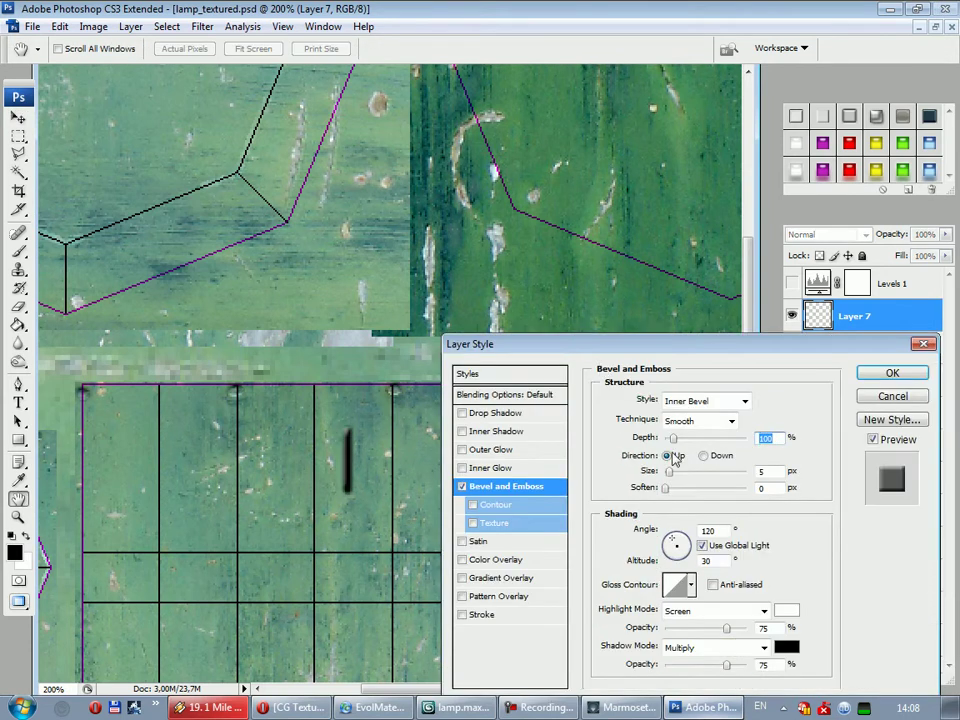
left_click(728, 401)
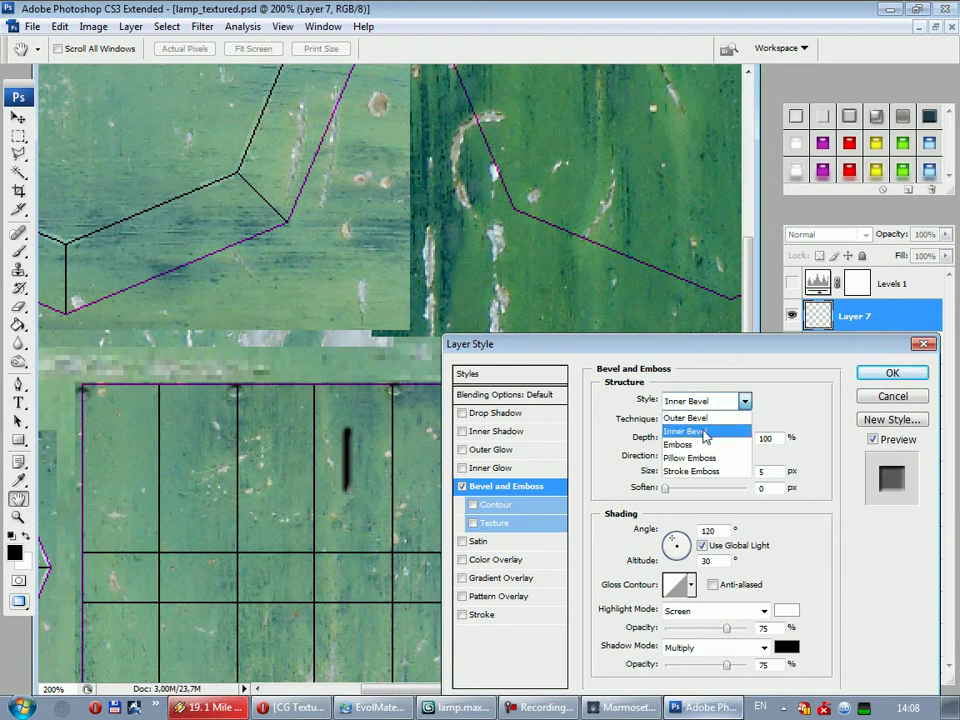
left_click(694, 420)
left_click_drag(673, 472, 645, 495)
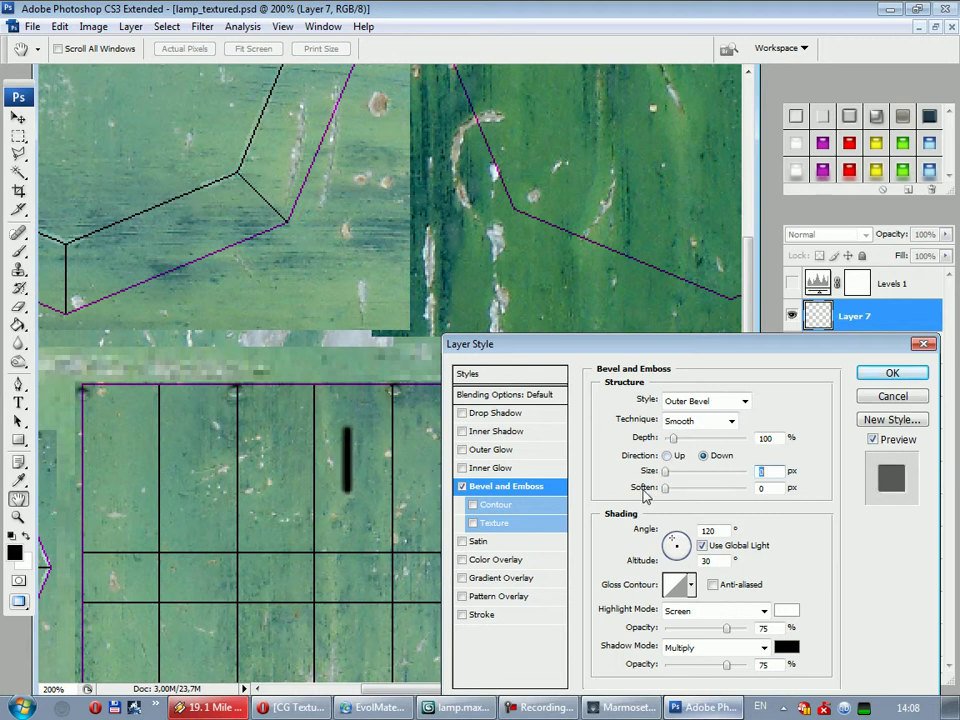
left_click_drag(667, 484, 748, 440)
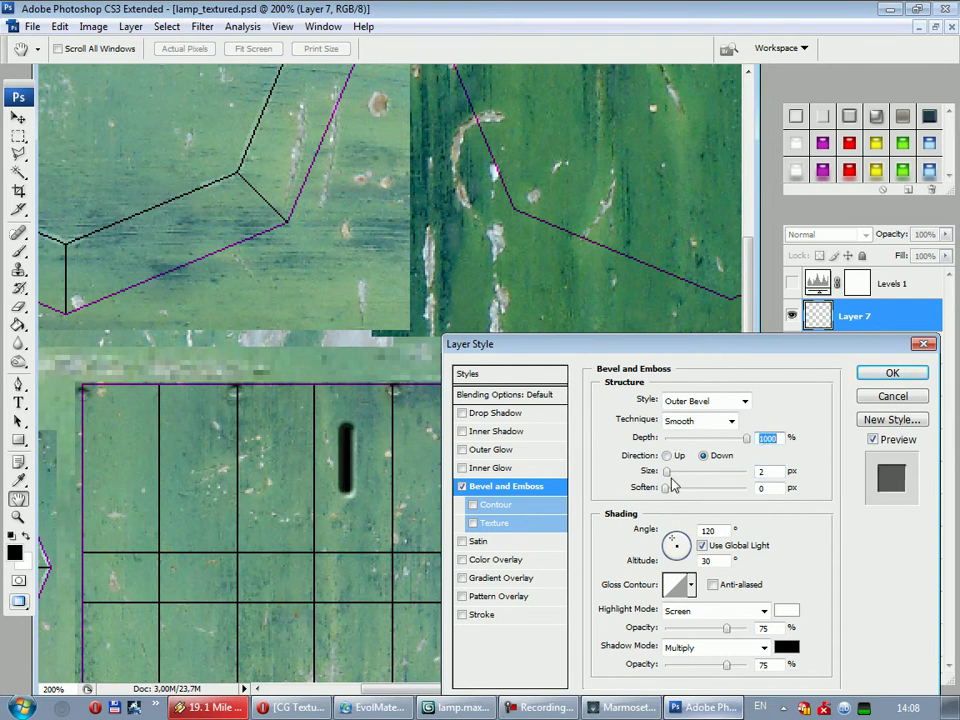
left_click_drag(670, 478, 665, 480)
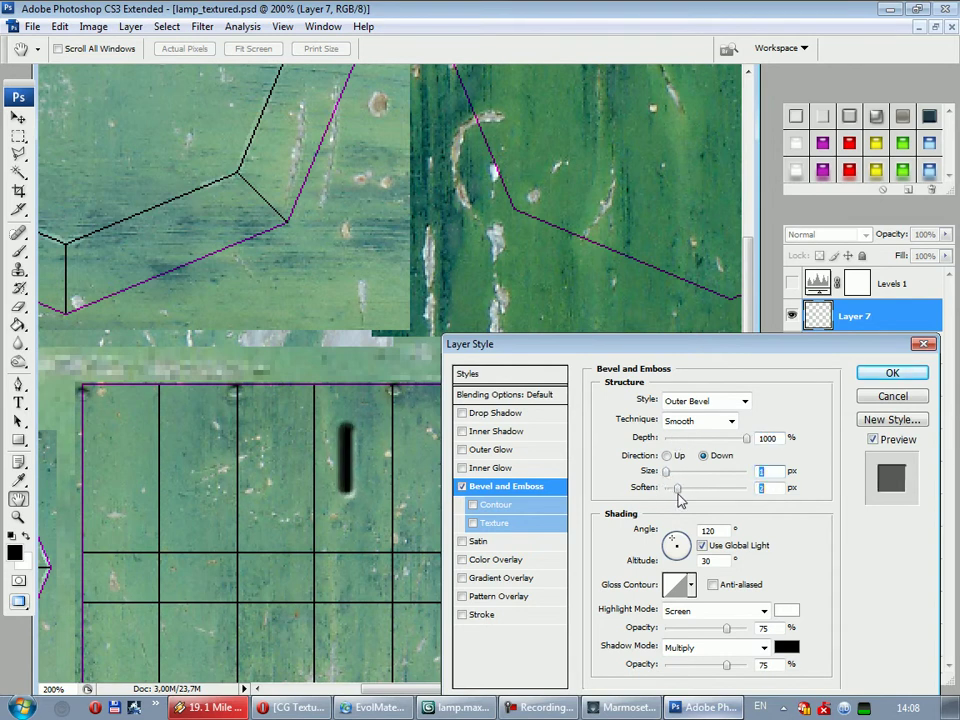
left_click(665, 492)
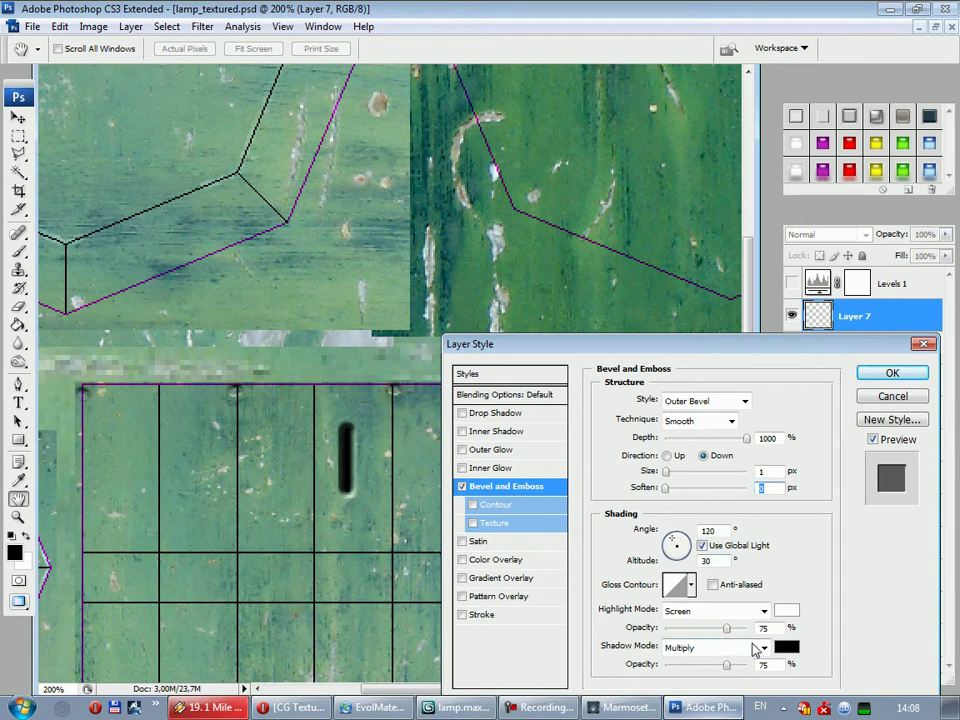
Set the bevel highlight to Overlay with higher opacity and the shadow to Color Burn with lower opacity
left_click(764, 611)
left_click(727, 418)
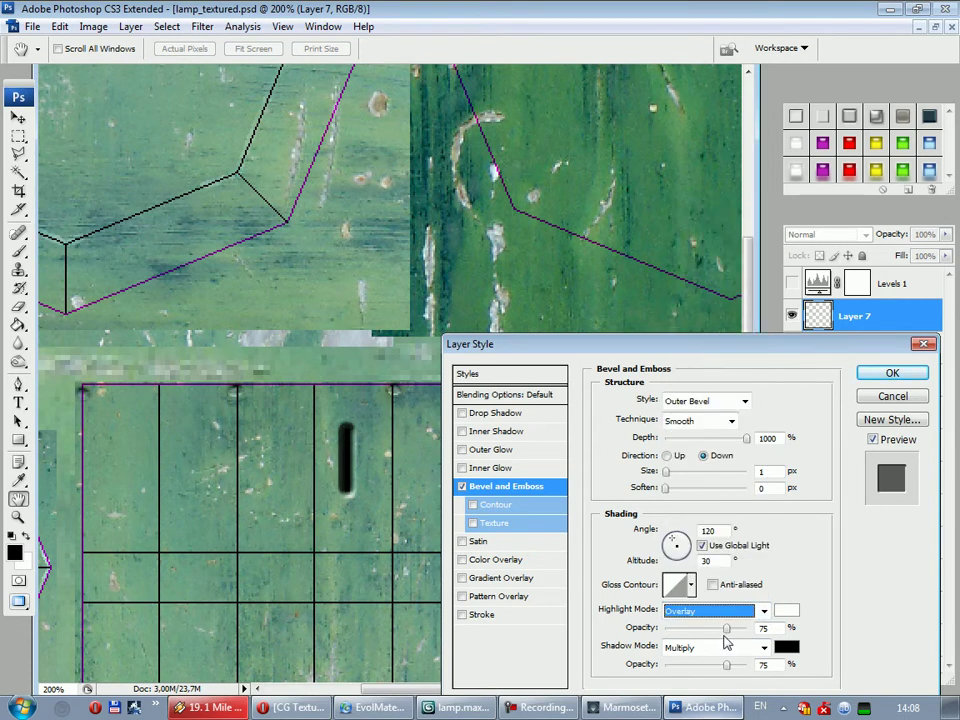
left_click_drag(729, 628, 752, 628)
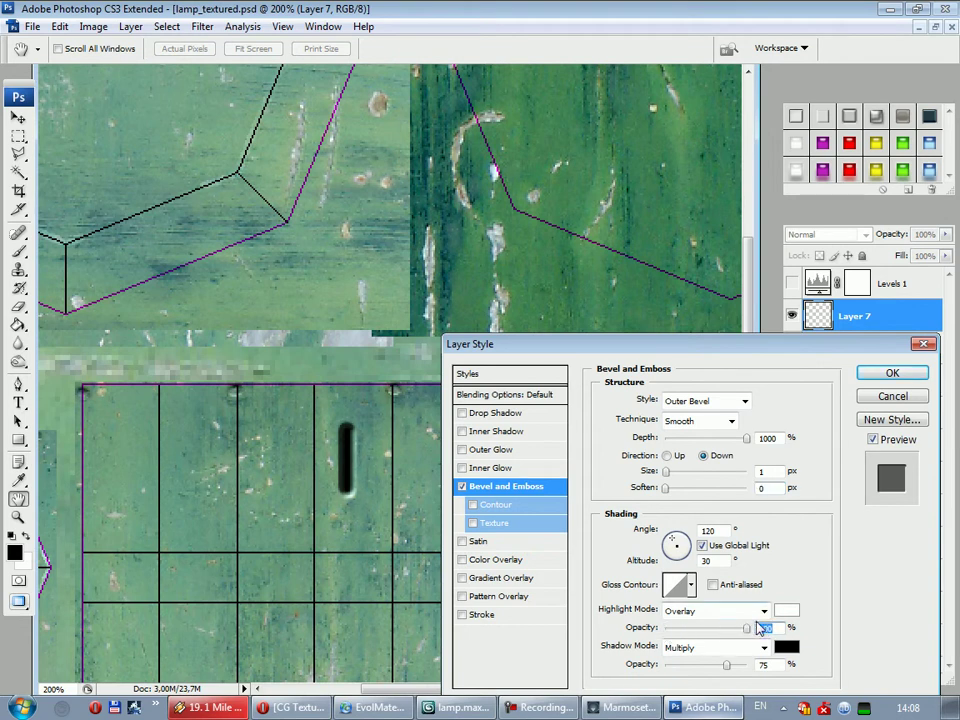
left_click(737, 648)
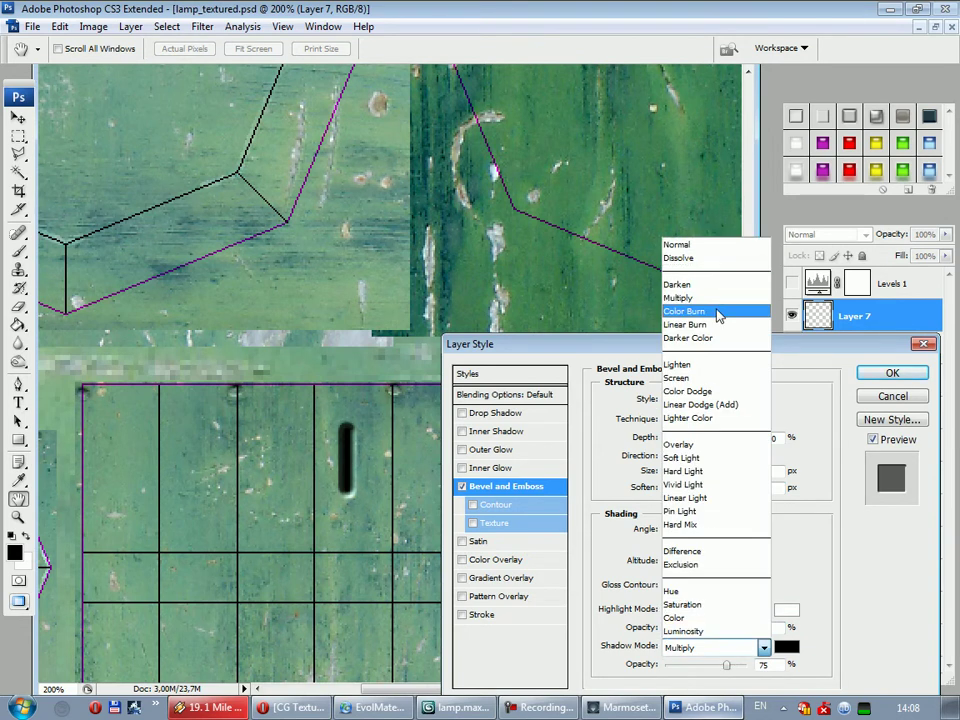
left_click(720, 311)
left_click_drag(726, 665, 706, 665)
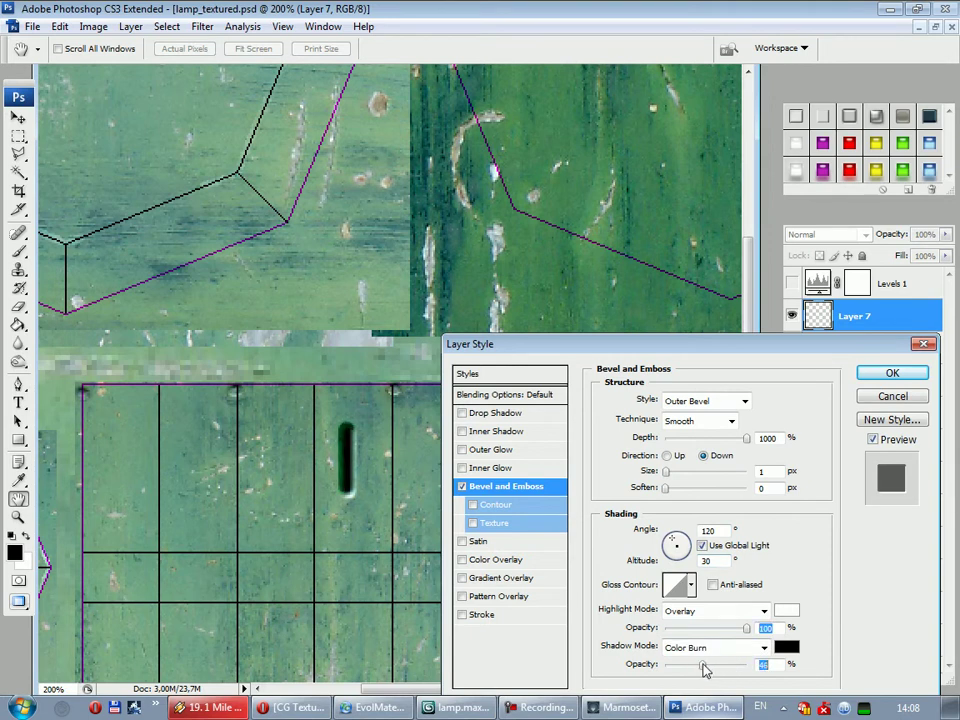
left_click(891, 373)
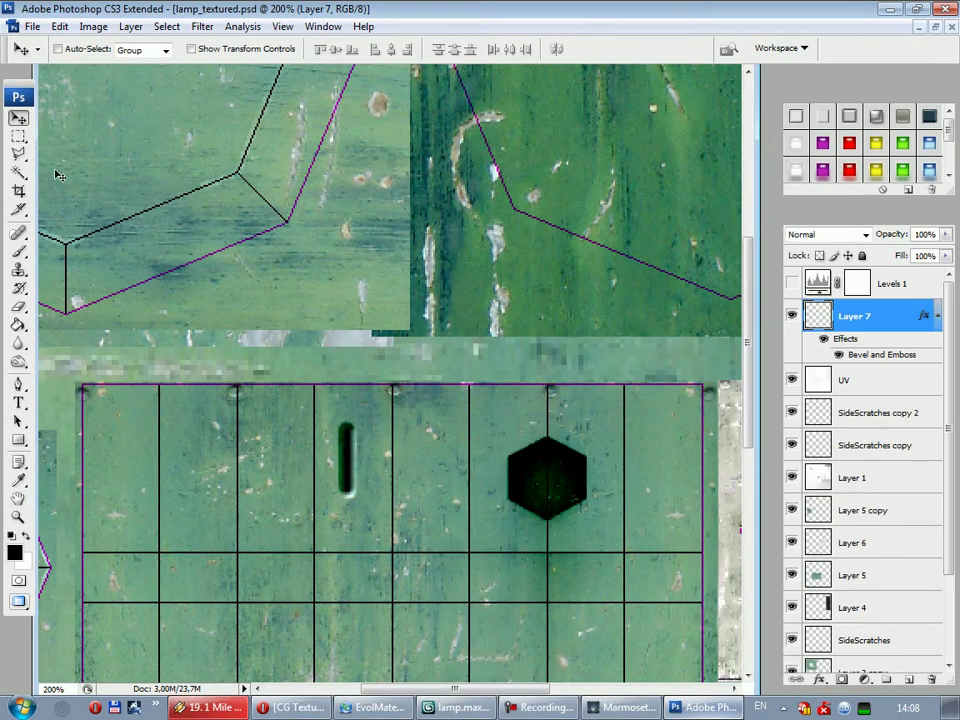
Cut away the vent slot's left edge and top end with rectangular selections
key("m")
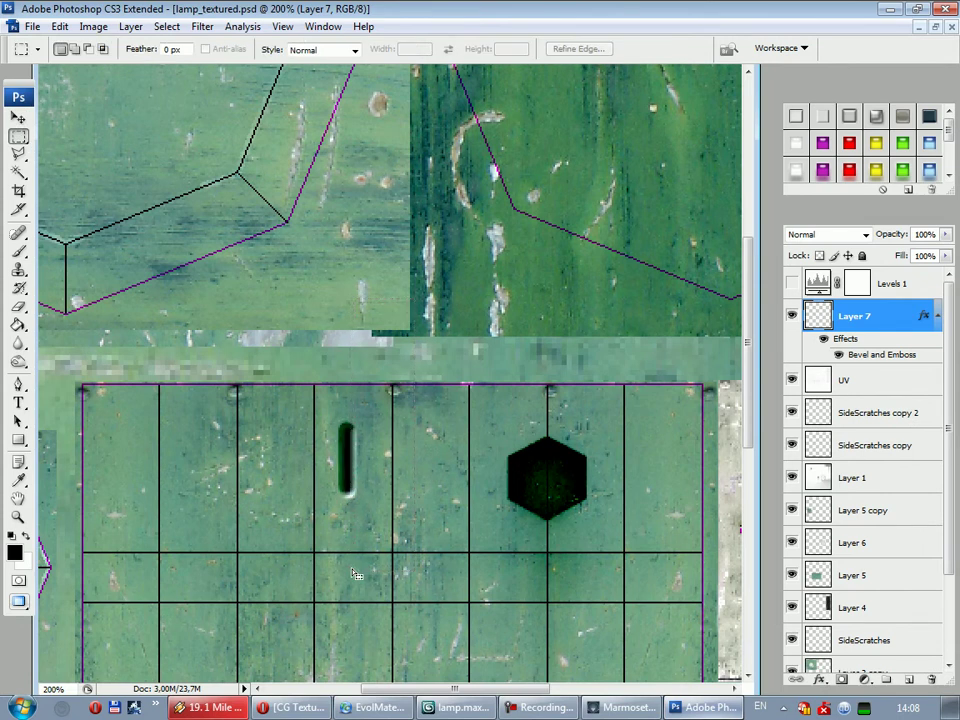
left_click_drag(295, 373, 345, 548)
key("Delete")
key("ctrl+Left")
key("ctrl+Left")
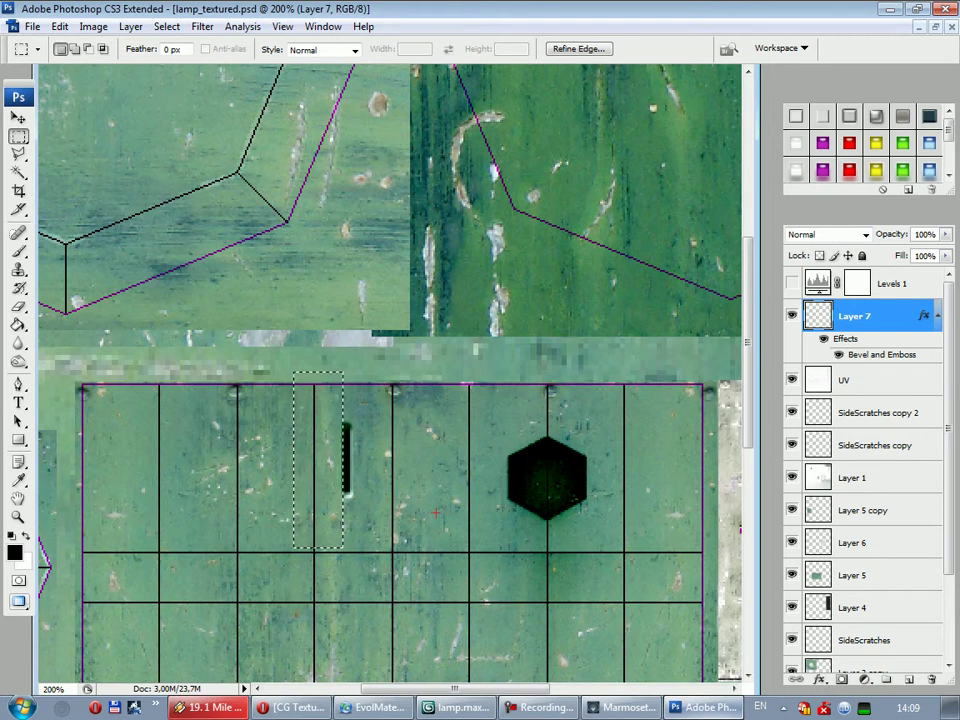
key("ctrl+d")
key("ctrl+d")
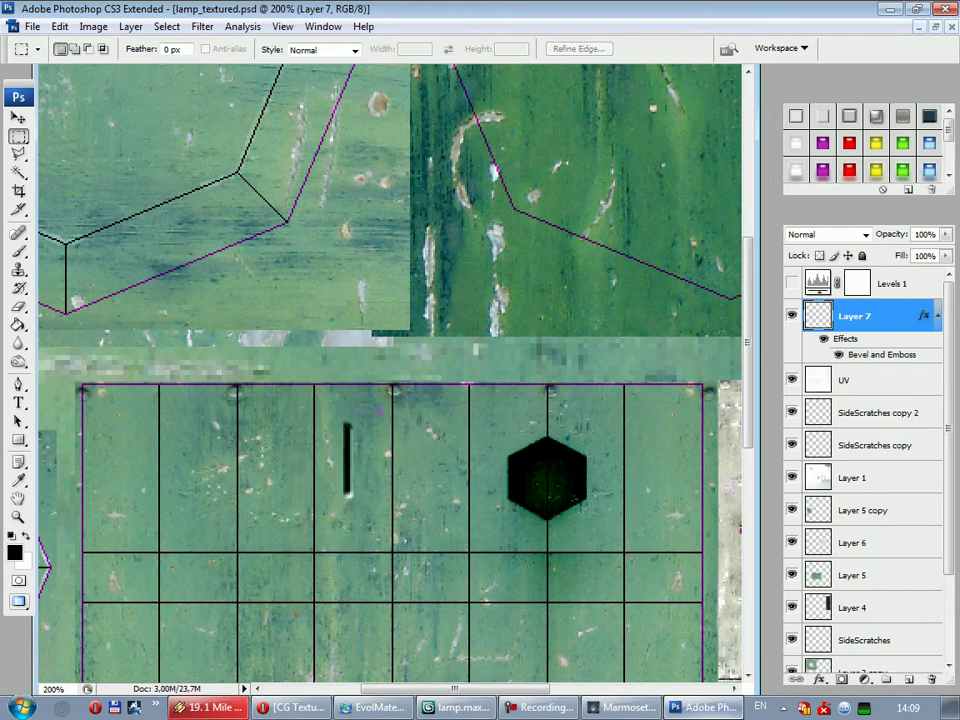
left_click_drag(384, 427, 298, 365)
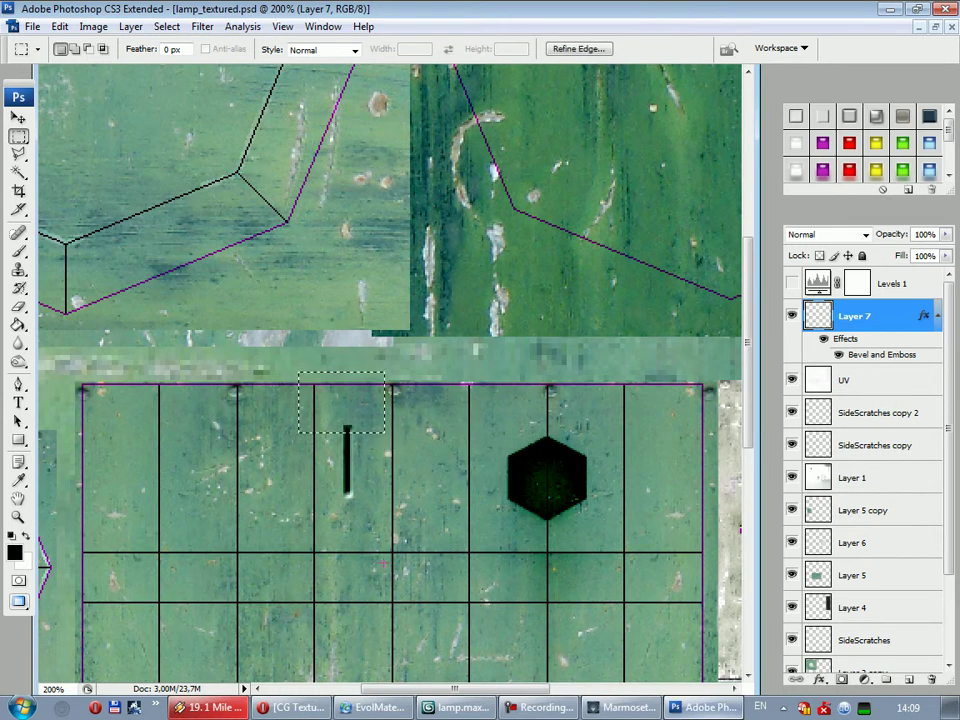
key("ctrl+d")
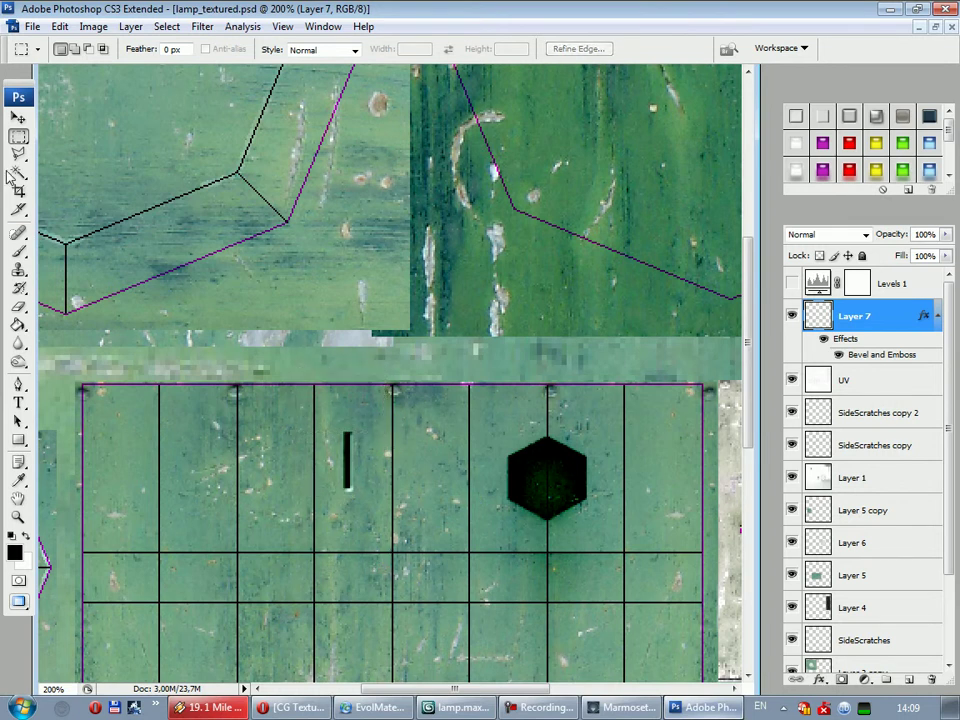
Zoom in on the vent slot and add a new empty Layer 8
left_click(18, 118)
key("ctrl+plus")
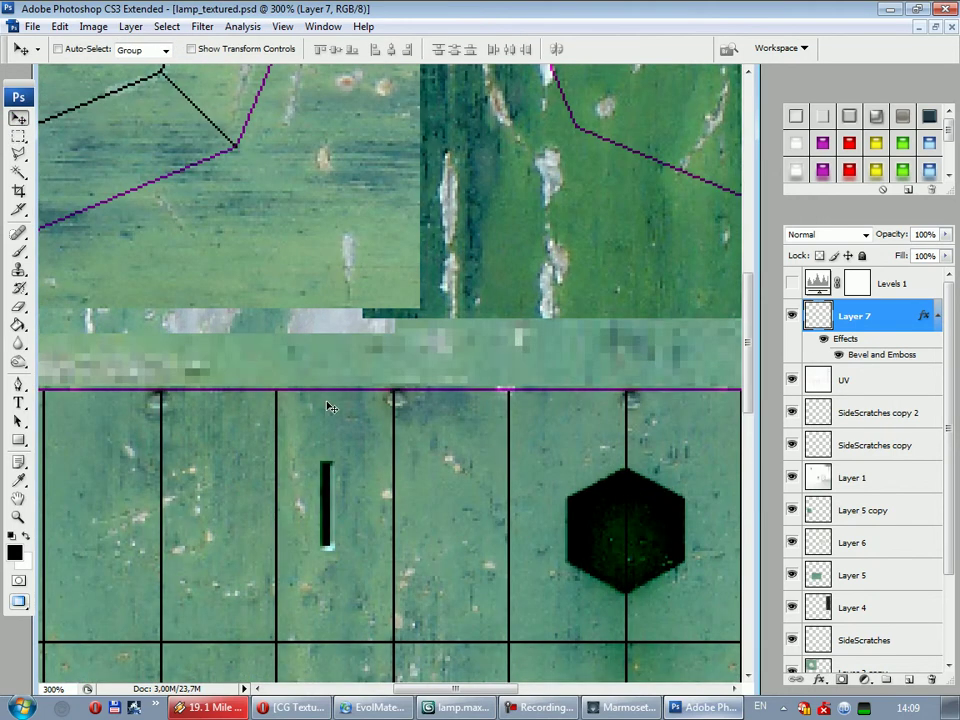
right_click(896, 316)
key("Escape")
left_click(908, 679)
Merge Layer 7 into Layer 8, keeping the slot at its original size
left_click(870, 349, "ctrl")
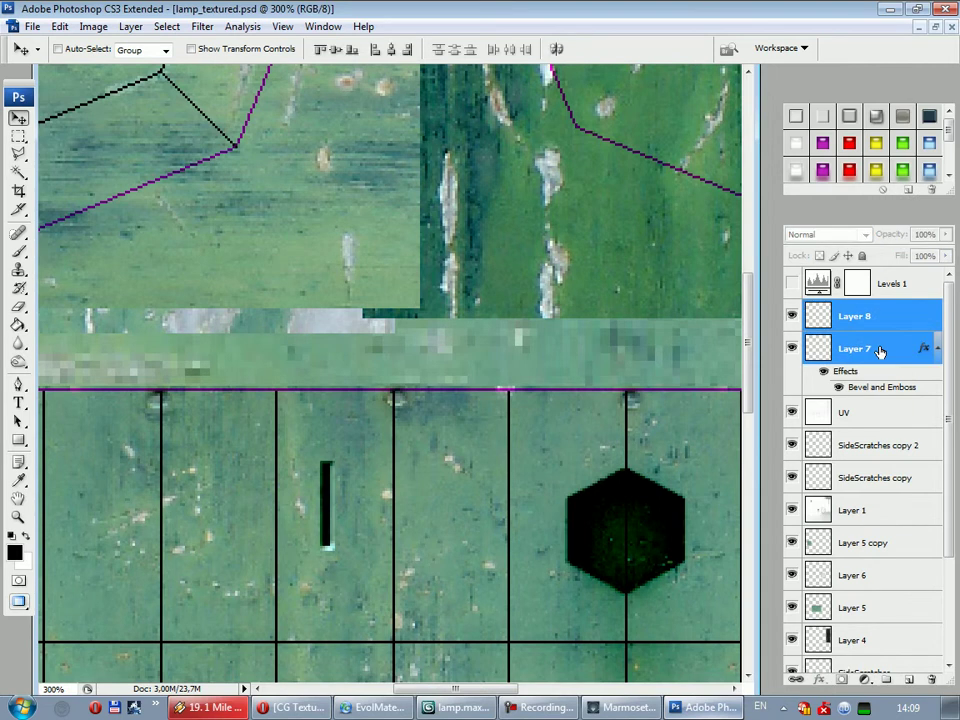
key("ctrl+e")
key("ctrl+t")
mouse_move(332, 551)
left_mouse_down("alt+shift")
mouse_move(331, 535)
mouse_move(306, 564)
mouse_move(362, 568)
mouse_move(347, 566)
left_mouse_up("alt+shift")
key("Escape")
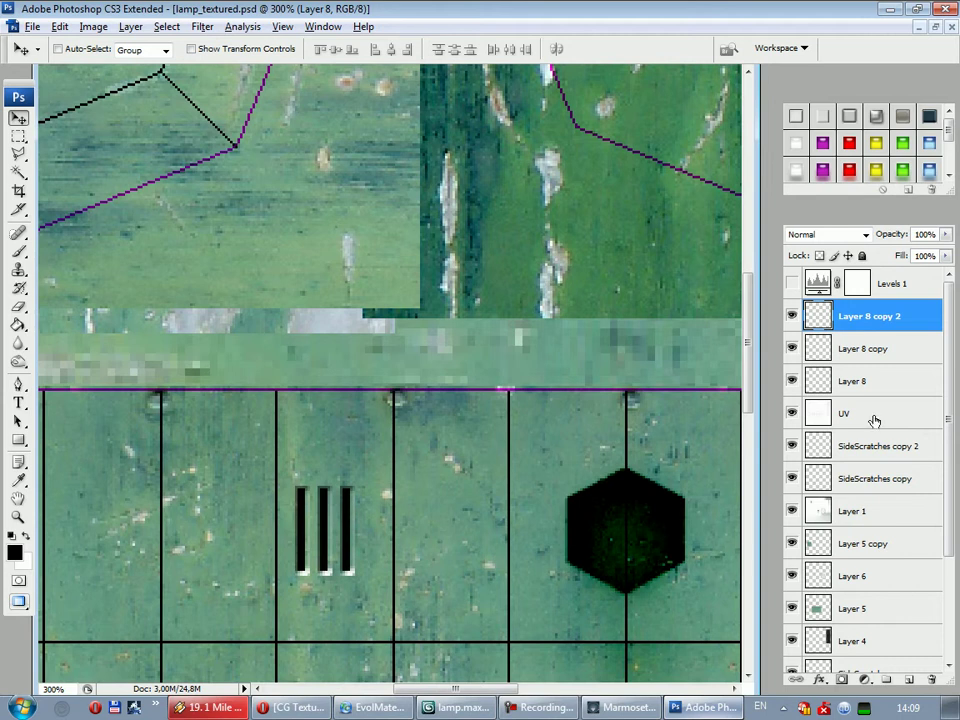
Merge the three slot layers, move them 12 px right, hide the UV wireframe, and switch to Marmoset
left_click(852, 381, "shift")
key("ctrl+e")
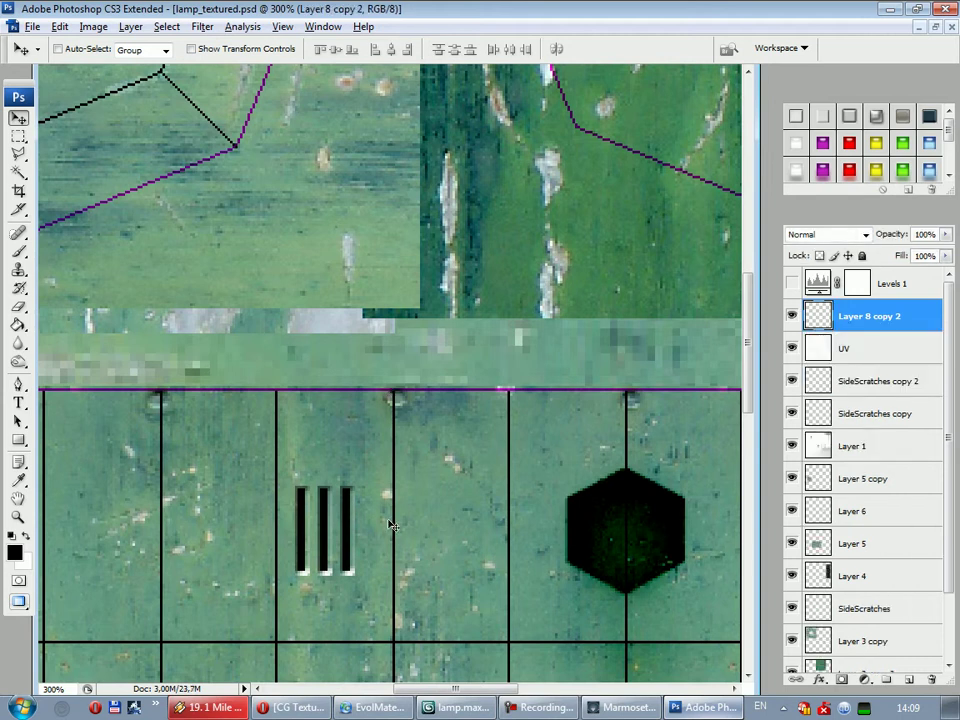
left_click_drag(397, 524, 409, 525)
key("ctrl+minus")
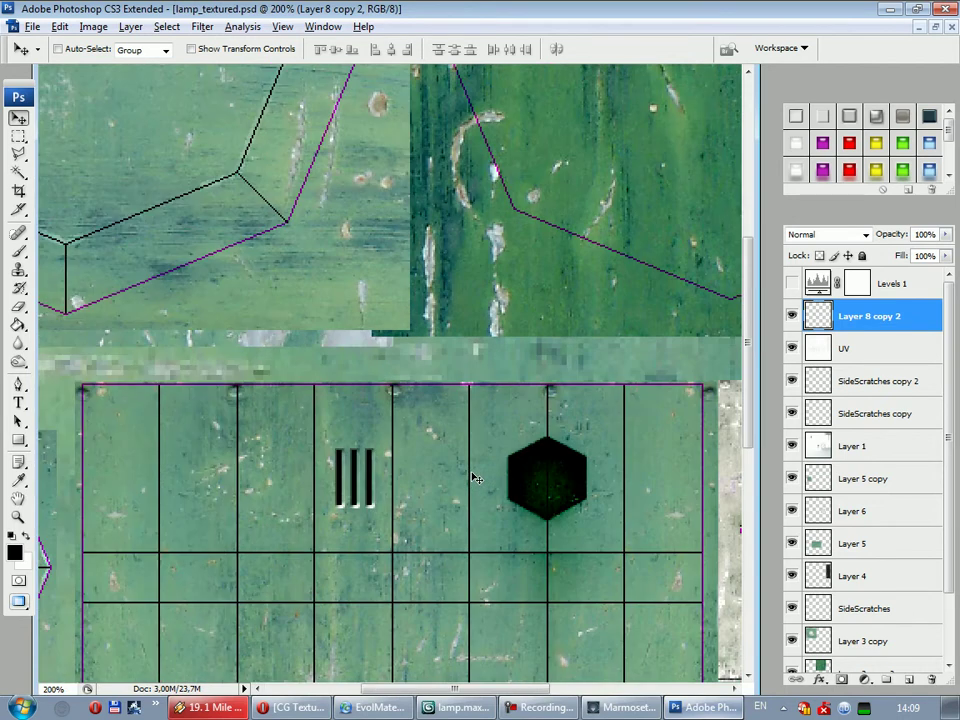
key("ctrl+minus")
left_click(792, 348)
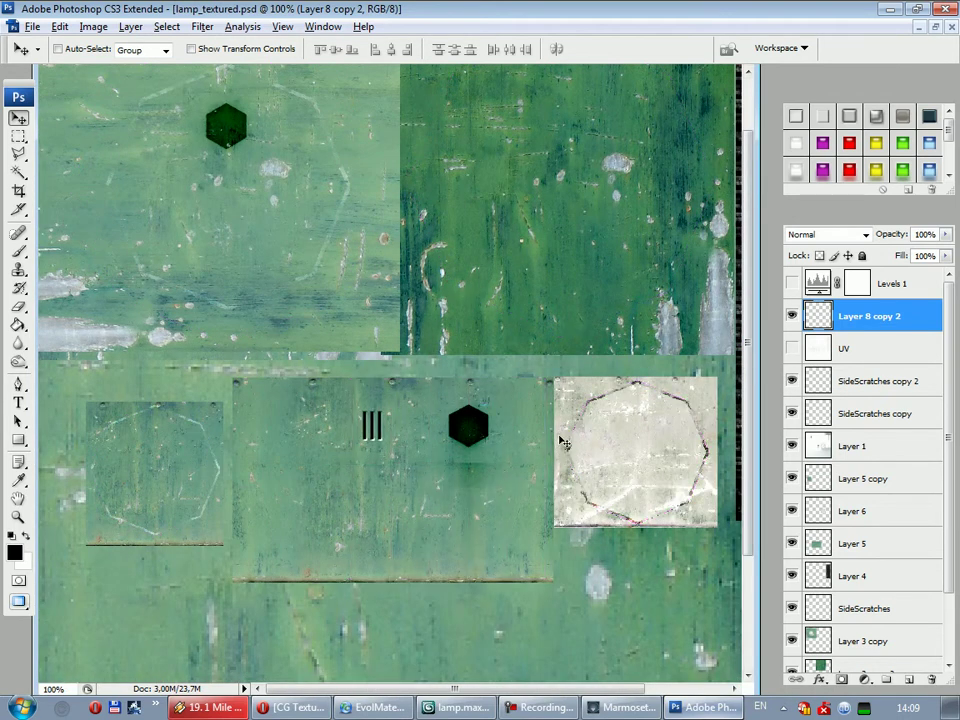
left_click(614, 709)
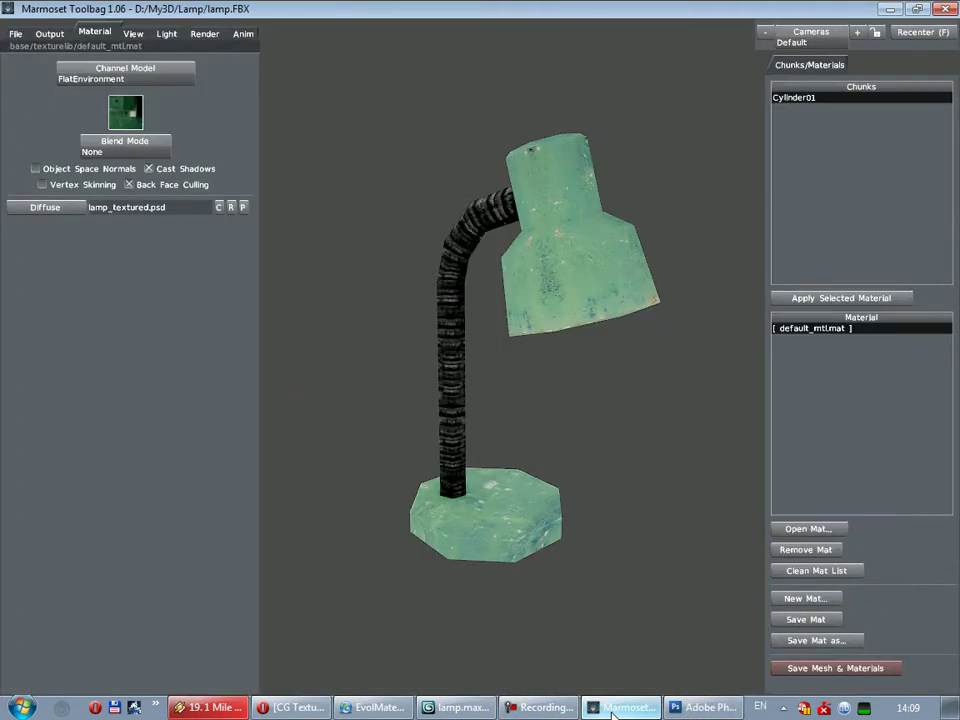
Orbit the lamp to inspect the three vents on its shade, then go back to Photoshop
mouse_move(639, 576)
left_mouse_down()
mouse_move(399, 570)
mouse_move(433, 590)
mouse_move(480, 591)
mouse_move(437, 594)
left_mouse_up()
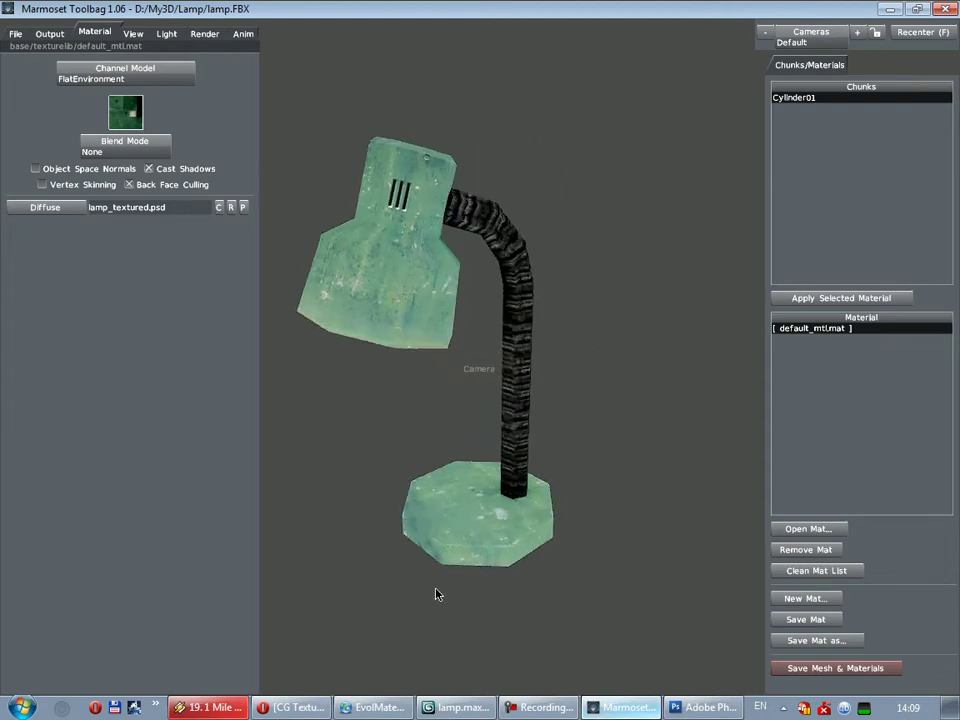
left_click(703, 707)
Reshape the vent bars to about 61% width and 139% height, with the UV layout visible
key("ctrl+t")
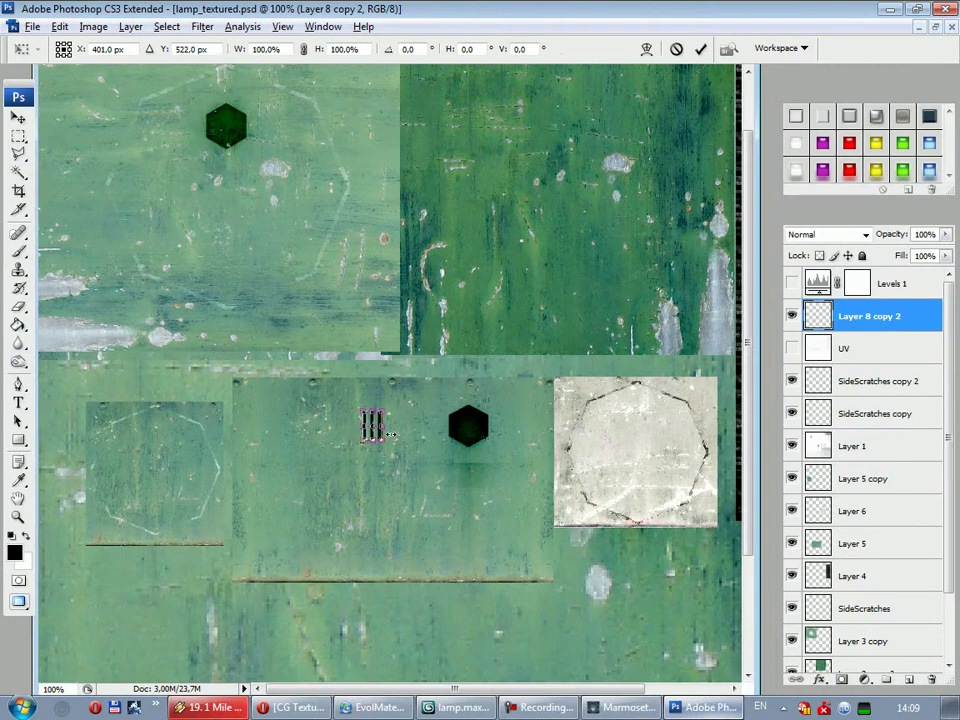
key("ctrl+plus")
key("ctrl+plus")
left_click_drag(373, 530, 361, 526, "alt")
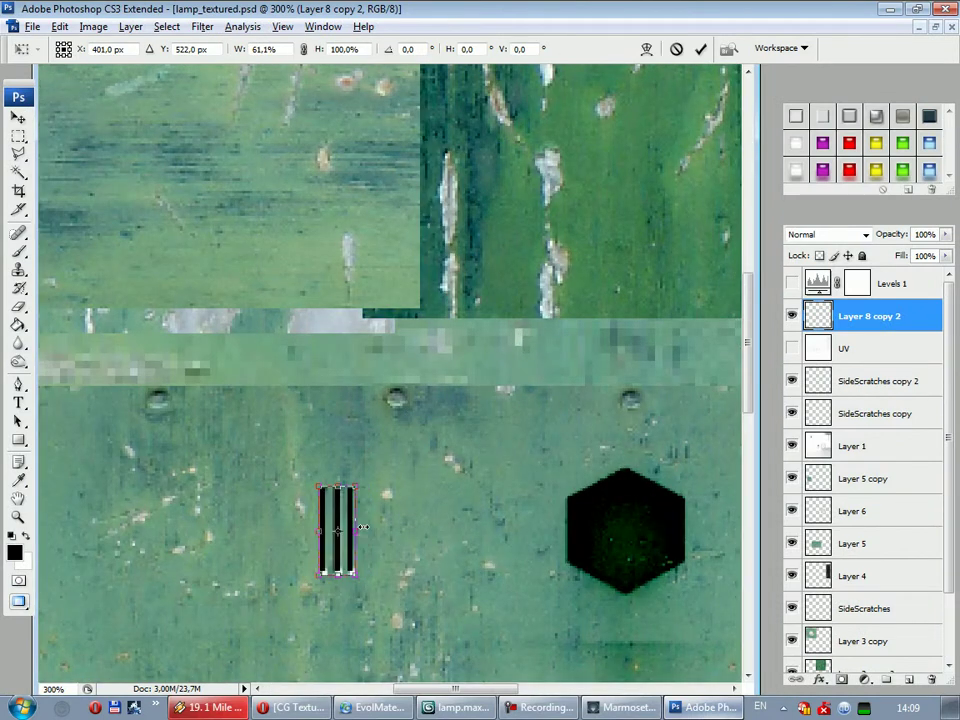
left_click_drag(338, 486, 343, 476, "alt")
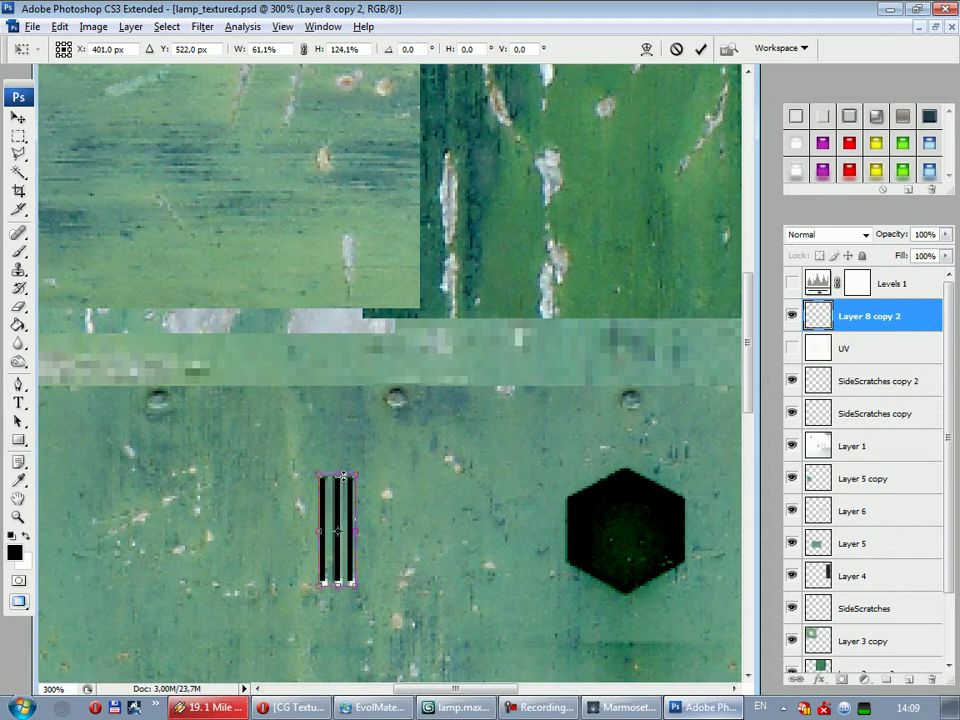
left_click(698, 49)
left_click(792, 348)
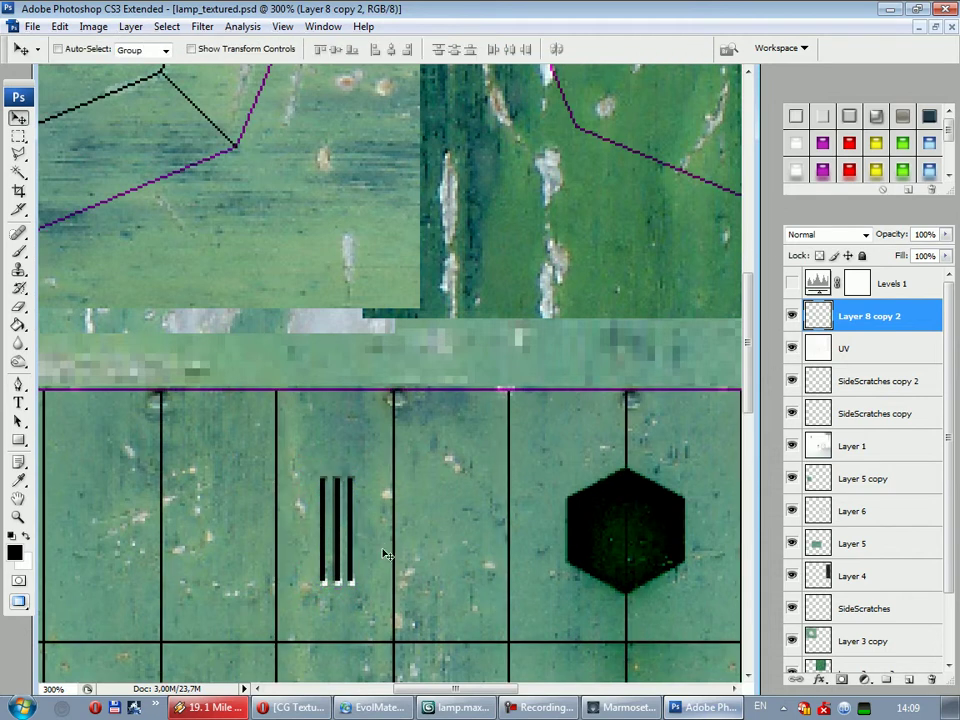
key("Right")
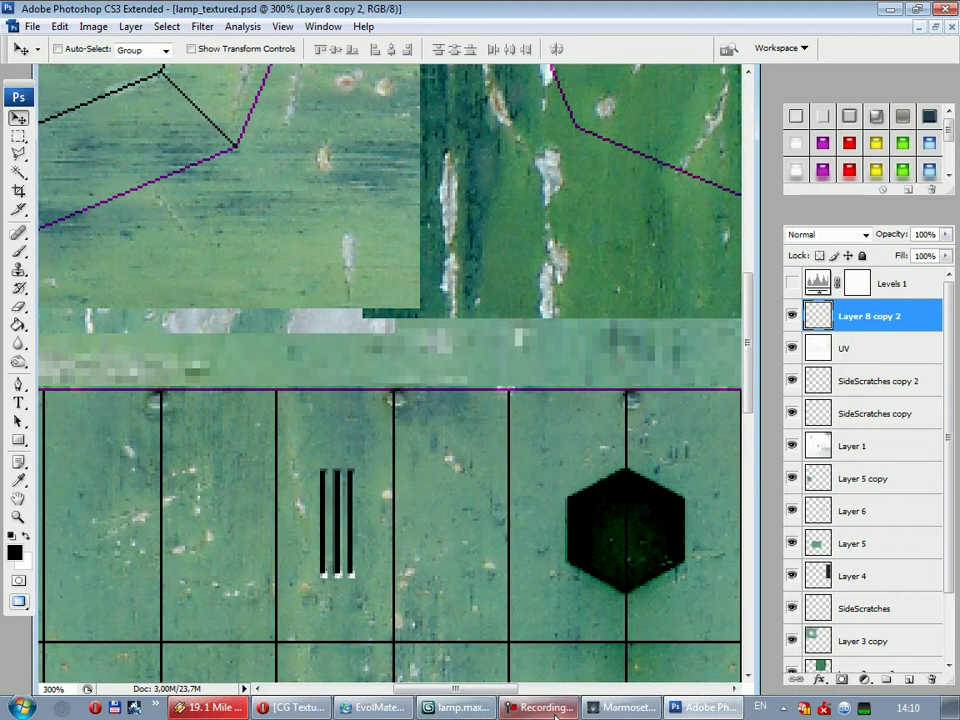
Raise the vent bars on the texture, checking their placement on the lamp in Marmoset
left_click(620, 707)
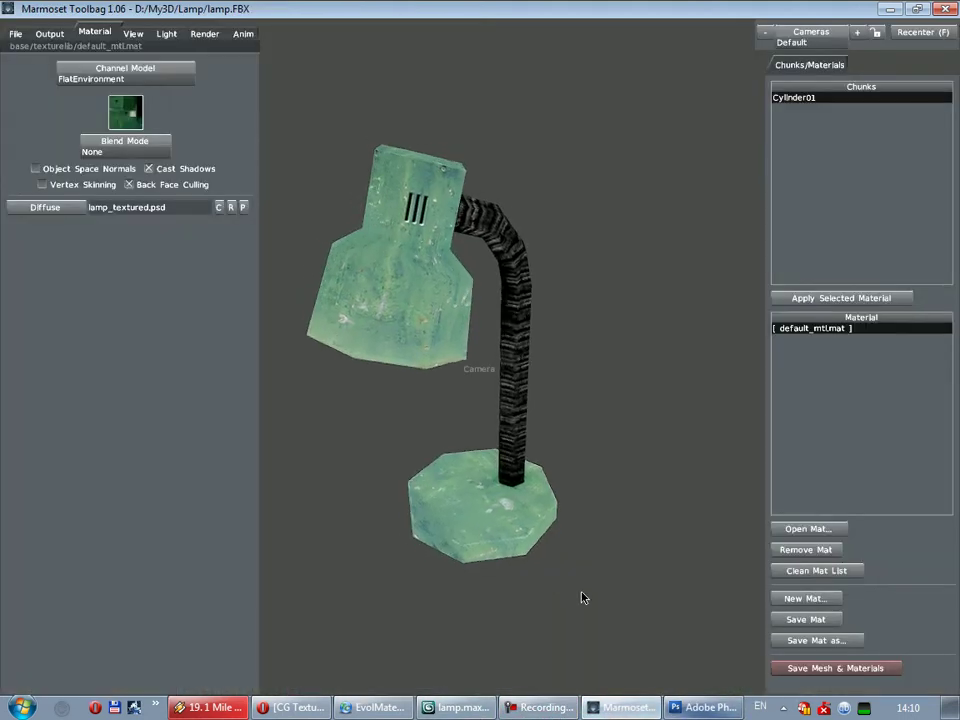
left_click_drag(581, 598, 572, 574)
key("alt+Tab")
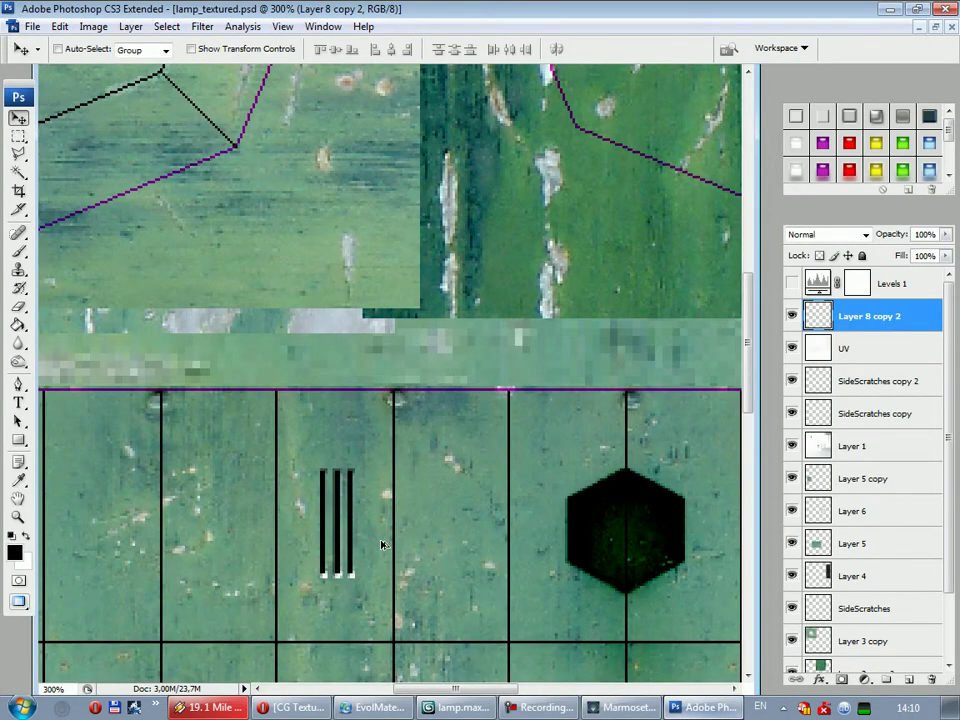
left_click_drag(381, 544, 379, 527)
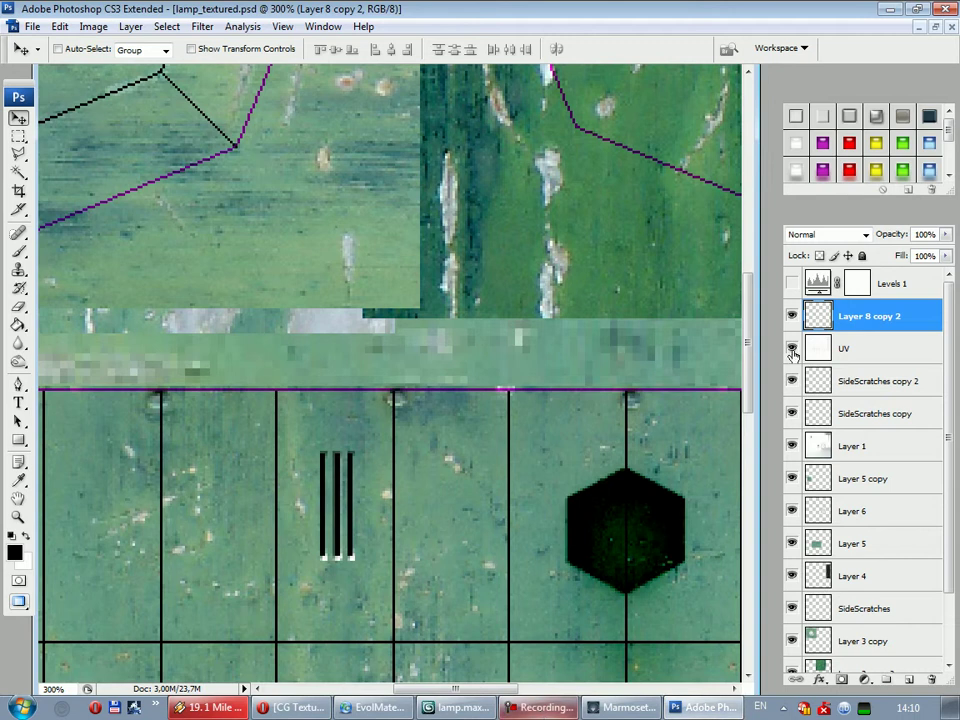
left_click(605, 712)
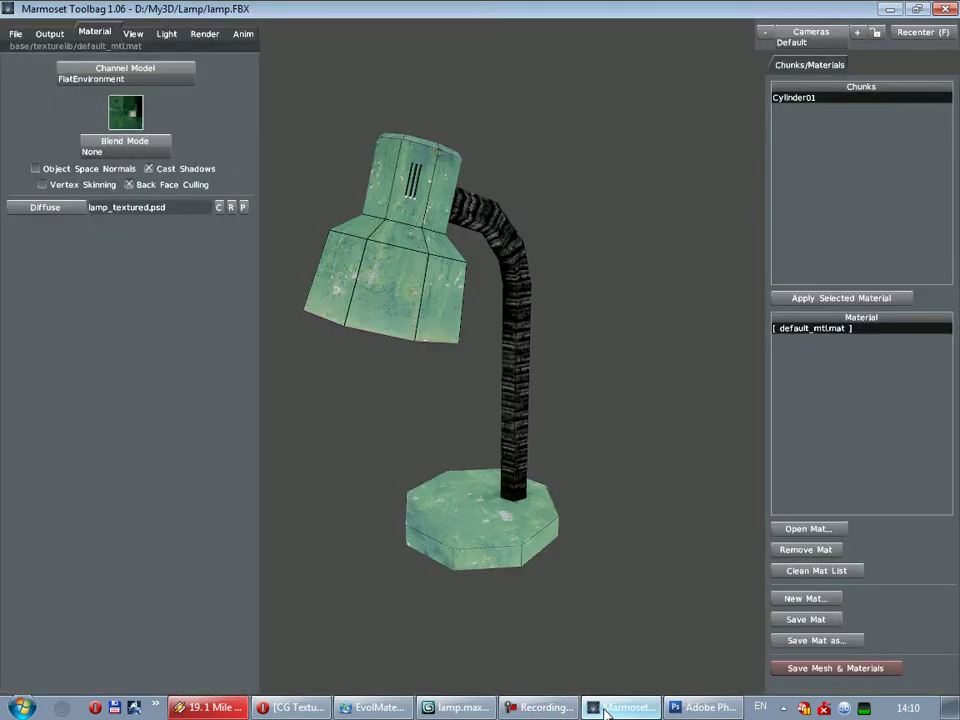
left_click_drag(353, 385, 380, 392)
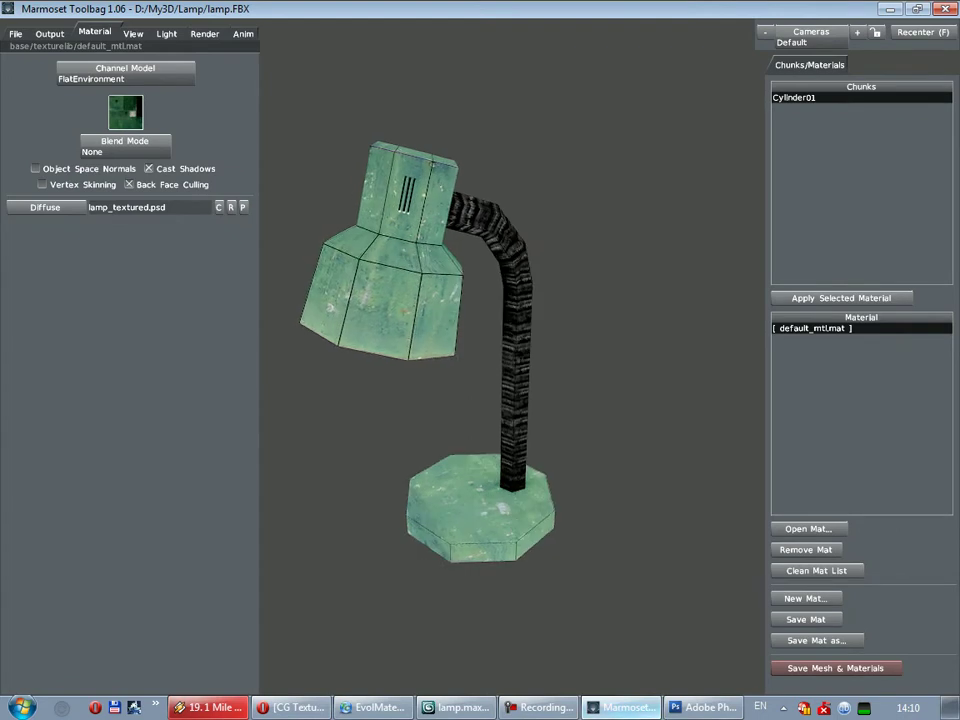
key("alt+Tab")
Widen the vent bars to about 142.9%
key("ctrl+t")
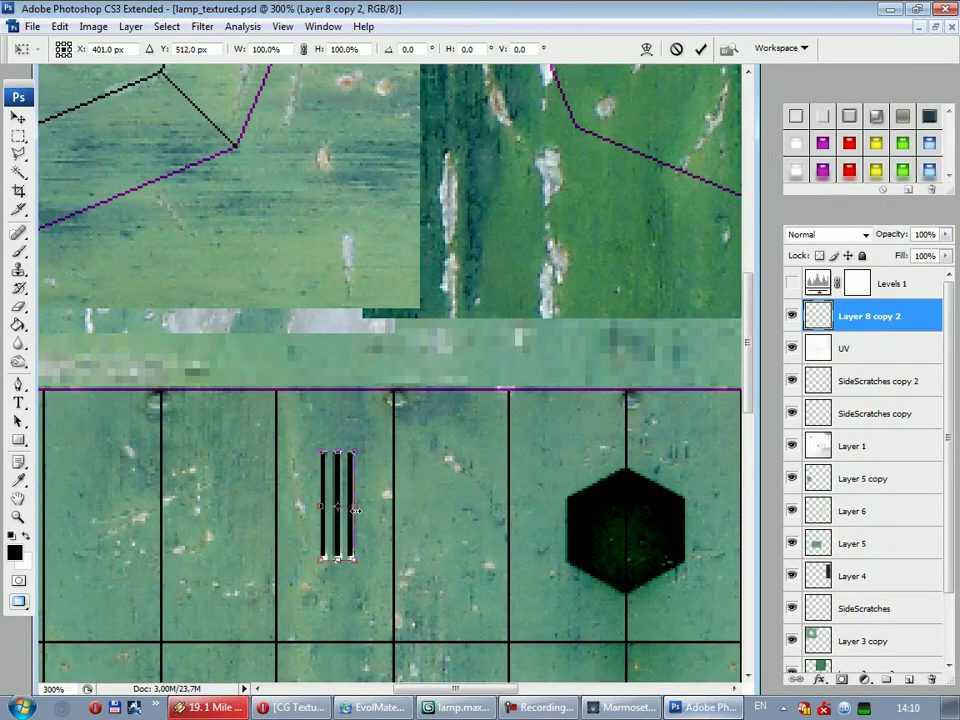
left_click_drag(356, 510, 362, 508, "alt")
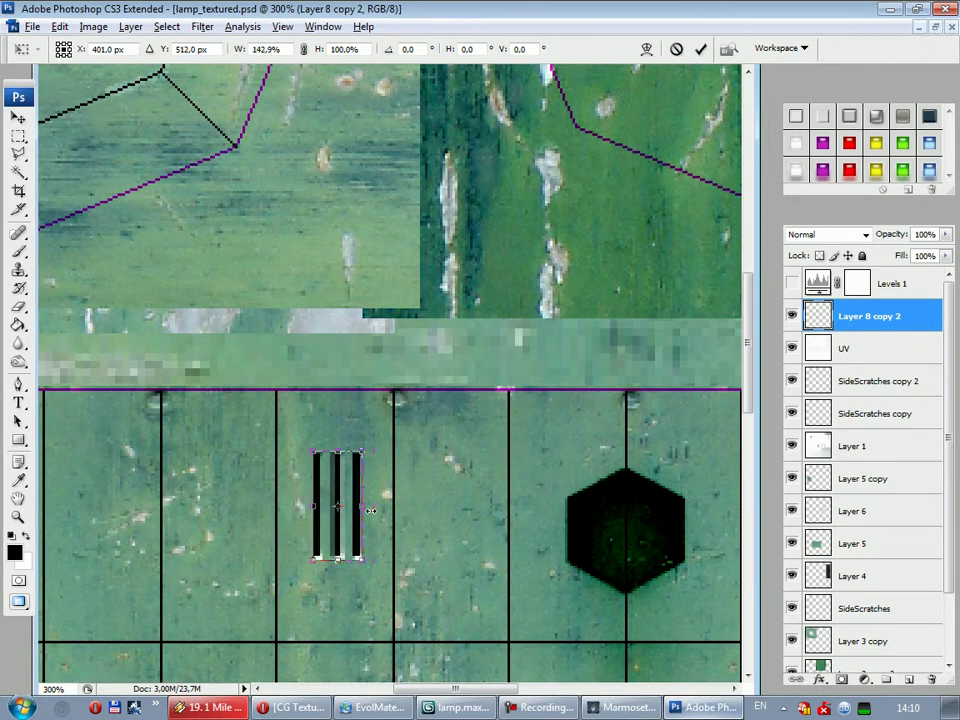
left_click(701, 48)
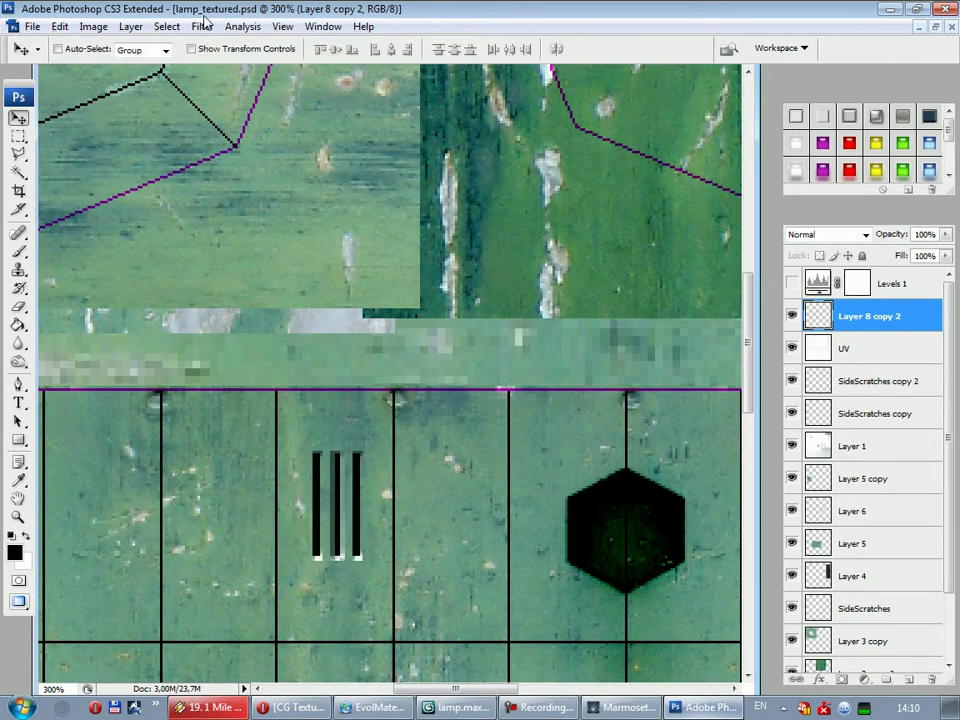
Blur the vent bars 0.5 px, blend them as Overlay, and keep a hidden duplicate layer
left_click(202, 26)
left_click(439, 255)
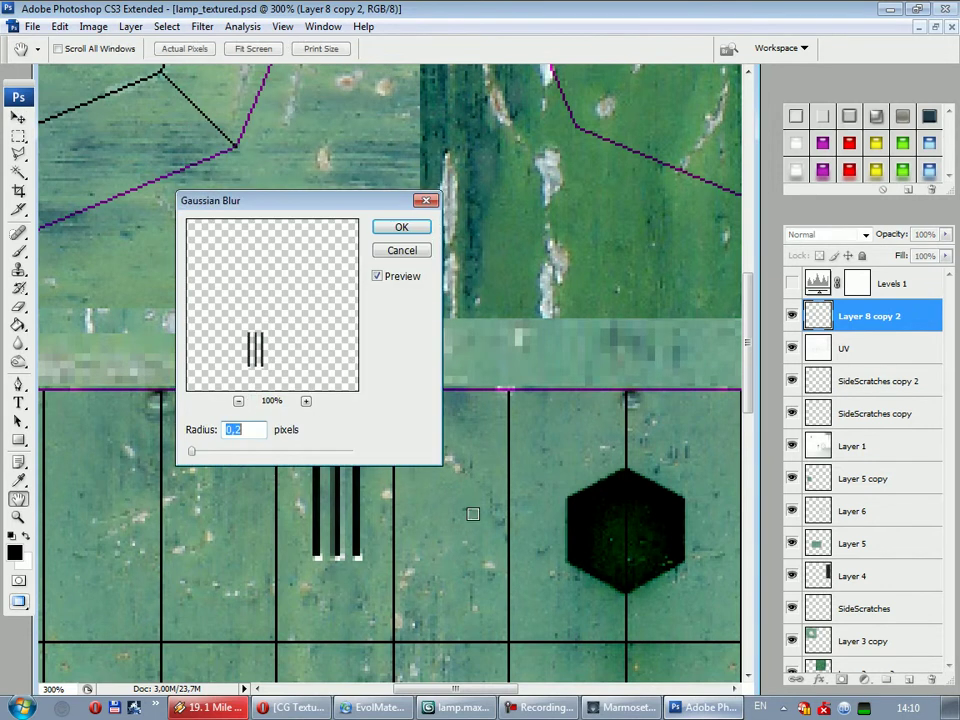
mouse_move(191, 456)
left_mouse_down()
mouse_move(184, 451)
mouse_move(191, 456)
left_mouse_up()
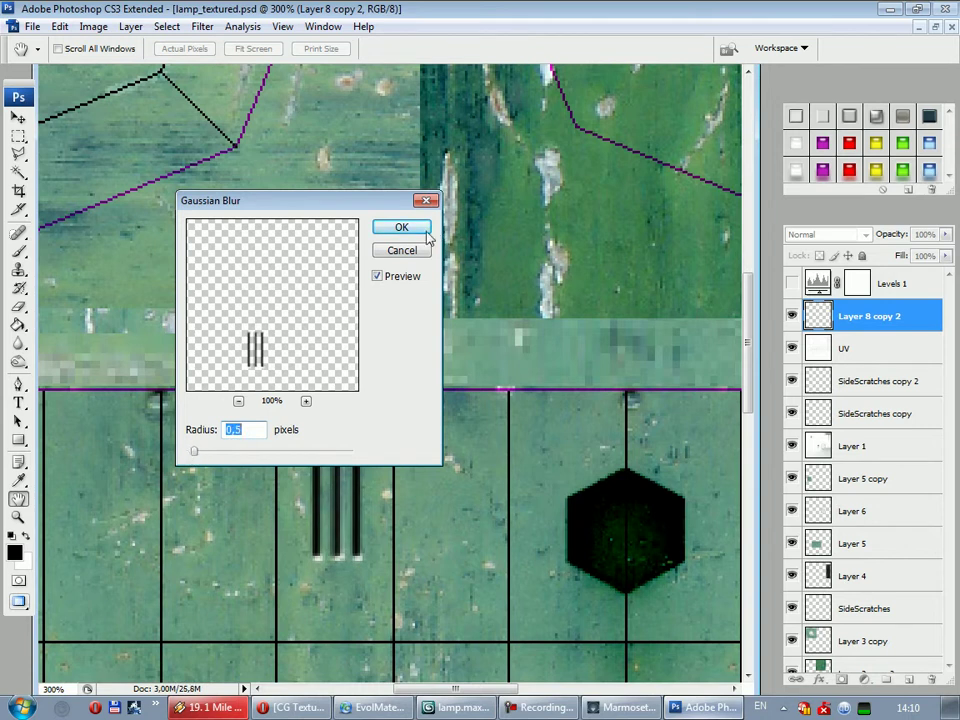
left_click(401, 228)
left_click(836, 236)
left_click(805, 449)
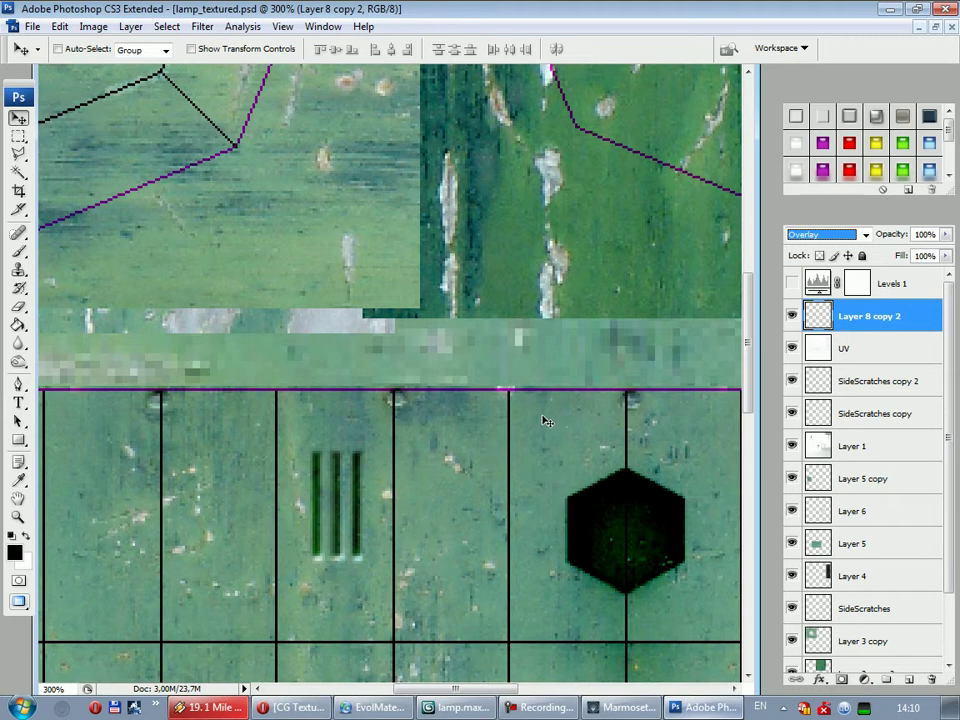
key("ctrl+j")
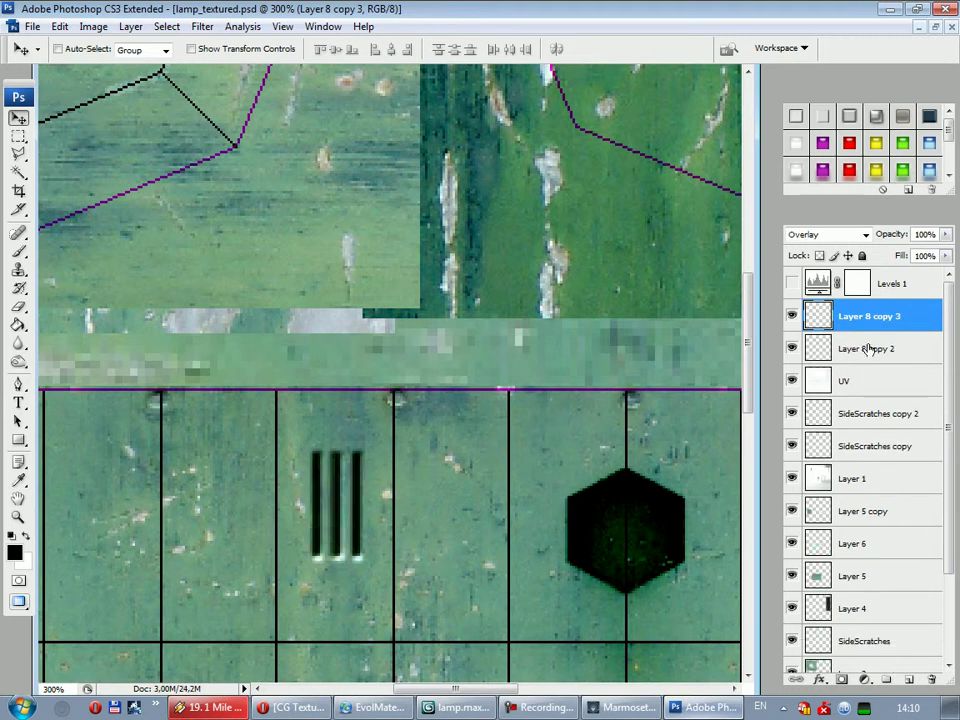
left_click(792, 315)
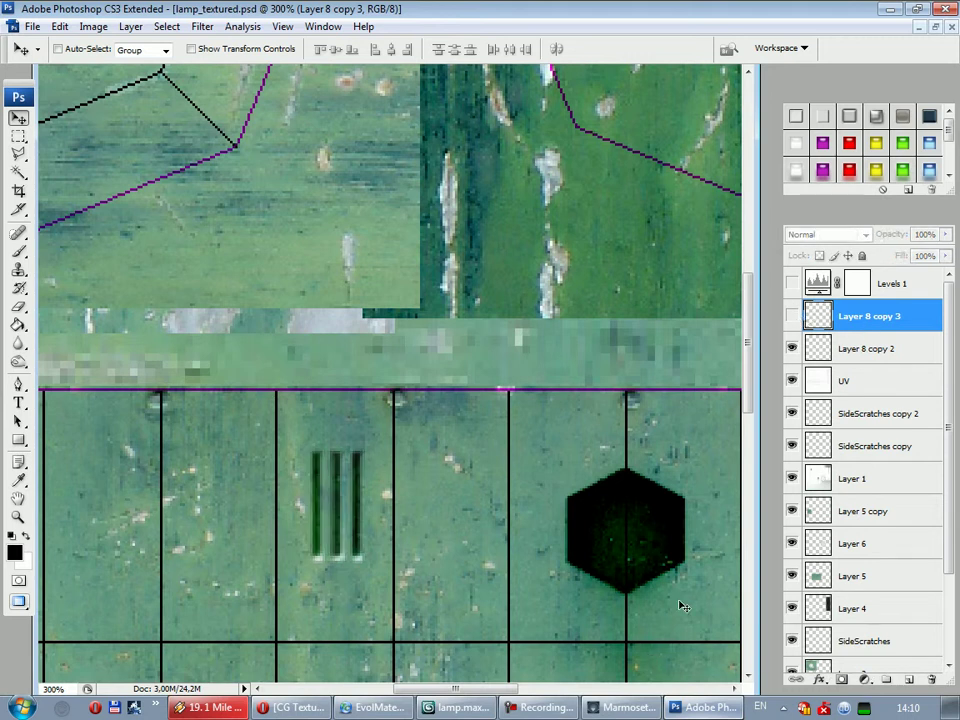
left_click(622, 708)
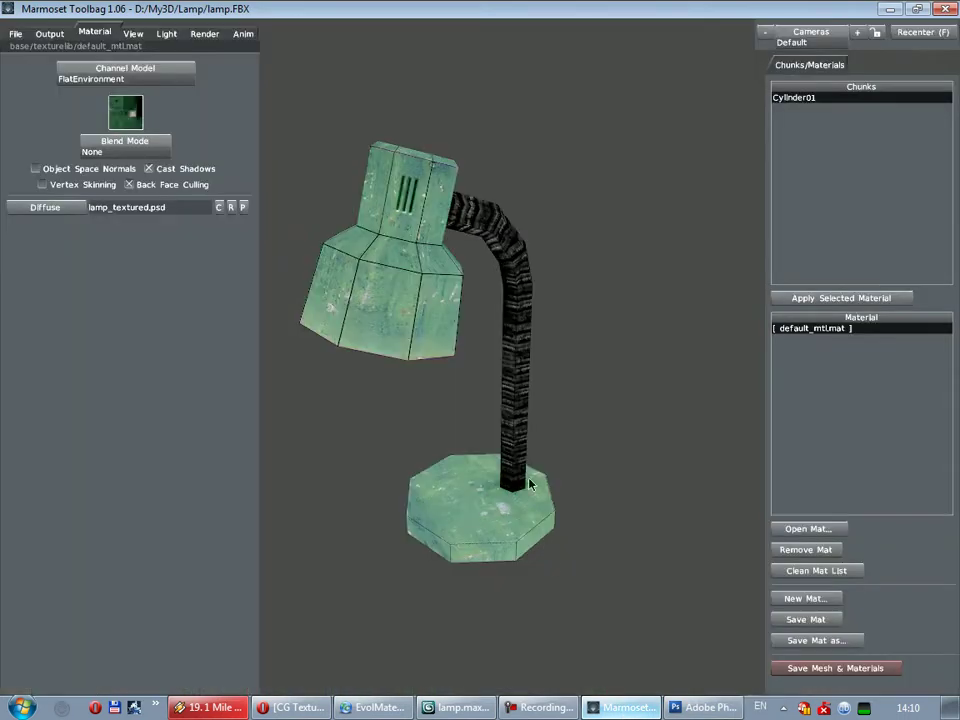
In Photoshop, delete the duplicated vent layer, hide the UV layout lines, and zoom out
left_click(705, 708)
left_click(931, 679)
key("Return")
left_click(791, 348)
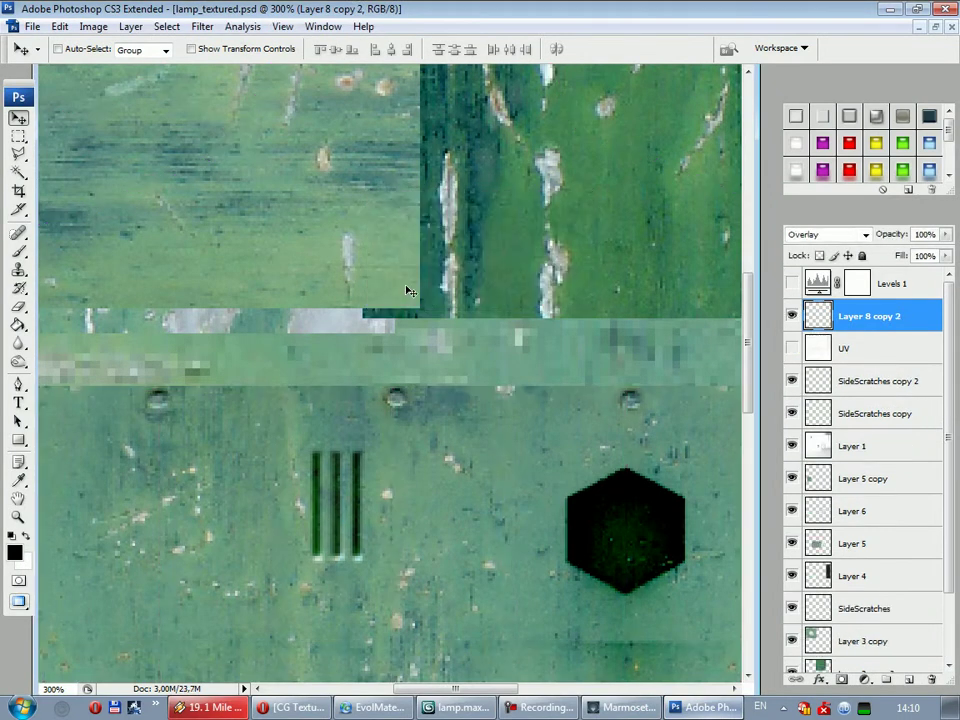
key("ctrl+minus")
key("ctrl+minus")
key("ctrl+minus")
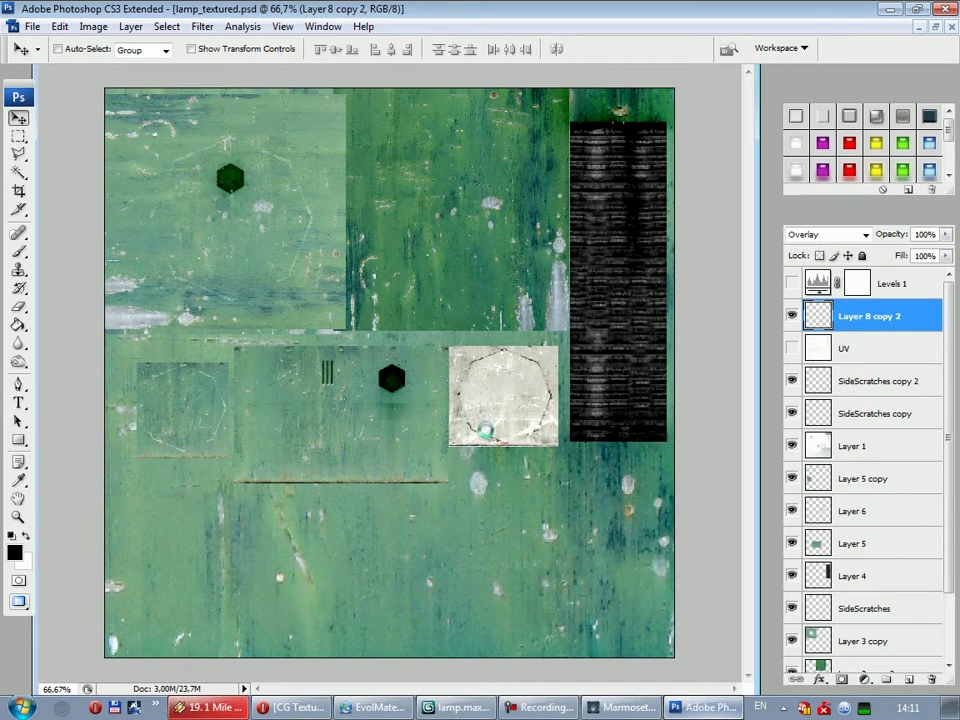
In Marmoset, set the lamp material's Channel Model to PhongEnvironment
left_click(622, 707)
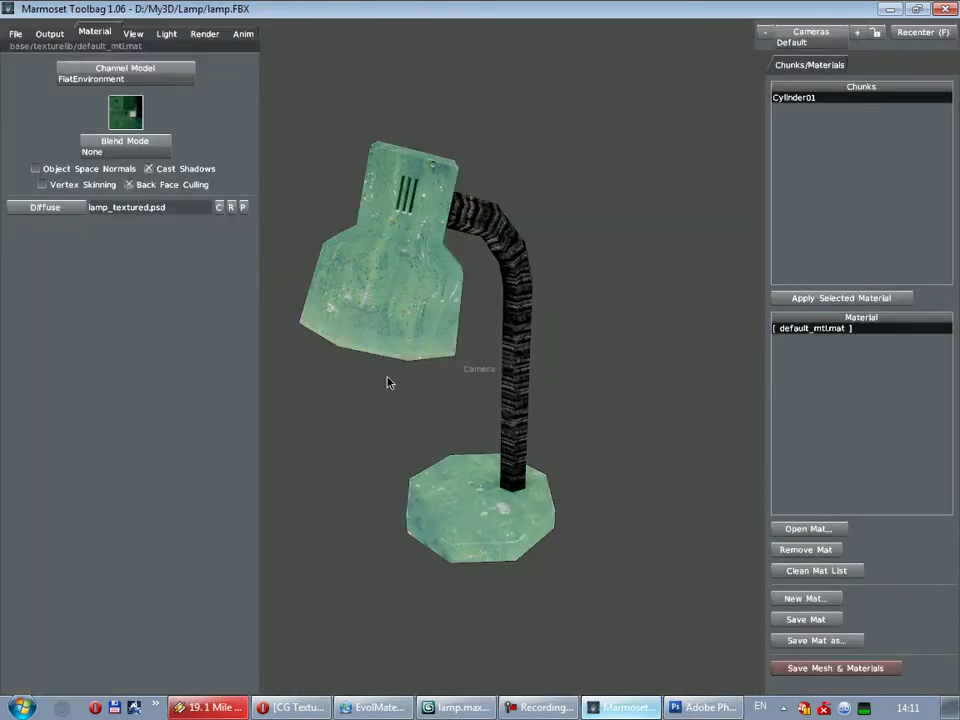
mouse_move(388, 384)
left_mouse_down()
mouse_move(585, 386)
mouse_move(616, 374)
left_mouse_up()
left_click(150, 78)
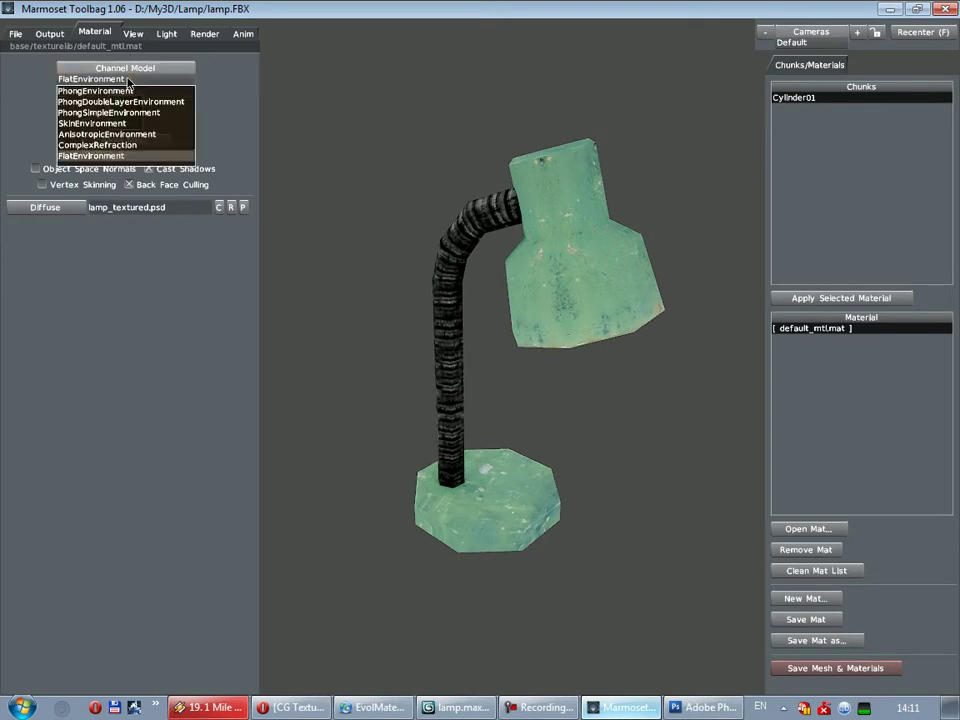
left_click(118, 146)
Orbit the lamp to a three-quarter view and bring up the View settings
mouse_move(518, 408)
left_mouse_down()
mouse_move(523, 418)
mouse_move(416, 441)
mouse_move(294, 452)
mouse_move(427, 489)
mouse_move(508, 525)
left_mouse_up()
scroll(514, 354, "down", 5)
scroll(491, 418, "down", 2)
mouse_move(491, 418)
left_mouse_down()
mouse_move(492, 342)
mouse_move(491, 452)
mouse_move(476, 418)
mouse_move(465, 296)
mouse_move(479, 436)
mouse_move(482, 403)
left_mouse_up()
scroll(482, 403, "up", 3)
mouse_move(469, 516)
left_mouse_down()
mouse_move(518, 495)
mouse_move(611, 493)
mouse_move(474, 506)
mouse_move(519, 519)
left_mouse_up()
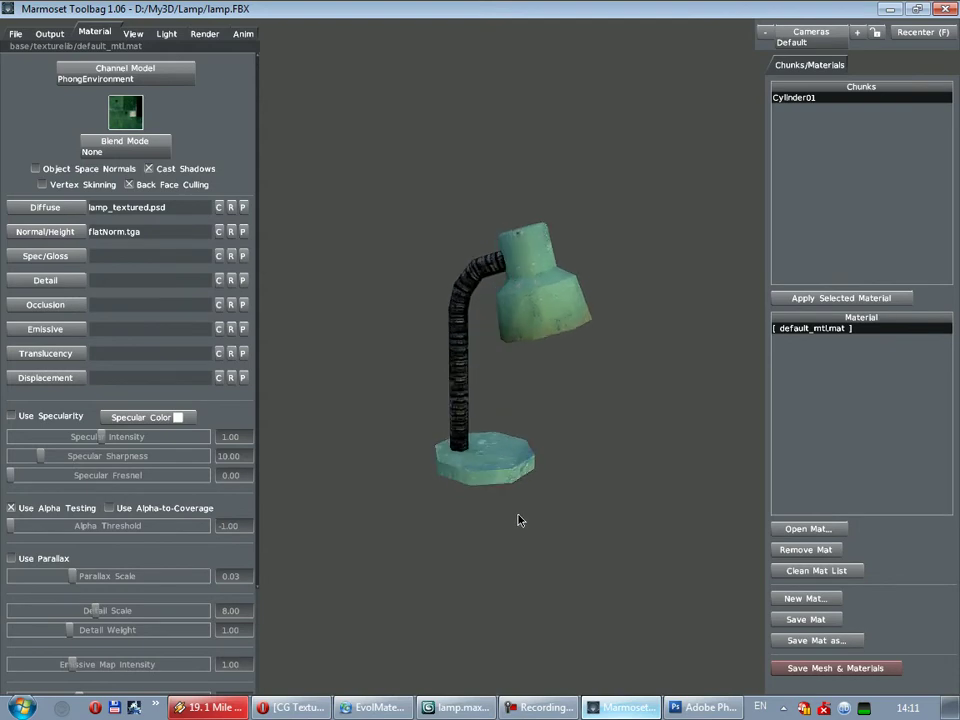
left_click(132, 34)
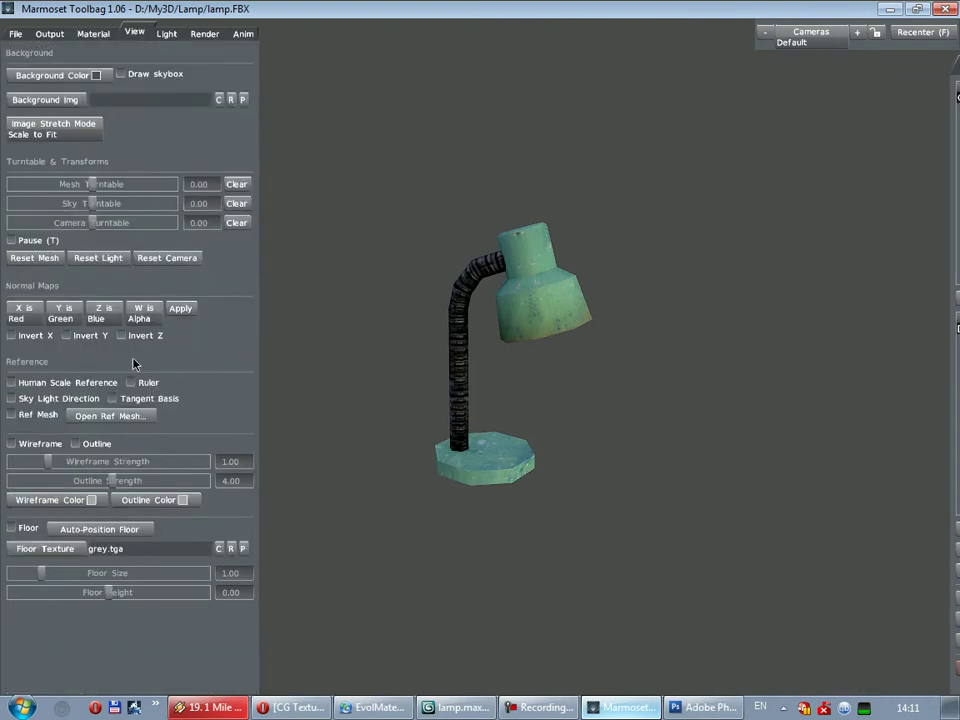
Overlay black wireframe lines at 0.66 strength, then zoom in on the lamp's vent side
left_click(45, 446)
mouse_move(453, 500)
left_mouse_down()
mouse_move(510, 568)
mouse_move(540, 510)
left_mouse_up()
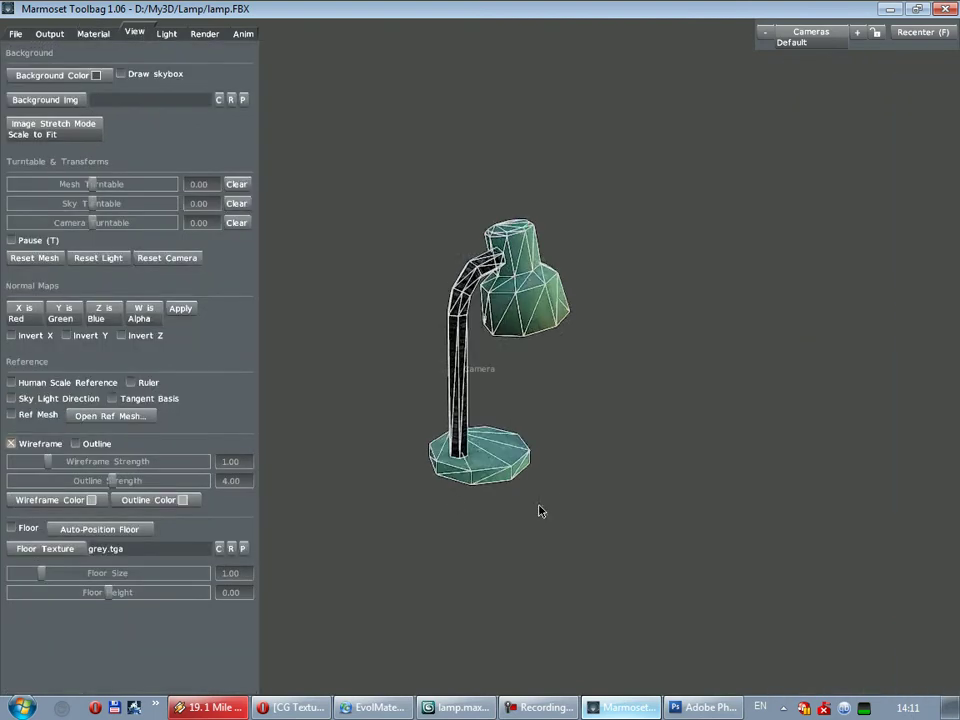
left_click_drag(48, 463, 22, 463)
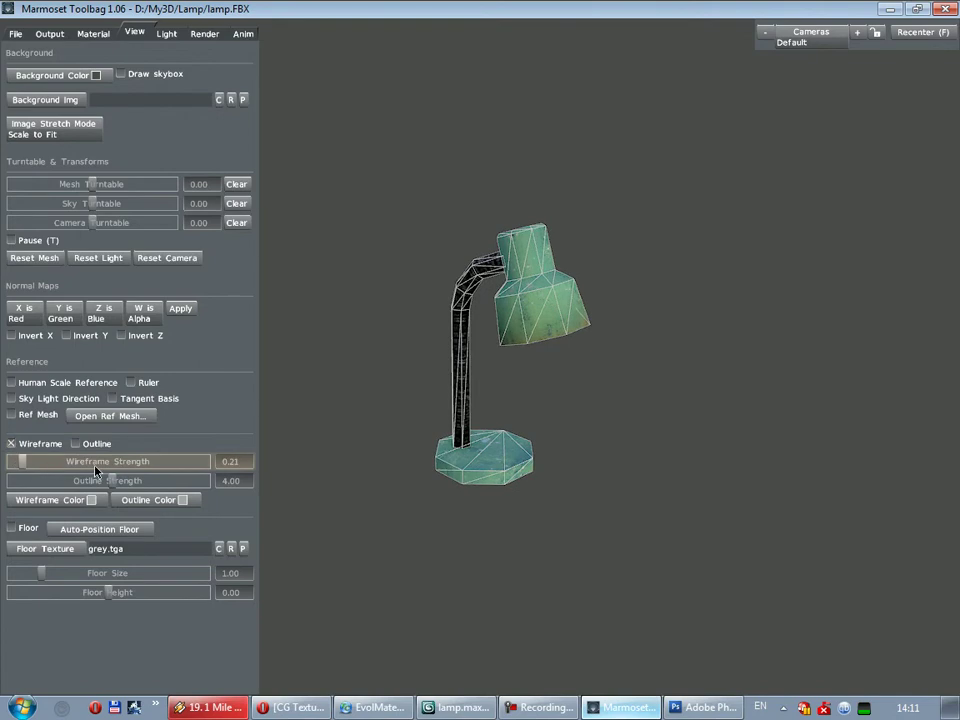
left_click(75, 503)
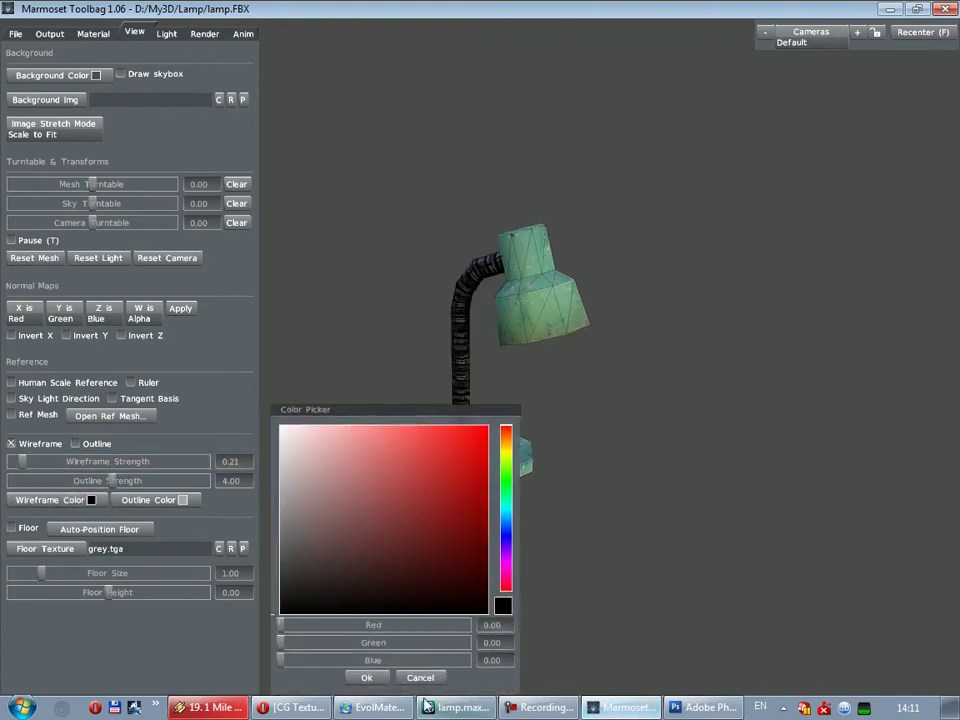
left_click_drag(22, 461, 38, 461)
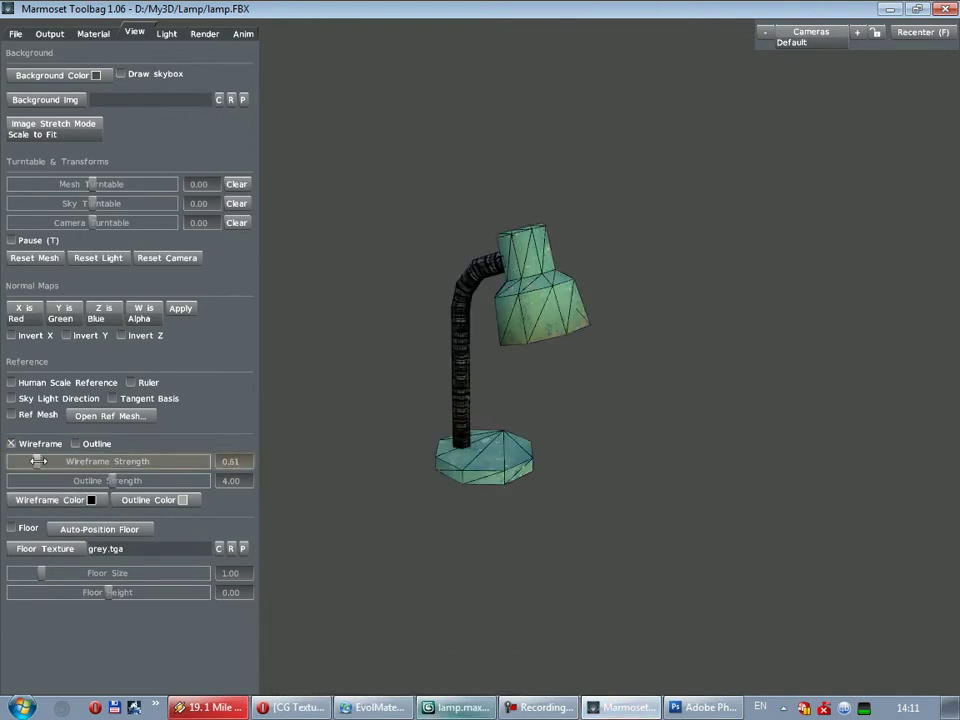
mouse_move(461, 514)
left_mouse_down()
mouse_move(343, 510)
mouse_move(272, 476)
mouse_move(250, 563)
left_mouse_up()
mouse_move(536, 617)
right_mouse_down()
mouse_move(521, 570)
mouse_move(459, 566)
right_mouse_up()
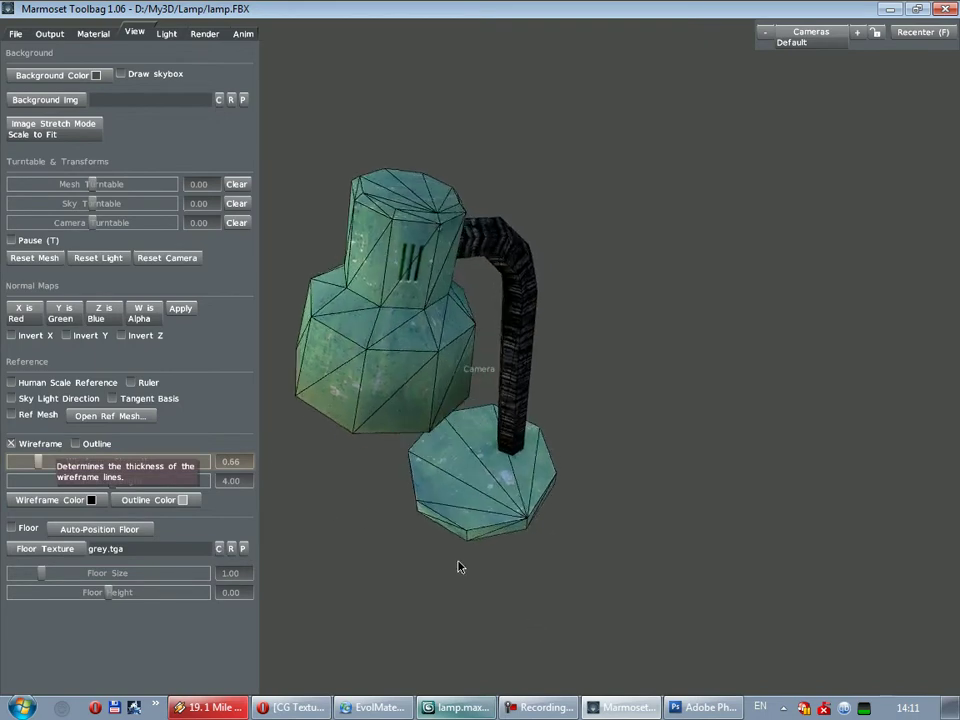